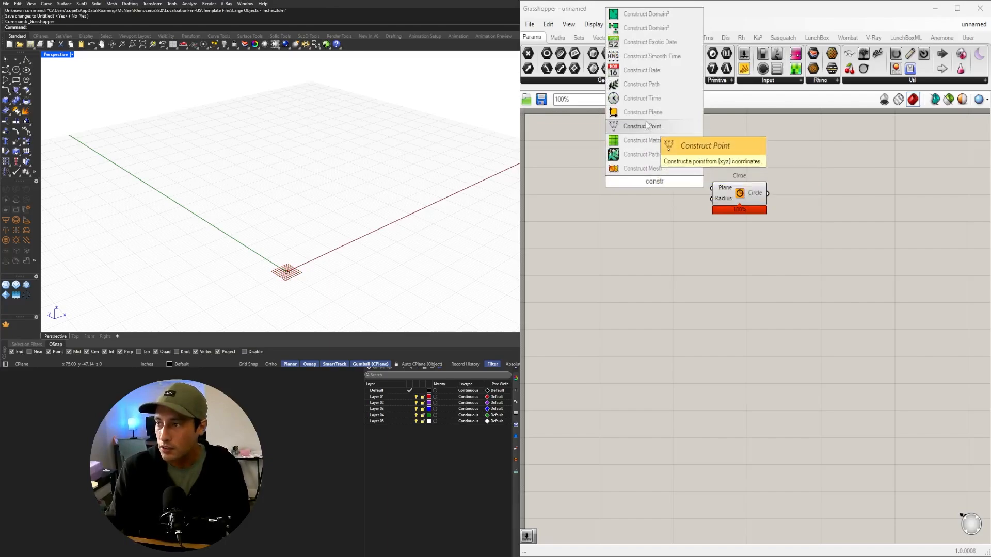
Add a Construct Point component beside the Circle component and wire its Point output into the Circle's Plane input
left_click_drag(641, 126, 706, 212)
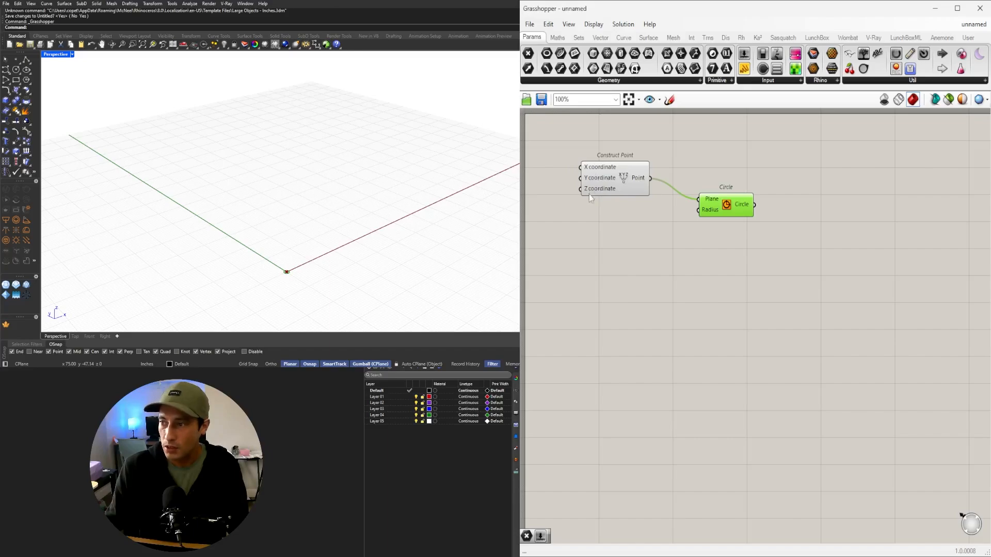
left_click_drag(602, 176, 617, 194)
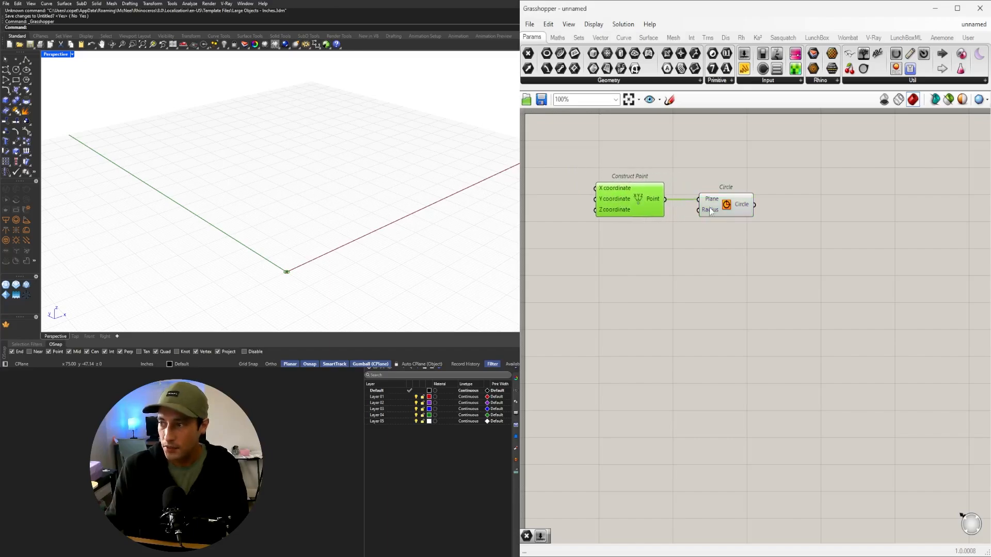
left_click_drag(711, 211, 731, 237)
Add a number slider with value 24 below Construct Point and move the Circle component farther away to make room
double_click(634, 238)
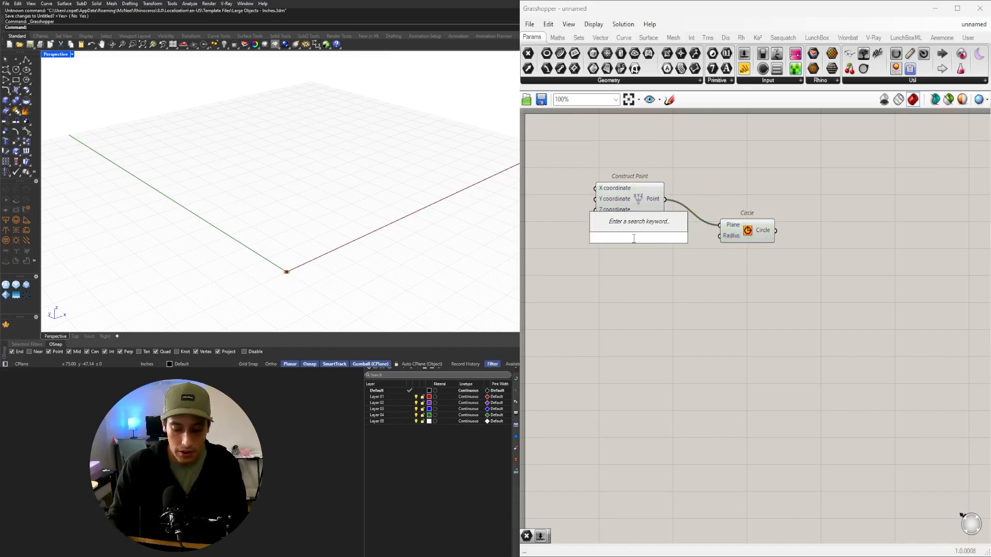
type("24")
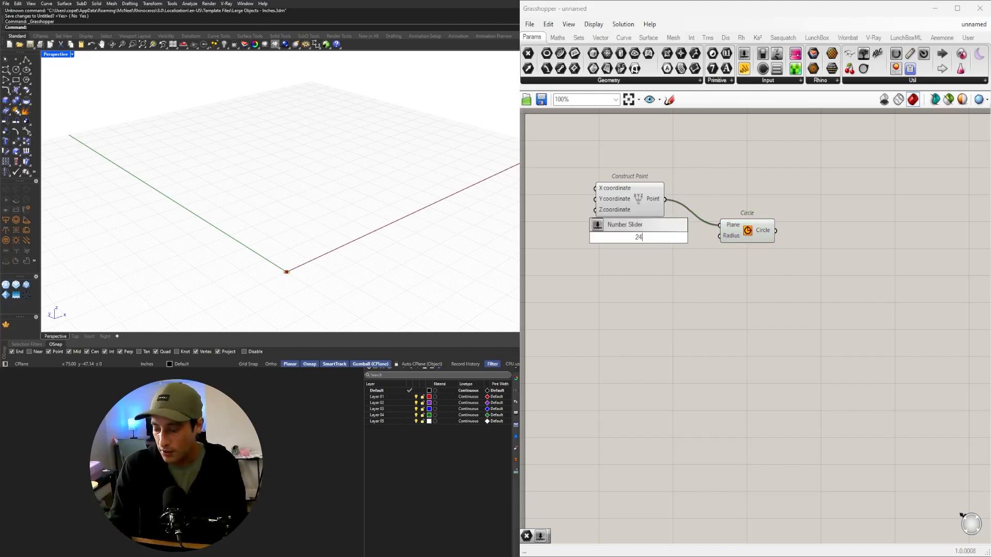
key("Return")
scroll(779, 231, "up", 4)
left_click(844, 236)
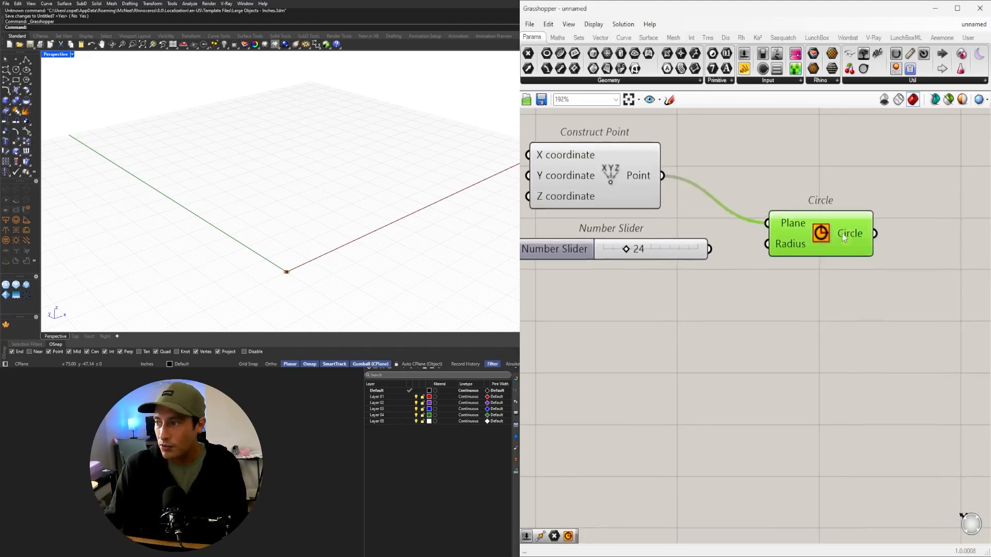
left_click_drag(844, 236, 932, 193)
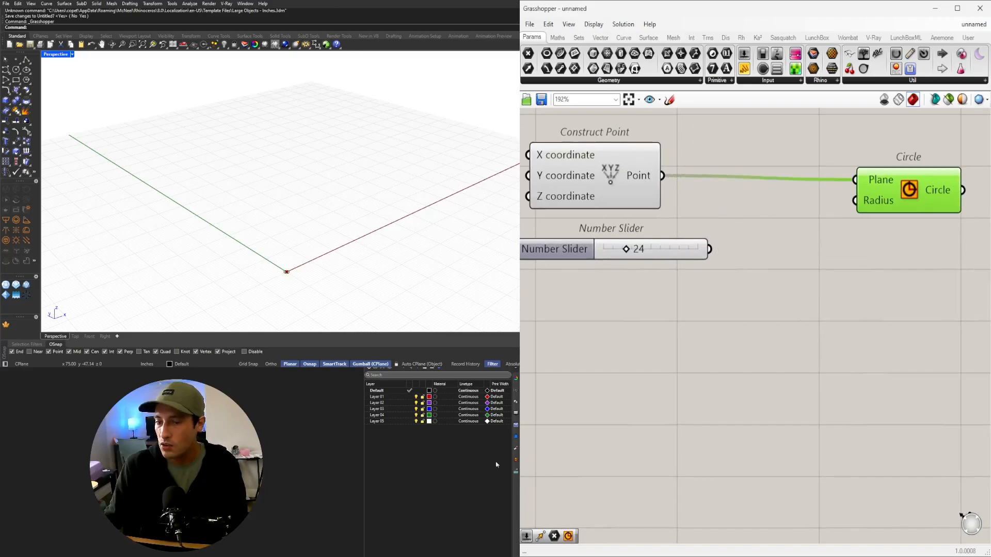
Add a Division component, wire the 24 slider into A and its Result into the Circle's Radius, and reposition the Circle component
double_click(781, 266)
key("Return")
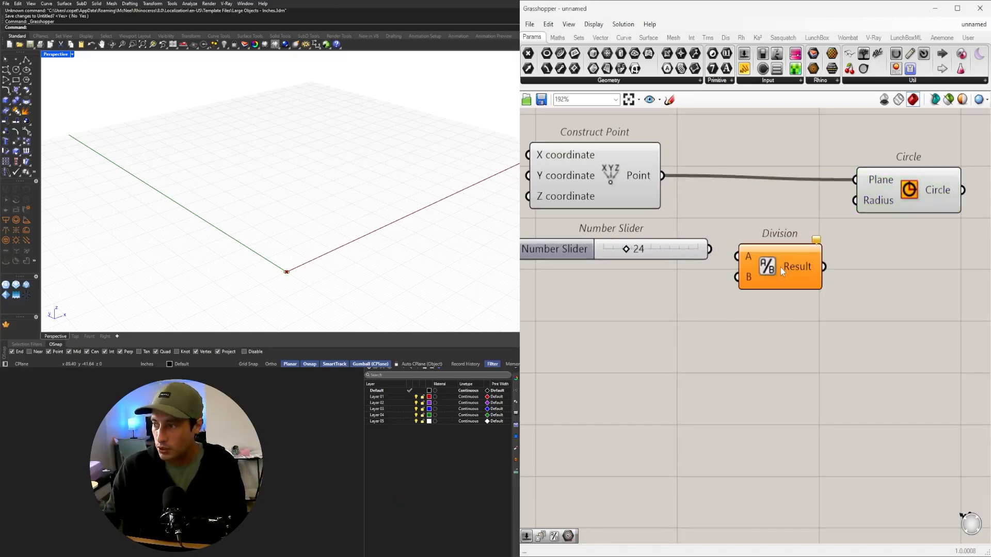
left_click_drag(721, 253, 842, 256)
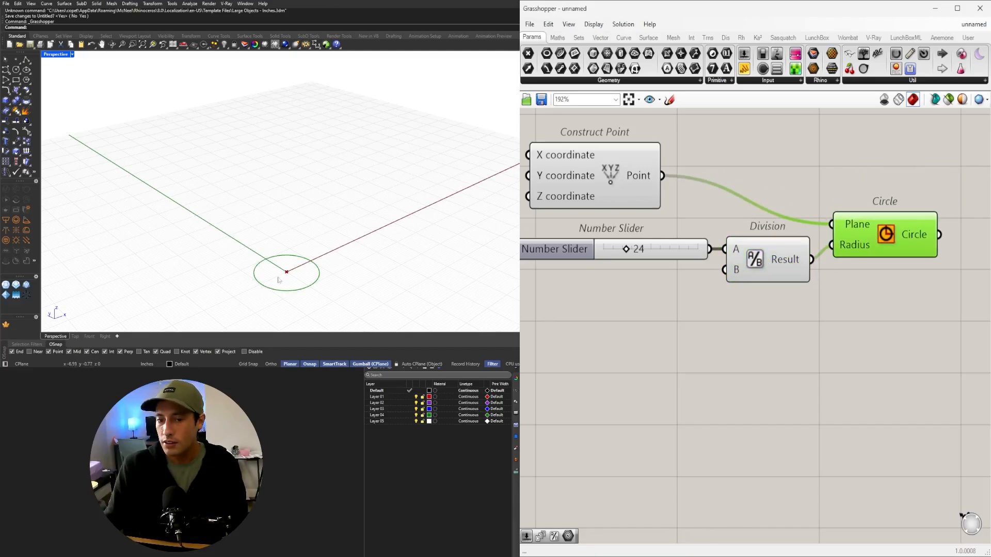
right_click_drag(252, 288, 342, 250)
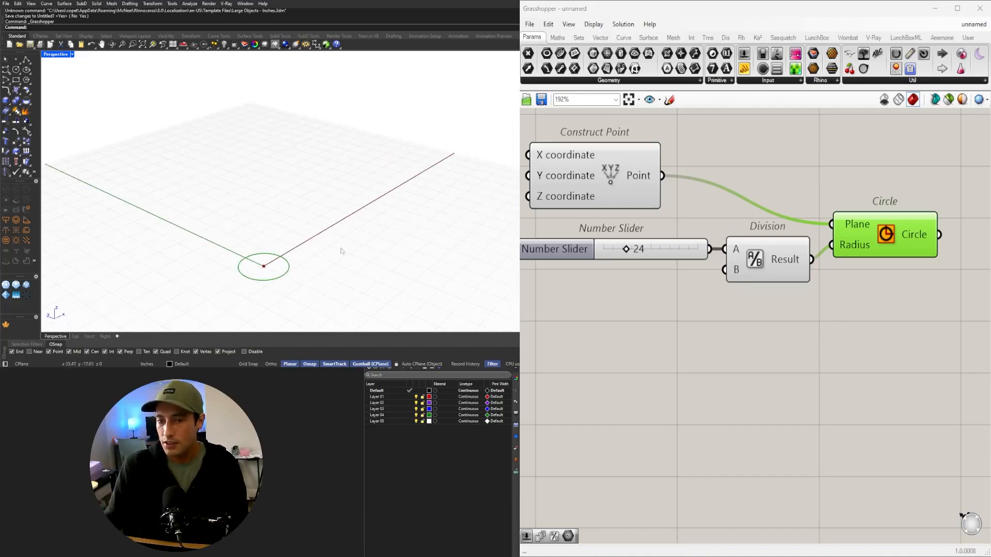
scroll(681, 243, "down", 4)
right_click_drag(829, 294, 755, 326)
left_click_drag(712, 273, 736, 252)
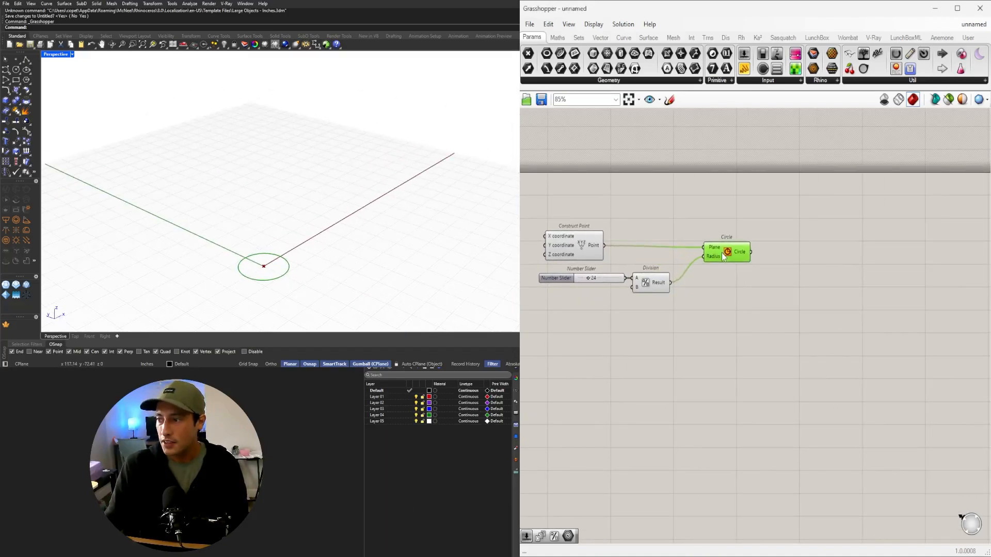
Add an Extrude component and wire the Circle output into its Base input
double_click(782, 275)
type("extrude")
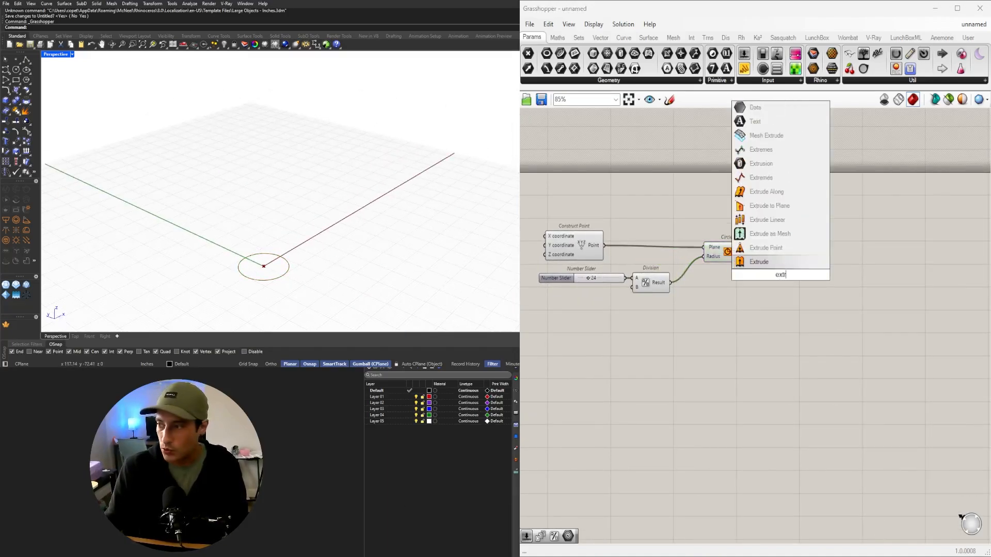
key("Return")
left_click_drag(750, 252, 799, 231)
Add a Unit Z vector component and wire it into Extrude's Direction input, aligning the Extrude component with it
double_click(722, 230)
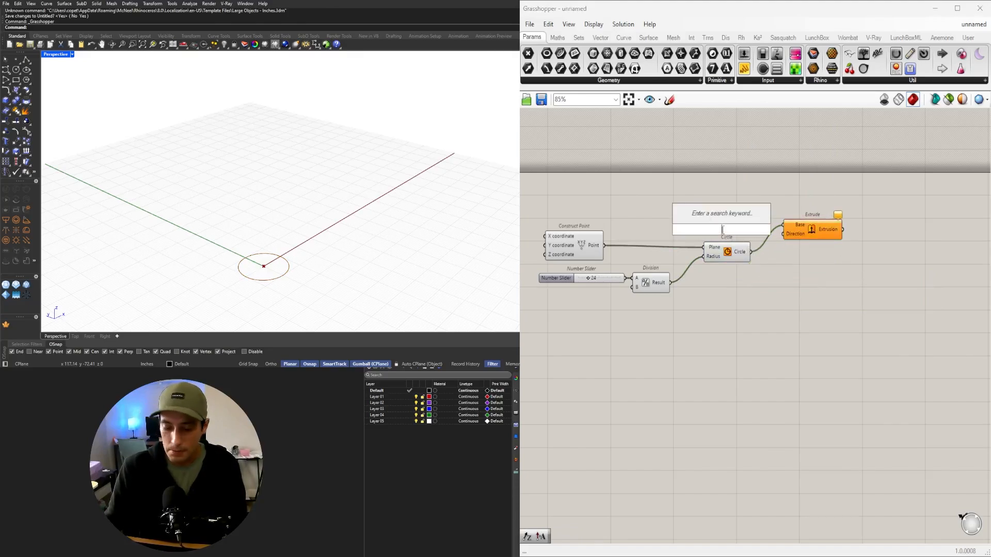
type("z")
left_click(717, 220)
left_click_drag(722, 226, 784, 234)
left_click_drag(795, 236, 801, 227)
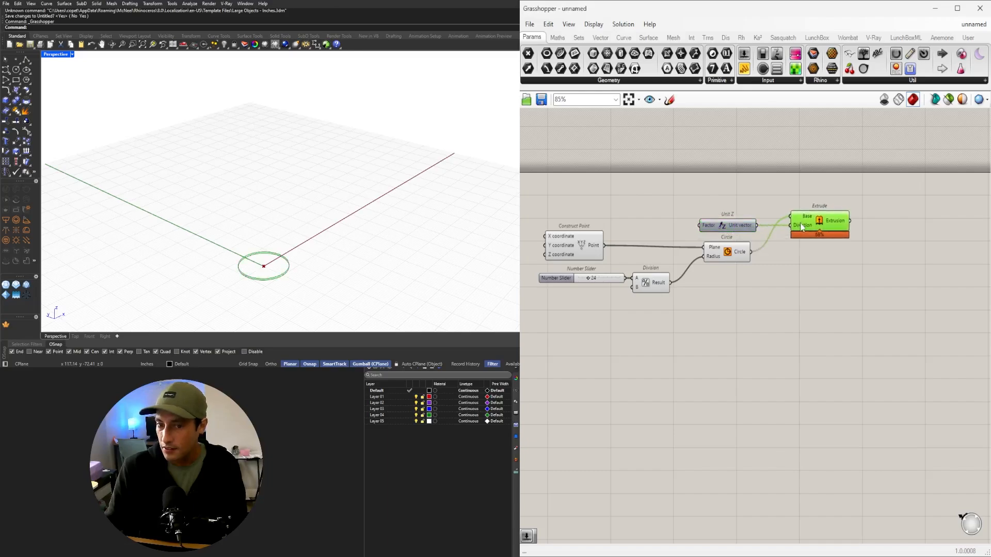
Add a number slider with value 120 and wire it into the Unit Z Factor input
left_click(682, 196)
right_click_drag(610, 223, 627, 229)
double_click(626, 229)
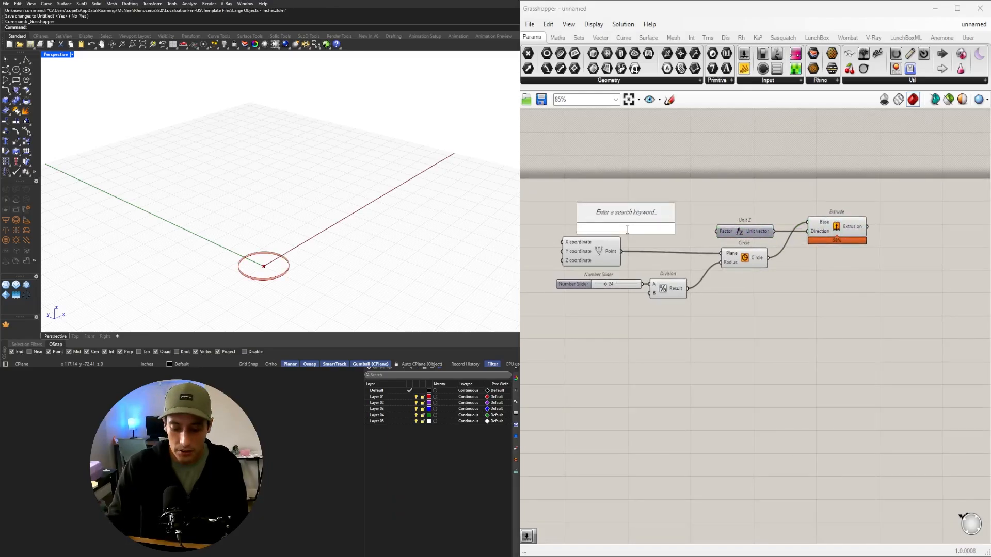
type("120")
key("Return")
scroll(656, 230, "up", 5)
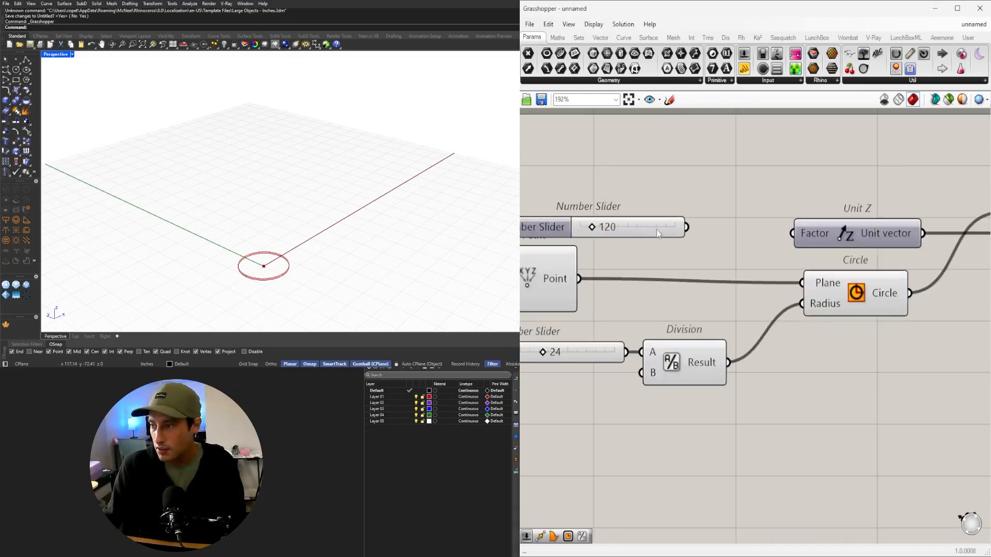
left_click_drag(664, 233, 794, 234)
scroll(354, 155, "down", 8)
scroll(428, 147, "up", 4)
right_click_drag(733, 245, 600, 246)
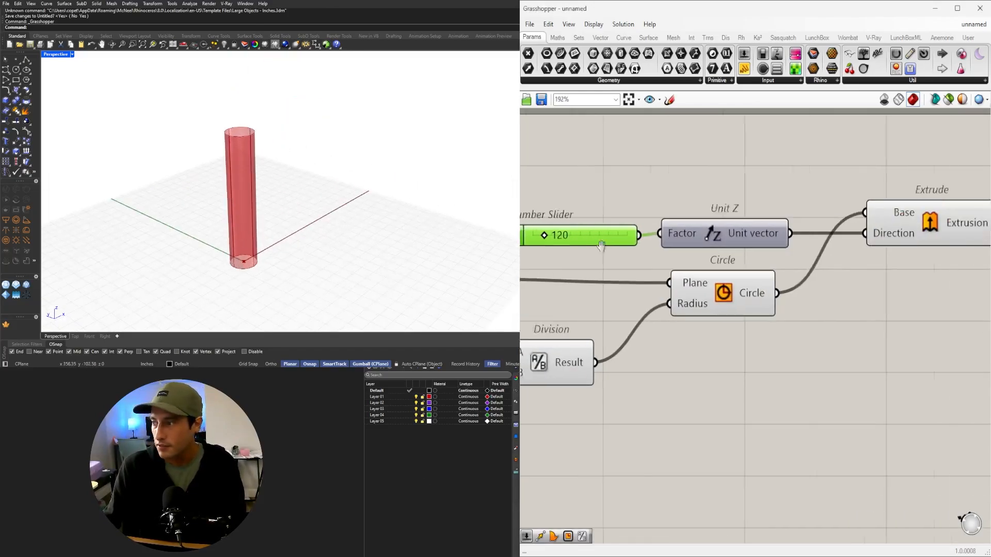
scroll(601, 246, "down", 2)
Shift the Circle component slightly away from Division and inspect the extruded cylinder's preview
left_click(884, 228)
left_click(788, 346)
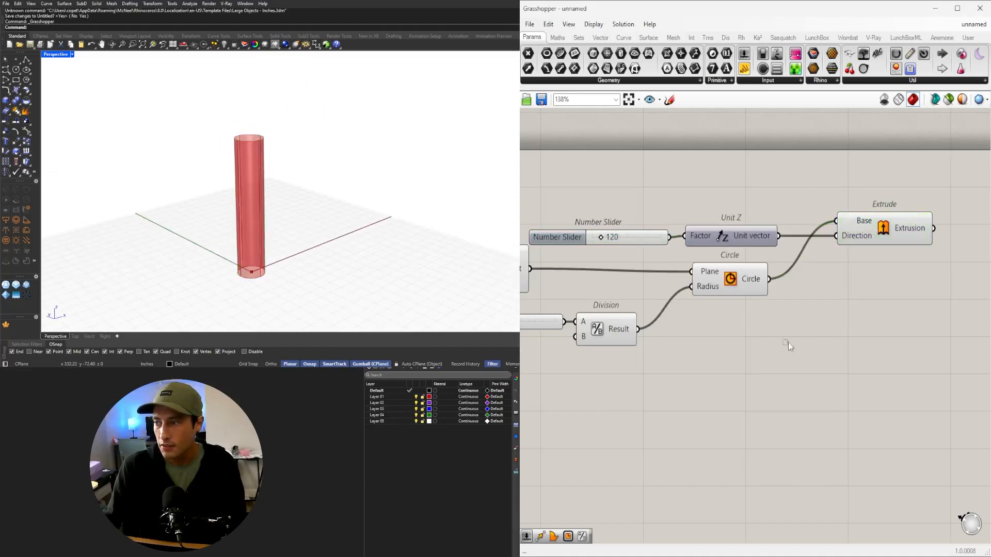
left_click_drag(738, 281, 753, 279)
left_click(808, 407)
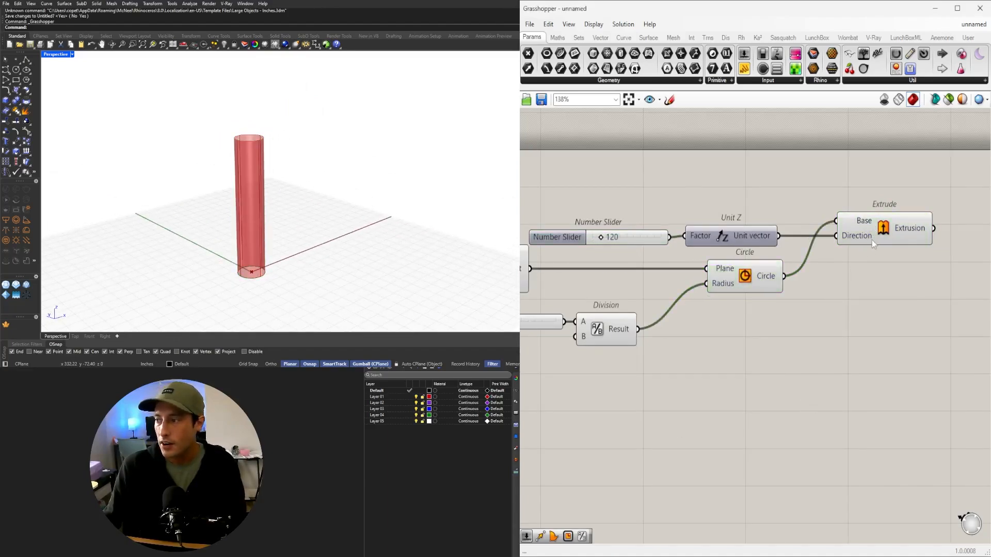
left_click(883, 228)
scroll(255, 269, "up", 5)
scroll(248, 256, "up", 3)
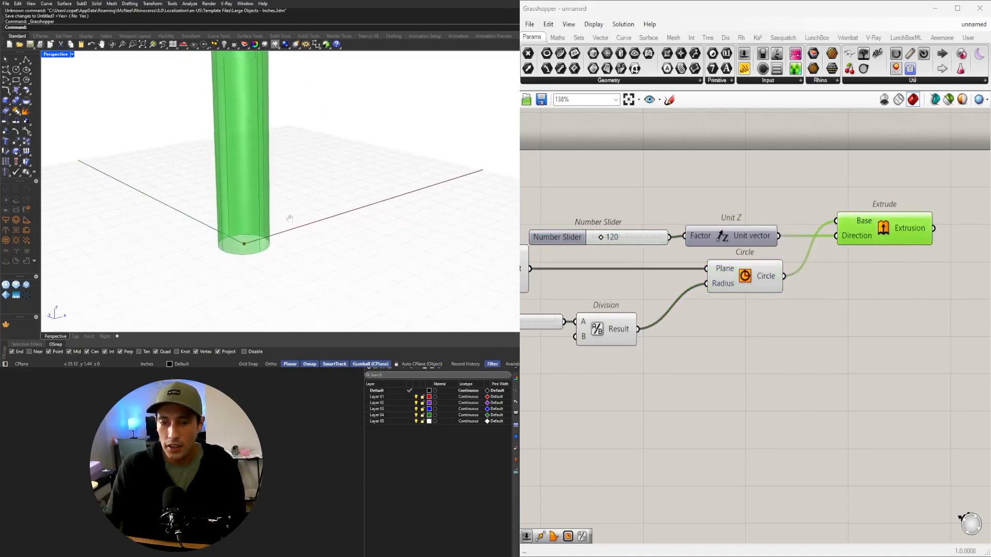
left_click(873, 310)
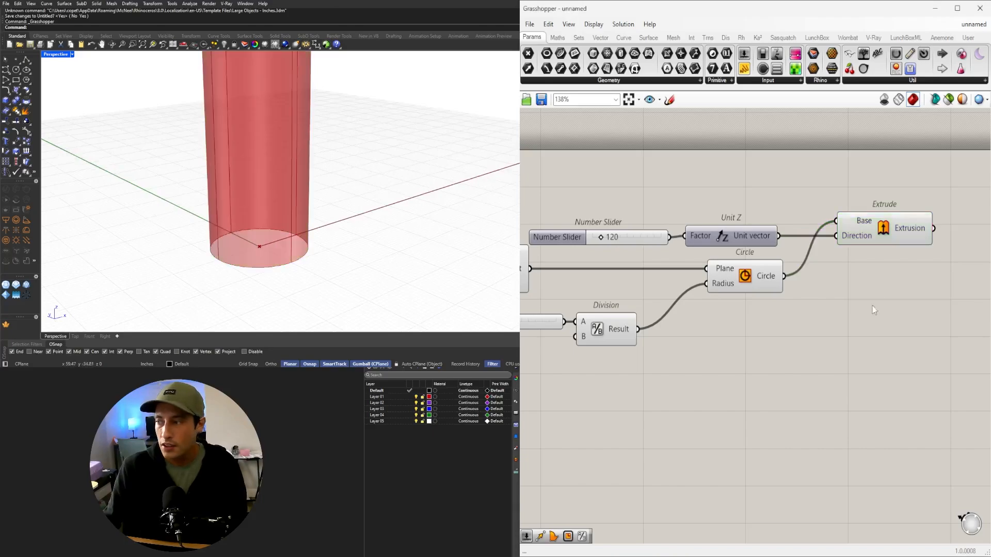
Move the 120 slider, Unit Z and Extrude components up as a group, clear of the Circle component
left_click(750, 287)
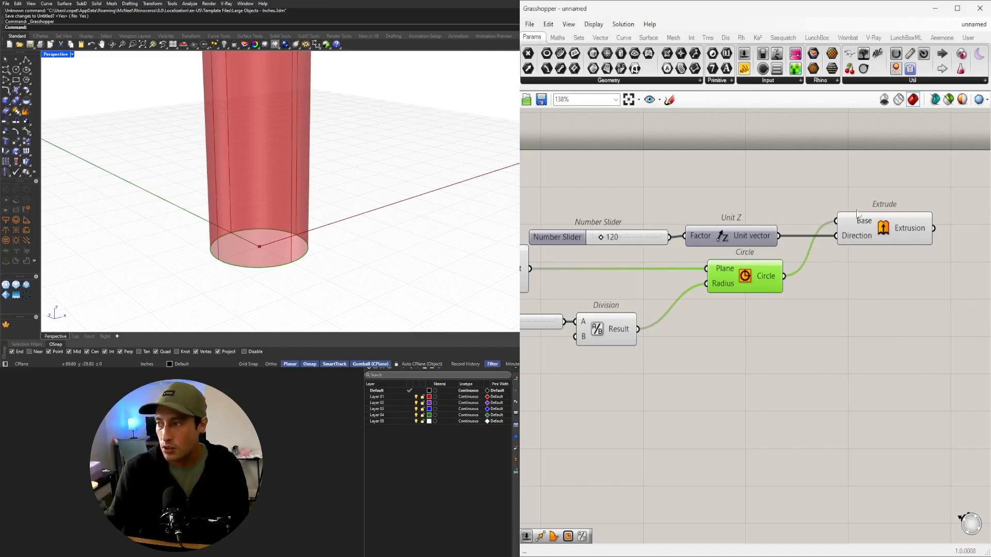
left_click_drag(924, 190, 599, 240)
left_click_drag(722, 236, 739, 212)
left_click(800, 258)
scroll(800, 258, "up", 1)
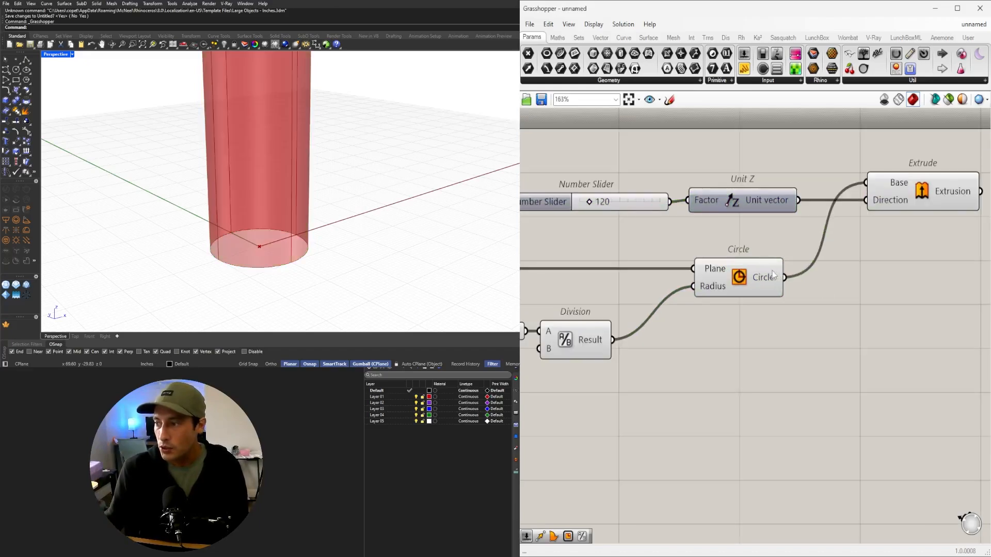
Add a Divide Curve component below Extrude and wire the Circle output into its Curve input
left_click(774, 282)
right_click_drag(882, 302, 805, 293)
double_click(804, 280)
type("divide")
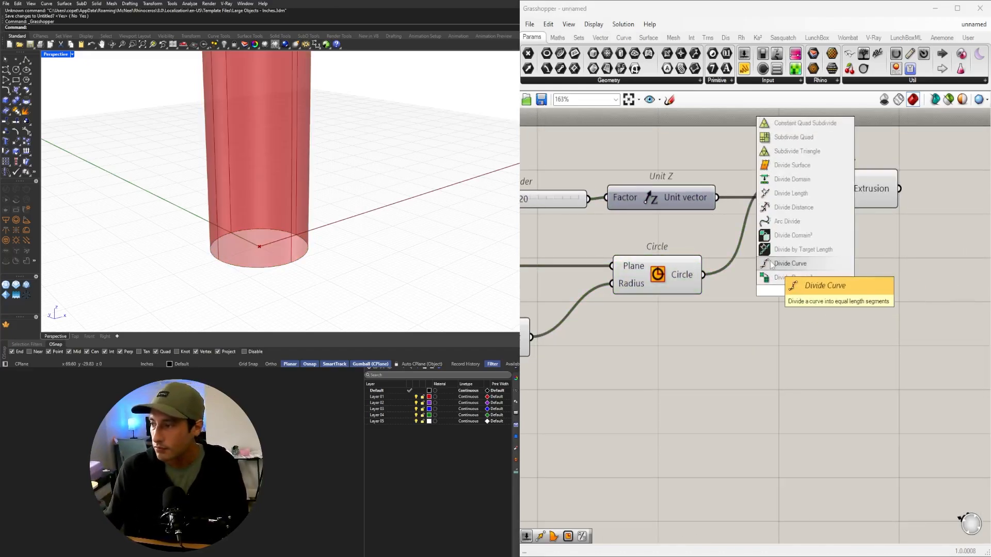
key("Return")
left_click_drag(703, 275, 804, 280)
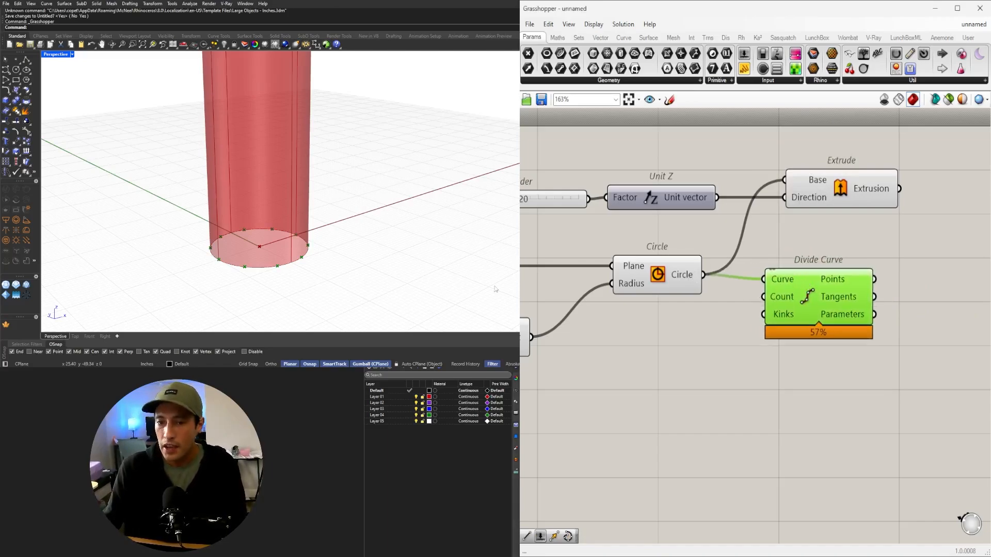
scroll(380, 252, "up", 5)
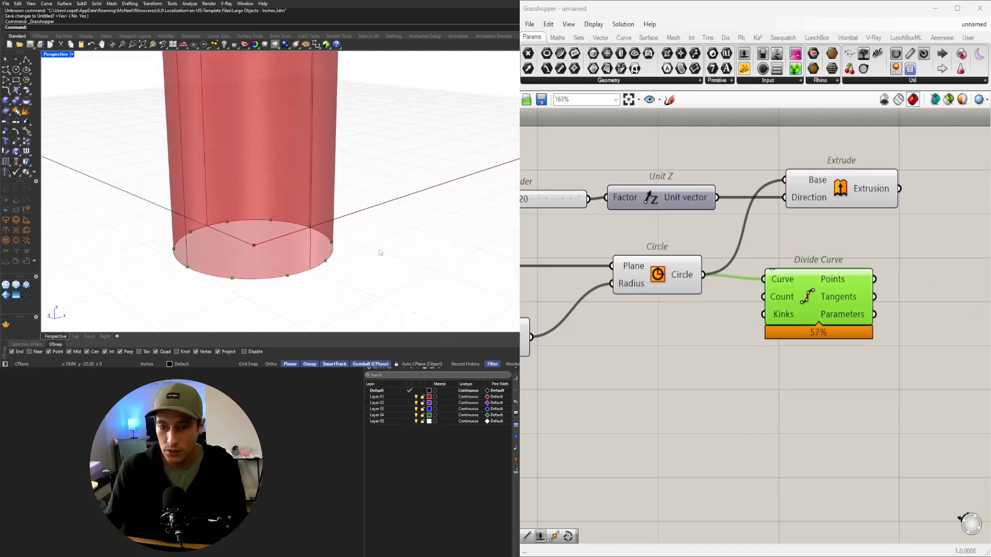
scroll(381, 253, "up", 2)
left_click(781, 344)
mouse_move(818, 312)
left_mouse_down()
mouse_move(835, 332)
mouse_move(824, 302)
left_mouse_up()
Add a number slider ranging from 3 to 24 with value 15 and wire it into Divide Curve's Count input
double_click(635, 346)
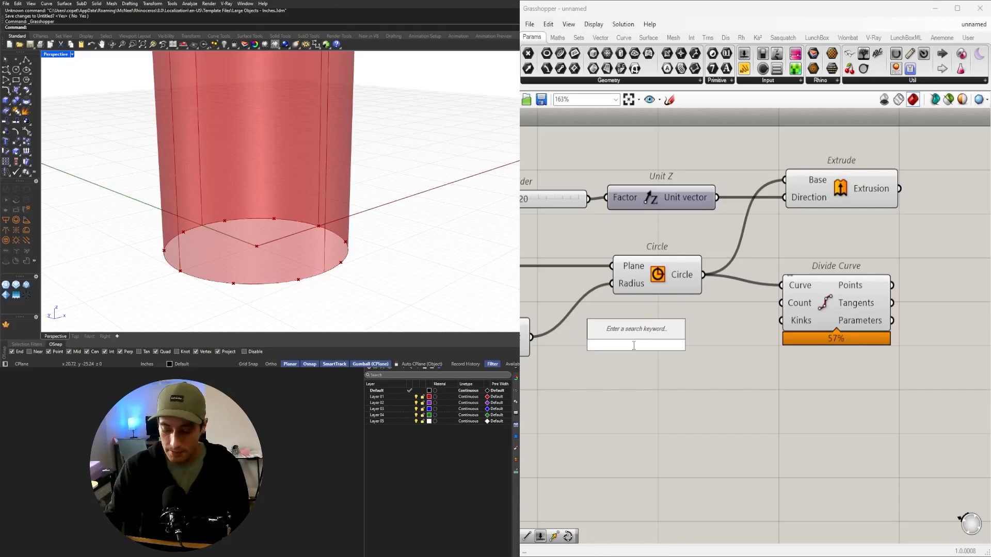
type("<")
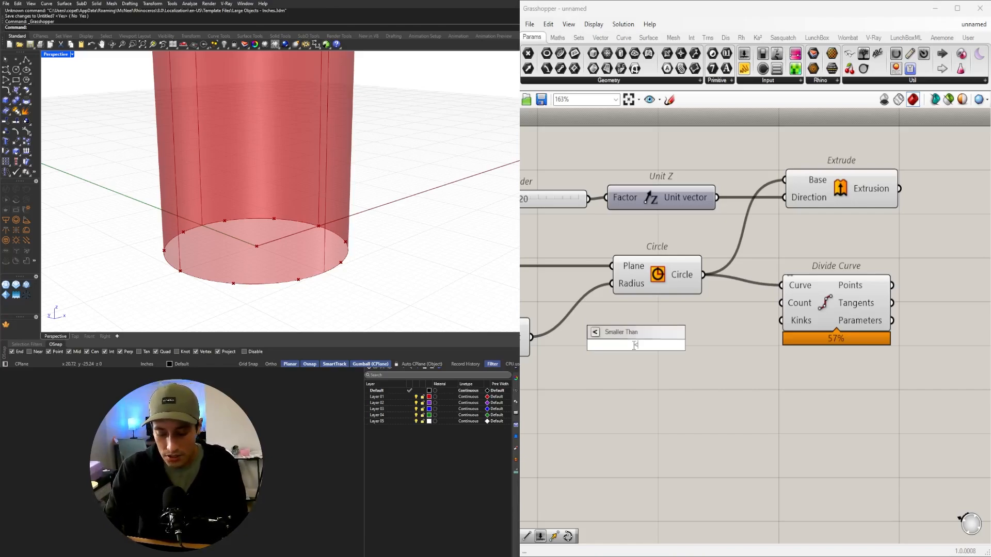
type("3")
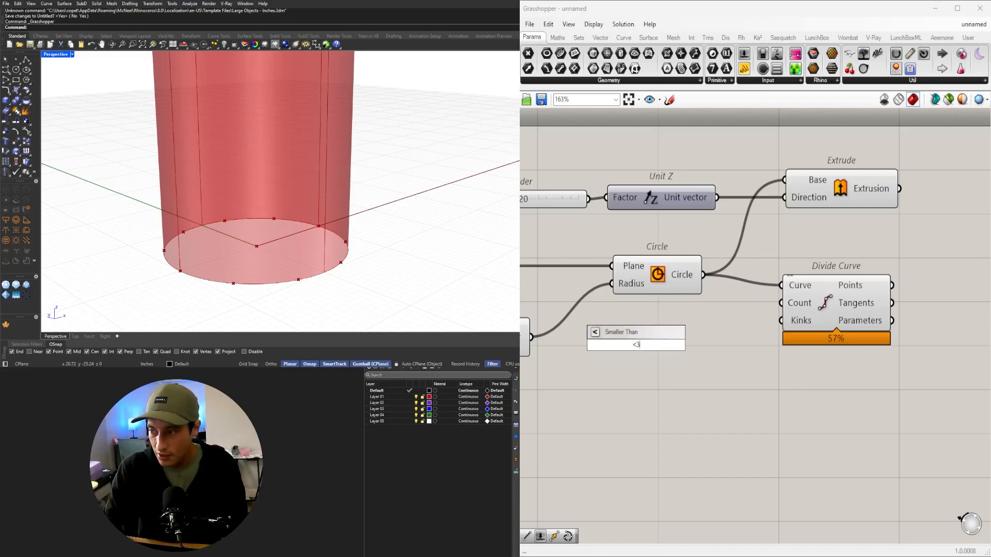
key("BackSpace")
key("BackSpace")
type("3")
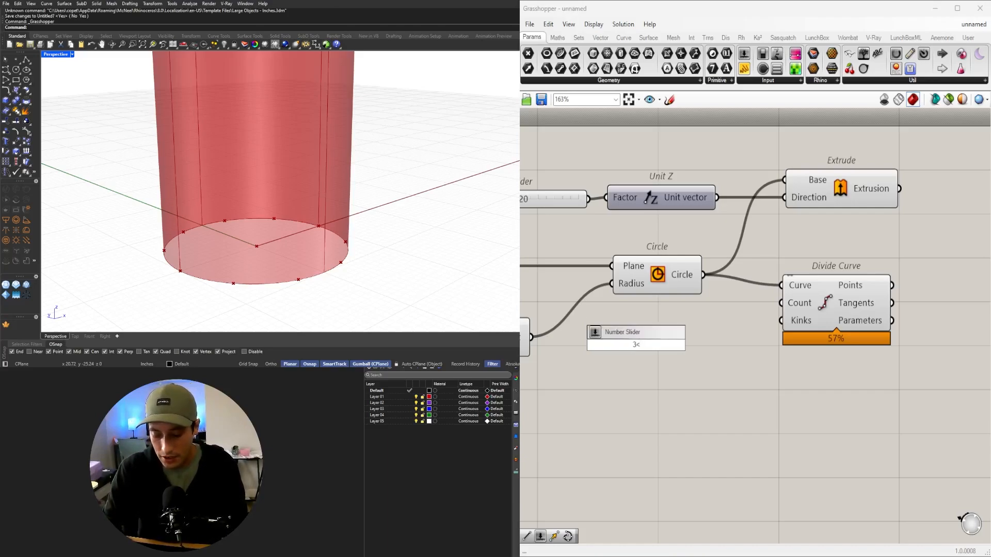
key("BackSpace")
key("BackSpace")
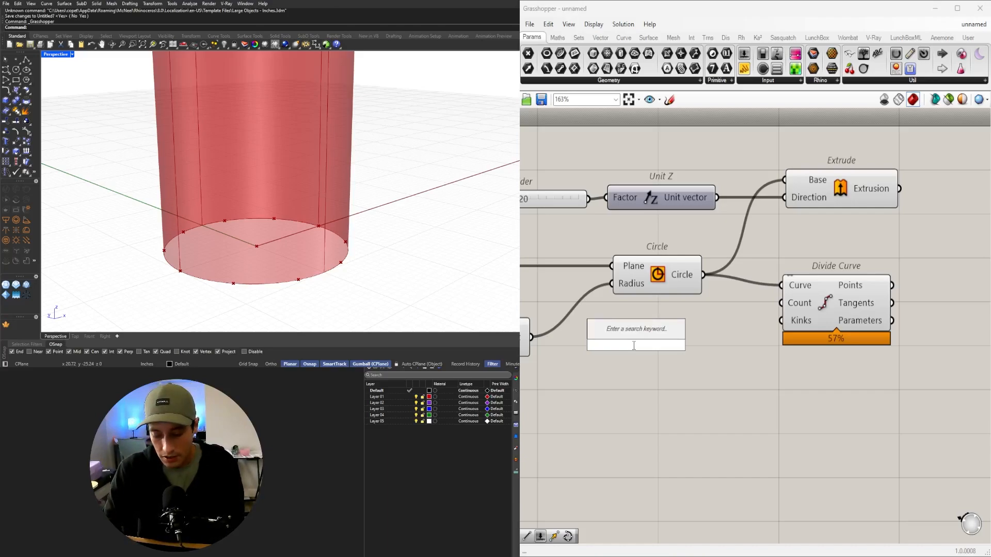
type("3<15<24")
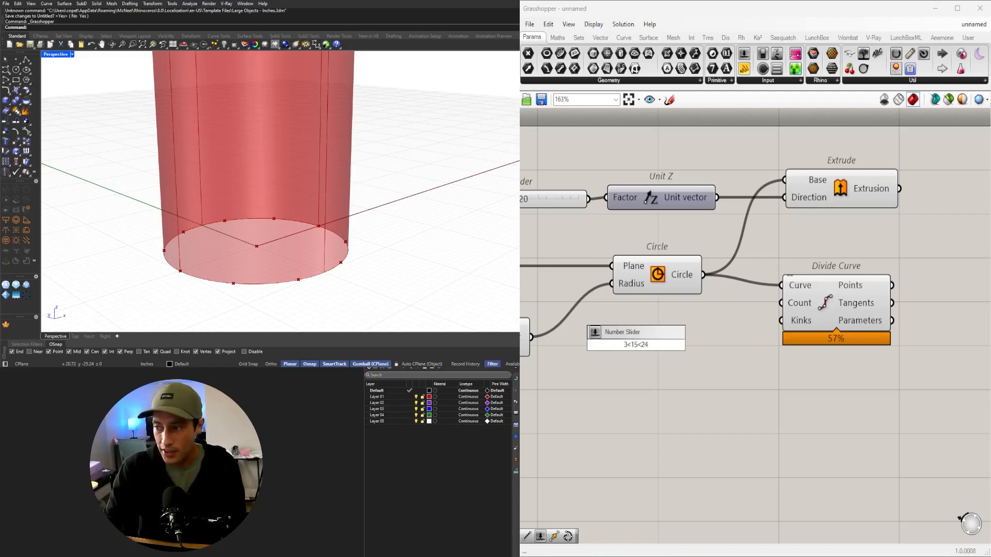
key("Return")
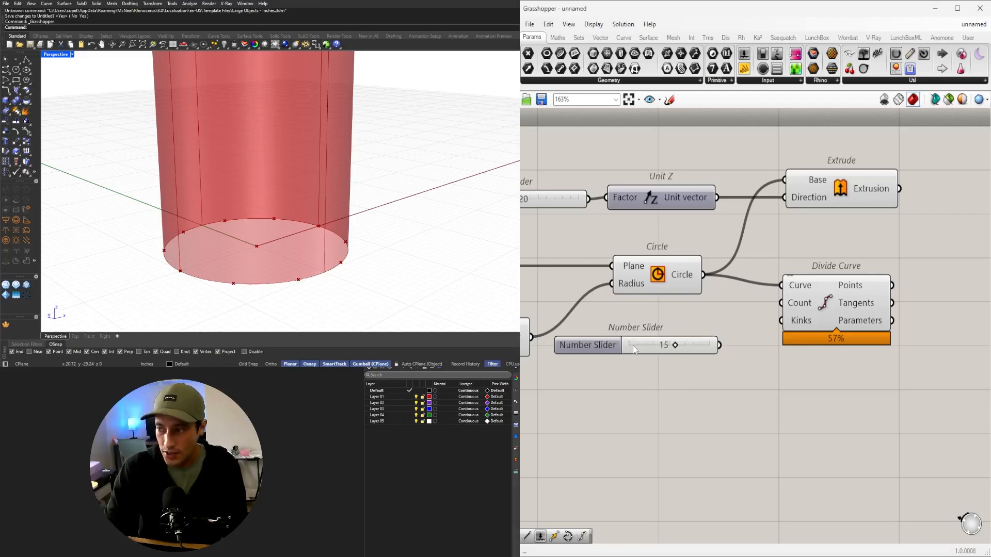
left_click_drag(610, 342, 638, 313)
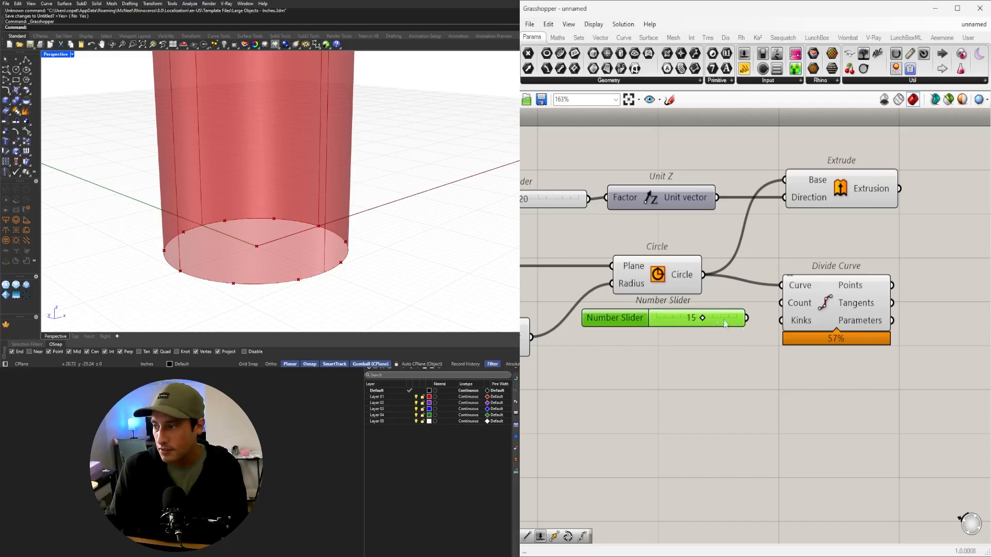
left_click_drag(747, 318, 811, 277)
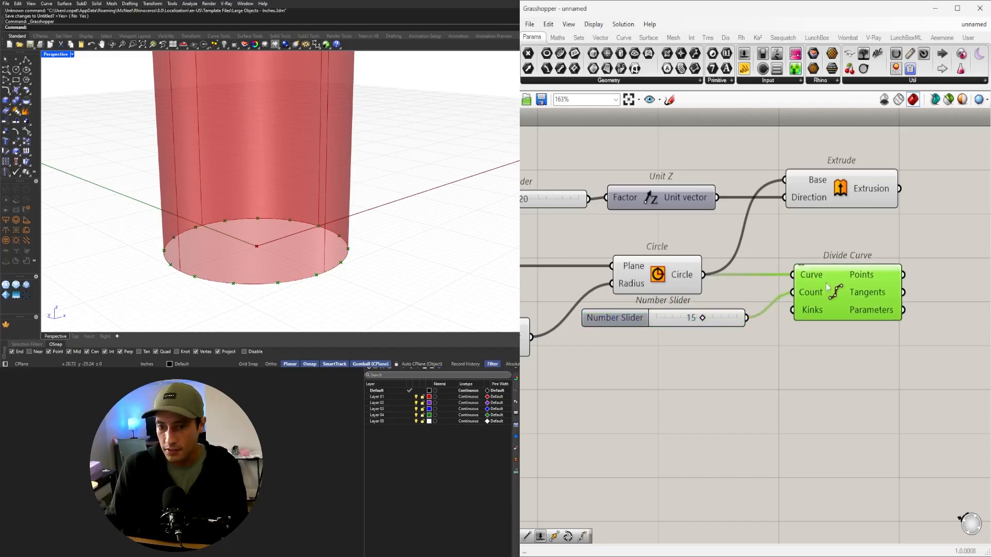
scroll(279, 191, "down", 6)
scroll(809, 356, "down", 3)
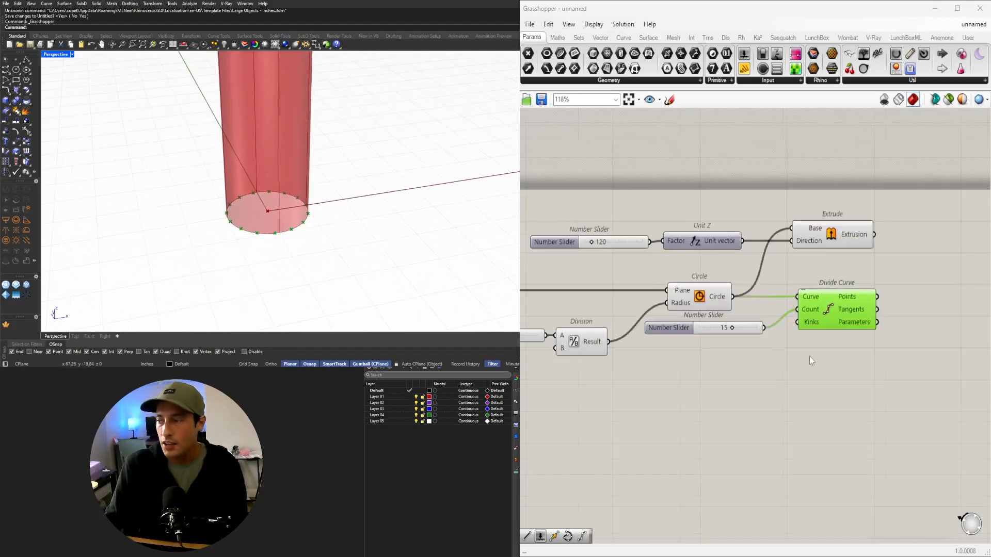
Add a List Item component beside Divide Curve and wire the Points output into its List input
right_click_drag(809, 356, 660, 363)
scroll(287, 240, "up", 5)
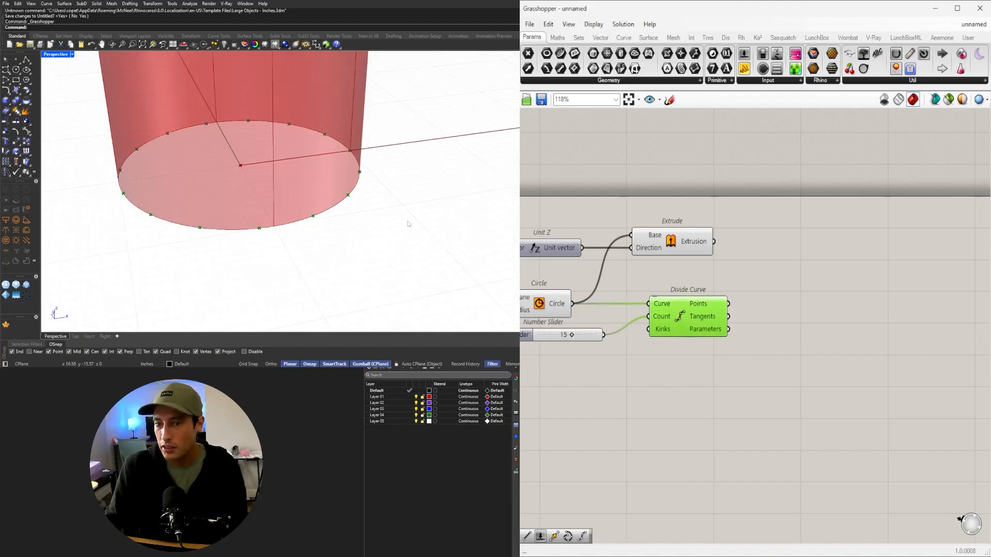
left_click_drag(694, 326, 698, 327)
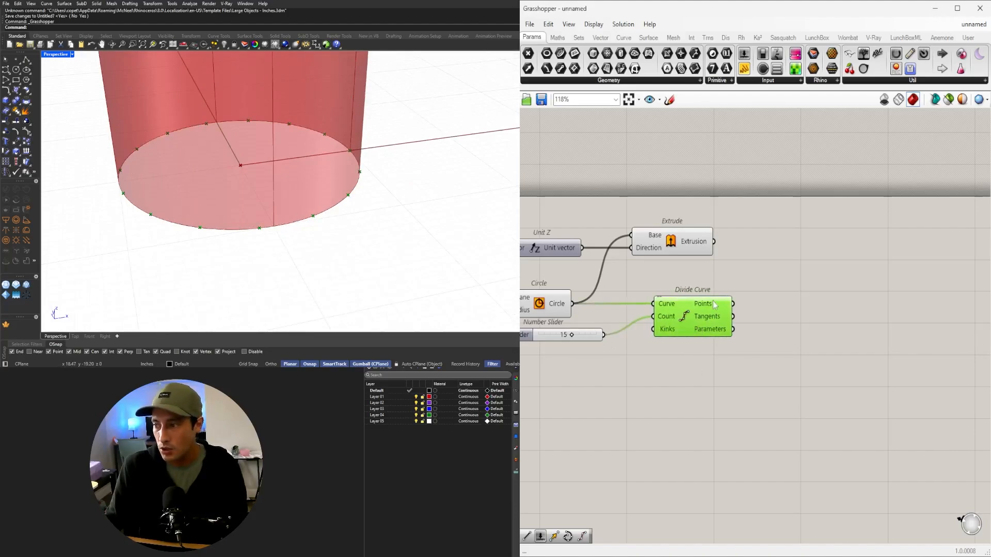
double_click(809, 325)
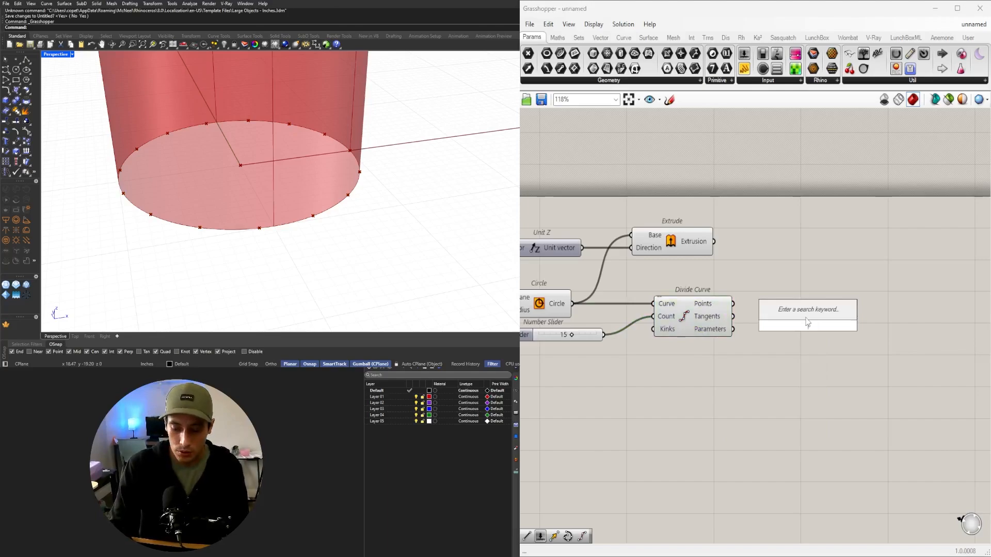
type("item")
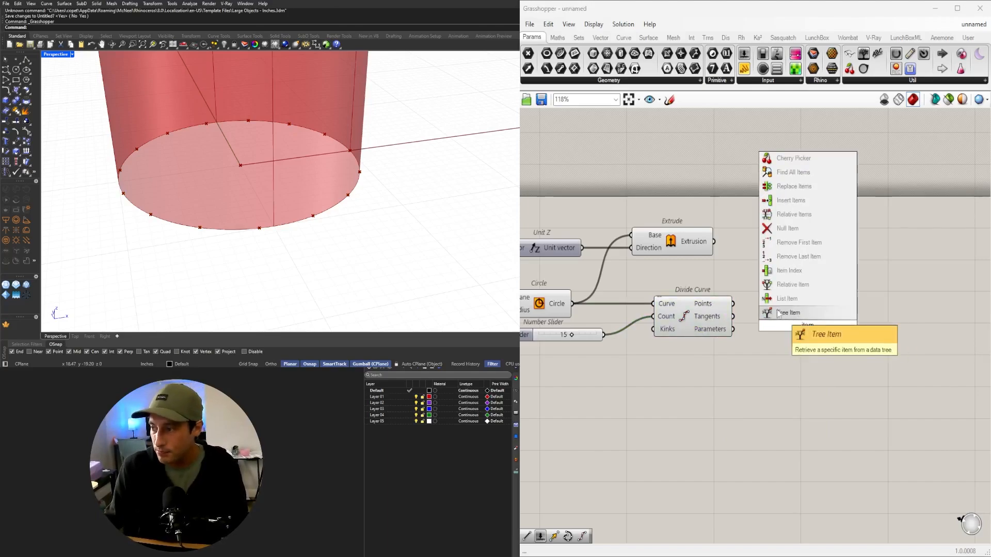
left_click(787, 298)
left_click_drag(733, 303, 822, 349)
left_click(819, 321)
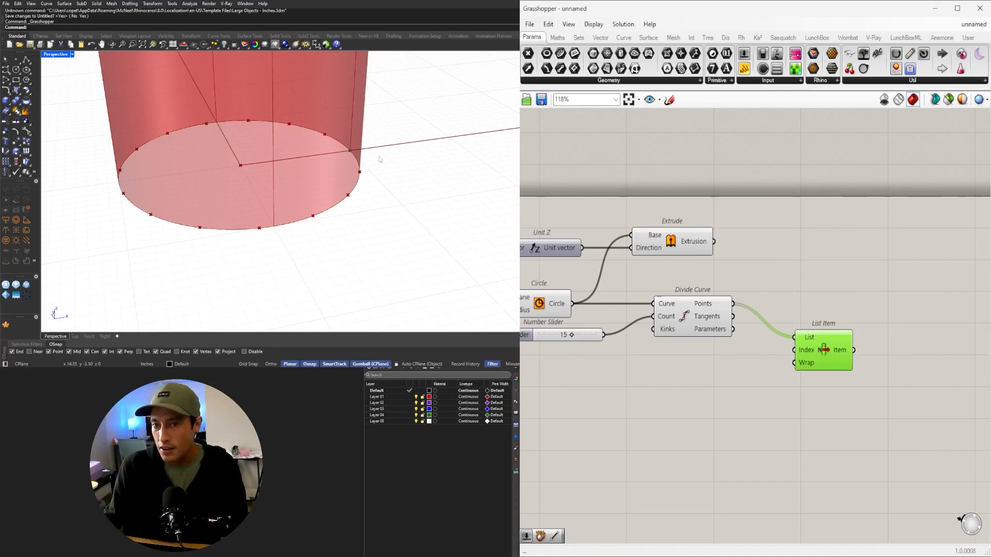
Align List Item with Divide Curve and add a second output, +1, to it for the neighbouring division point
right_click_drag(379, 159, 250, 168)
right_click_drag(413, 173, 241, 215, "shift")
scroll(241, 215, "down", 4)
scroll(278, 235, "up", 5)
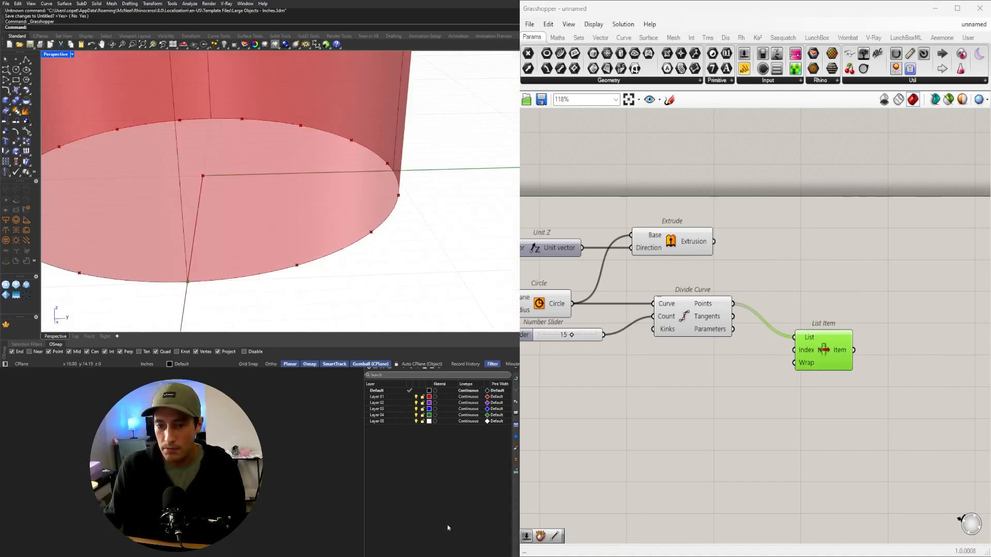
left_click_drag(826, 353, 792, 320)
scroll(792, 337, "up", 8)
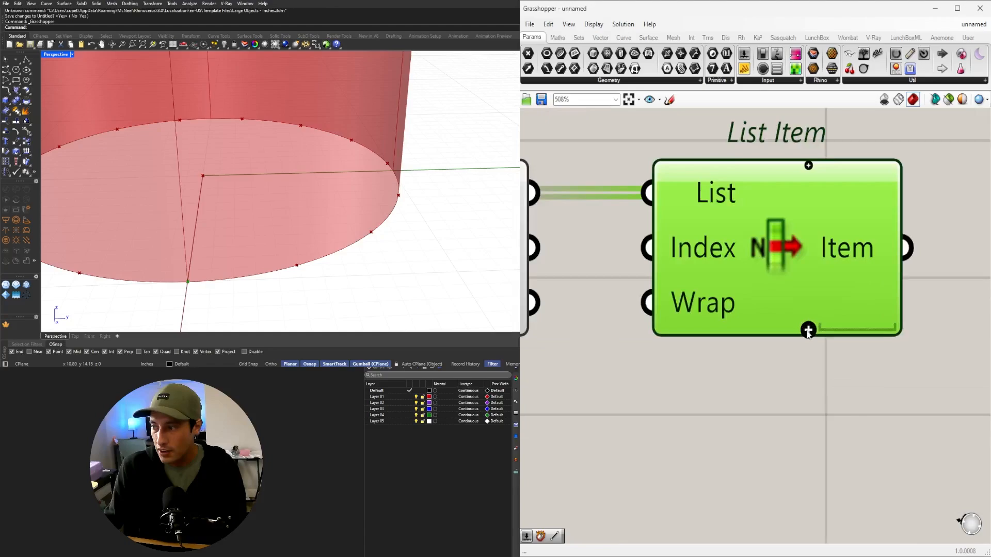
left_click(808, 331)
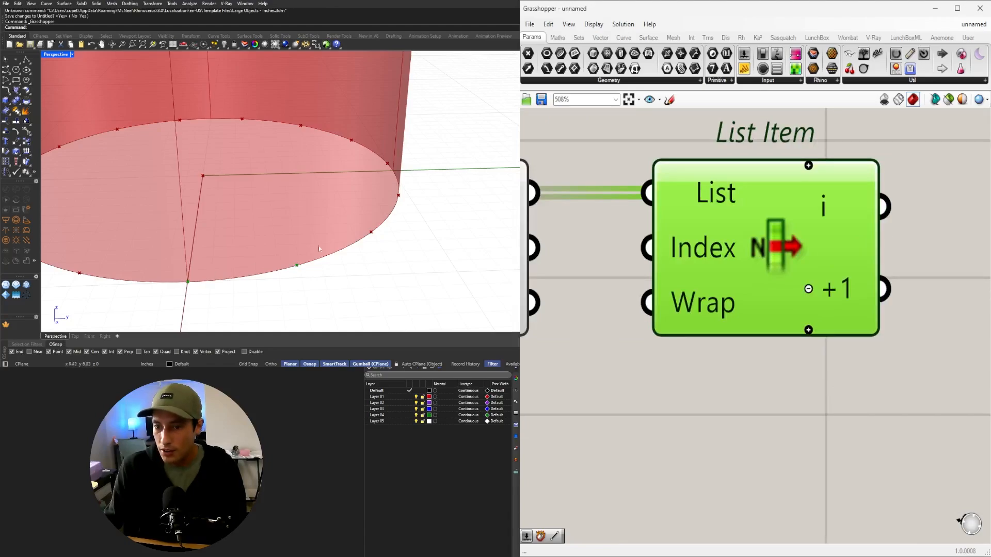
right_click_drag(385, 156, 253, 129)
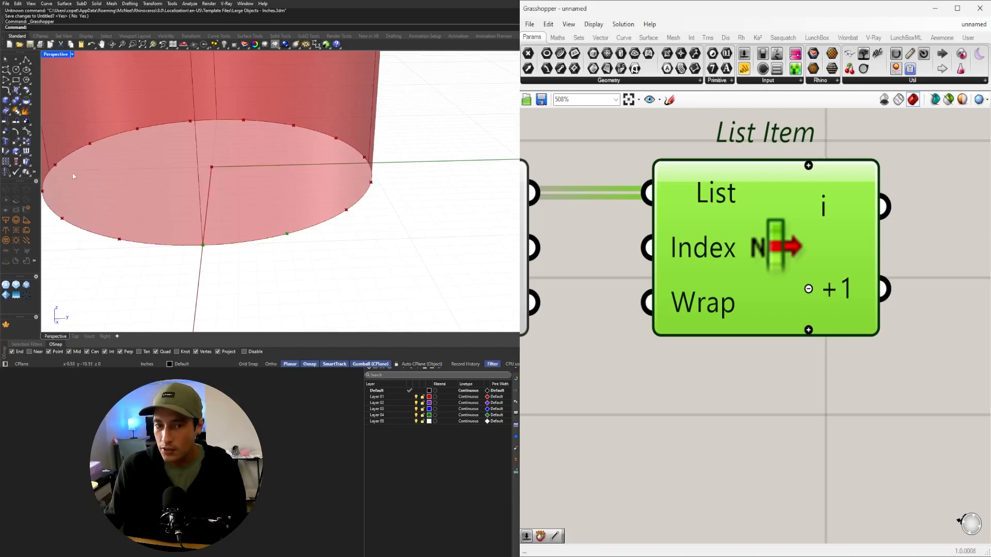
scroll(676, 316, "down", 4)
right_click_drag(665, 315, 774, 330)
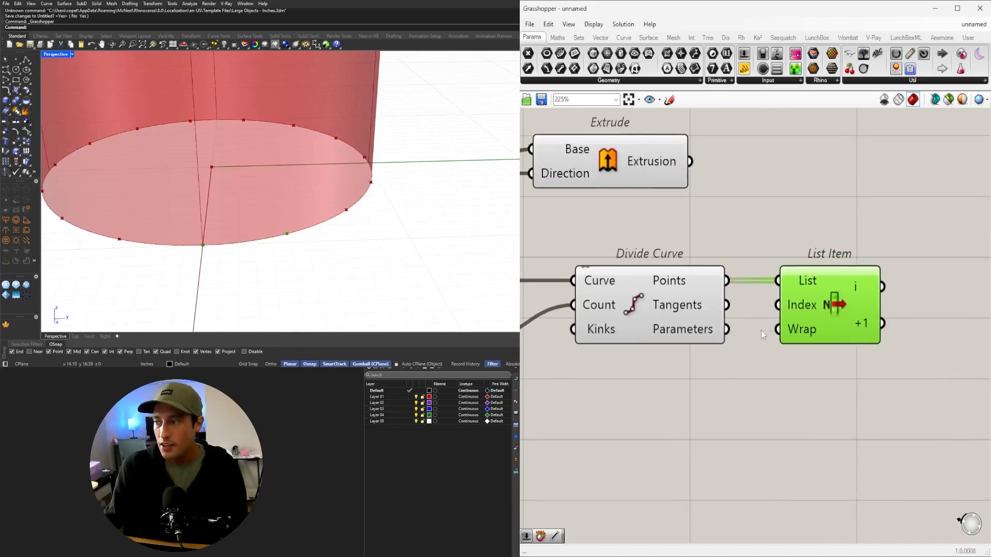
Shift List Item slightly away from Divide Curve and inspect its two selected points on the base circle
left_click_drag(832, 304, 877, 313)
right_click_drag(942, 314, 712, 328)
scroll(671, 321, "down", 2)
left_click_drag(666, 320, 675, 321)
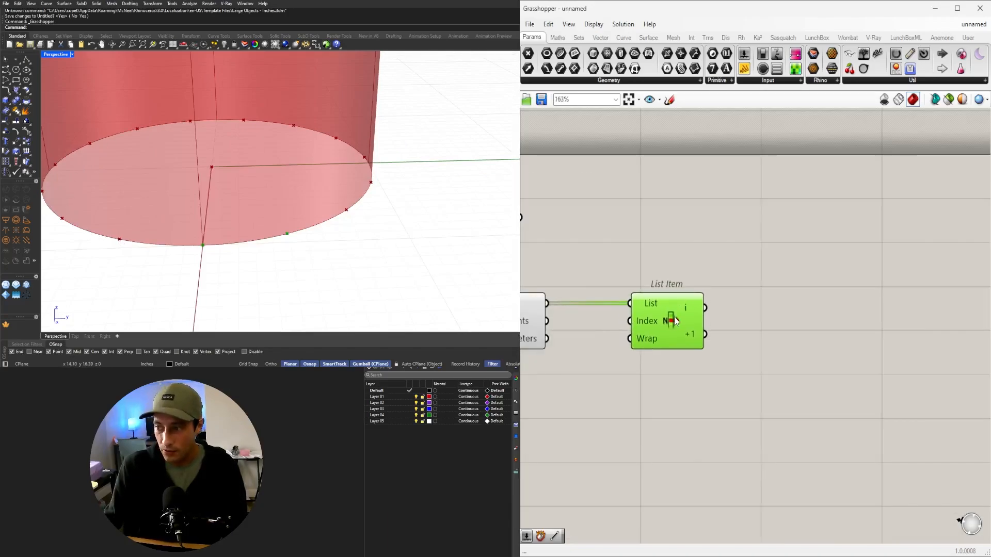
left_click(773, 335)
scroll(386, 252, "down", 3)
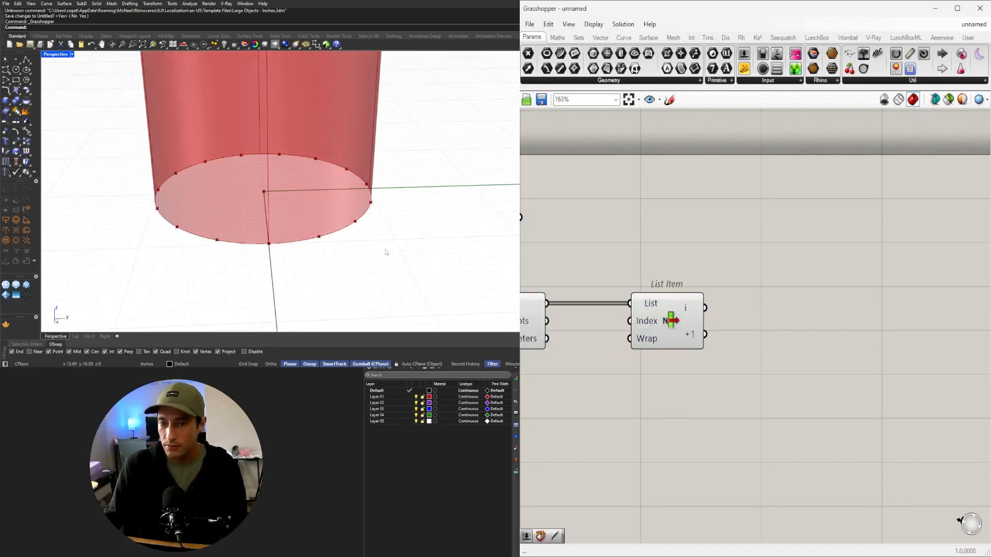
left_click(669, 324)
left_click(810, 325)
left_click(686, 314)
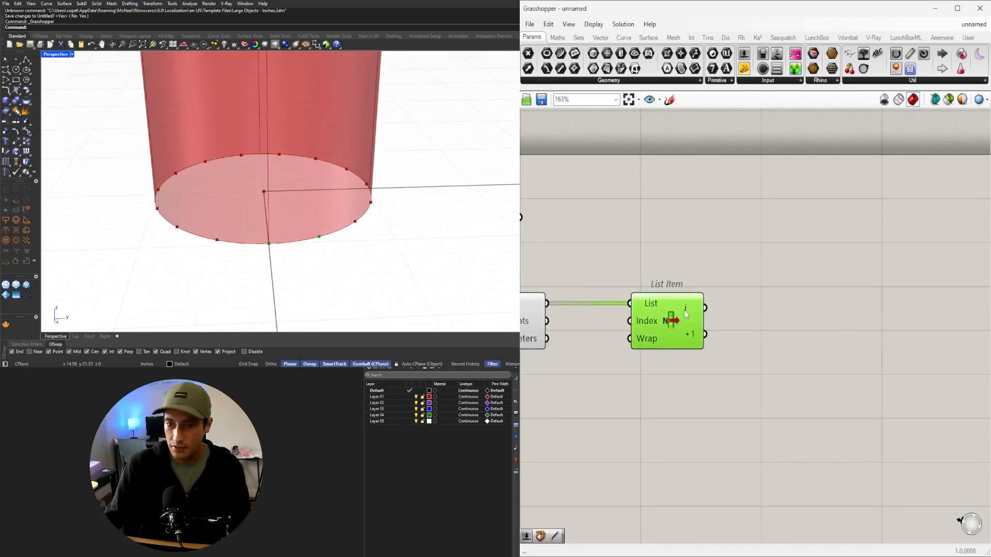
right_click_drag(321, 242, 314, 207)
Add a Move component and wire List Item's i output into its Geometry input
double_click(753, 370)
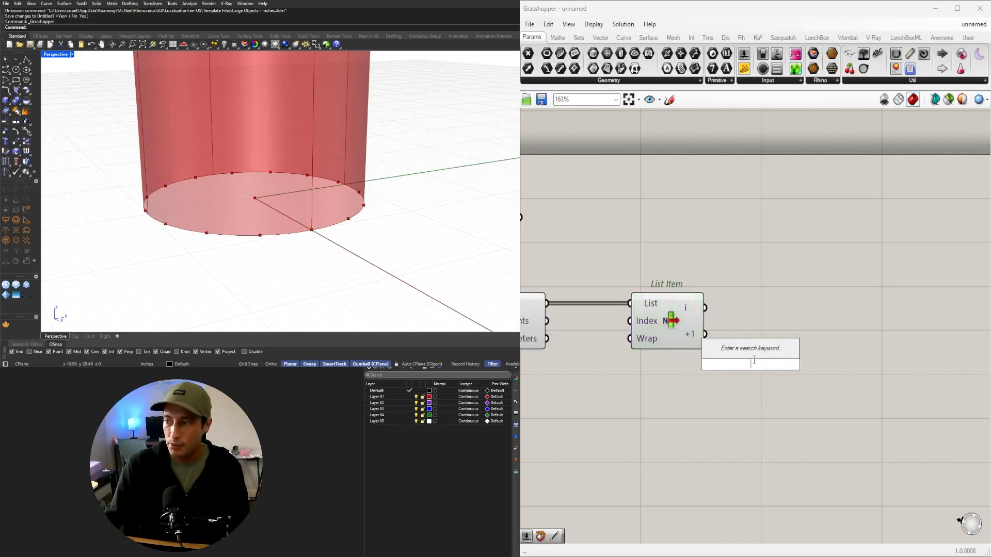
type("move")
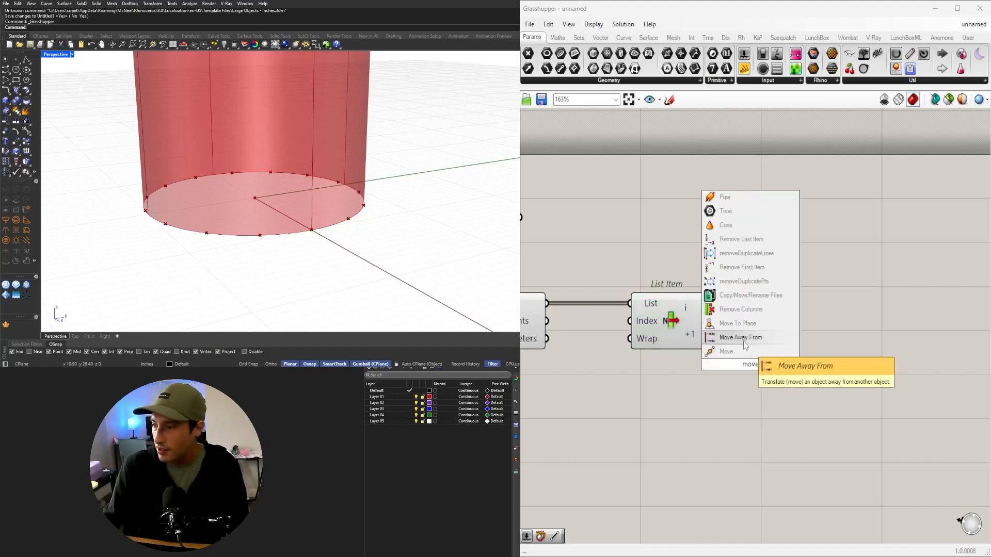
left_click(727, 352)
left_click_drag(696, 309, 767, 270)
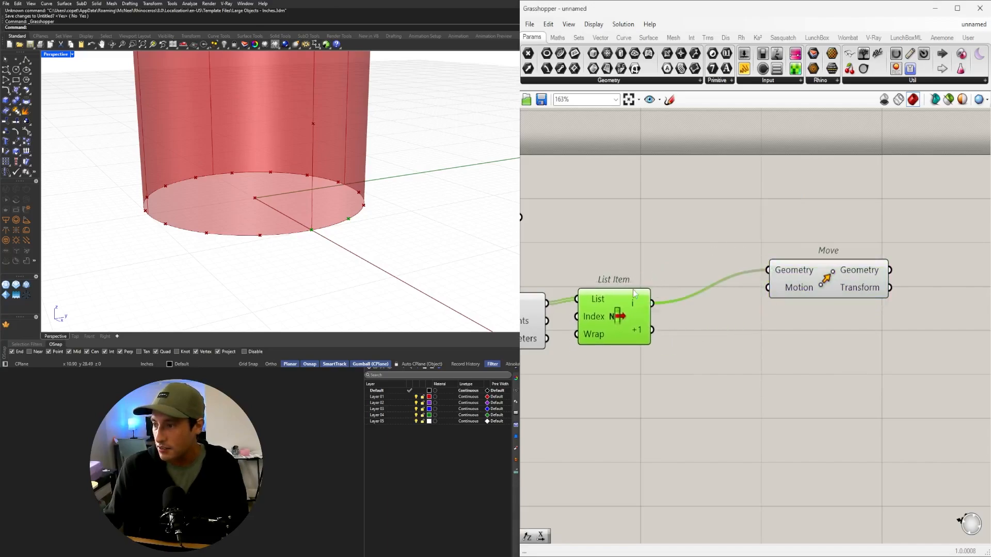
Add a Unit Z component, wire it into Move's Motion input, and place both components below List Item
left_click_drag(627, 292, 623, 297)
double_click(620, 274)
type("unit z")
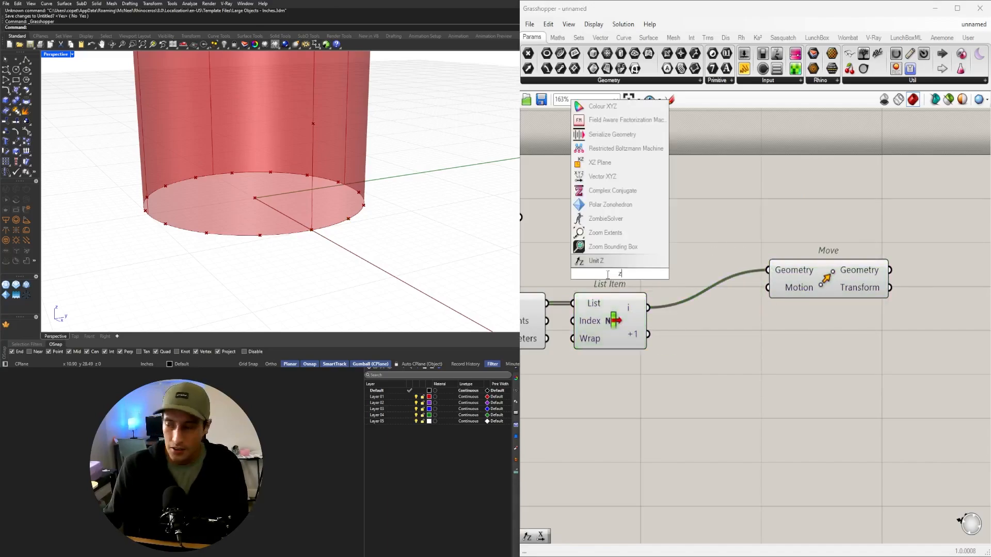
key("Return")
left_click_drag(670, 266, 767, 288)
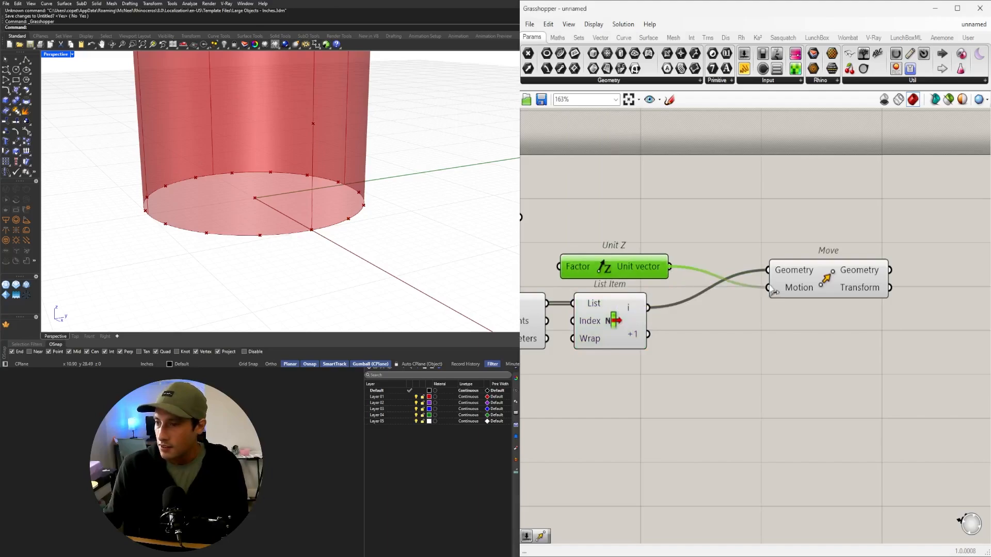
left_click(825, 278)
scroll(737, 301, "down", 4)
left_click_drag(838, 227, 714, 352)
scroll(717, 267, "up", 3)
left_click(876, 278)
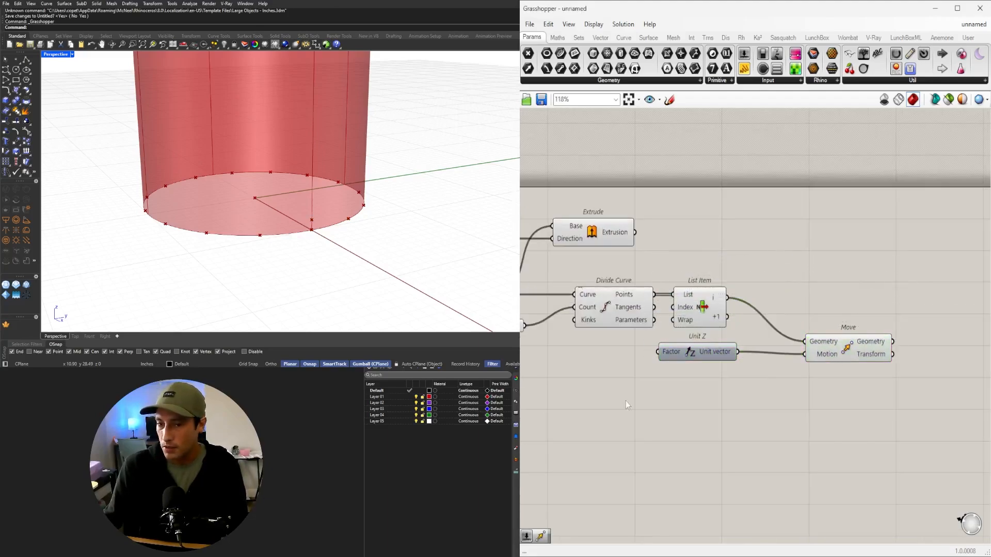
Add a number slider with value 4.5 and wire it into the Factor input of the new Unit Z
right_click_drag(626, 401, 729, 341)
scroll(723, 343, "up", 1)
double_click(695, 351)
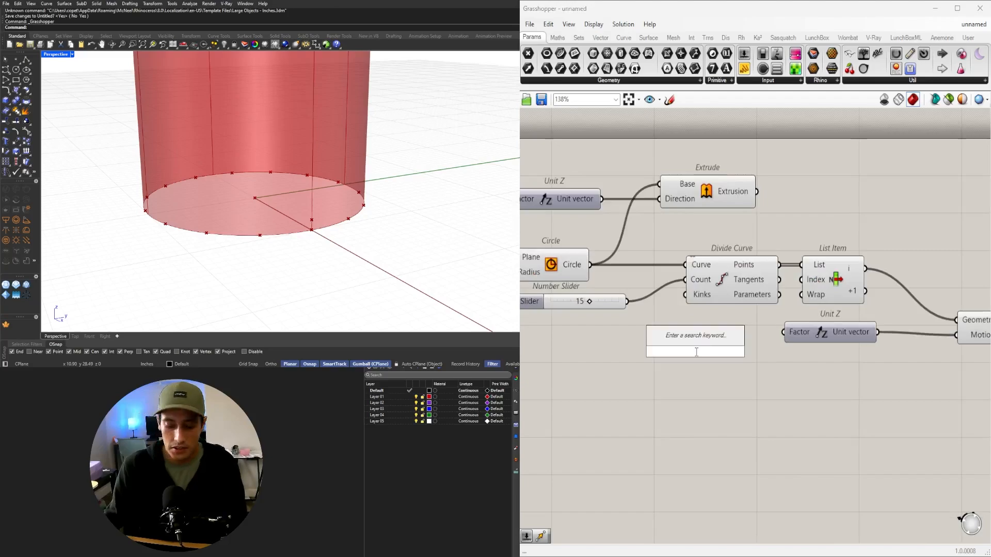
type("4")
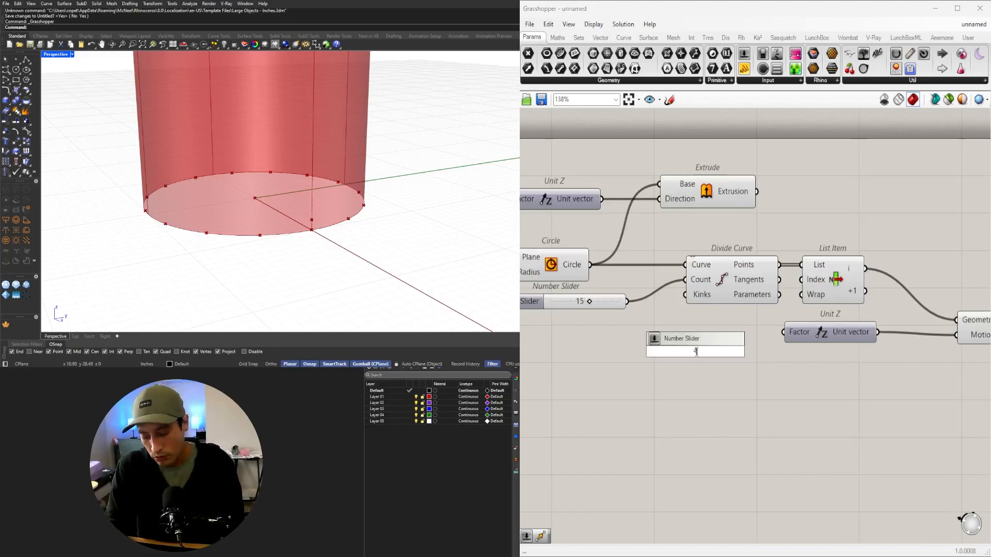
type(".5")
key("Return")
scroll(745, 342, "up", 2)
left_click(745, 341)
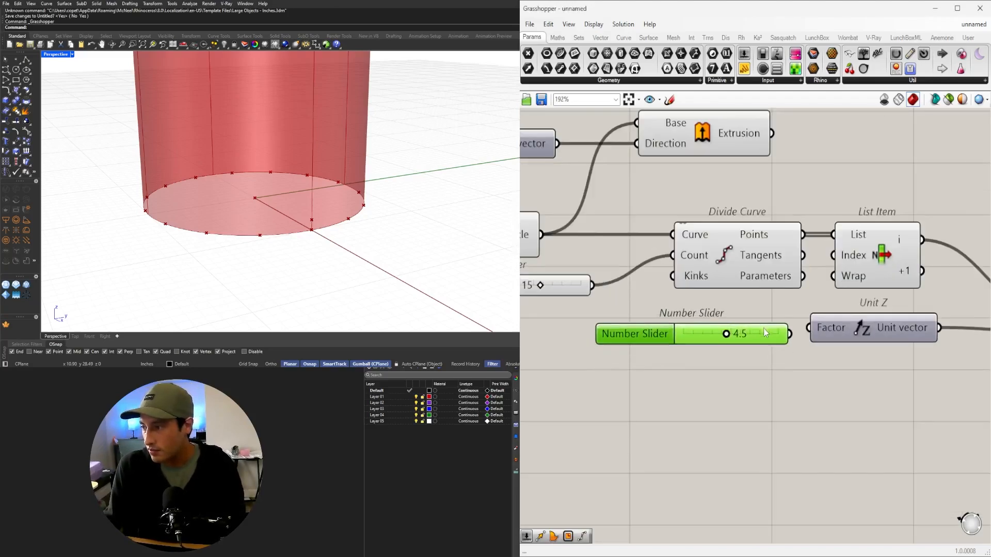
scroll(785, 326, "down", 3)
Duplicate the Move component, keeping its Unit Z motion, and wire List Item's +1 output into the lower copy's Geometry input
left_click(795, 302)
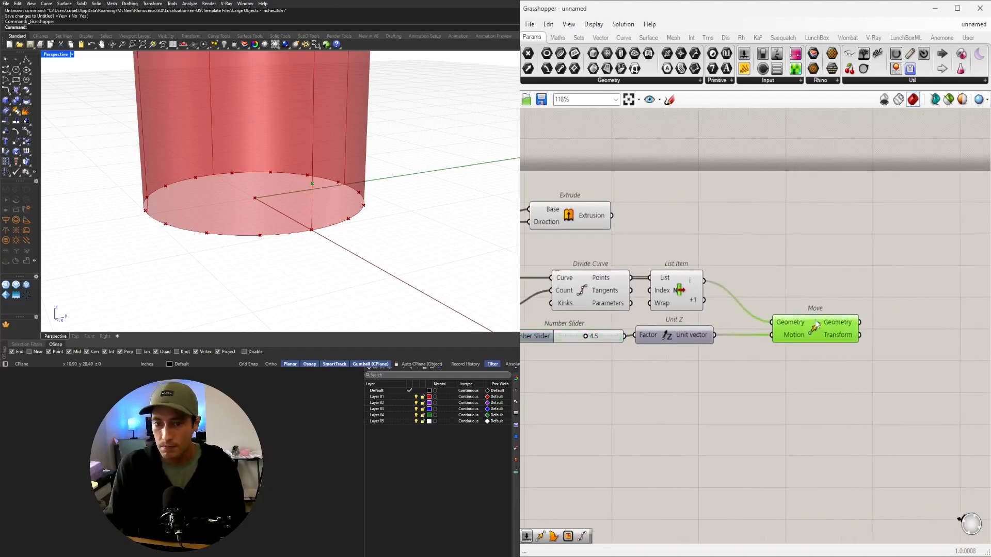
left_click_drag(797, 300, 833, 320)
left_click_drag(702, 300, 786, 315)
left_click_drag(872, 232, 829, 343)
right_click_drag(315, 183, 275, 234)
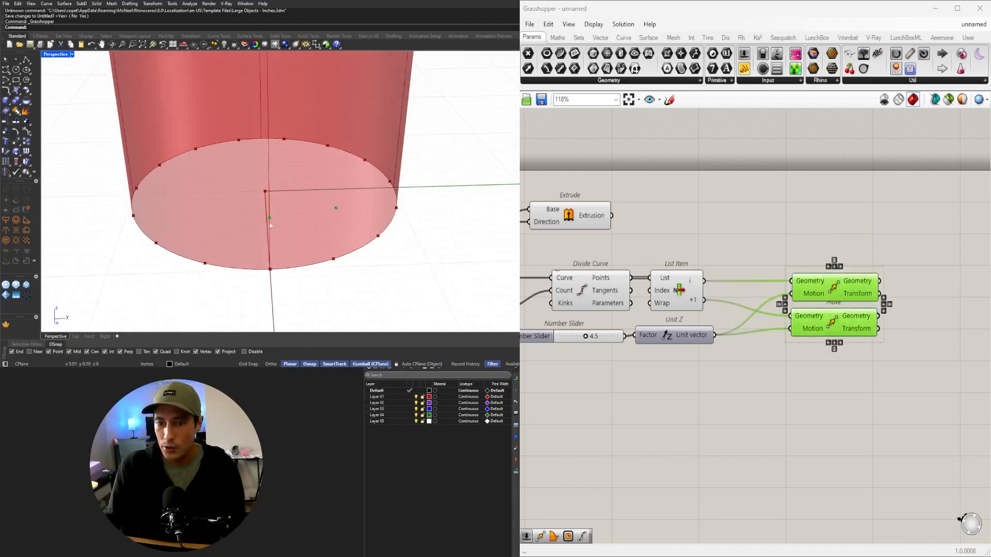
Move both Move components down as a group and check the raised point each one produces
scroll(653, 387, "down", 1)
right_click_drag(671, 386, 616, 391)
left_click_drag(805, 416, 736, 307)
left_click_drag(735, 307, 722, 334)
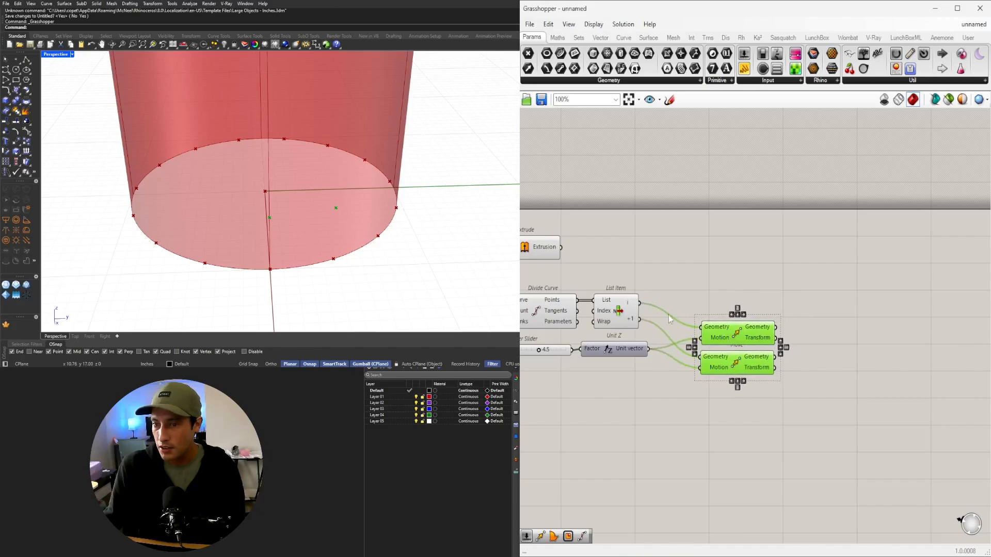
left_click(644, 296)
left_click(627, 306)
left_click(729, 332)
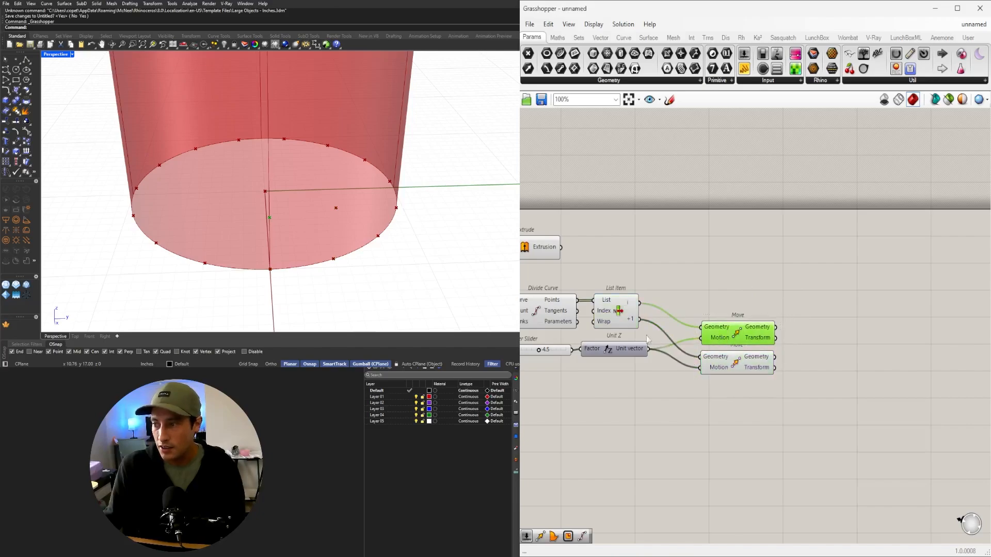
left_click(729, 361)
Add two Line components, each connecting a List Item point as Start Point to its matching Move Geometry output as End Point
double_click(754, 300)
type("line")
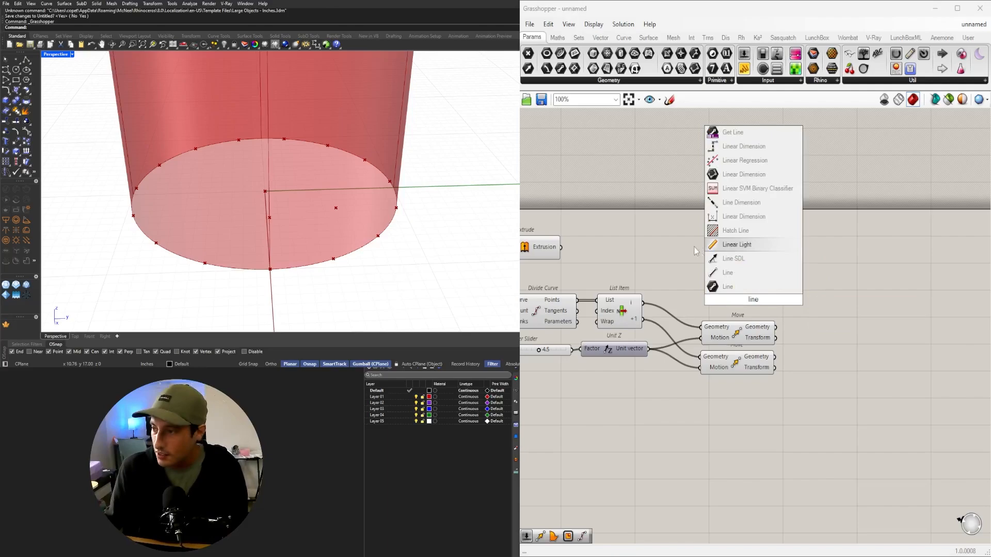
left_click(714, 277)
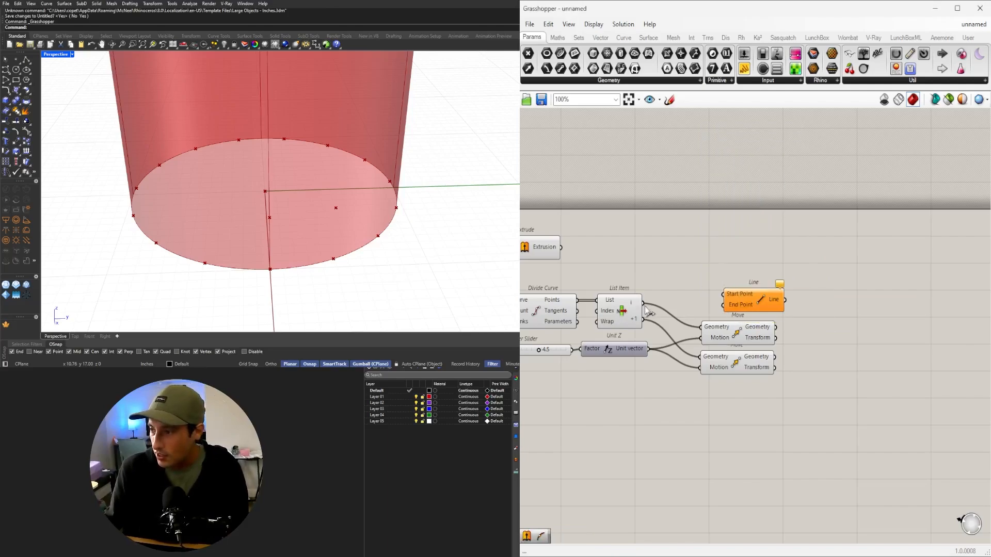
left_click_drag(645, 308, 835, 346)
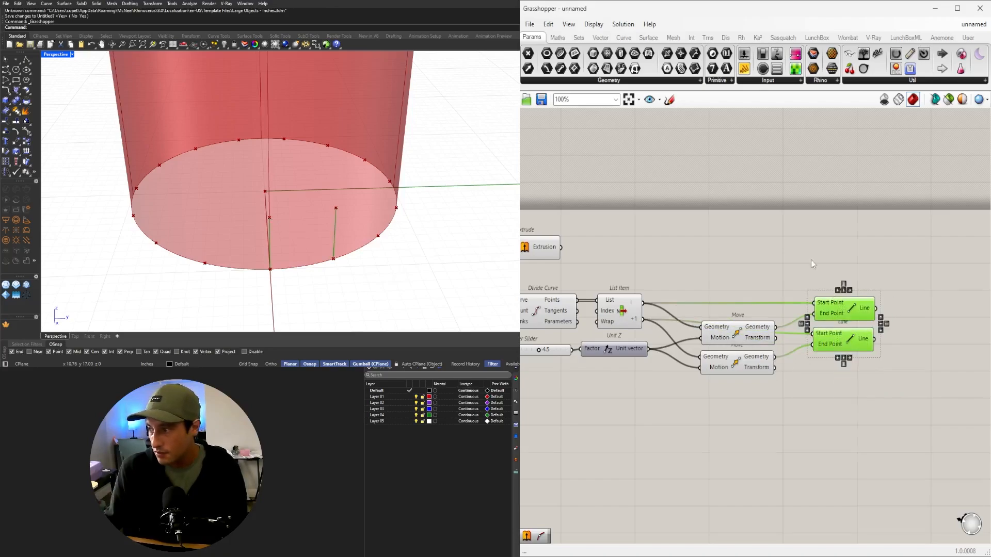
left_click(870, 380)
right_click_drag(393, 232, 414, 222)
scroll(598, 334, "down", 3)
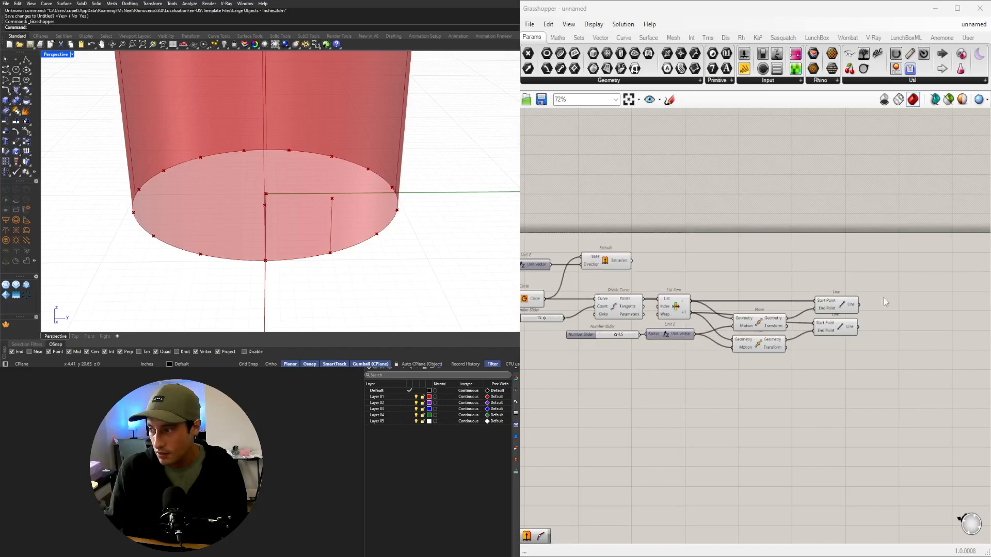
Inspect the two vertical lines in the model and shift both Line components further away from the Move components
left_click(777, 316)
left_click(777, 341, "shift")
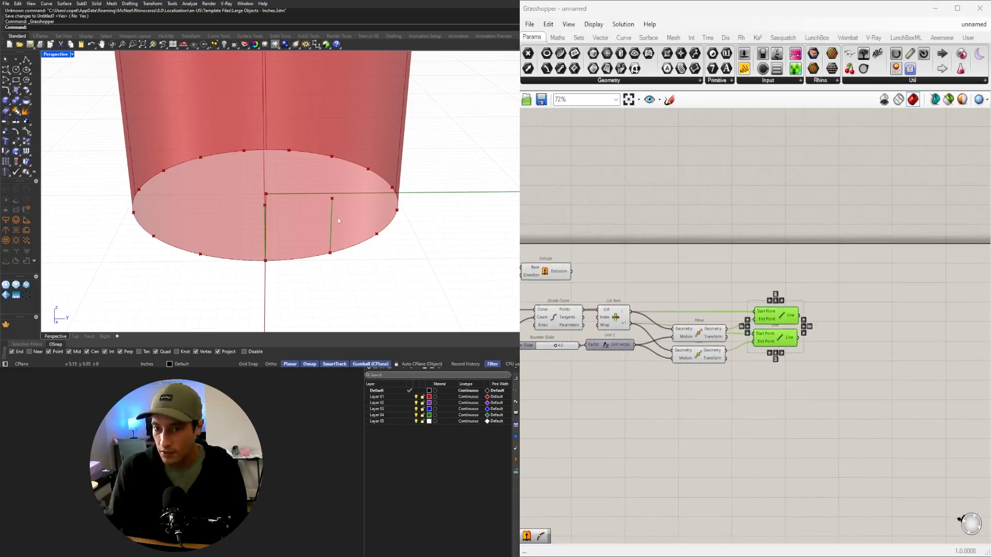
right_click_drag(336, 217, 342, 239)
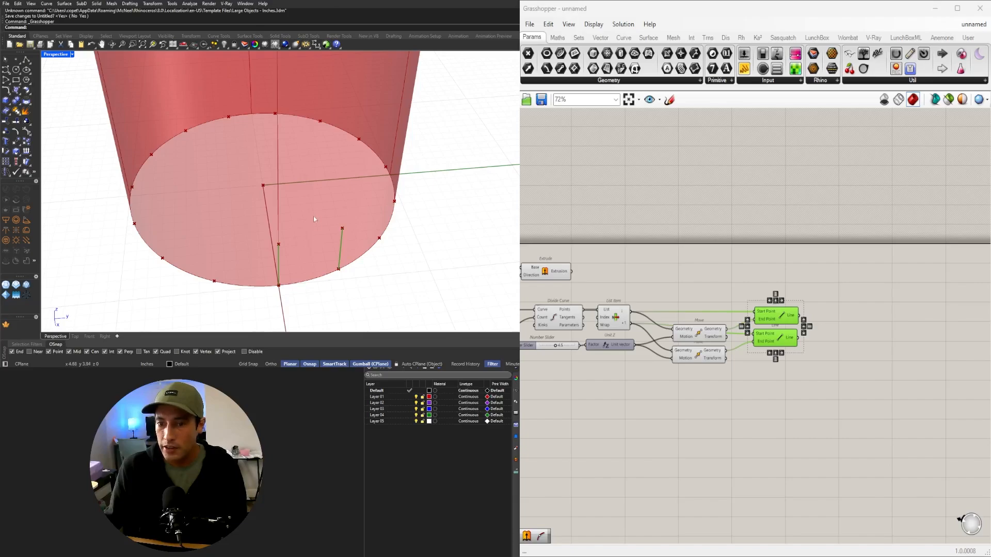
scroll(679, 381, "down", 1)
left_click(685, 317)
left_click_drag(842, 381, 734, 286)
left_click_drag(751, 311, 794, 311)
Review which base points come from List Item and which raised points come from the two Move components
left_click(685, 267)
right_click_drag(685, 267, 836, 256)
scroll(836, 256, "down", 1)
left_click(670, 291)
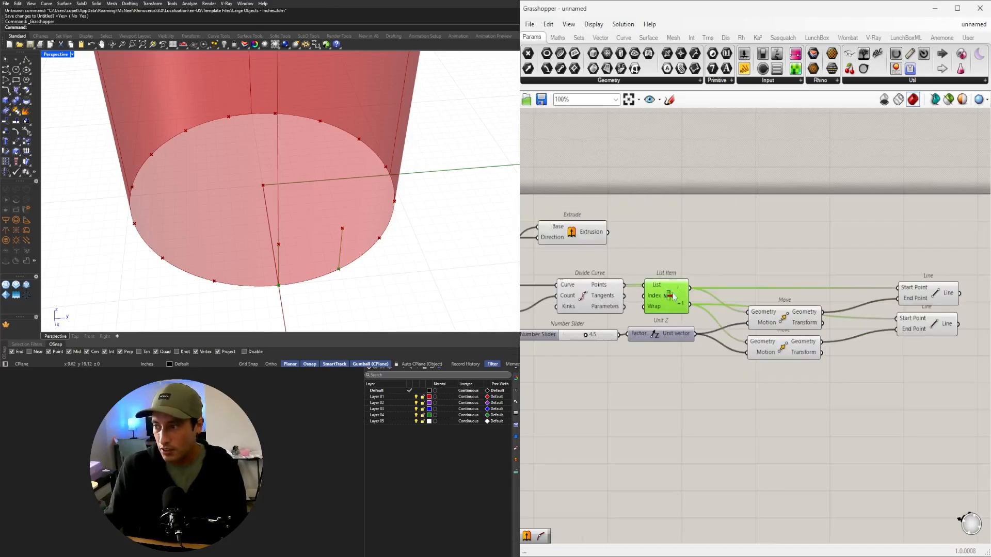
right_click_drag(801, 315, 739, 315)
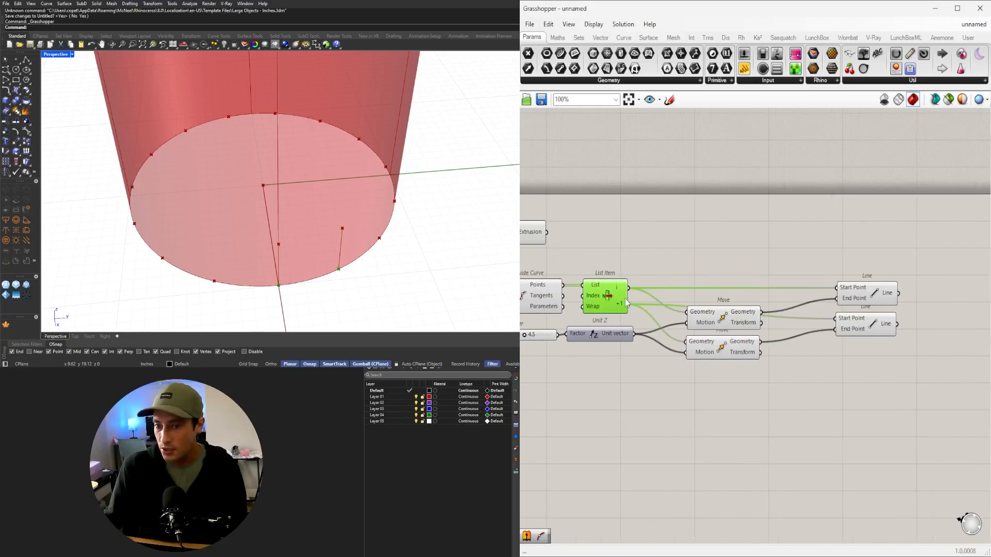
left_click(723, 321)
left_click(729, 351, "shift")
Add an Average component to the canvas above the two Move components
left_click(713, 282)
double_click(710, 266)
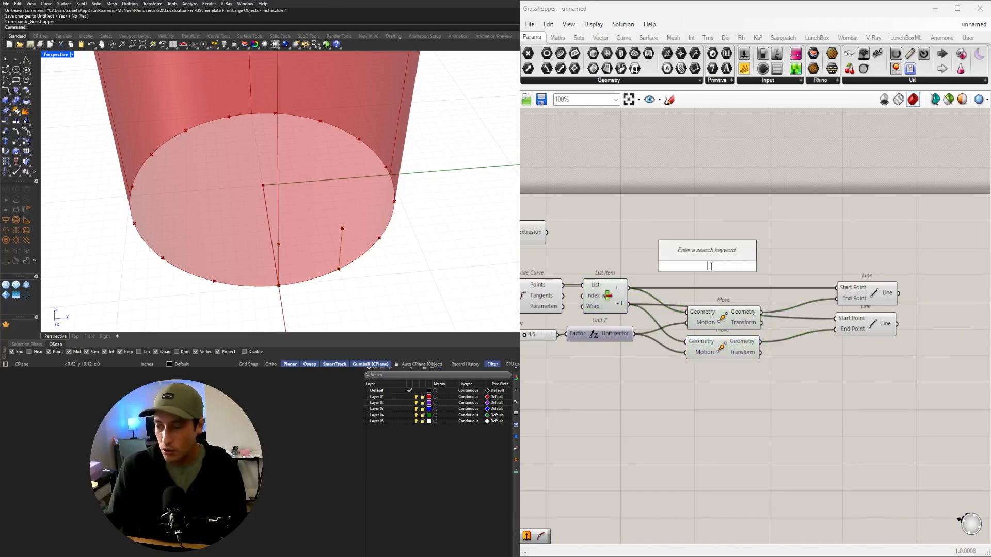
type("mi")
key("BackSpace")
key("BackSpace")
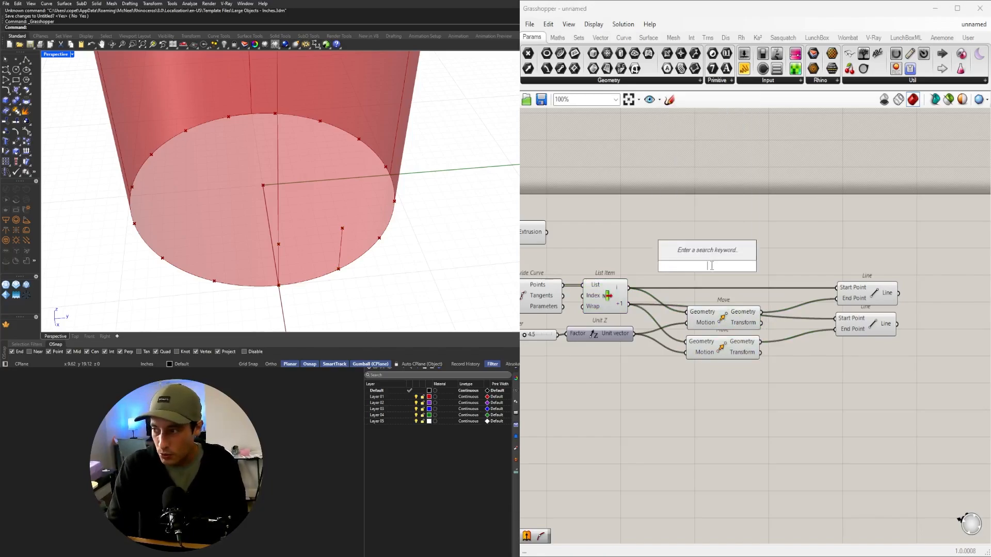
type("arv")
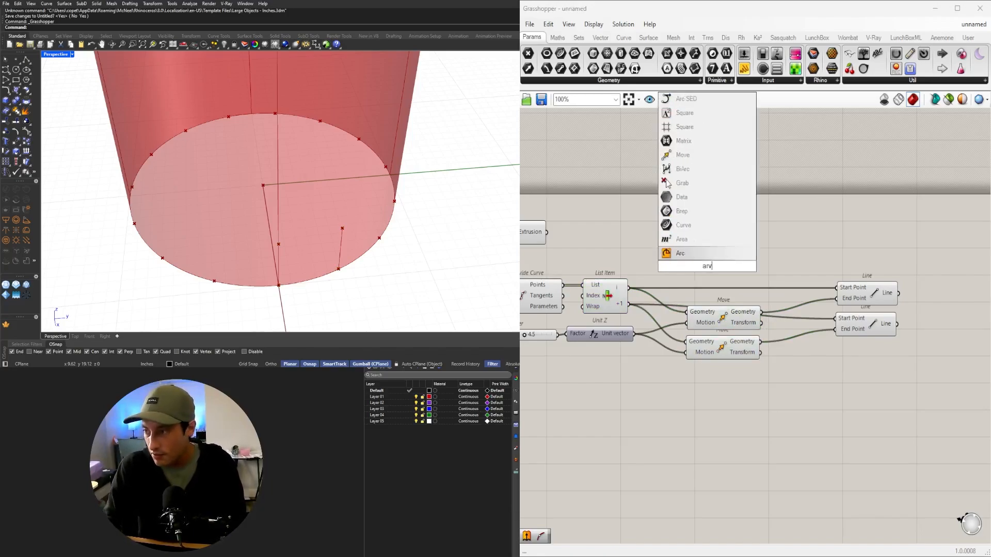
key("BackSpace")
key("BackSpace")
type("vera")
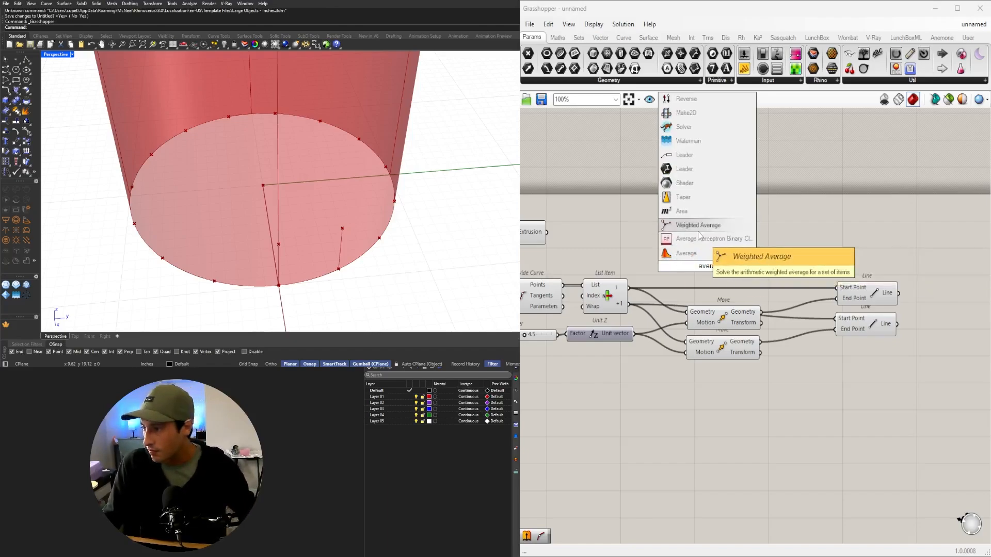
left_click(715, 254)
Connect both List Item outputs, i and +1, to the Average component's Input and shift the component slightly away from them
left_click(620, 286)
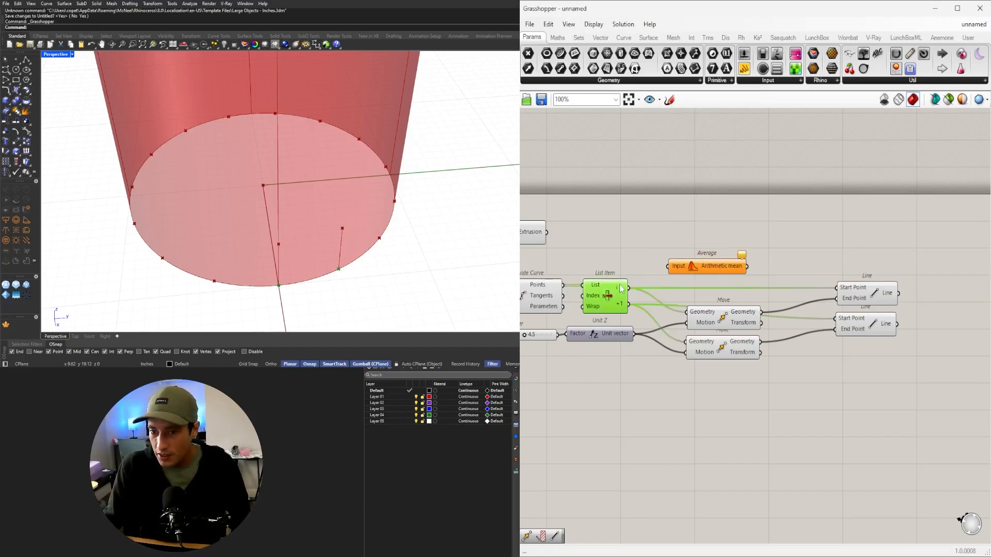
left_click_drag(631, 286, 668, 266)
left_click_drag(629, 305, 668, 266, "shift")
left_click_drag(706, 268, 724, 267)
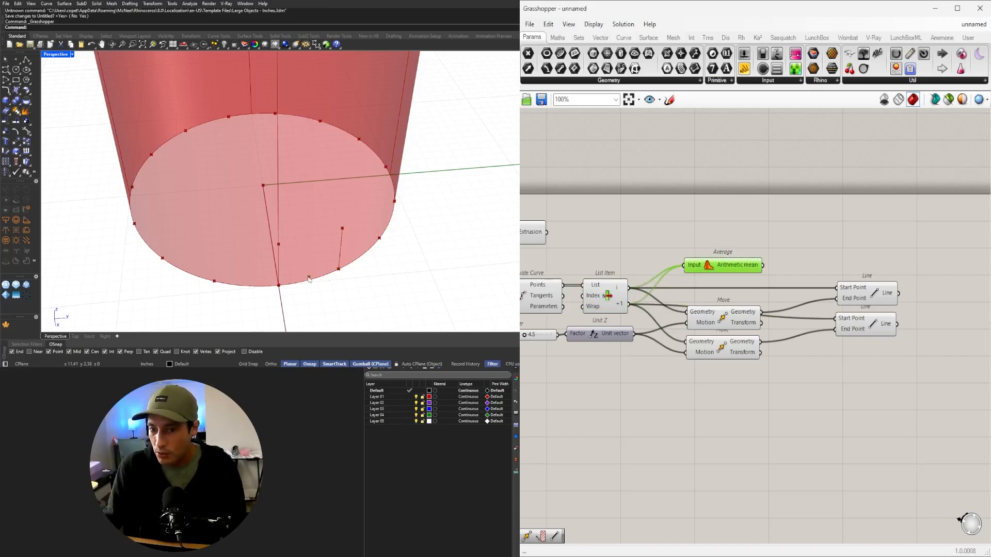
Check the raised points from the two Move components and reposition the Average component below and beyond them
right_click_drag(669, 322, 612, 333)
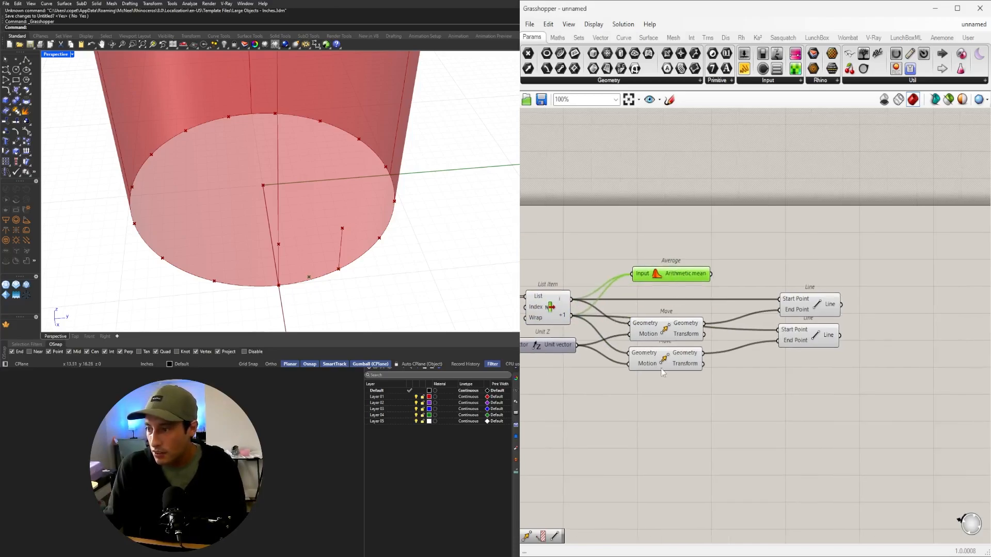
left_click(663, 334)
right_click_drag(782, 338, 720, 340)
left_click(620, 354, "shift")
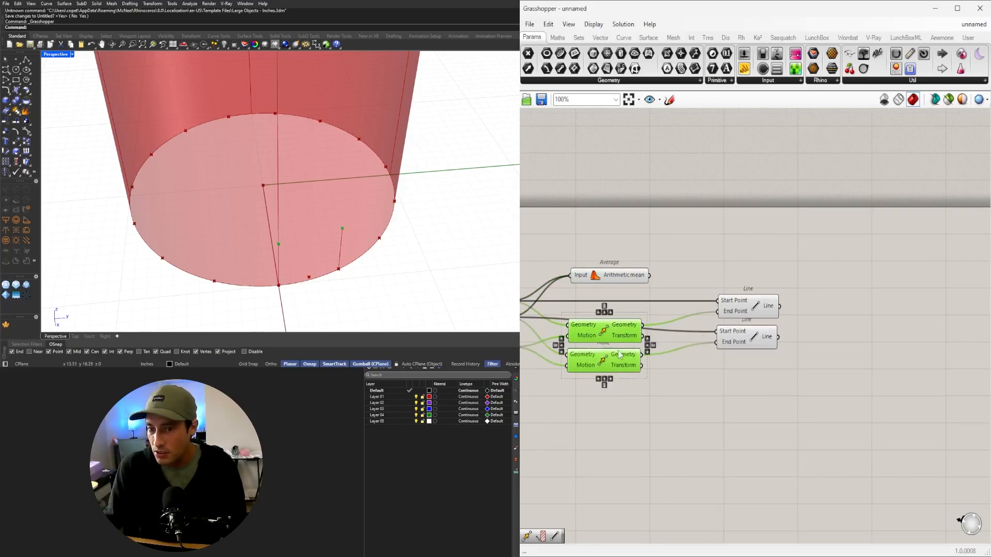
left_click(676, 268)
left_click_drag(622, 270, 713, 377)
right_click_drag(568, 330, 822, 321)
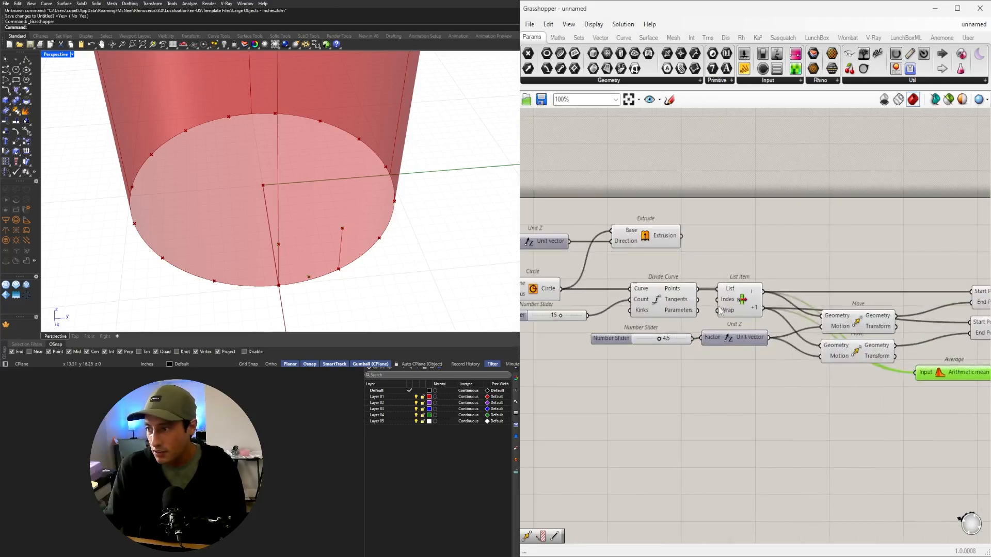
Duplicate the Average component below the original and feed its Input with the Geometry outputs of both Move components
left_click(735, 287)
right_click_drag(891, 342, 751, 326)
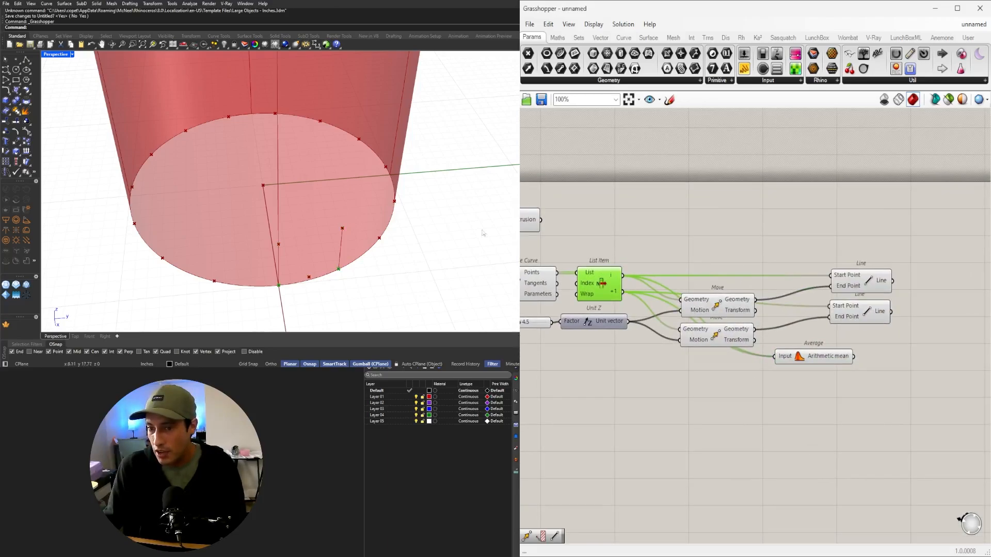
left_click(722, 305)
left_click(722, 337, "shift")
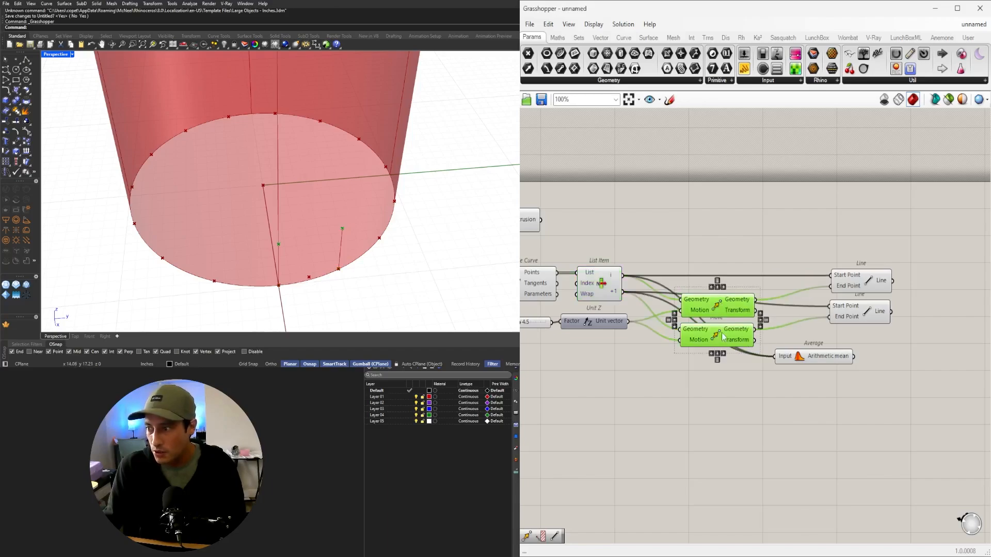
left_click_drag(821, 352, 863, 338)
left_click_drag(863, 338, 861, 362, "alt")
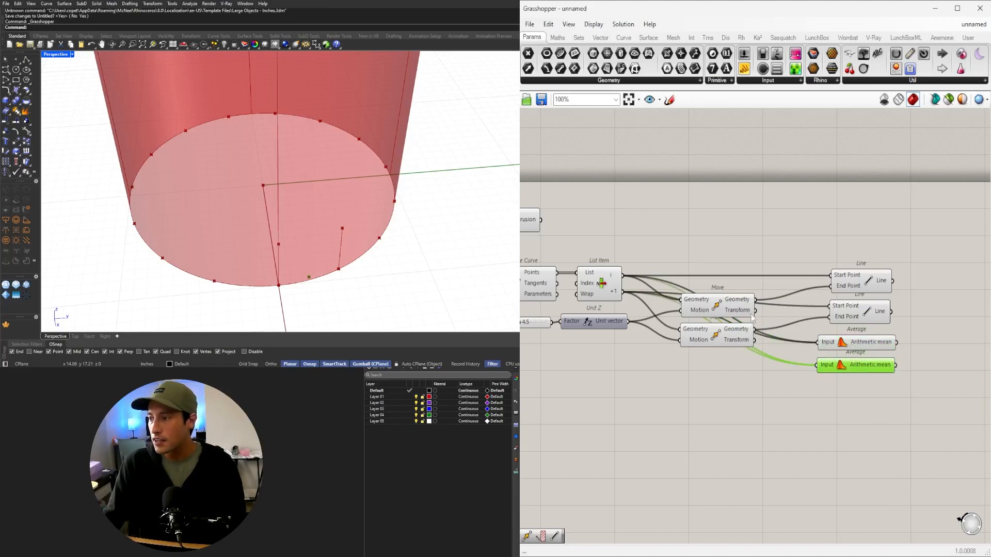
left_click_drag(801, 349, 817, 364)
Add a third Line component running from the base-point Average as Start Point to the raised-point Average as End Point, then check all three lines
left_click(866, 389)
right_click_drag(919, 395, 871, 399)
left_click_drag(872, 398, 822, 344)
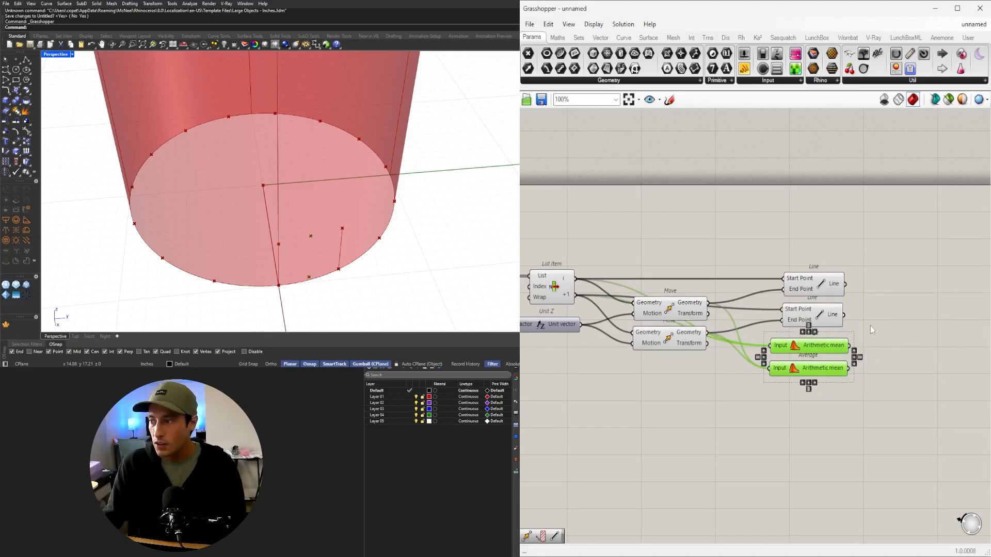
left_click(821, 320)
left_click_drag(880, 328, 915, 358)
left_click(920, 299)
left_click(806, 343)
left_click_drag(849, 345, 893, 358)
right_click_drag(953, 382, 829, 383)
left_click_drag(914, 404, 827, 265)
left_click_drag(812, 255, 781, 355)
right_click_drag(371, 222, 423, 201)
Set the Number Slider feeding Divide Curve's Count to 16
scroll(656, 301, "down", 3)
right_click_drag(584, 365, 785, 412)
scroll(619, 387, "up", 4)
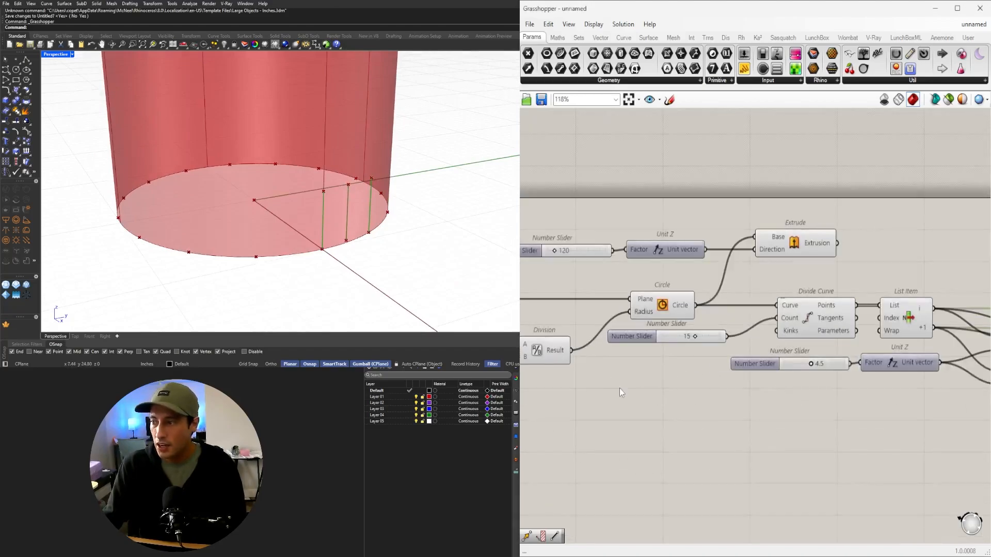
right_click_drag(621, 394, 683, 412)
scroll(714, 374, "up", 4)
mouse_move(809, 331)
left_mouse_down()
mouse_move(760, 328)
mouse_move(811, 321)
mouse_move(738, 328)
mouse_move(811, 331)
mouse_move(737, 329)
mouse_move(814, 330)
left_mouse_up()
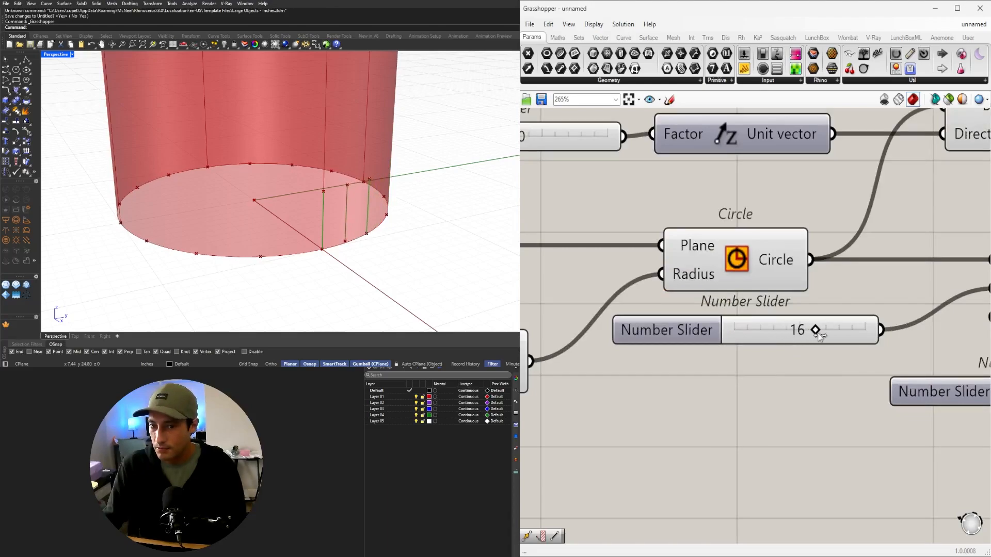
scroll(781, 373, "down", 8)
scroll(763, 435, "up", 3)
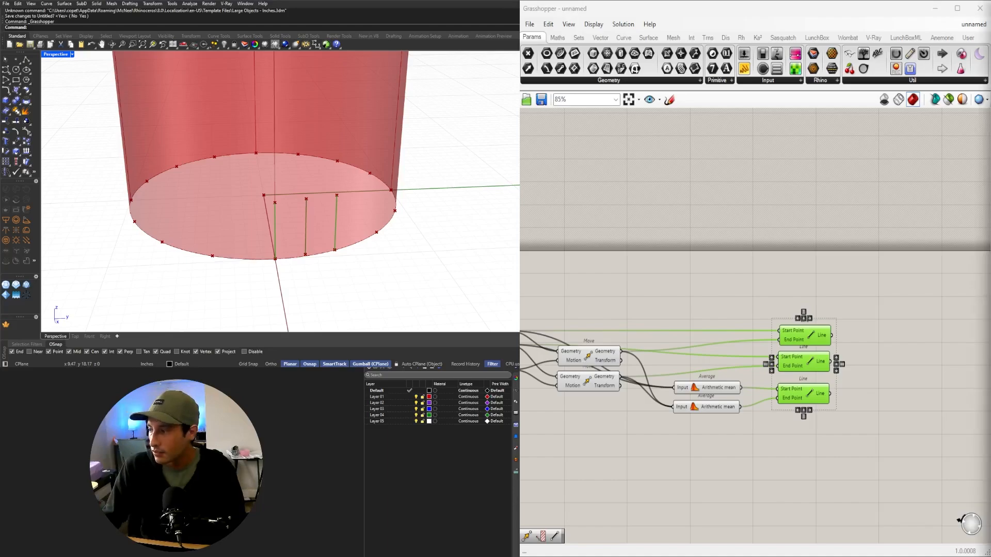
Examine which line in the model each of the three Line components produces
left_click(946, 392)
scroll(820, 337, "up", 2)
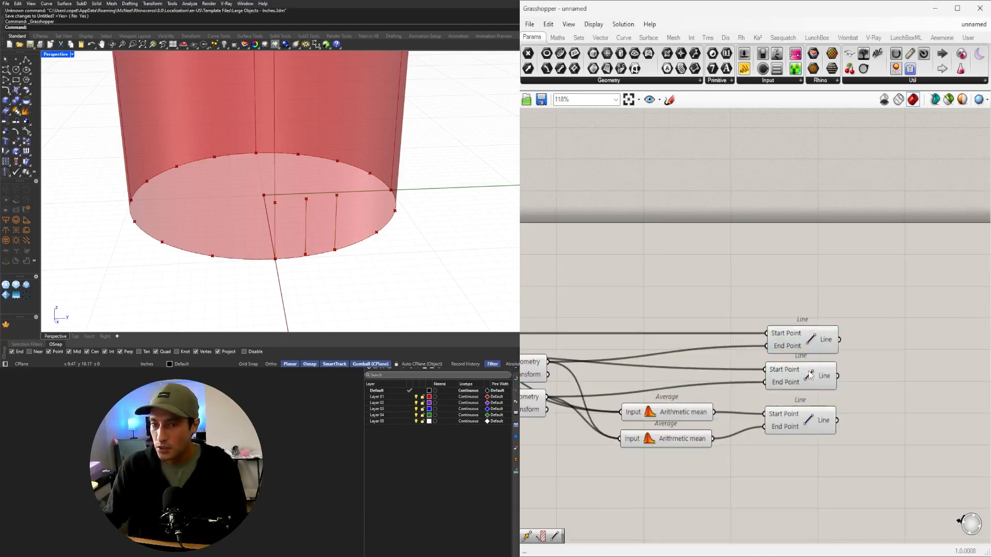
left_click(810, 375)
left_click(809, 347)
left_click(793, 417)
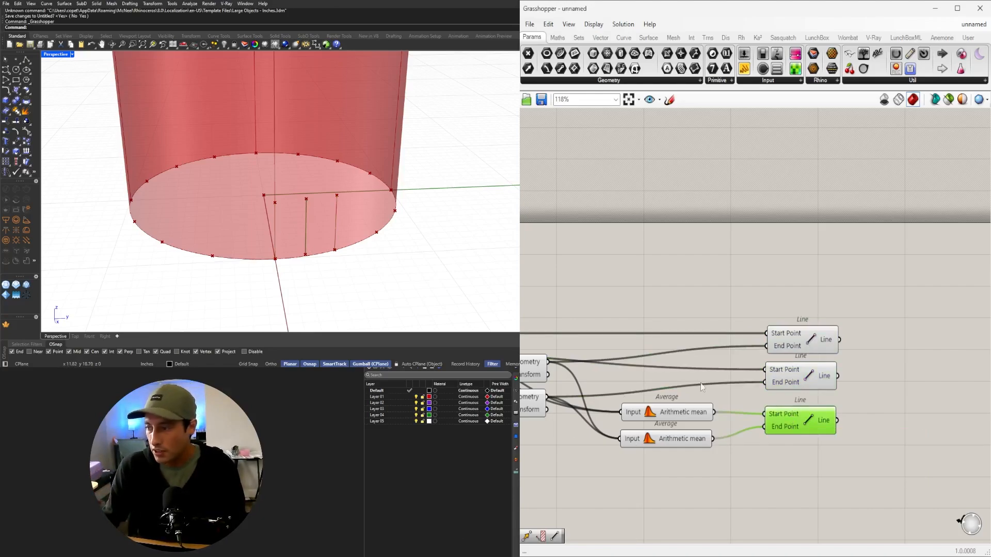
scroll(702, 387, "down", 2)
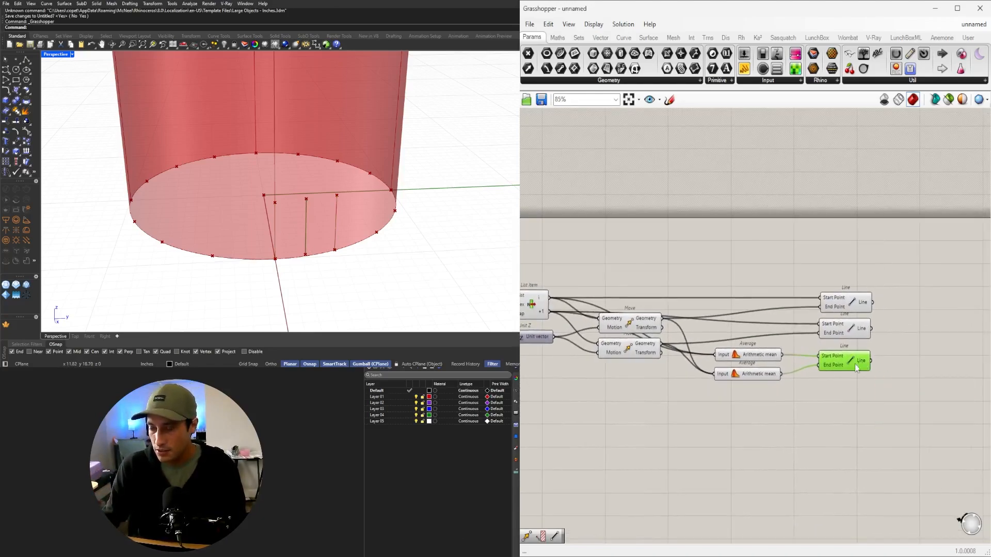
left_click(775, 409)
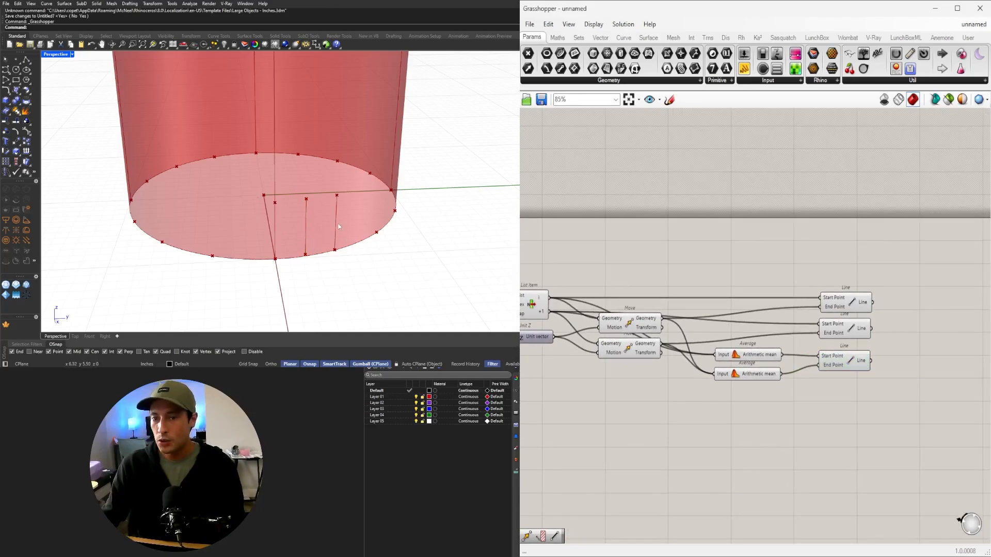
right_click_drag(339, 226, 271, 195)
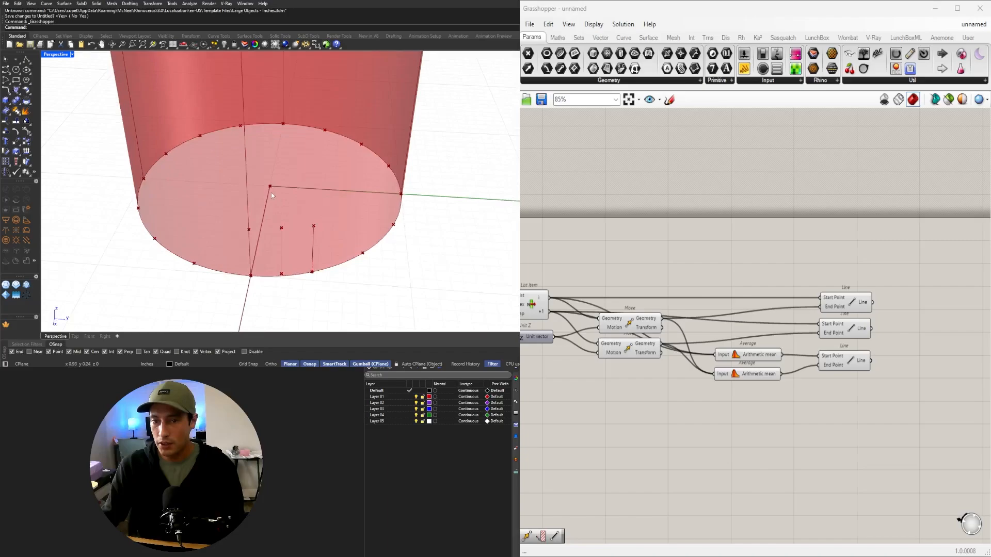
Add another Line component and connect the Construct Point's Point output to its Start Point
left_click(614, 322)
right_click_drag(614, 323, 733, 317)
right_click_drag(606, 269, 829, 273)
left_click(648, 279)
right_click_drag(796, 352, 729, 338)
double_click(765, 365)
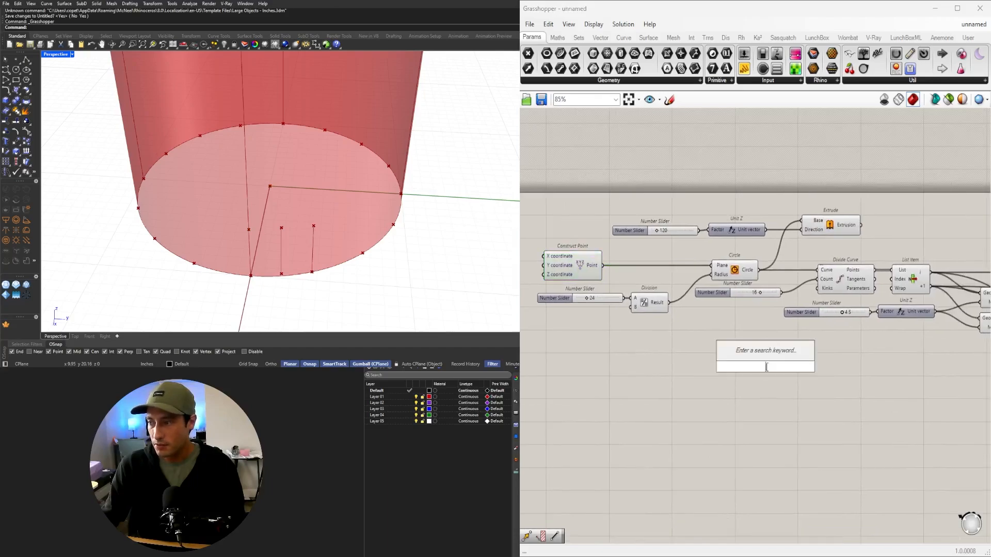
type("line")
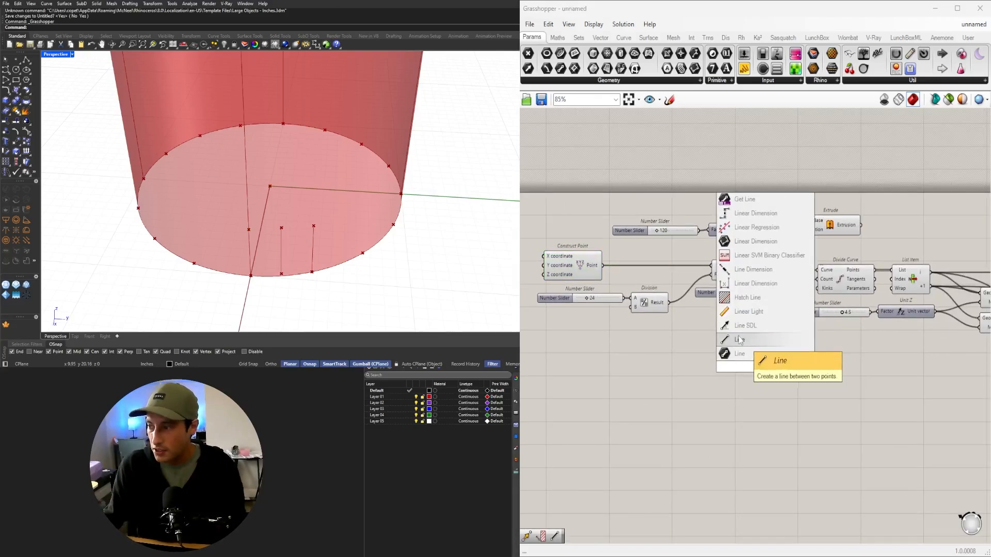
key("Return")
left_click(592, 266)
left_click_drag(605, 266, 724, 401)
right_click_drag(721, 401, 637, 397)
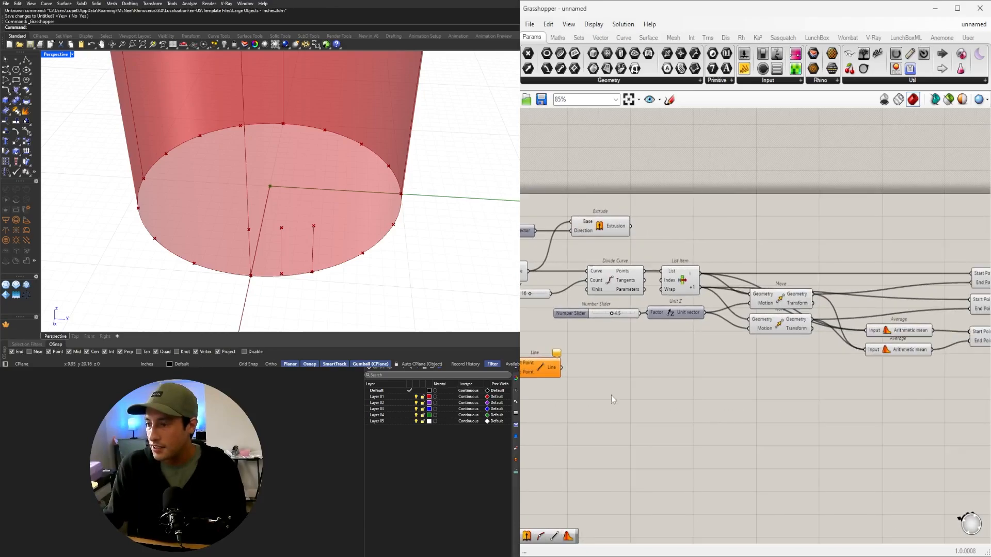
Place the new Line component below the other three and connect the base-point Average's Arithmetic mean to its End Point
left_click_drag(529, 373, 983, 202)
right_click_drag(898, 243, 732, 324)
left_click(741, 429)
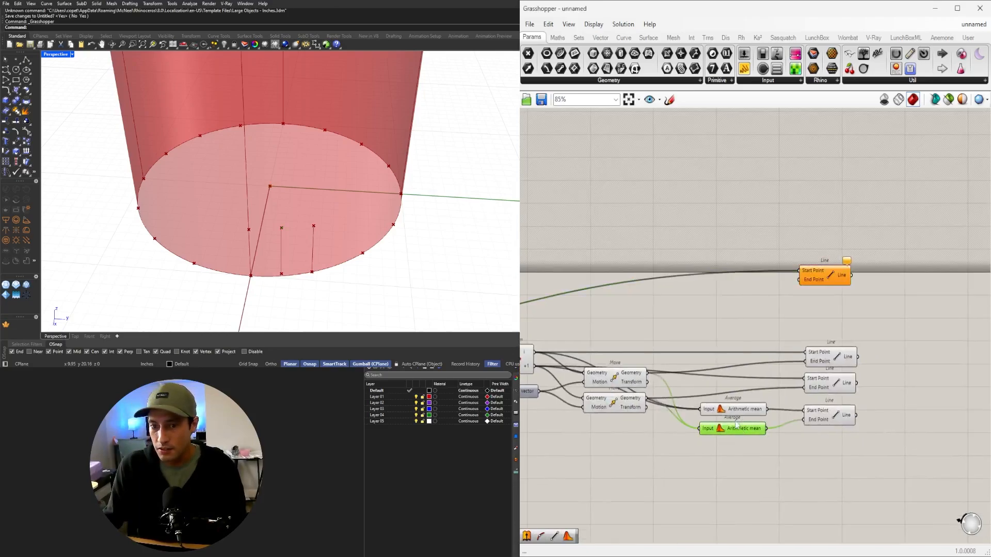
left_click(738, 411)
left_click_drag(768, 411, 830, 460)
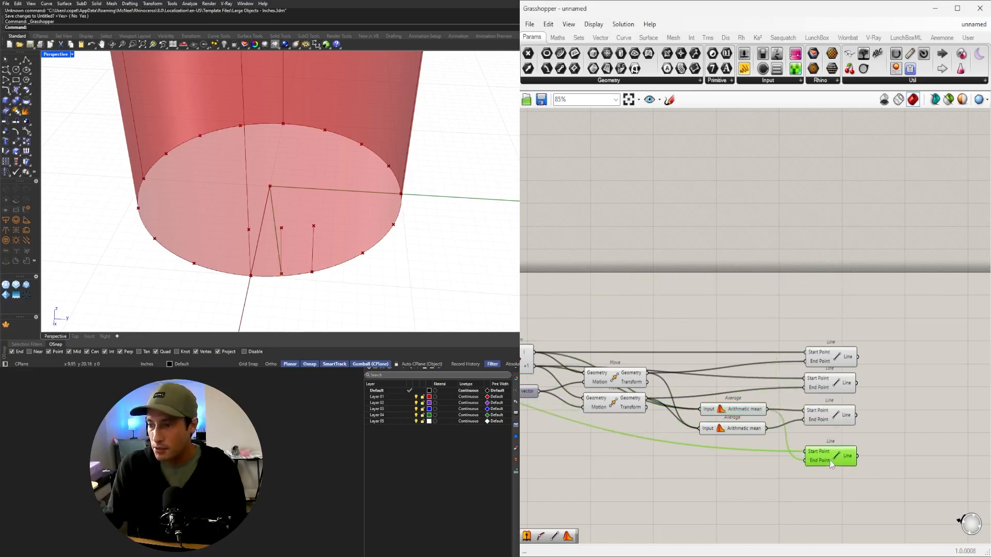
left_click(834, 415)
scroll(834, 415, "up", 2)
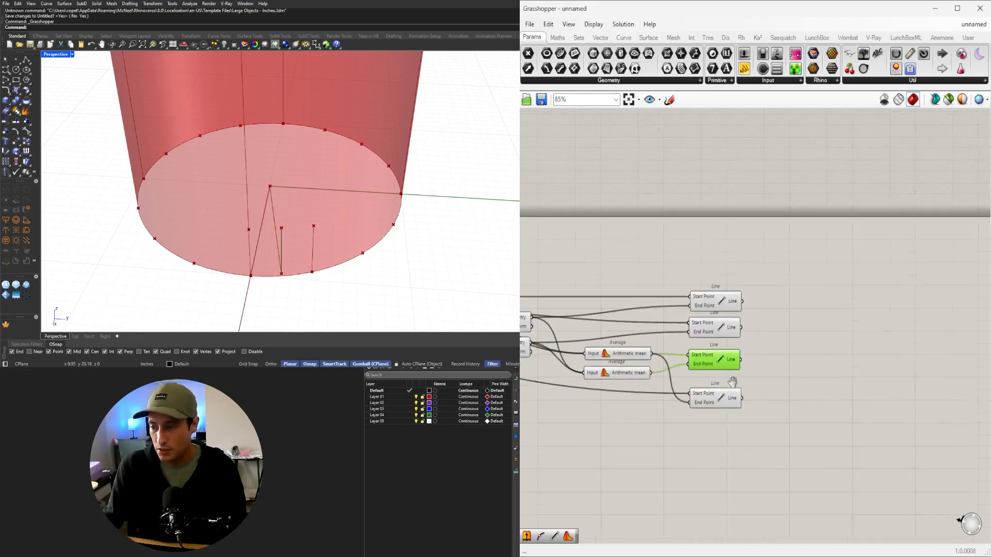
left_click(815, 423)
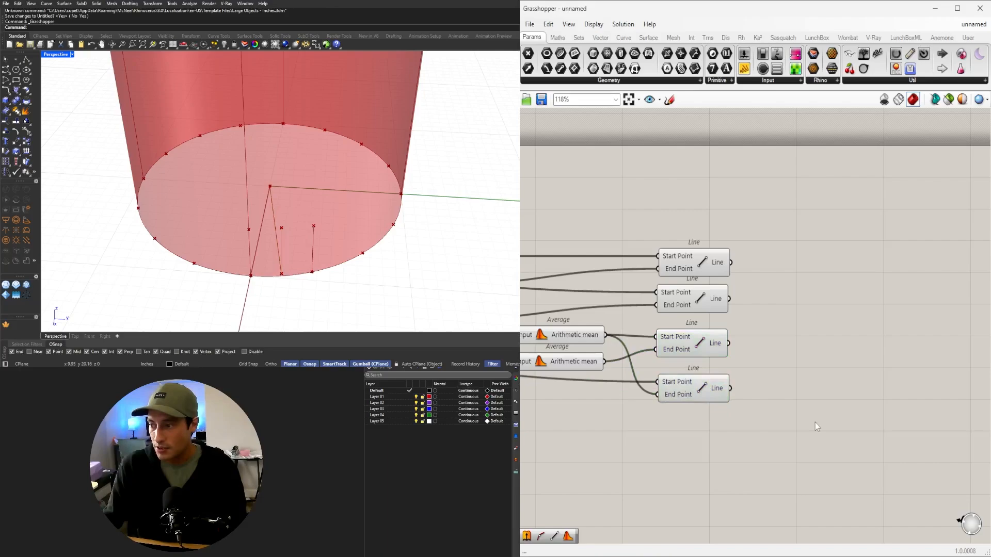
Add an Amplitude component and connect the center-to-midpoint Line to its Vector input
double_click(811, 419)
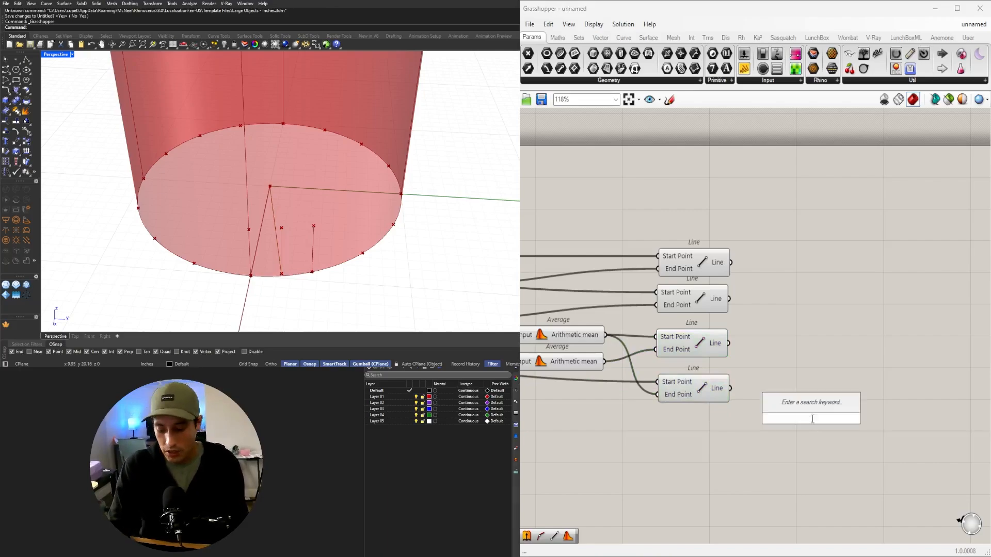
type("ampl")
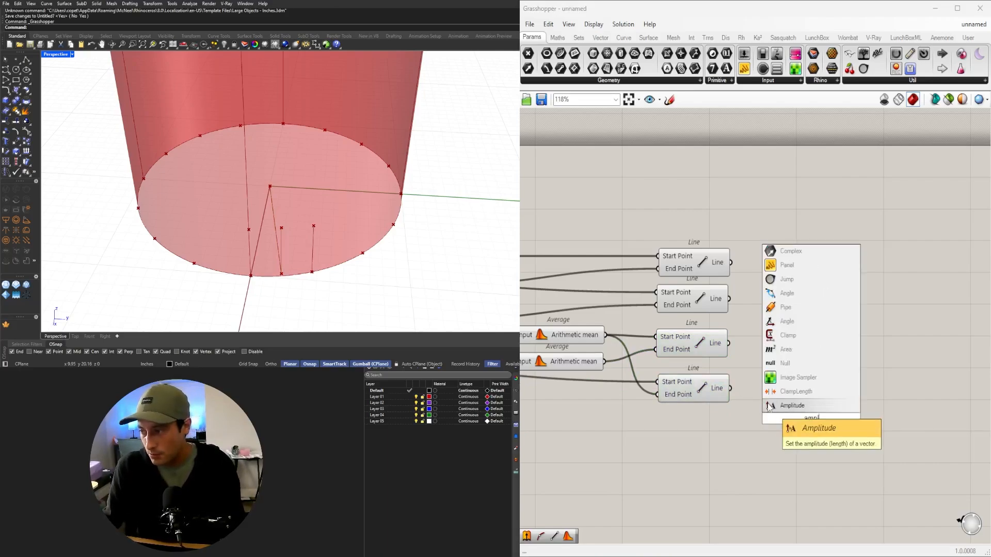
left_click(766, 405)
left_click_drag(735, 395, 779, 410)
Add a Move component and connect the vertical middle Line to its Geometry input
double_click(832, 370)
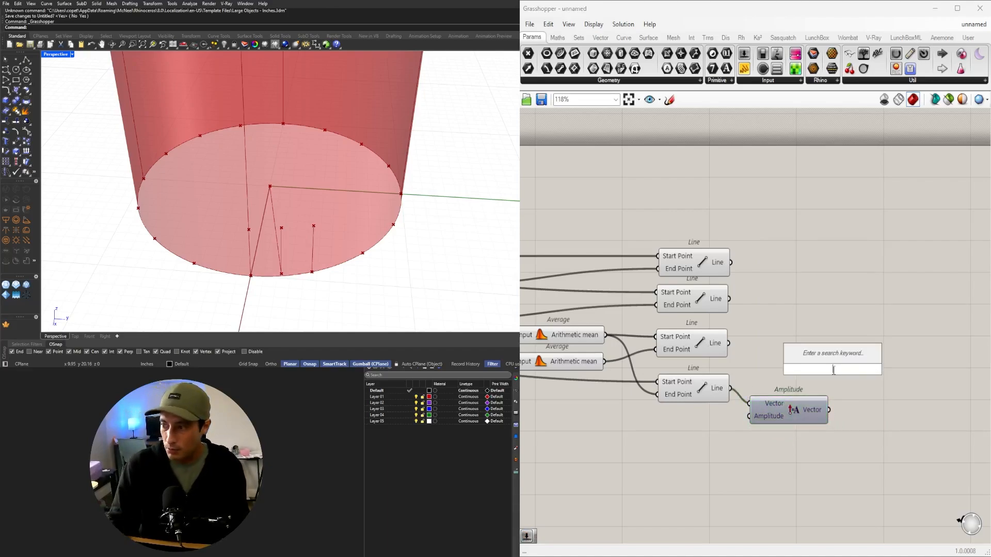
type("move")
key("Return")
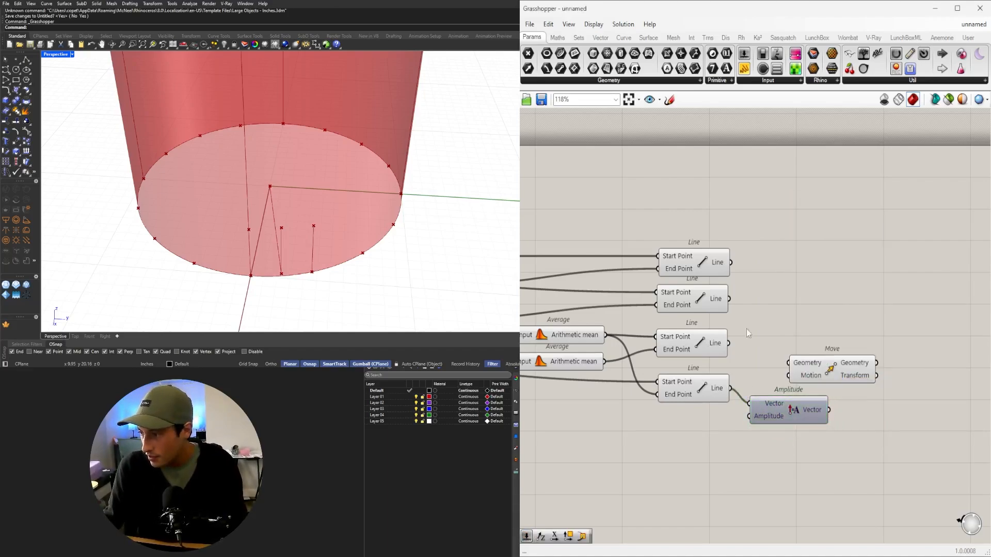
left_click_drag(727, 343, 900, 350)
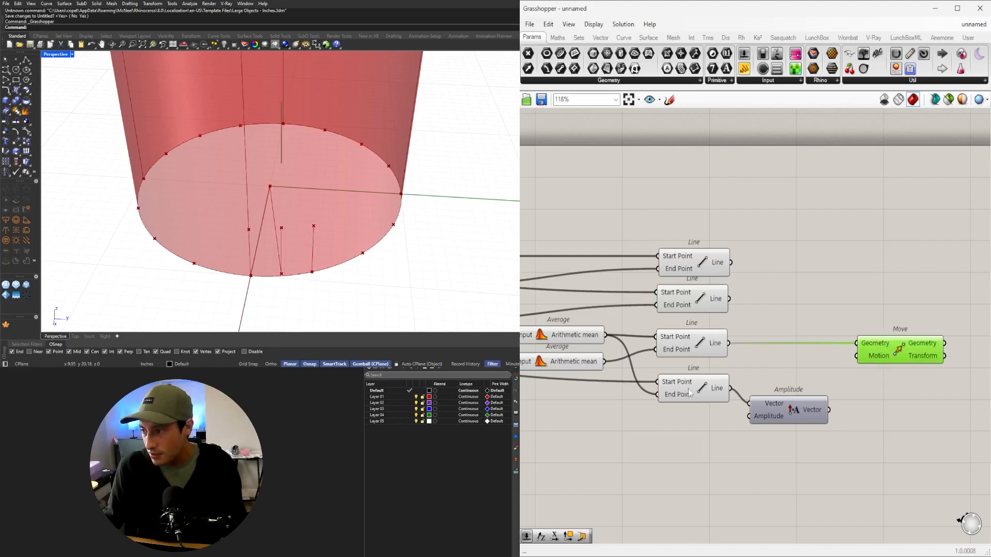
Connect the Amplitude component's Vector output to the new Move component's Motion input and shift the Move farther away
left_click(691, 386)
left_click(716, 367)
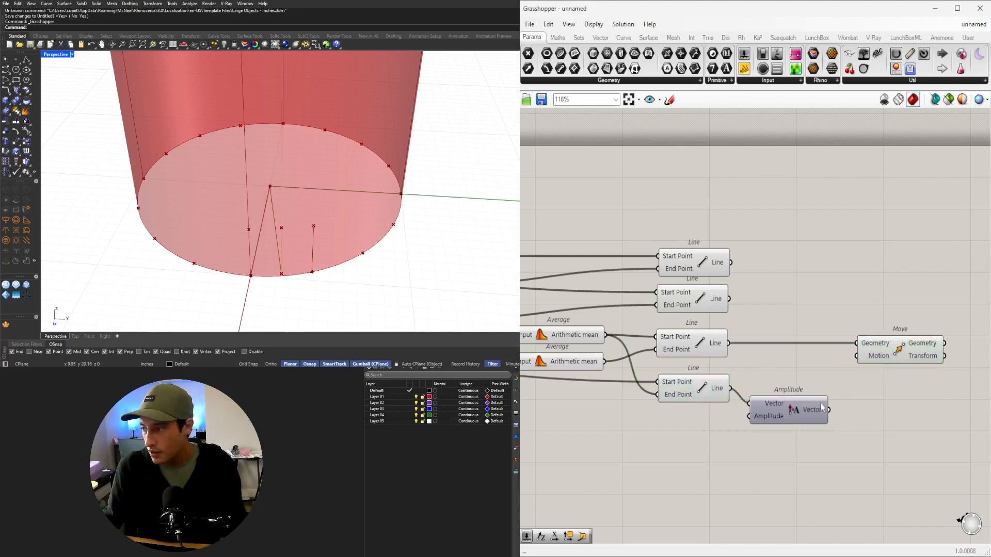
left_click_drag(827, 409, 854, 369)
left_click(902, 343)
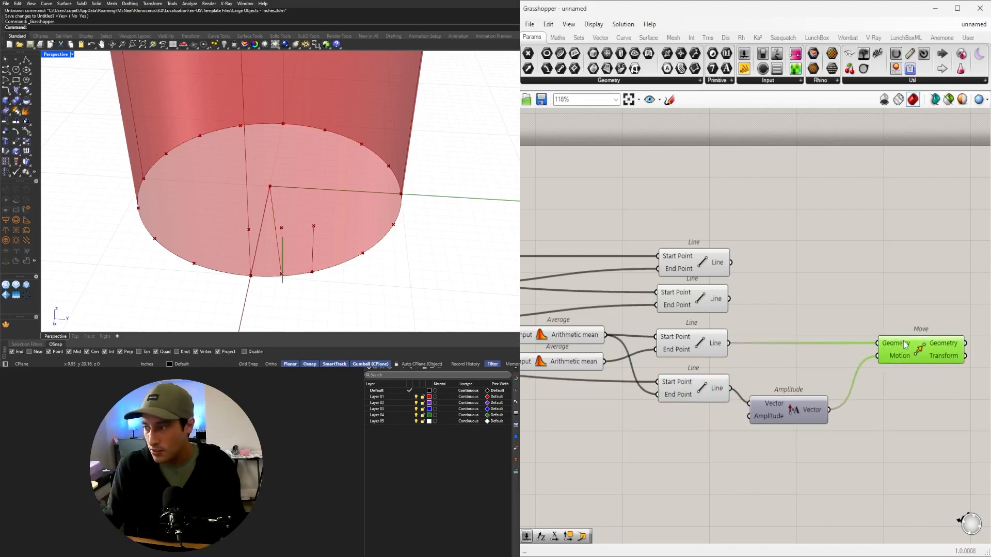
Add a number slider with the range -5<0<5.00 and connect it to the Amplitude component's Amplitude input
right_click_drag(654, 444, 732, 413)
double_click(715, 408)
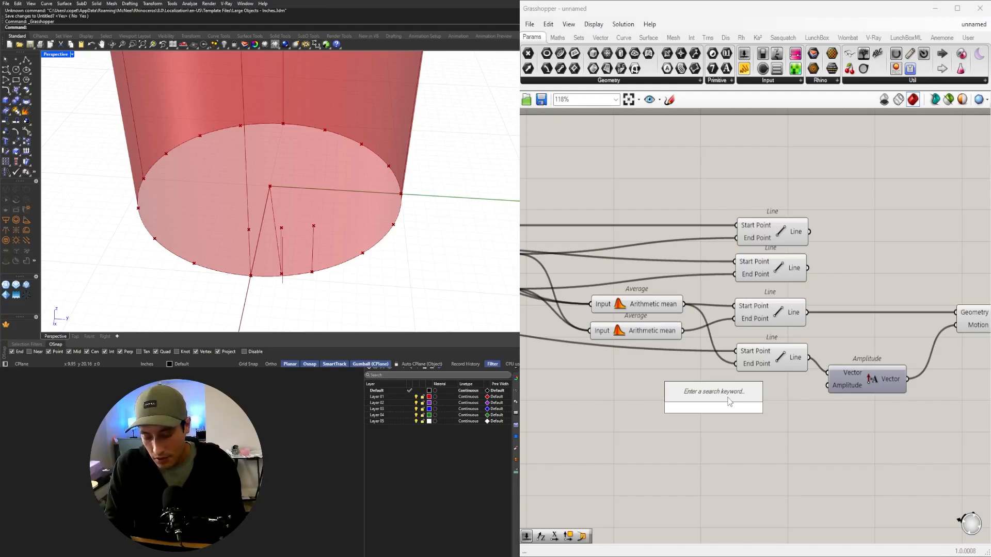
type("-")
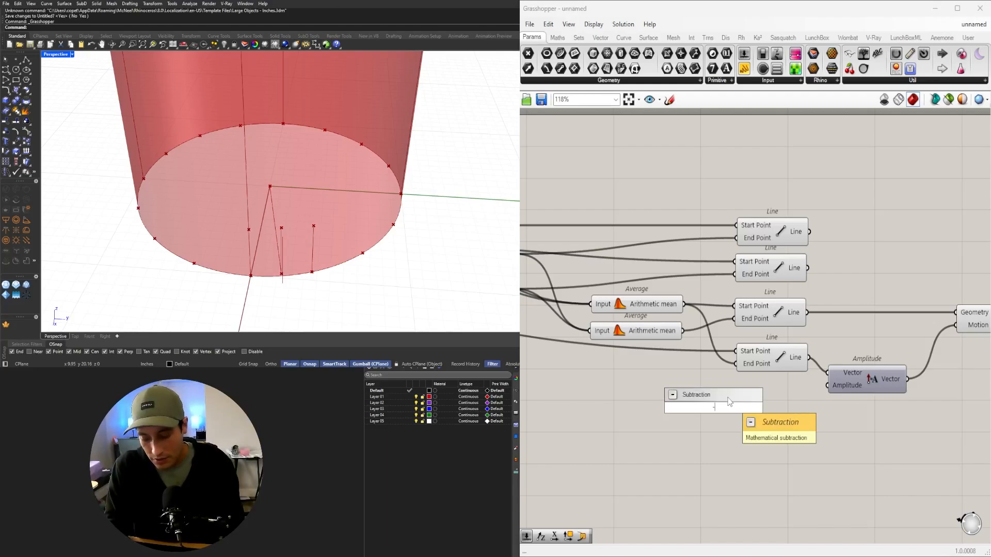
type("5<0<5.00")
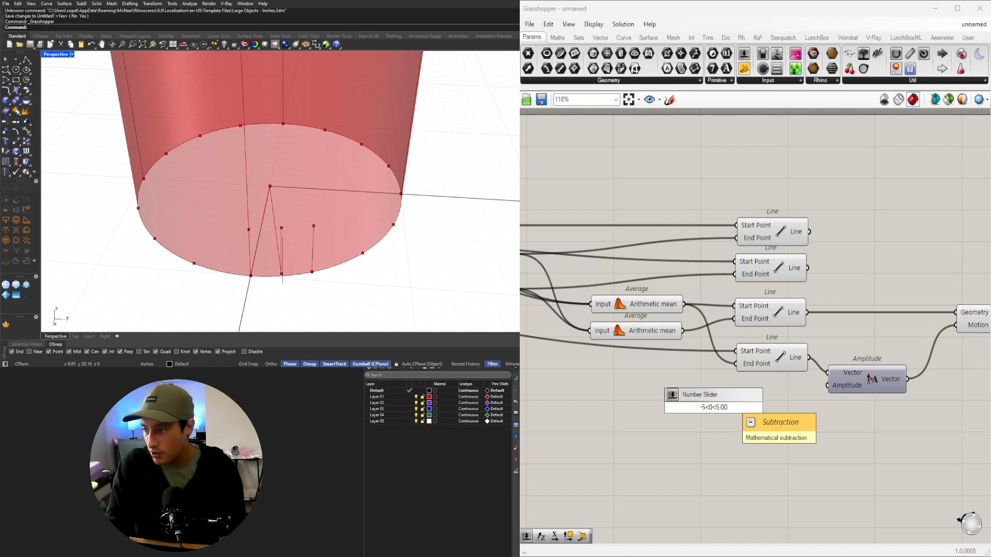
key("Return")
scroll(763, 424, "up", 3)
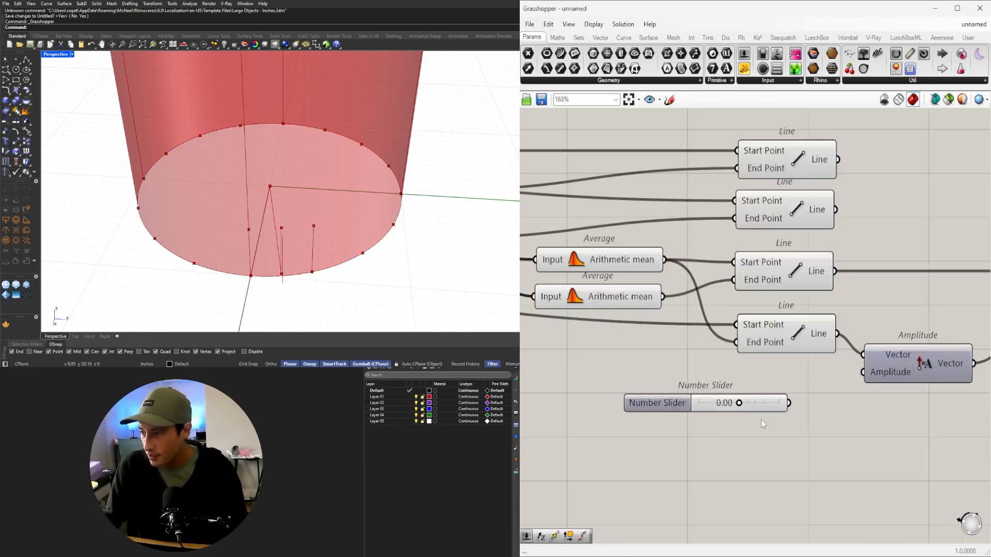
left_click_drag(789, 403, 859, 376)
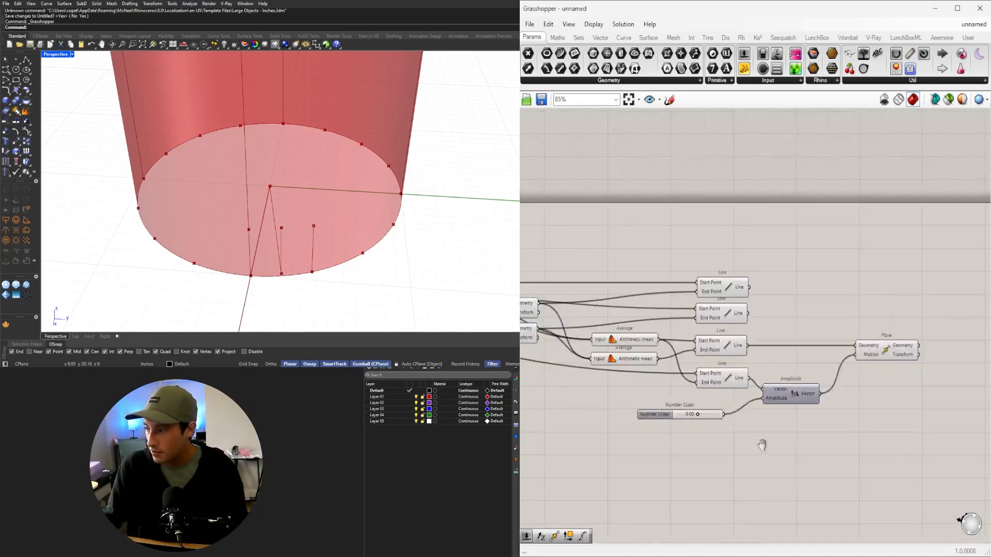
Set the Amplitude slider to 0.71 to offset the vertical middle line outward from the circle
right_click_drag(881, 351, 800, 368)
left_click_drag(608, 426, 651, 419)
scroll(627, 414, "up", 3)
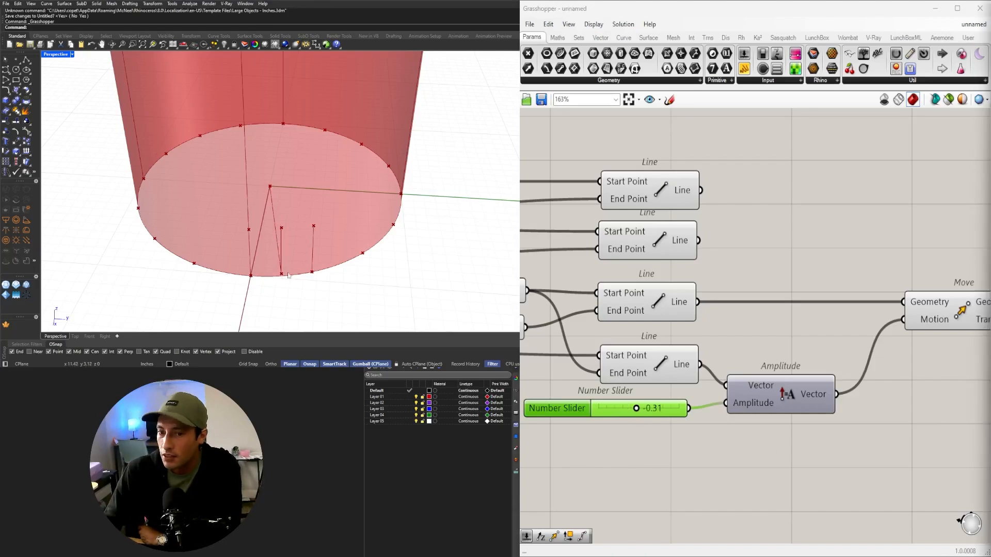
right_click_drag(288, 276, 371, 235)
scroll(356, 217, "up", 5)
right_click_drag(639, 413, 742, 387)
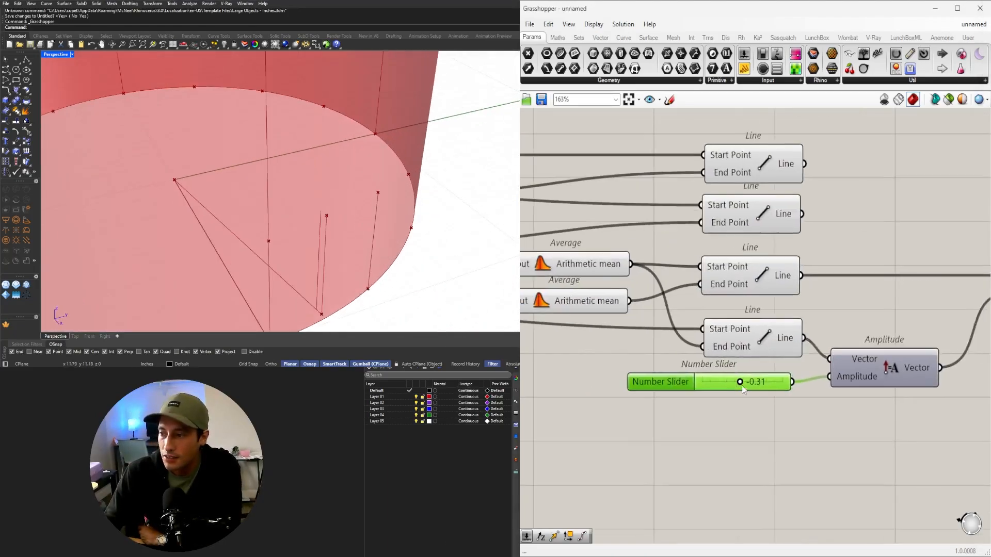
scroll(743, 391, "up", 3)
mouse_move(731, 380)
left_mouse_down()
mouse_move(759, 380)
mouse_move(711, 381)
mouse_move(743, 379)
left_mouse_up()
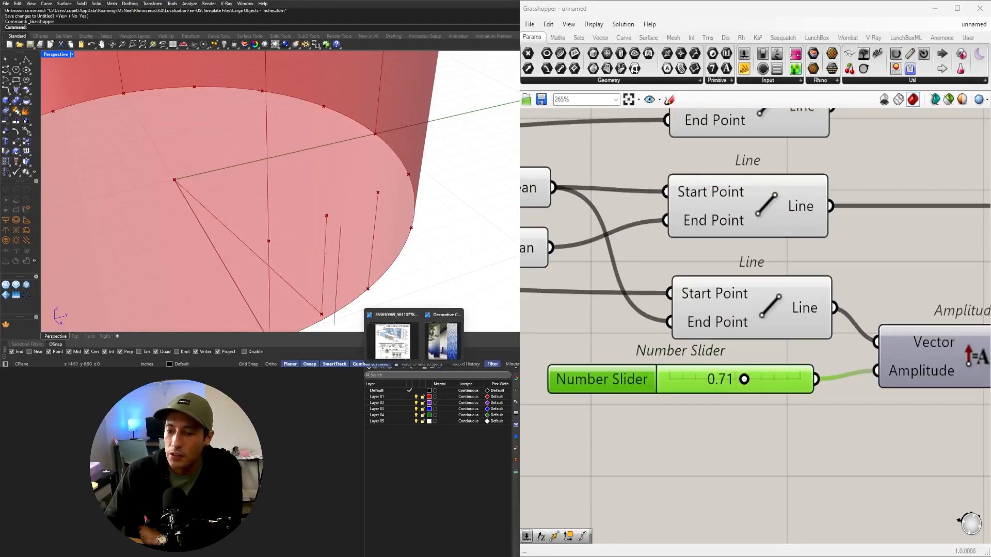
Consult the Decorative Columns.jpg reference image and raise the Amplitude slider to 1.59
left_click(442, 340)
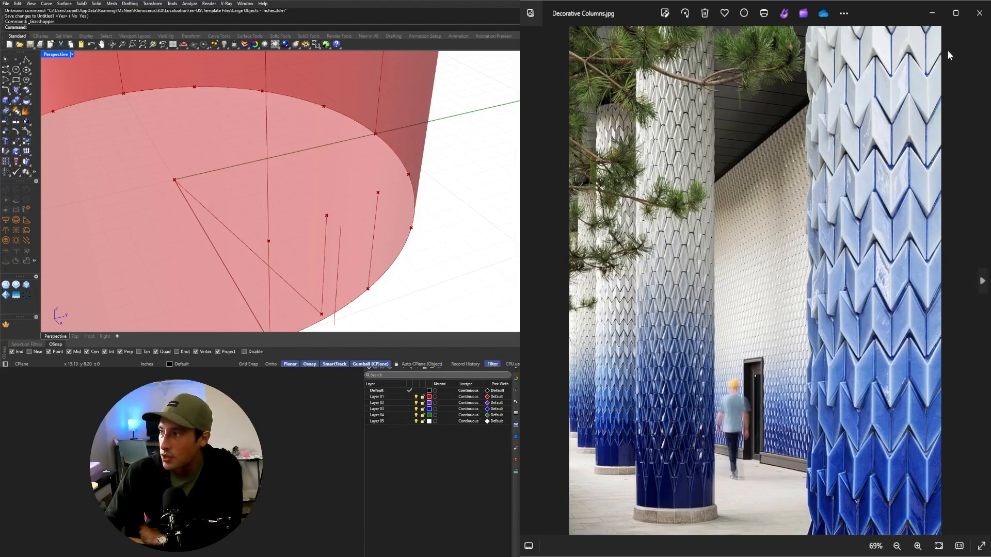
left_click(932, 20)
left_click(743, 384)
scroll(744, 389, "up", 3)
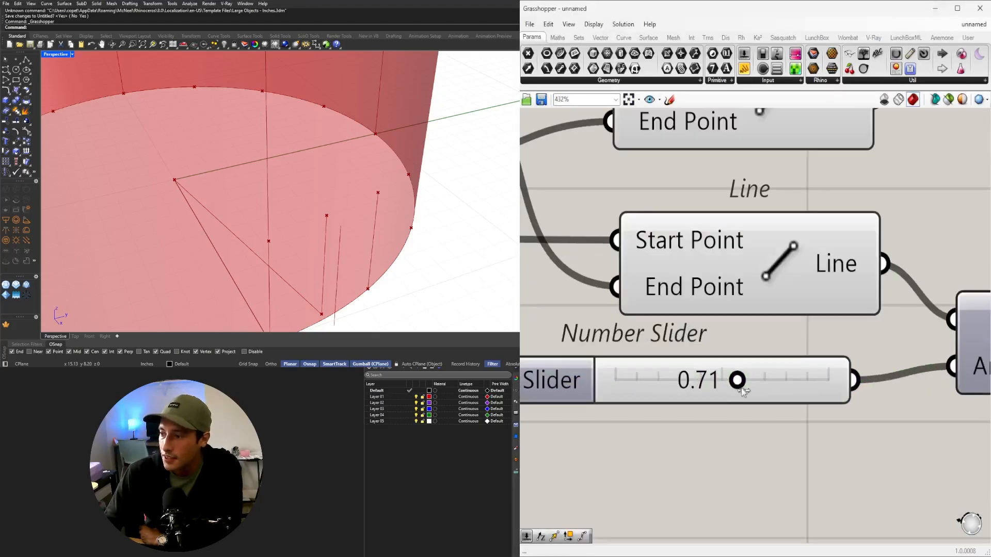
left_click_drag(743, 391, 757, 415)
scroll(758, 415, "down", 7)
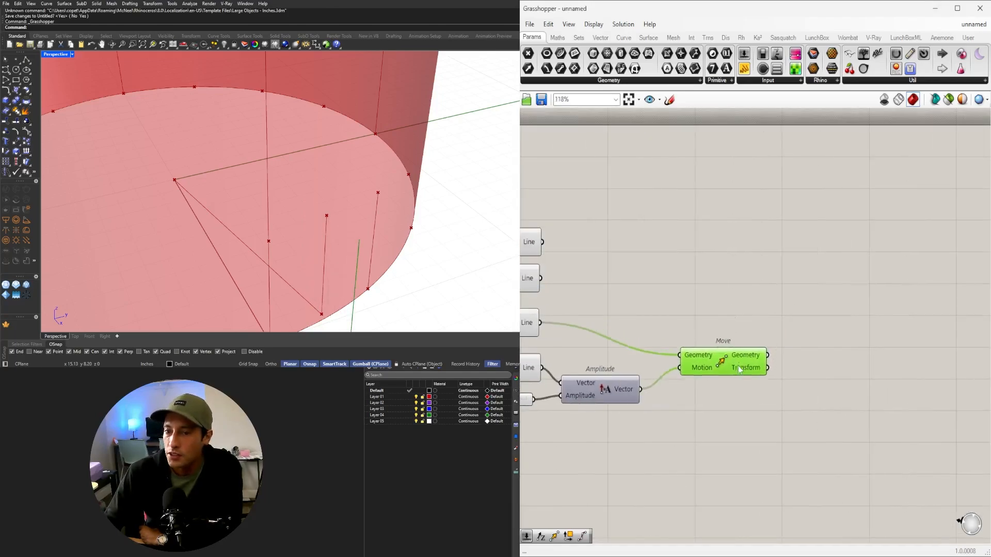
Move the existing Move component closer to Amplitude, add a second Move after it and feed it the first one's Geometry output
left_click_drag(738, 366, 729, 375)
right_click_drag(427, 264, 248, 174)
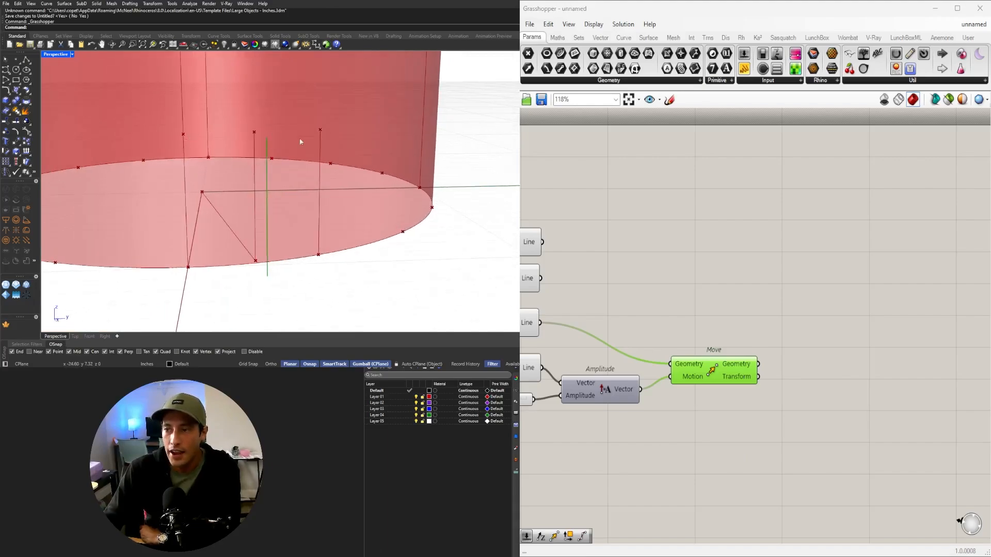
double_click(729, 463)
type("move")
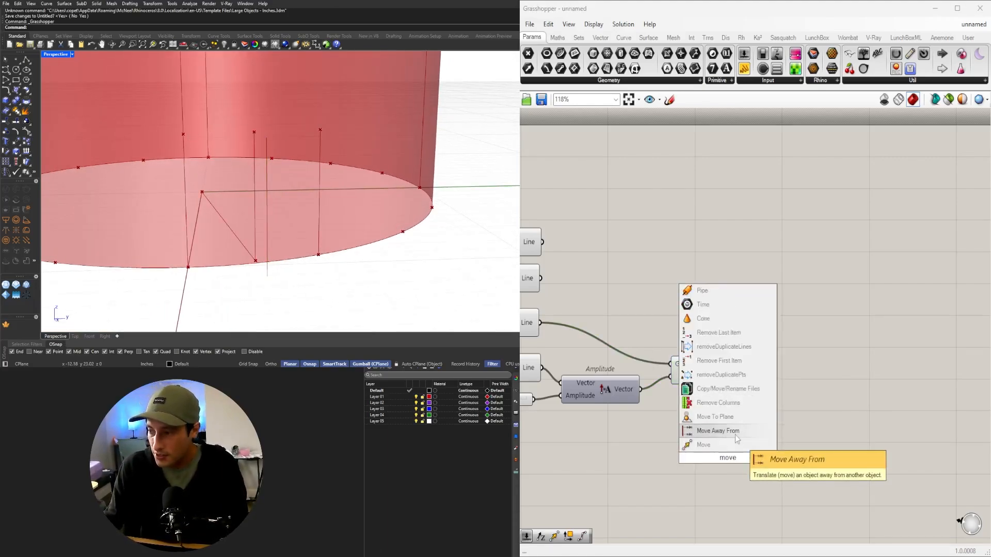
left_click(703, 445)
left_click_drag(703, 373, 694, 369)
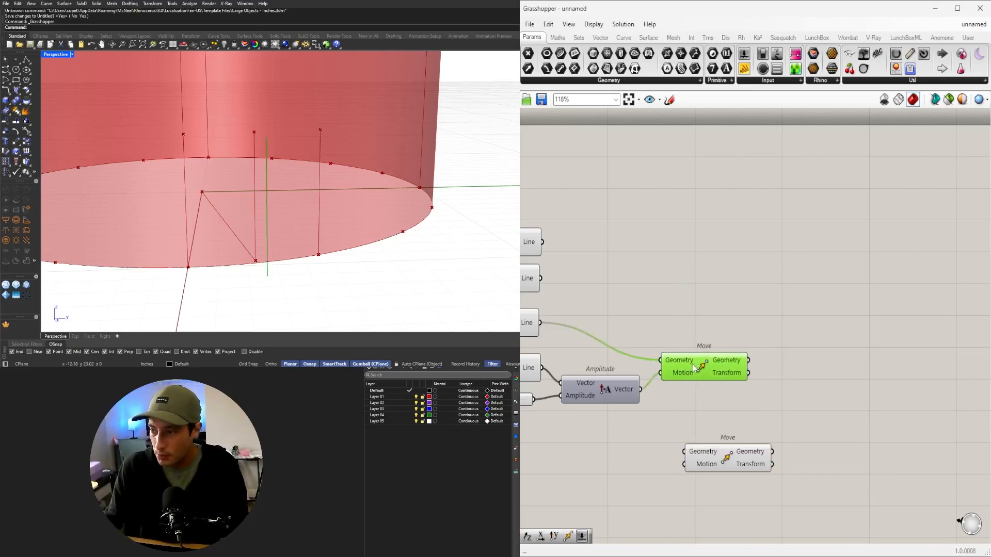
left_click_drag(714, 455, 781, 389)
Add a Unit Z component and connect its Unit vector output to the second Move's Motion input
double_click(726, 408)
type("z")
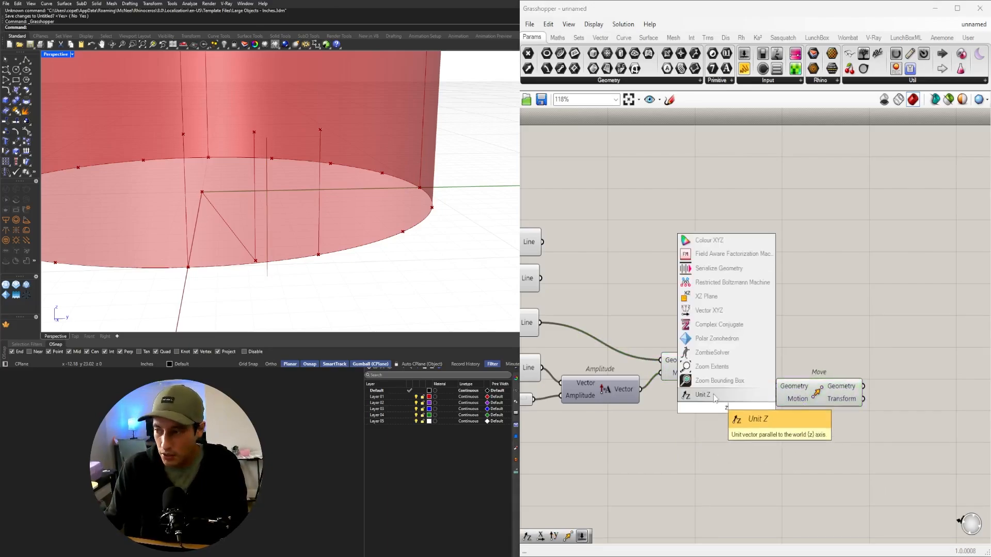
left_click(716, 396)
left_click_drag(717, 406, 700, 414)
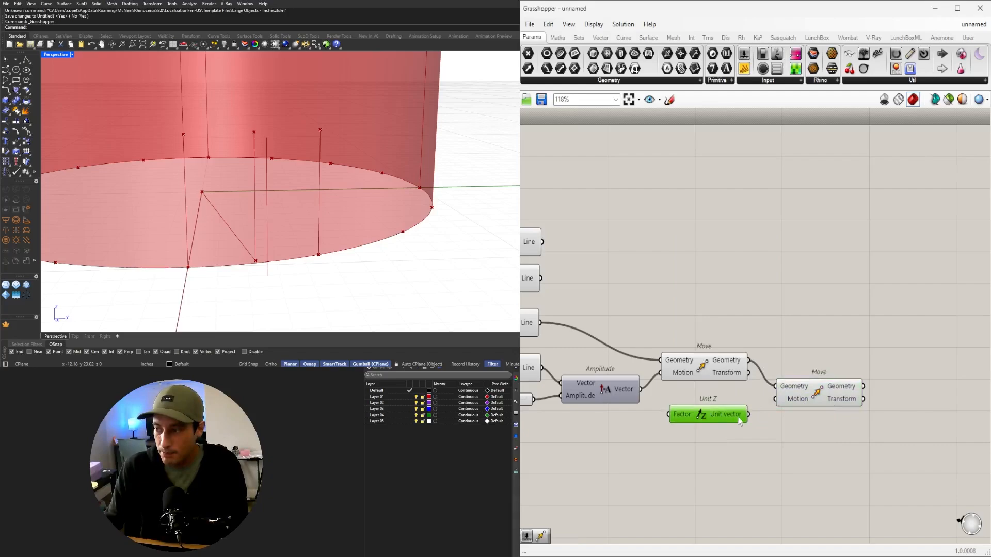
left_click(781, 405)
right_click_drag(245, 243, 273, 255)
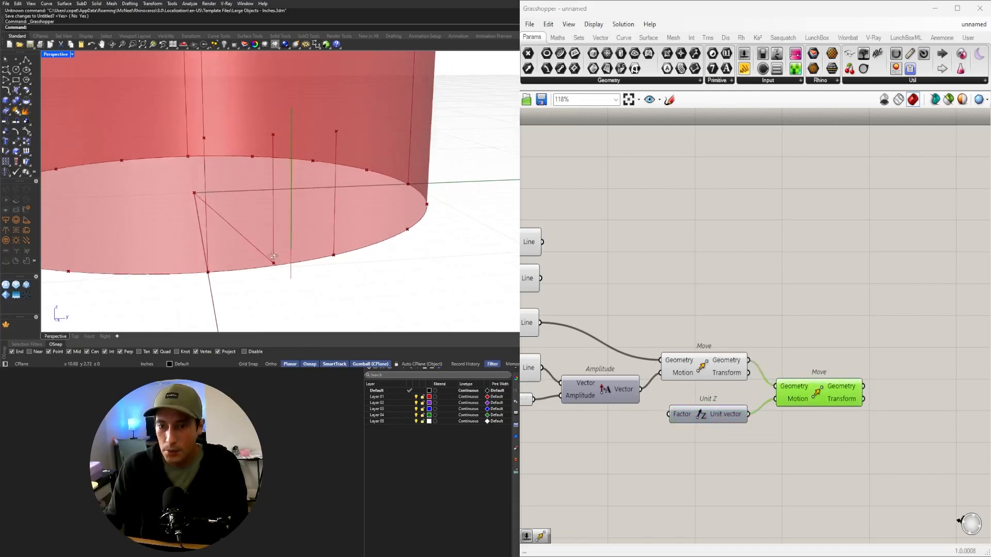
Copy the Amplitude number slider, connect the copy to Unit Z's Factor input and set it to 2.83
right_click_drag(763, 454, 945, 464)
left_click_drag(618, 416, 811, 419)
scroll(783, 441, "up", 3)
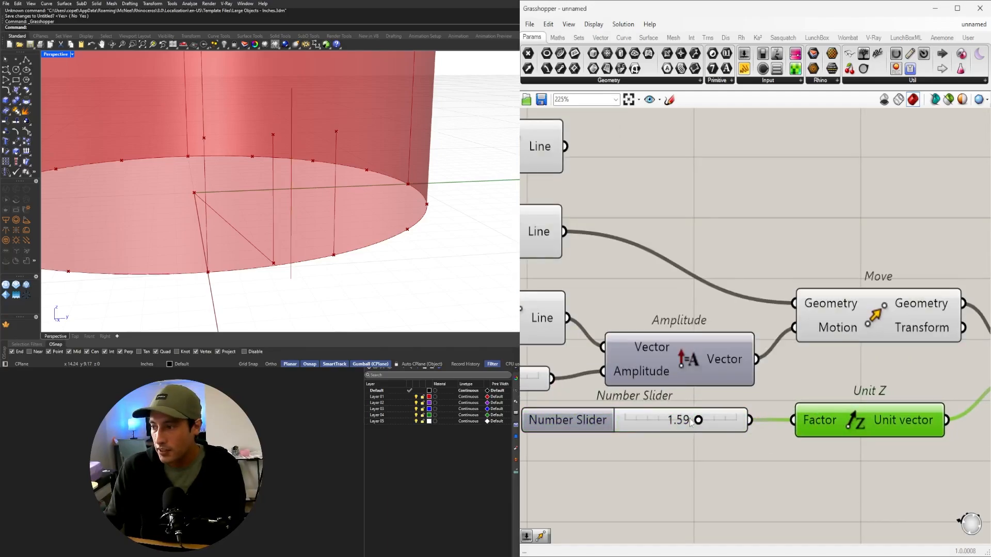
left_click_drag(691, 423, 702, 423)
Turn off the preview of the first Move component
scroll(701, 390, "down", 3)
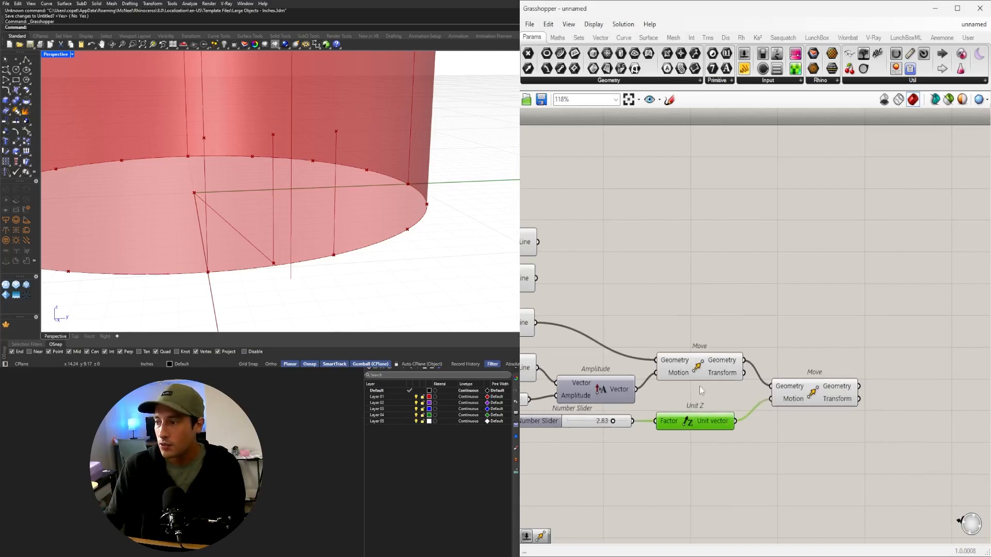
left_click(704, 366)
middle_click(705, 365)
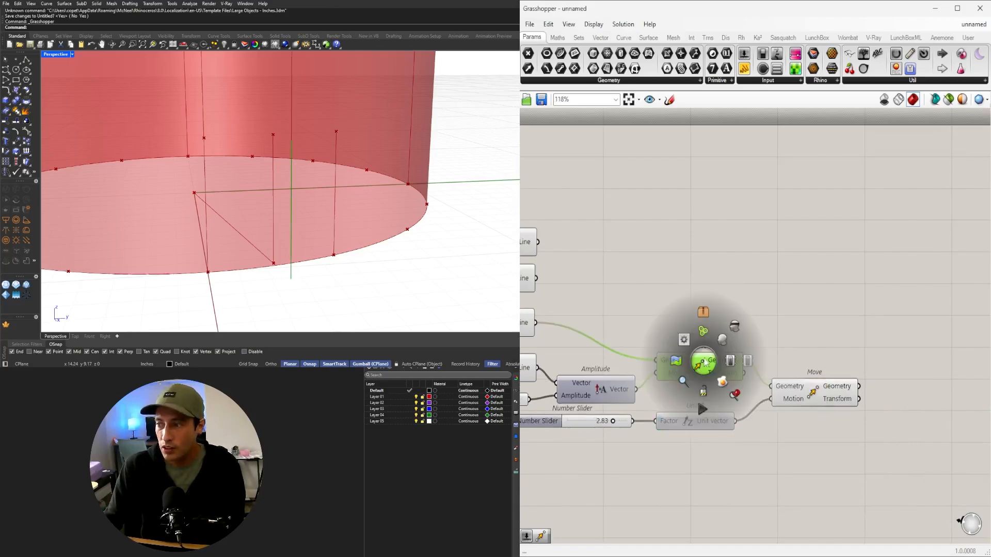
left_click(733, 328)
Lower the Unit Z Factor slider to 2.57 and the Amplitude slider to 0.96
scroll(612, 417, "up", 4)
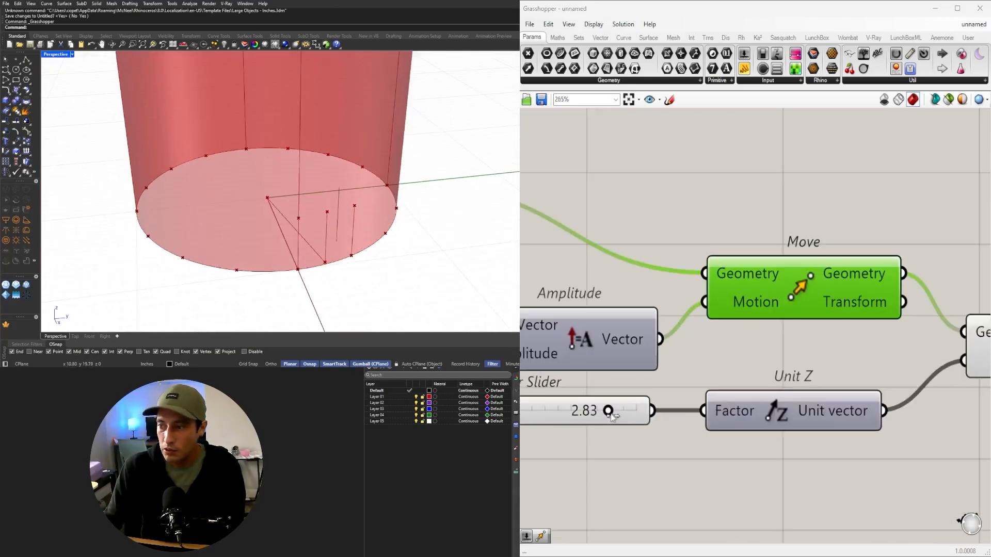
mouse_move(610, 413)
left_mouse_down()
mouse_move(585, 413)
mouse_move(605, 412)
left_mouse_up()
right_click_drag(372, 258, 411, 228)
right_click_drag(684, 387, 965, 387)
right_click_drag(663, 368, 757, 385)
scroll(757, 385, "up", 1)
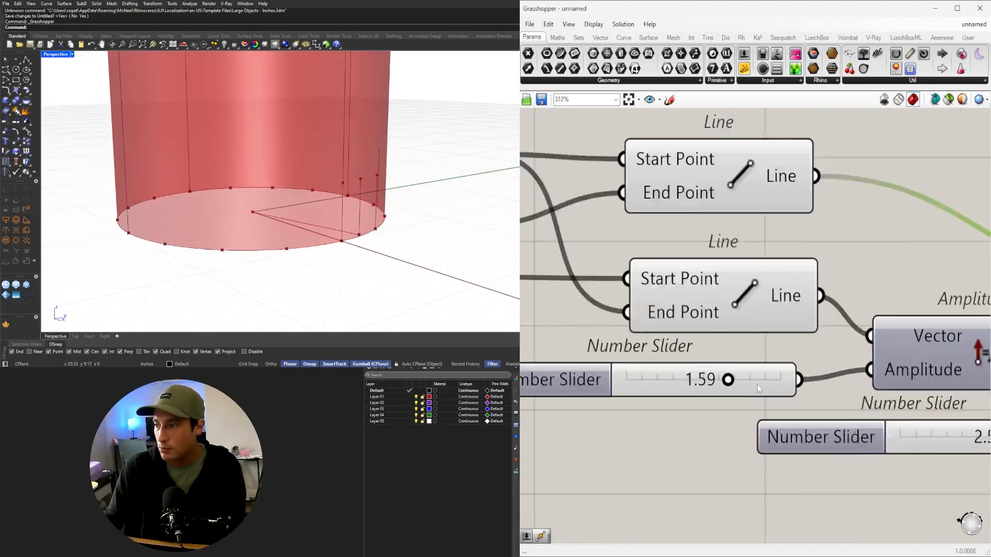
scroll(758, 388, "up", 1)
left_click_drag(728, 378, 680, 379)
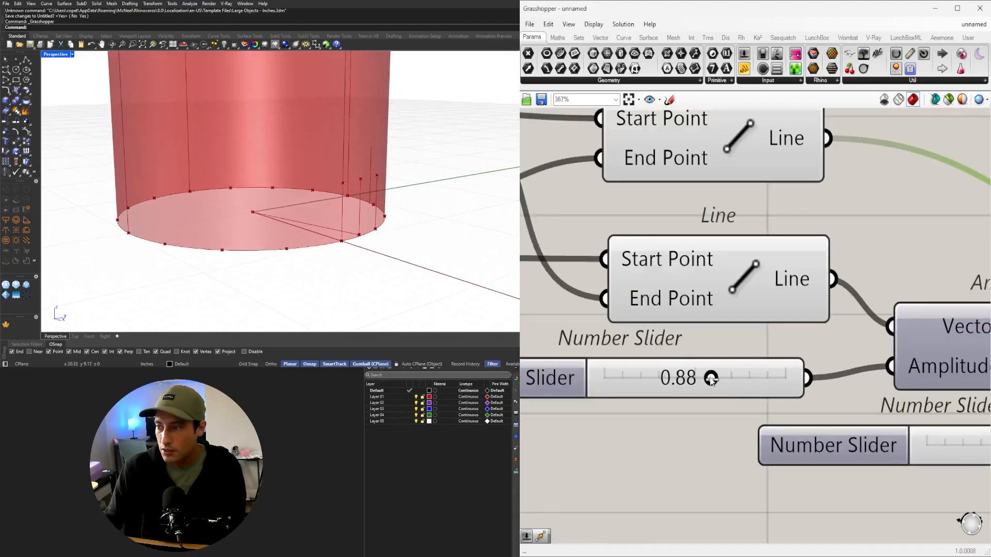
Enter exact slider values of 1.00 for the Amplitude and 3.00 for the Unit Z Factor
right_click_drag(884, 418, 644, 397)
double_click(535, 375)
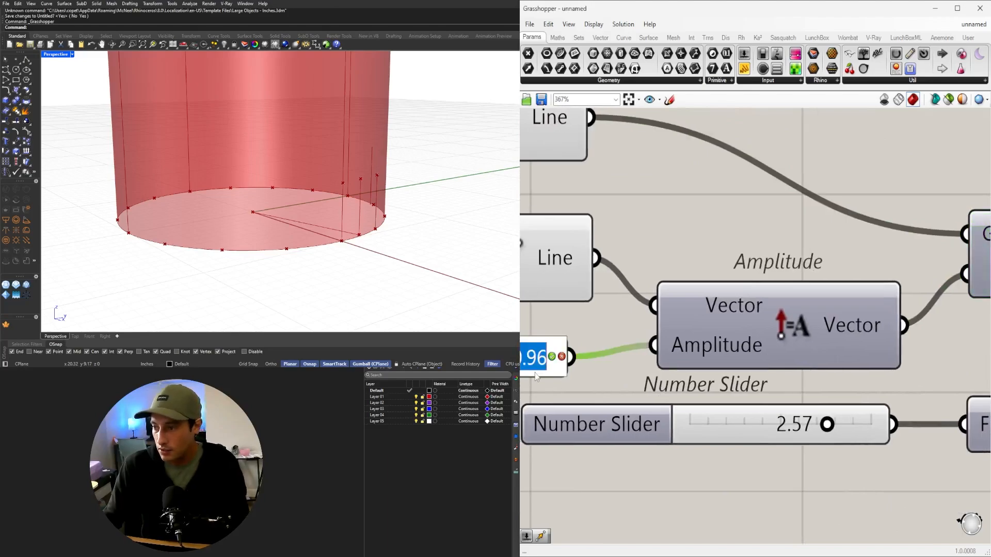
key("Return")
double_click(791, 425)
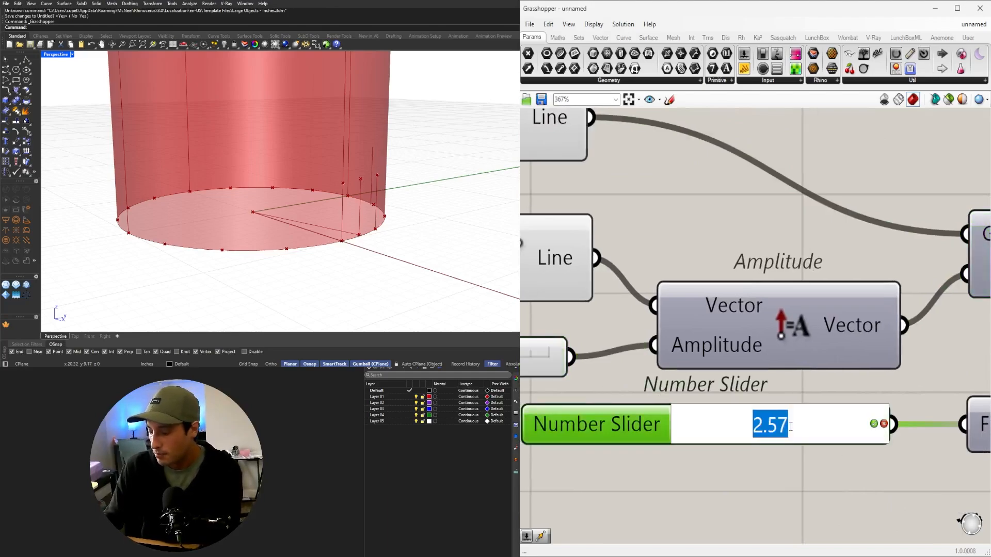
type("3")
key("Return")
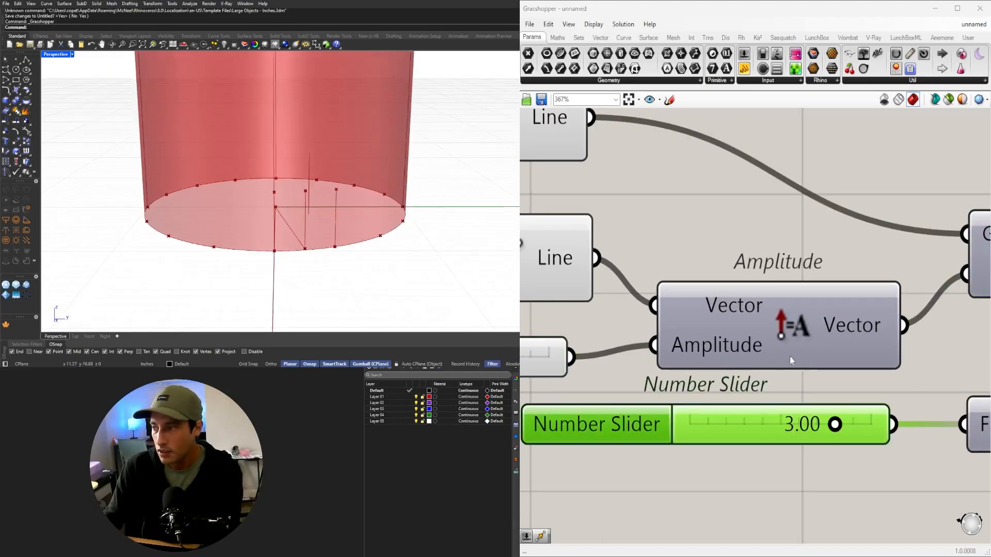
Shift the second Move component slightly and highlight the first edge Line to compare it with the offset middle line
scroll(819, 382, "down", 5)
left_click_drag(785, 385, 776, 379)
right_click_drag(590, 327, 672, 323)
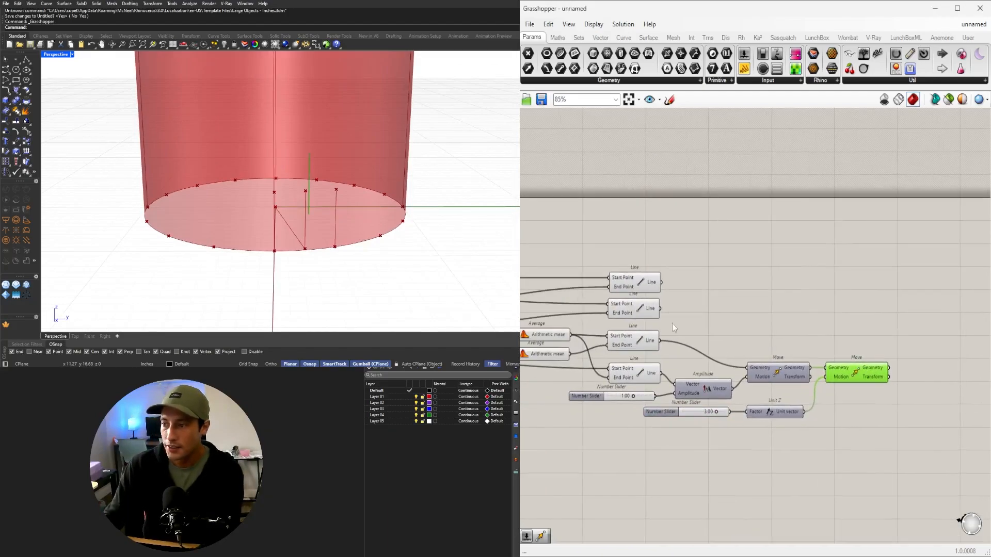
left_click(643, 282)
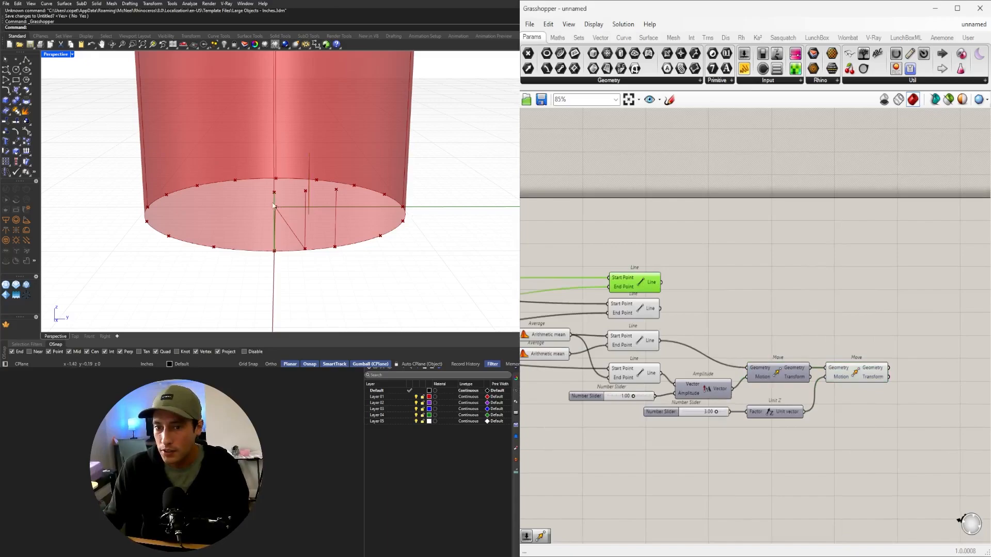
right_click_drag(273, 205, 341, 213)
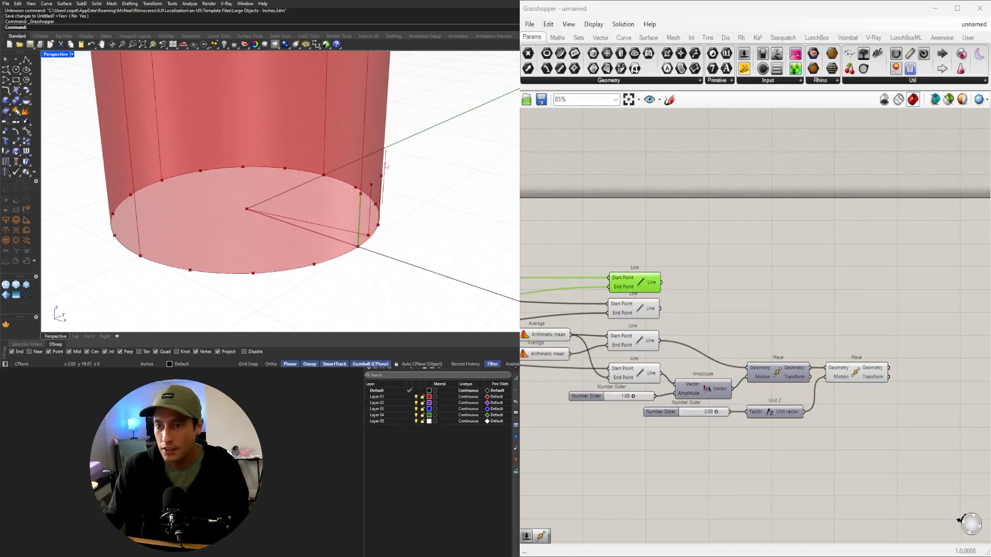
right_click_drag(395, 196, 380, 197)
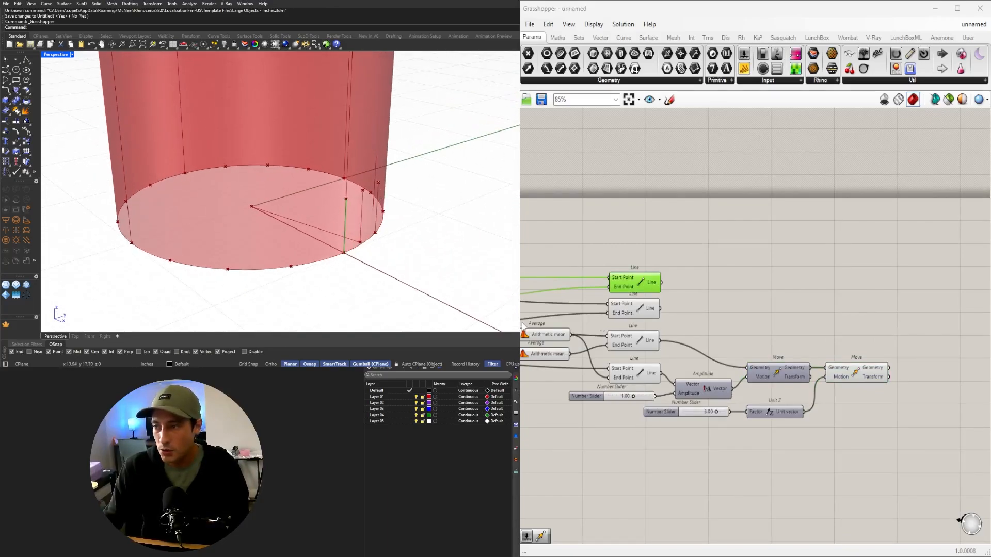
Add a Loft component and place it above the second Move component
double_click(757, 322)
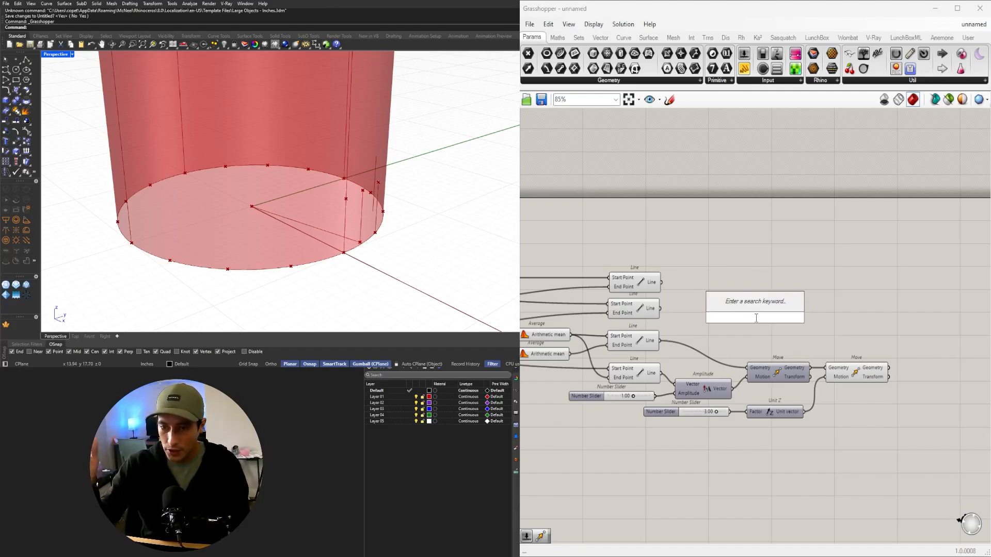
type("loft")
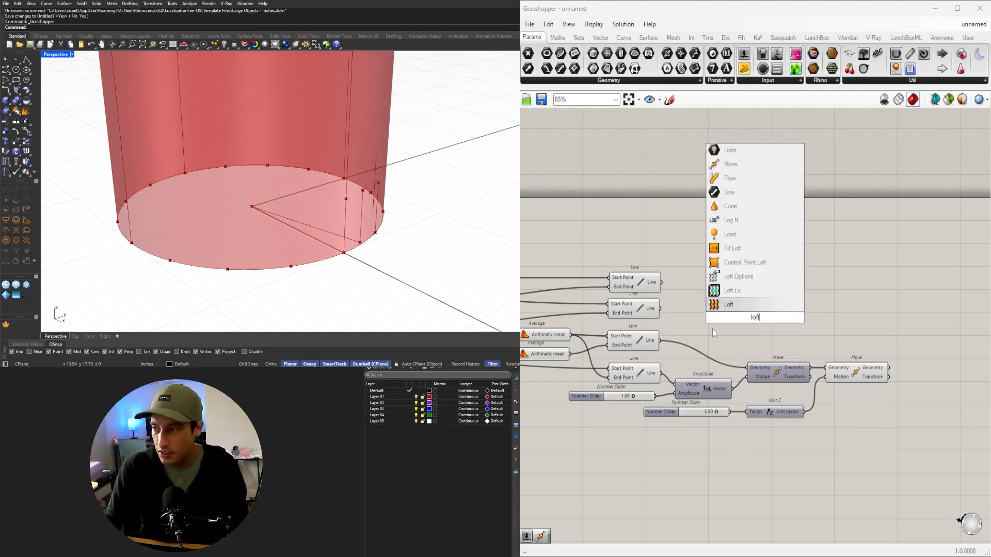
key("Return")
left_click_drag(732, 315, 820, 315)
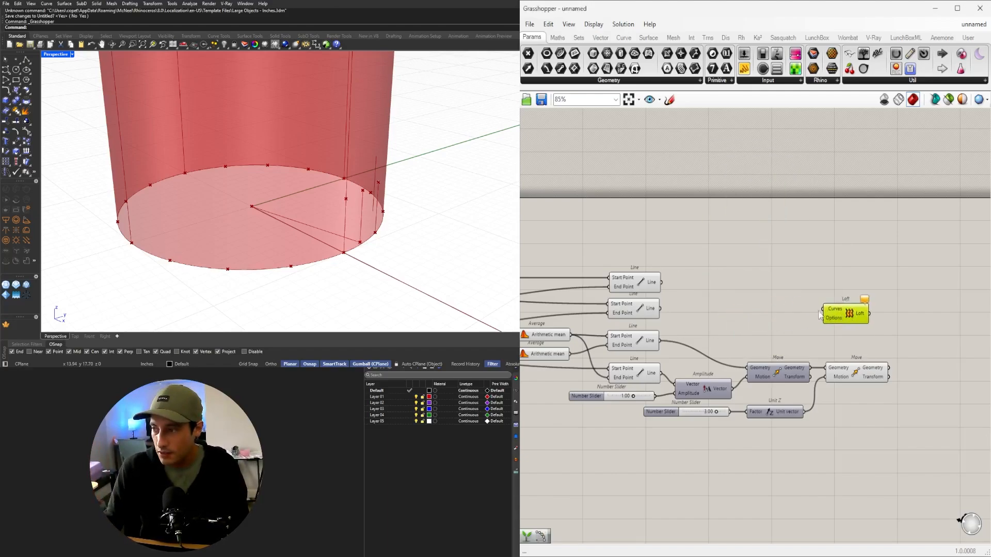
Connect both vertical edge Lines and the second Move's Geometry output to the Loft's Curves input and move the Loft farther along
left_click(640, 307)
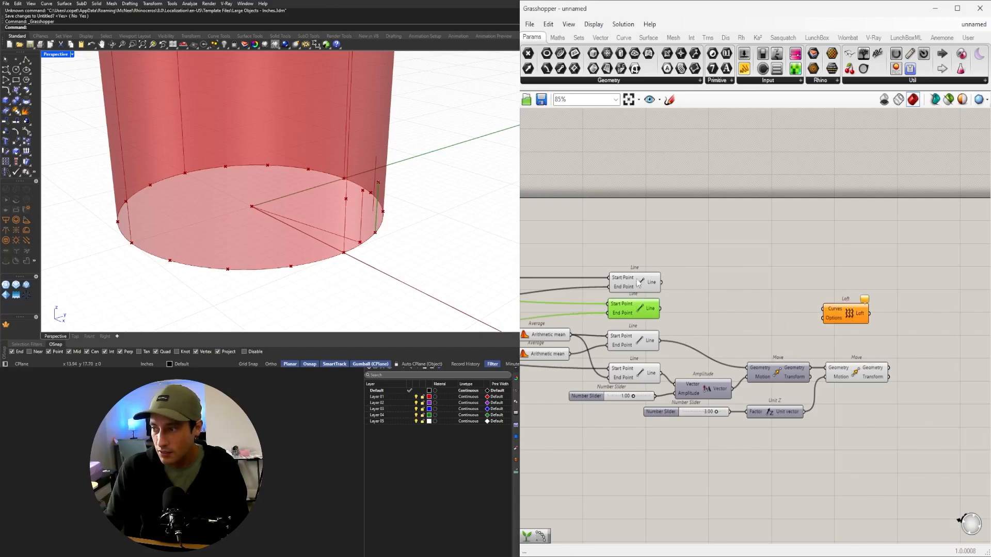
left_click(640, 282)
left_click_drag(823, 310, 824, 309)
left_click_drag(844, 313, 930, 333)
right_click_drag(416, 174, 380, 181)
left_click_drag(933, 339, 939, 334)
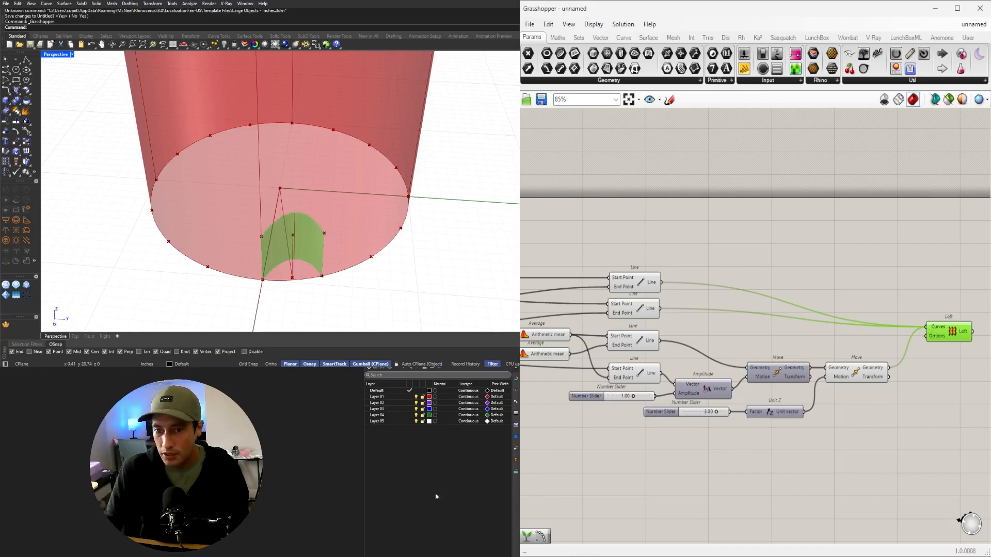
Set the Loft options to the Straight loft type and commit the change
right_click_drag(321, 252, 334, 193)
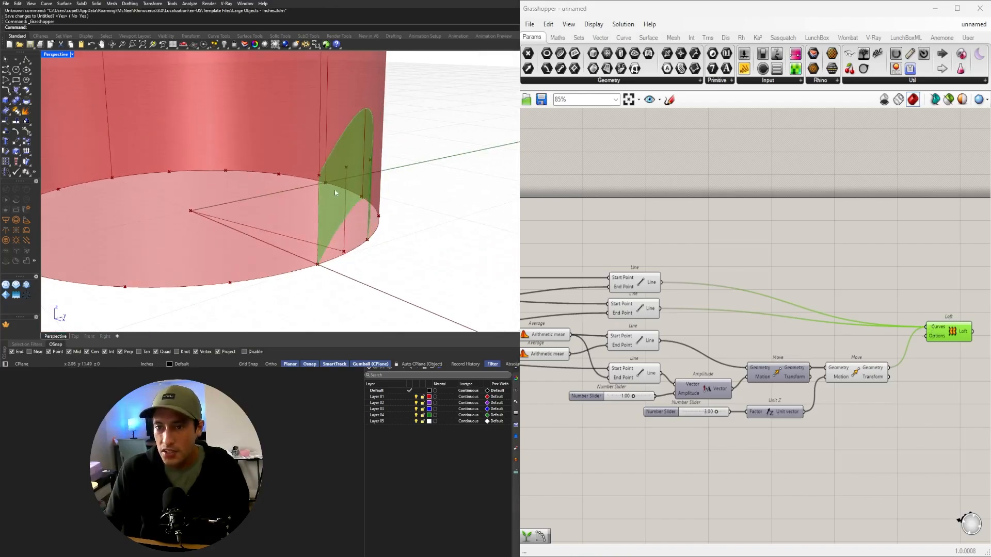
right_click_drag(378, 140, 291, 170)
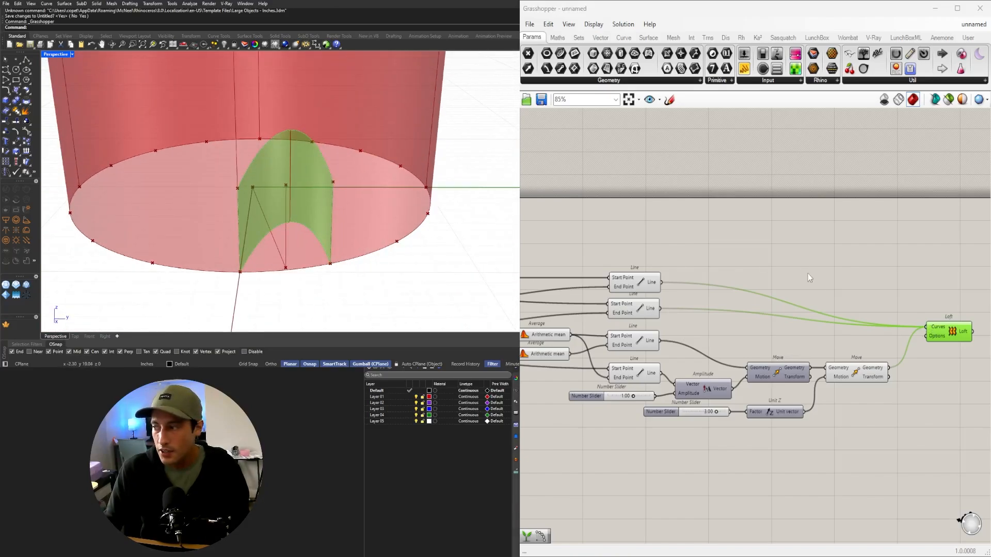
right_click_drag(808, 273, 698, 272)
scroll(832, 330, "up", 3)
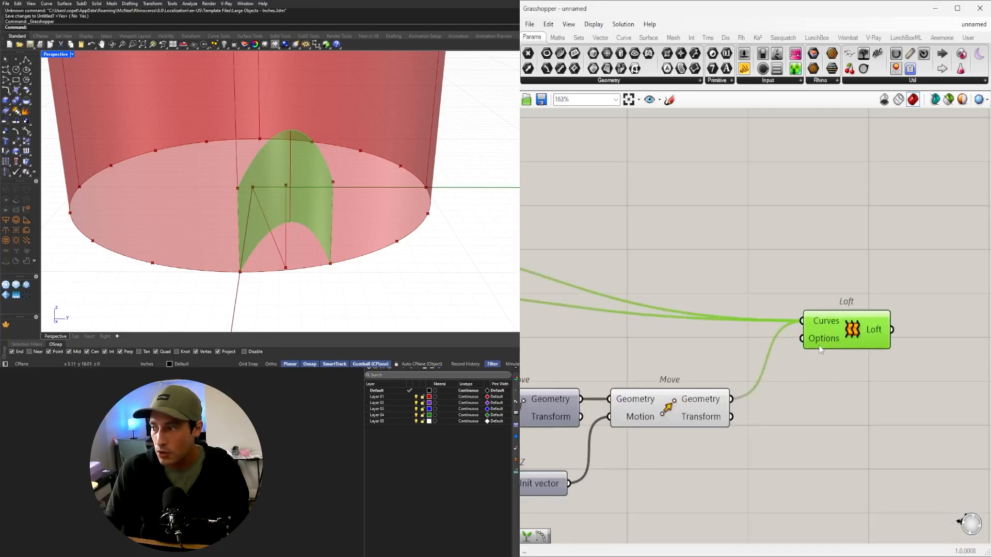
right_click(823, 344)
mouse_move(922, 445)
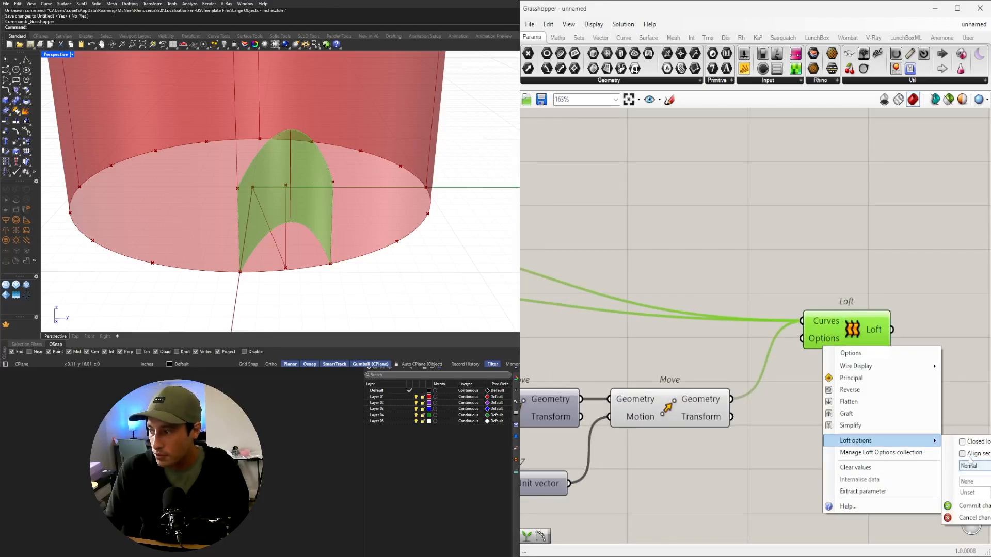
left_click(970, 465)
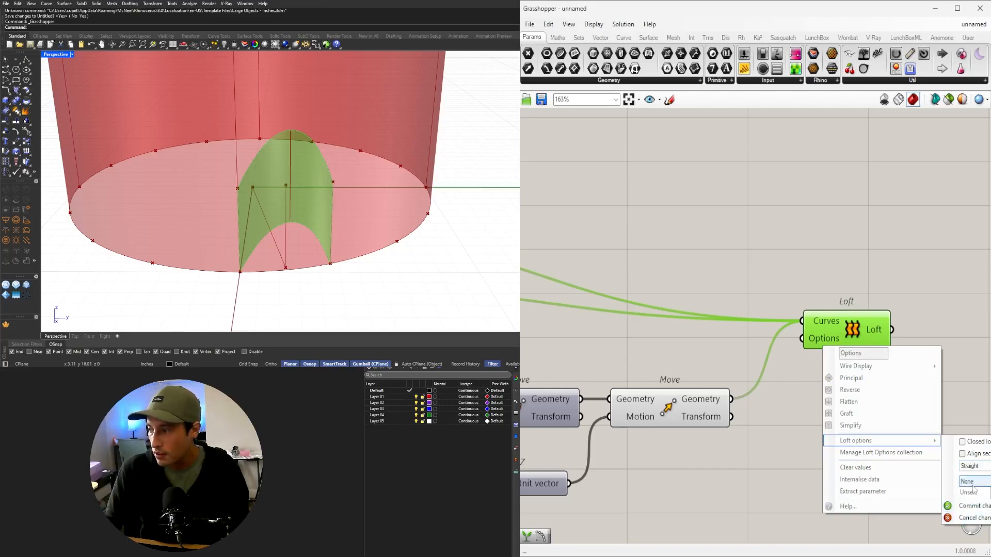
left_click(968, 508)
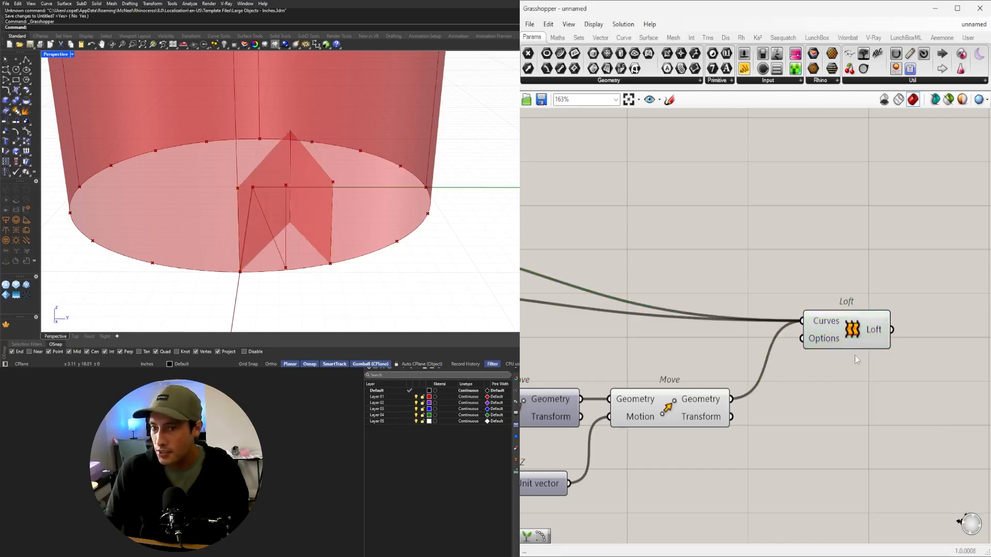
Move the Loft component closer to the second Move component and check the folded panel from another angle
left_click_drag(852, 329, 820, 360)
right_click_drag(222, 199, 296, 169)
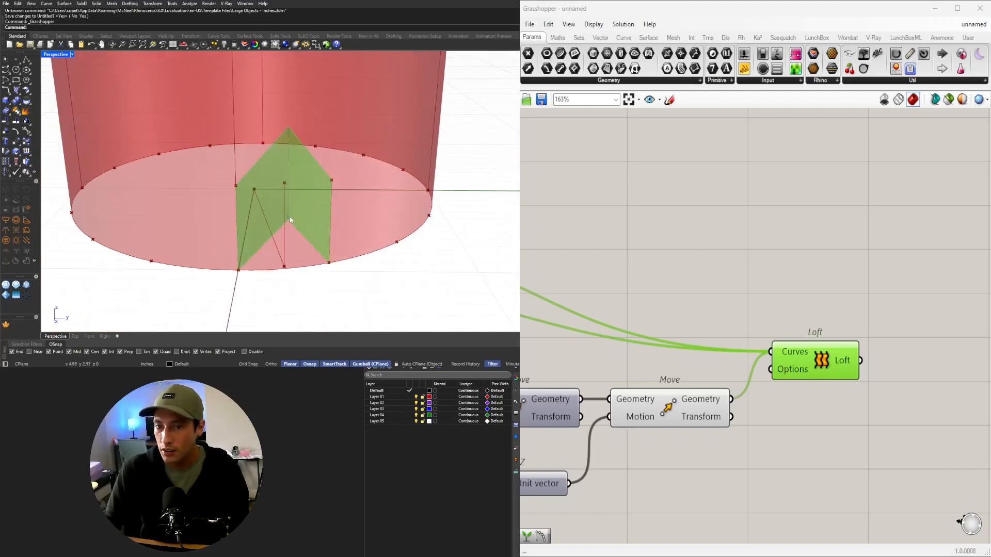
left_click_drag(797, 364, 787, 378)
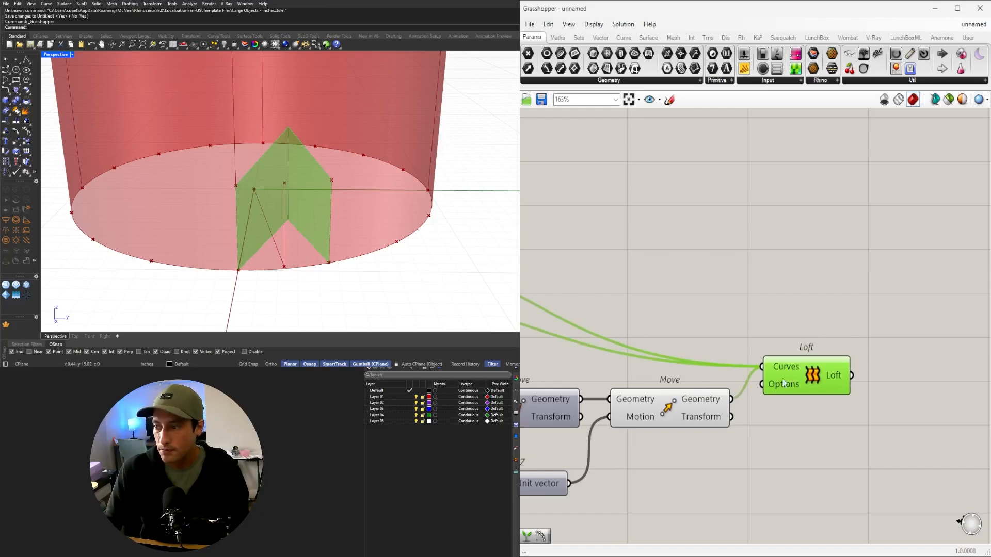
Try a factor of 4.9 for the Unit Z that raises the two divided edge points
right_click_drag(583, 391, 814, 360)
scroll(815, 361, "down", 3)
left_click(773, 484)
right_click_drag(661, 415, 860, 378)
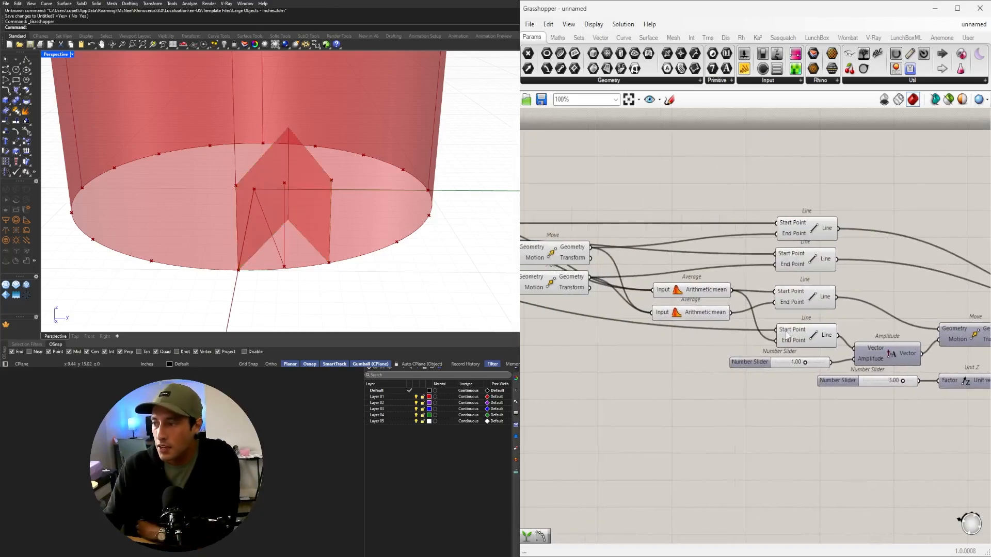
scroll(692, 321, "down", 3)
right_click_drag(614, 320, 894, 323)
right_click_drag(616, 295, 692, 311)
scroll(692, 310, "up", 5)
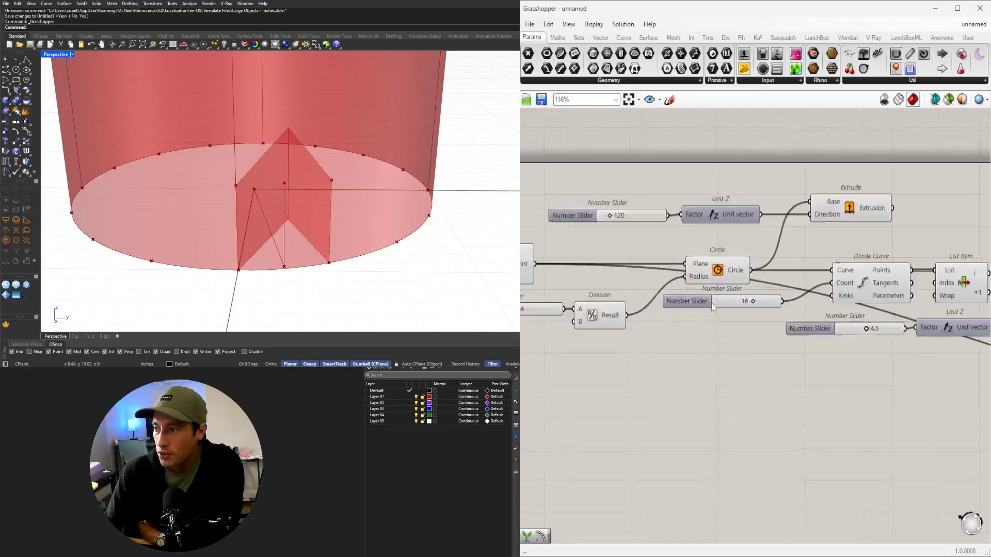
left_click_drag(781, 300, 815, 309)
scroll(777, 301, "down", 4)
scroll(859, 376, "up", 6)
right_click_drag(330, 192, 382, 197)
scroll(733, 361, "down", 4)
right_click_drag(841, 379, 736, 396)
right_click_drag(393, 206, 341, 193)
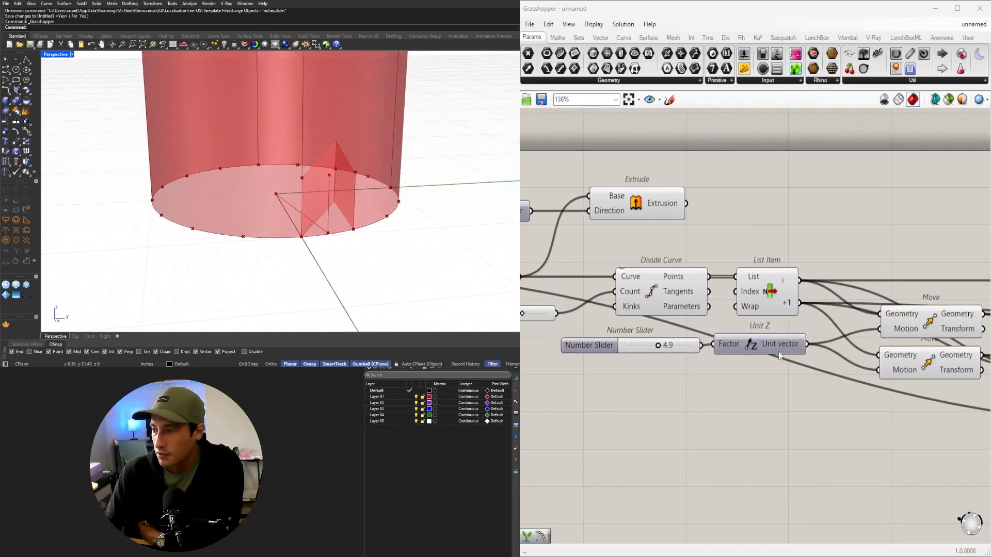
Try a value of 1.49 for the Amplitude that offsets the middle line outward
scroll(779, 355, "down", 1)
right_click_drag(886, 398, 606, 372)
scroll(895, 412, "up", 4)
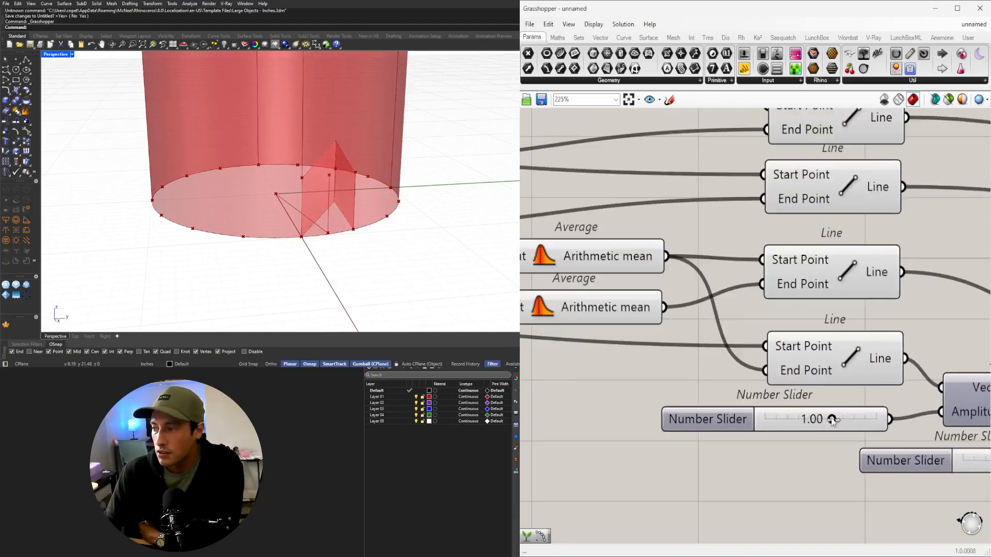
mouse_move(832, 420)
left_mouse_down()
mouse_move(841, 420)
mouse_move(818, 419)
mouse_move(838, 419)
left_mouse_up()
scroll(852, 420, "down", 2)
Set the factor of the Unit Z driving the second middle-line Move to 2.00
right_click_drag(928, 450, 781, 434)
scroll(853, 441, "up", 2)
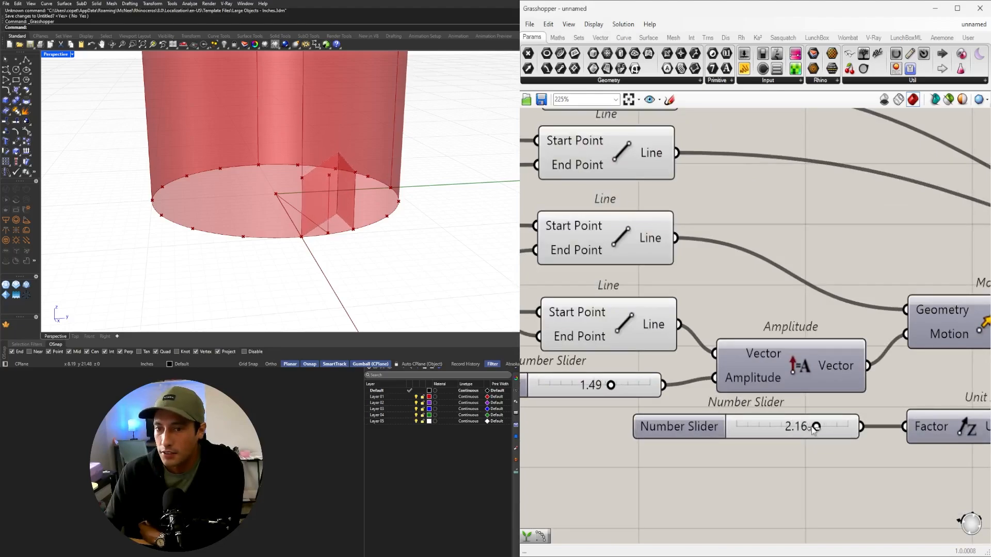
double_click(821, 428)
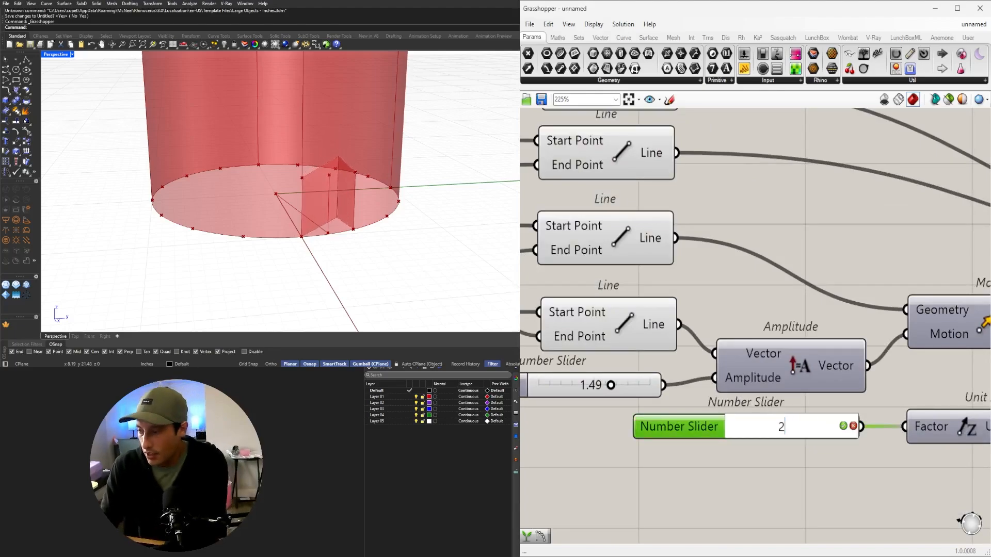
key("Return")
Set the Amplitude slider for the middle line's outward offset to 1.50
scroll(633, 383, "down", 1)
right_click_drag(594, 386, 704, 396)
scroll(705, 395, "up", 2)
double_click(708, 394)
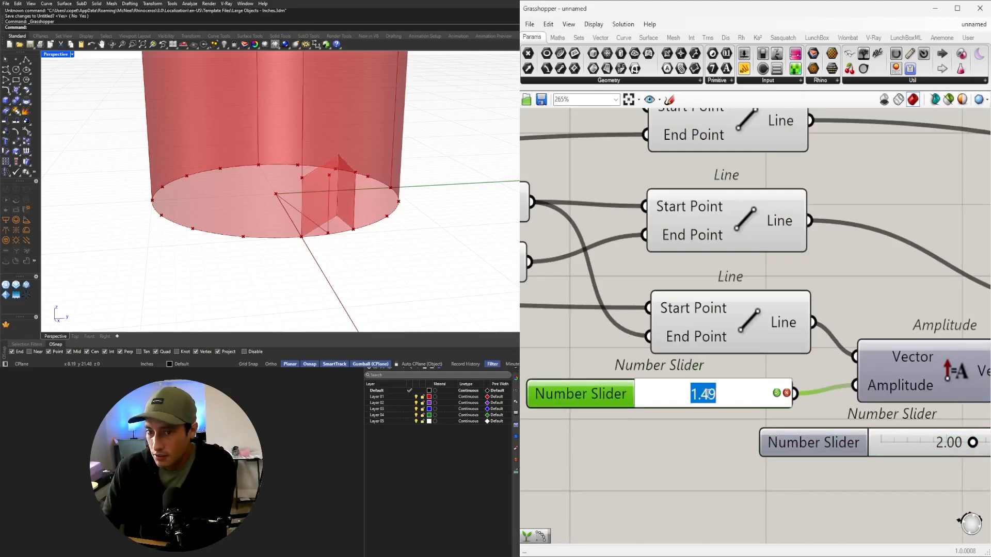
key("Return")
Set the Unit Z factor that controls the height of the edge lines to 5.0
scroll(707, 396, "down", 2)
right_click_drag(707, 396, 920, 400)
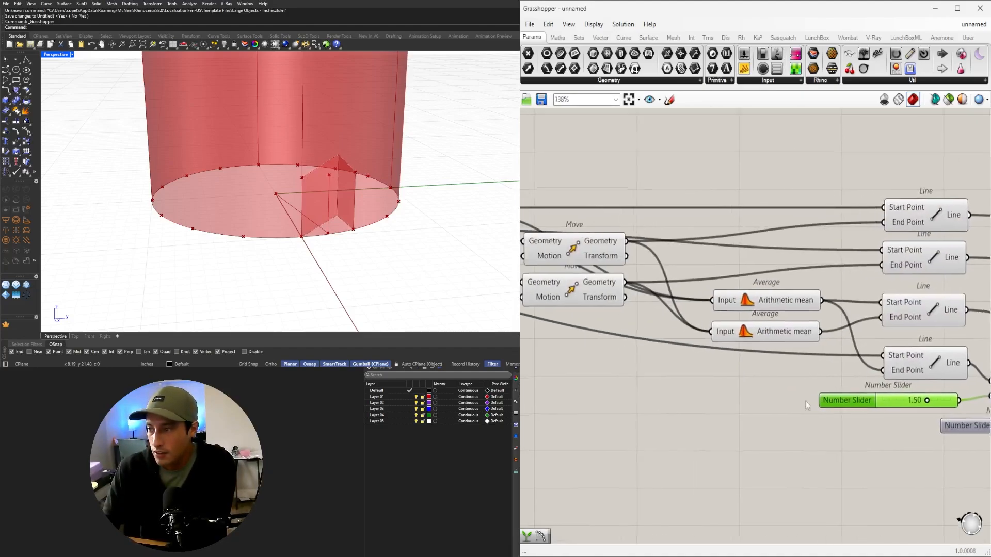
right_click_drag(532, 344, 889, 376)
scroll(889, 376, "down", 1)
scroll(752, 342, "up", 2)
double_click(755, 329)
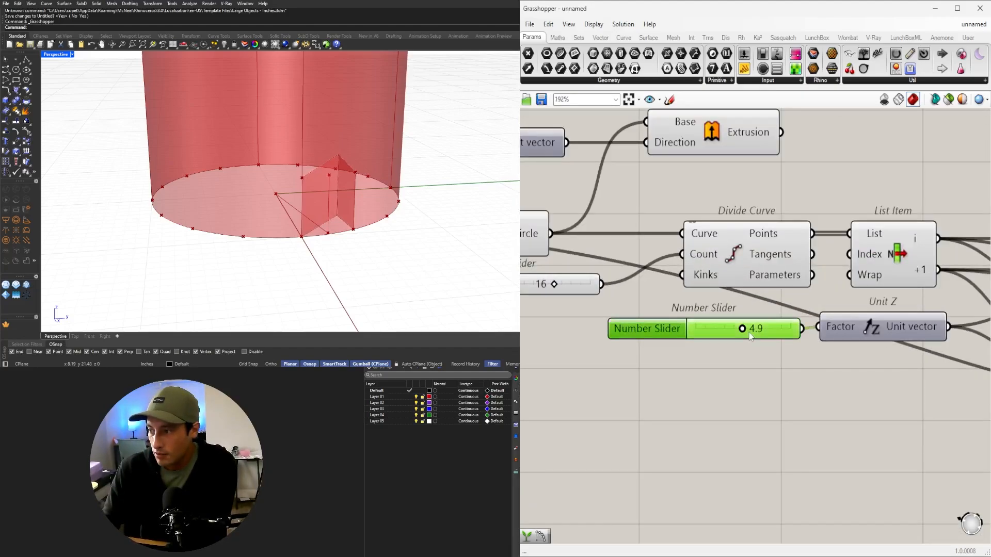
type("5")
key("Return")
Set the Divide Curve count to 12 and check the wider panel on the column
scroll(716, 328, "down", 2)
scroll(682, 326, "up", 3)
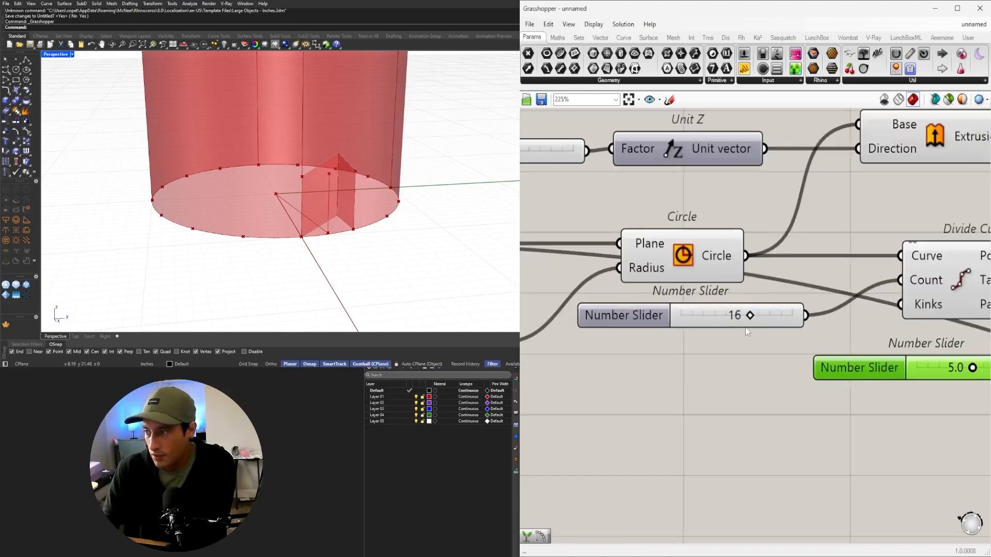
left_click_drag(750, 315, 729, 315)
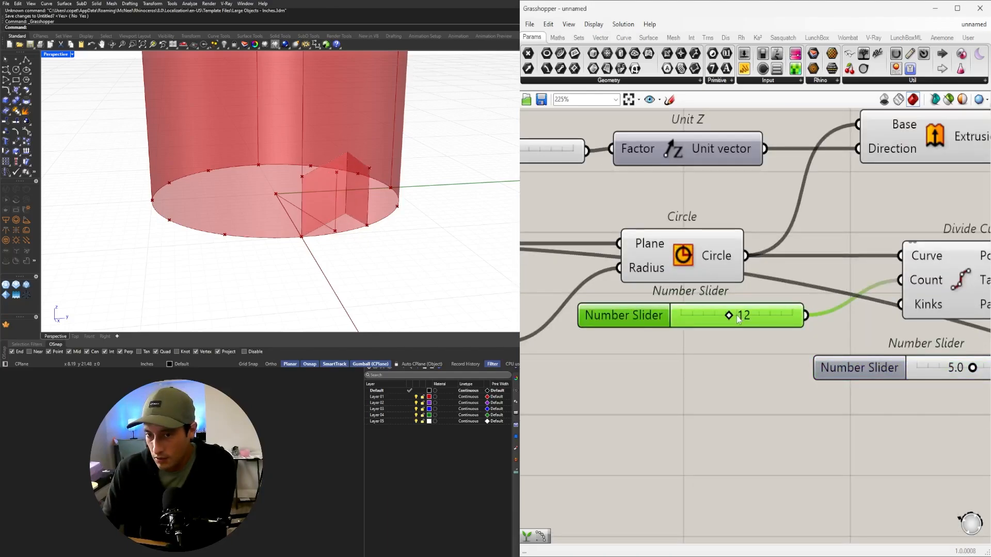
right_click_drag(175, 217, 258, 220)
scroll(258, 220, "down", 3)
scroll(712, 363, "down", 2)
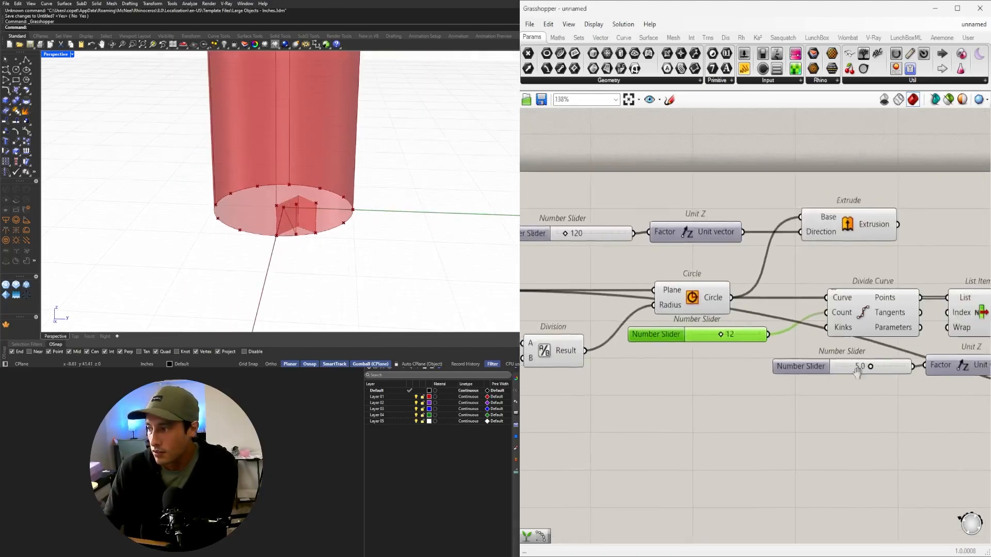
Move the Extrude with its Unit Z and height slider closer to the Circle and Divide Curve components
right_click_drag(552, 356, 804, 350)
scroll(879, 372, "down", 3)
right_click_drag(915, 404, 745, 390)
right_click_drag(913, 272, 801, 225)
left_click(677, 221)
left_click_drag(812, 205, 609, 242)
left_click_drag(748, 235, 758, 248)
left_click(841, 232)
right_click_drag(848, 235, 689, 240)
Highlight the Extrude component to examine the full column and compare its height with the small base panel
left_click(596, 251)
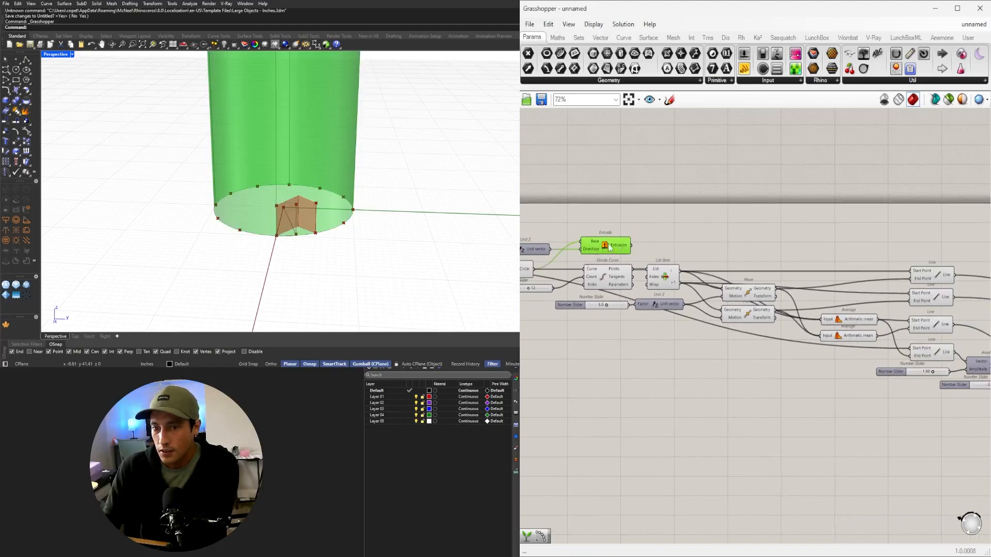
left_click(682, 238)
left_click(606, 252)
scroll(317, 169, "down", 4)
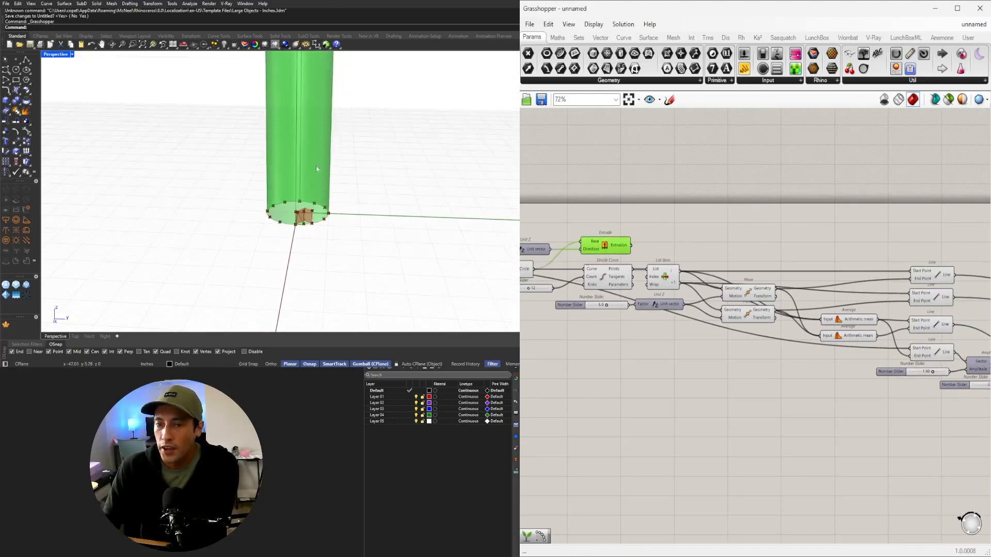
scroll(326, 246, "down", 10)
scroll(327, 224, "up", 6)
right_click_drag(336, 227, 345, 283)
scroll(333, 240, "up", 3)
scroll(319, 296, "up", 5)
Highlight the Loft panel on the column and shift the Loft component slightly away from the second Move
scroll(733, 433, "down", 3)
right_click_drag(820, 438, 628, 415)
scroll(769, 364, "up", 7)
left_click(763, 309)
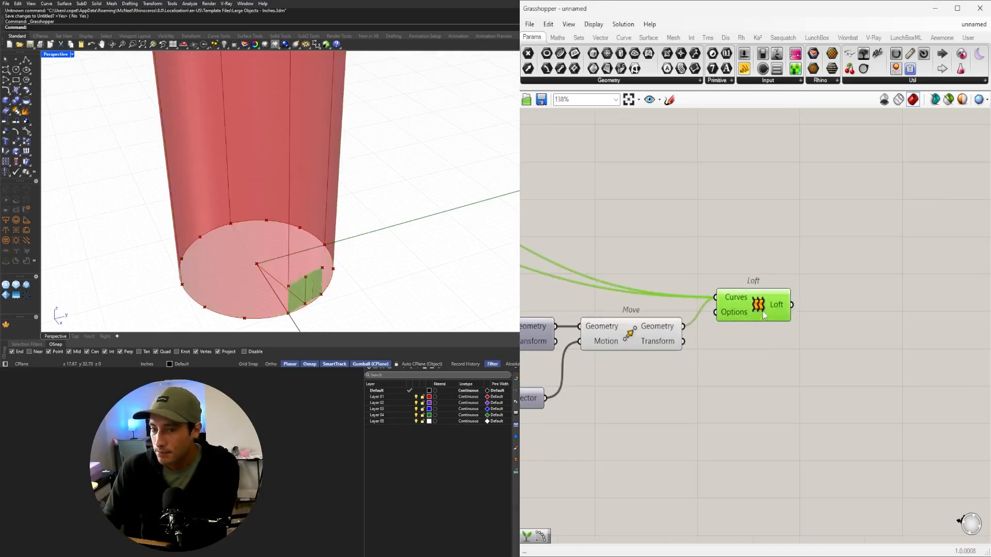
left_click(769, 246)
right_click_drag(340, 274, 327, 259)
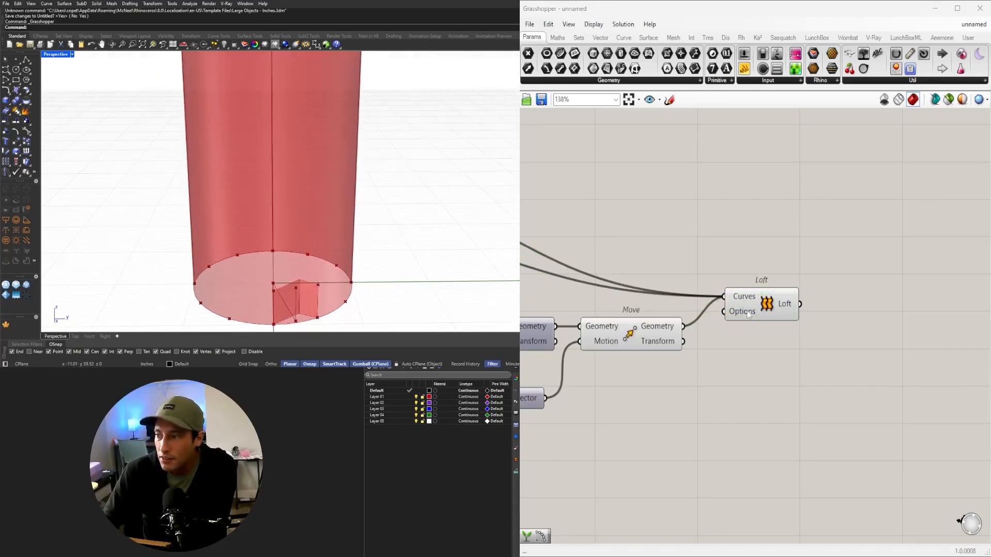
Set the wire display to Hidden for the Start Point input of the Line feeding the Amplitude vector
scroll(847, 342, "down", 4)
scroll(848, 342, "up", 1)
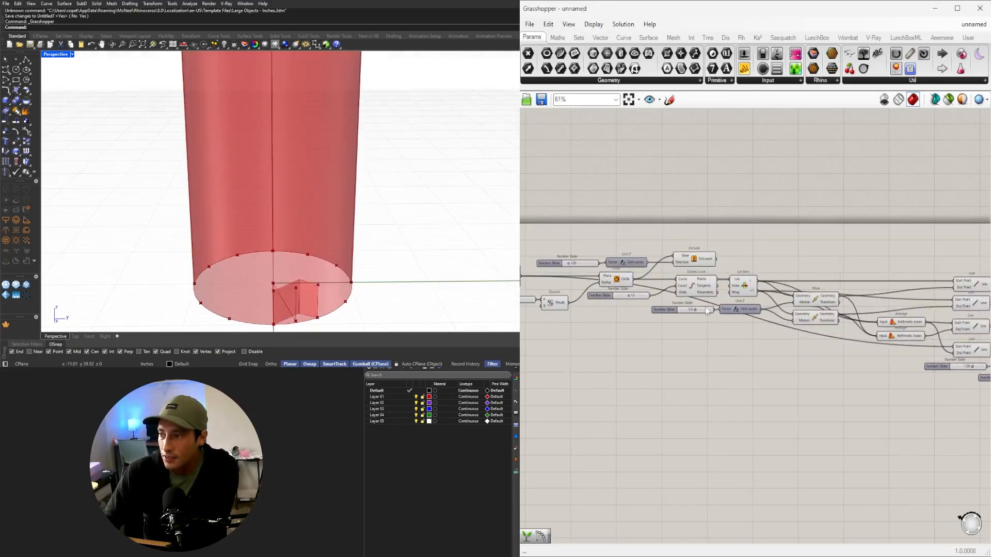
scroll(707, 349, "up", 2)
scroll(686, 335, "up", 2)
right_click(666, 333)
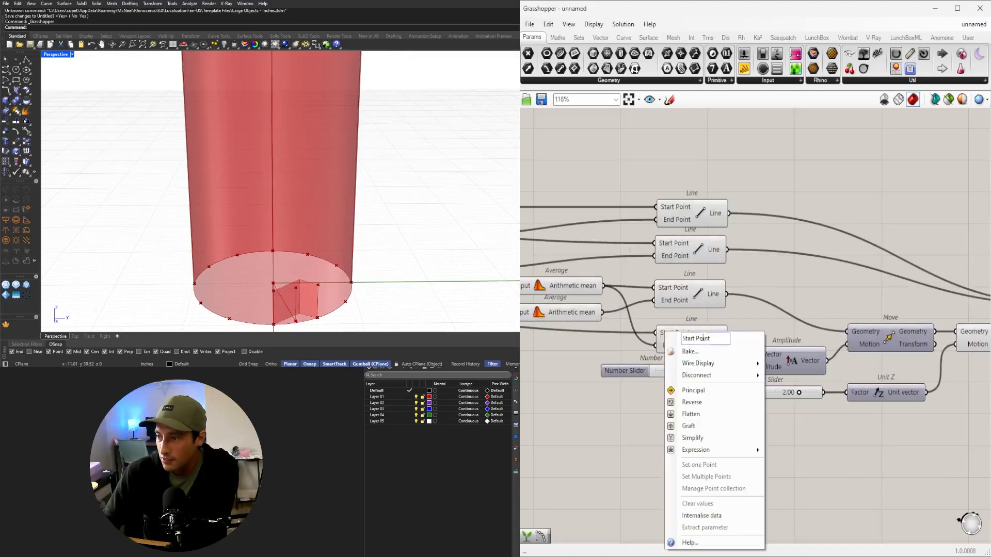
mouse_move(722, 364)
left_click(790, 387)
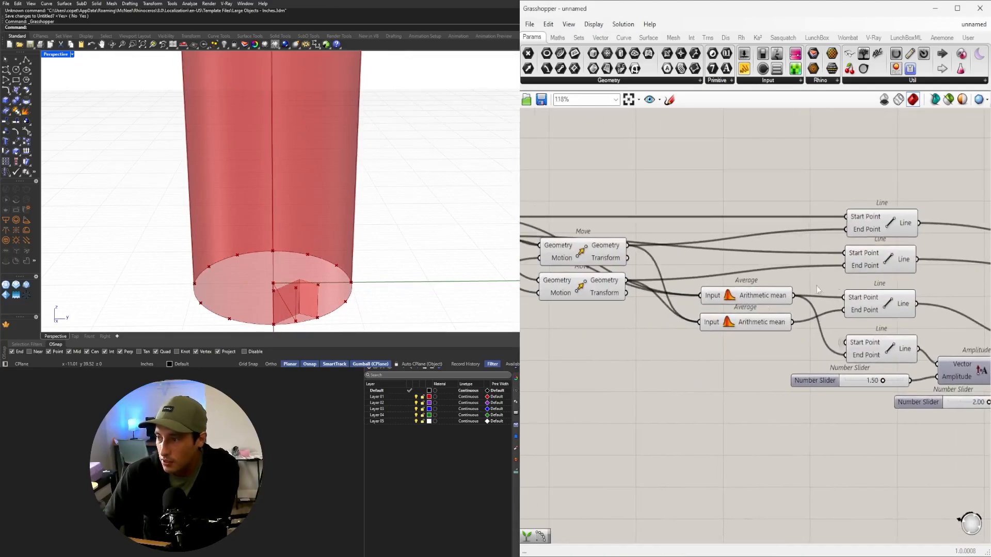
Set the input wire display of both Average components to Hidden
left_click(749, 326)
right_click_drag(750, 326, 704, 318)
right_click(704, 317)
mouse_move(767, 347)
left_click(837, 374)
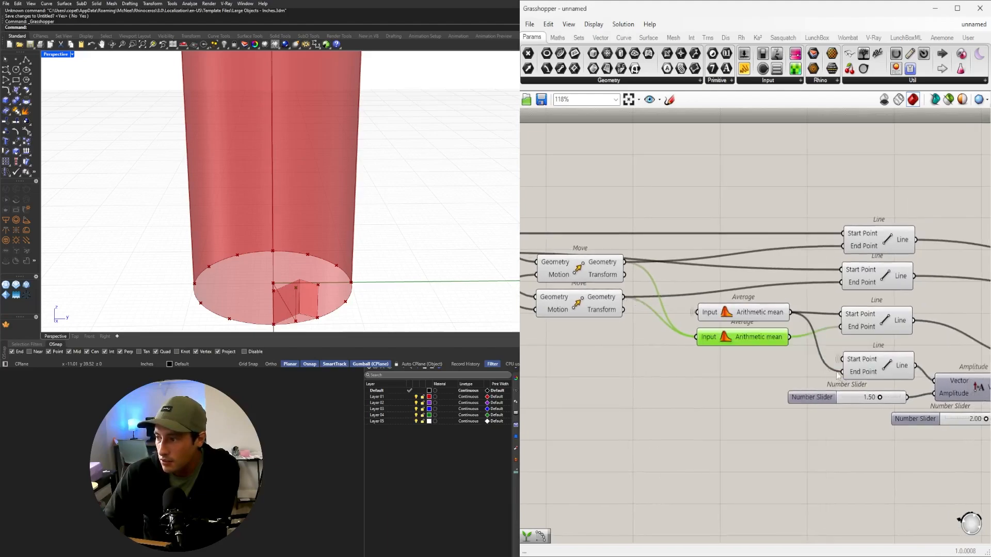
right_click(702, 338)
mouse_move(775, 370)
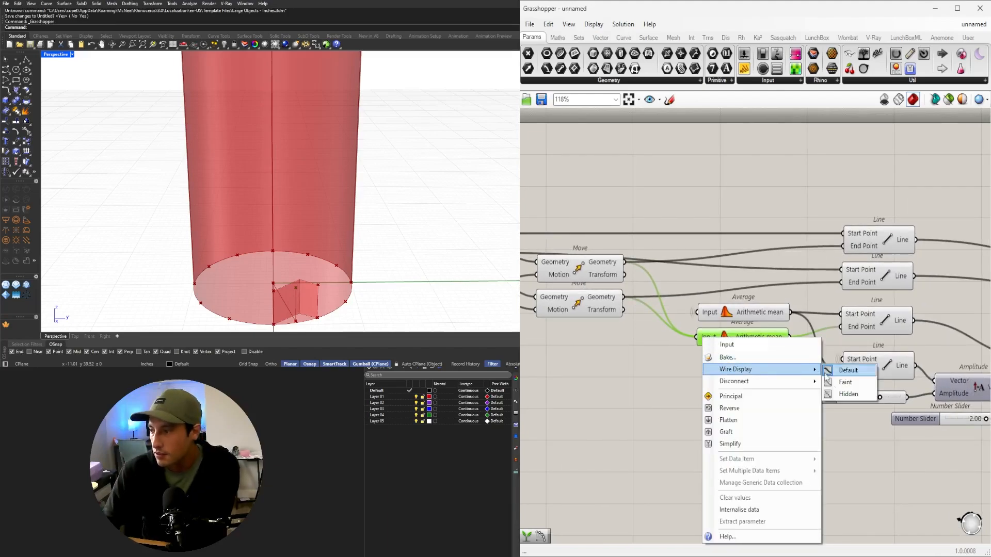
left_click(843, 393)
left_click(760, 426)
Move both Average components together to directly beneath the two edge-point Move components
scroll(727, 360, "down", 4)
right_click_drag(688, 347, 714, 353)
scroll(813, 318, "up", 3)
scroll(666, 255, "down", 4)
scroll(703, 309, "up", 4)
left_click_drag(723, 345, 686, 298)
left_click_drag(692, 297, 662, 308)
right_click_drag(662, 308, 773, 332)
left_click_drag(773, 332, 674, 343)
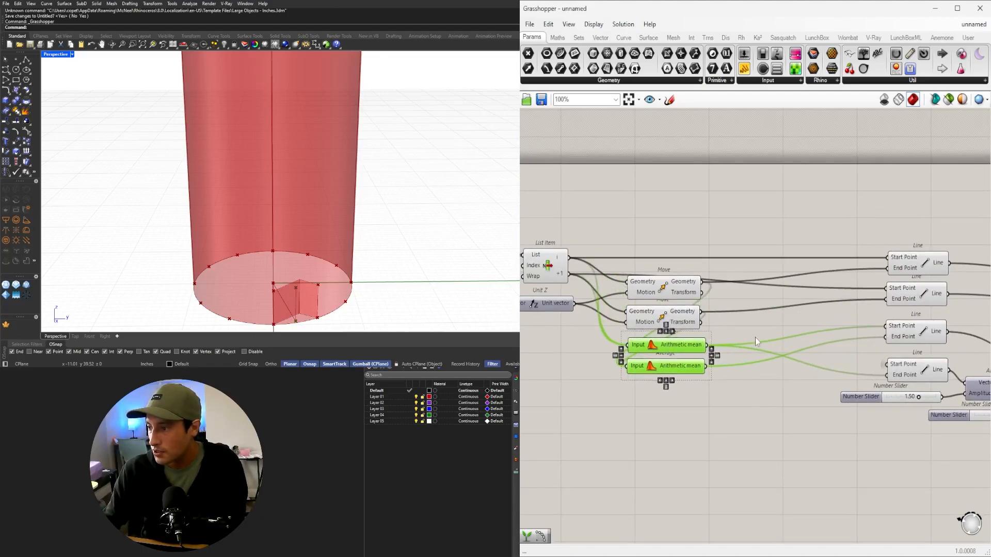
Move the Lines and the components after them closer to the Averages, and bring the Loft slightly nearer the second Move
scroll(593, 320, "down", 4)
left_click_drag(937, 380, 615, 287)
scroll(753, 307, "up", 3)
left_click(615, 261)
right_click_drag(615, 288, 723, 278)
scroll(927, 361, "down", 3)
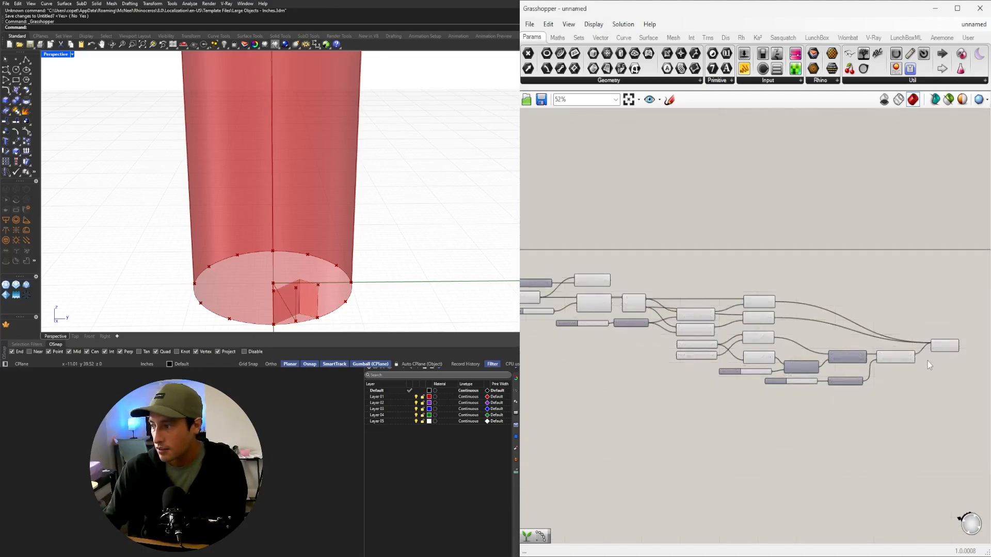
left_click(937, 346)
left_click(803, 353)
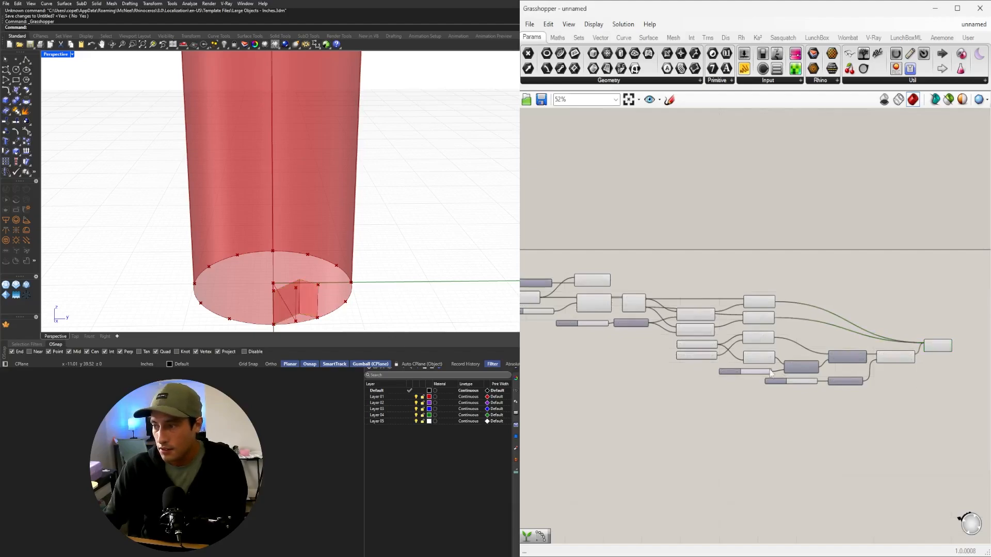
Highlight the Divide Curve and List Item components in turn to review which base-circle points each one supplies
scroll(648, 355, "up", 3)
right_click_drag(649, 355, 895, 355)
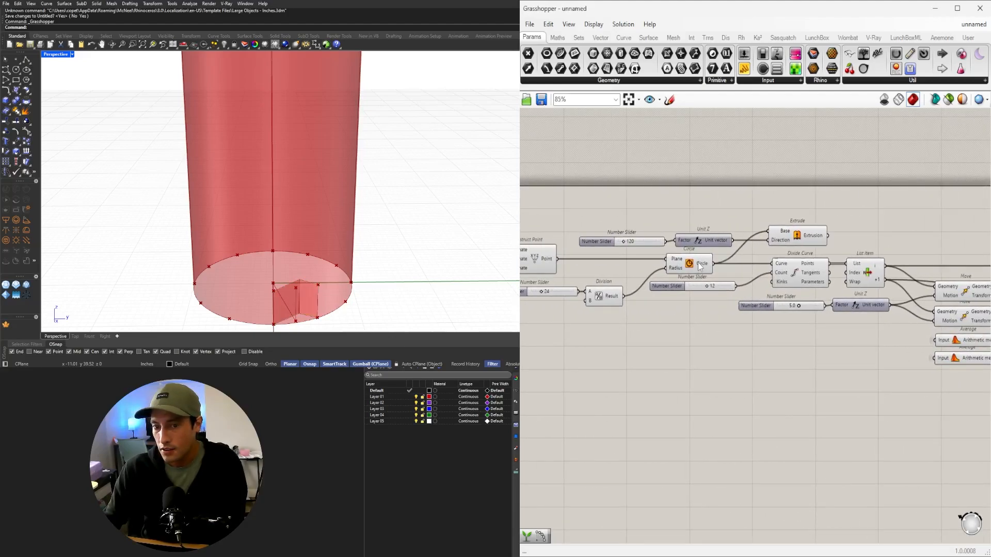
right_click_drag(805, 266, 745, 266)
left_click(731, 269)
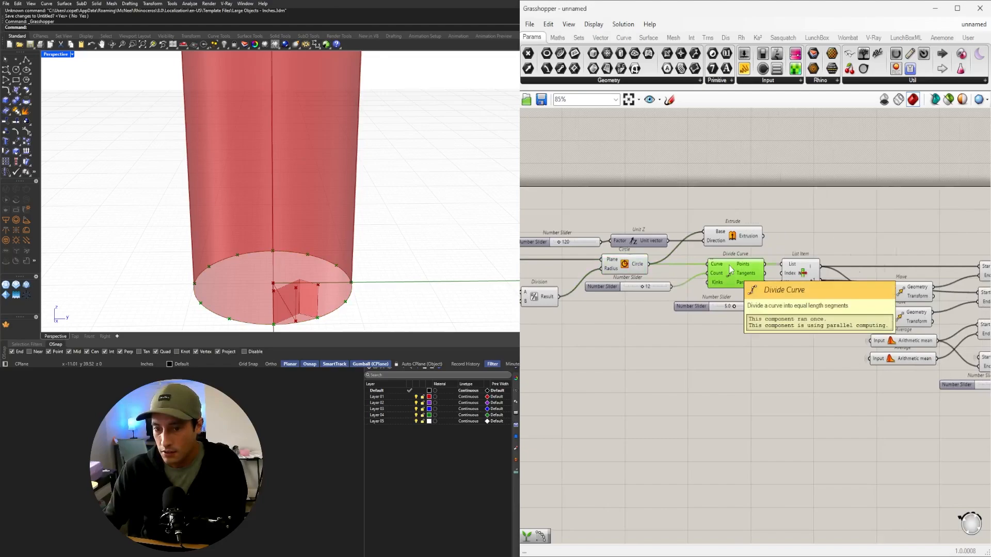
left_click(802, 272)
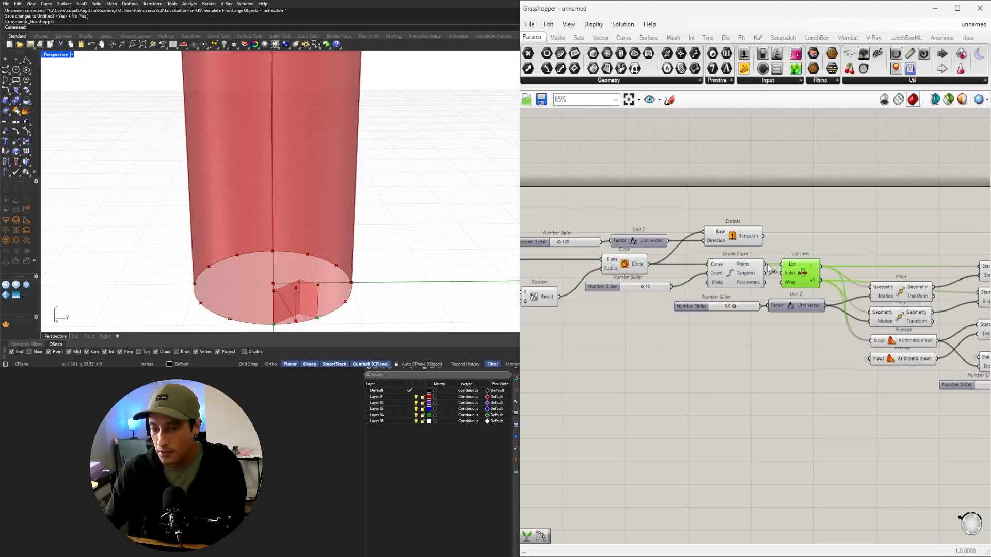
Move all panel components from the List Item through the Loft farther away from Divide Curve
scroll(809, 279, "down", 1)
right_click_drag(820, 287, 741, 270)
scroll(861, 309, "down", 3)
right_click_drag(757, 313, 624, 306)
scroll(623, 305, "up", 4)
scroll(678, 340, "down", 2)
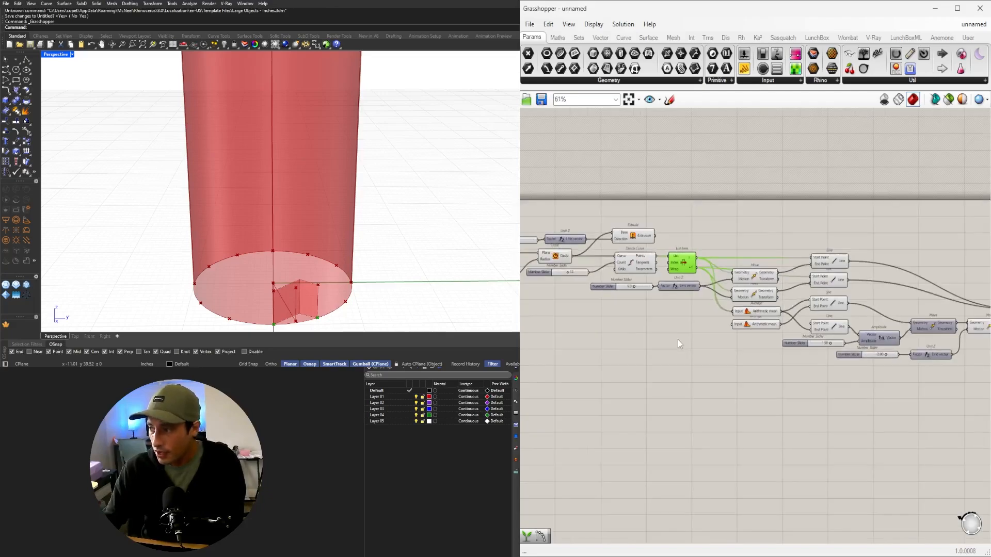
scroll(869, 355, "down", 2)
left_click_drag(963, 382, 773, 295)
scroll(659, 339, "up", 4)
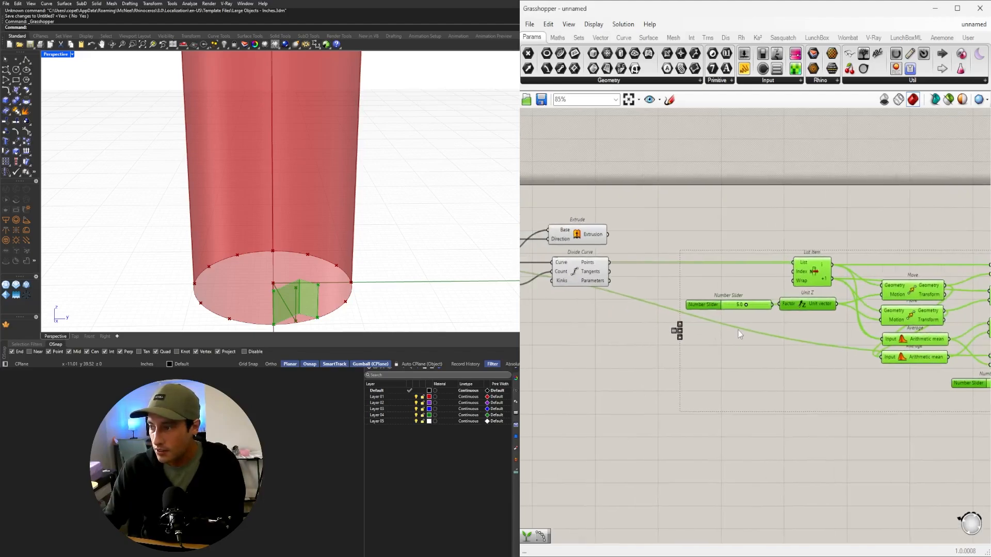
right_click_drag(330, 263, 440, 294)
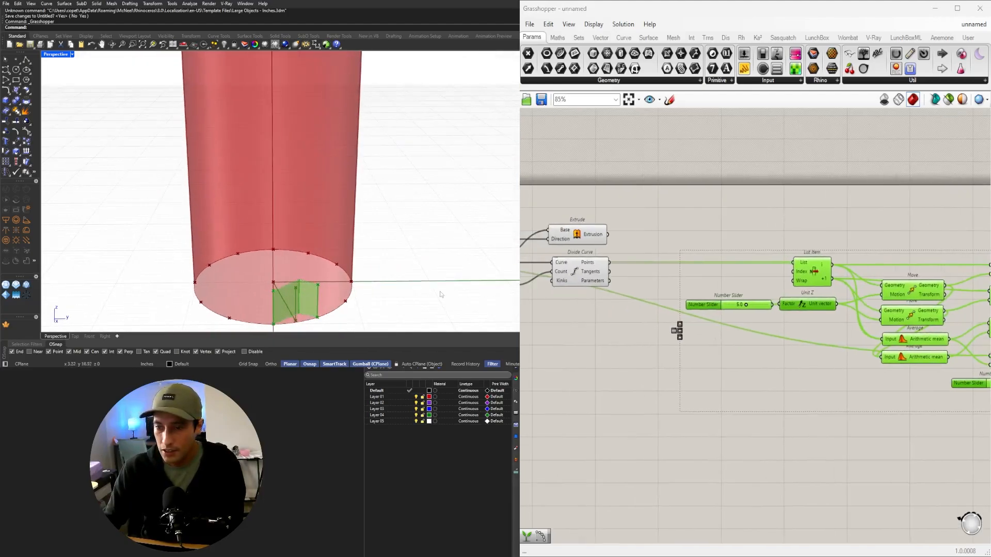
scroll(528, 301, "down", 4)
right_click_drag(714, 318, 637, 303)
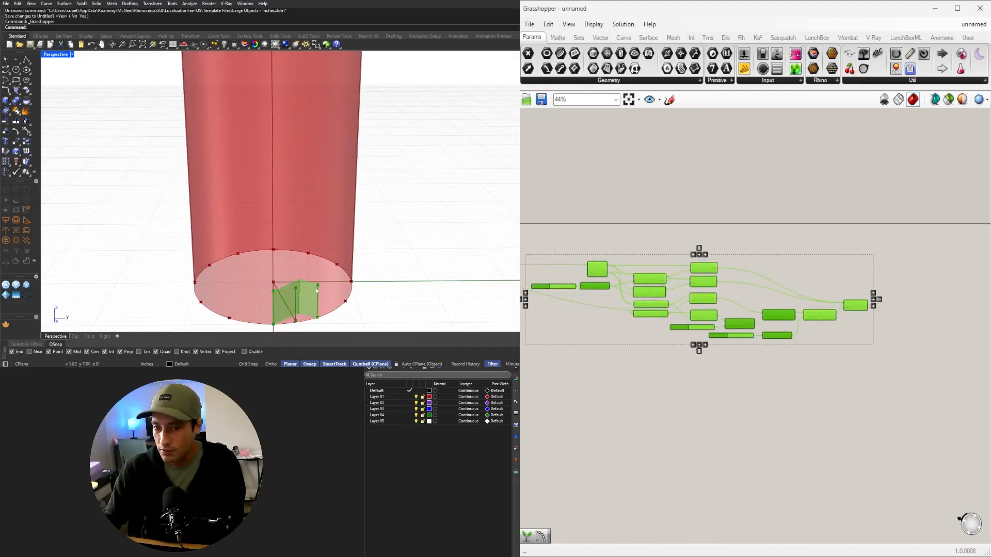
Highlight Divide Curve and List Item again to compare the full set of base-circle points with the picked ones
scroll(743, 342, "up", 4)
left_click(655, 278)
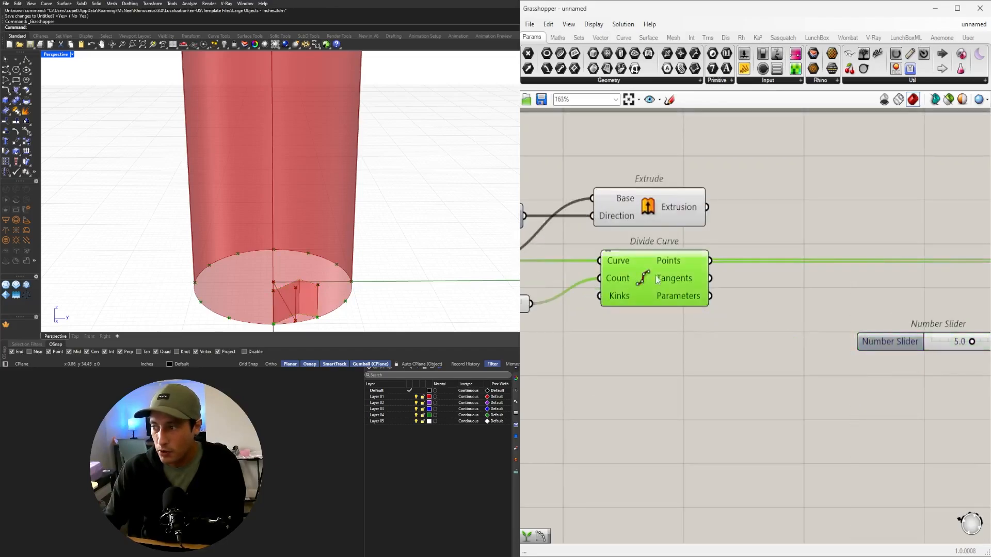
scroll(664, 274, "down", 1)
right_click_drag(881, 277, 765, 279)
left_click(747, 275)
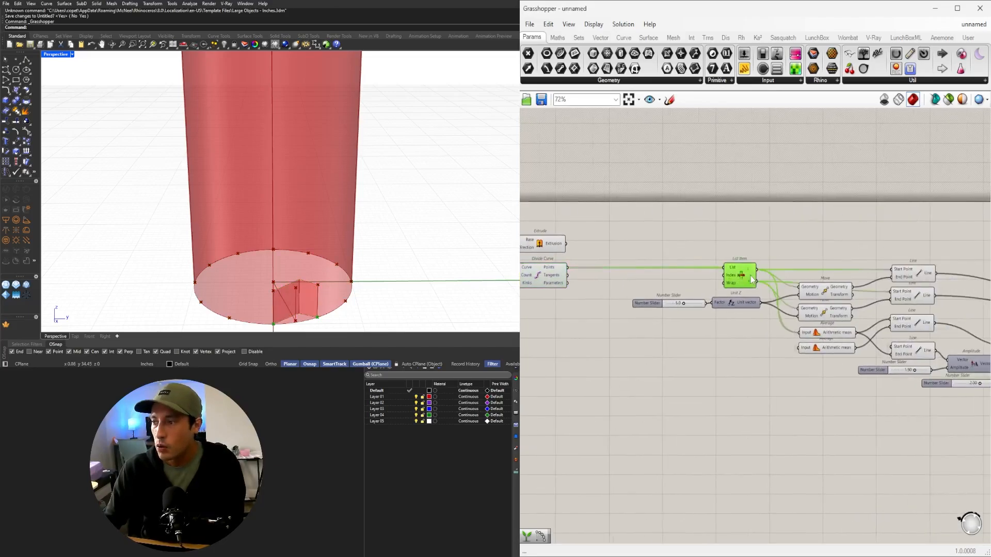
Select the panel components from List Item through Loft, leaving the 5.0 and 2.00 Number Sliders out of the selection
scroll(749, 281, "down", 3)
right_click_drag(821, 349, 727, 340)
left_click_drag(912, 372, 622, 271)
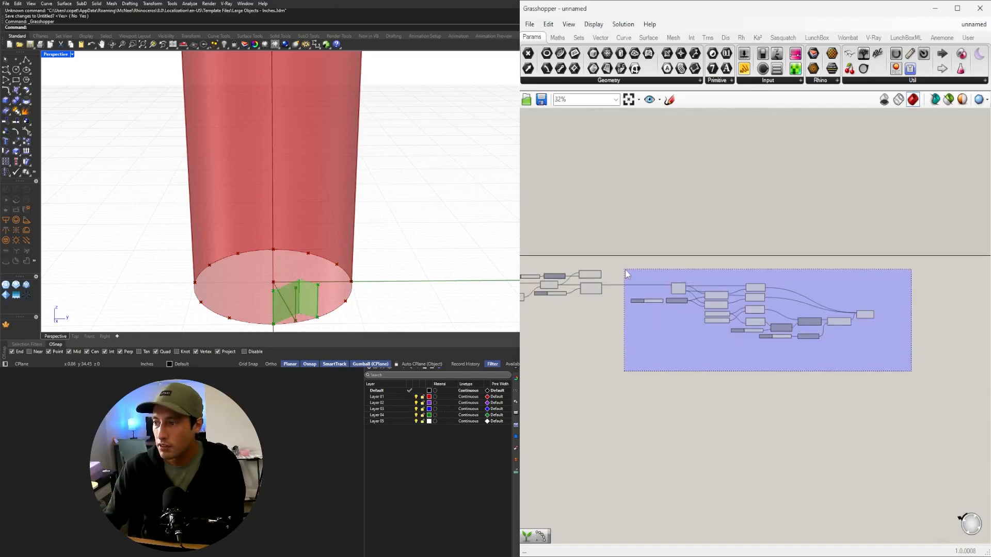
scroll(643, 310, "up", 5)
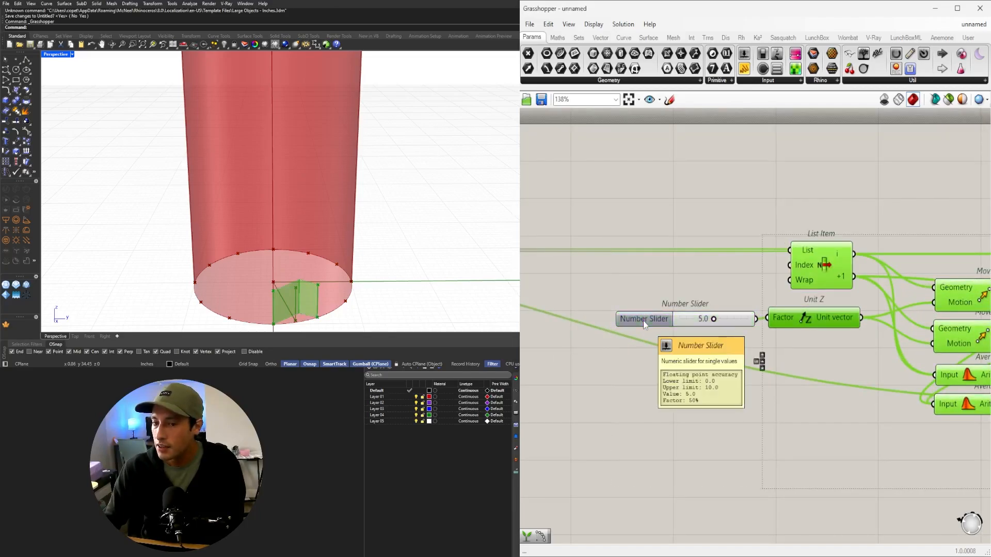
scroll(659, 322, "down", 3)
right_click_drag(909, 395, 787, 410)
scroll(624, 389, "up", 4)
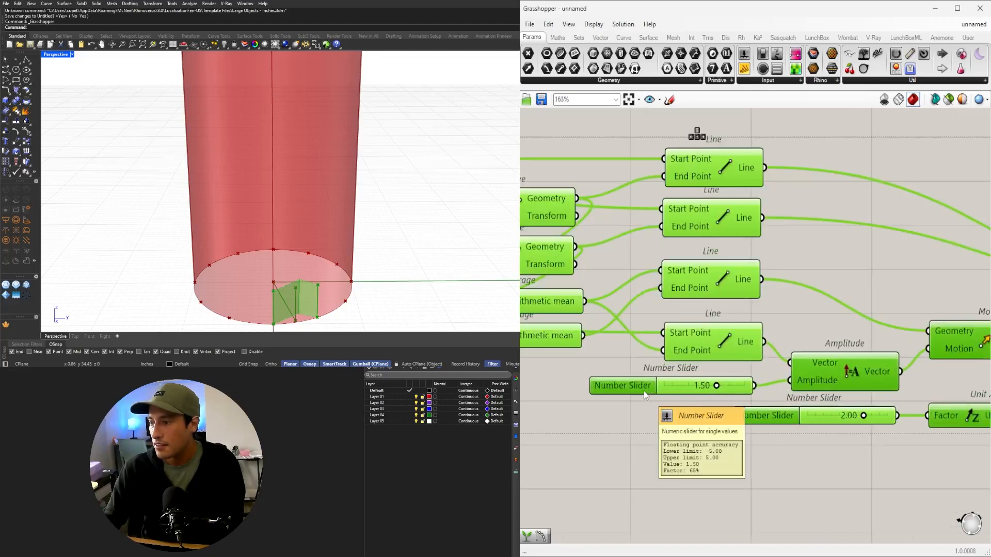
scroll(758, 407, "down", 2)
right_click_drag(759, 408, 690, 334)
scroll(760, 392, "down", 2)
scroll(690, 335, "up", 3)
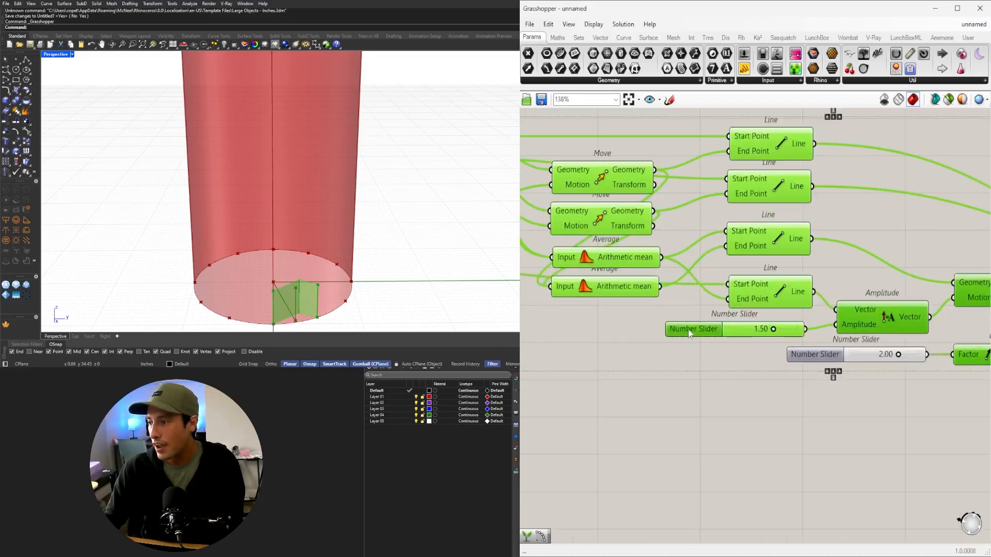
Duplicate the selected panel components directly below the original group, sharing the two unselected sliders
scroll(759, 333, "down", 8)
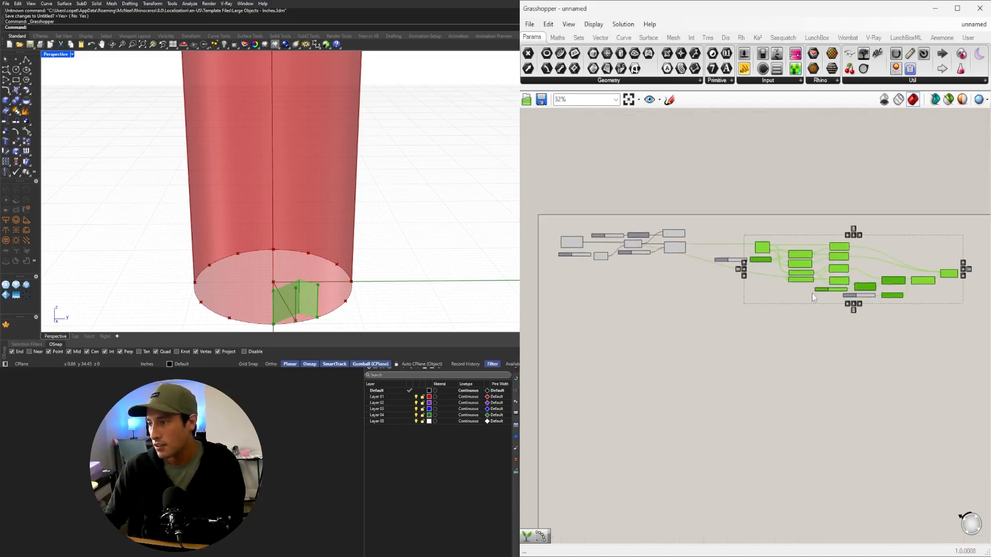
left_click_drag(840, 250, 842, 311)
left_click(845, 400)
Set the duplicated Amplitude component's Number Slider to -1.5
scroll(834, 349, "up", 5)
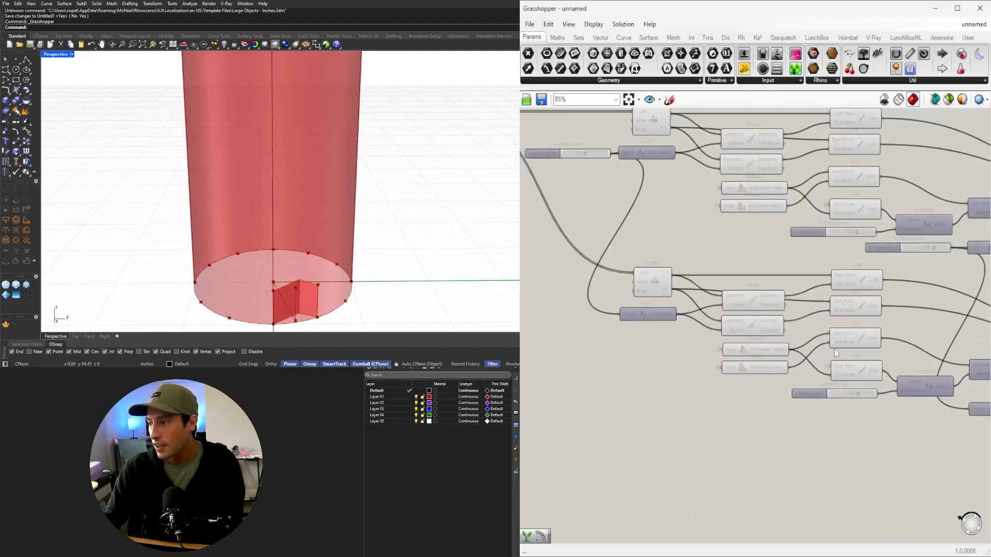
scroll(834, 349, "up", 8)
mouse_move(893, 365)
left_mouse_down()
mouse_move(863, 362)
mouse_move(898, 363)
mouse_move(877, 361)
left_mouse_up()
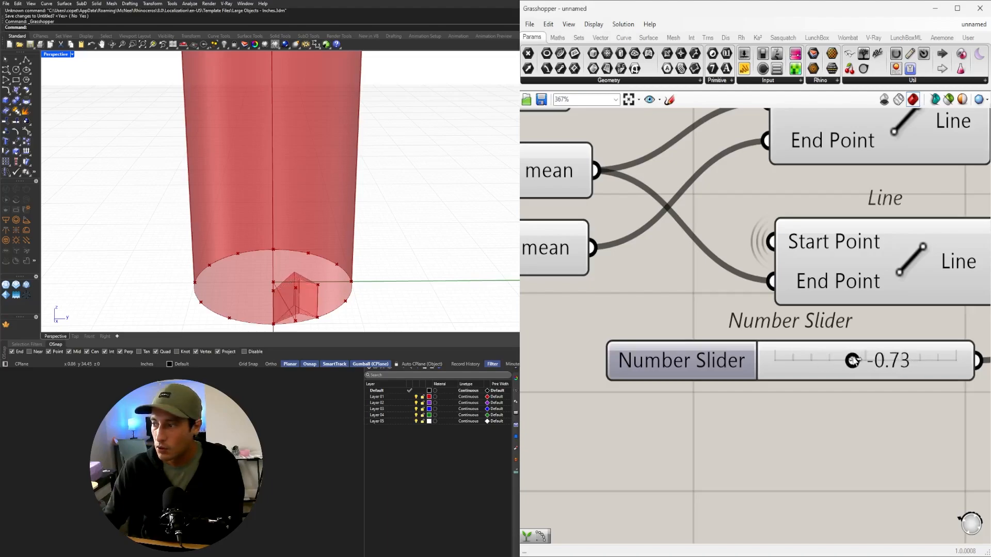
double_click(854, 360)
type("-1.5")
key("Return")
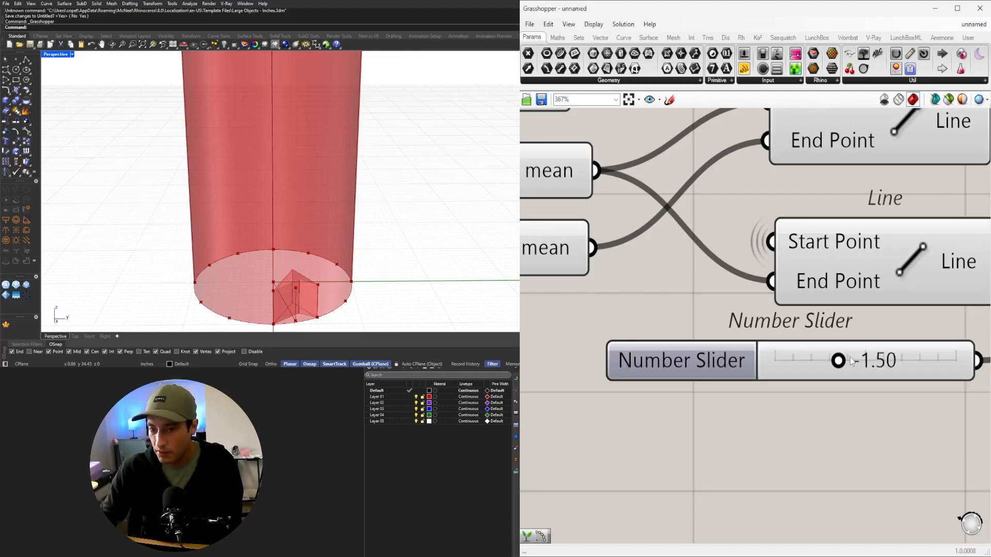
Highlight the duplicated Loft to inspect its inward-folded panel, and nudge the original Loft slightly sideways
right_click_drag(466, 238, 347, 211)
scroll(316, 236, "up", 3)
scroll(317, 236, "down", 3)
scroll(774, 340, "down", 9)
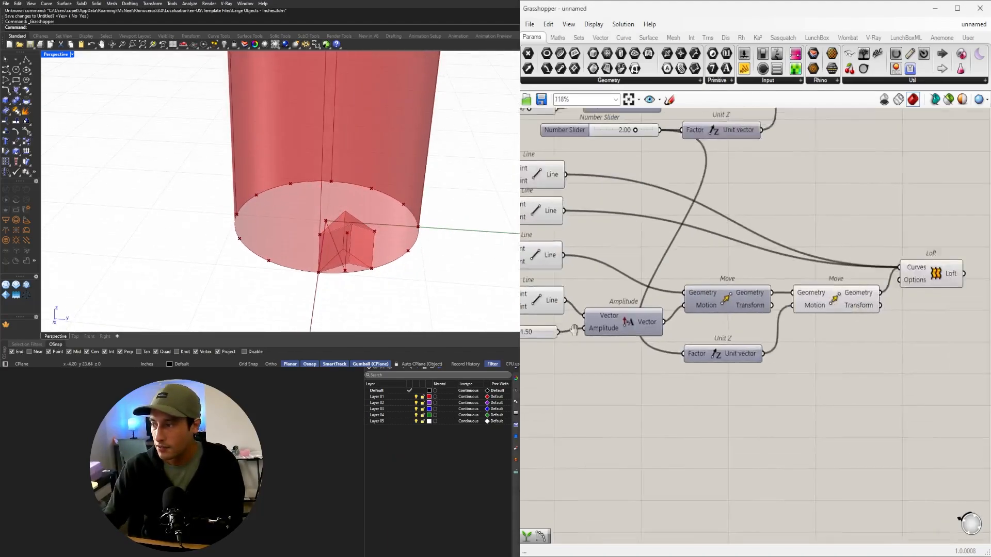
right_click_drag(847, 332, 792, 376)
left_click(809, 360)
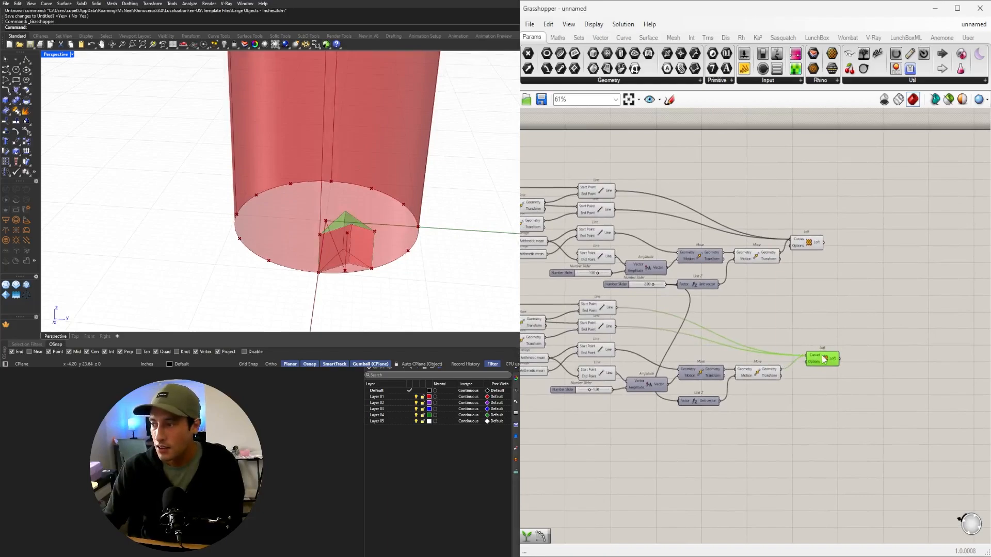
left_click_drag(809, 250, 817, 250)
Turn off the preview of the entire duplicated component group
scroll(885, 376, "down", 3)
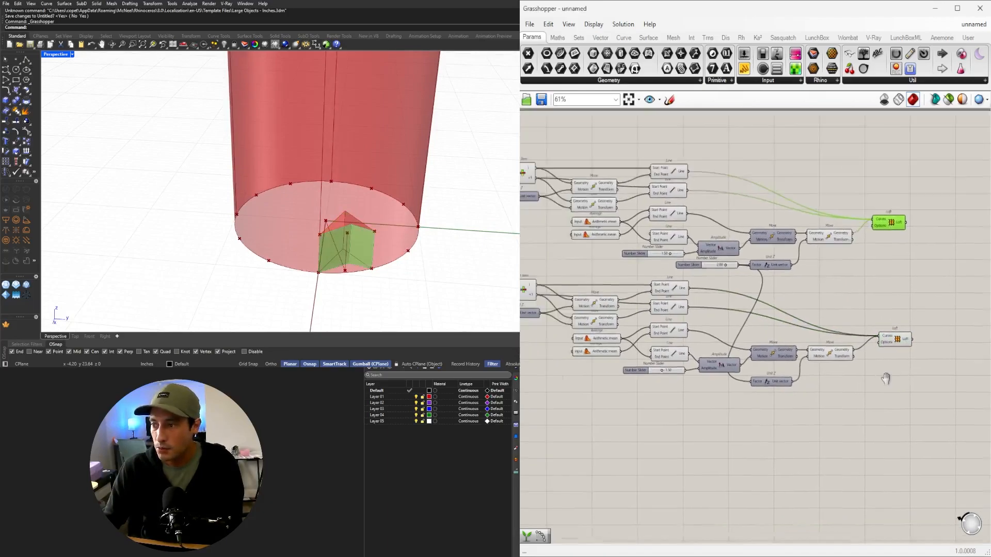
left_click_drag(921, 395, 635, 288)
middle_click(645, 287)
left_click(673, 254)
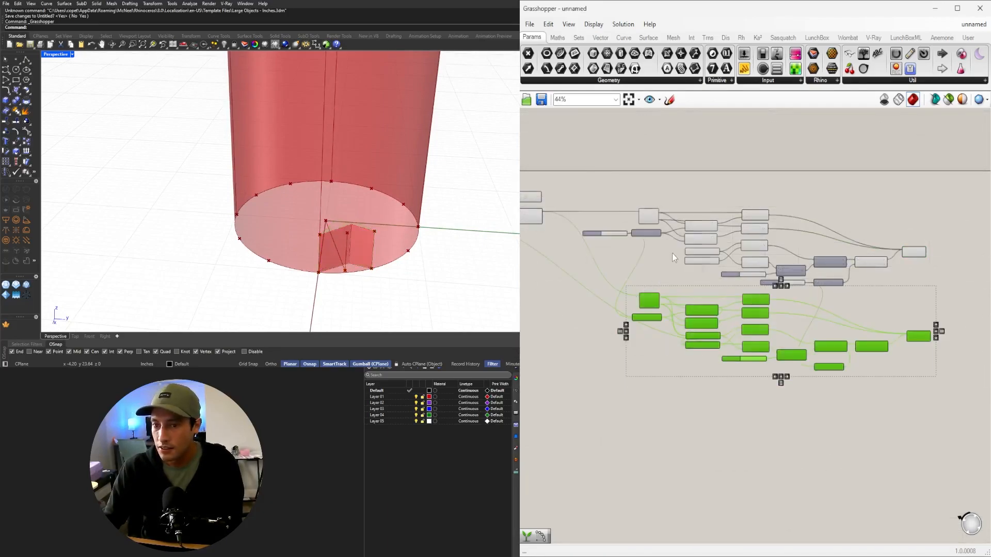
Turn off the preview of the original group's List Item, Unit Z, edge-point Moves, Averages and Lines
right_click_drag(862, 275, 762, 335)
scroll(640, 318, "up", 4)
mouse_move(640, 318)
right_mouse_down()
mouse_move(840, 301)
mouse_move(783, 316)
right_mouse_up()
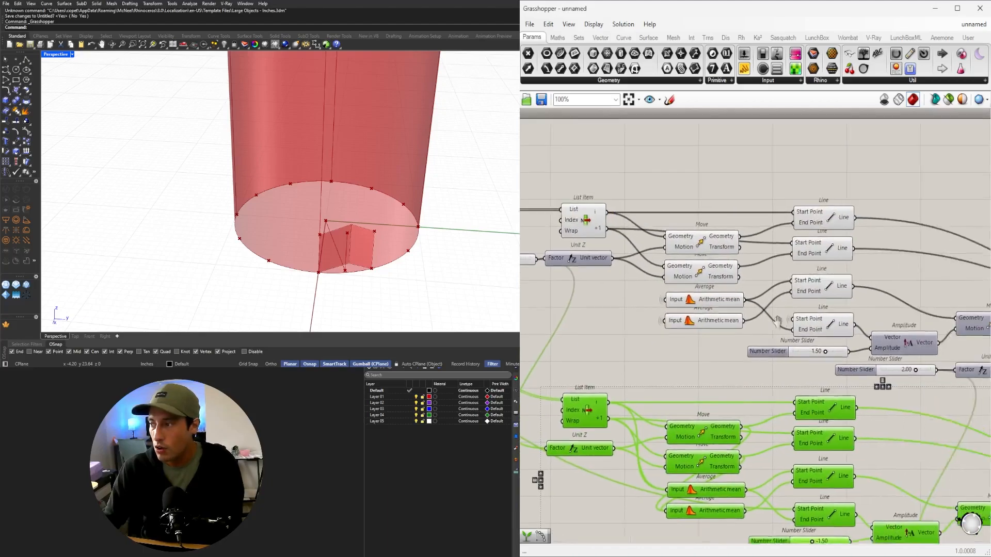
left_click_drag(830, 172, 578, 359)
middle_click(758, 191)
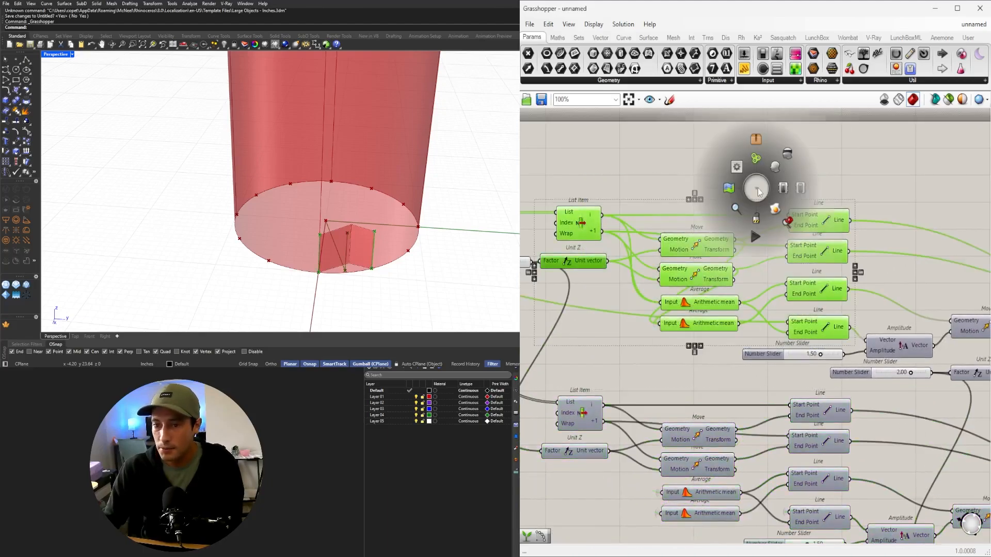
left_click(791, 154)
right_click_drag(454, 212, 324, 214)
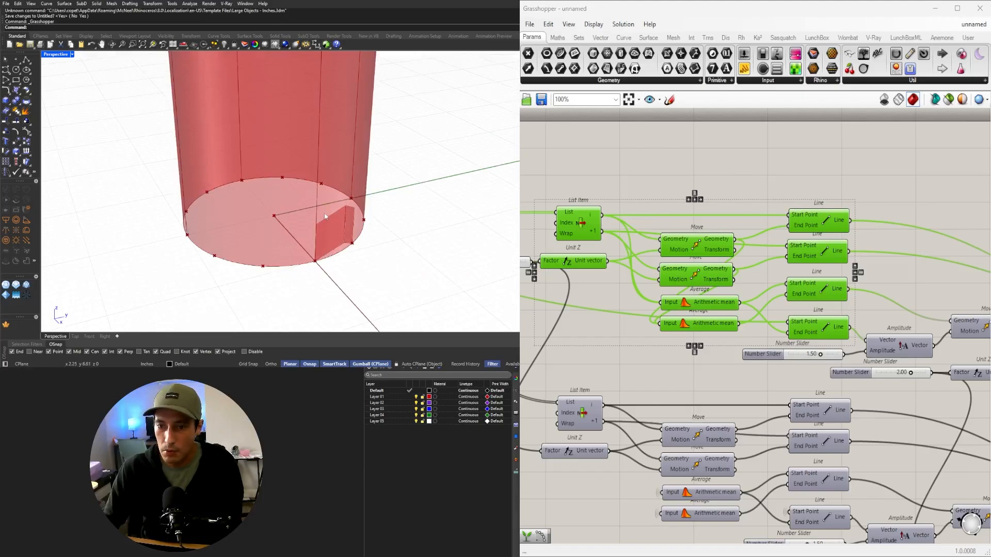
scroll(614, 239, "down", 2)
right_click_drag(613, 240, 886, 301)
left_click(748, 275)
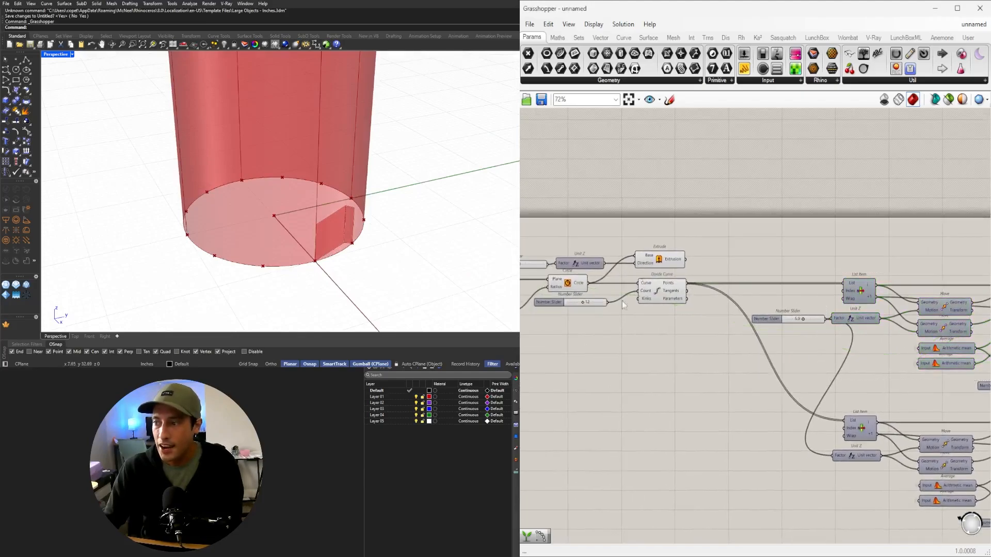
Highlight the base Circle and examine how the folded panel sits along it
scroll(623, 304, "up", 3)
left_click(601, 265)
scroll(295, 261, "up", 3)
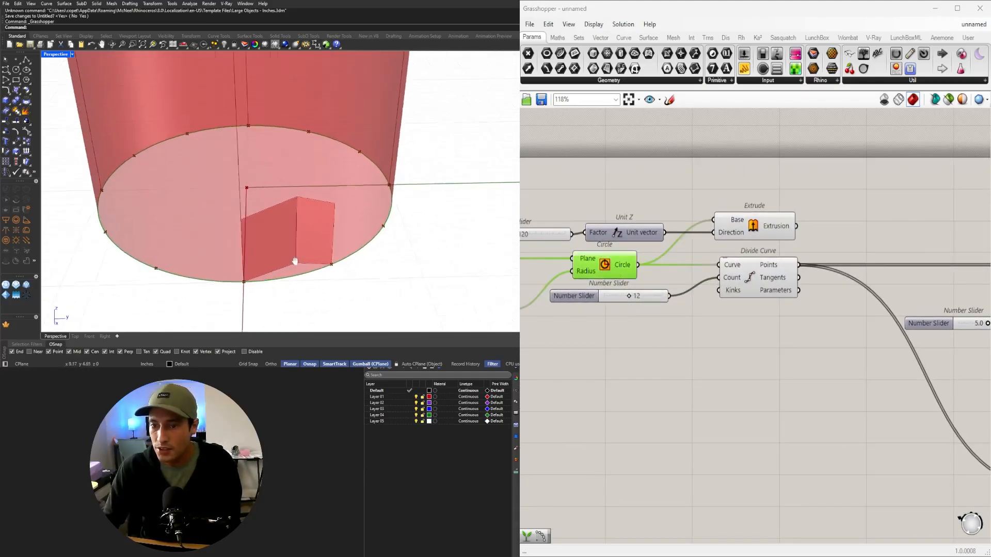
scroll(295, 262, "down", 1)
right_click_drag(295, 262, 289, 215)
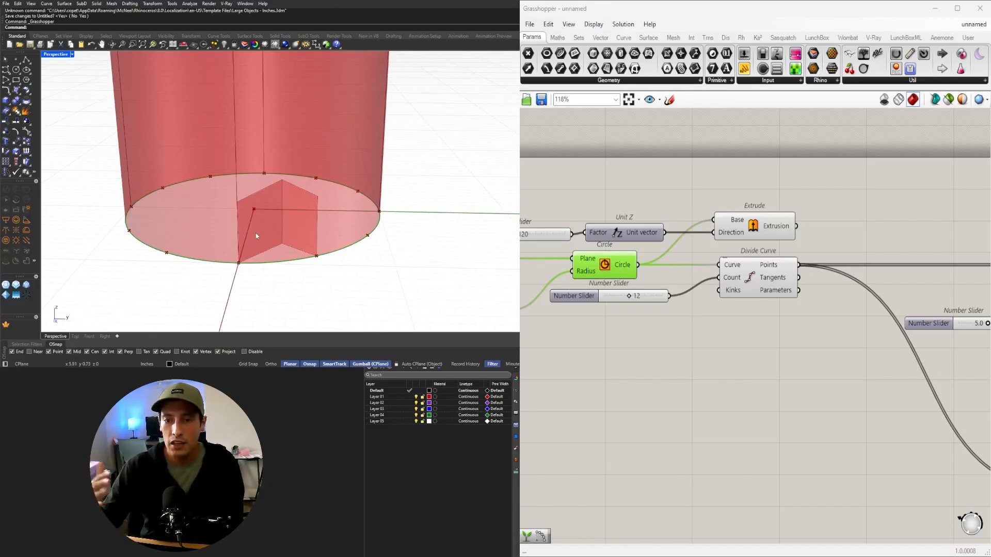
scroll(780, 284, "down", 3)
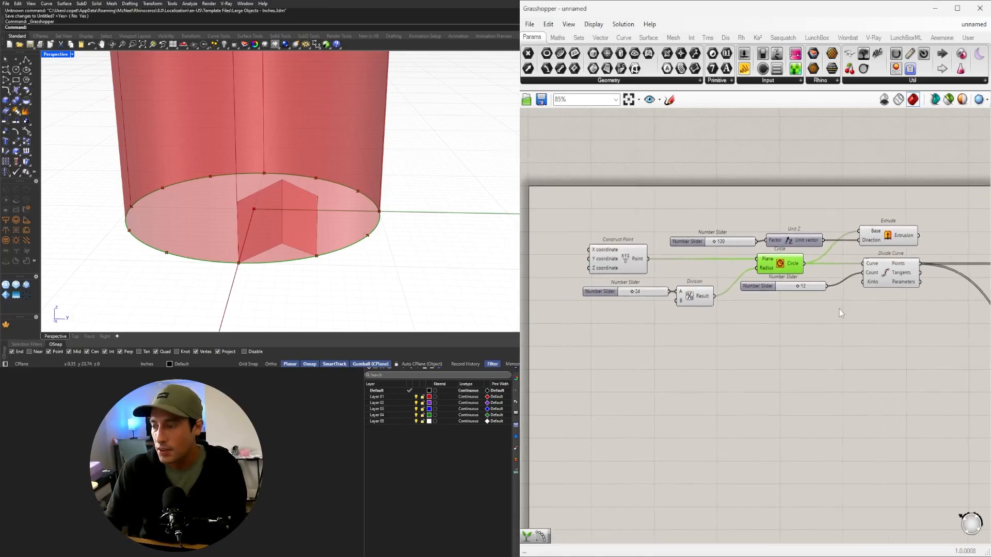
Add a Polar Array component and place it just beyond the original Loft
double_click(871, 381)
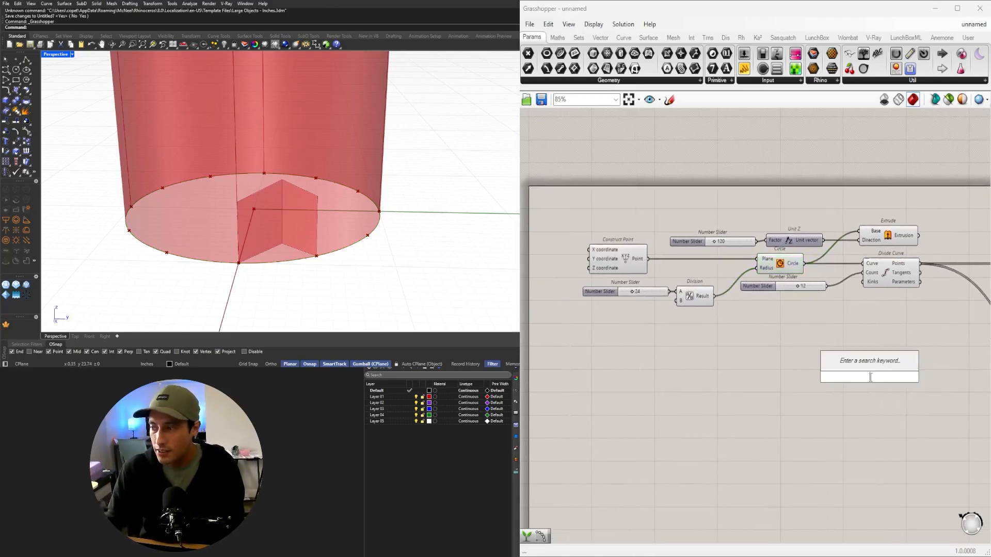
type("polar")
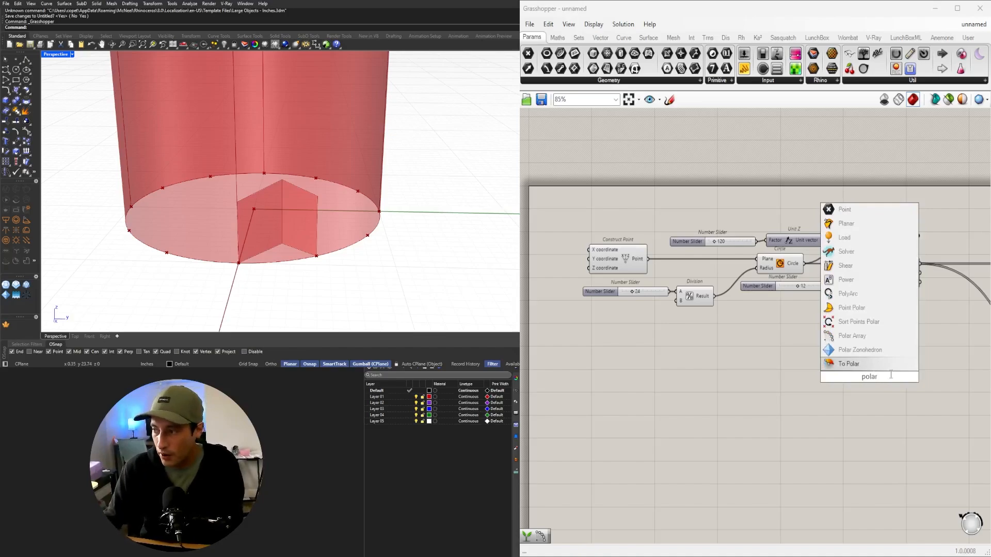
left_click(875, 336)
right_click_drag(872, 379, 808, 363)
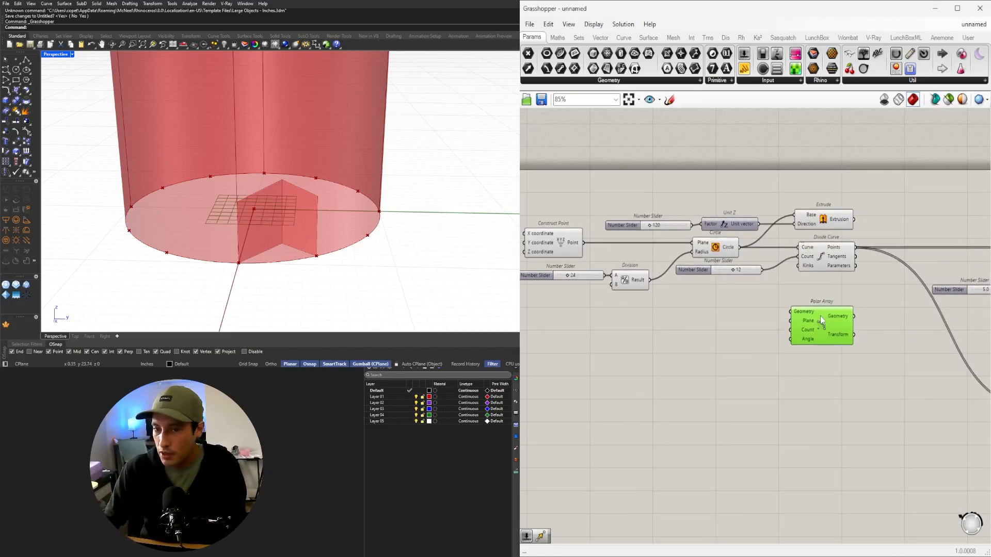
scroll(825, 318, "down", 4)
right_click_drag(825, 317, 605, 369)
left_click_drag(578, 356, 922, 320)
right_click_drag(914, 320, 747, 324)
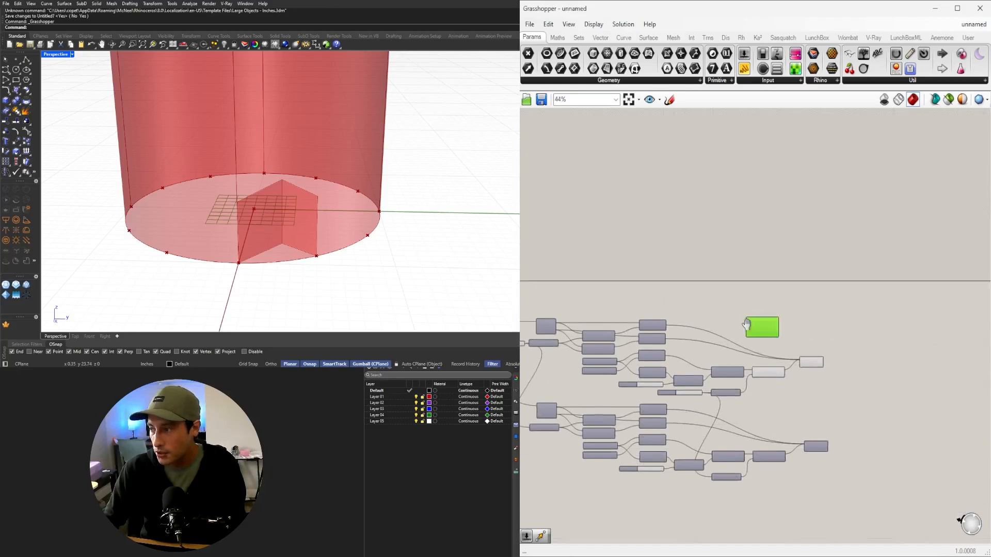
scroll(813, 322, "up", 4)
left_click_drag(728, 333, 914, 318)
Connect the original Loft's output to the Polar Array's Geometry input and move the Polar Array farther from the Loft
left_click(813, 412)
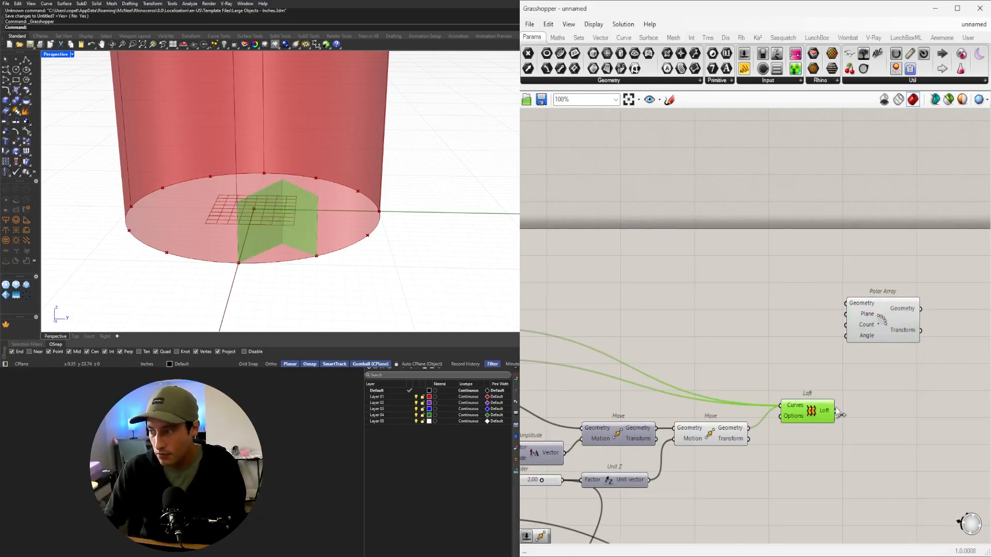
left_click_drag(848, 300, 846, 303)
left_click_drag(899, 320, 968, 283)
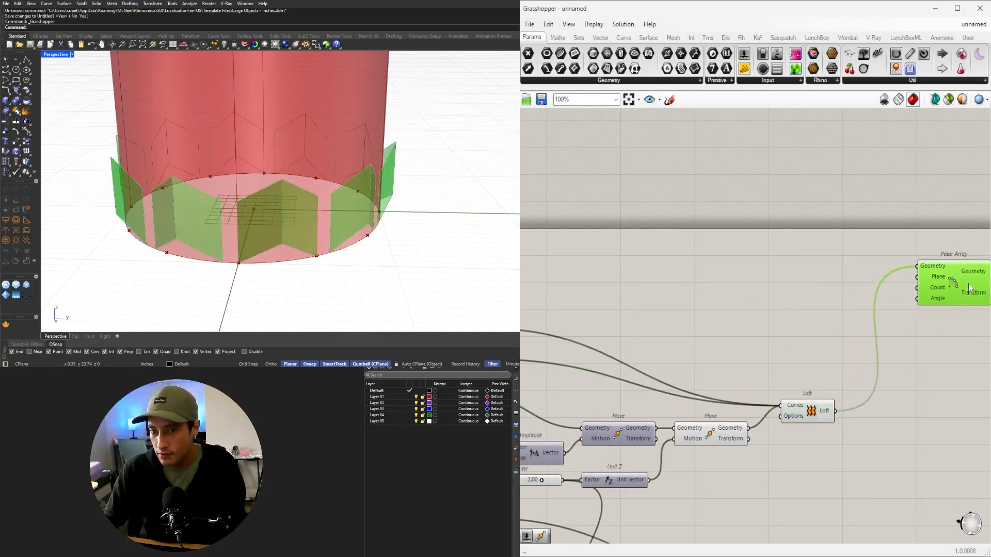
right_click_drag(354, 204, 423, 216)
scroll(408, 227, "down", 5)
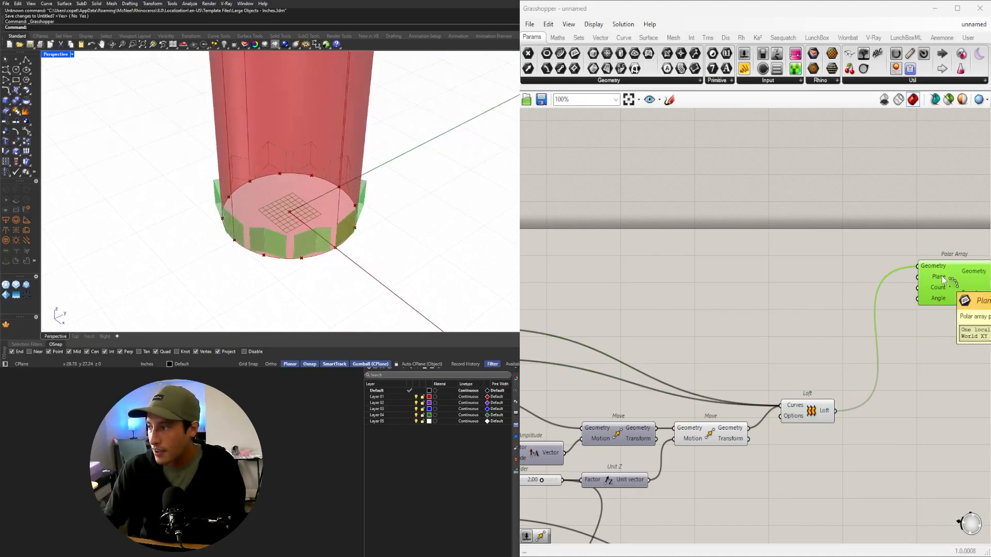
Connect the Construct Point output to the Polar Array's Plane input
scroll(788, 280, "down", 4)
scroll(789, 313, "up", 4)
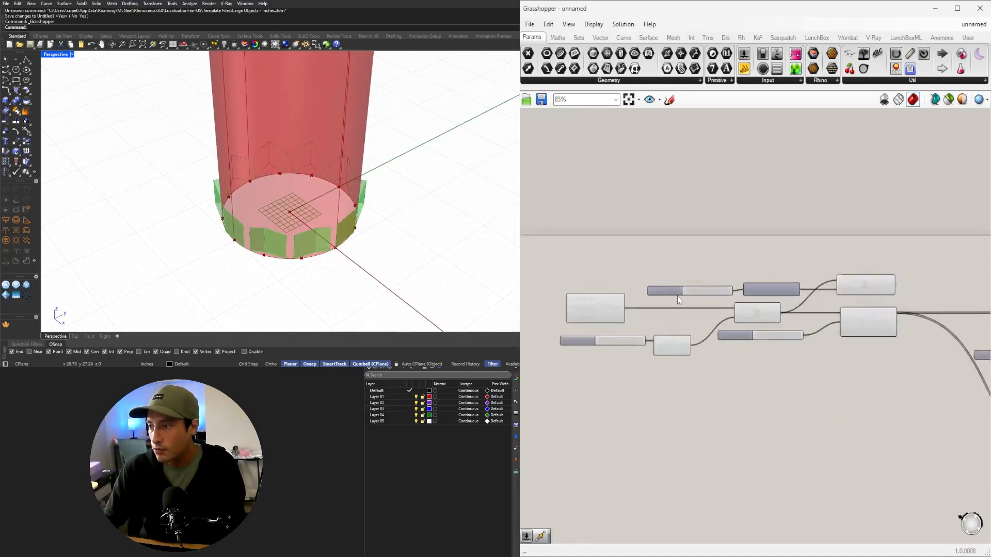
scroll(620, 311, "down", 8)
left_click_drag(617, 311, 868, 417)
scroll(832, 297, "up", 8)
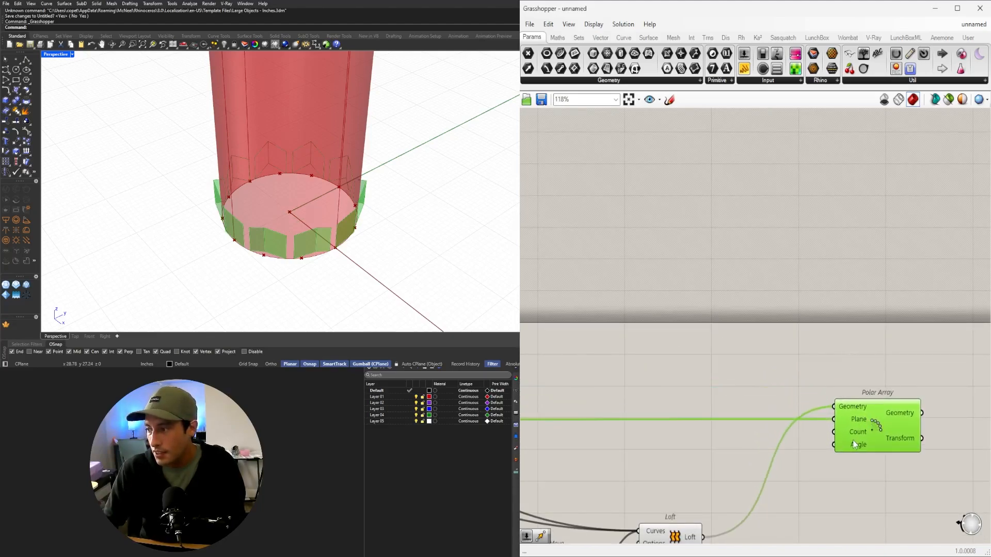
Connect the Divide Curve's count slider to the Polar Array's Count input
scroll(852, 440, "down", 5)
scroll(711, 388, "up", 4)
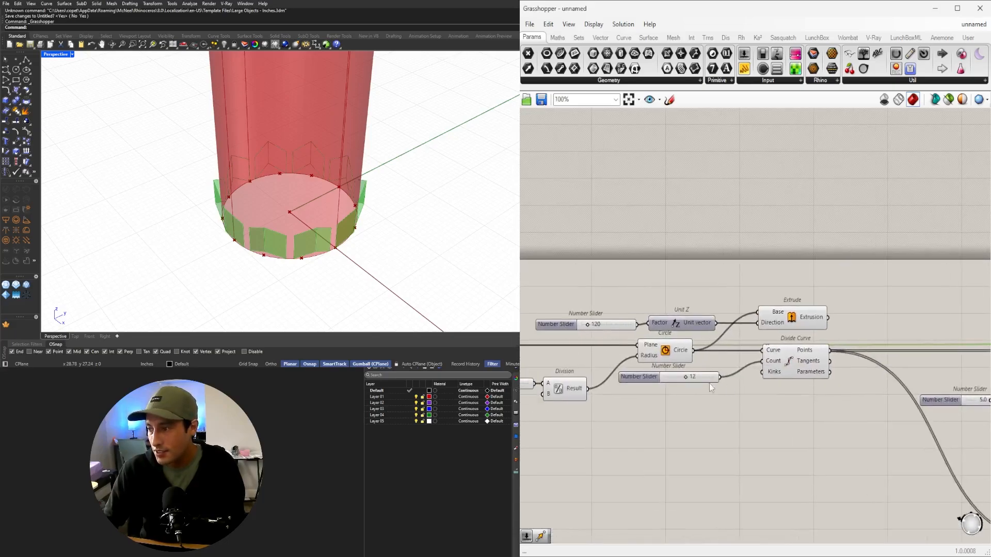
left_click_drag(702, 381, 838, 376)
scroll(691, 403, "down", 5)
scroll(847, 402, "up", 6)
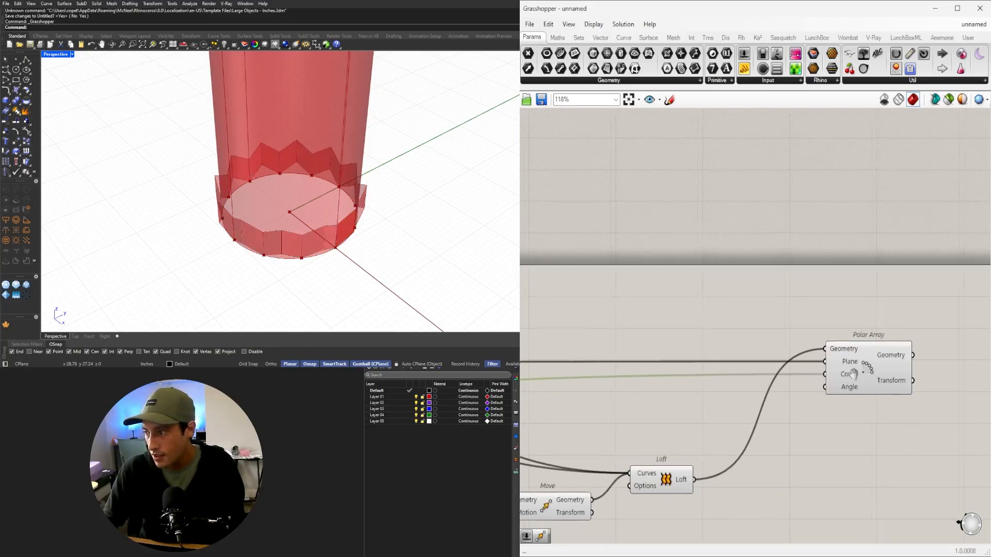
Examine how the polar-arrayed panels meet around the column's base, viewing them from several sides
scroll(825, 382, "up", 3)
left_click(763, 380)
left_click_drag(763, 379, 761, 384)
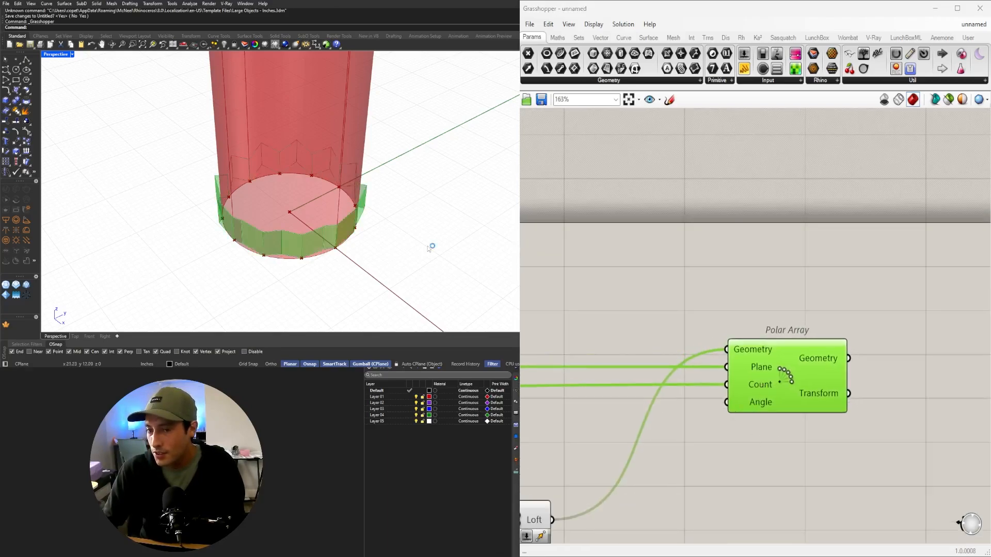
right_click_drag(428, 249, 347, 217)
mouse_move(760, 404)
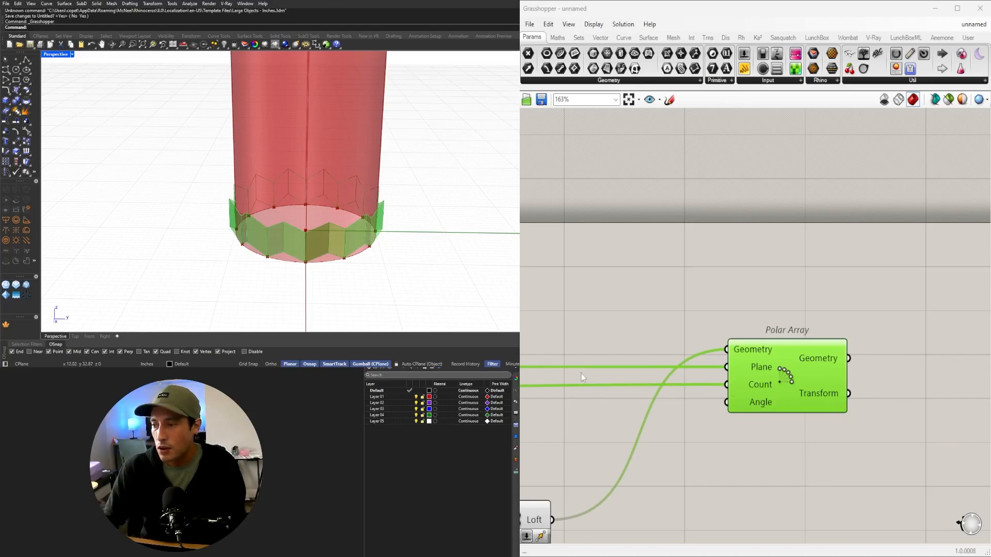
right_click_drag(261, 229, 367, 229)
scroll(742, 334, "down", 1)
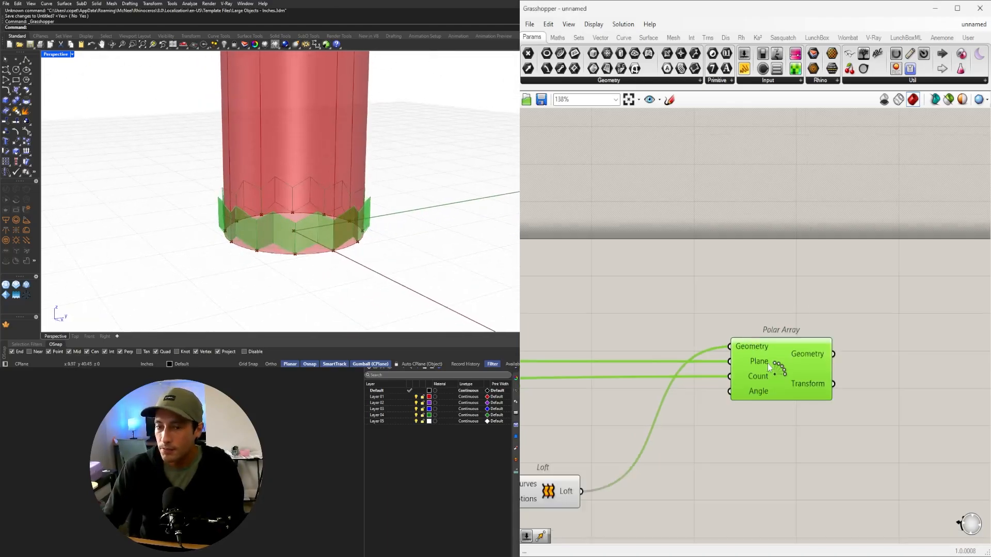
right_click_drag(767, 363, 856, 393)
scroll(850, 409, "down", 2)
scroll(856, 393, "down", 1)
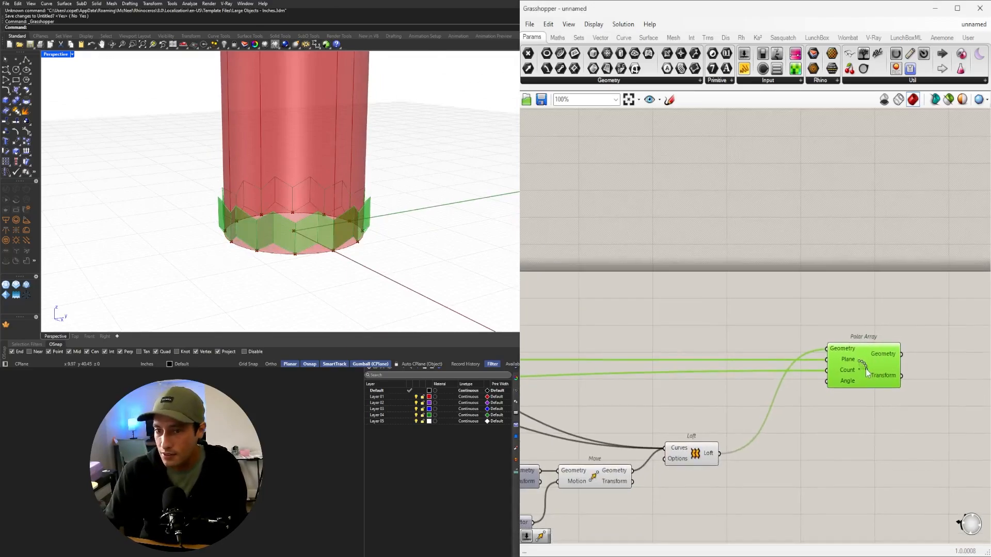
right_click_drag(392, 222, 367, 214)
scroll(783, 370, "down", 2)
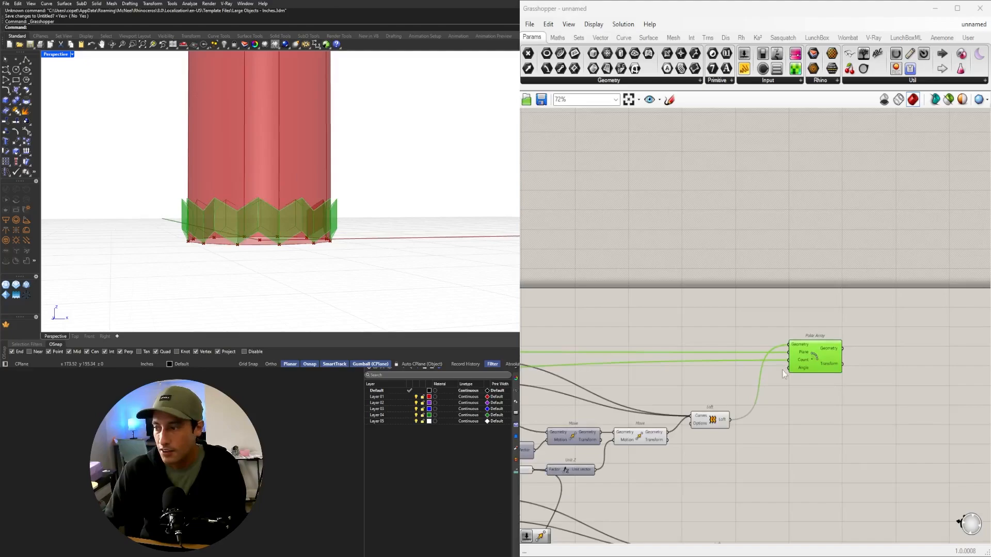
Duplicate the Polar Array directly below the original and connect the second Loft's output to the copy's Geometry input
right_click_drag(782, 370, 896, 352)
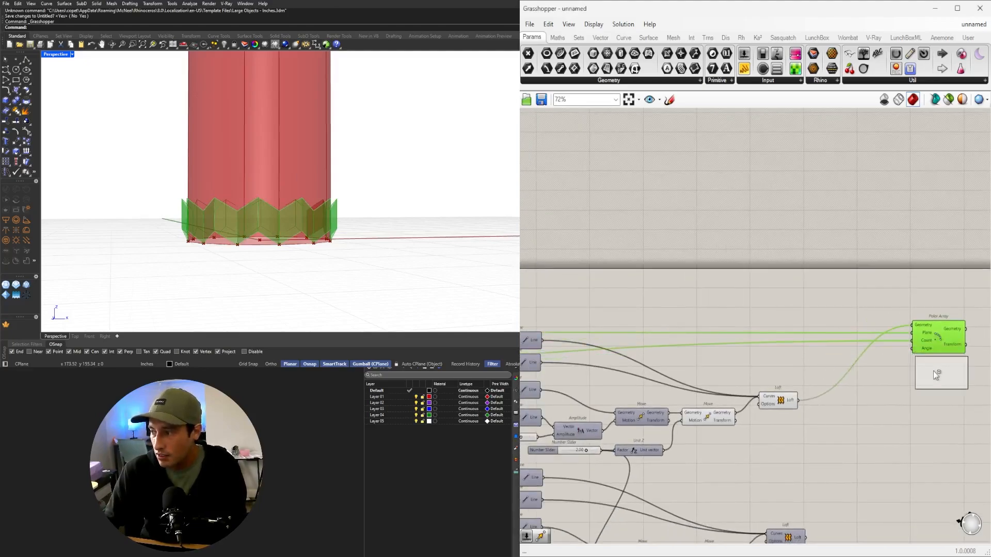
left_click(931, 372)
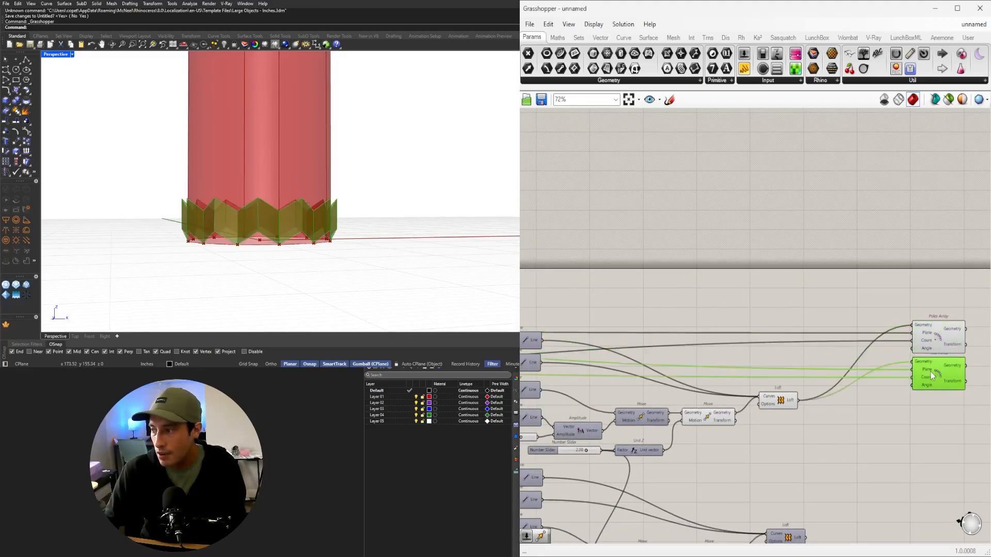
right_click_drag(866, 447, 795, 399)
left_click_drag(845, 333, 847, 318)
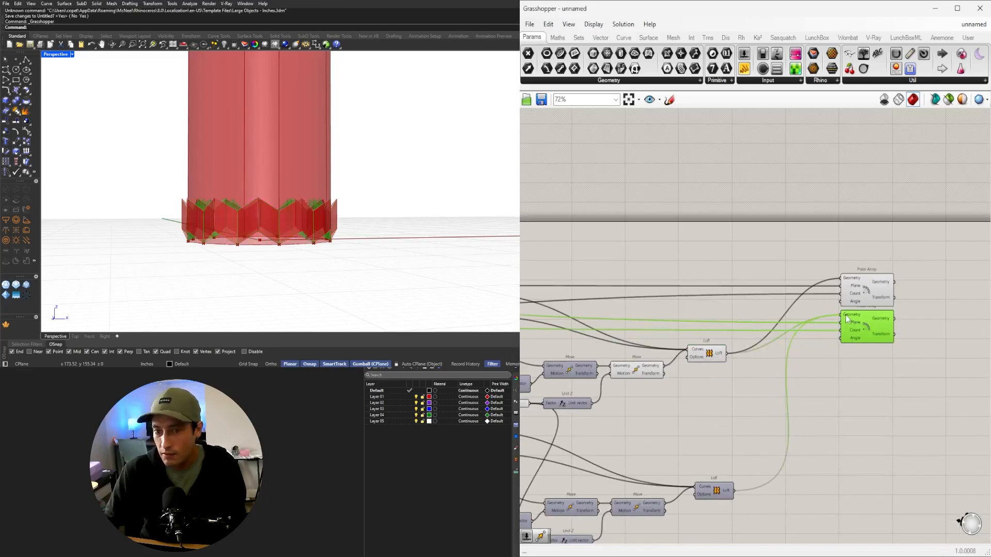
Highlight both Polar Arrays and examine how the inner and outer panel rings fit together around the base circle
mouse_move(269, 226)
right_mouse_down()
mouse_move(276, 258)
mouse_move(280, 185)
mouse_move(283, 207)
mouse_move(296, 187)
mouse_move(320, 210)
mouse_move(267, 210)
right_mouse_up()
scroll(277, 232, "up", 7)
scroll(845, 335, "down", 2)
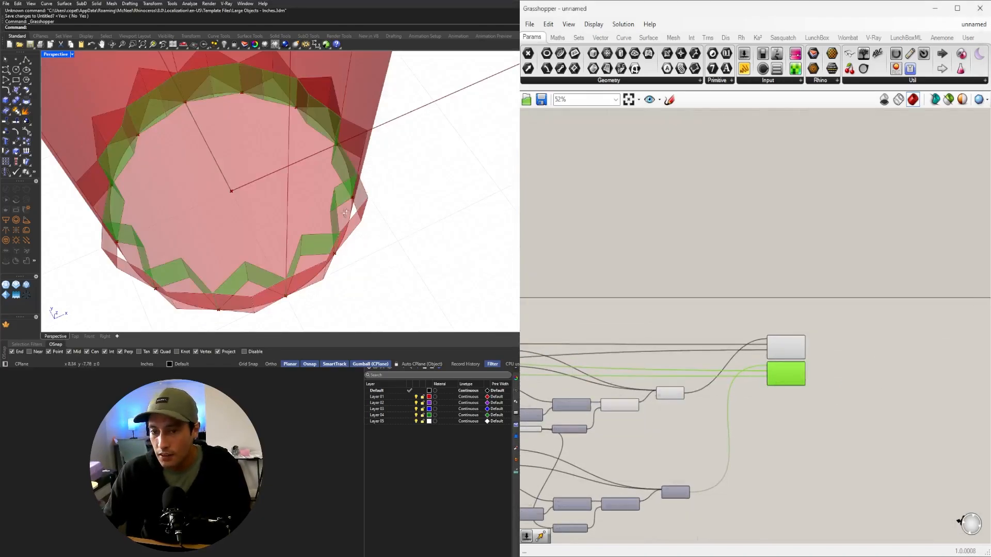
right_click_drag(345, 213, 331, 192)
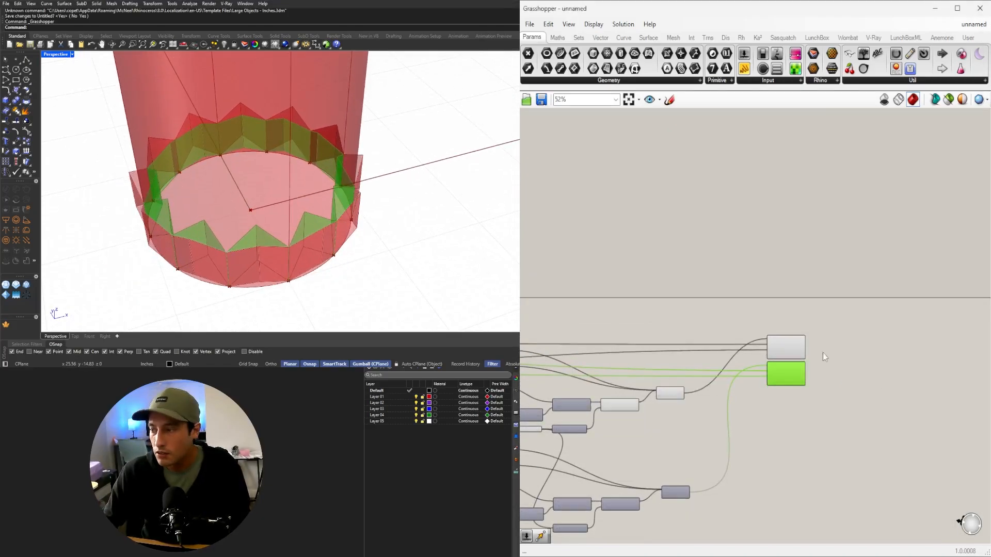
scroll(831, 360, "up", 2)
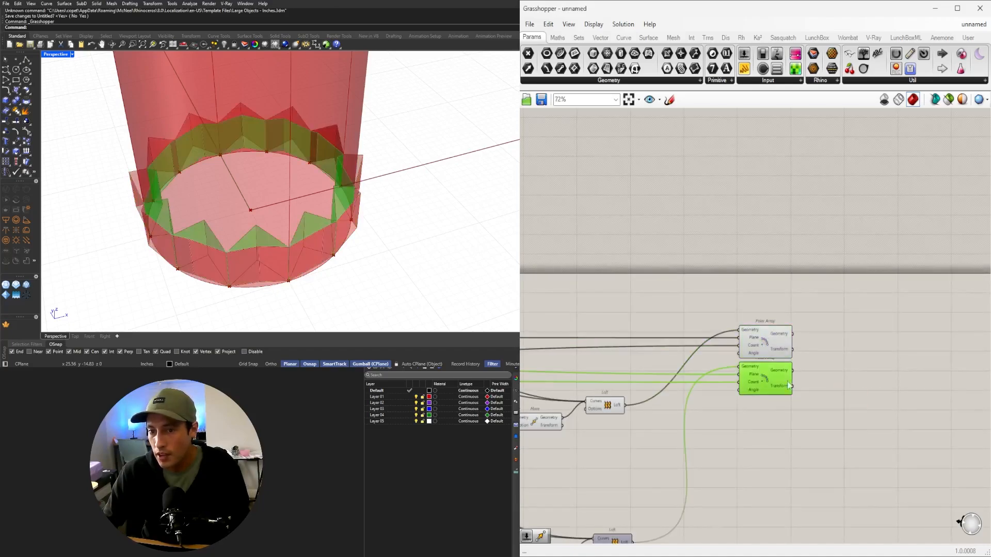
left_click(754, 355, "shift")
right_click_drag(351, 243, 349, 208)
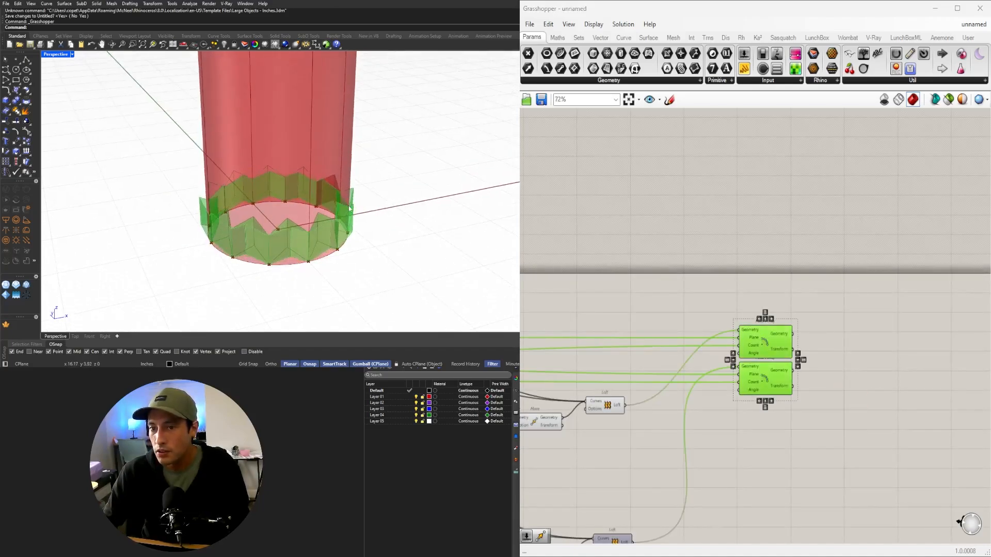
left_click(897, 363)
Move both Polar Arrays farther away from the two Lofts
left_click(759, 333)
right_click_drag(712, 434, 889, 361)
scroll(790, 351, "down", 2)
scroll(733, 369, "up", 3)
left_click(831, 311)
right_click_drag(320, 258, 343, 271)
scroll(332, 271, "up", 3)
scroll(876, 343, "up", 1)
right_click_drag(975, 351, 839, 350)
scroll(876, 343, "down", 1)
left_click_drag(938, 361, 910, 243)
Highlight the original Loft and examine its single folded panel on the column's base
left_click(667, 309)
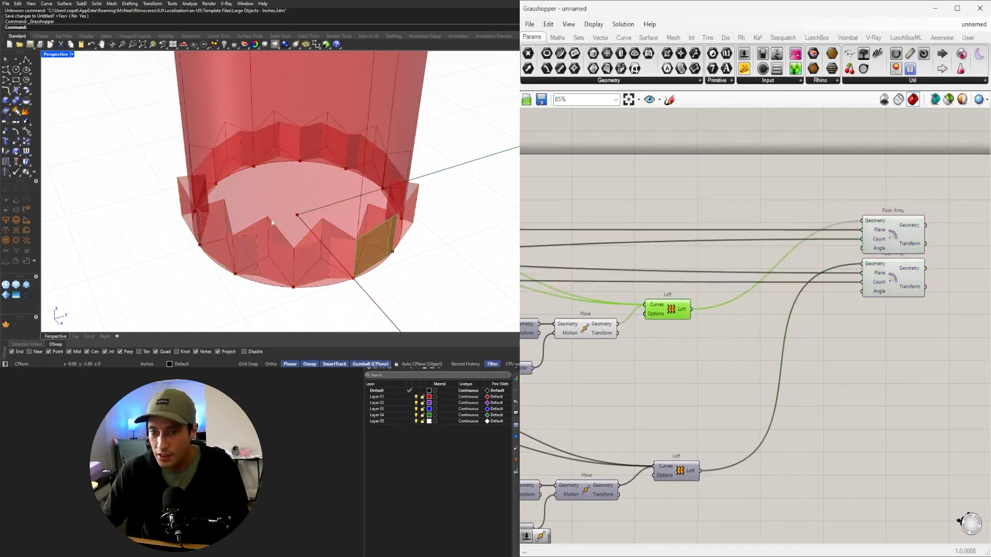
right_click_drag(289, 227, 269, 238)
mouse_move(338, 279)
right_mouse_down()
mouse_move(325, 270)
mouse_move(332, 221)
mouse_move(336, 273)
right_mouse_up()
right_click_drag(710, 368, 895, 364)
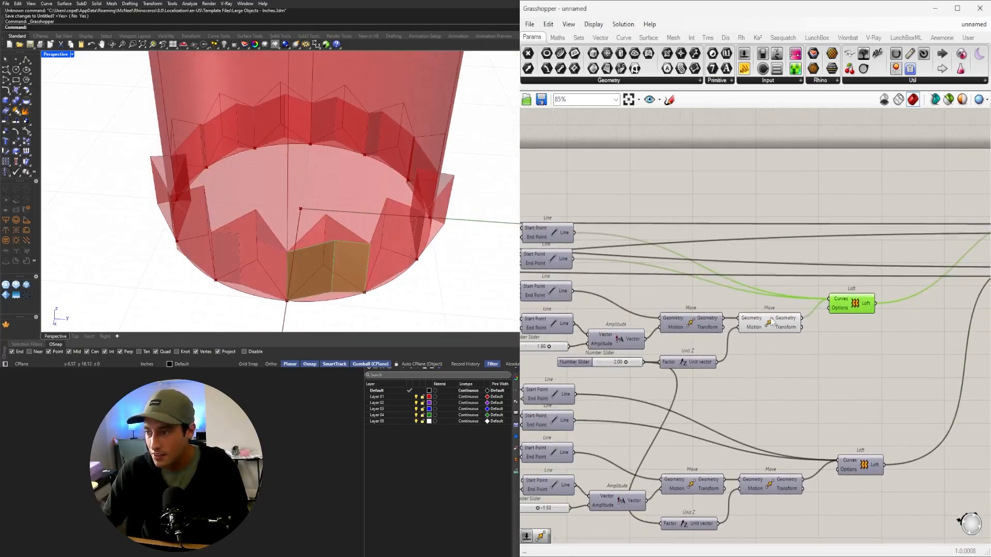
right_click_drag(773, 322, 854, 325)
Turn on the preview of the Line that feeds the first Amplitude's Vector input
left_click(859, 327)
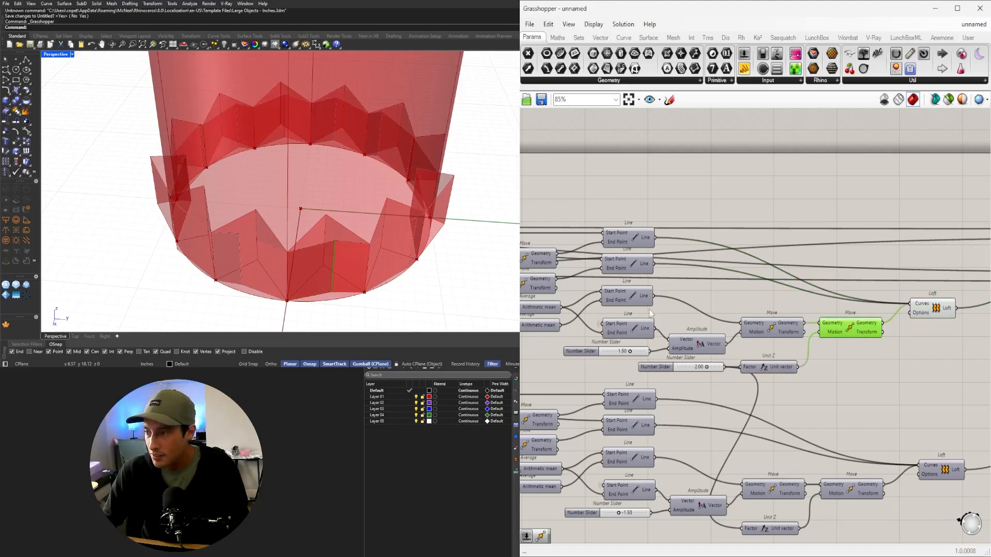
left_click(632, 297)
scroll(631, 297, "up", 1)
left_click(635, 338)
middle_click(634, 338)
left_click(651, 315)
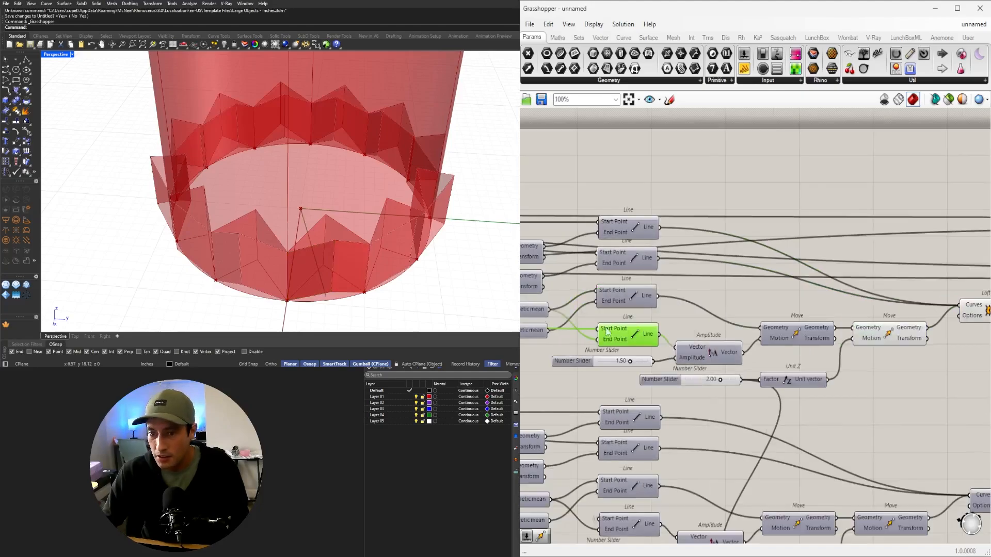
mouse_move(331, 235)
right_mouse_down()
mouse_move(330, 284)
mouse_move(328, 225)
right_mouse_up()
Add an Extrude component and place it just beyond the original Loft
right_click_drag(954, 369, 847, 361)
scroll(724, 349, "down", 2)
double_click(847, 361)
type("extr")
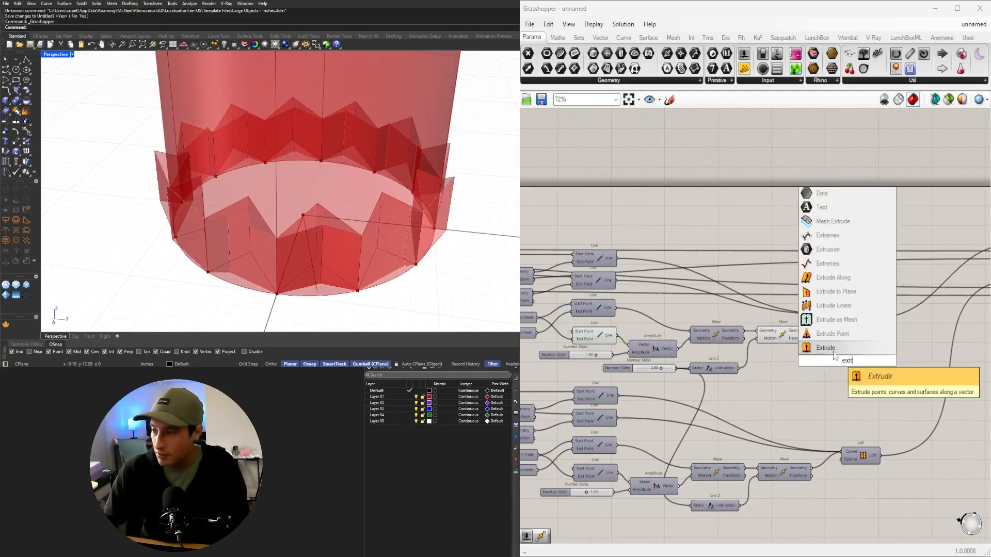
left_click(833, 351)
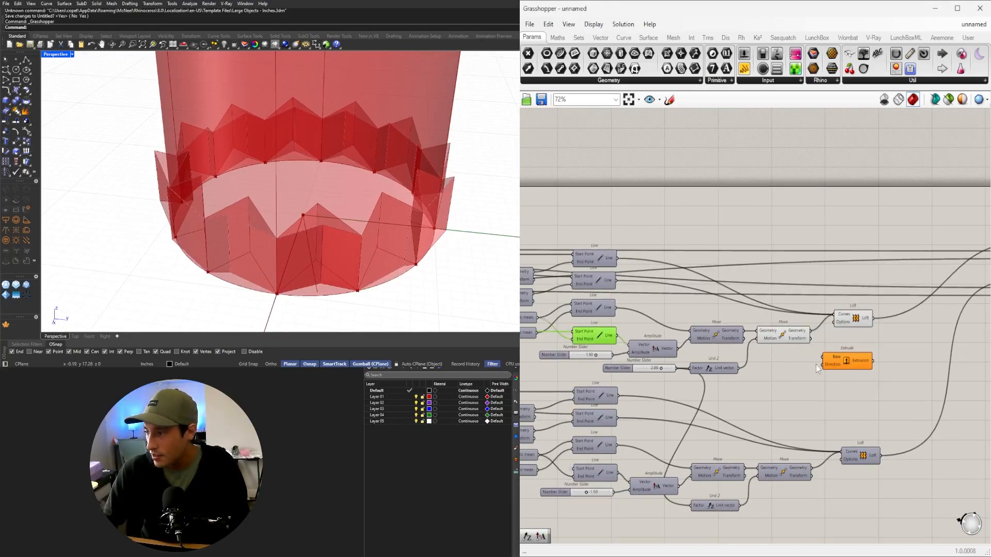
left_click_drag(852, 362, 901, 355)
Duplicate the first Amplitude with its 1.50 slider near the Extrude and connect the copy's Vector output to the Extrude's Direction input
left_click(600, 337, "shift")
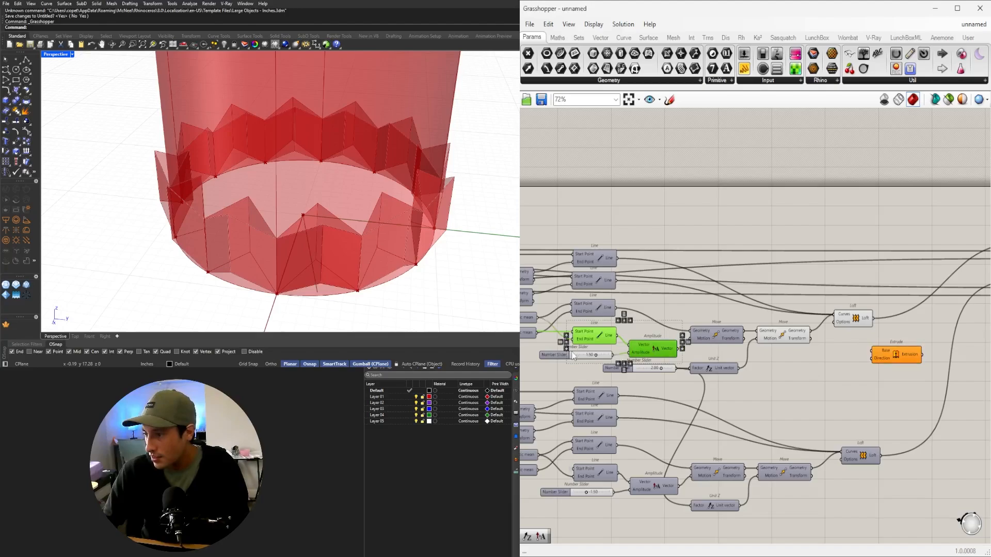
left_click(564, 354, "shift")
left_click(649, 344)
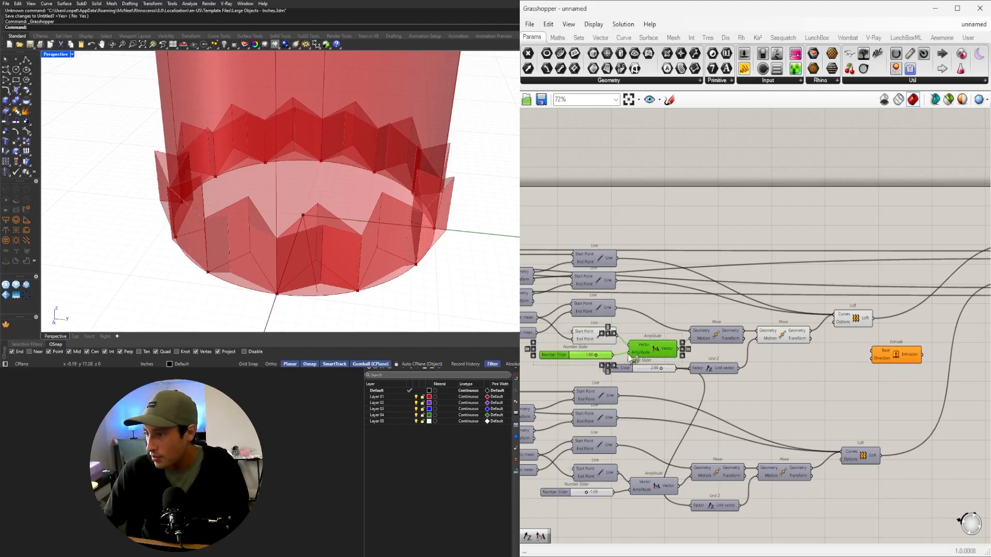
left_click_drag(666, 357, 883, 350)
scroll(845, 390, "up", 3)
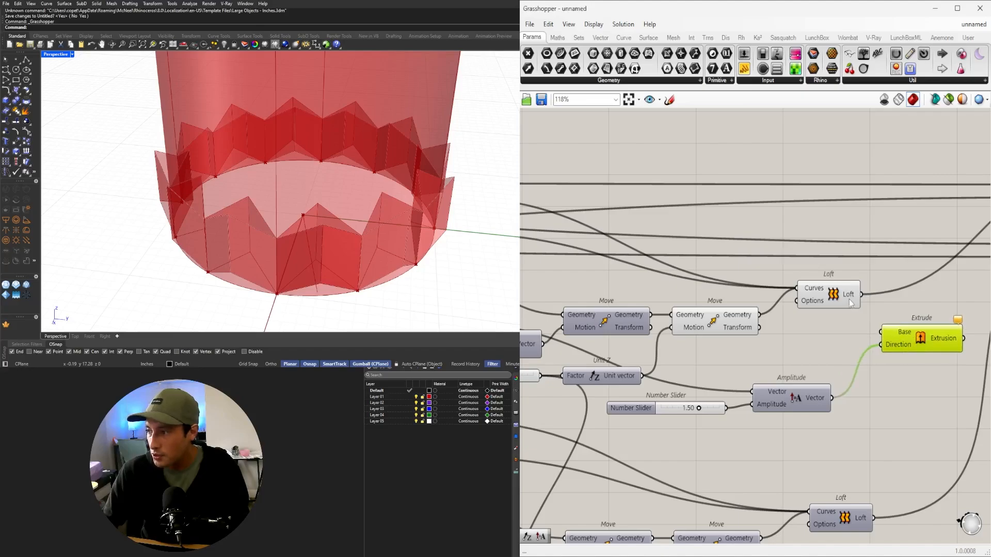
Connect the original Loft's output to the Extrude's Base input
right_click_drag(847, 303, 814, 309)
left_click_drag(849, 335, 848, 339)
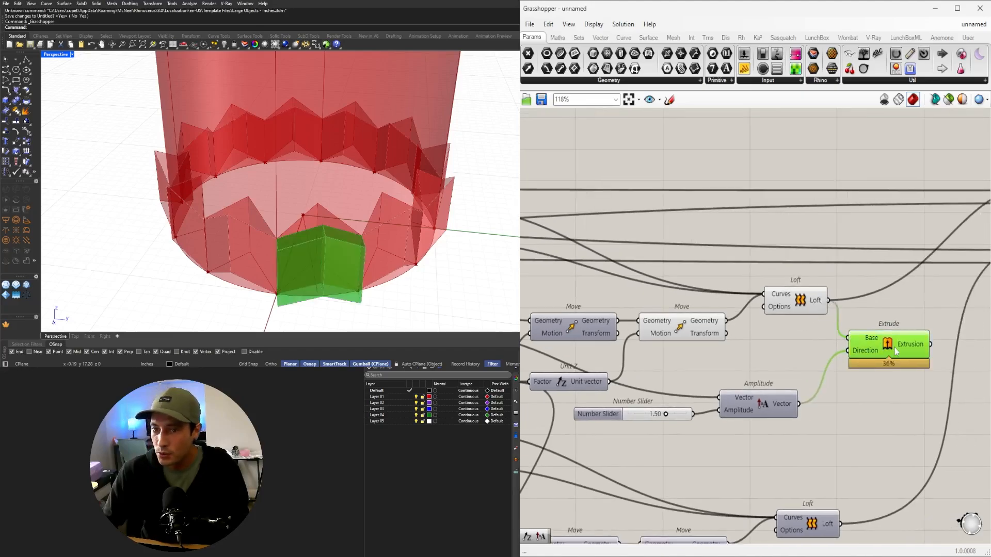
right_click_drag(351, 176, 351, 219)
Set the copied Amplitude slider's minimum to 0 and its value to 0.46 to thin the extruded panel
right_click_drag(756, 374, 785, 368)
scroll(754, 380, "up", 5)
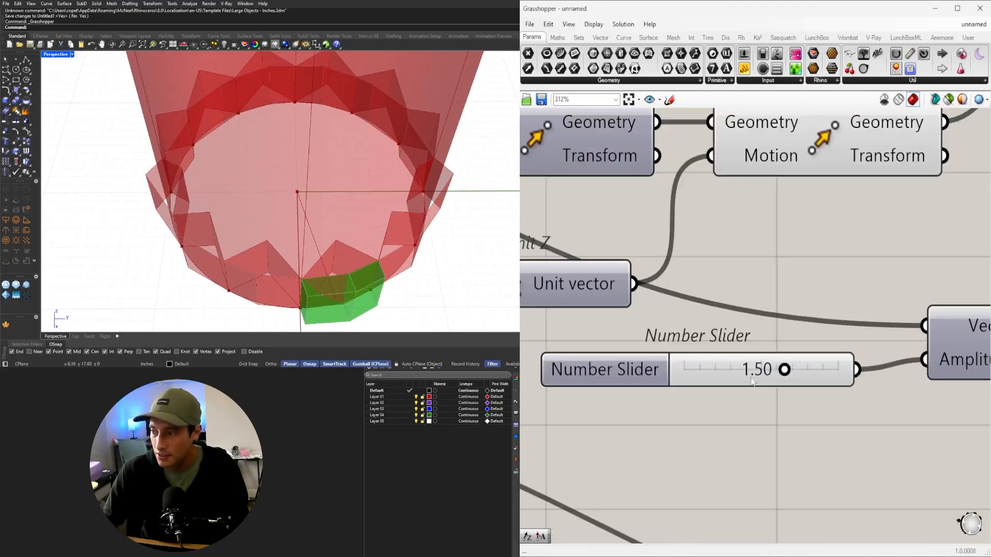
mouse_move(785, 370)
left_mouse_down()
mouse_move(756, 370)
mouse_move(779, 370)
left_mouse_up()
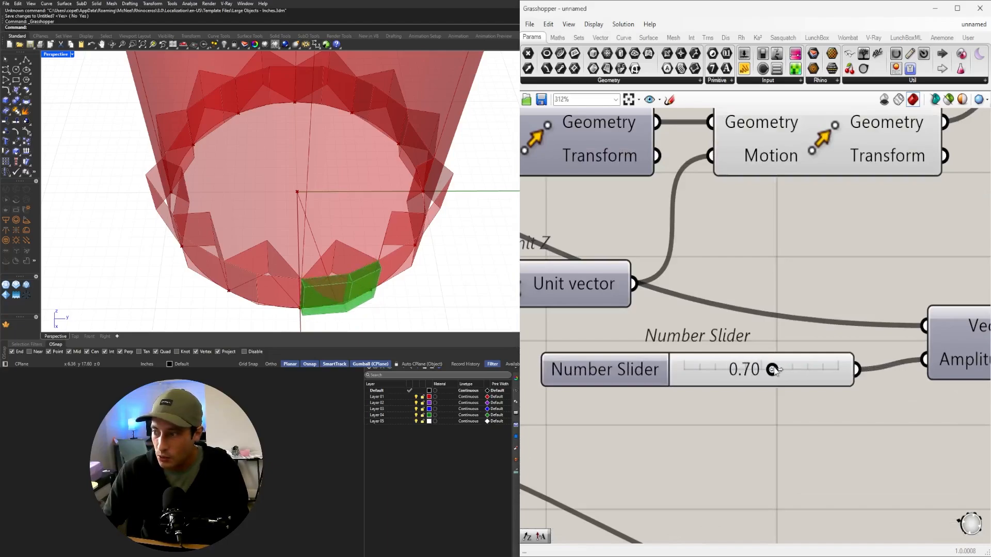
double_click(641, 370)
double_click(680, 388)
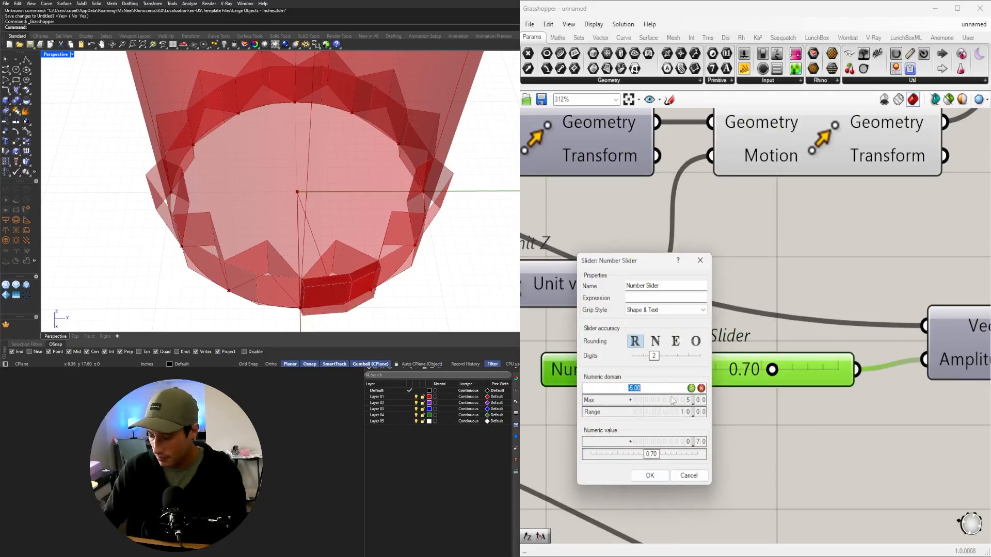
type("0")
left_click(650, 475)
mouse_move(704, 371)
left_mouse_down()
mouse_move(717, 371)
mouse_move(702, 370)
left_mouse_up()
scroll(853, 395, "down", 5)
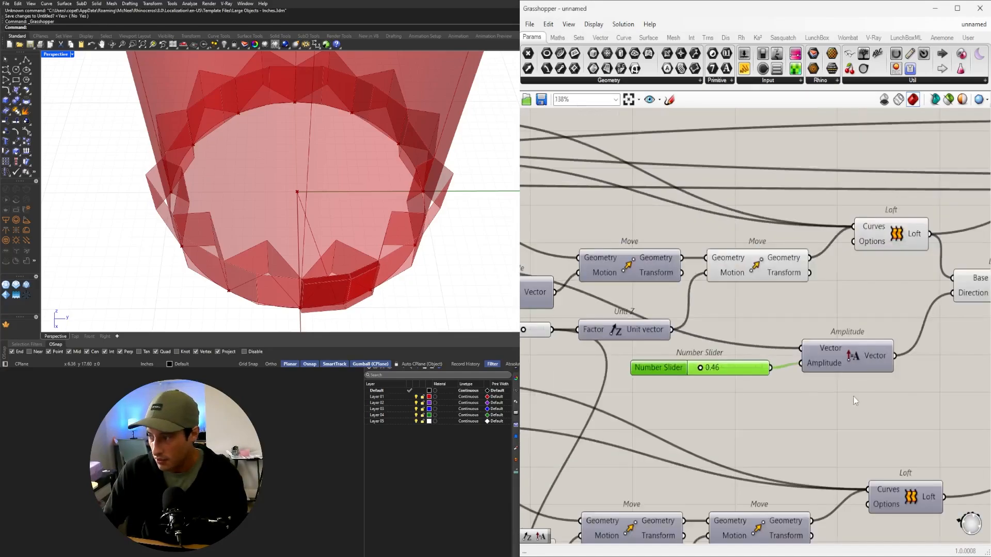
Align the Extrude with the original Loft and connect its Extrusion output to the first Polar Array's Geometry input in place of the Loft
left_click(857, 311)
scroll(862, 310, "down", 3)
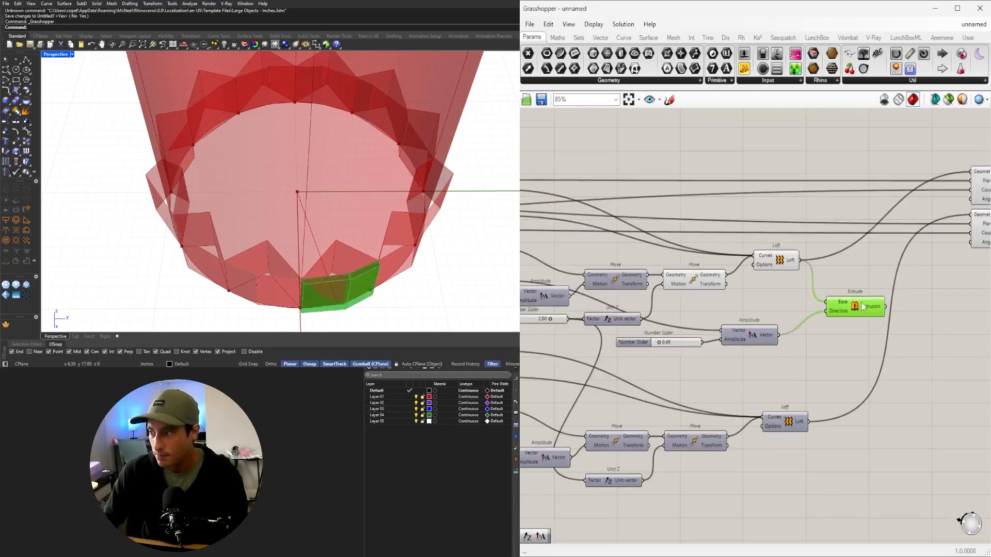
left_click_drag(861, 309, 854, 279)
right_click_drag(872, 279, 757, 308)
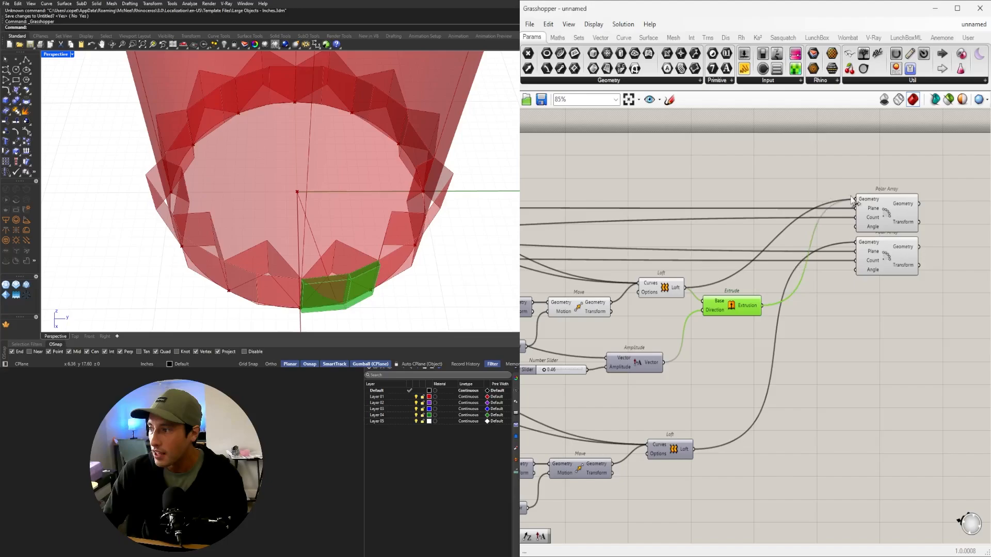
left_click_drag(852, 199, 854, 199)
left_click(712, 237)
right_click_drag(304, 242, 343, 235)
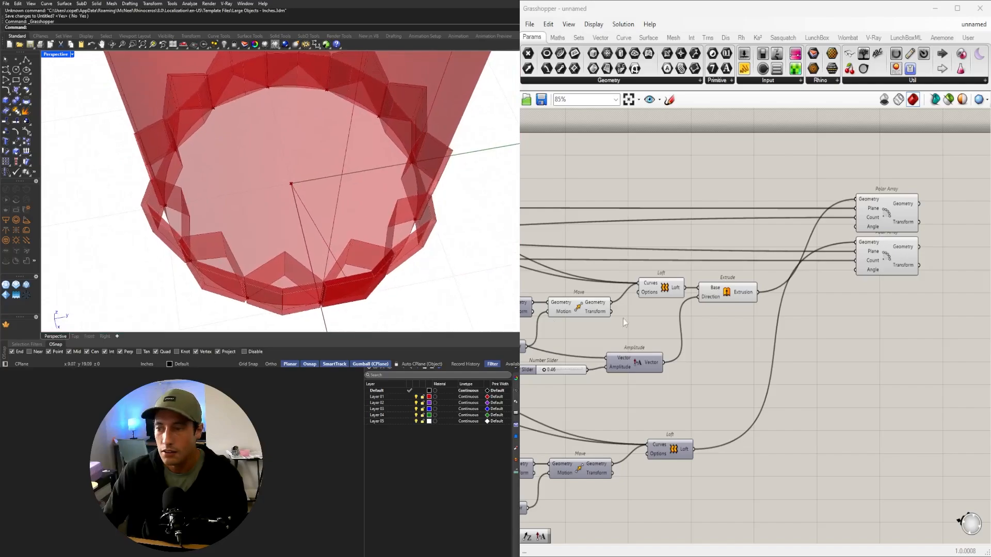
right_click_drag(356, 315, 340, 240)
scroll(269, 283, "down", 4)
scroll(901, 265, "down", 2)
Duplicate the Extrude below the original and connect the second Loft's output to the copy's Base input
right_click_drag(901, 265, 932, 279)
scroll(899, 315, "up", 2)
scroll(795, 343, "down", 2)
right_click_drag(795, 343, 783, 369)
scroll(764, 333, "up", 2)
left_click_drag(761, 331, 746, 360)
left_click(825, 380)
Move both Extrudes and both Polar Arrays together farther away from the Lofts
right_click_drag(876, 400, 765, 410)
left_click_drag(922, 434, 671, 243)
left_click_drag(664, 345, 743, 345)
left_click(721, 322)
Highlight the two Extrudes in turn and examine how the thickened inner and outer panels meet
scroll(722, 347, "up", 3)
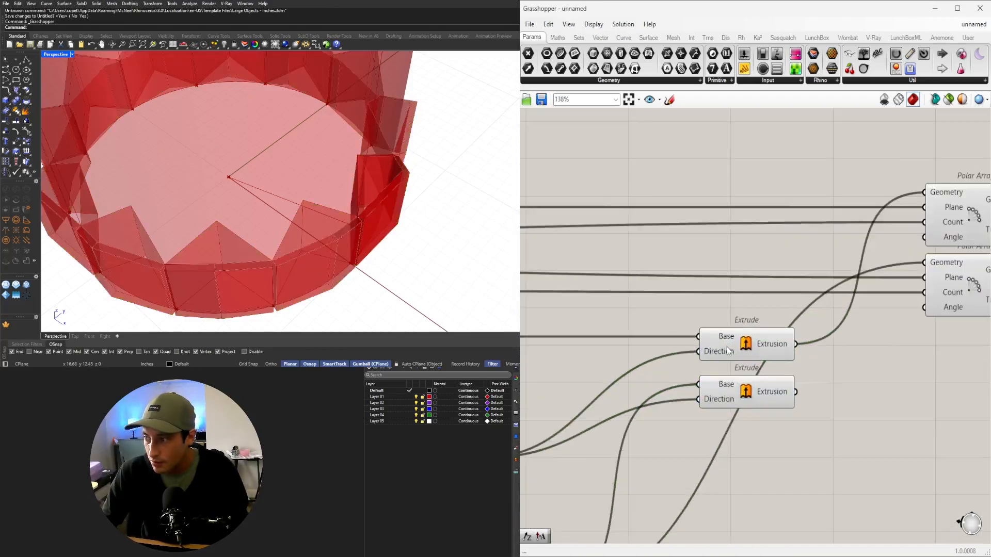
left_click(721, 349)
right_click_drag(423, 215, 361, 273)
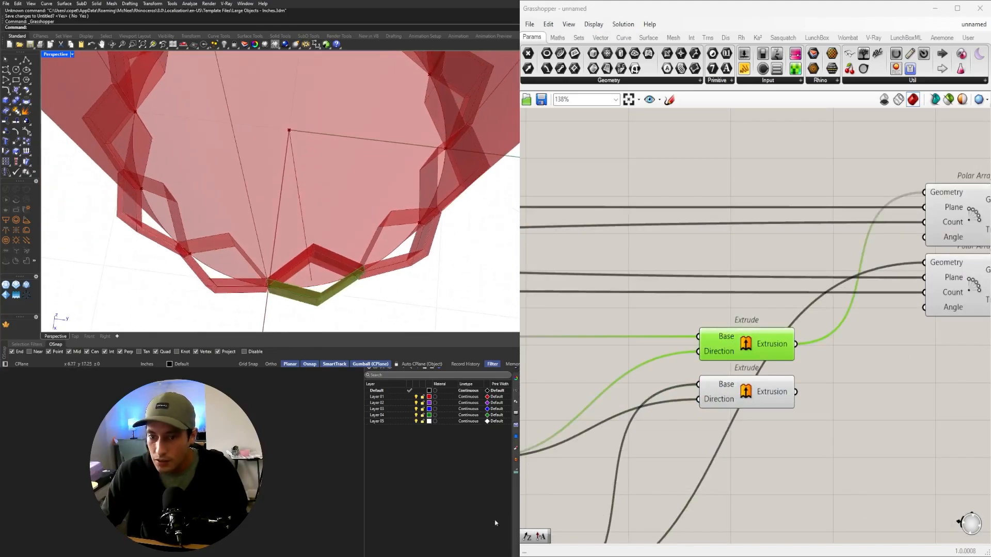
left_click(742, 401, "shift")
right_click_drag(494, 257, 511, 227)
scroll(758, 465, "down", 2)
right_click_drag(759, 465, 809, 386)
left_click(902, 370)
left_click(783, 315)
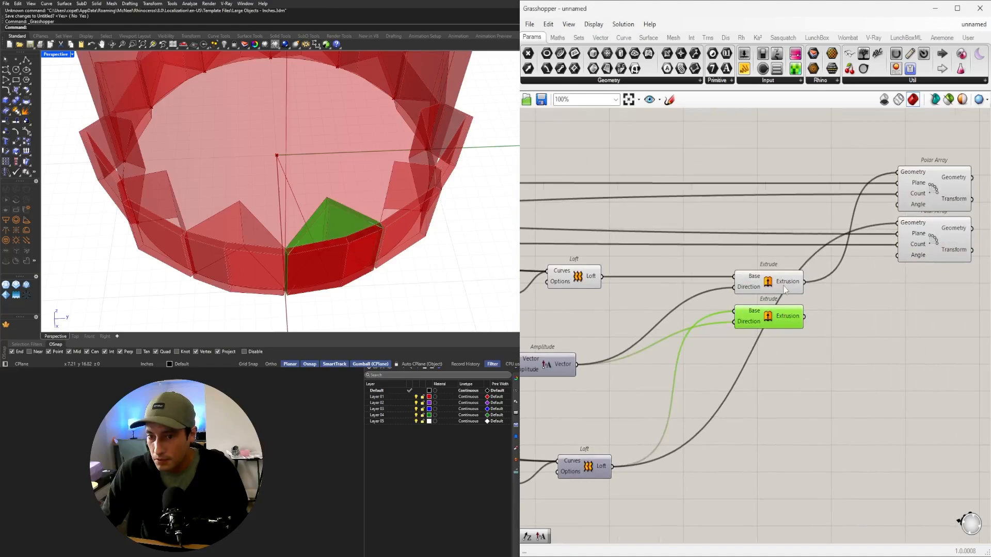
left_click(784, 287, "shift")
mouse_move(374, 209)
right_mouse_down()
mouse_move(350, 251)
mouse_move(389, 198)
right_mouse_up()
left_click(709, 353)
Connect the lower Extrude's Extrusion output to the second Polar Array's Geometry input in place of the second Loft
right_click_drag(947, 352, 771, 397)
scroll(770, 397, "down", 1)
left_click_drag(809, 373, 816, 269)
left_click(852, 309)
mouse_move(816, 305)
left_mouse_down()
mouse_move(816, 328)
mouse_move(816, 305)
left_mouse_up()
left_click(658, 354)
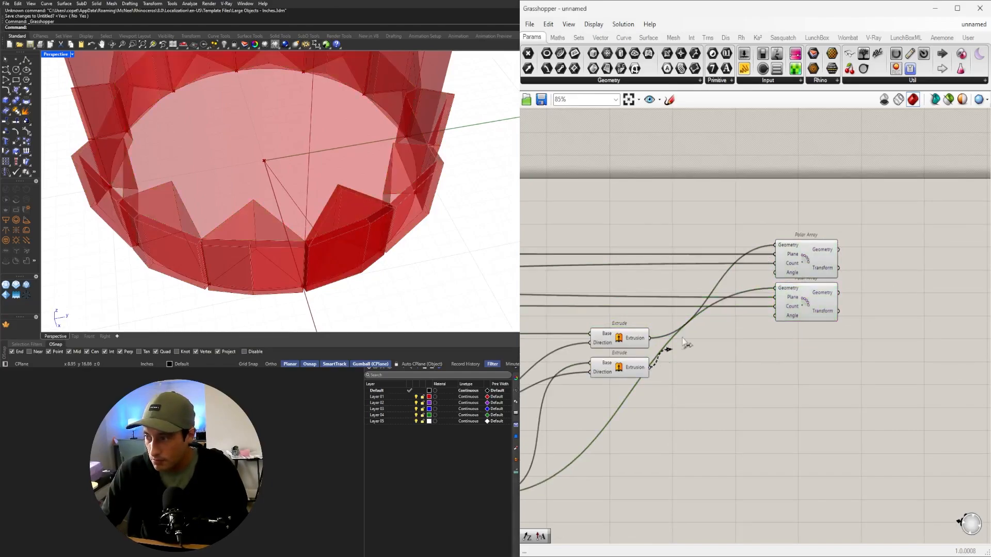
right_click_drag(351, 171, 393, 227)
scroll(786, 287, "down", 1)
left_click(787, 289)
scroll(795, 297, "up", 2)
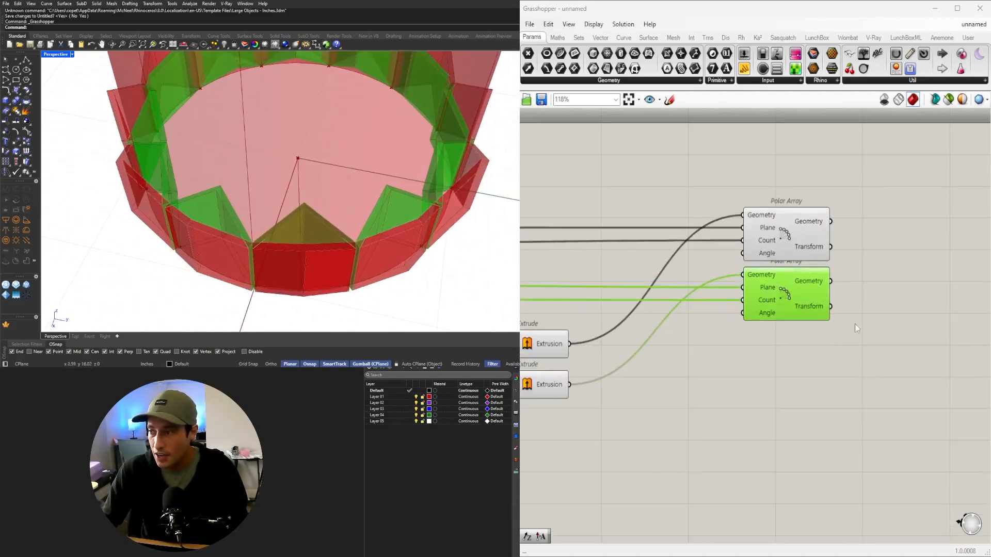
Add a Move component beside the Polar Arrays and connect the second Polar Array's Geometry output to its Geometry input
right_click_drag(915, 355, 852, 381)
double_click(852, 381)
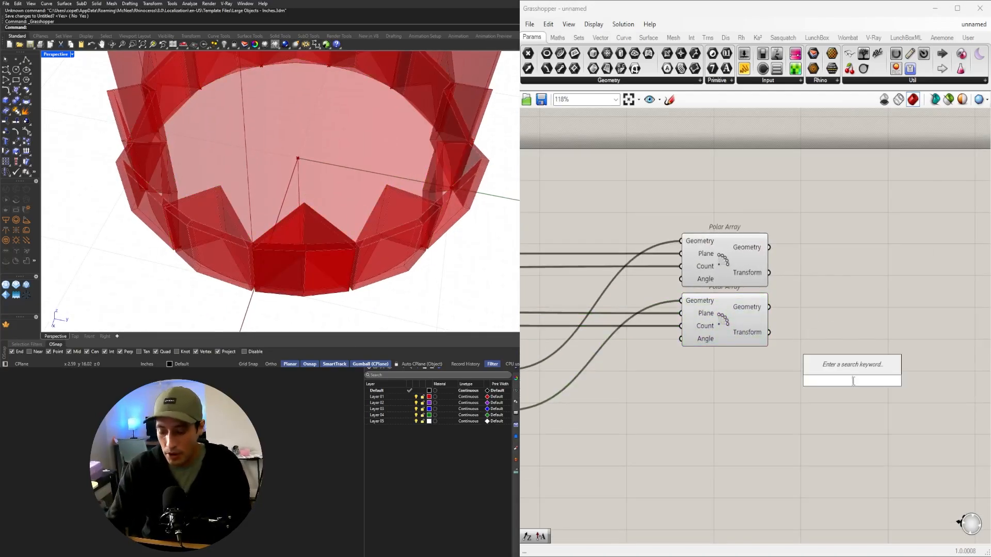
type("move")
key("Return")
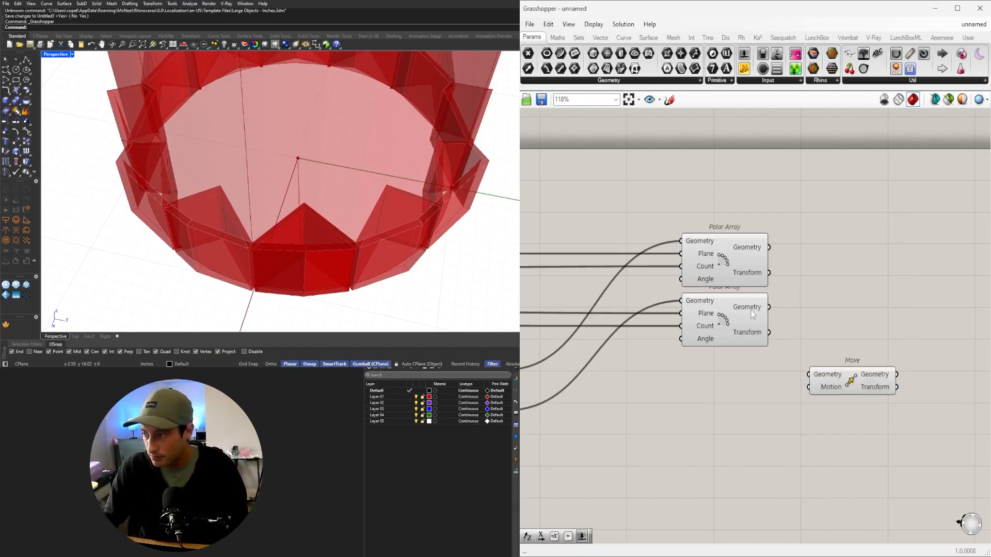
left_click(754, 315)
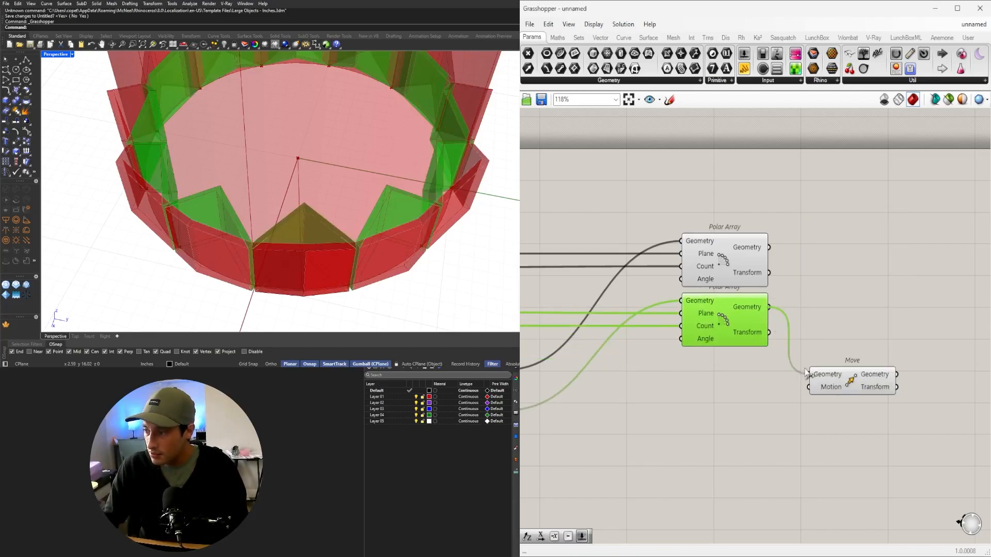
left_click_drag(806, 373, 809, 374)
left_click_drag(834, 387, 825, 348)
Add a Unit Z component below the second Polar Array and connect its Unit vector output to the Move's Motion input
double_click(718, 371)
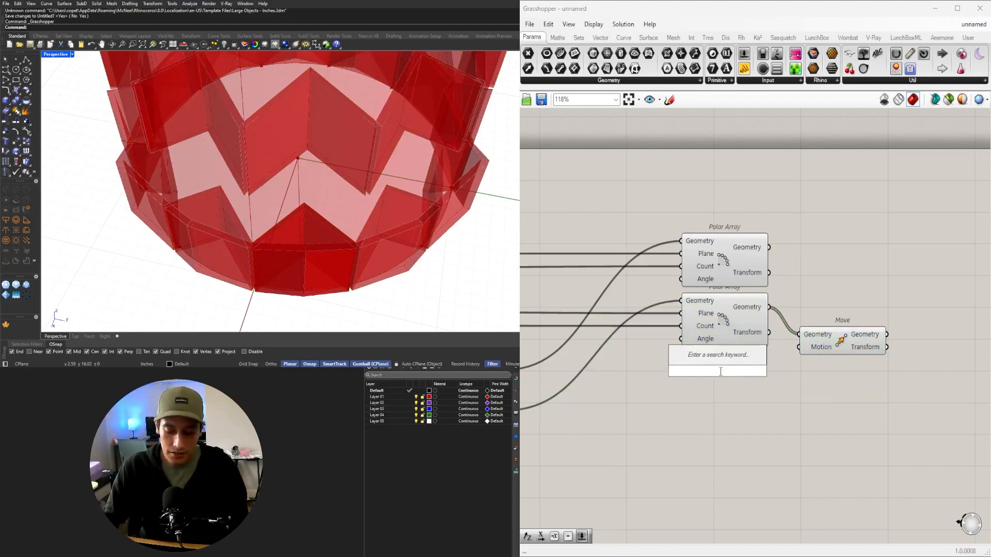
type("z")
left_click(733, 360)
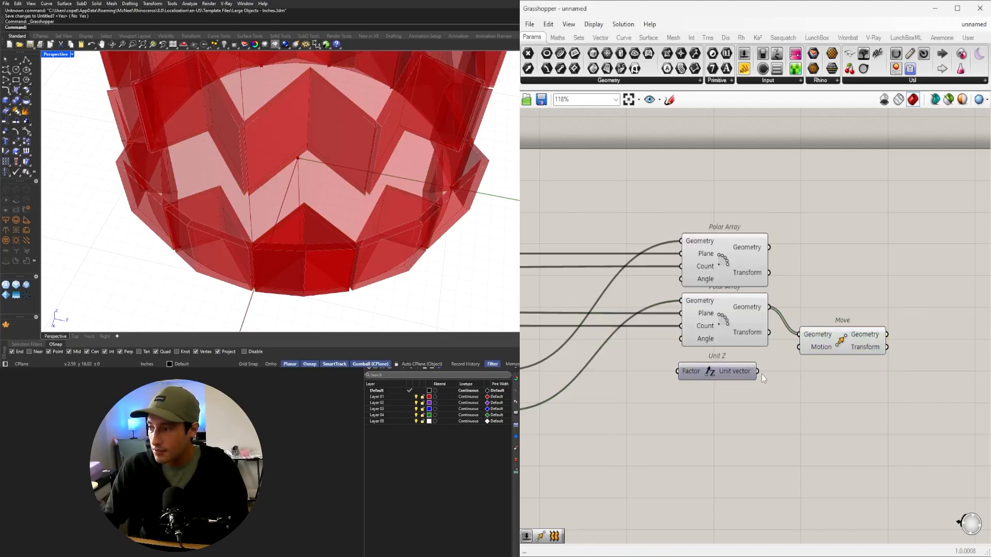
left_click_drag(758, 371, 799, 347)
left_click(808, 355)
left_click(711, 370)
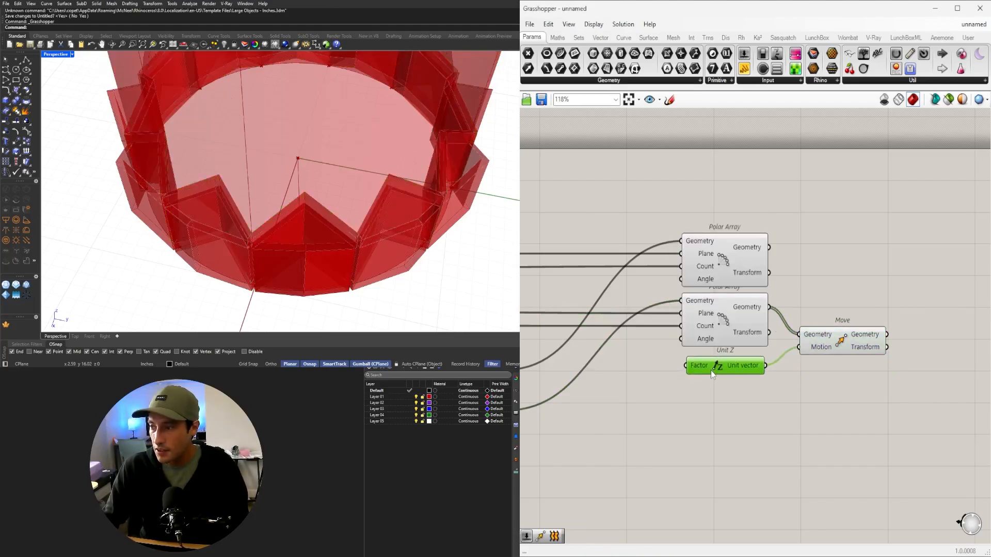
Set the panel-height slider to 5.2 and connect it to the new Unit Z's Factor input
scroll(702, 380, "down", 4)
right_click_drag(696, 387, 855, 372)
scroll(836, 372, "down", 2)
scroll(798, 374, "up", 5)
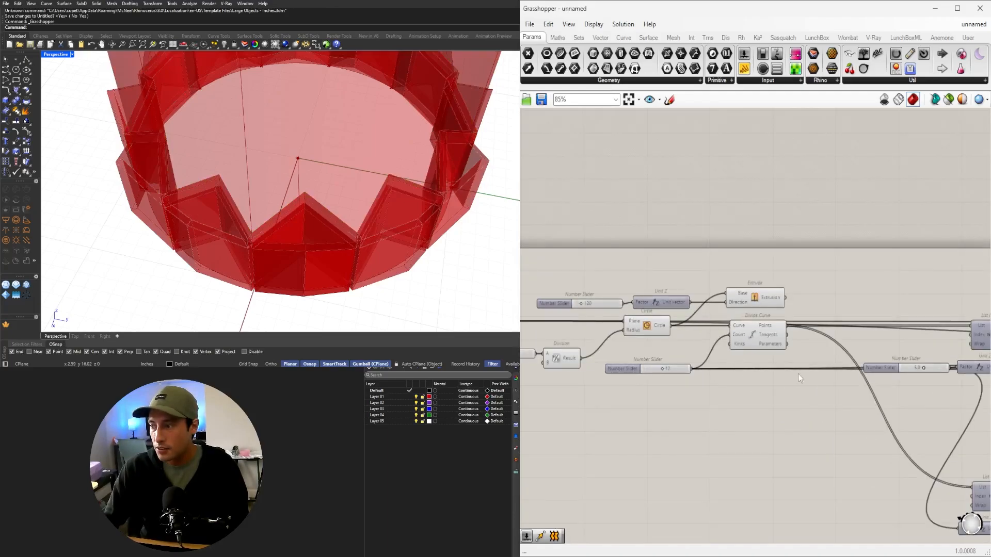
left_click(628, 304)
scroll(611, 302, "up", 3)
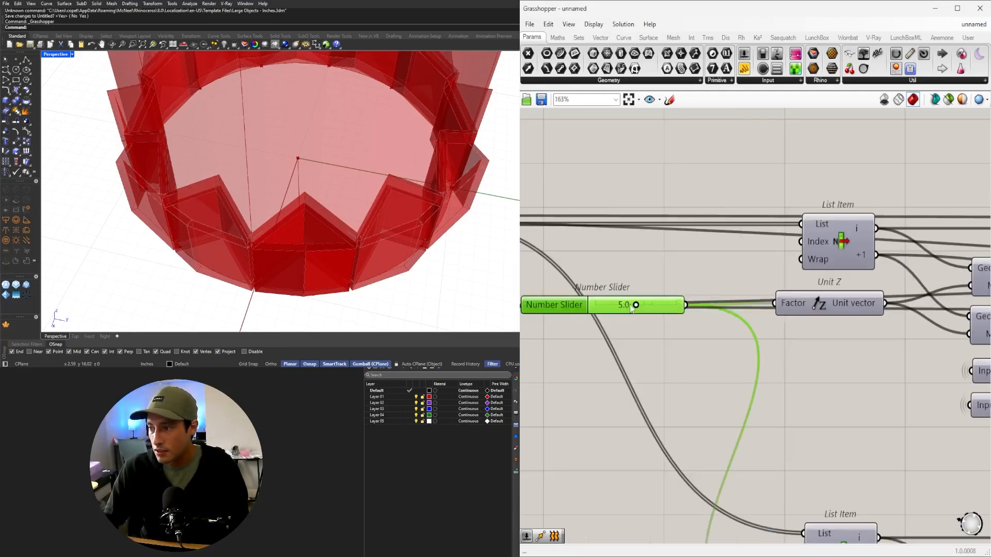
left_click_drag(633, 305, 638, 306)
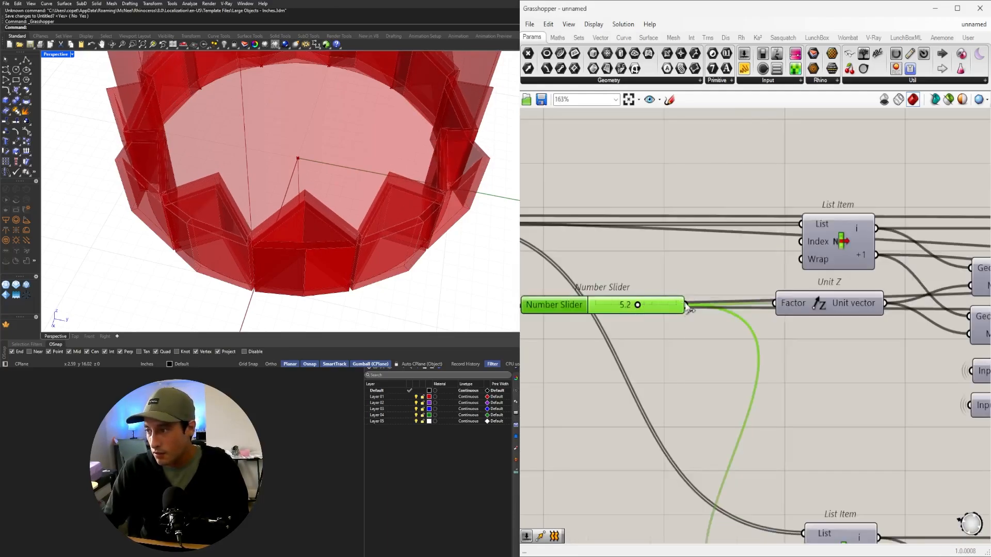
scroll(689, 307, "down", 4)
scroll(924, 318, "up", 4)
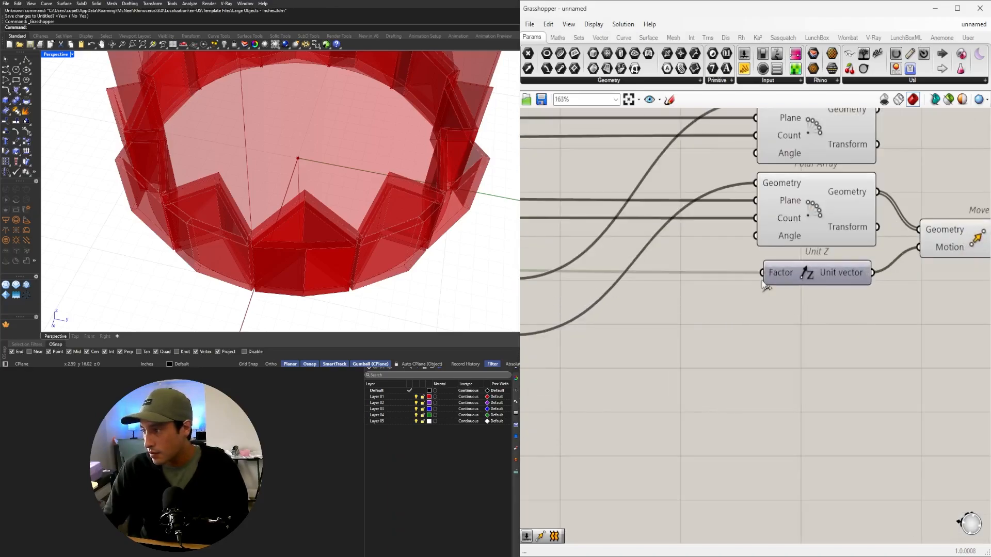
left_click_drag(763, 281, 762, 274)
scroll(342, 221, "down", 2)
right_click_drag(375, 170, 404, 172)
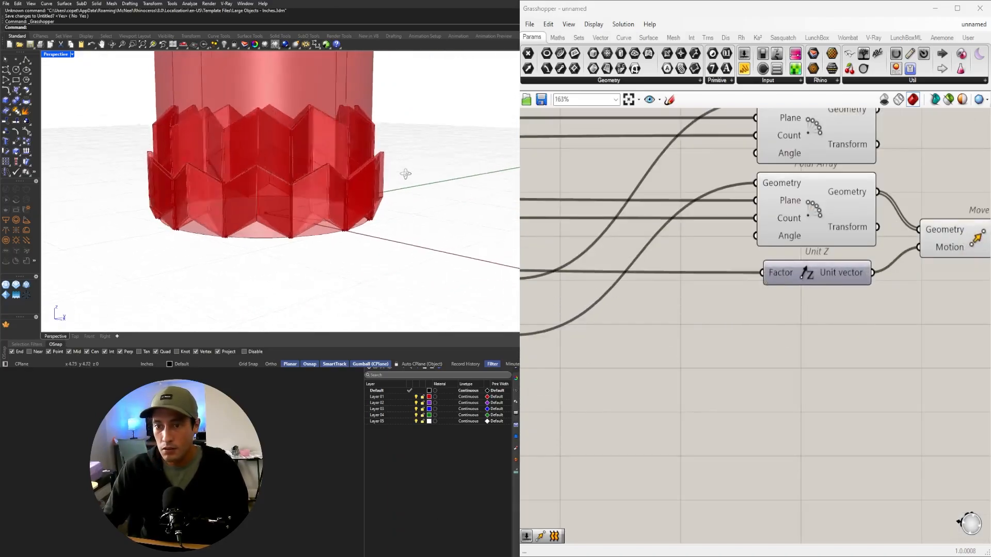
Turn off the preview of the second Polar Array
scroll(705, 300, "down", 3)
left_click(812, 306)
middle_click(812, 310)
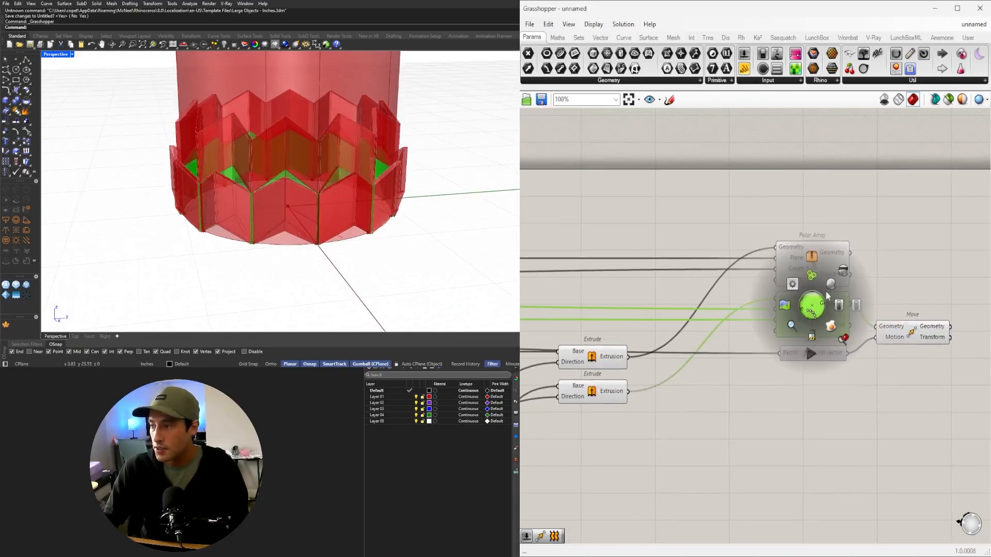
left_click(831, 283)
right_click_drag(375, 178, 325, 161)
scroll(658, 357, "down", 1)
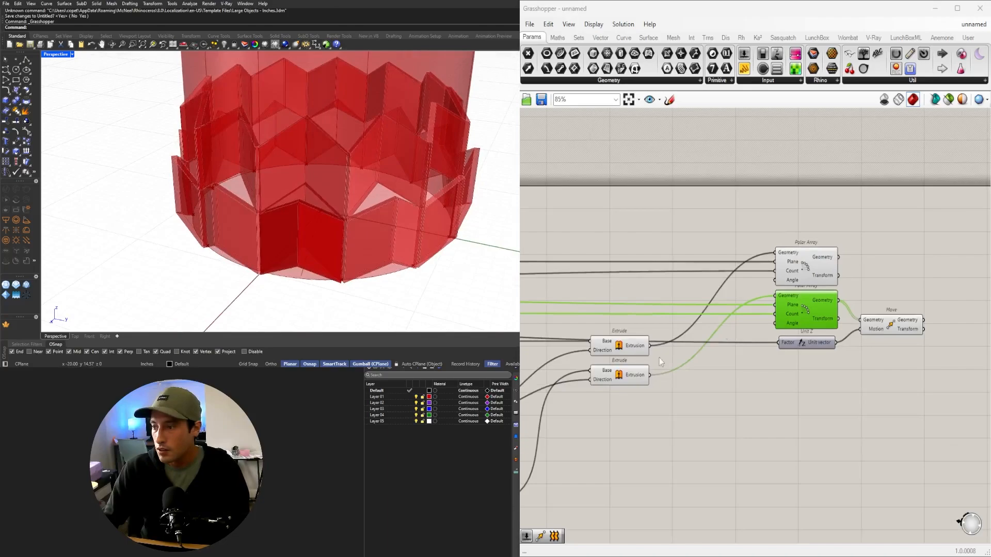
Turn off the preview of all the panel-building components upstream of the Polar Arrays, including both Extrudes
right_click_drag(659, 357, 853, 387)
left_click_drag(867, 456, 774, 331)
scroll(755, 321, "down", 4)
right_click_drag(755, 321, 807, 348)
left_click_drag(809, 392, 911, 427)
left_click_drag(910, 426, 593, 237)
key("space")
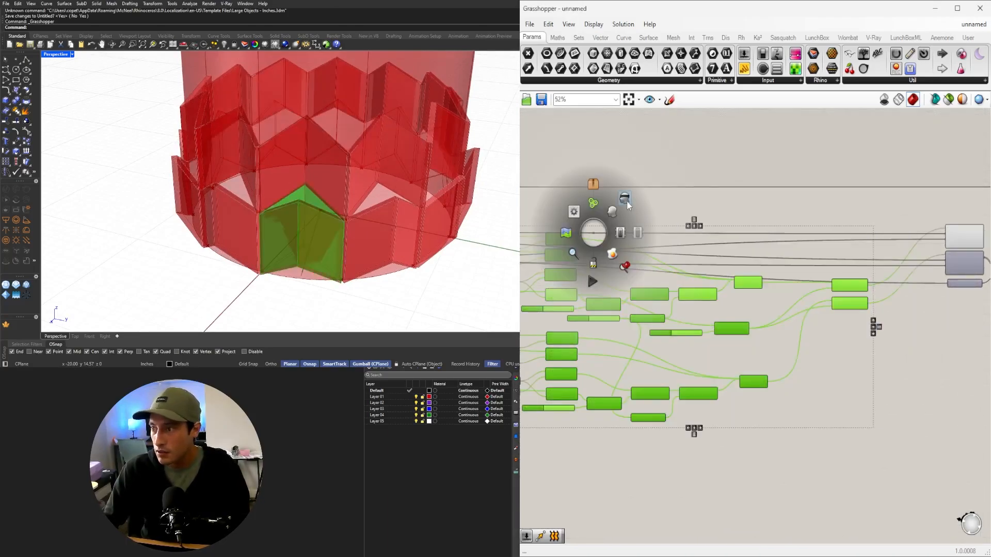
left_click(627, 199)
Set the slider feeding the extrusion-thickness Amplitude to 1.19
right_click_drag(361, 181, 392, 222)
scroll(914, 430, "down", 2)
scroll(728, 383, "up", 5)
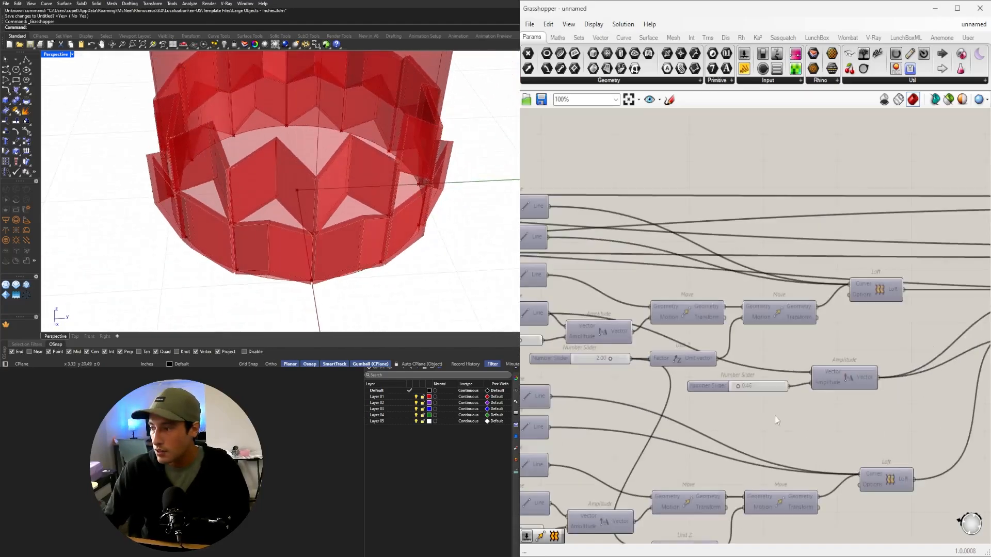
left_click_drag(719, 371, 732, 372)
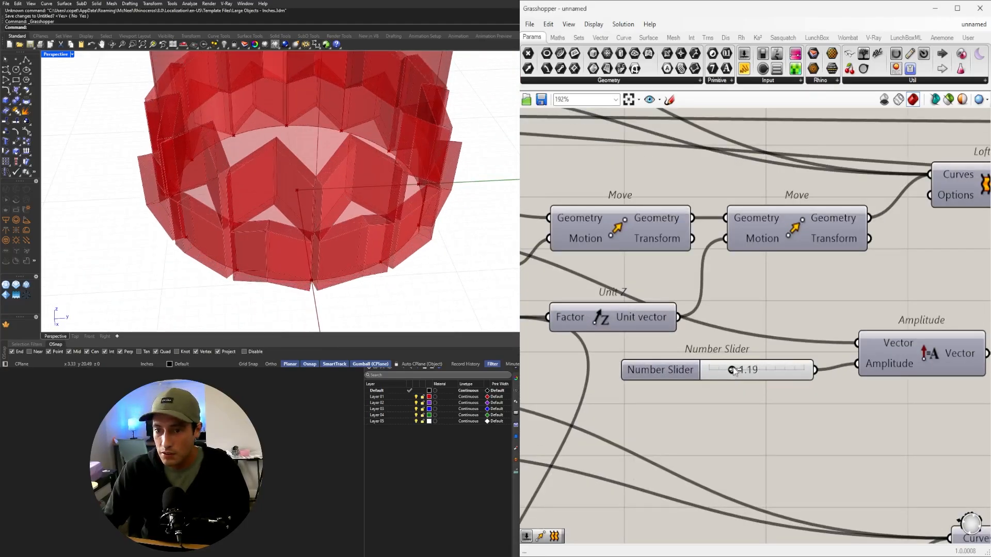
Set the lower panel's Amplitude slider to -0.77 and move it farther away from its Amplitude component
scroll(749, 341, "down", 3)
right_click_drag(595, 335, 768, 332)
scroll(746, 451, "up", 4)
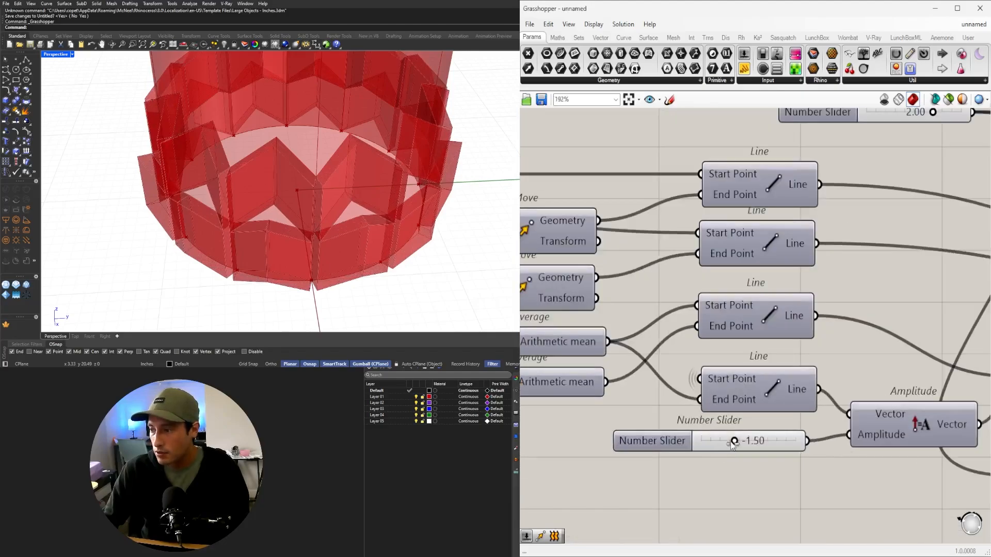
left_click_drag(733, 443, 724, 442)
scroll(750, 437, "down", 3)
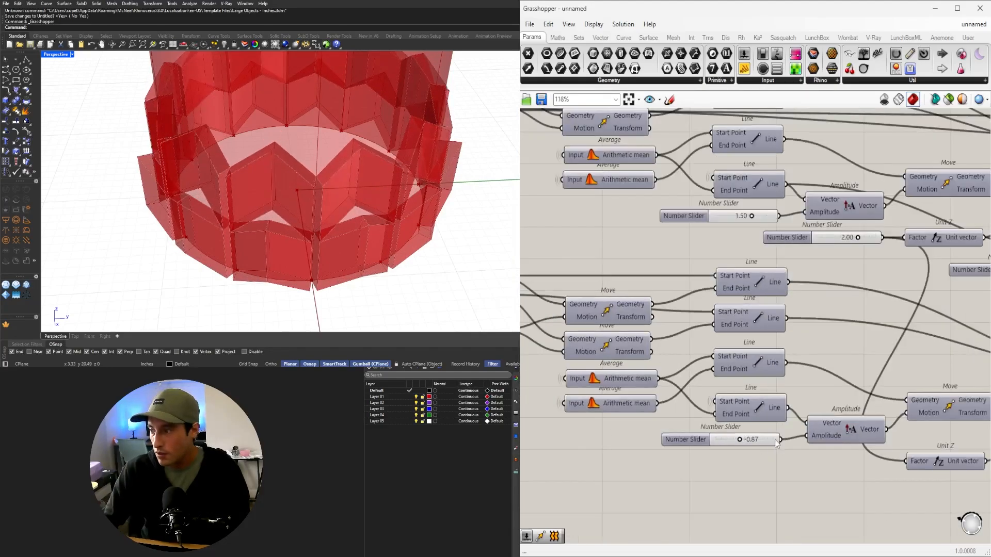
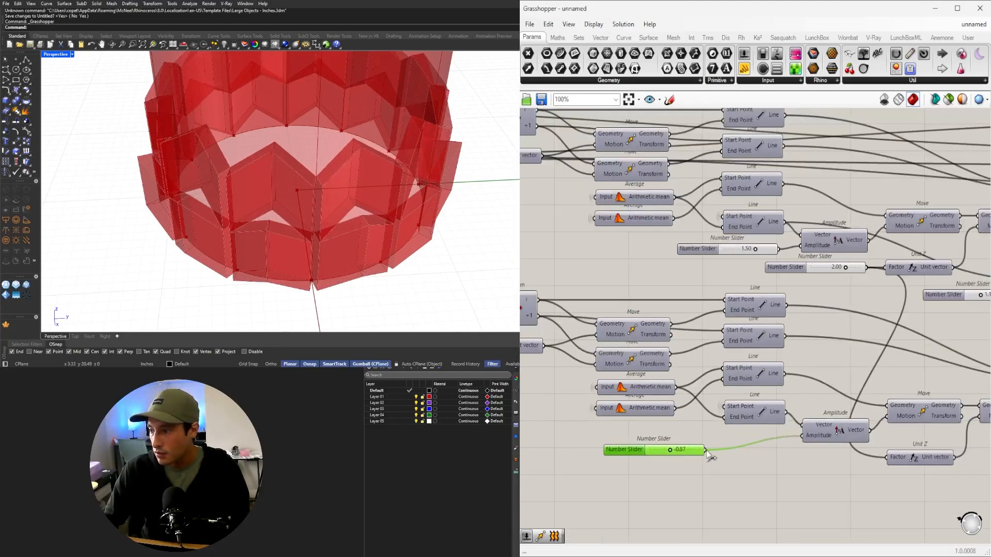
scroll(710, 455, "up", 3)
left_click_drag(617, 459, 618, 463)
Move the slider shared by the two fold Unit Z components away from them and set it to 2.26
scroll(618, 463, "down", 4)
scroll(715, 429, "up", 2)
left_click_drag(780, 254, 632, 263)
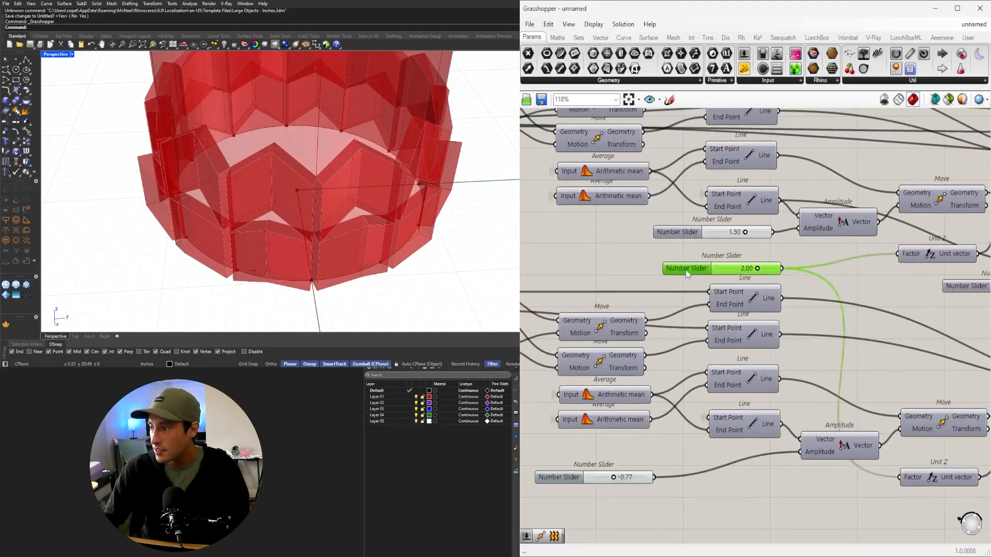
scroll(691, 266, "up", 3)
left_click_drag(721, 264, 720, 264)
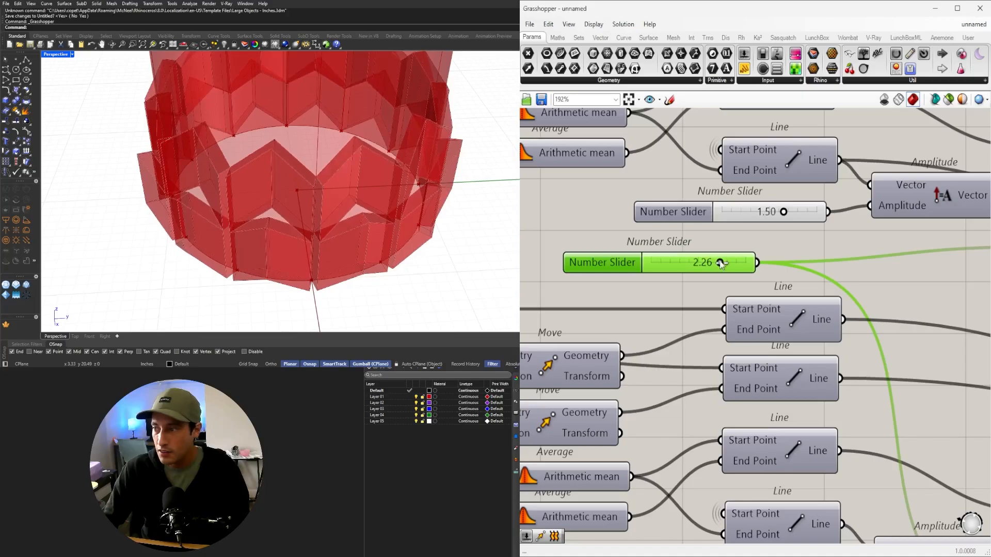
scroll(720, 263, "down", 3)
Move the upper panel's 1.50 Amplitude slider down beside the lower panel's Average components
left_click(686, 232)
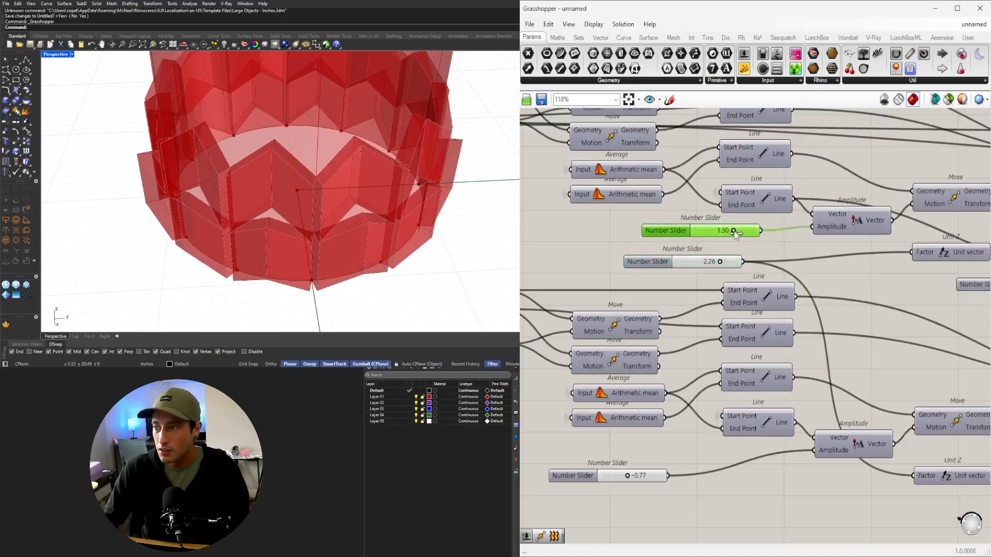
left_click_drag(733, 231, 733, 230)
scroll(675, 431, "down", 1)
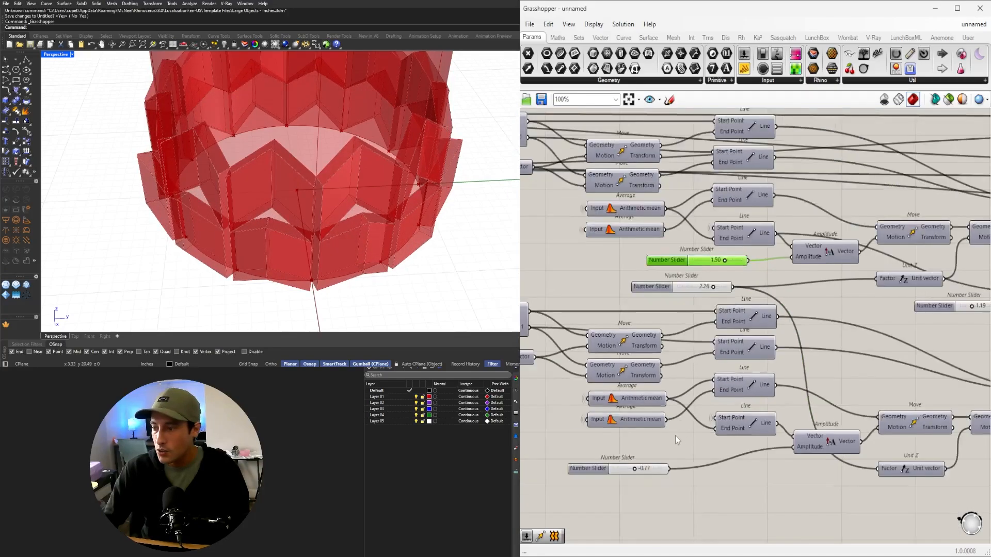
right_click_drag(676, 436, 713, 369)
left_click_drag(618, 407, 610, 409)
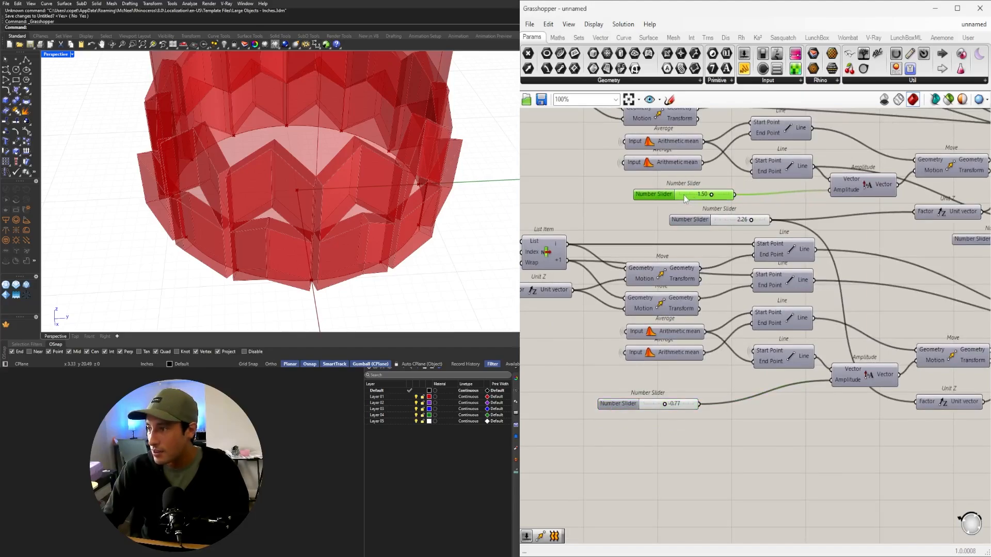
left_click_drag(564, 338, 565, 364)
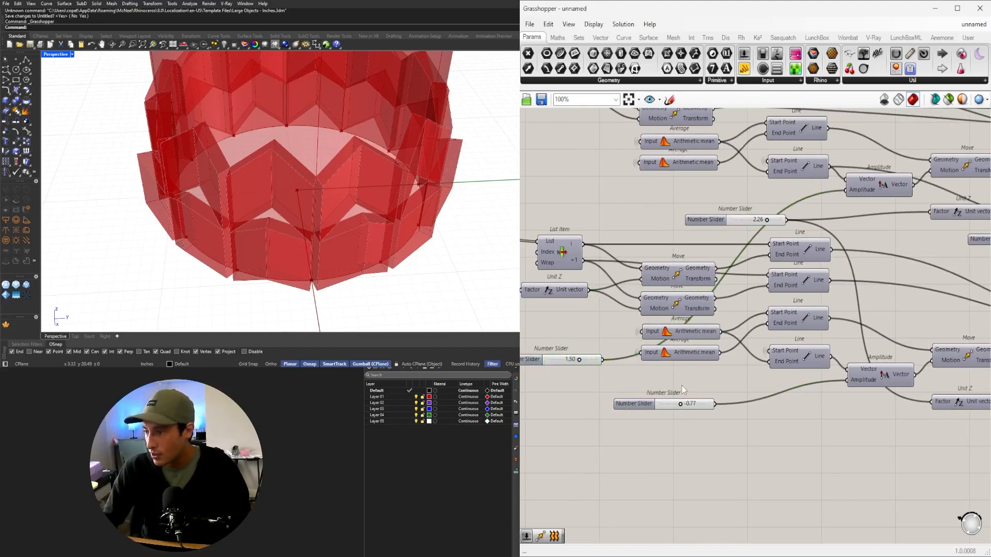
Add a Negative component fed by the 1.50 slider and connect its Result to the lower Amplitude in place of the separate slider
type("neg")
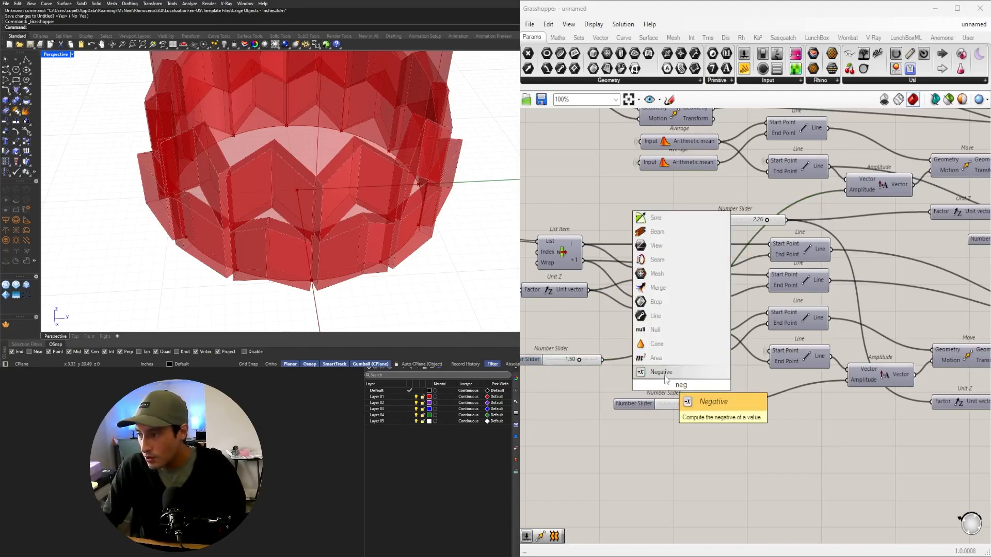
left_click(665, 378)
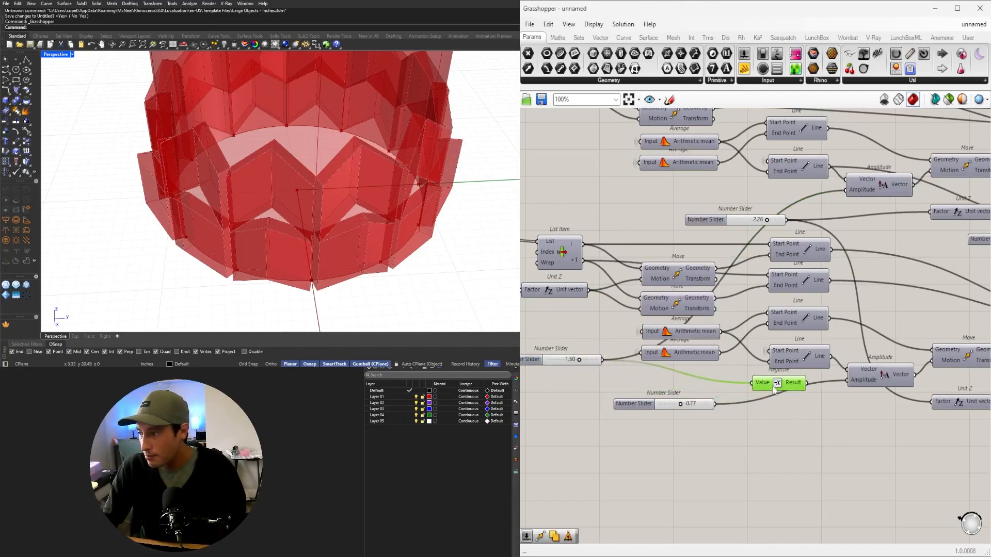
left_click_drag(841, 391, 847, 381)
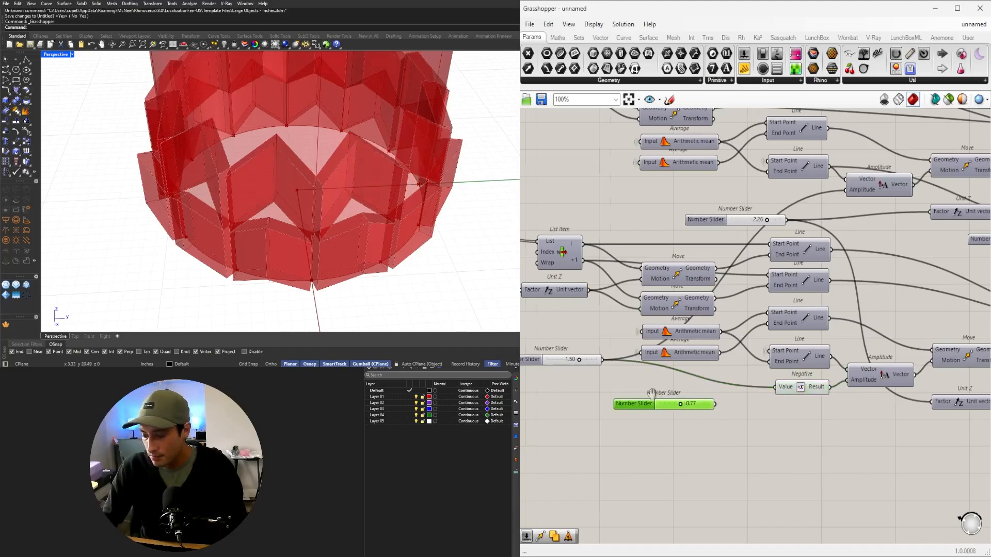
Set the slider that now drives both panels' fold Amplitudes to 0.60
scroll(525, 375, "up", 5)
left_click(578, 361)
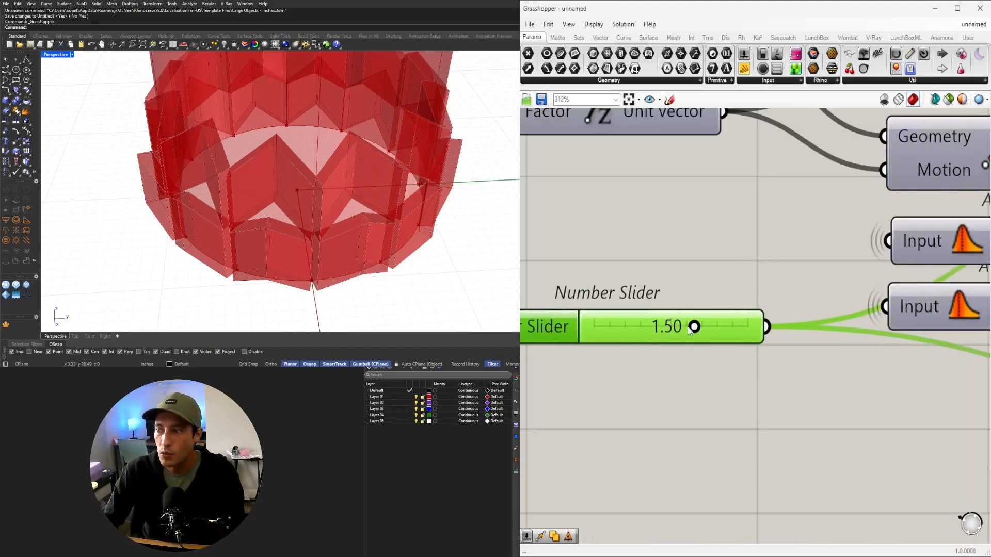
mouse_move(690, 329)
left_mouse_down()
mouse_move(666, 328)
mouse_move(705, 329)
mouse_move(679, 327)
left_mouse_up()
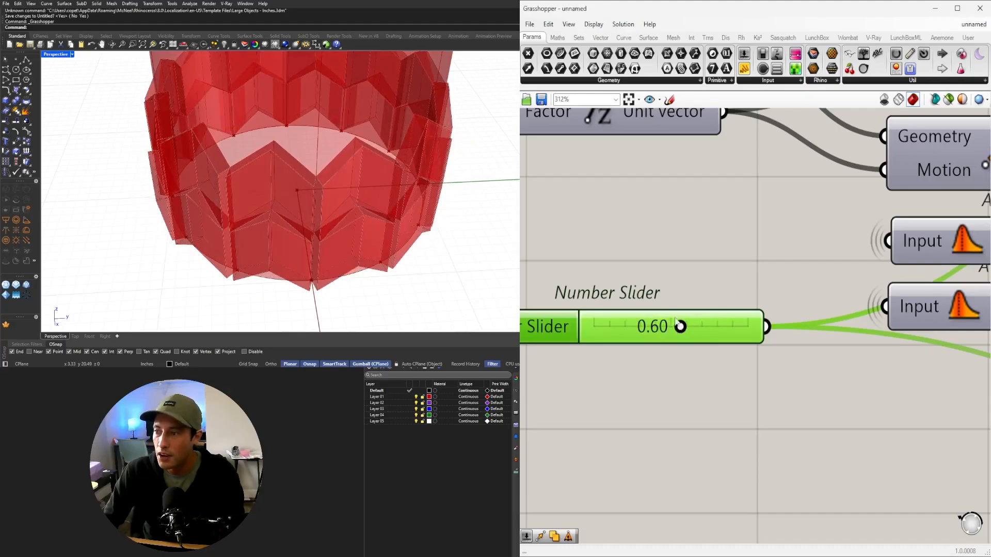
Set the slider shared by the two fold Unit Z components to 3.00 and move it farther from them
scroll(702, 266, "down", 6)
right_click_drag(833, 157, 812, 347)
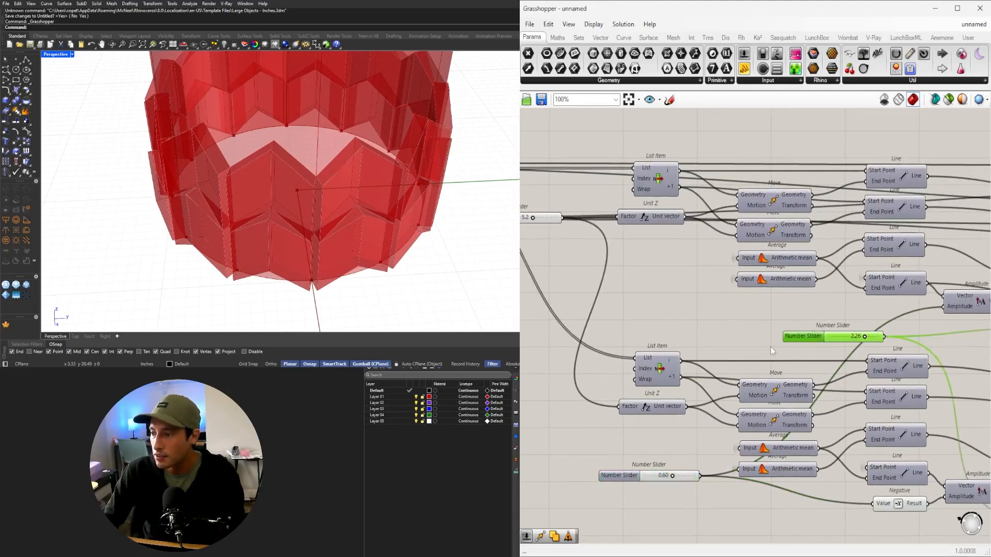
scroll(792, 342, "up", 3)
mouse_move(771, 332)
left_mouse_down()
mouse_move(750, 332)
mouse_move(767, 335)
left_mouse_up()
double_click(767, 332)
type("3")
key("Return")
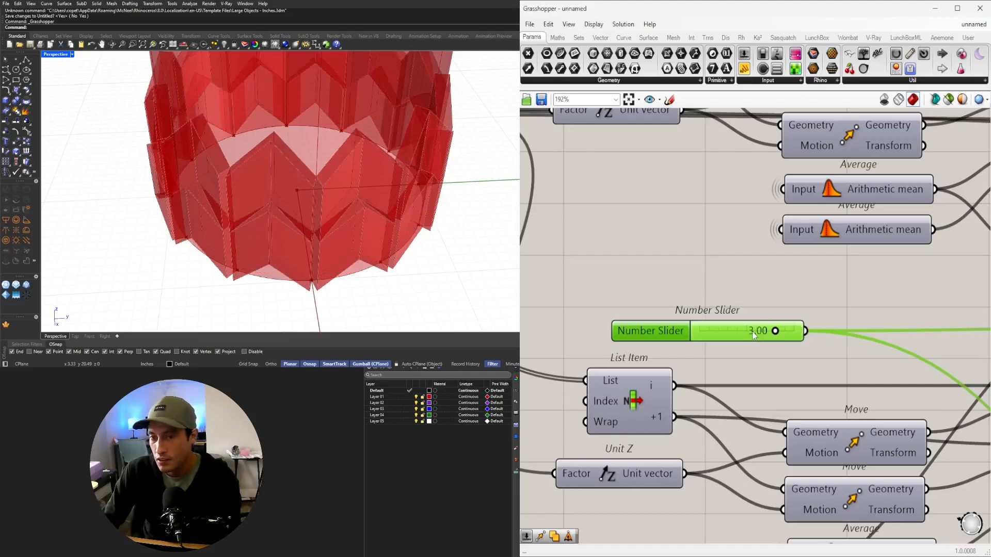
Set the panel-thickness slider beneath the upper fold's Unit Z to 1.00
scroll(754, 333, "down", 5)
right_click_drag(921, 373, 697, 370)
scroll(732, 352, "up", 5)
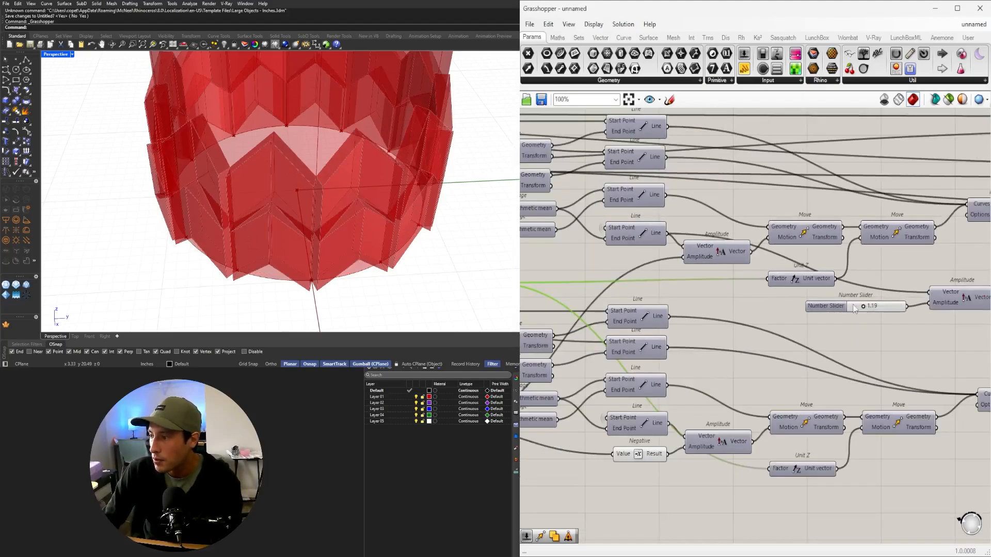
type("1")
key("Return")
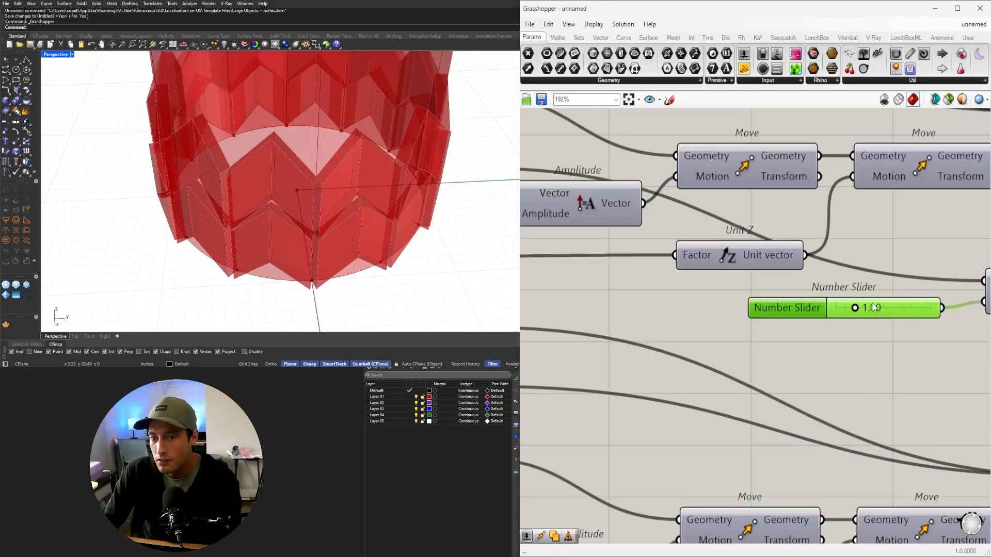
Try a value of 1.00 on the slider that drives both panels' fold Amplitudes
scroll(770, 304, "down", 5)
right_click_drag(650, 361, 872, 333)
scroll(741, 338, "up", 6)
double_click(743, 379)
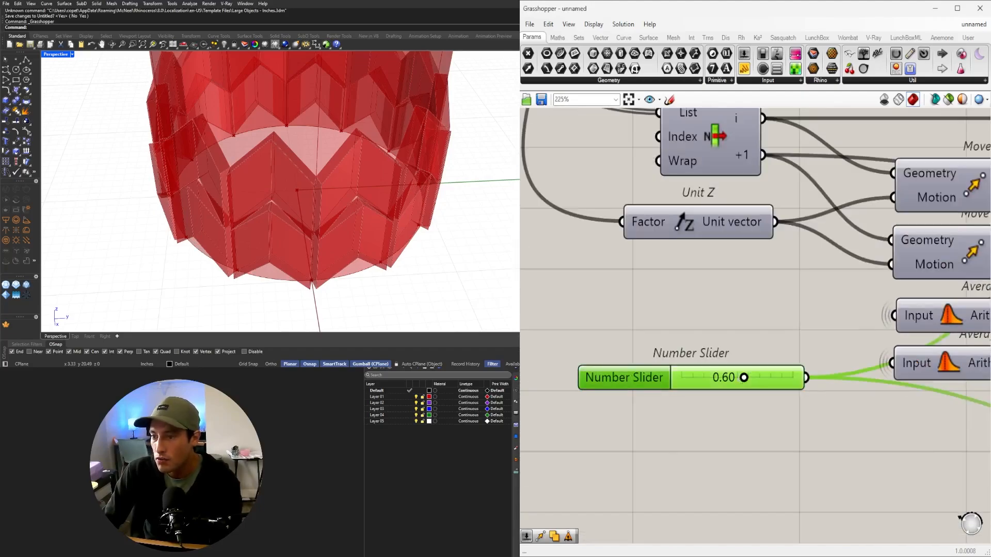
type("1")
key("Return")
scroll(730, 379, "up", 2)
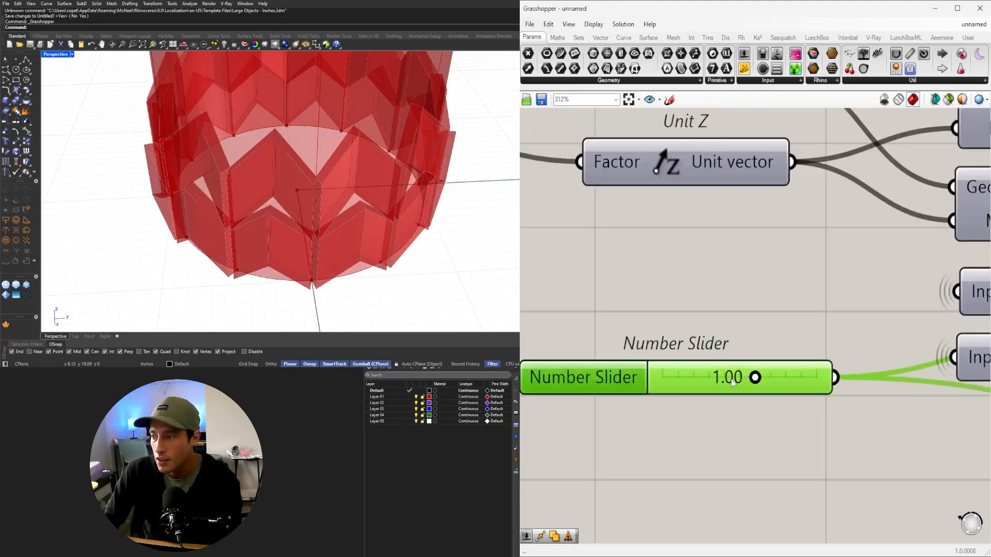
Set the shared fold Amplitude slider to 0.50 and inspect the folded panels around the column base
double_click(731, 378)
type(".5")
key("Return")
right_click_drag(385, 245, 257, 262)
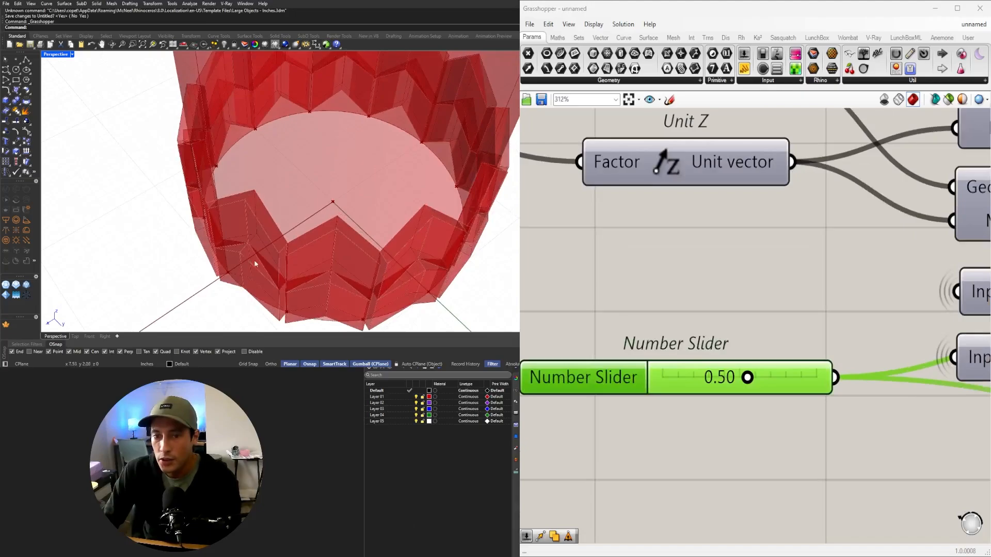
scroll(263, 248, "up", 6)
scroll(274, 223, "down", 7)
right_click_drag(274, 227, 316, 228)
scroll(720, 314, "down", 5)
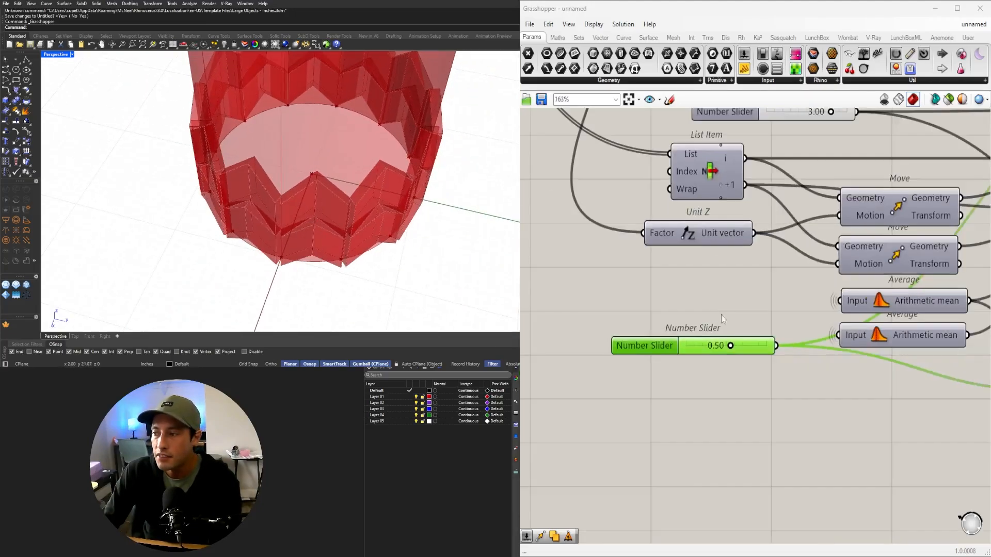
Lower the shared fold Amplitude slider to 0.45 and examine the rings up close and from the side
scroll(821, 300, "up", 2)
right_click_drag(895, 370, 830, 356)
right_click_drag(677, 380, 956, 299)
scroll(598, 415, "up", 6)
mouse_move(625, 404)
left_mouse_down()
mouse_move(613, 405)
mouse_move(623, 404)
left_mouse_up()
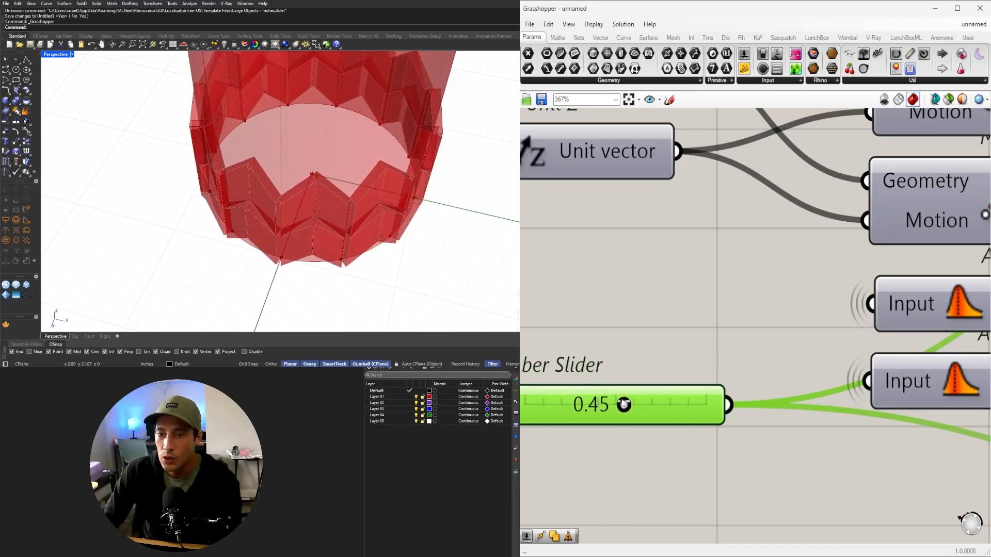
scroll(320, 216, "down", 4)
scroll(275, 191, "up", 5)
right_click_drag(320, 217, 365, 165)
scroll(252, 215, "down", 10)
scroll(314, 159, "up", 4)
scroll(695, 257, "down", 8)
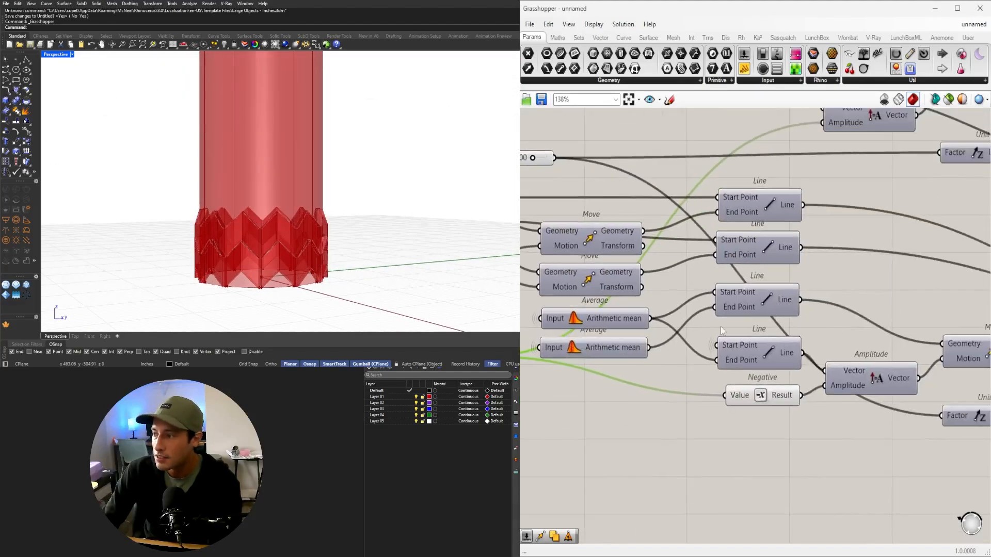
Highlight the upper Polar Array and the Move component to examine the two stacked rings on the column
scroll(896, 300, "up", 3)
left_click_drag(876, 301, 883, 307)
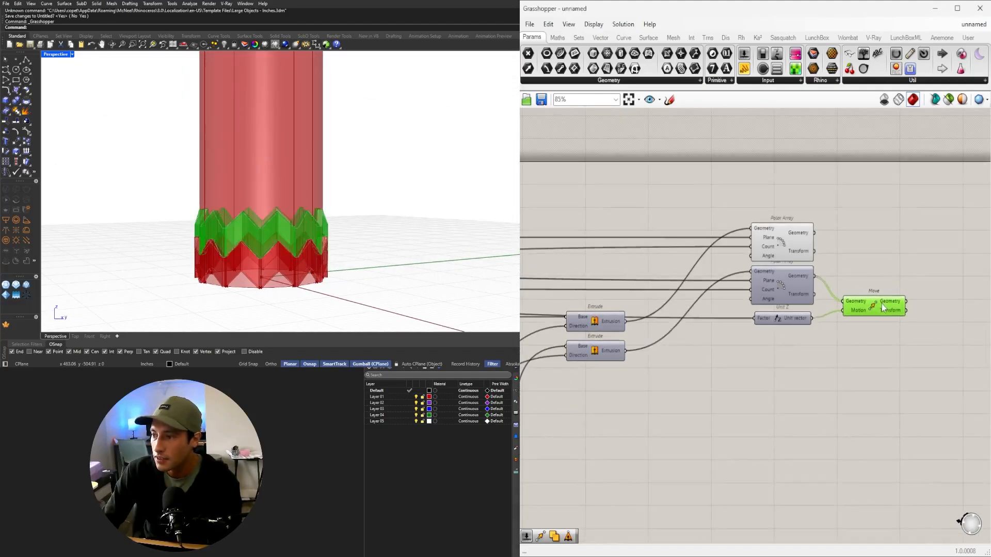
left_click(785, 244)
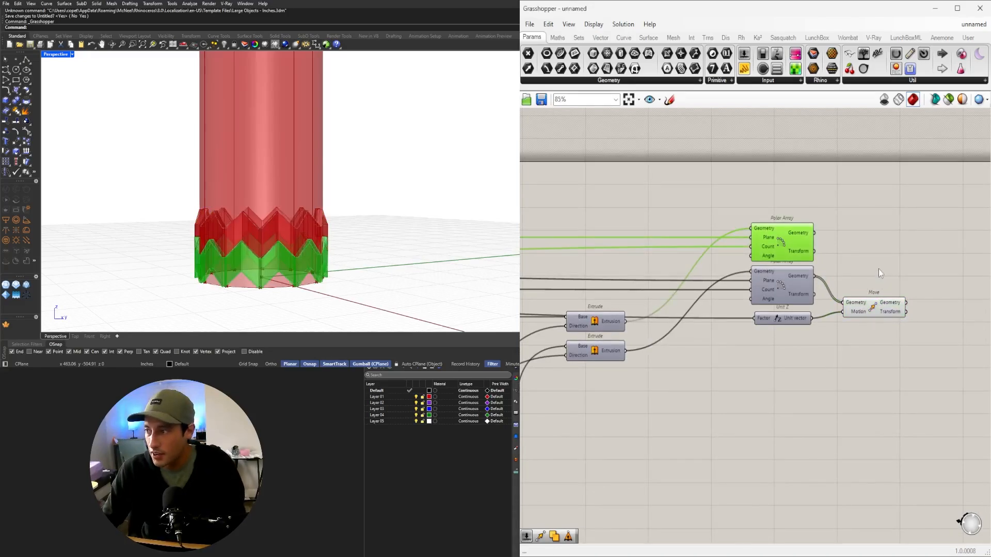
left_click_drag(878, 305, 878, 310)
left_click(808, 240, "shift")
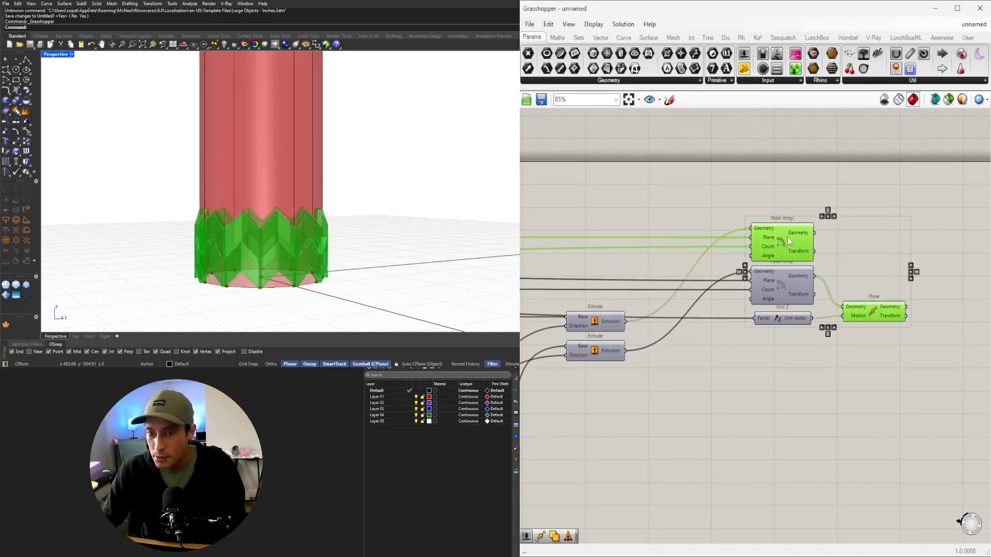
right_click_drag(289, 217, 274, 234)
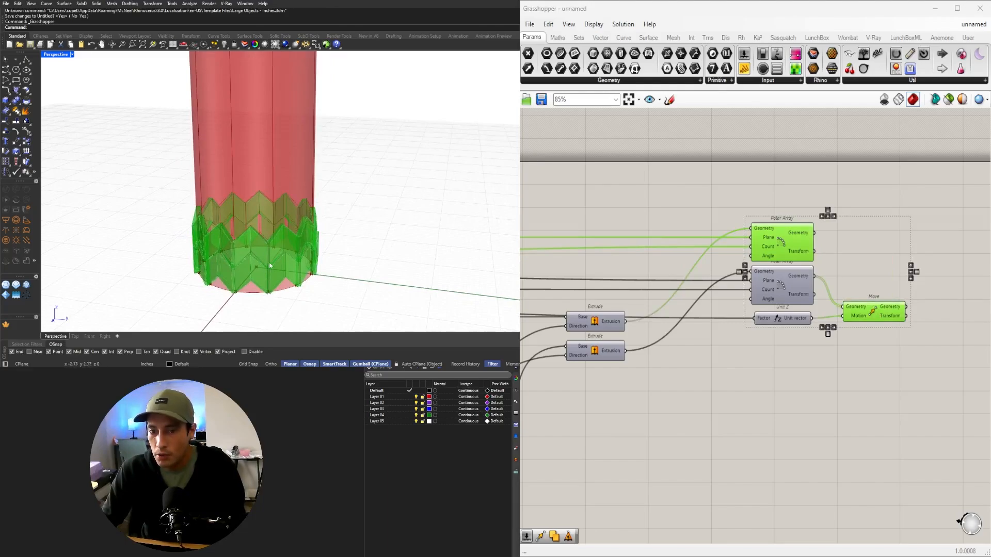
scroll(344, 181, "down", 6)
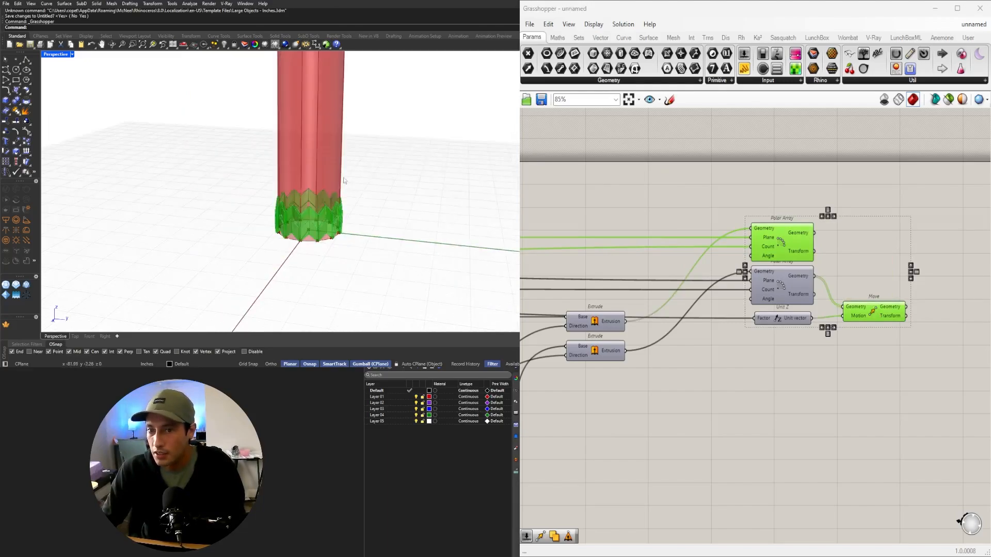
right_click_drag(344, 181, 325, 235, "shift")
left_click(909, 185)
scroll(353, 254, "up", 5)
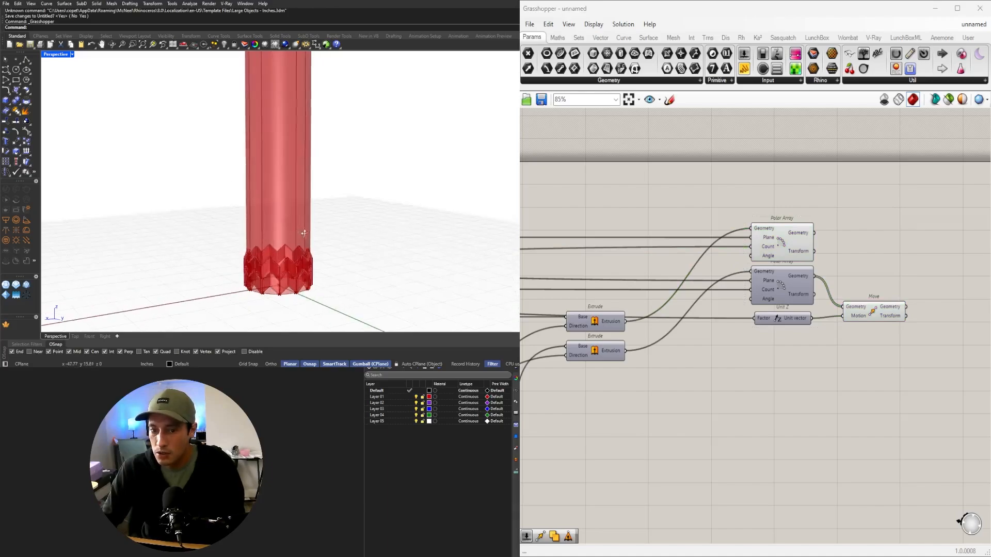
Set the slider feeding the Divide Curve Count to 15
scroll(782, 312, "down", 3)
mouse_move(726, 289)
right_mouse_down()
mouse_move(903, 291)
mouse_move(721, 300)
right_mouse_up()
scroll(903, 290, "up", 3)
scroll(839, 325, "down", 4)
right_click_drag(839, 325, 971, 319)
right_click_drag(596, 318, 797, 308)
scroll(714, 318, "up", 8)
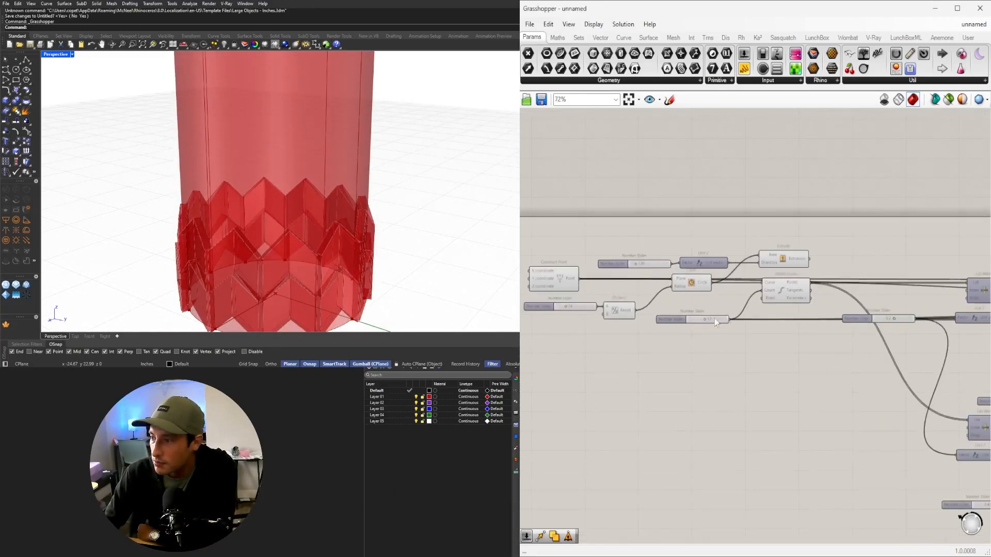
mouse_move(712, 316)
left_mouse_down()
mouse_move(731, 312)
mouse_move(686, 314)
mouse_move(729, 316)
left_mouse_up()
scroll(745, 286, "down", 5)
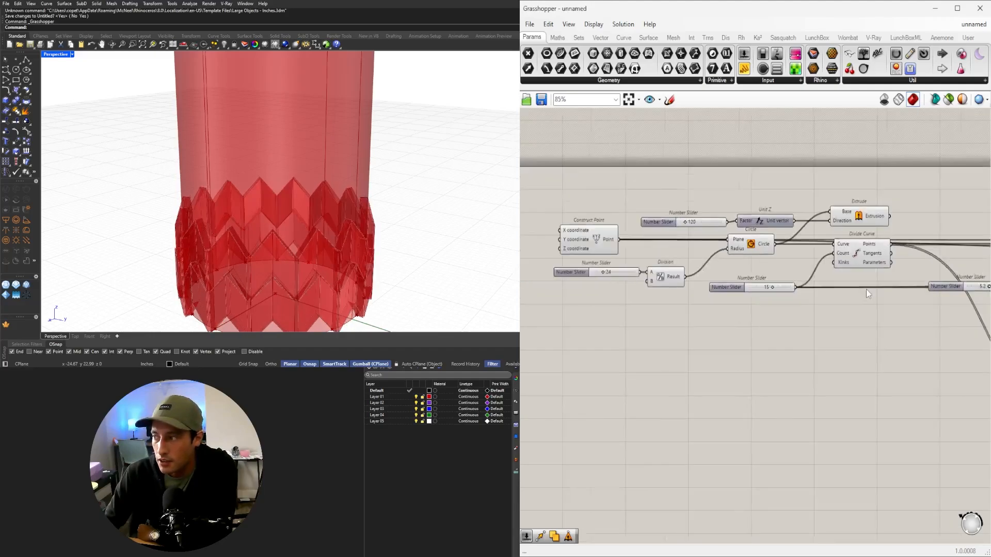
left_click(752, 277)
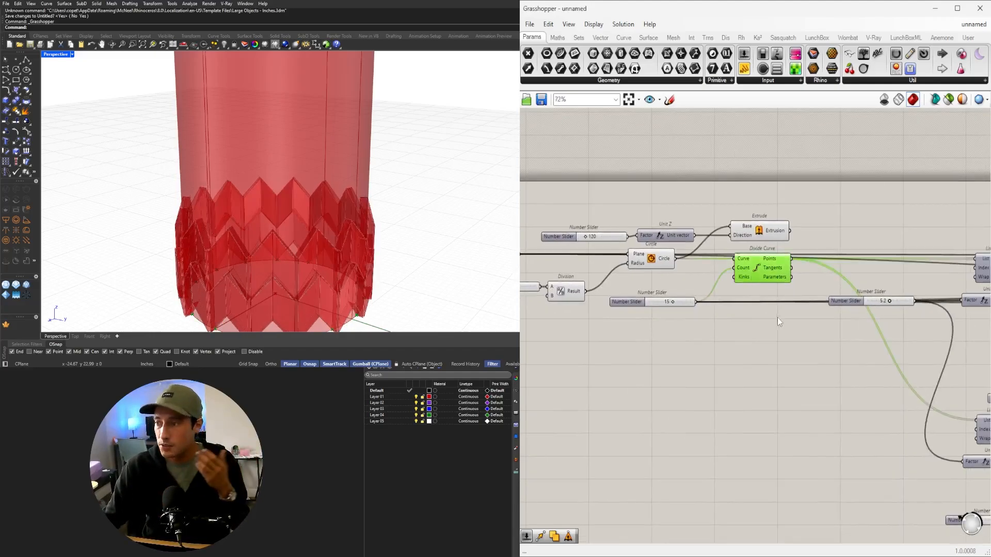
Try the panel-thickness slider at 1.39, and return it to 1.00
right_click_drag(778, 321, 806, 379)
right_click_drag(872, 371, 671, 328)
scroll(764, 338, "down", 2)
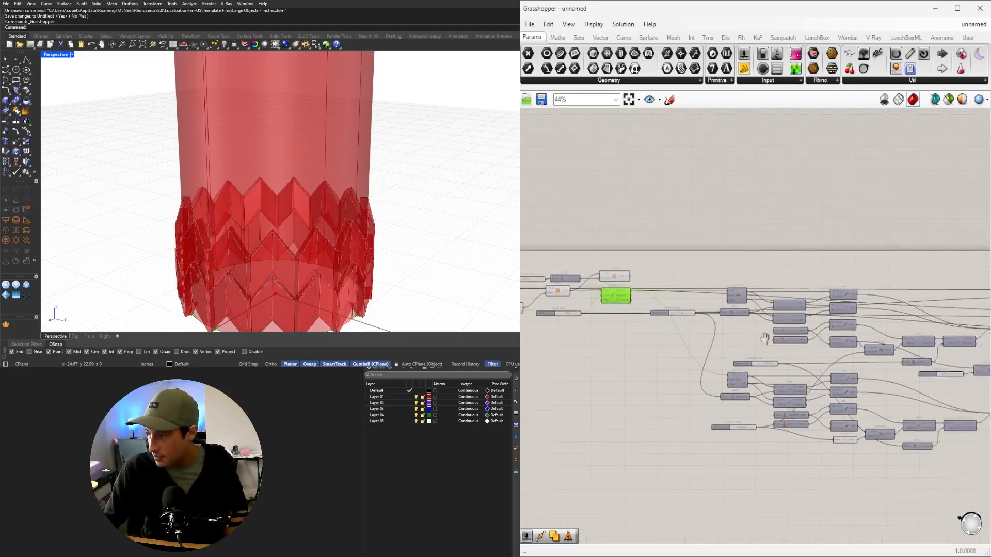
right_click_drag(764, 338, 585, 334)
scroll(820, 362, "up", 8)
scroll(706, 362, "up", 3)
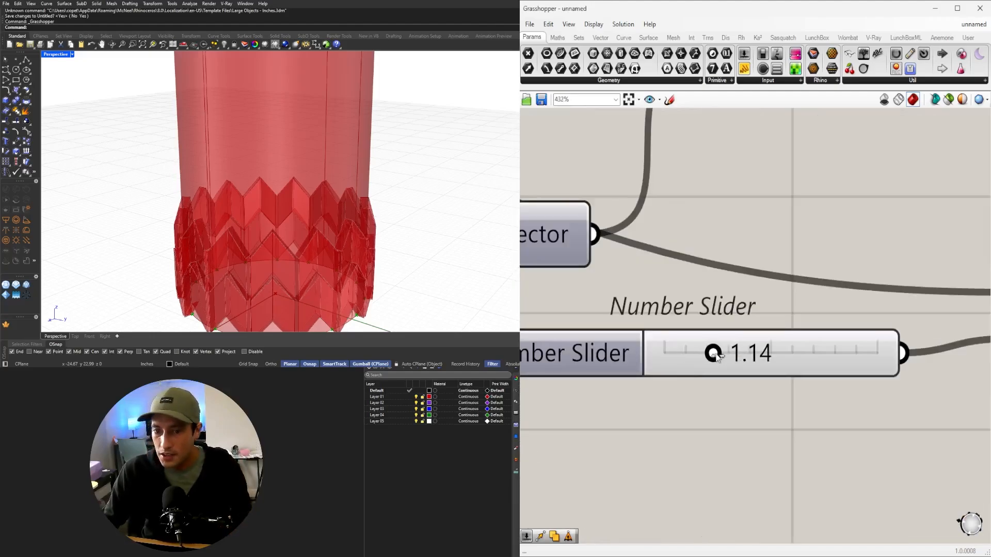
left_click_drag(716, 355, 726, 353)
double_click(738, 353)
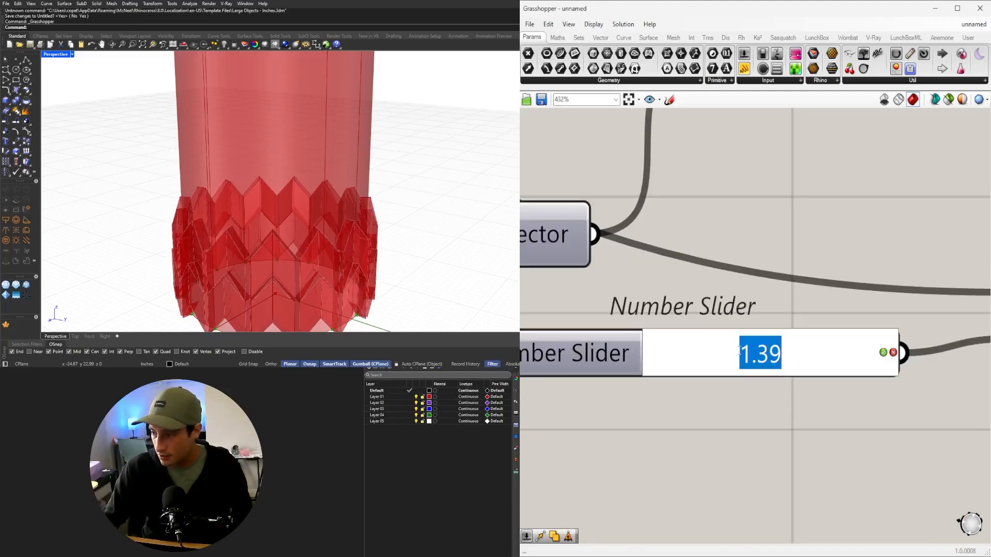
key("Return")
Try the slider shared by the two fold Unit Z components at 2.65, and restore it to 3.00
scroll(604, 335, "down", 6)
right_click_drag(528, 338, 755, 287)
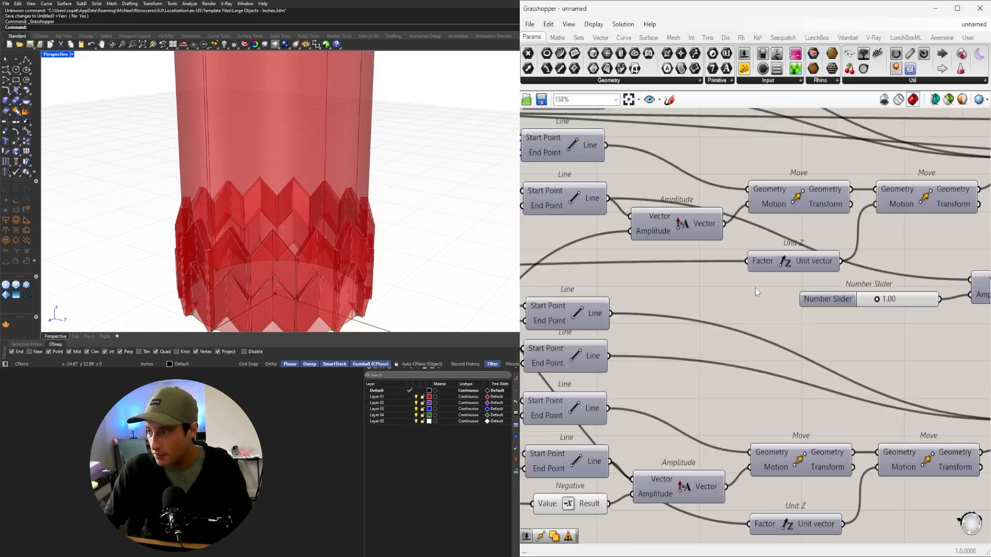
right_click_drag(608, 268, 782, 274)
scroll(781, 274, "down", 2)
right_click_drag(667, 271, 730, 283)
scroll(636, 282, "up", 7)
left_click_drag(679, 292, 670, 292)
double_click(674, 292)
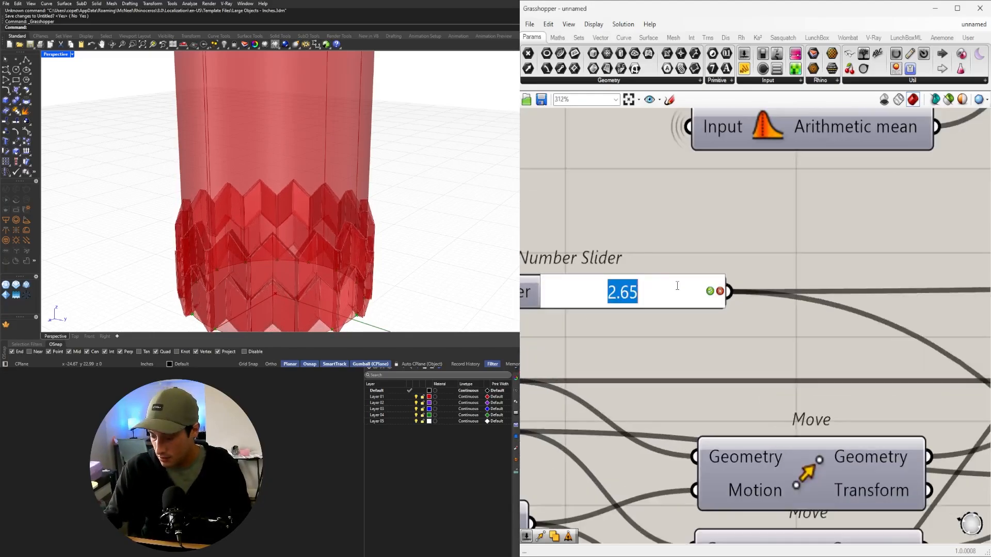
type("3")
key("Return")
Test the shared fold Amplitude slider at 0.85, and set it to 0.50
scroll(825, 211, "down", 5)
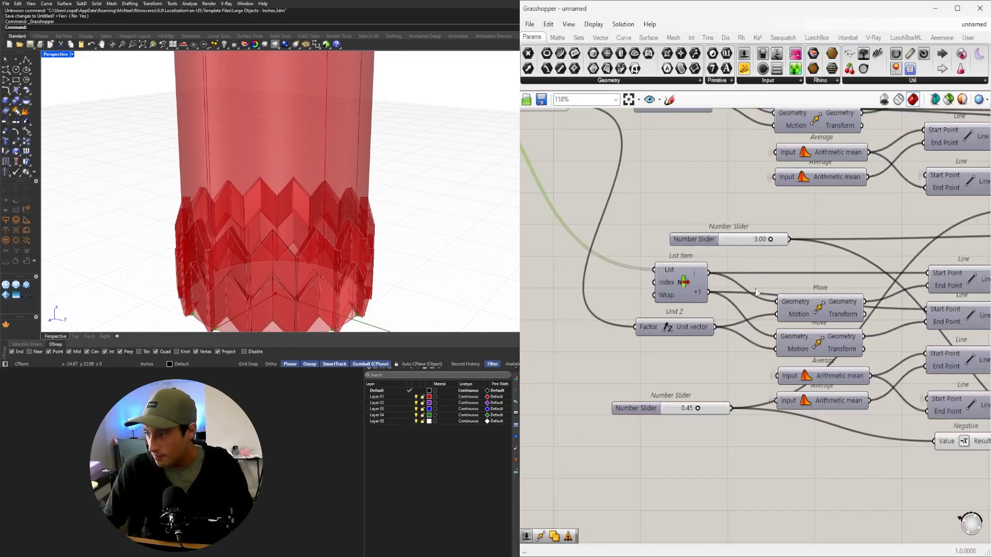
scroll(671, 413, "up", 4)
left_click_drag(708, 410, 713, 407)
double_click(712, 407)
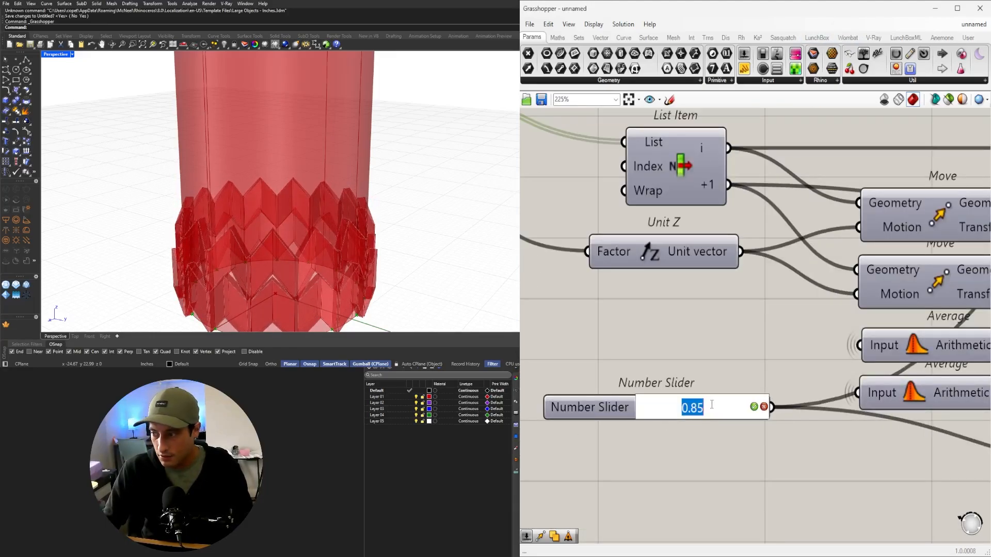
type(".5")
key("Return")
scroll(651, 455, "down", 5)
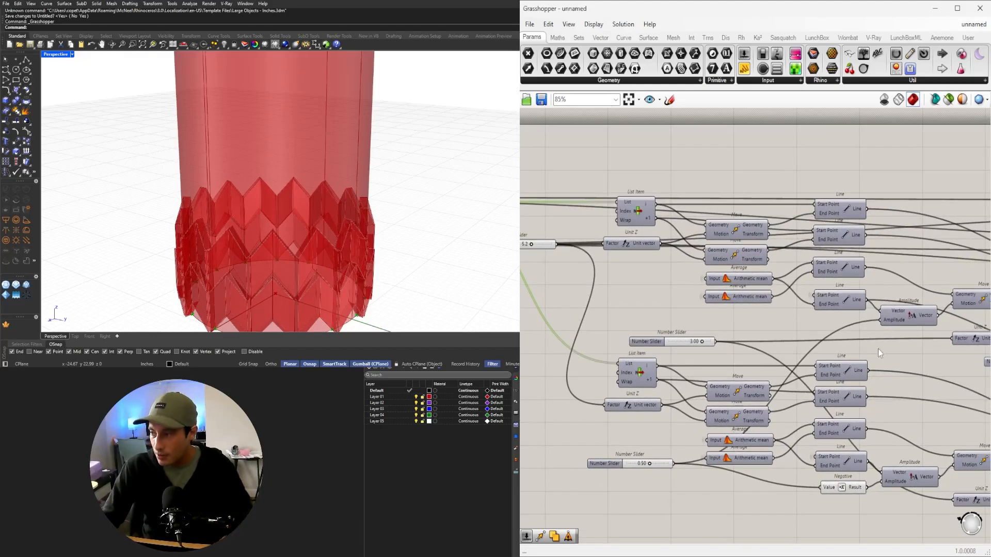
Nudge the panel-thickness slider slightly below 1.00
right_click_drag(878, 348, 761, 317)
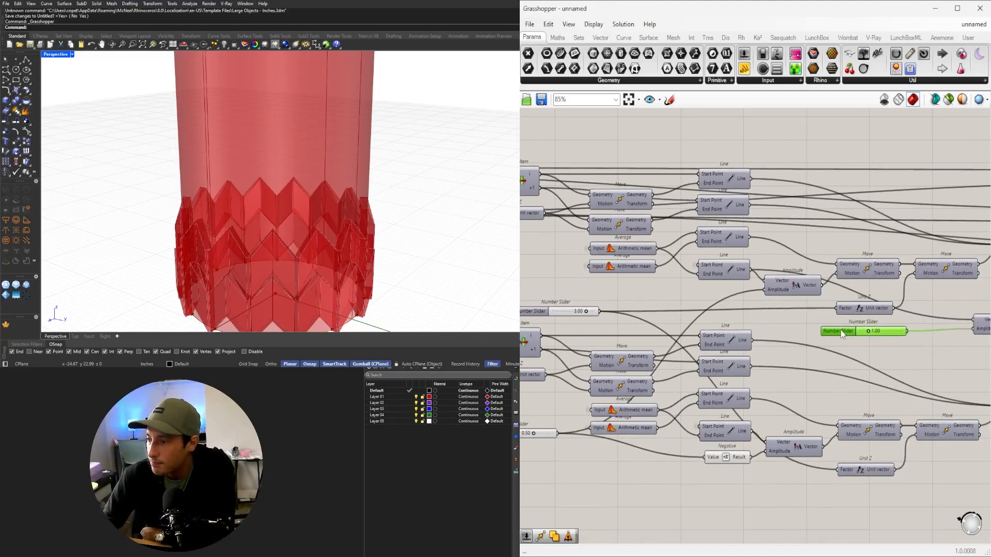
scroll(872, 339, "up", 2)
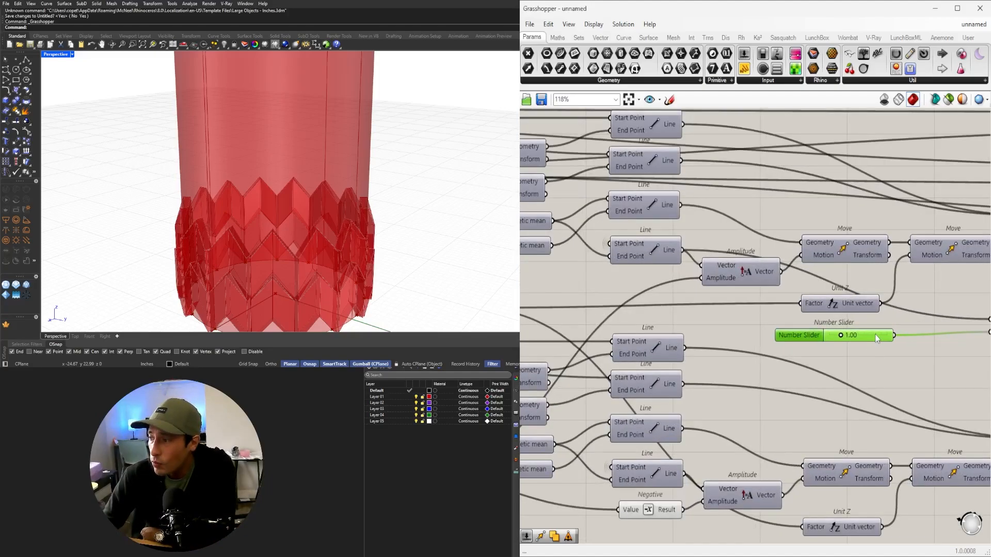
scroll(850, 342, "up", 3)
left_click_drag(840, 328, 839, 328)
scroll(841, 327, "down", 3)
Try the shared fold Amplitude slider at 0.54, and return it to 0.50
right_click_drag(661, 366, 886, 347)
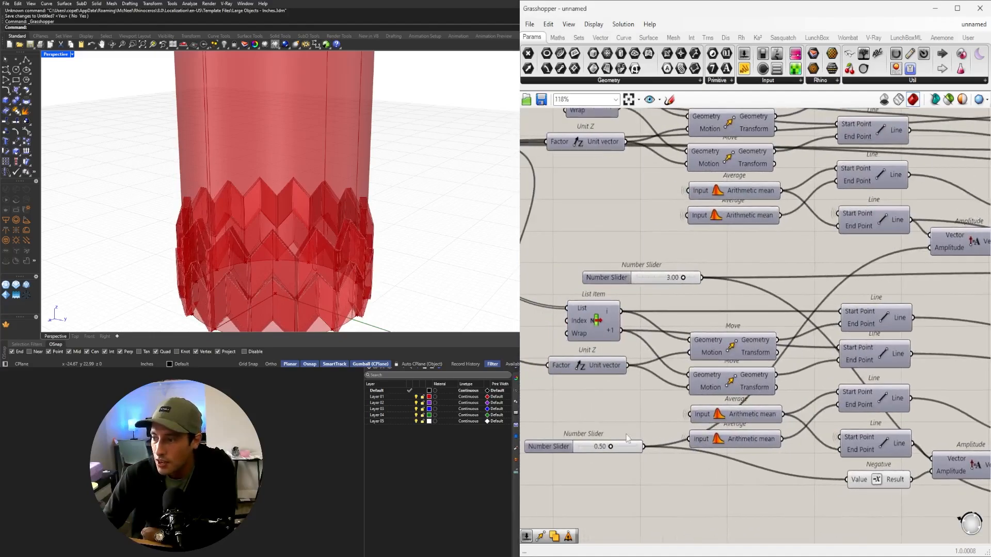
scroll(627, 437, "up", 4)
mouse_move(585, 452)
left_mouse_down()
mouse_move(596, 453)
mouse_move(585, 452)
left_mouse_up()
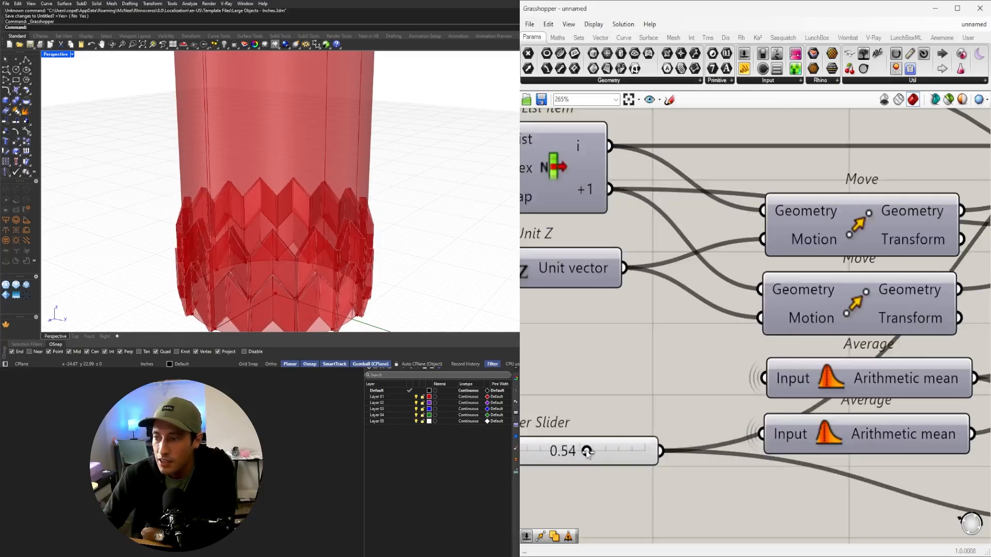
scroll(671, 392, "down", 4)
scroll(697, 380, "up", 4)
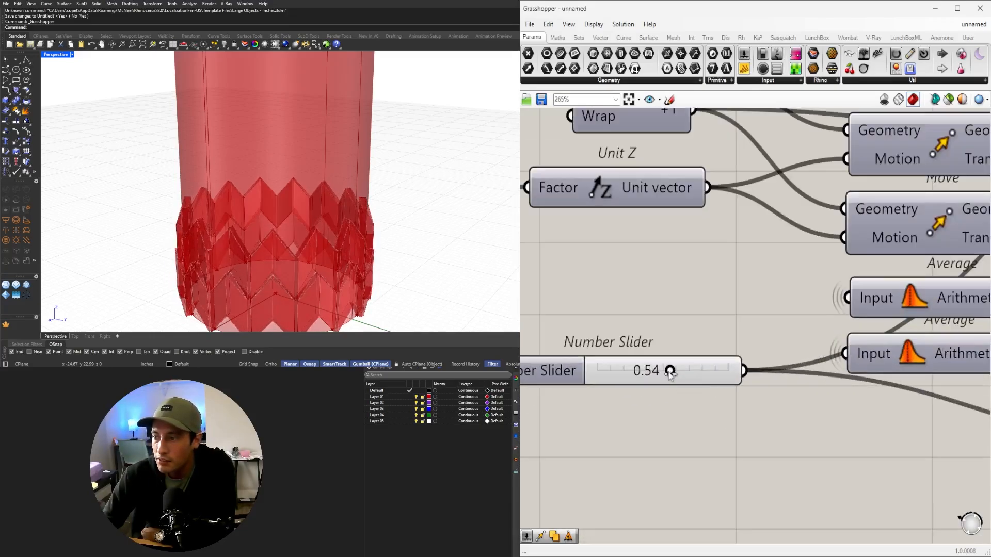
double_click(670, 371)
type("0.5")
key("Return")
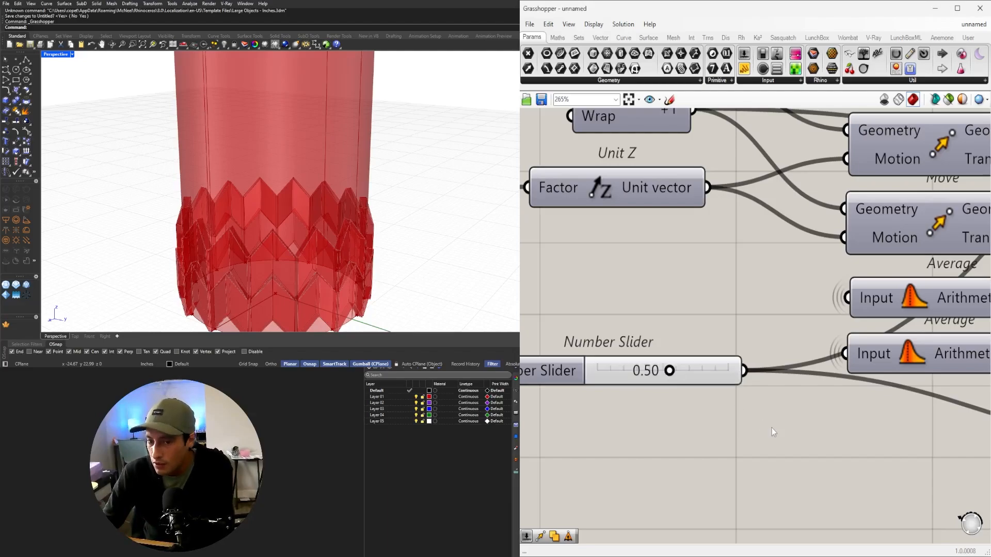
type("x")
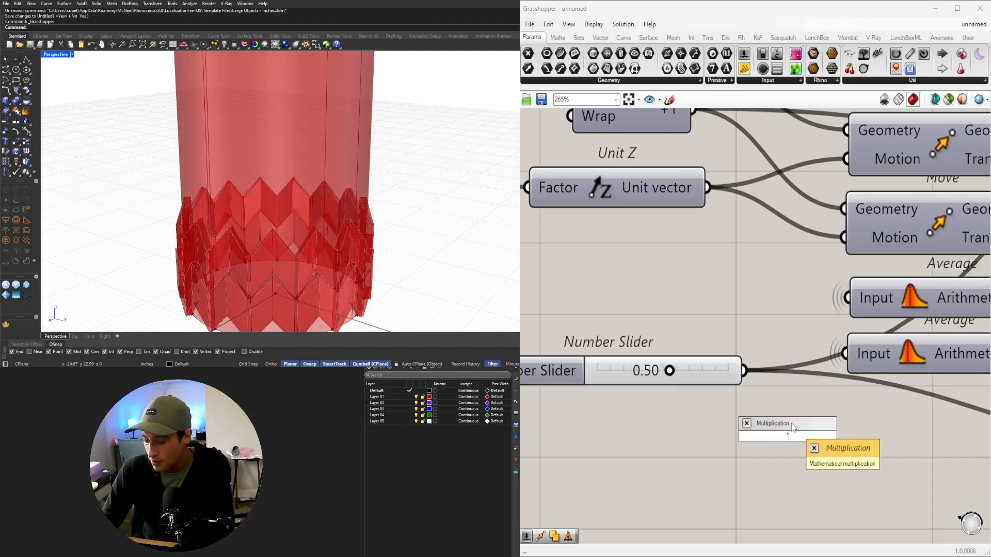
key("Return")
key("Delete")
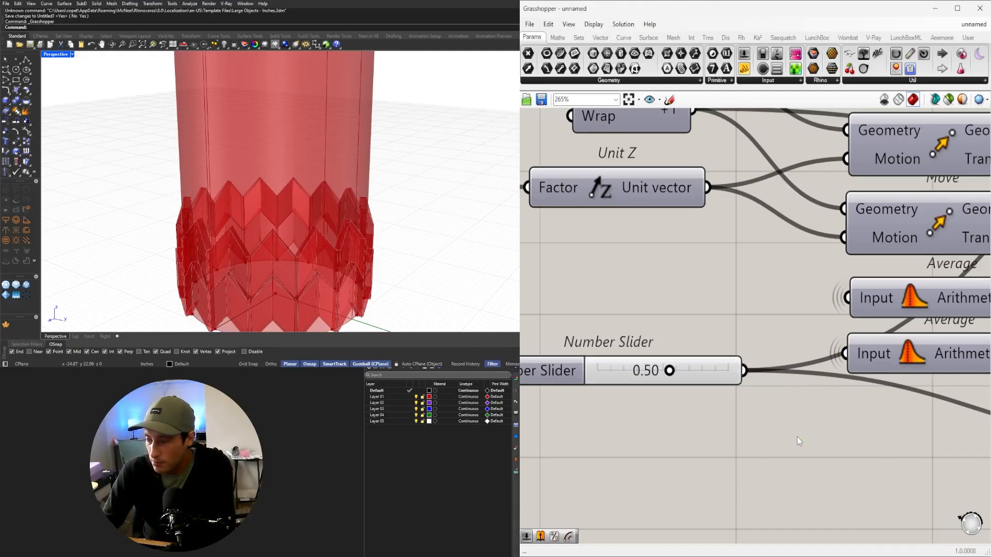
Add a Multiplication component below the shared fold Amplitude slider and connect the slider to its A input
double_click(797, 436)
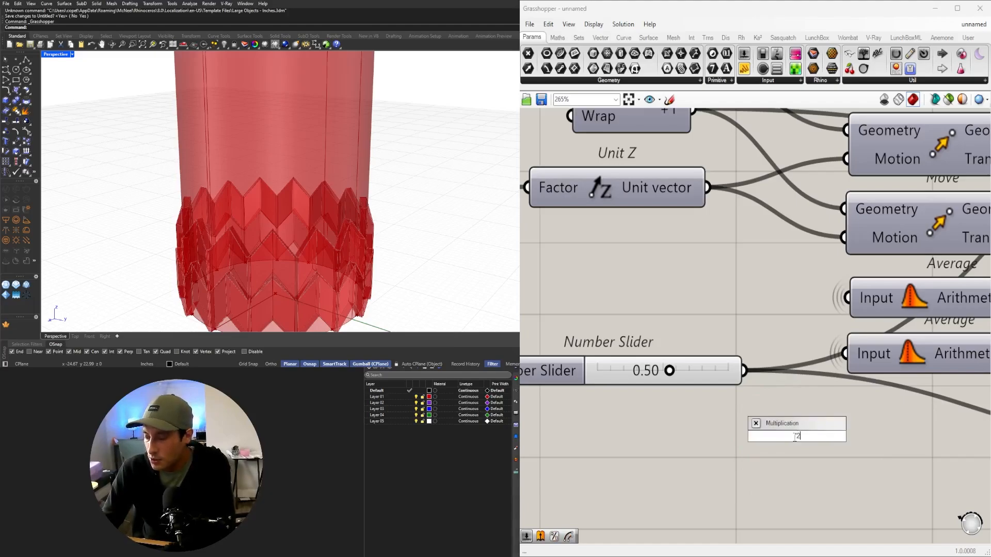
type("x")
key("Return")
left_click_drag(749, 414, 836, 457)
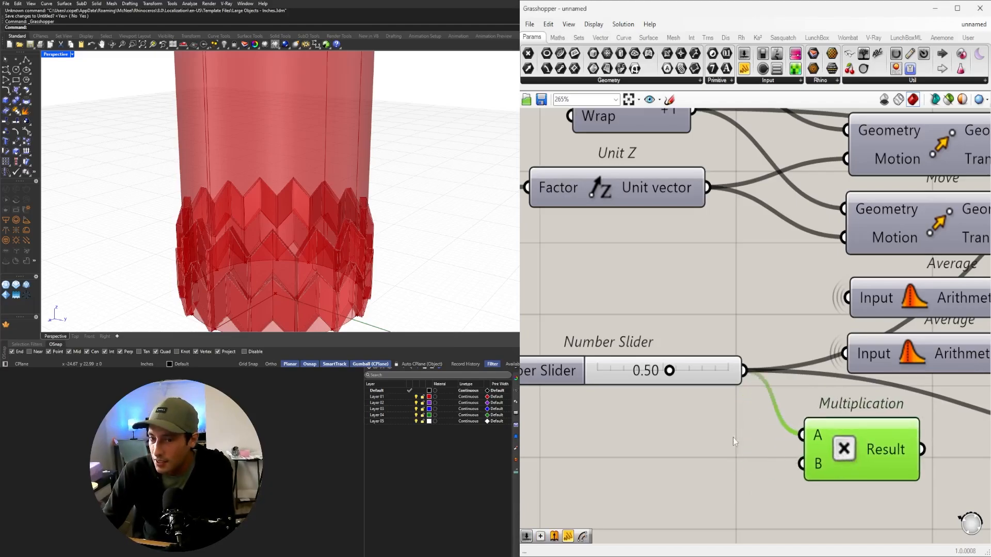
Connect the Multiplication component's result to the Amplitude component that drives the panel thickness
scroll(733, 438, "down", 4)
scroll(709, 433, "down", 4)
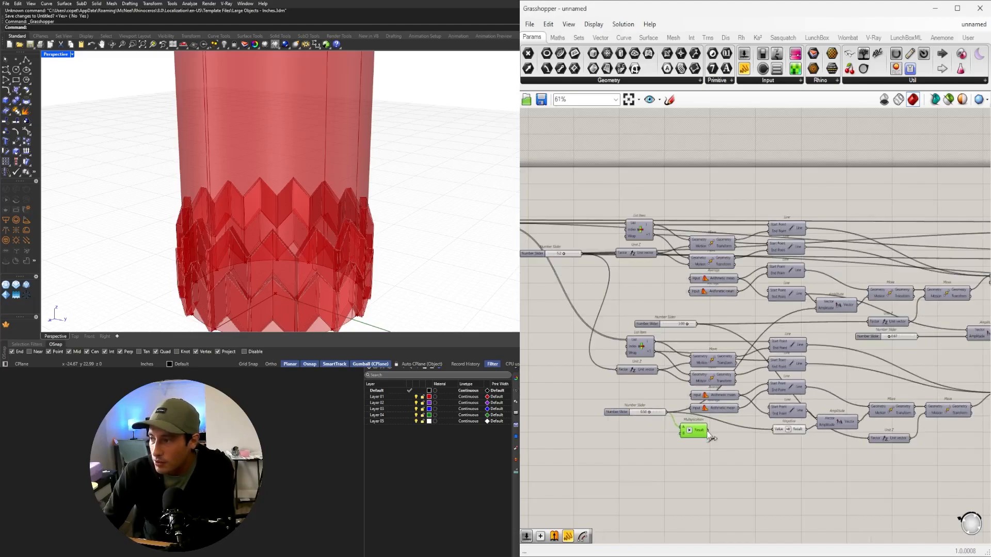
left_click_drag(708, 431, 893, 365)
scroll(890, 376, "up", 2)
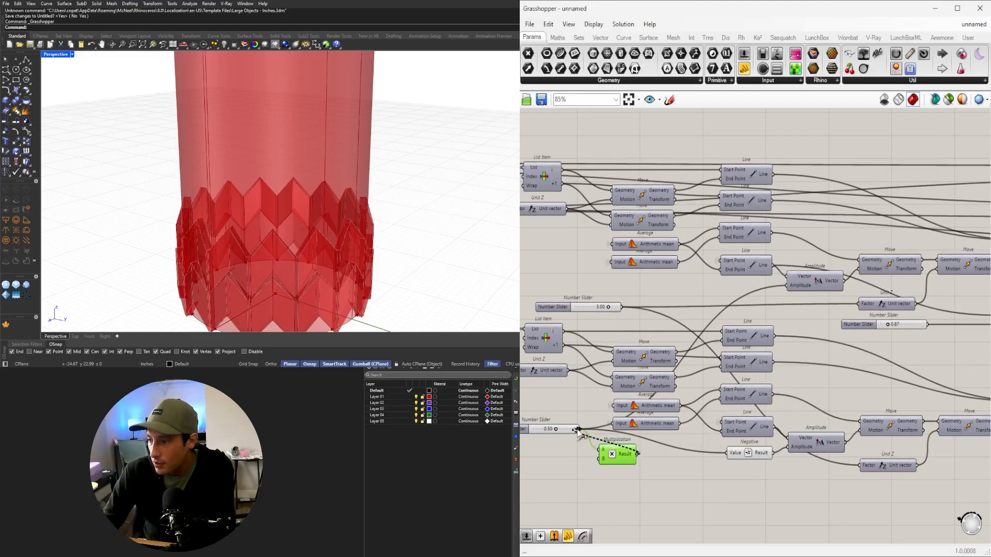
scroll(756, 390, "down", 3)
left_click_drag(768, 444, 826, 339)
scroll(944, 372, "up", 4)
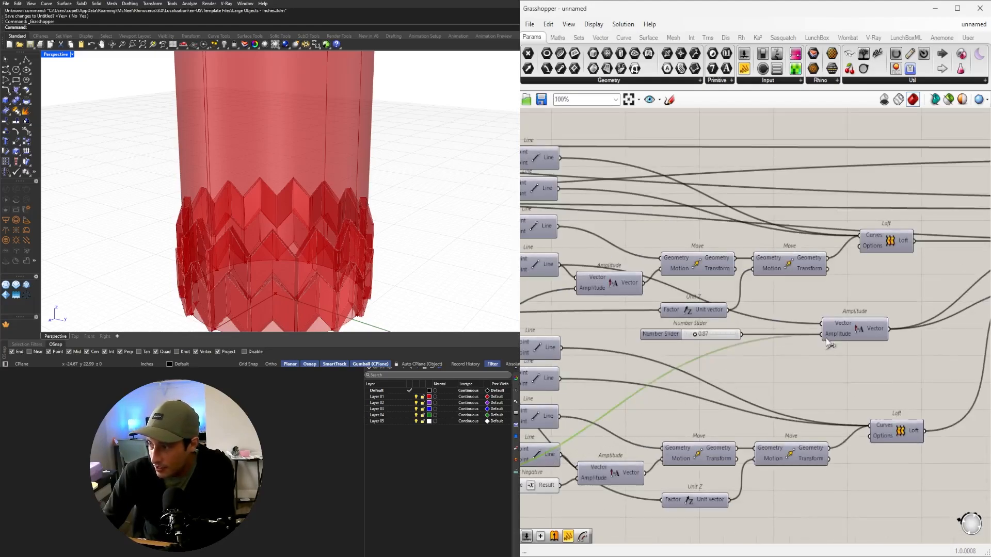
Test the shared fold Amplitude slider at 0.85 and 2.22 while inspecting the panels from below, and set it to 1.00
right_click_drag(534, 423, 872, 349)
scroll(702, 406, "up", 8)
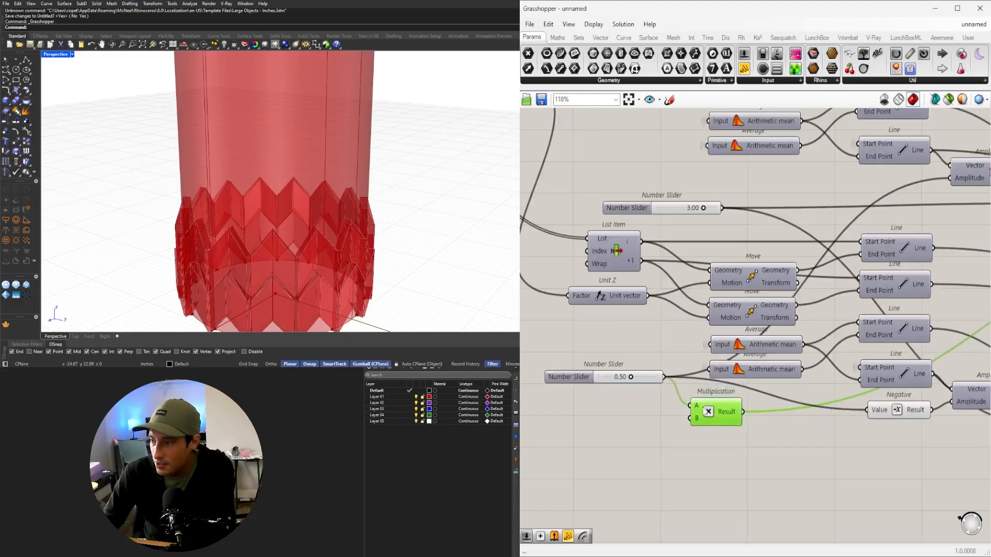
left_click_drag(692, 380, 698, 380)
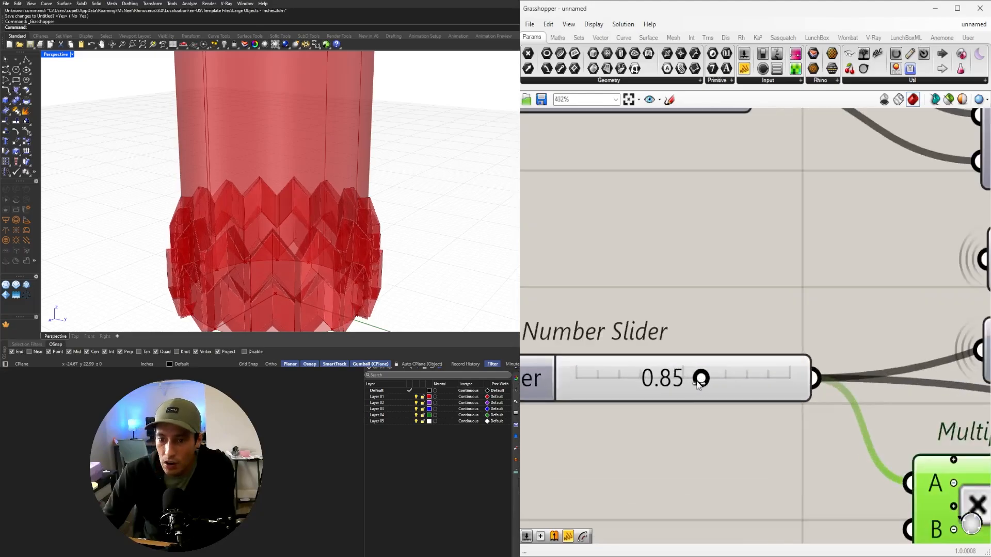
right_click_drag(465, 170, 361, 250)
scroll(215, 294, "up", 4)
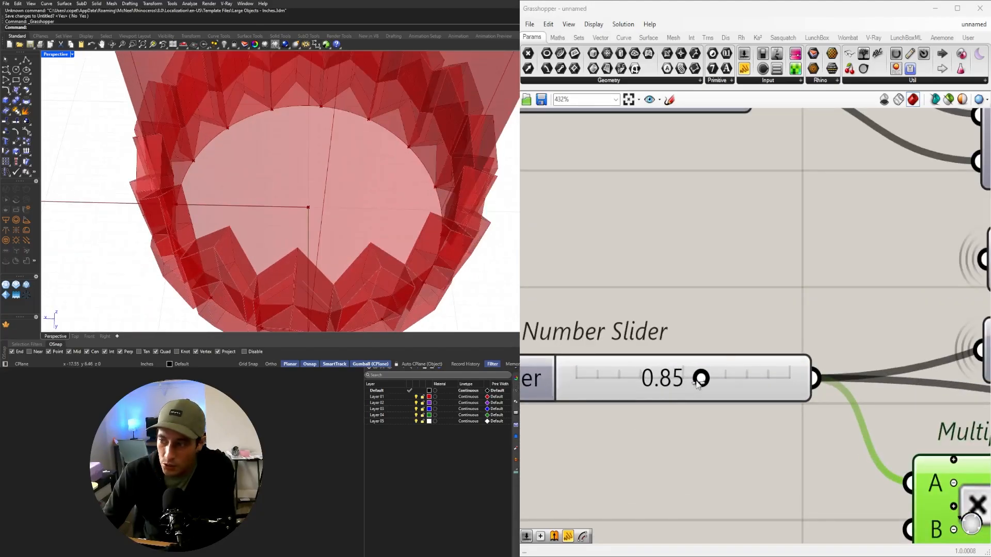
left_click_drag(698, 385, 728, 385)
scroll(398, 205, "down", 3)
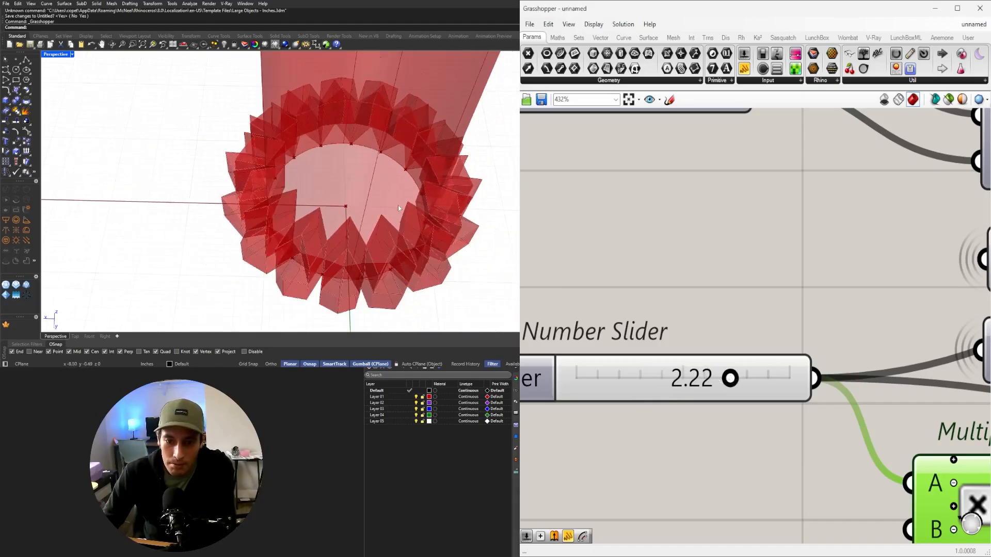
scroll(398, 206, "up", 10)
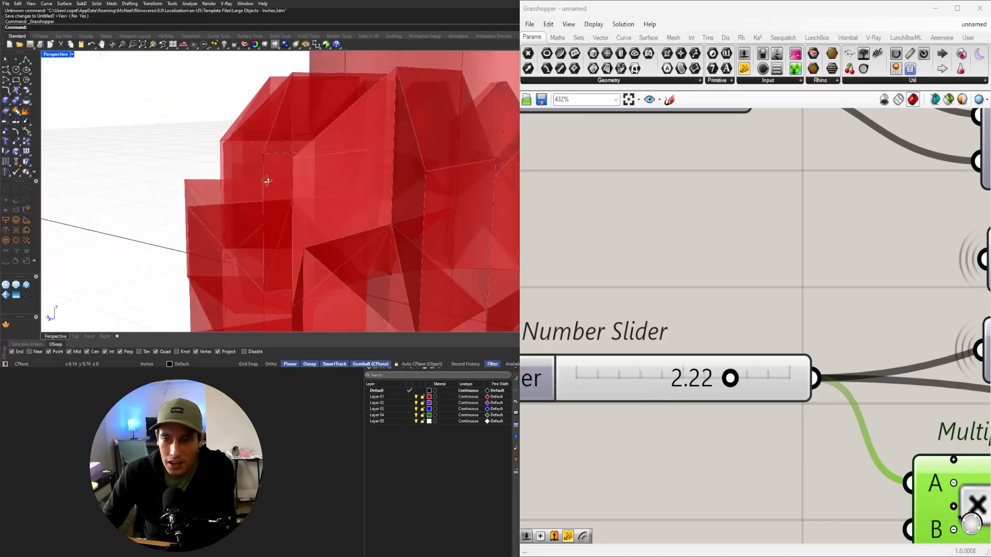
right_click_drag(267, 181, 371, 250)
key("ctrl+z")
Space out the fold Amplitude slider and Multiplication component, and reconnect the panel-thickness slider to its Amplitude component in place of the multiplication
scroll(697, 376, "down", 8)
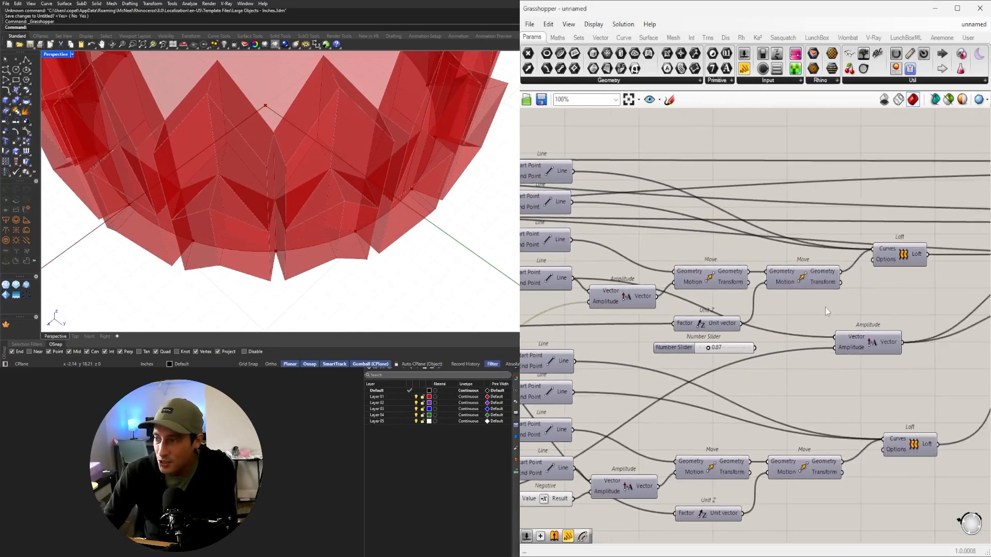
right_click_drag(746, 370, 886, 335)
scroll(886, 335, "down", 3)
scroll(619, 403, "up", 3)
right_click_drag(740, 448, 660, 450)
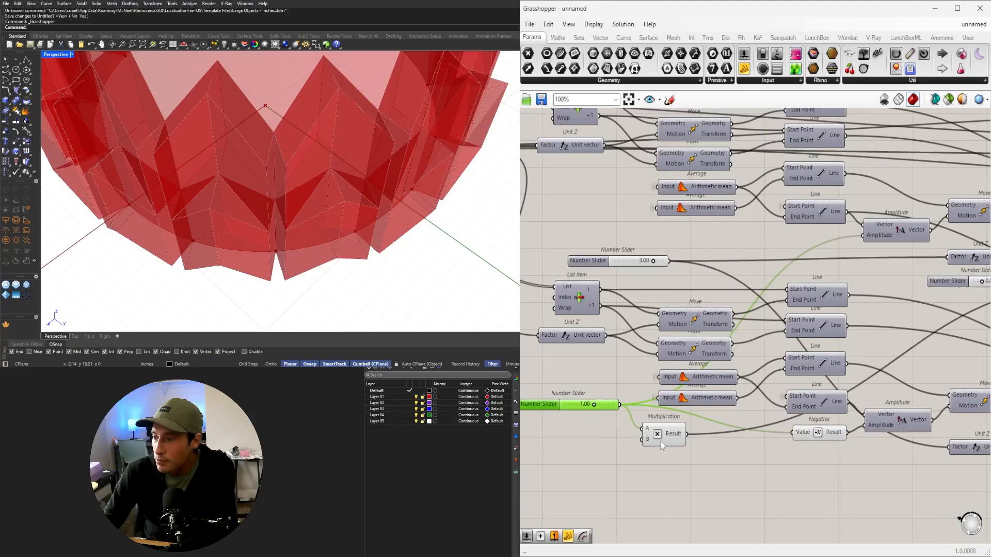
left_click_drag(583, 404, 561, 418)
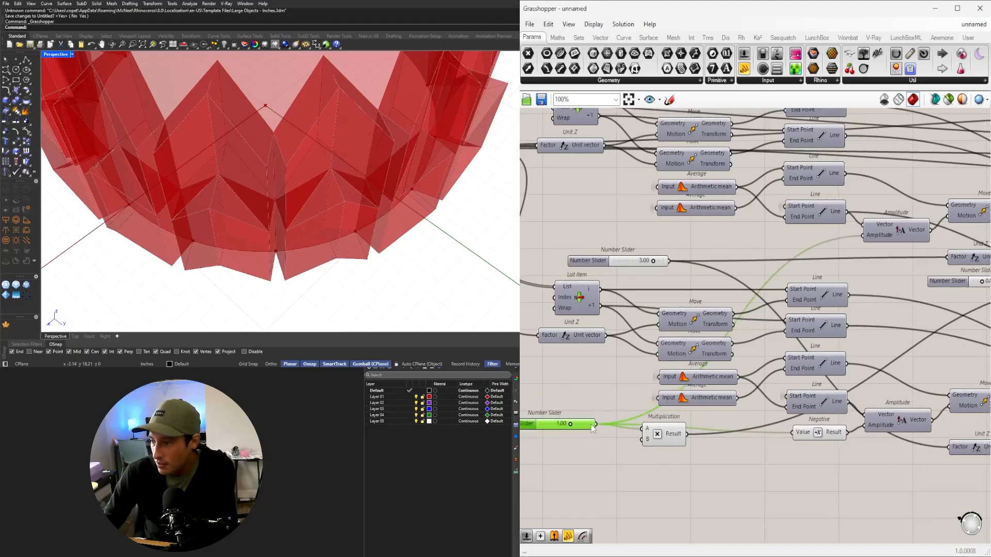
left_click_drag(651, 433, 664, 459)
scroll(597, 425, "down", 3)
left_click_drag(597, 425, 890, 331)
scroll(831, 369, "up", 3)
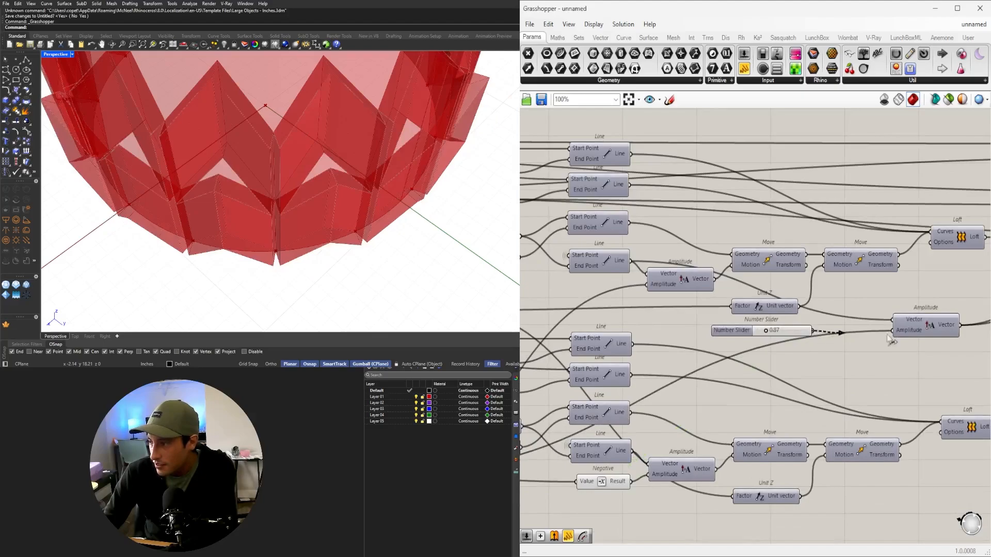
scroll(774, 331, "down", 2)
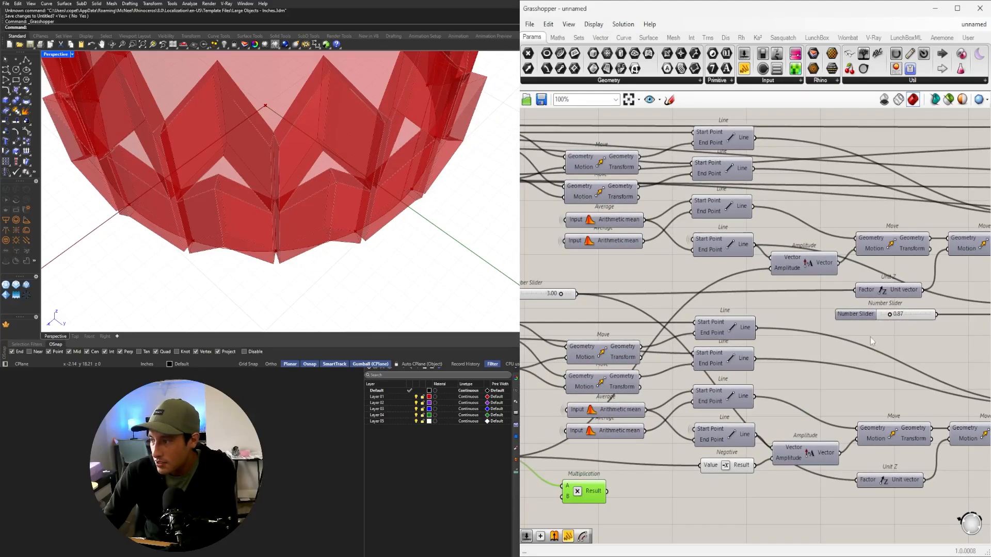
Set the panel-thickness slider to 1.00
scroll(774, 330, "up", 5)
double_click(751, 347)
type("1")
key("Return")
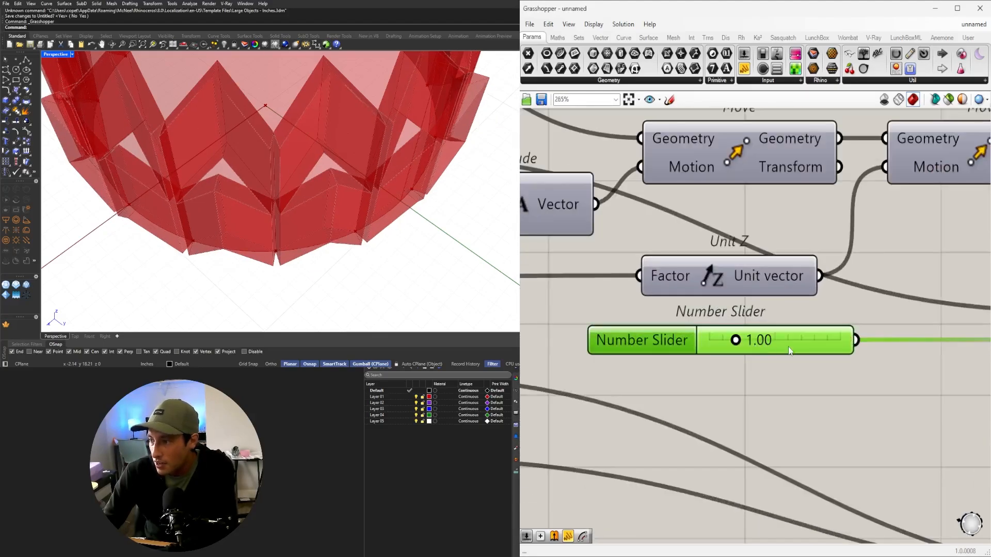
Add a Division component beside the panel-thickness slider and connect the slider to its A input
right_click_drag(889, 398, 836, 389)
double_click(836, 388)
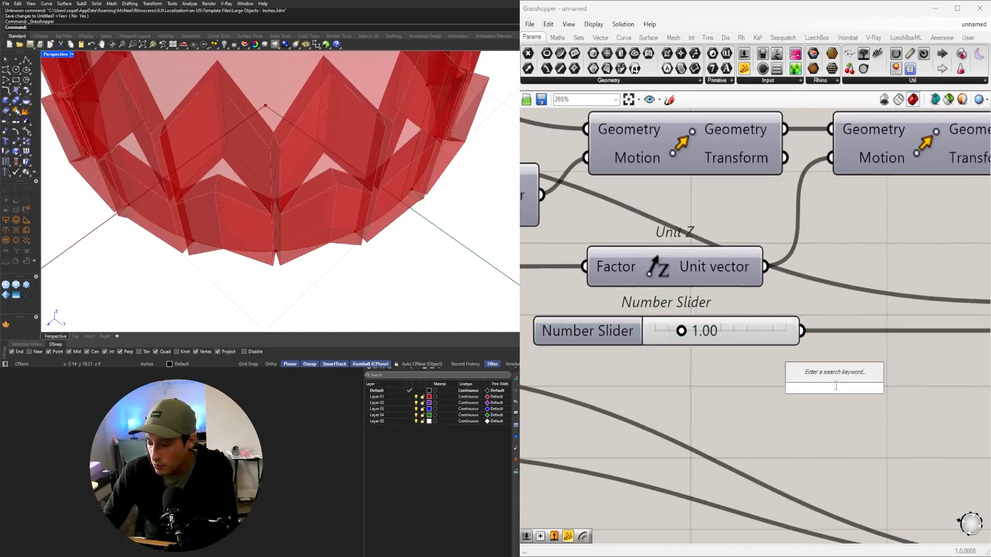
type("division")
key("Return")
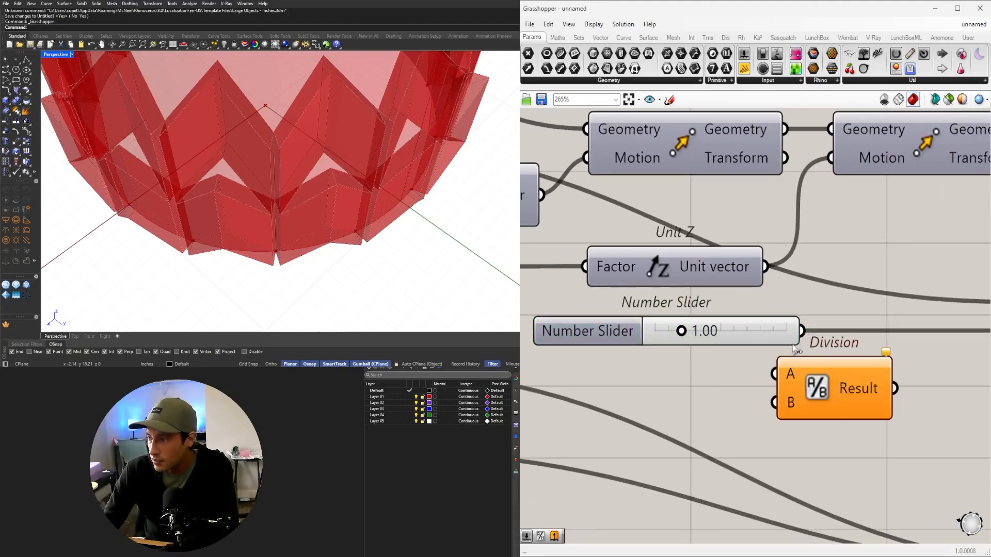
left_click_drag(801, 331, 774, 374)
left_click_drag(853, 386, 881, 384)
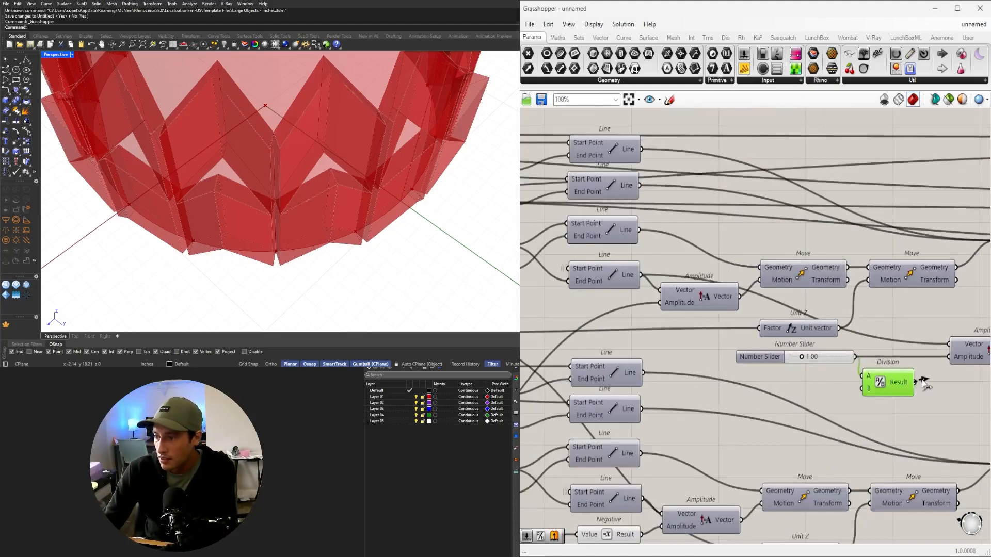
Insert a Relay on the output wire of the shared fold Amplitude slider, and delete the Multiplication component
scroll(922, 384, "down", 3)
left_click_drag(922, 381, 707, 433)
scroll(795, 416, "up", 2)
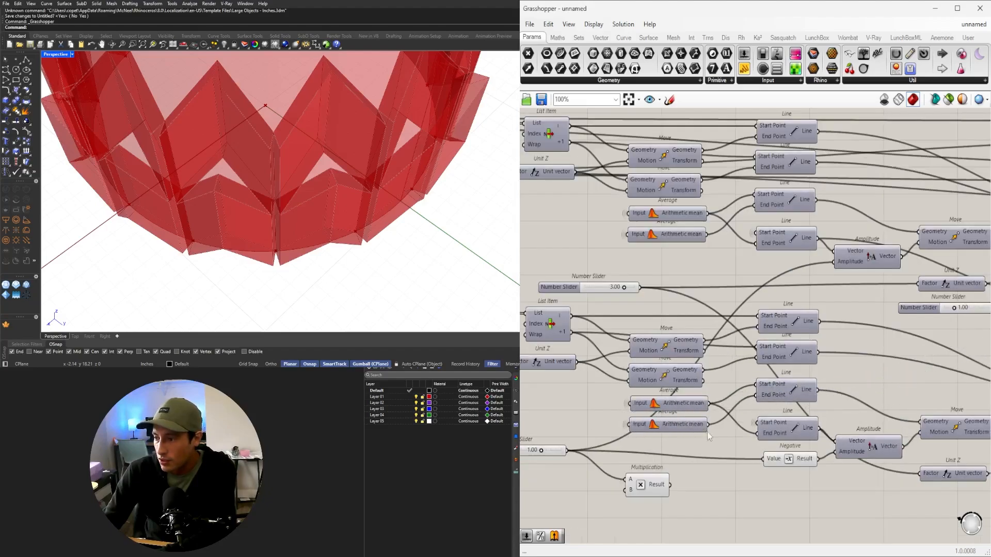
right_click_drag(627, 468, 705, 462)
double_click(669, 446)
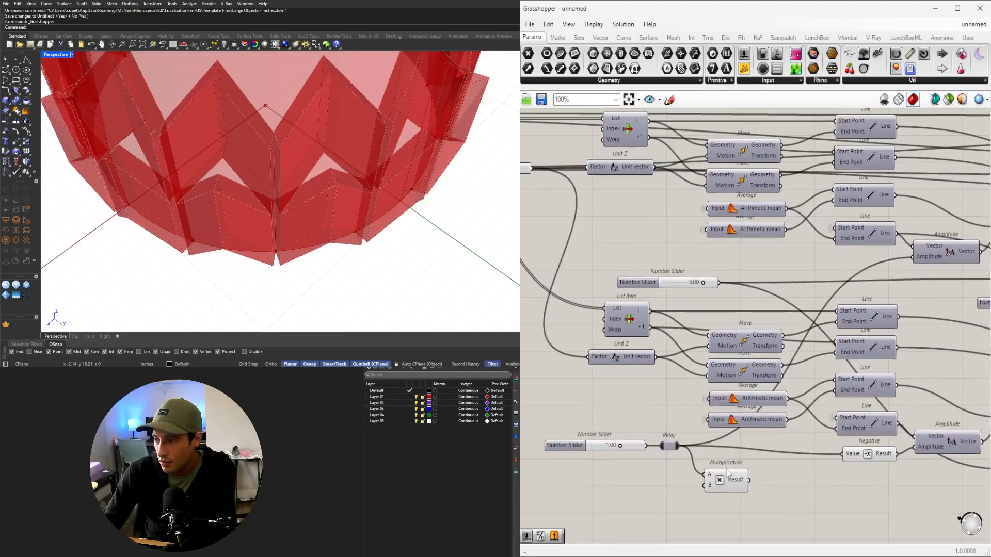
left_click(729, 484)
left_click_drag(681, 427, 670, 459)
left_click(576, 429)
scroll(576, 428, "down", 2)
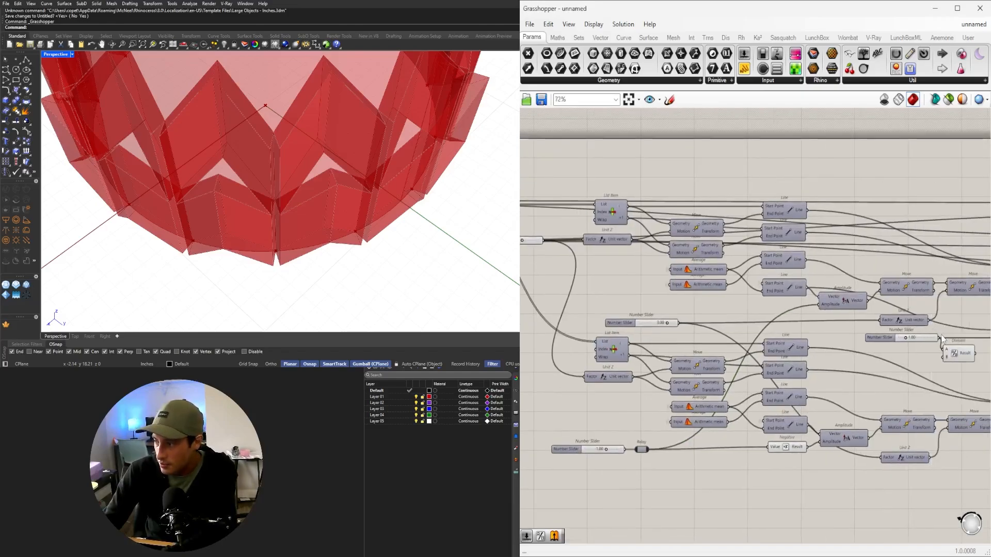
Feed the Division result into the Relay in place of the fold Amplitude slider, delete that slider, and shift the Relay closer to the Negative component
left_click(955, 356)
left_click_drag(947, 356, 641, 453)
left_click(571, 450)
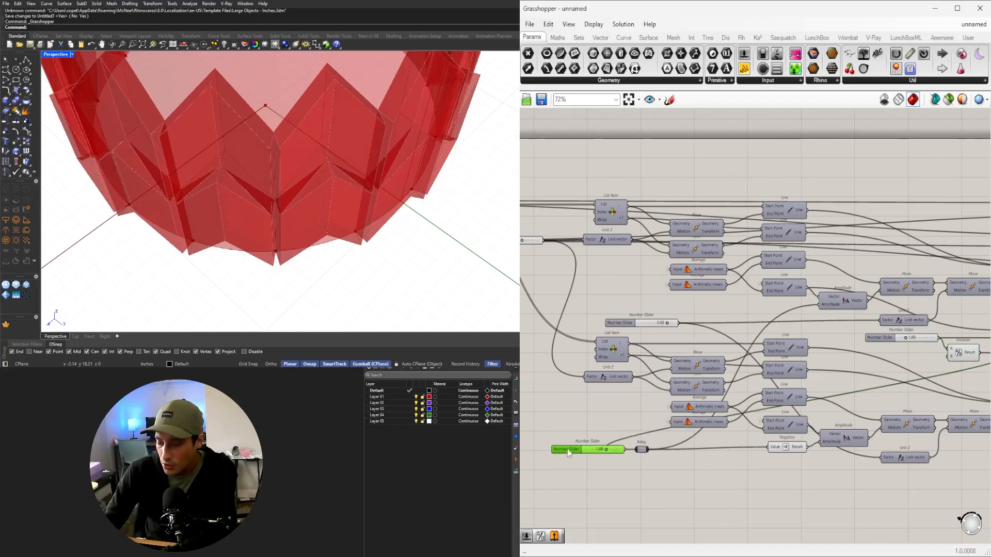
key("Delete")
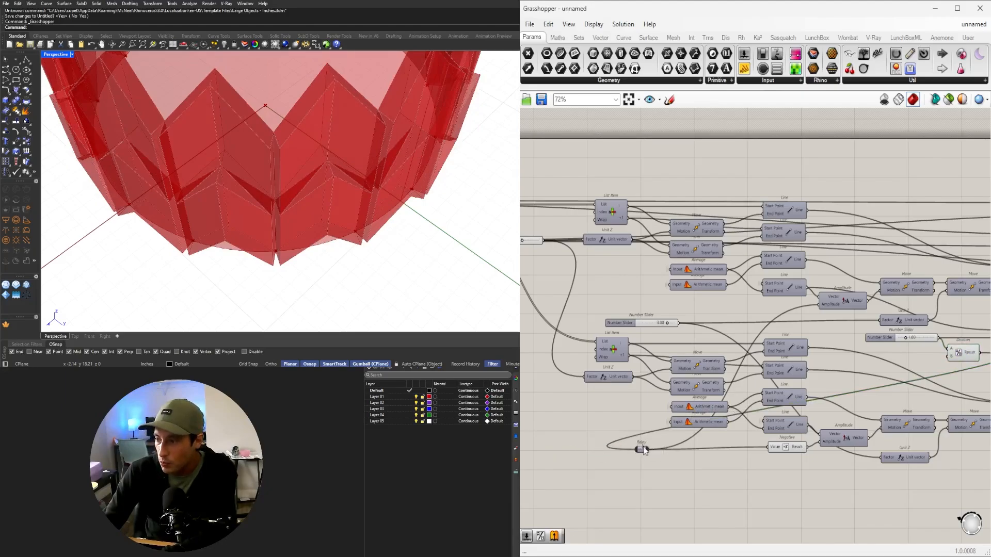
left_click_drag(643, 450, 687, 451)
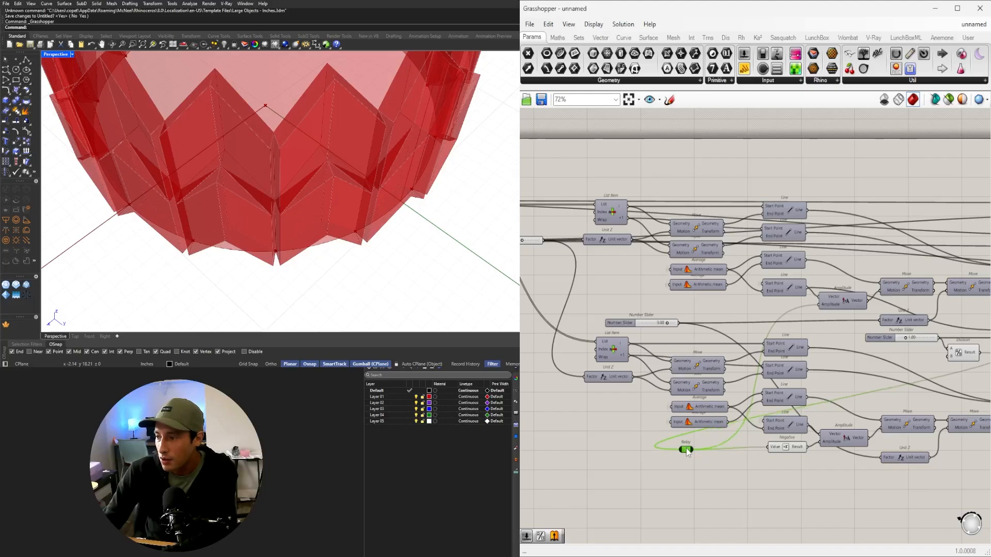
left_click(718, 493)
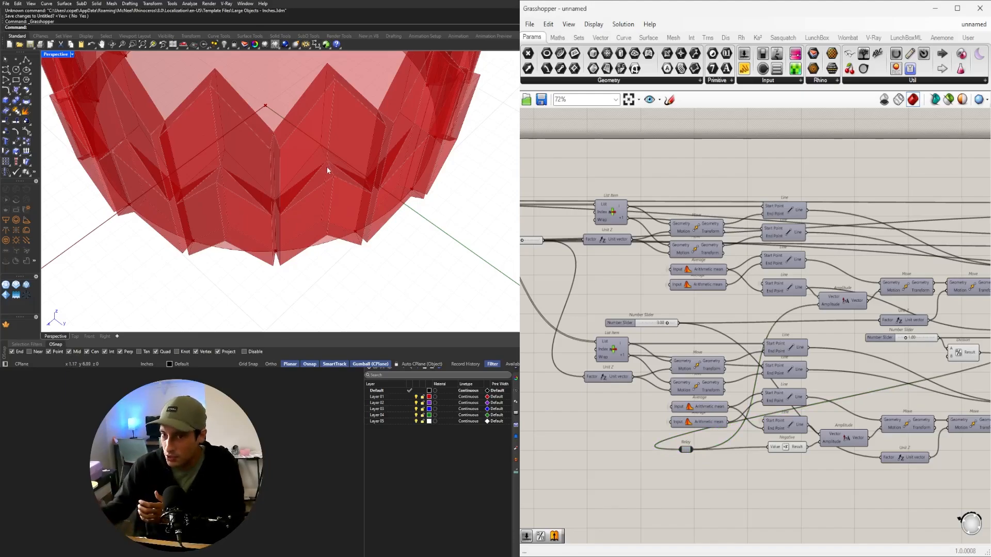
Set the panel-thickness slider that drives the Division to 0.50, and check the panels from below
scroll(914, 339, "up", 5)
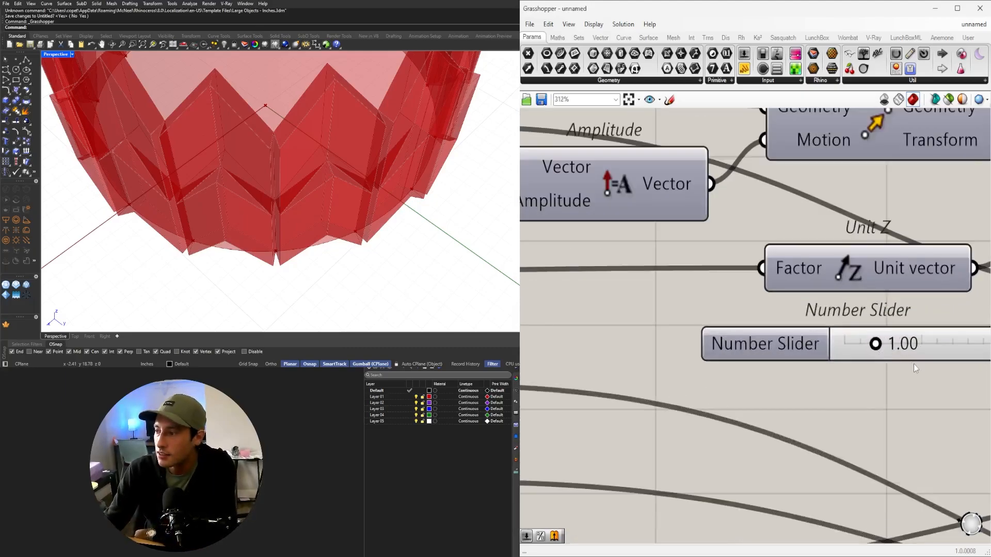
left_click(756, 345)
double_click(757, 345)
type("0.5")
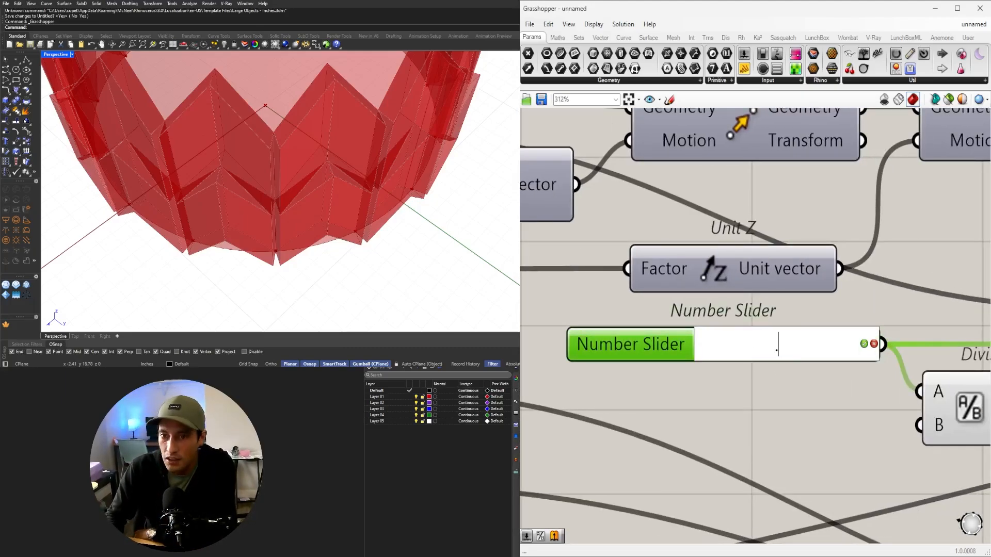
key("Return")
right_click_drag(434, 72, 326, 165)
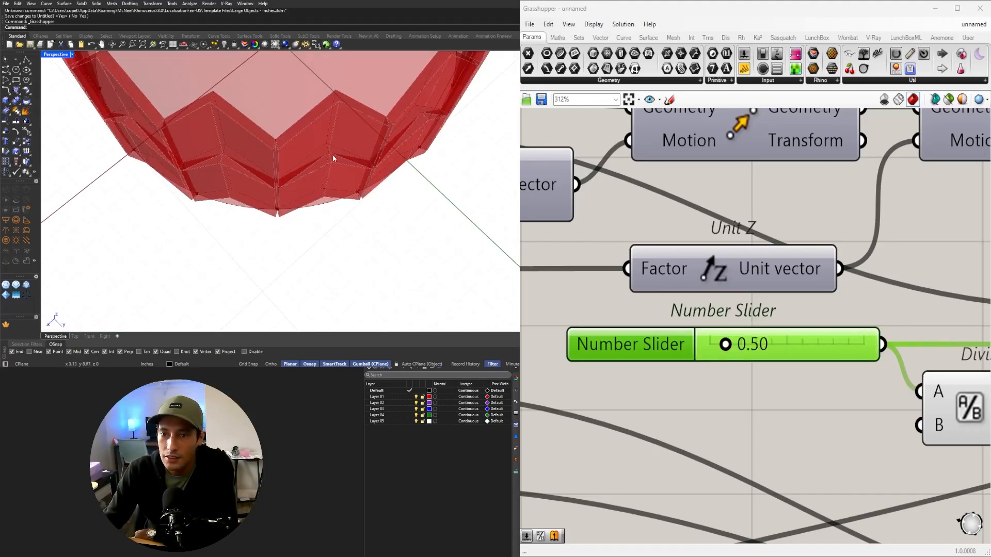
Add a Geometry parameter beyond the Polar Array and Move components at the end of the definition
scroll(721, 274, "down", 8)
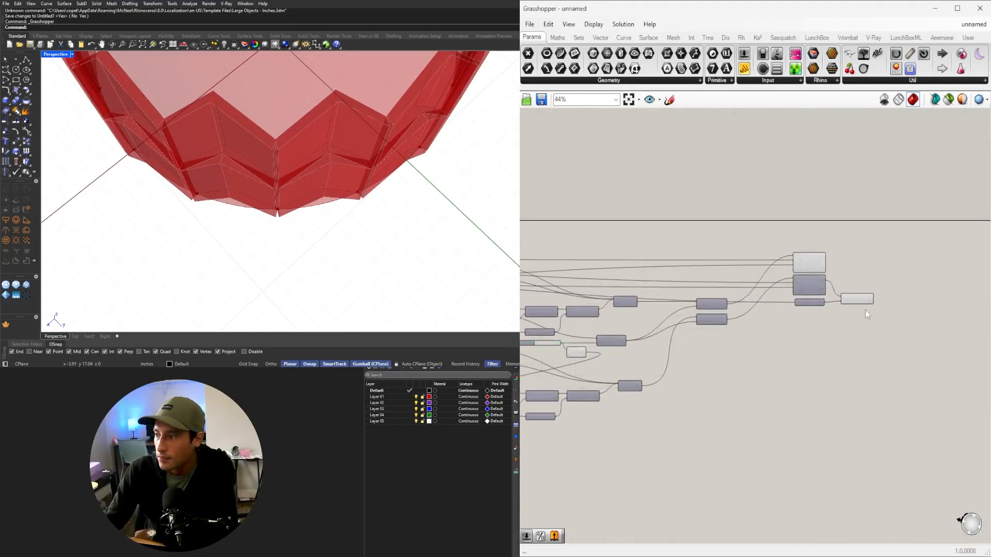
scroll(863, 300, "up", 4)
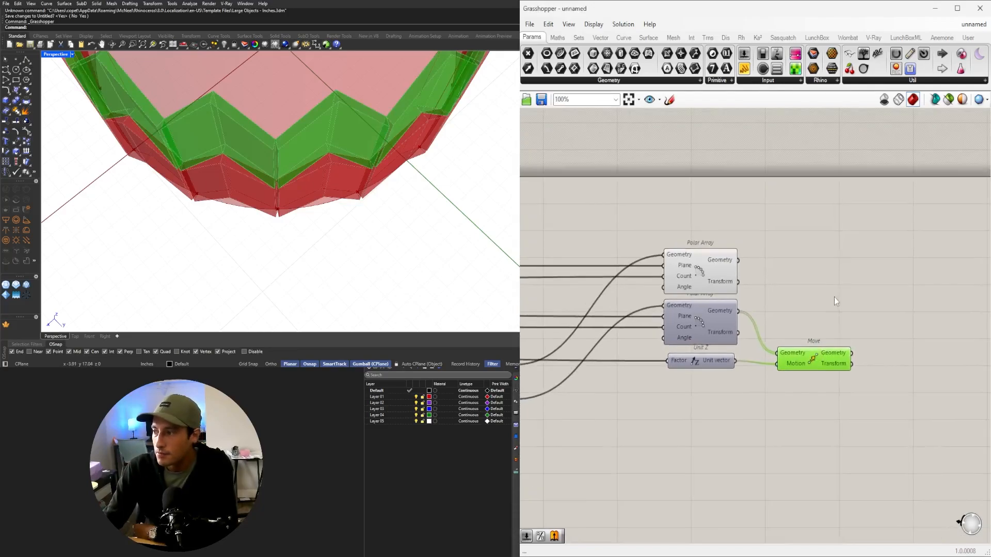
double_click(836, 292)
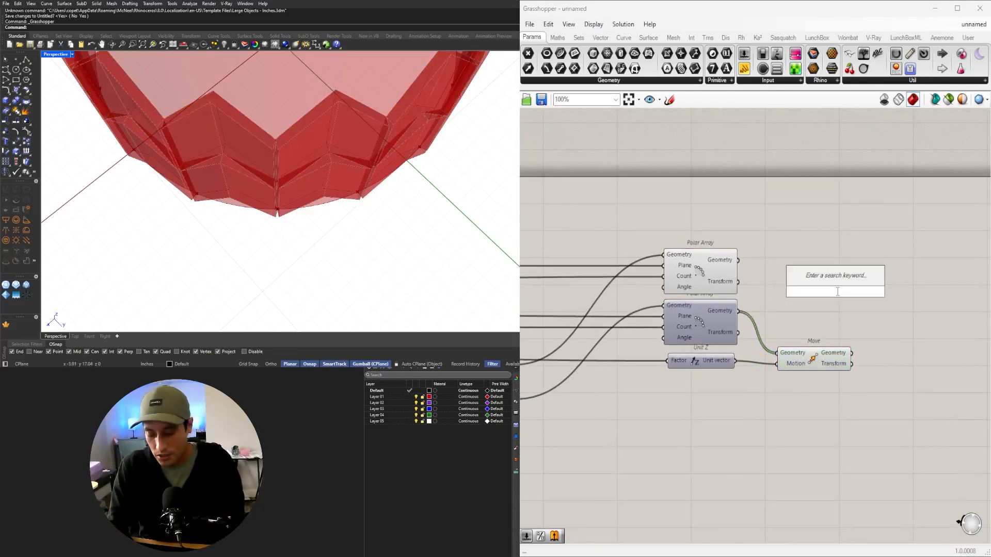
type("geo")
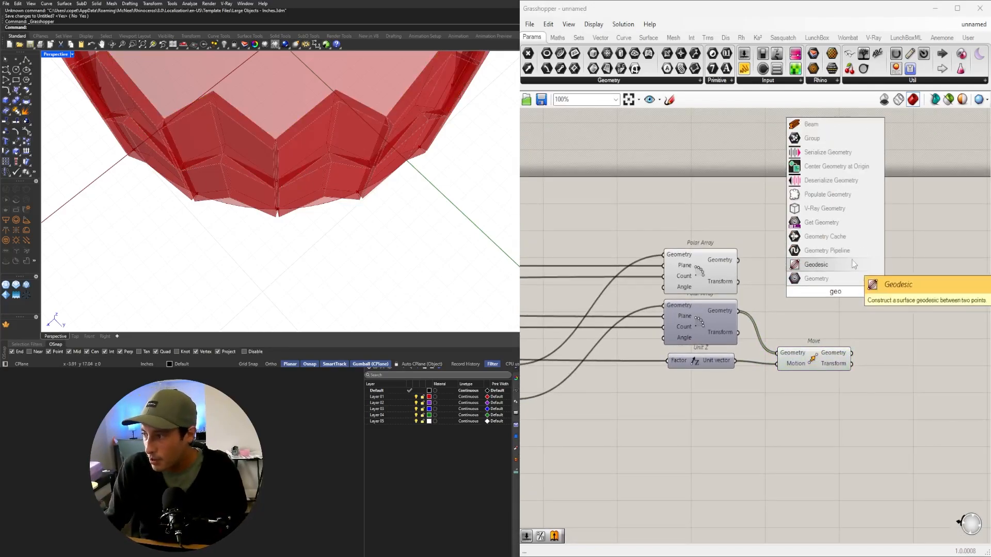
key("Return")
left_click_drag(837, 291, 912, 291)
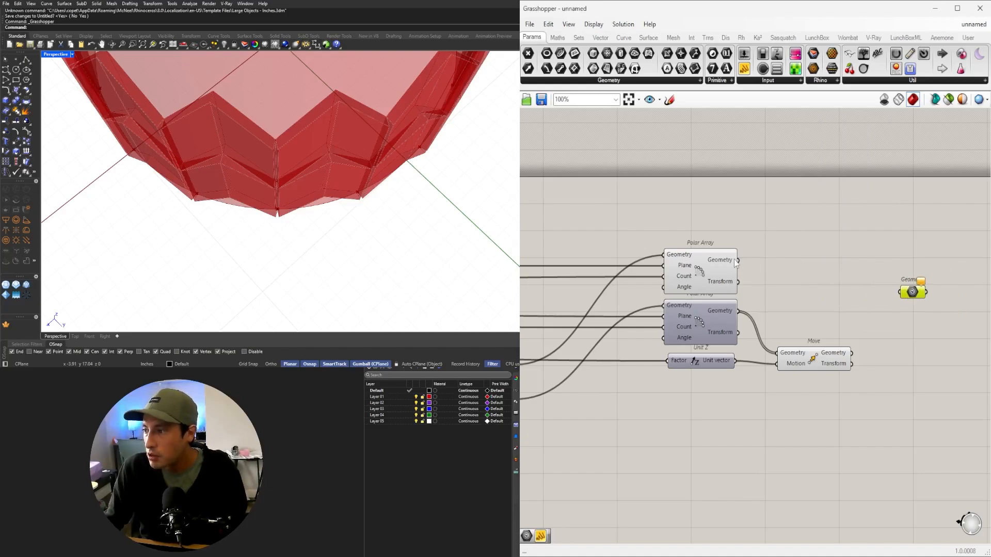
Merge the upper Polar Array's and the Move's geometry outputs into the Geometry parameter, and flatten its input
left_click_drag(738, 260, 912, 292)
left_click_drag(852, 353, 921, 323, "shift")
right_click(899, 316)
left_click(919, 410)
Turn off the preview of both Polar Arrays, the Unit Z and the Move, and select the Geometry parameter to check the rings
left_click_drag(861, 416, 698, 234)
middle_click(750, 210)
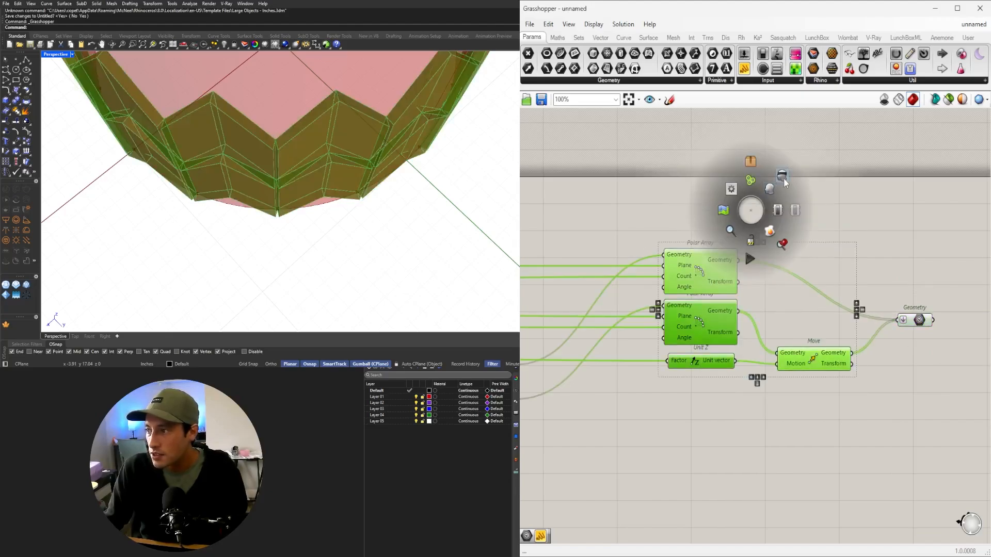
left_click(784, 180)
right_click_drag(402, 204, 396, 153)
left_click(920, 321)
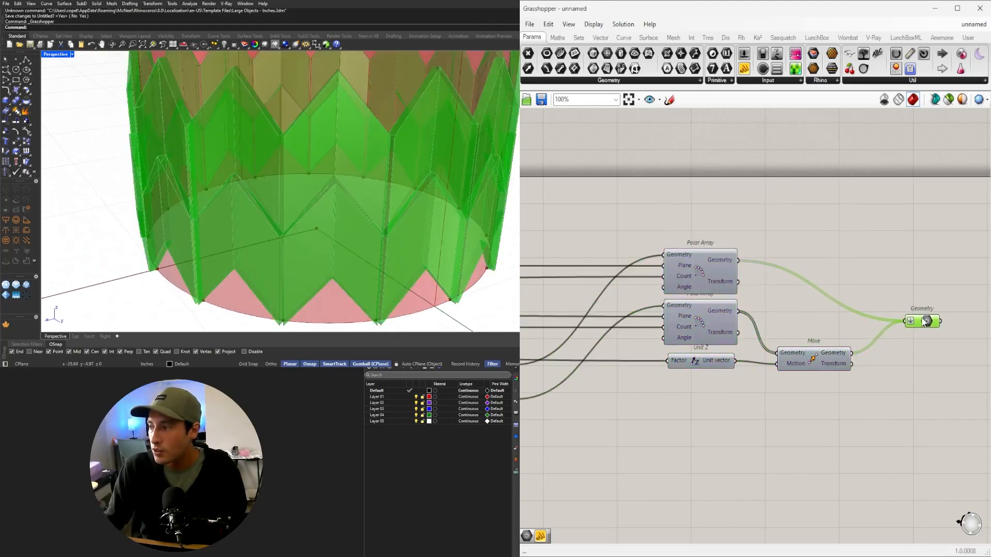
Set the Count slider feeding the Divide Curve to 12, and check the regenerated panels
scroll(710, 346, "down", 5)
right_click_drag(688, 359, 849, 361)
scroll(630, 372, "up", 4)
right_click_drag(631, 377, 988, 299)
right_click_drag(695, 355, 950, 422)
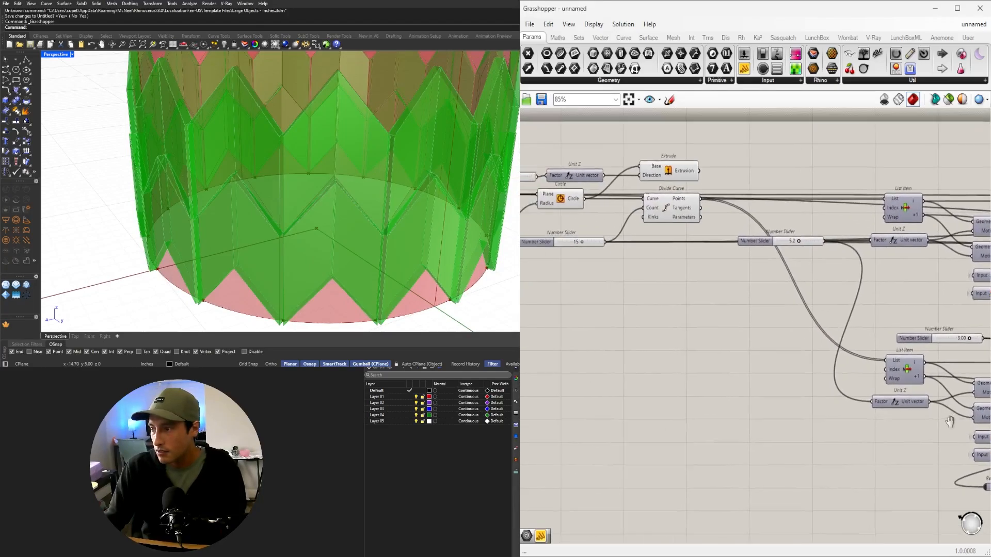
right_click_drag(737, 324, 884, 338)
scroll(691, 253, "up", 4)
double_click(699, 255)
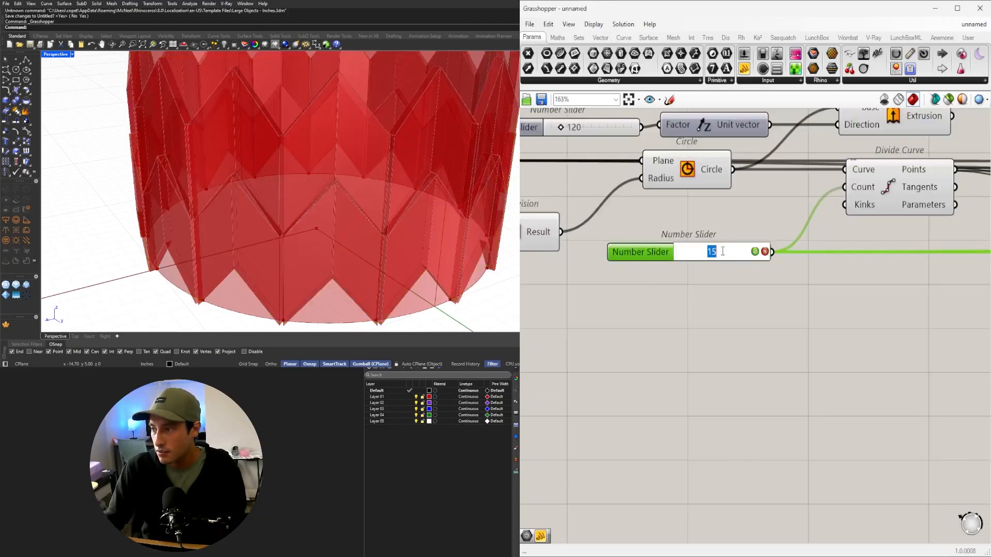
type("12")
key("Return")
scroll(327, 195, "down", 3)
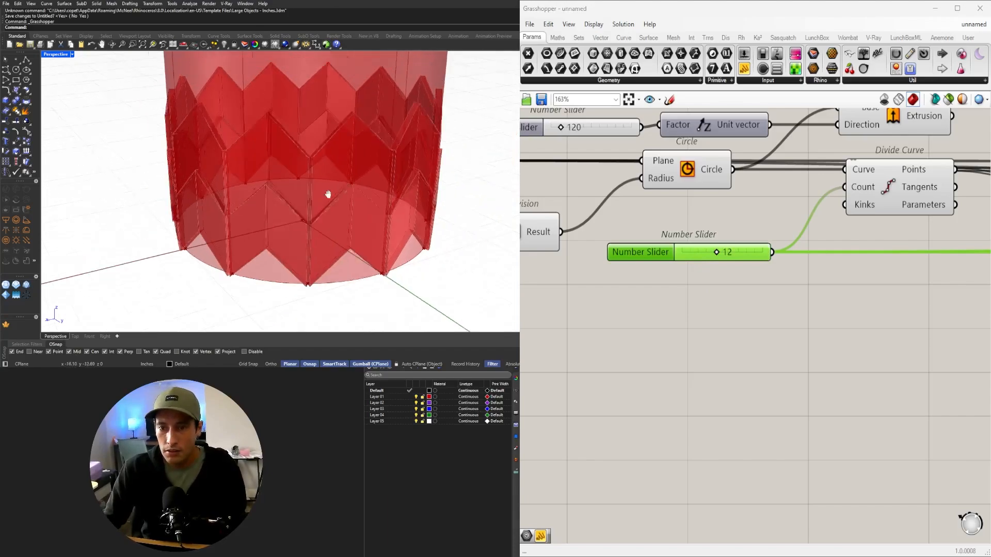
scroll(288, 236, "up", 3)
right_click_drag(288, 235, 266, 235)
Select the merged Geometry parameter at the end of the definition and examine its rings on the column from the side
scroll(723, 263, "down", 9)
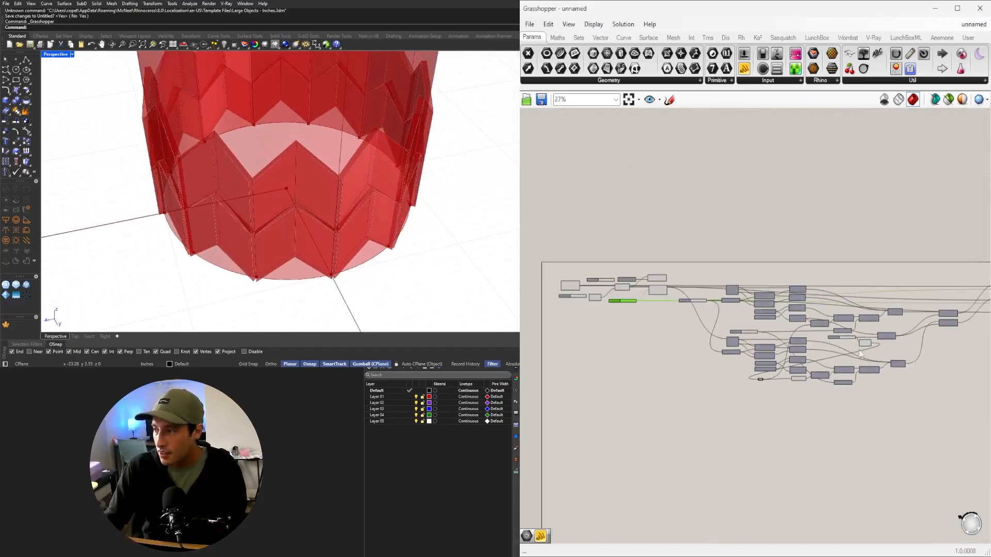
right_click_drag(965, 310, 759, 310)
scroll(763, 310, "up", 5)
right_click_drag(923, 310, 754, 306)
scroll(754, 306, "up", 4)
left_click_drag(790, 308, 733, 240)
scroll(413, 181, "down", 6)
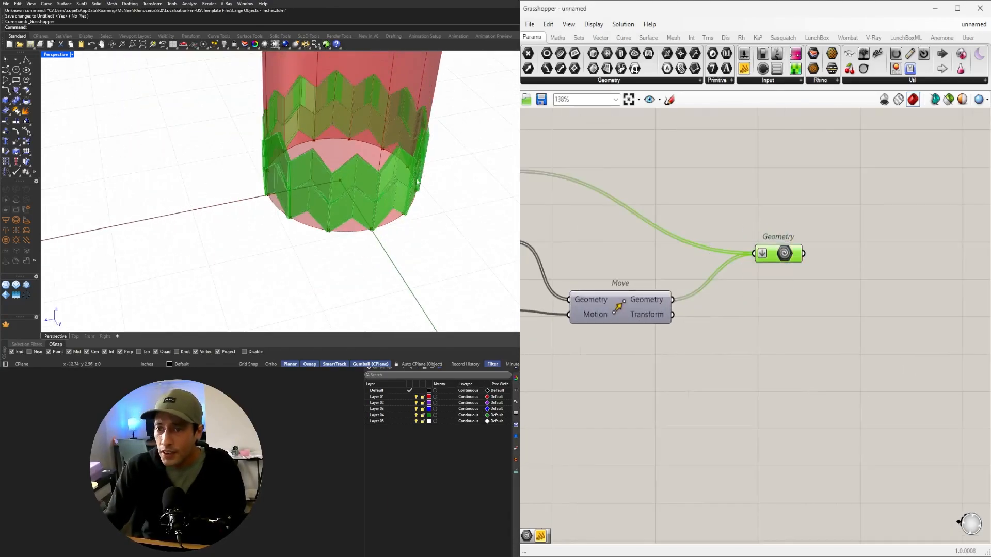
right_click_drag(416, 184, 319, 210)
scroll(324, 218, "up", 4)
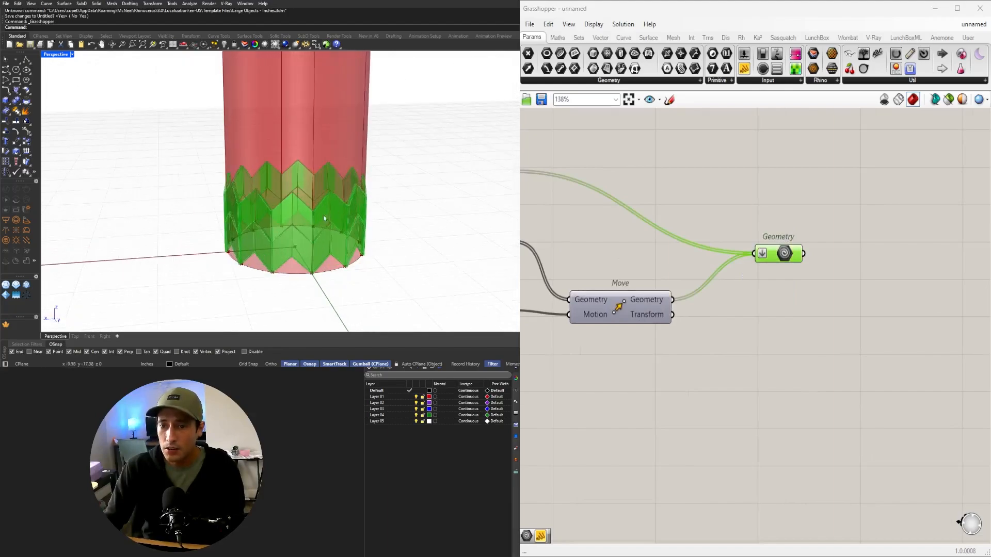
Add a Move component after the merged Geometry parameter and connect the parameter to its Geometry input
scroll(754, 310, "up", 2)
double_click(783, 369)
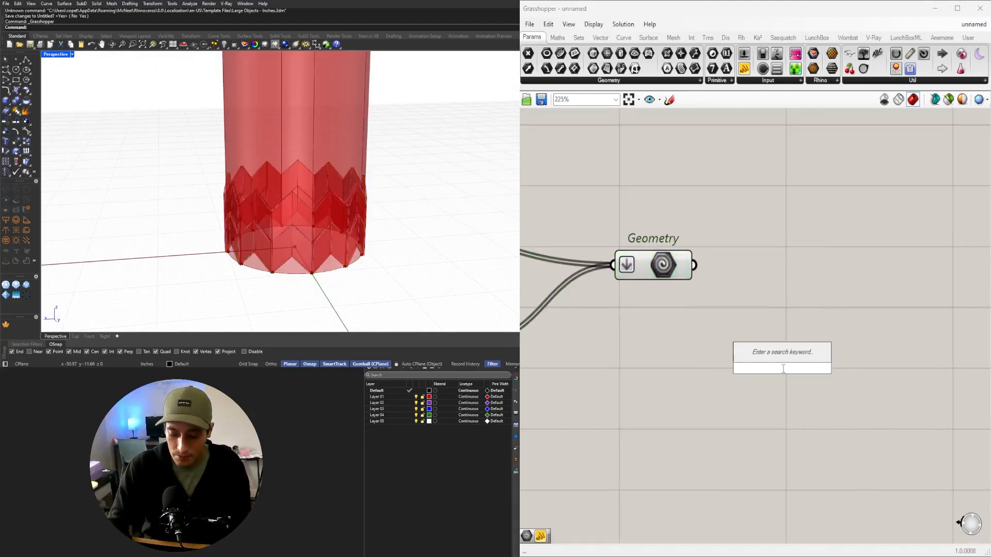
type("move")
left_click(754, 355)
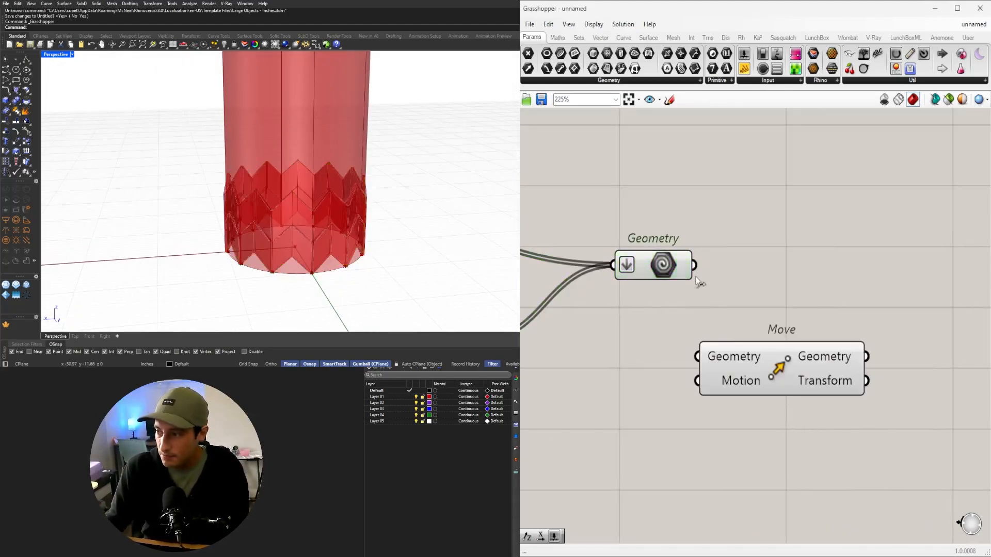
left_click_drag(694, 265, 779, 337)
Add a Unit Z vector, connect it to the new Move's Motion input, and align the Move with it
double_click(654, 361)
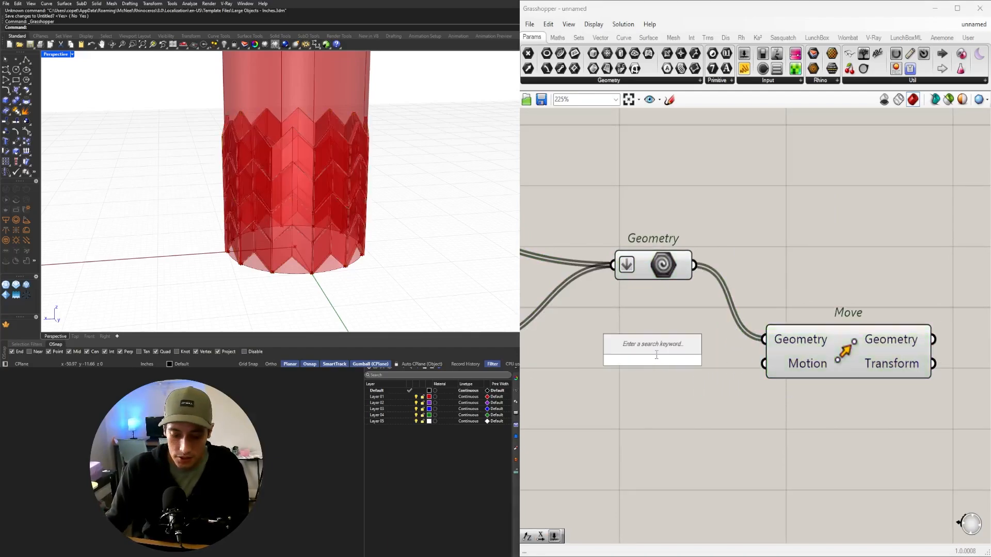
type("z")
left_click(658, 347)
left_click_drag(730, 362, 765, 364)
left_click_drag(795, 378, 803, 374)
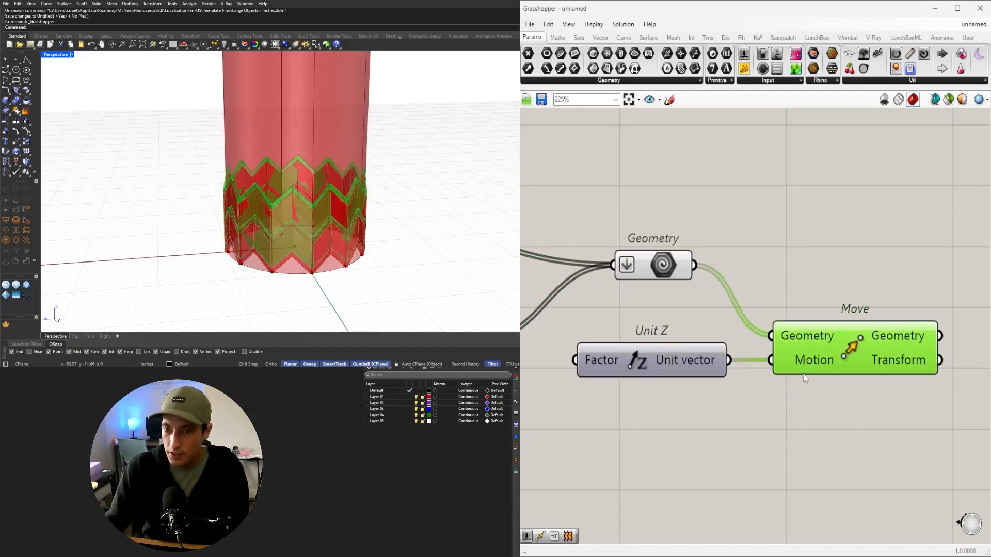
Shift the 3.00 slider further left of the lower List Item, and wire the panel-height slider to the new Unit Z's Factor
scroll(804, 380, "down", 10)
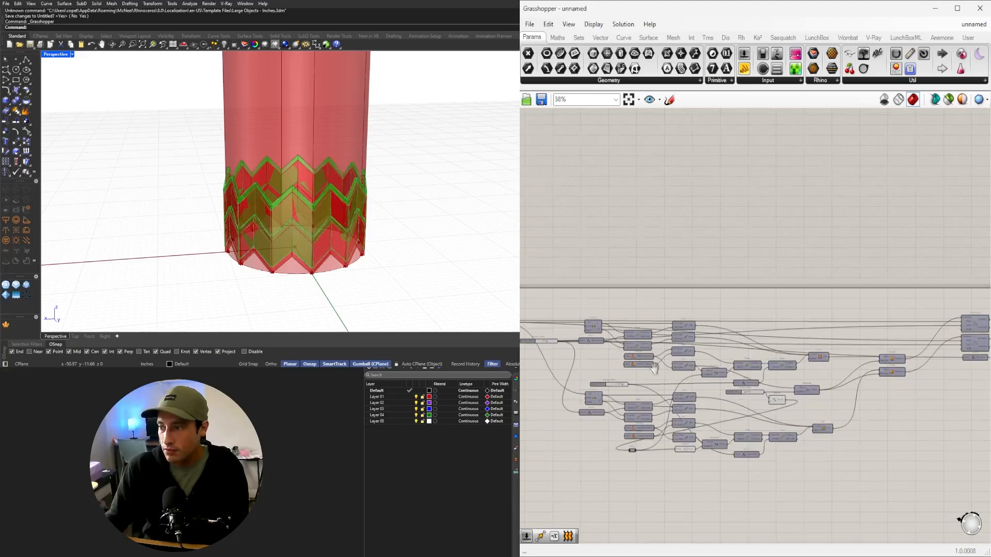
right_click_drag(654, 368, 852, 359)
scroll(712, 334, "up", 6)
left_click_drag(768, 332, 676, 390)
right_click_drag(667, 400, 713, 377)
left_click_drag(811, 364, 633, 359)
scroll(632, 359, "down", 13)
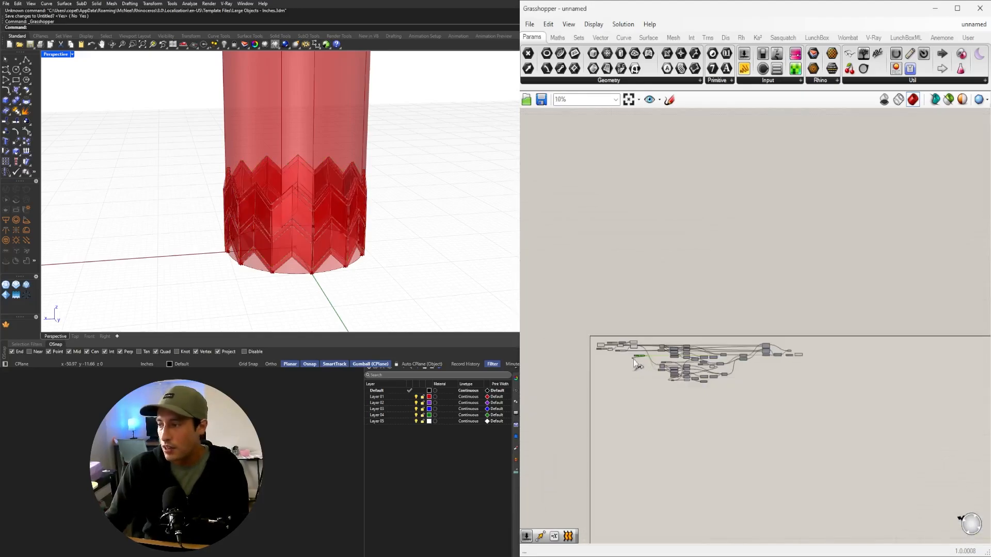
scroll(633, 359, "up", 10)
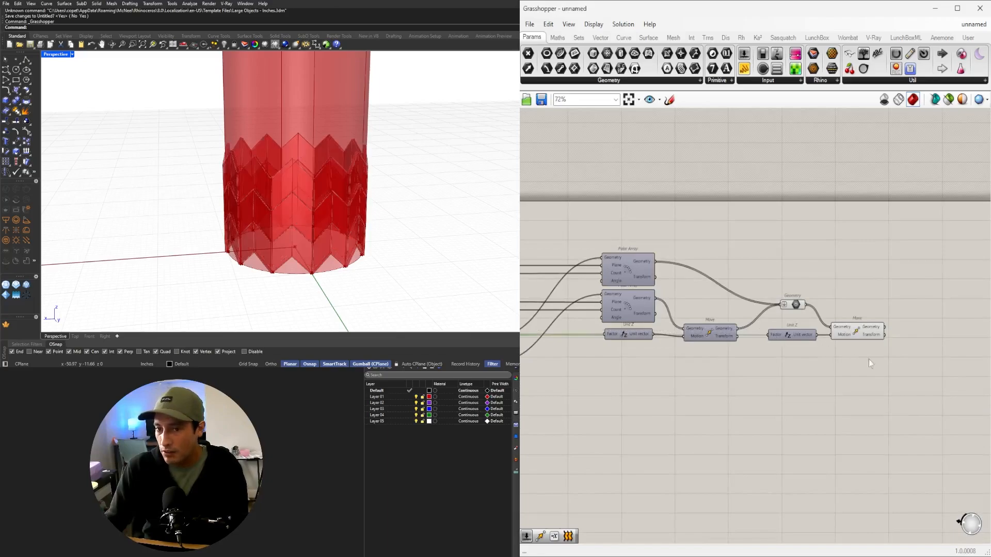
Move the new Unit Z further left, below the first Move, to leave space before the last Move
scroll(873, 361, "up", 3)
left_click_drag(916, 376, 742, 300)
left_click_drag(748, 319, 641, 364)
left_click(759, 387)
right_click_drag(746, 392, 785, 389)
Add a Multiplication component and place it just below the wire entering the new Unit Z's Factor
double_click(786, 386)
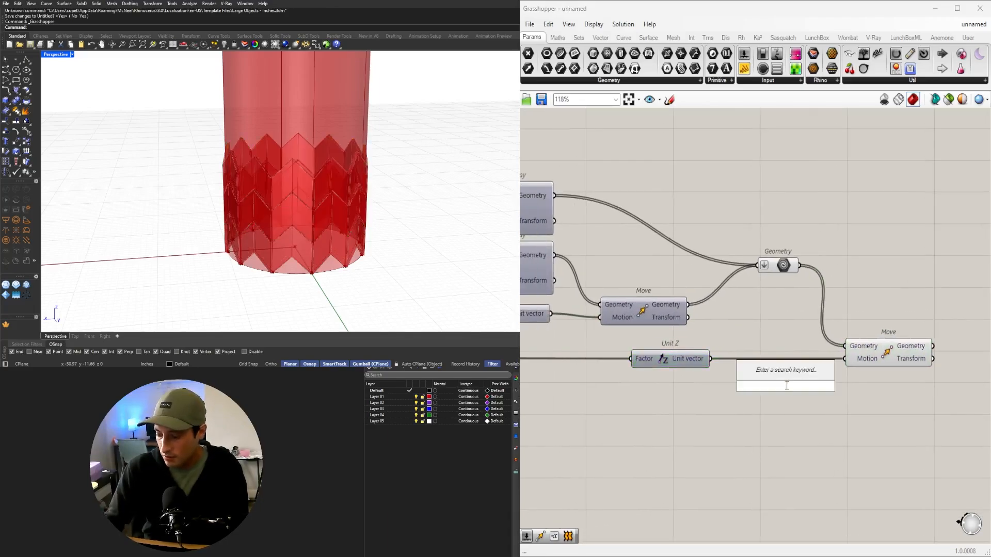
type("multiplication")
key("Return")
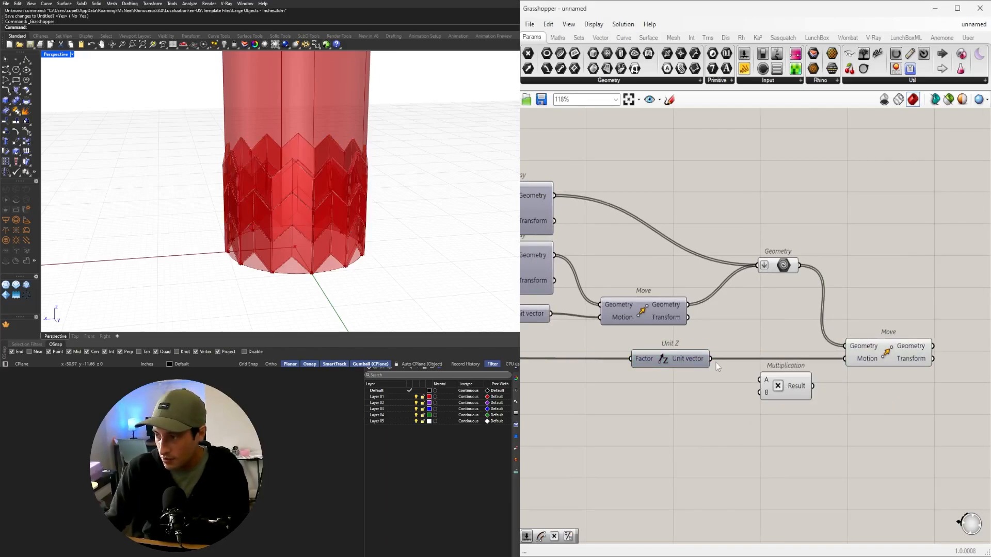
left_click_drag(785, 387, 569, 399)
Insert a Relay on the Unit Z's Factor wire, route it through the Multiplication's A input into Factor, and line up the components
double_click(582, 358)
left_click(660, 360)
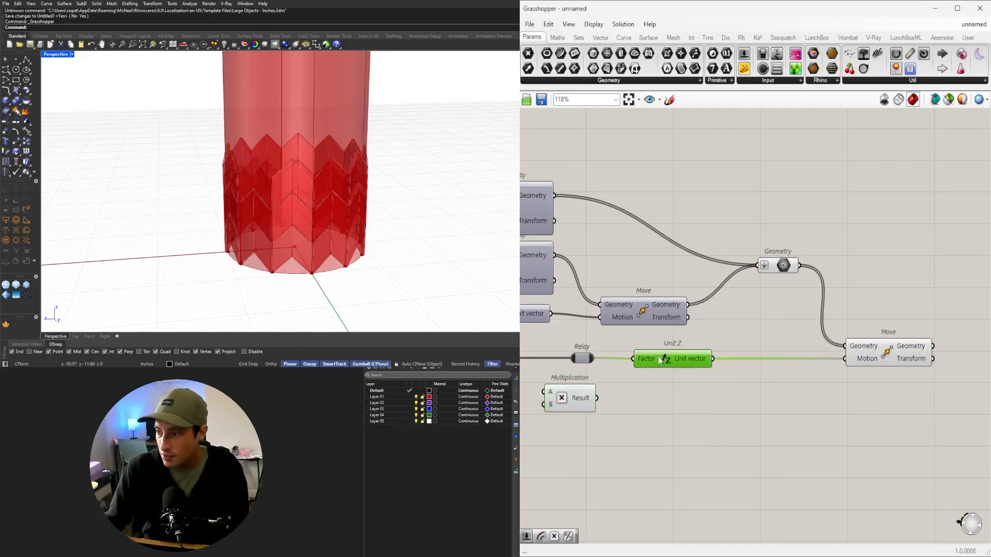
left_click_drag(660, 360, 738, 359)
left_click_drag(573, 398, 649, 374)
mouse_move(594, 358)
left_mouse_down()
mouse_move(622, 368)
mouse_move(712, 359)
left_mouse_up()
left_click_drag(642, 372, 635, 363)
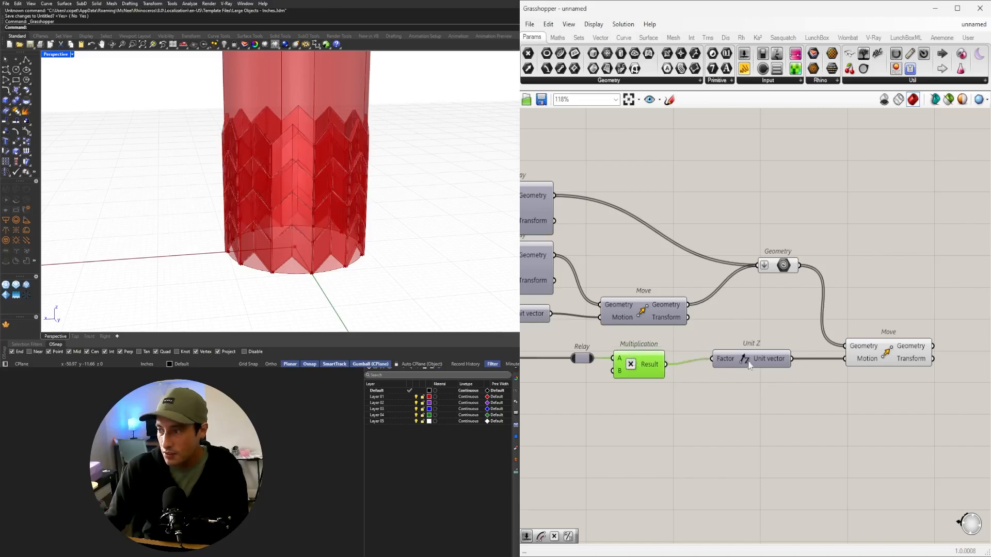
left_click_drag(750, 365, 716, 371)
Select the merged Geometry parameter and the last Move, separately and together, to examine how their rings stack on the column
left_click(774, 265)
middle_click(752, 221)
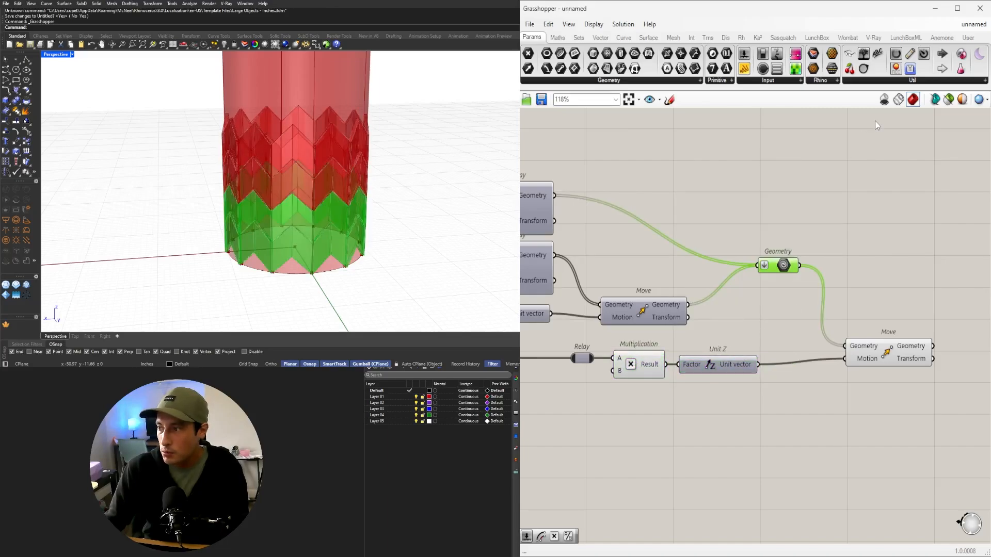
scroll(853, 253, "down", 3)
left_click(927, 366)
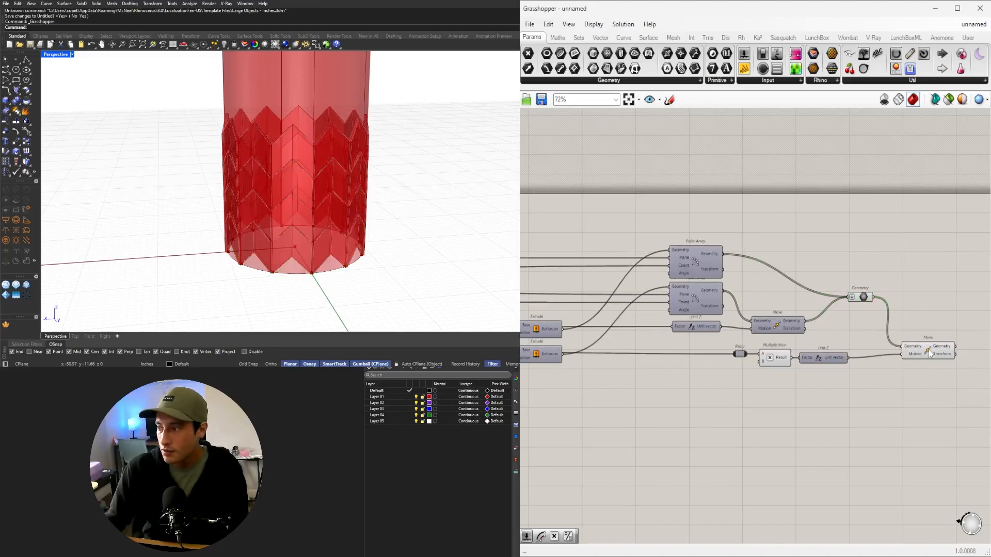
left_click(928, 352)
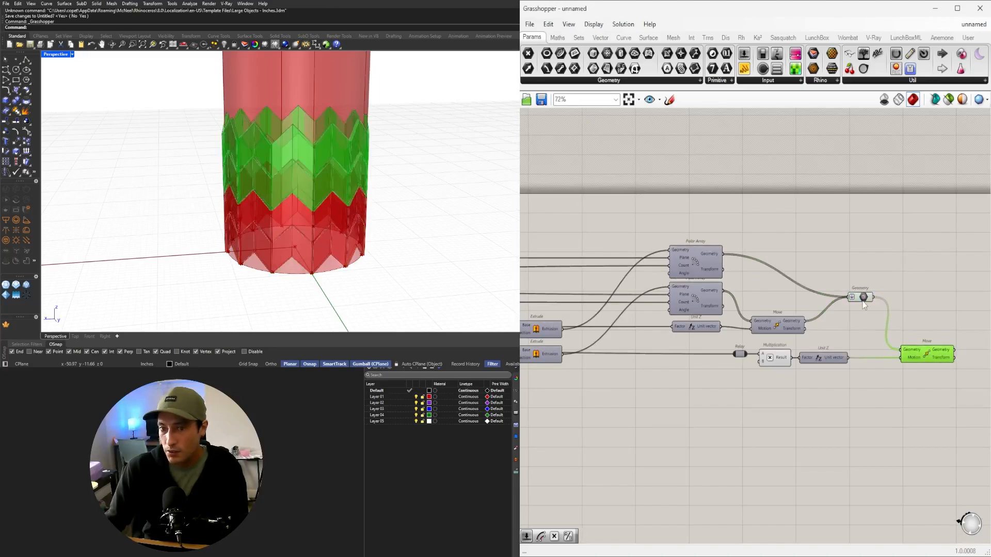
left_click(862, 301, "shift")
left_click(881, 281)
left_click(862, 298)
right_click_drag(406, 151, 373, 199)
left_click(921, 359, "shift")
right_click_drag(950, 250, 907, 253)
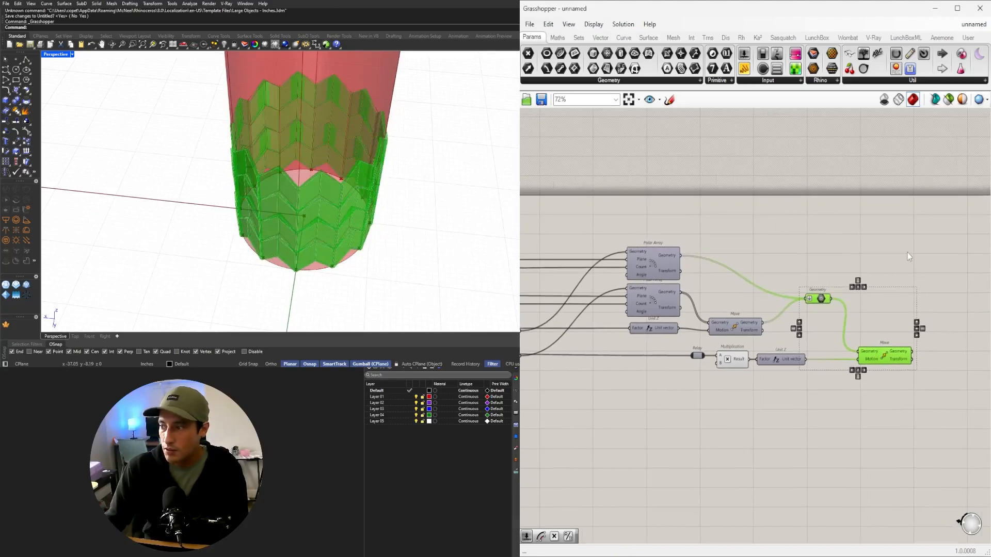
left_click(907, 252)
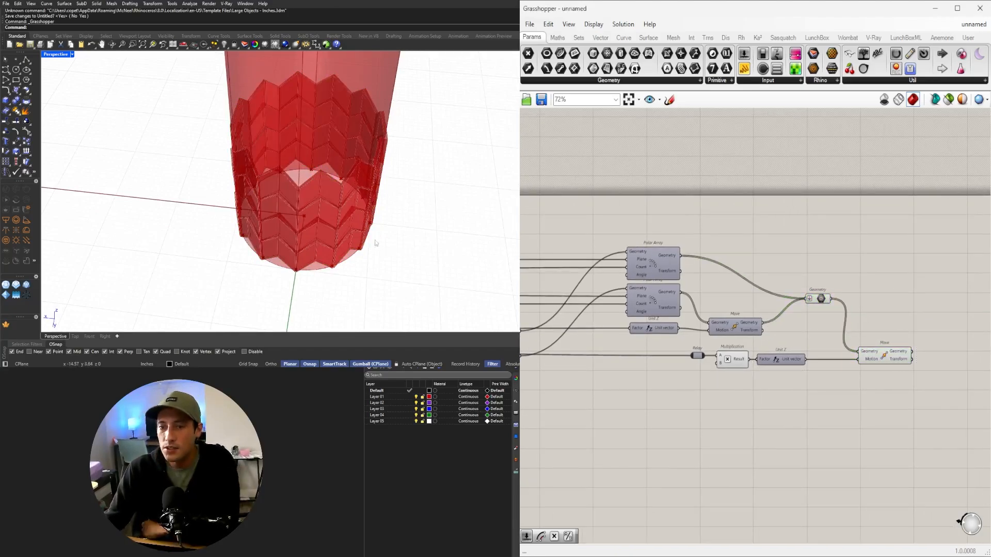
View the stacked rings from a lower angle and inspect the value reaching the last Unit Z's Factor input
right_click_drag(330, 129, 317, 164)
scroll(774, 364, "up", 4)
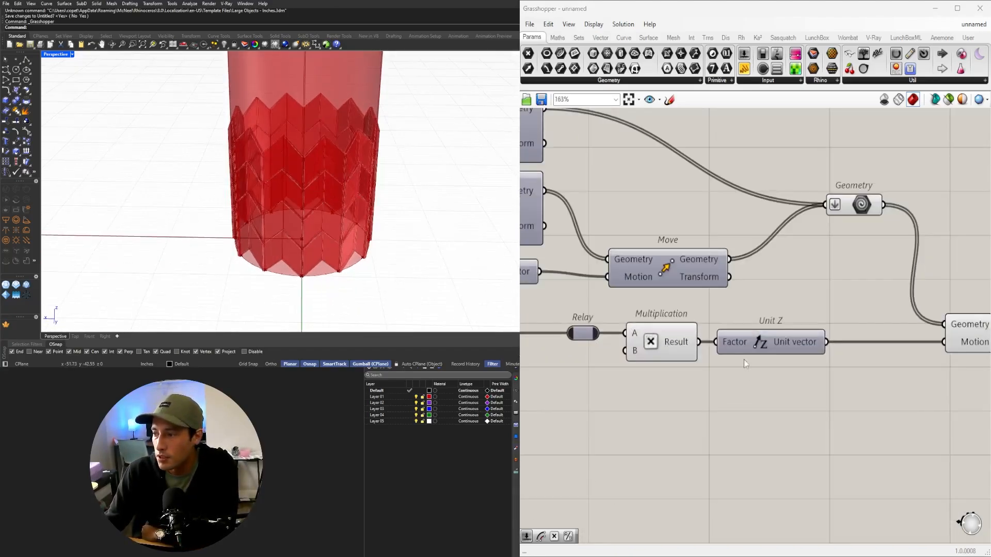
mouse_move(733, 339)
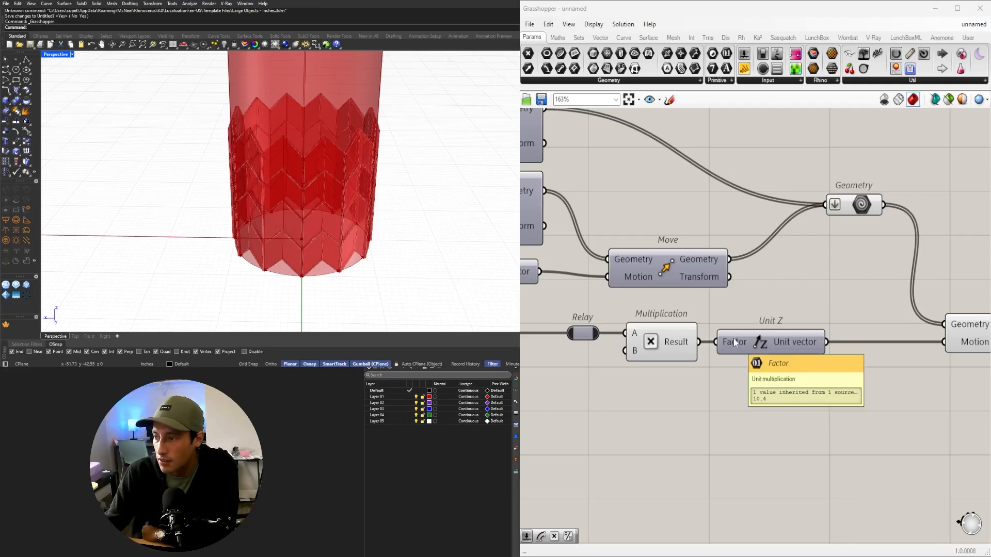
scroll(736, 361, "down", 2)
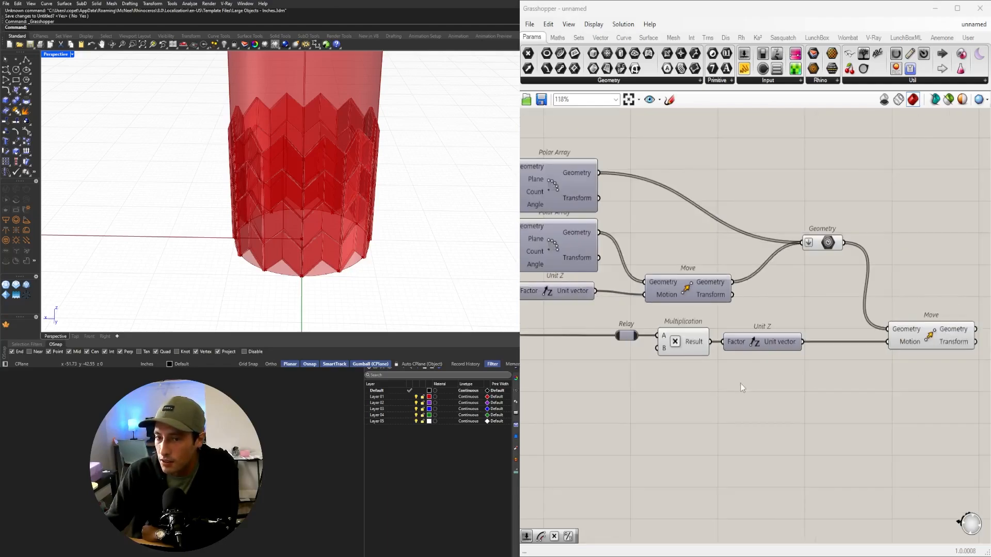
Move the Relay and Multiplication together further left, leaving a gap before the last Unit Z
right_click_drag(740, 383, 854, 375)
left_click_drag(859, 372, 764, 316)
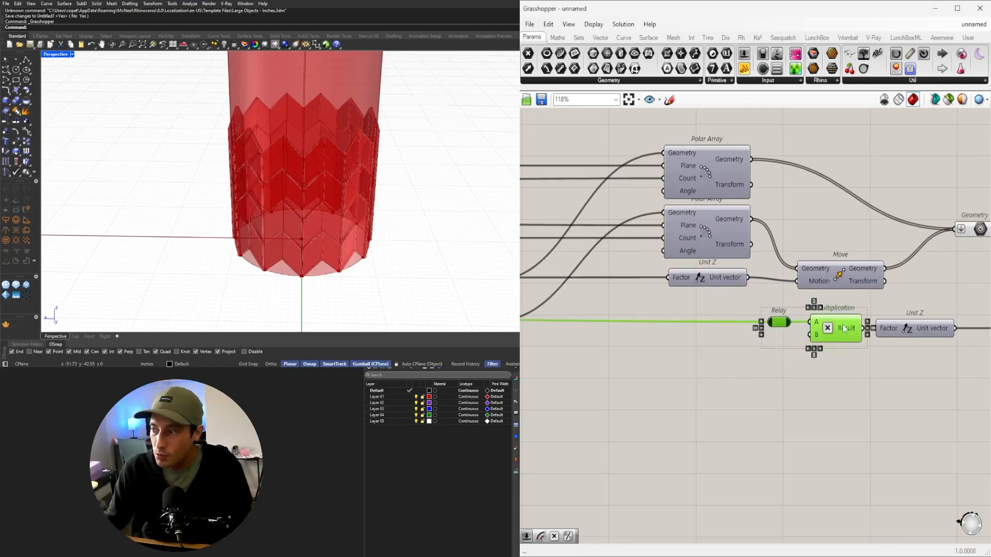
left_click_drag(839, 330, 638, 331)
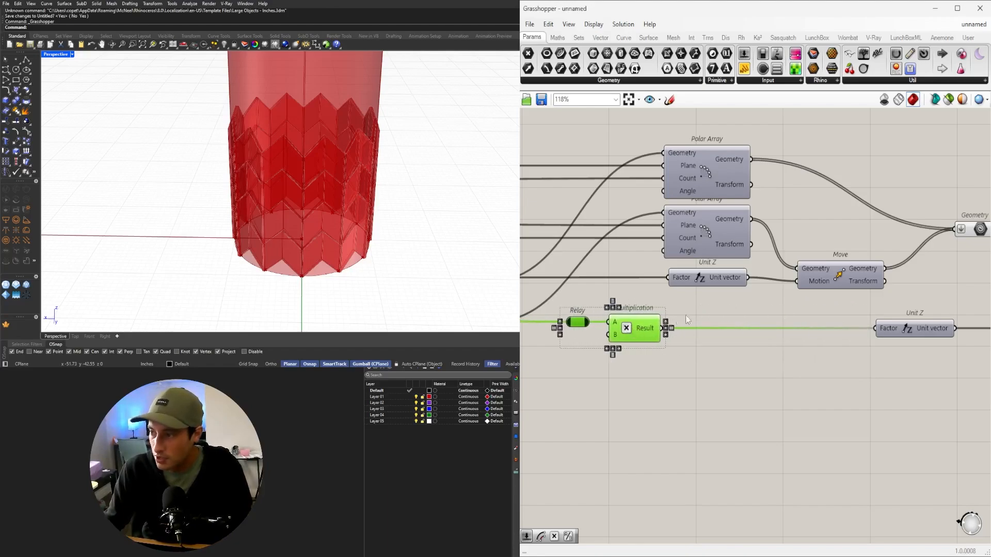
left_click(660, 352)
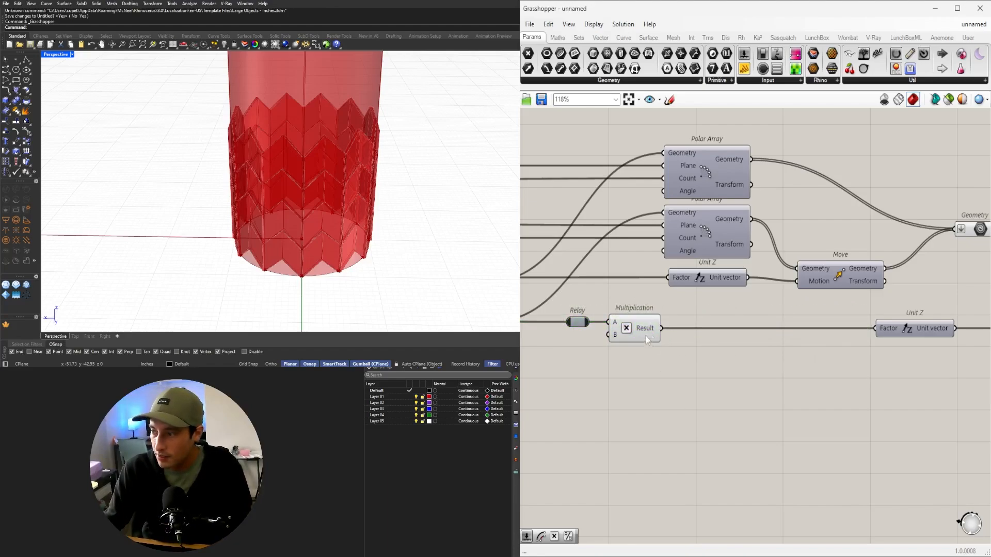
Add a Series component and place it below the wire between the Multiplication and the last Unit Z
double_click(754, 366)
type("se")
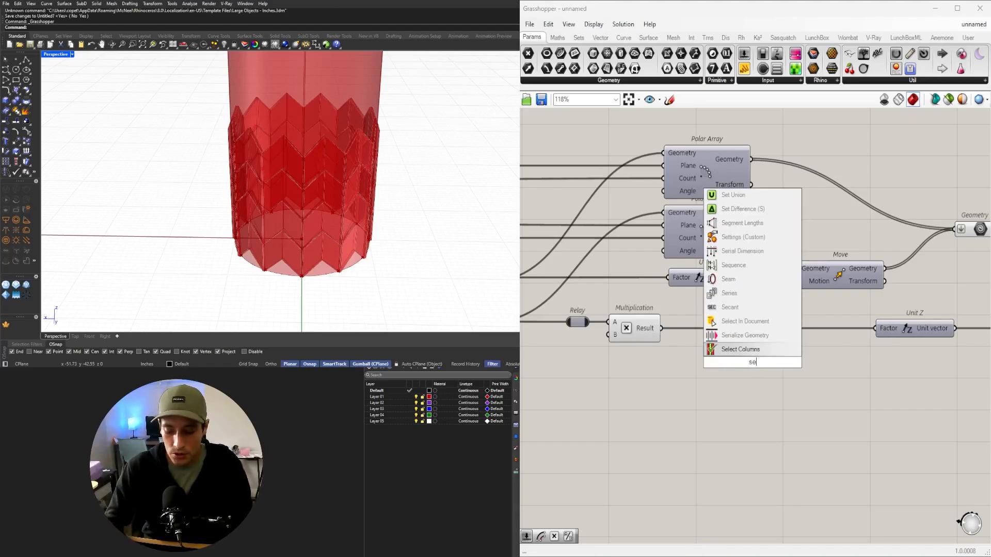
left_click(740, 338)
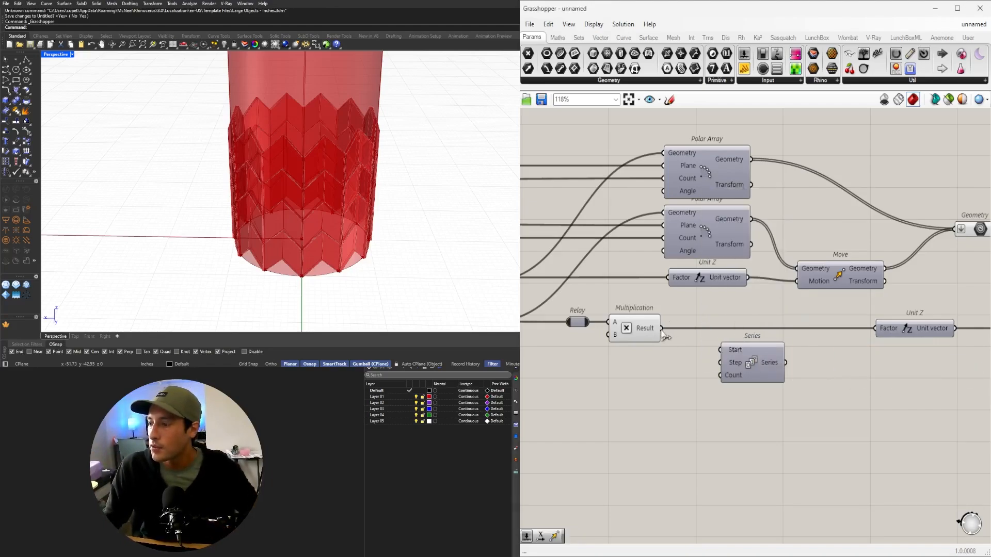
left_click_drag(739, 356, 753, 357)
mouse_move(792, 365)
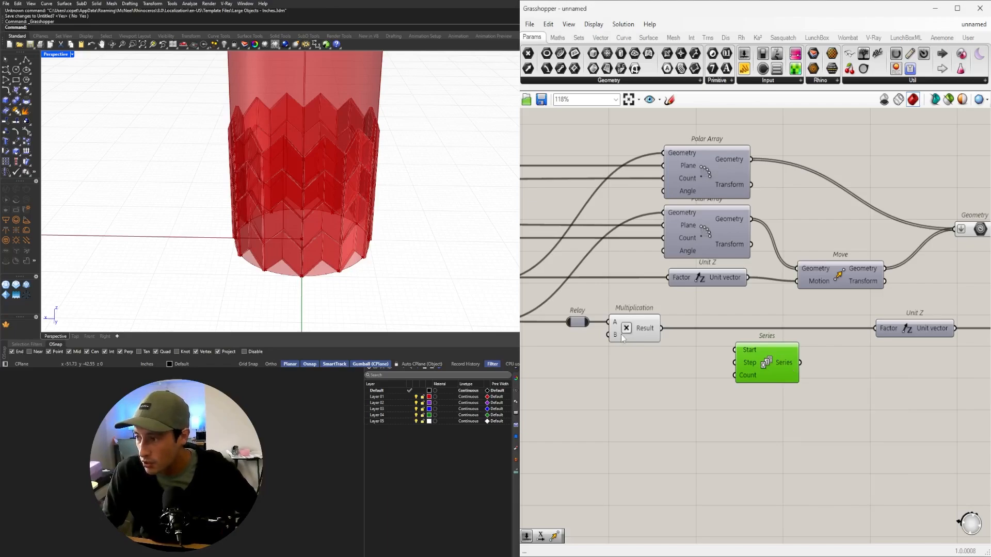
Connect the Multiplication result to the Series Step input and wire a new number slider into its Count input
left_click_drag(663, 331, 730, 368)
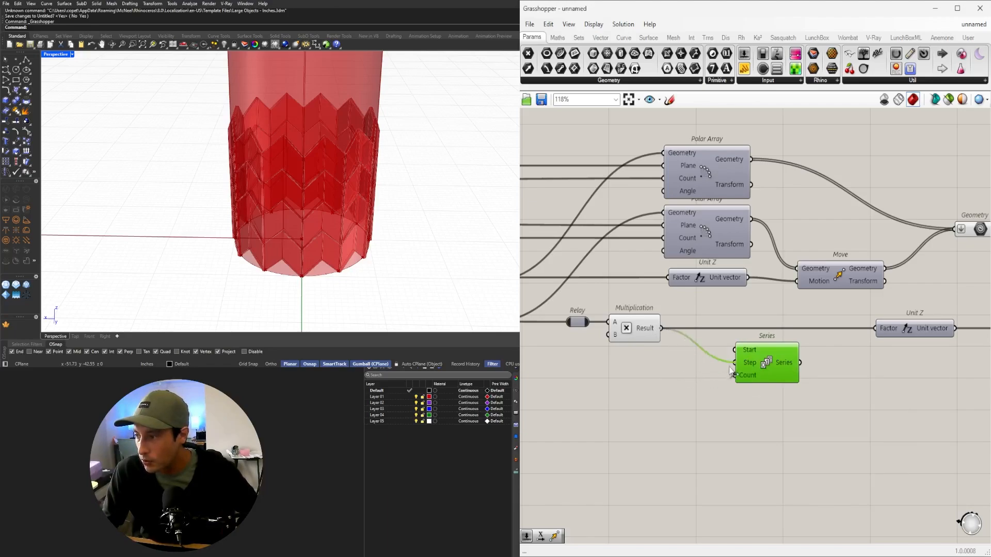
left_click(630, 385)
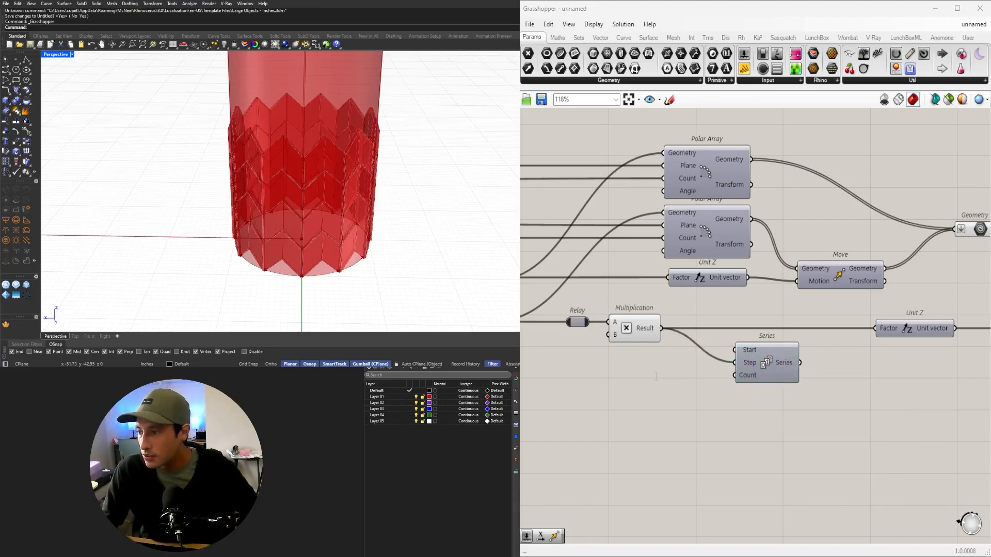
double_click(653, 373)
type("number slider")
key("Return")
scroll(739, 379, "up", 2)
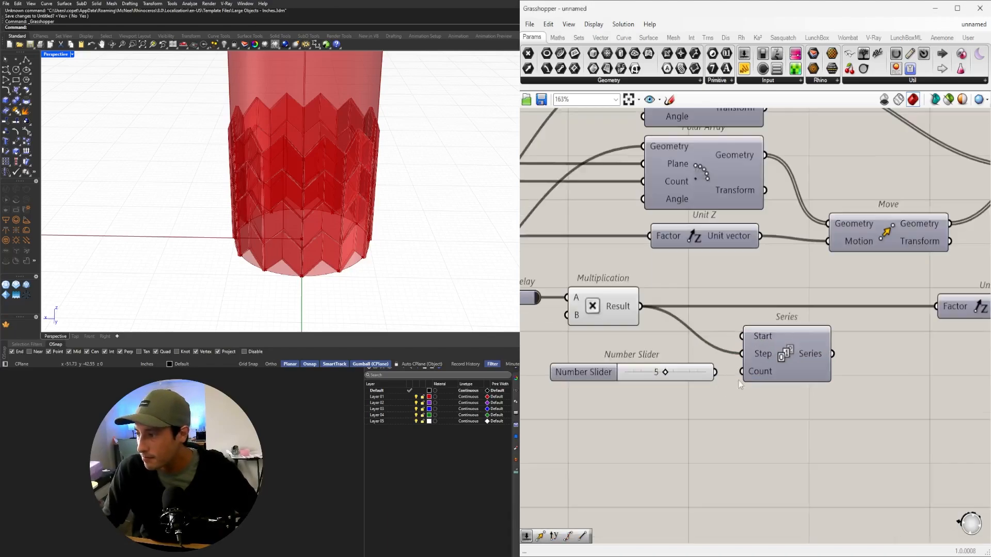
left_click_drag(716, 372, 742, 371)
scroll(727, 373, "down", 2)
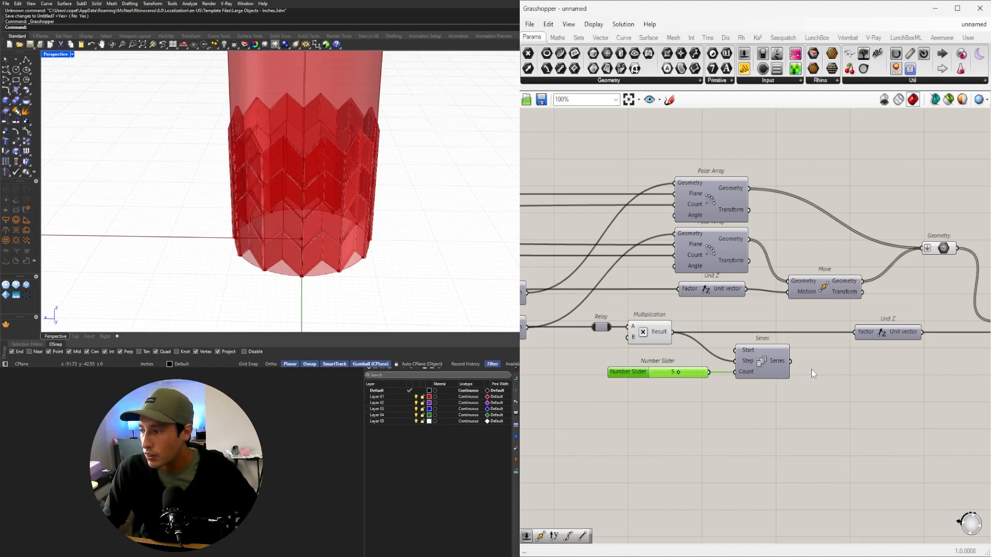
Feed the Series output into the last Unit Z's Factor and align the Series, slider, Unit Z and final Move components
left_click_drag(820, 356, 856, 332)
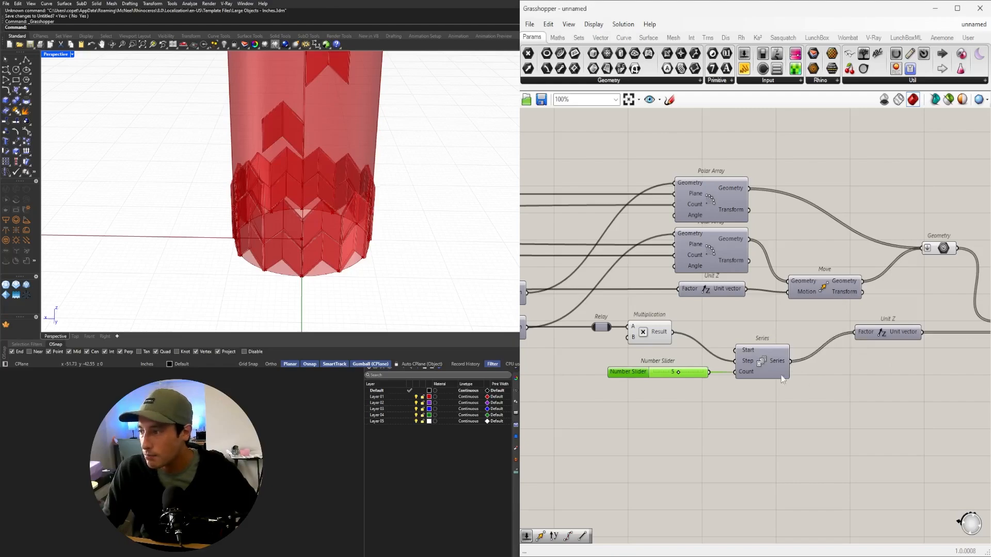
left_click_drag(761, 357, 754, 327)
left_click(670, 391)
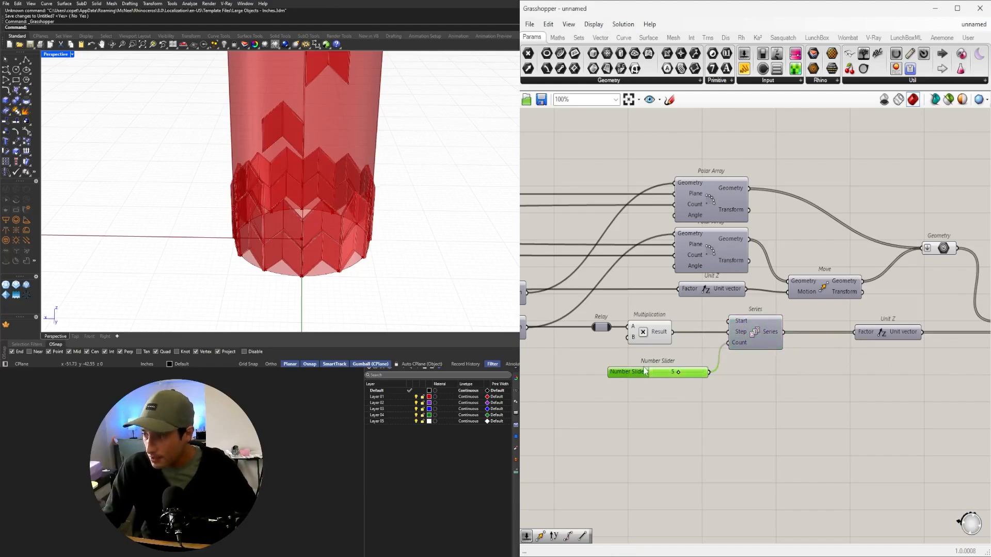
left_click_drag(644, 372, 635, 362)
left_click(658, 381)
scroll(795, 398, "down", 2)
right_click_drag(847, 364, 749, 356)
scroll(749, 355, "up", 2)
left_click_drag(750, 354, 694, 355)
left_click_drag(909, 345, 896, 287)
left_click(921, 341)
Graft the Geometry input of the final Move component and reposition the component
scroll(253, 233, "down", 10)
scroll(258, 174, "up", 8)
right_click_drag(269, 176, 290, 172)
scroll(290, 172, "down", 6)
scroll(273, 195, "up", 4)
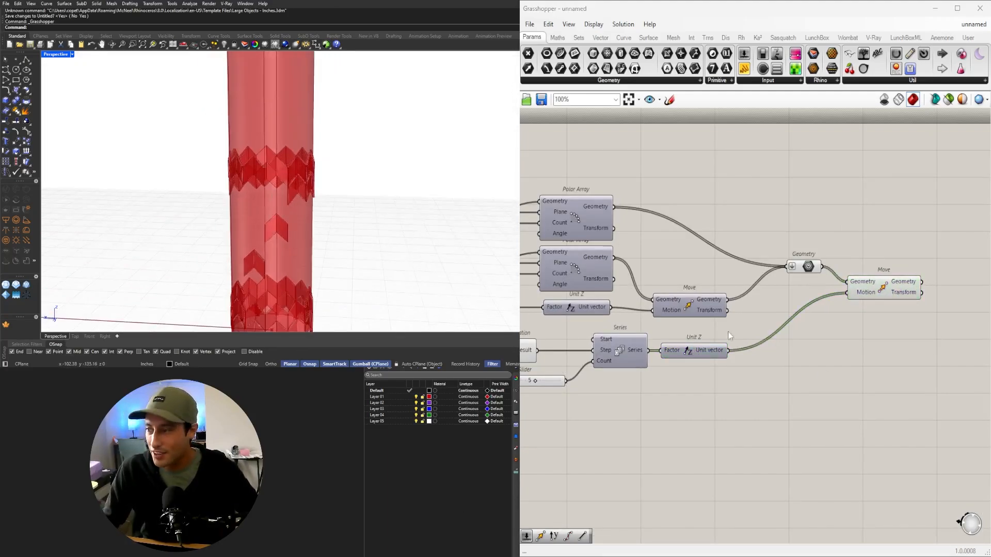
scroll(859, 285, "up", 3)
right_click(857, 282)
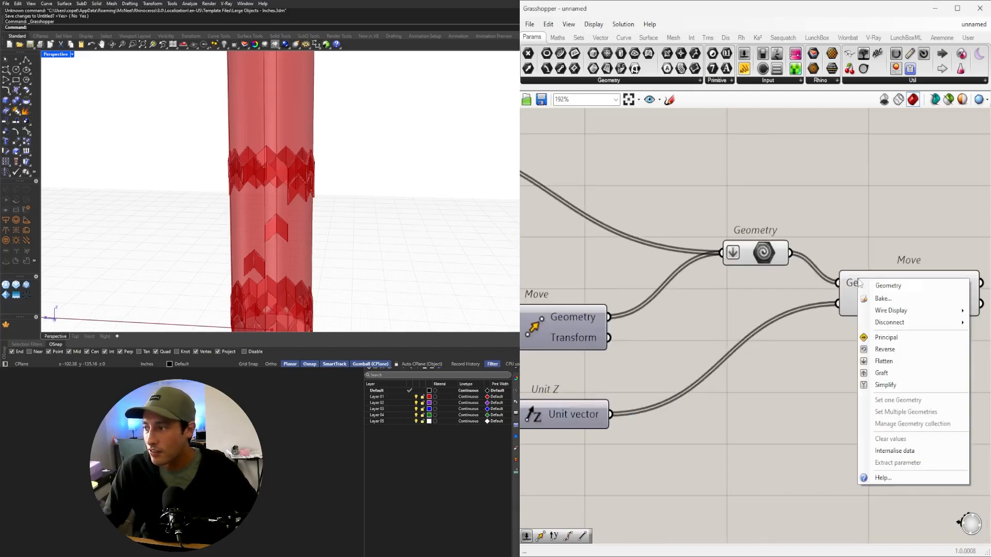
left_click(883, 373)
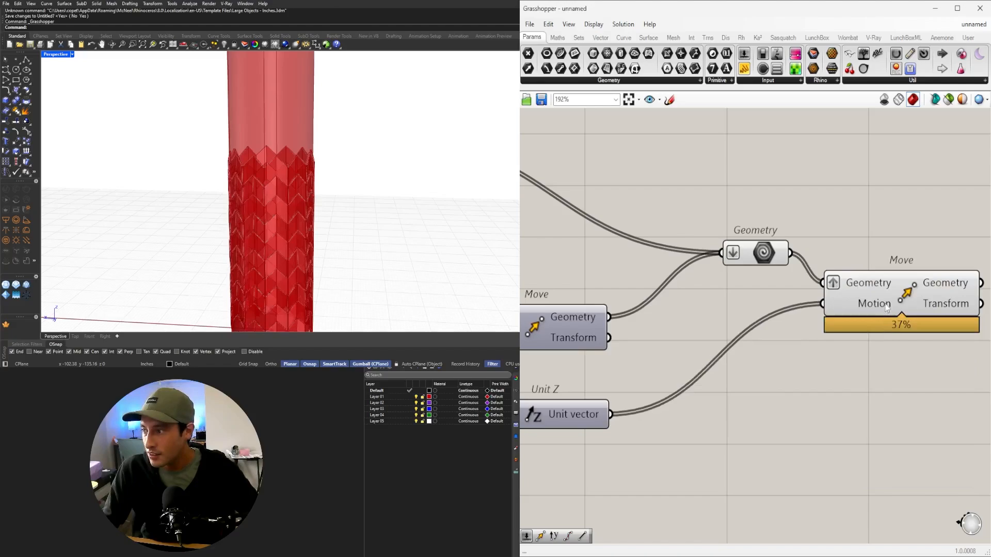
left_click_drag(886, 308, 877, 302)
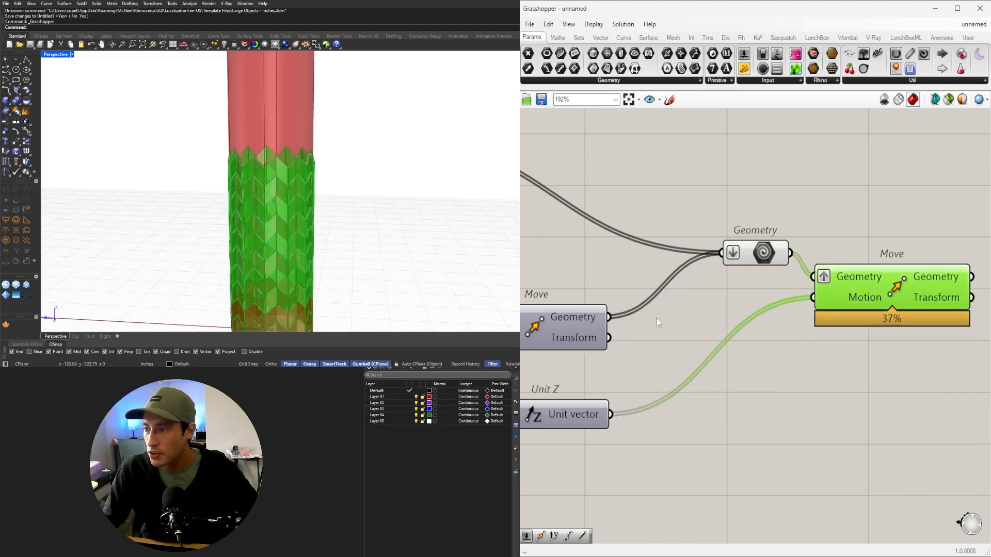
right_click_drag(377, 194, 347, 262)
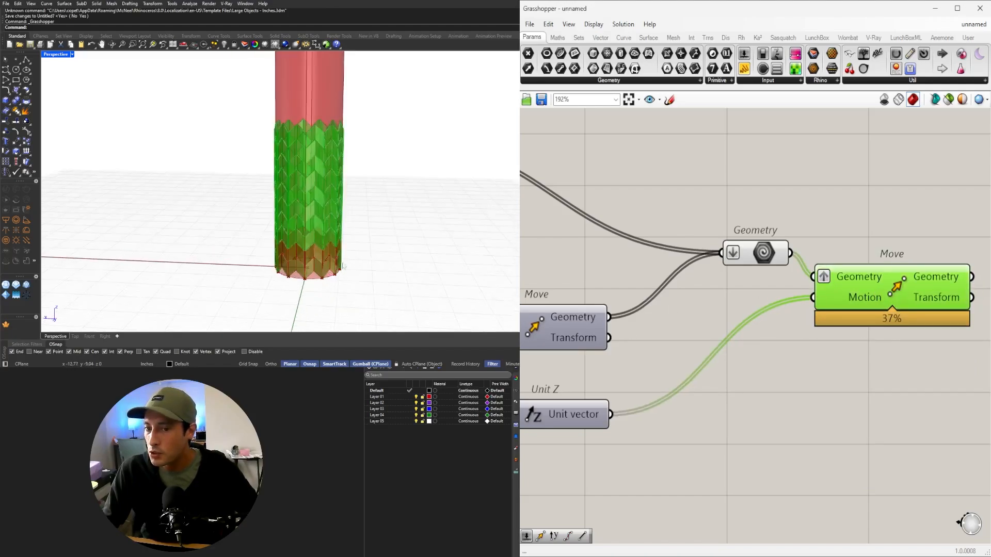
Raise the number slider feeding the Series Count to 10
left_click(810, 389)
scroll(810, 389, "down", 3)
right_click_drag(642, 414, 838, 392)
scroll(635, 417, "up", 3)
left_click_drag(677, 423, 720, 423)
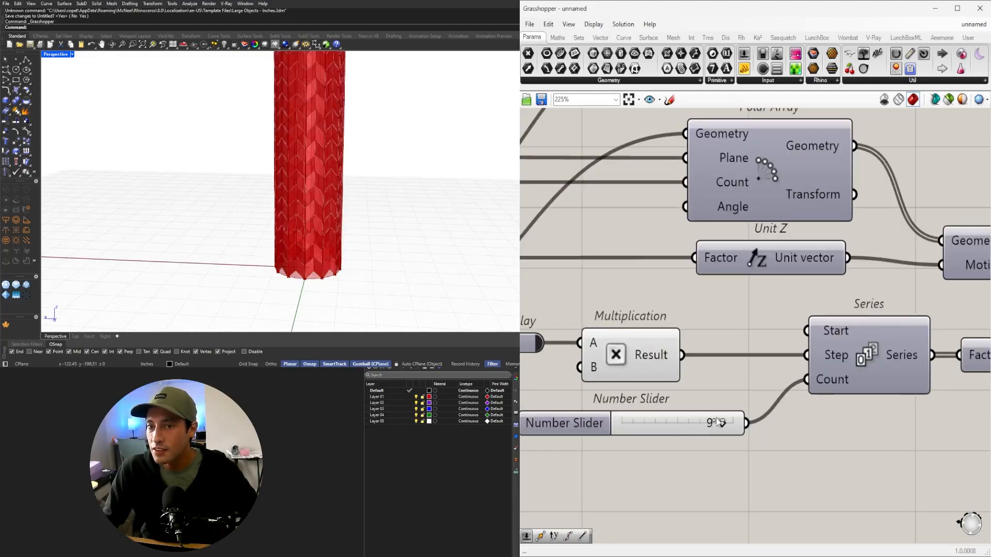
scroll(720, 423, "down", 4)
scroll(296, 227, "down", 2)
scroll(351, 194, "up", 2)
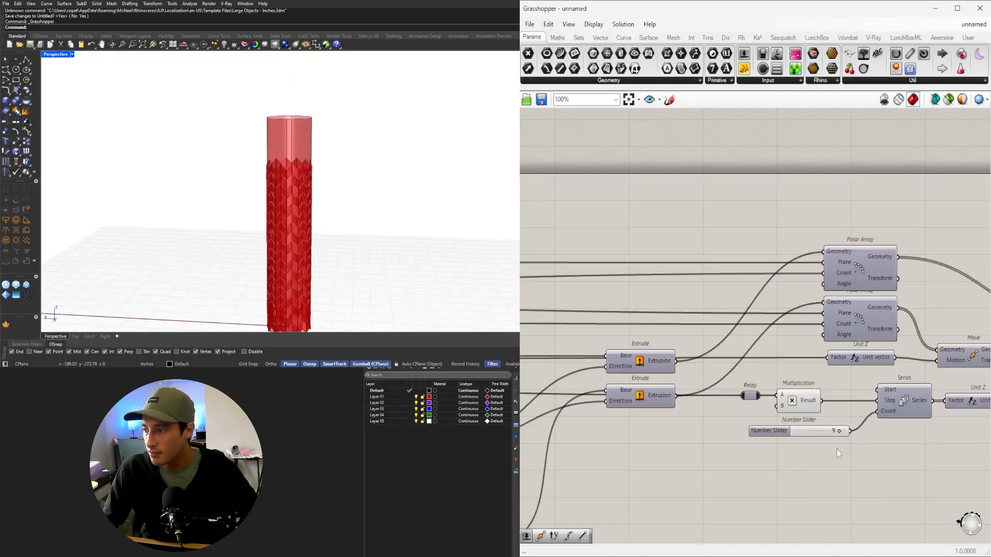
left_click_drag(841, 431, 856, 430)
Set the Series Count slider's maximum to 20 and its value to 11
scroll(856, 429, "down", 2)
right_click_drag(882, 447, 698, 404)
scroll(593, 388, "up", 3)
double_click(608, 393)
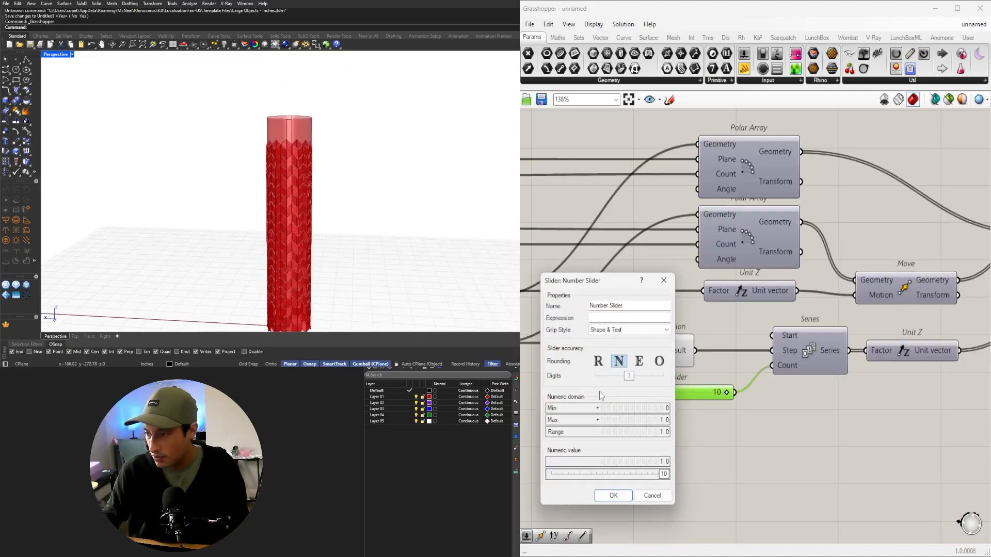
double_click(633, 420)
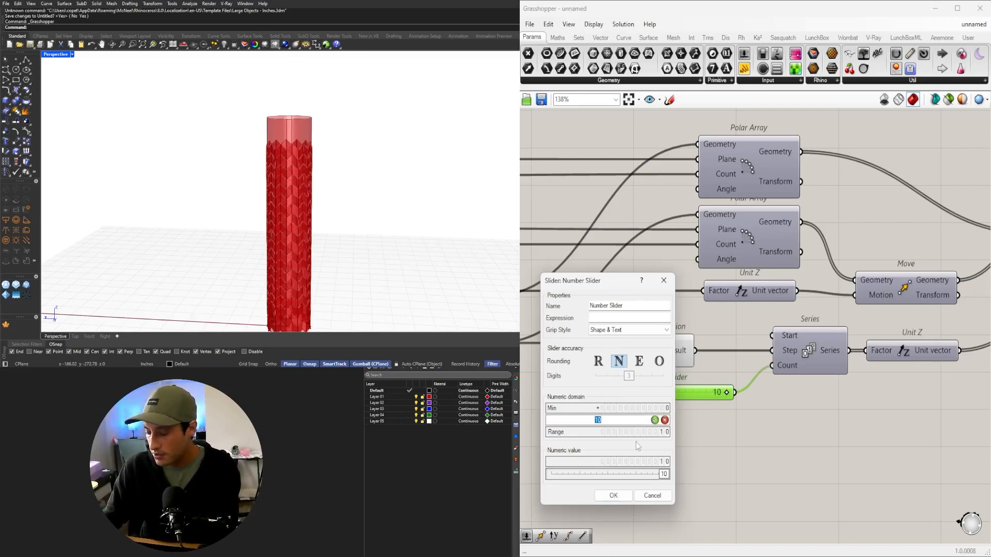
type("20")
left_click(613, 495)
mouse_move(691, 394)
left_mouse_down()
mouse_move(706, 397)
mouse_move(689, 395)
mouse_move(697, 395)
left_mouse_up()
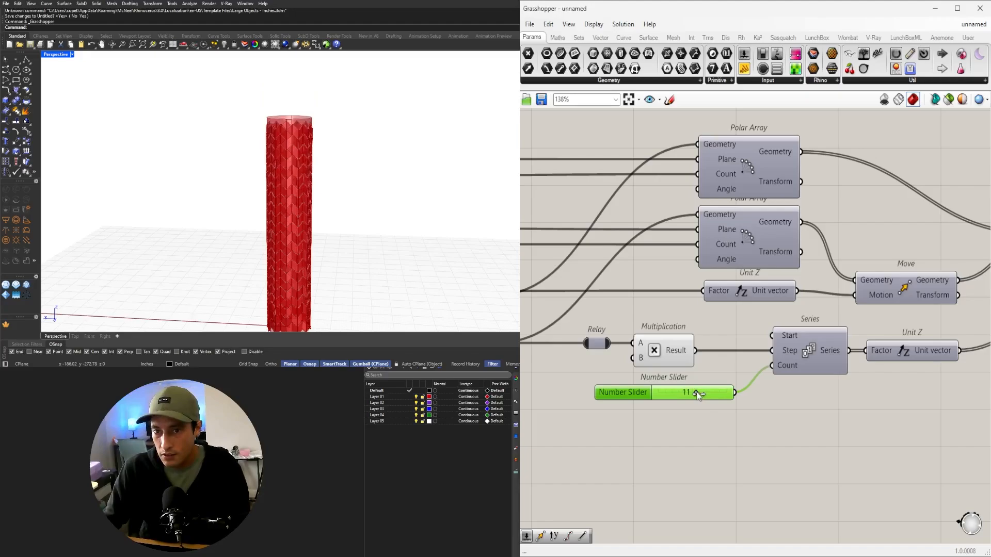
scroll(741, 388, "down", 3)
scroll(370, 250, "up", 6)
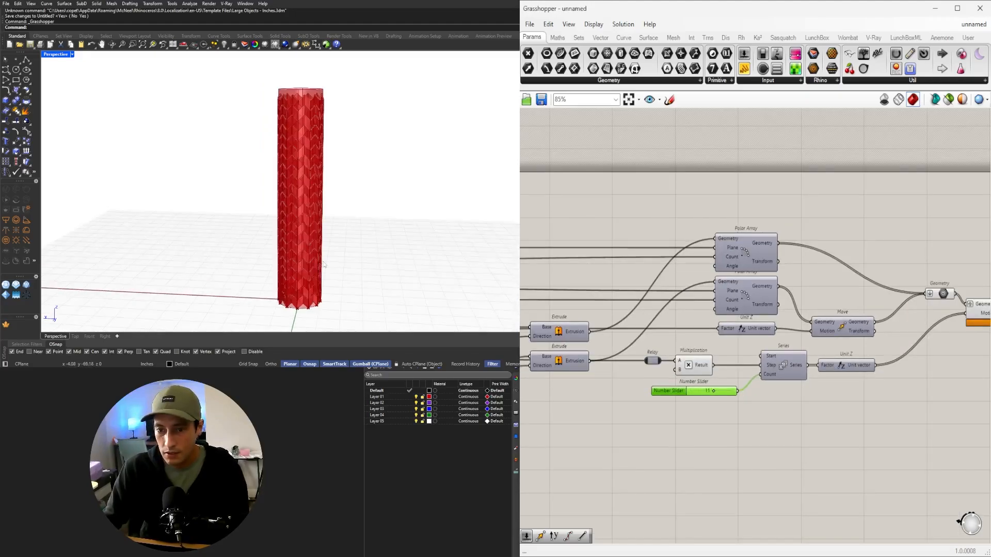
right_click_drag(370, 251, 366, 252)
Set the number slider below the upstream Unit Z component to 1.50 and inspect the panels on the column
scroll(796, 361, "down", 2)
right_click_drag(713, 395, 880, 397)
right_click_drag(673, 401, 916, 360)
scroll(791, 364, "up", 8)
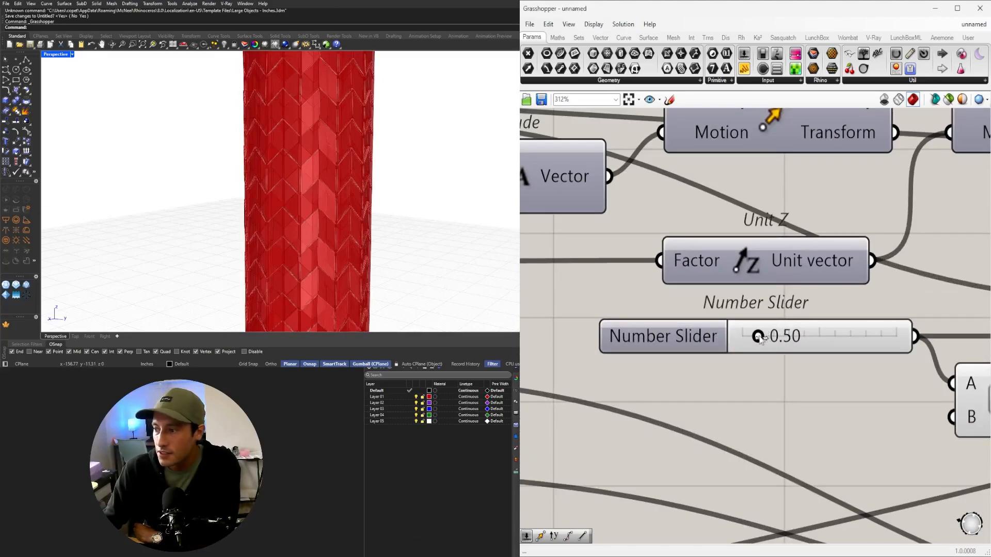
left_click_drag(761, 338, 802, 334)
double_click(800, 333)
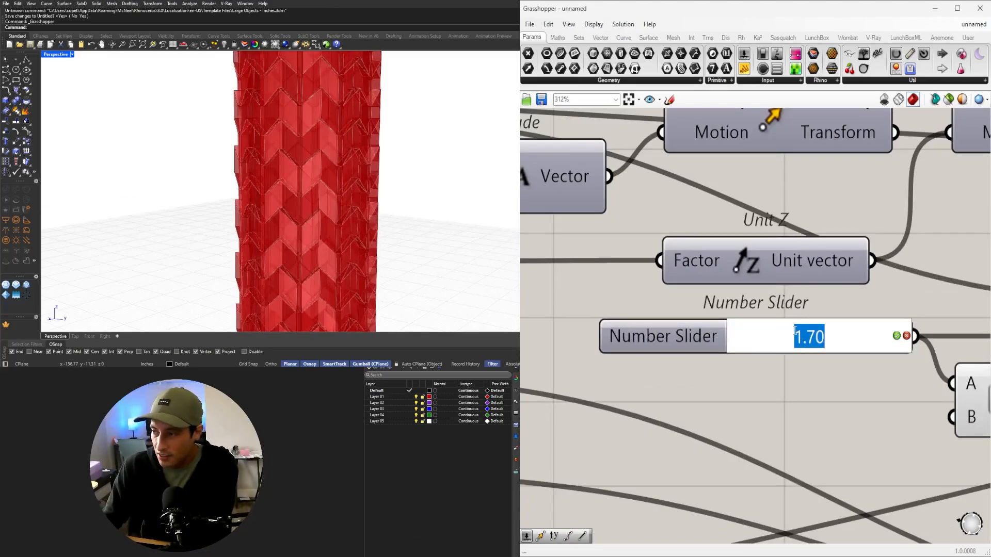
type("1.50")
key("Return")
scroll(332, 250, "up", 3)
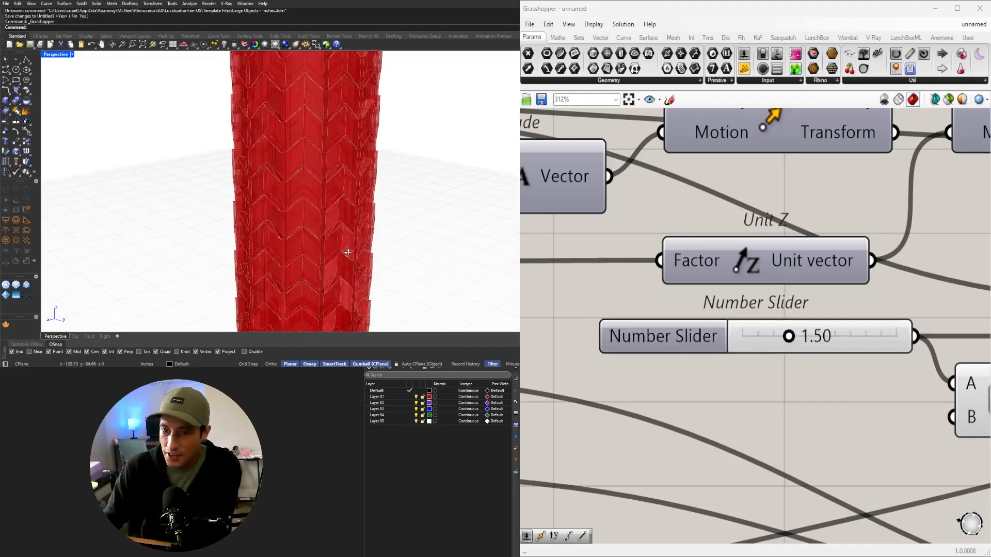
right_click_drag(332, 249, 416, 219)
scroll(408, 220, "down", 6)
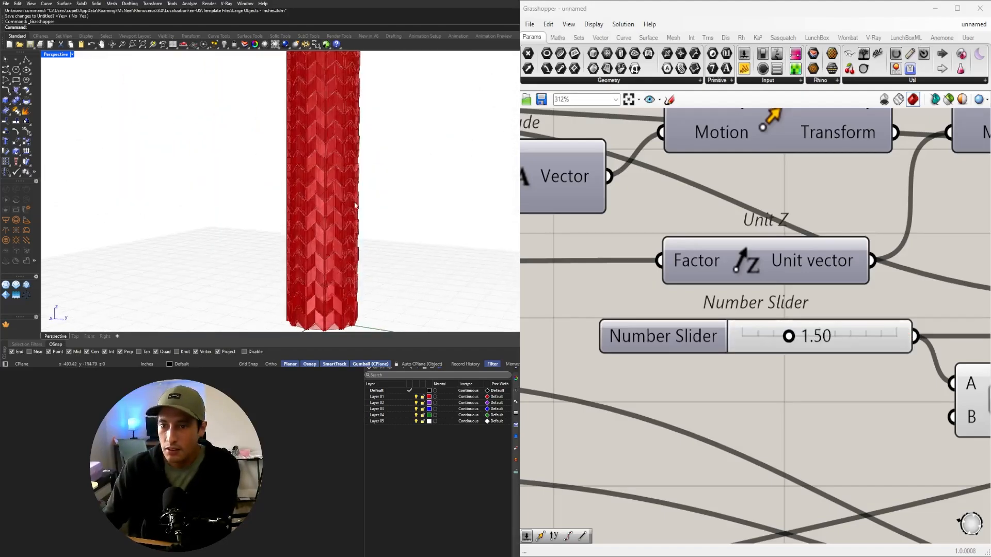
right_click_drag(380, 136, 372, 140)
Add a Custom Preview component beside the final Move component
scroll(872, 354, "down", 3)
right_click_drag(872, 354, 522, 386)
left_click(845, 300)
scroll(854, 300, "up", 2)
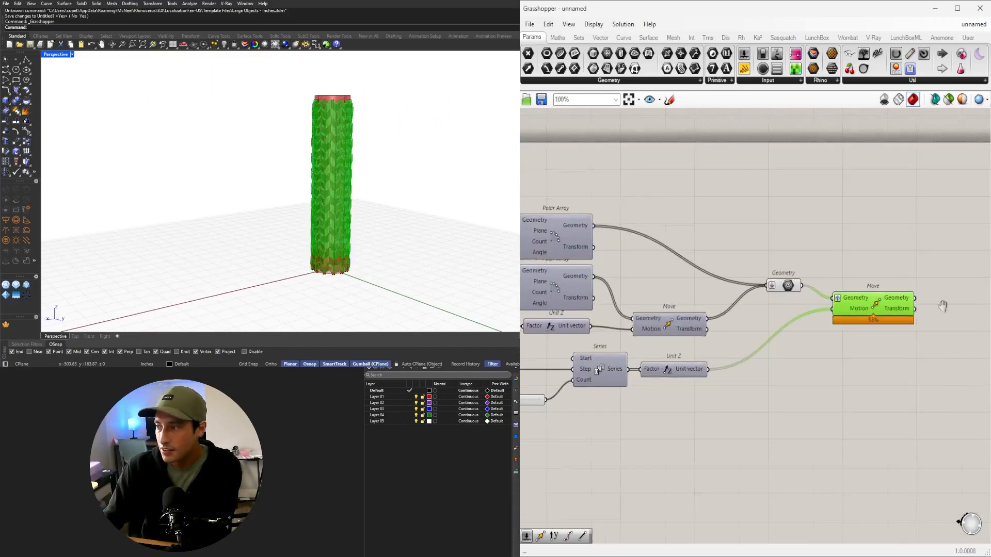
right_click_drag(943, 305, 725, 307)
double_click(828, 339)
left_click(671, 310)
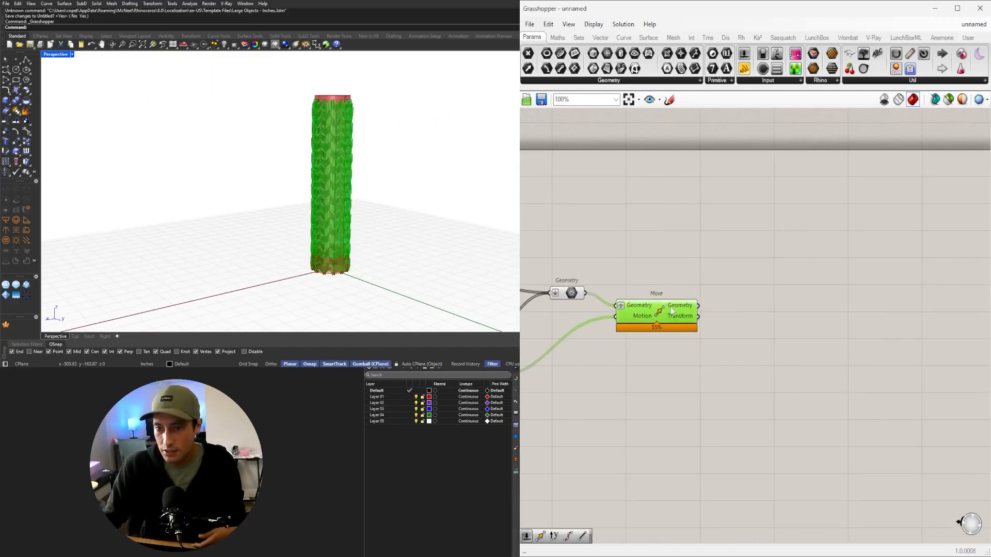
double_click(754, 323)
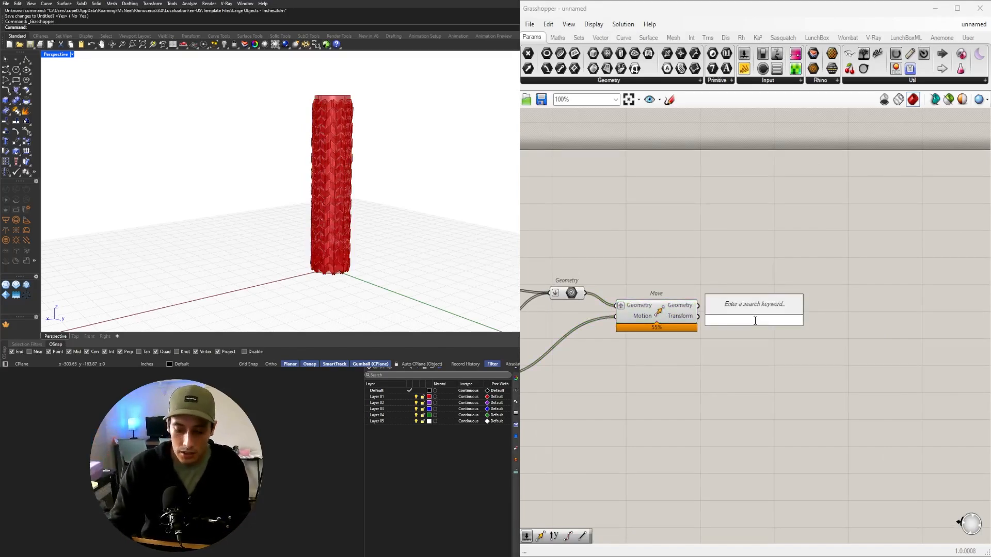
type("cus")
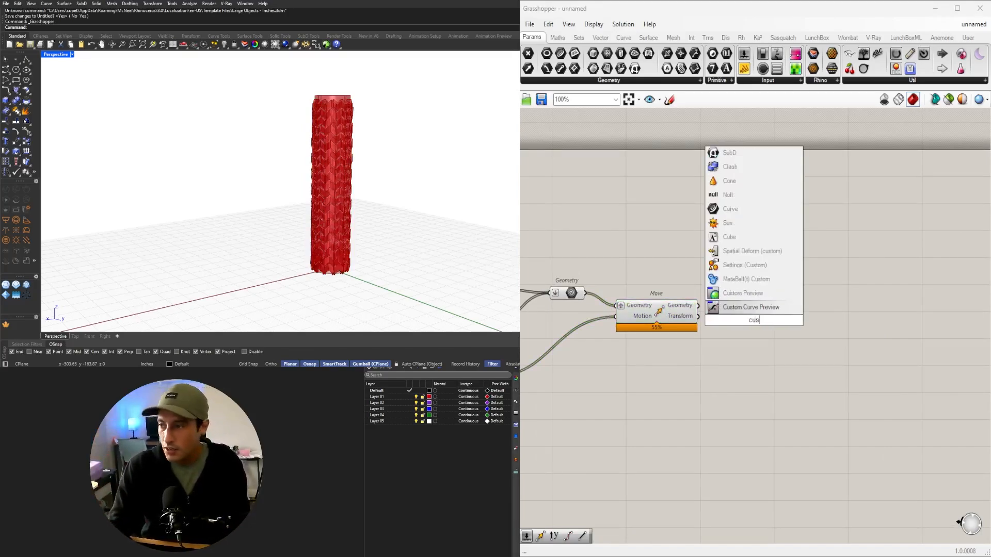
left_click(745, 293)
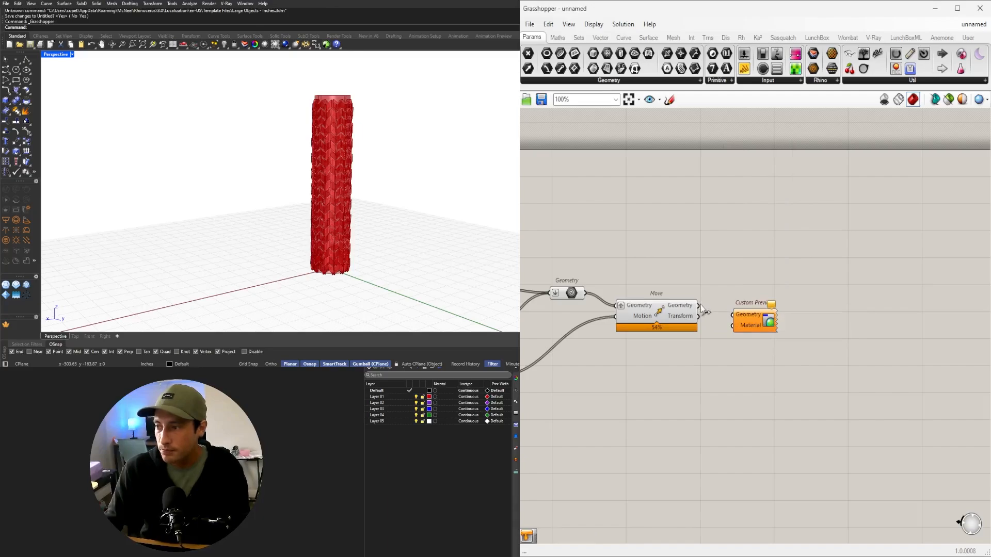
Connect the final Move's Geometry output to the Custom Preview's Geometry input and place the preview component lower
left_click_drag(750, 322, 768, 338)
left_click(666, 361)
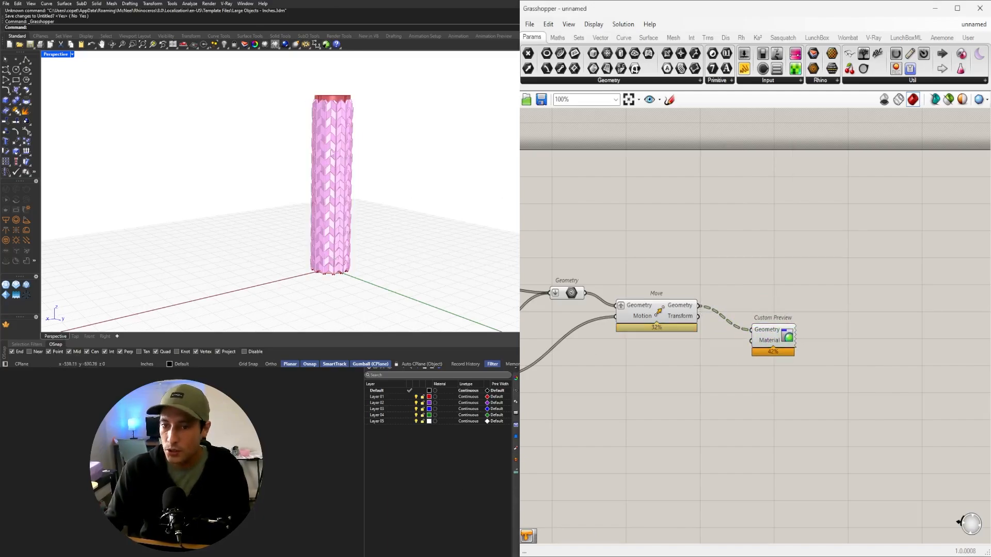
left_click_drag(747, 338, 754, 346)
left_click(699, 367)
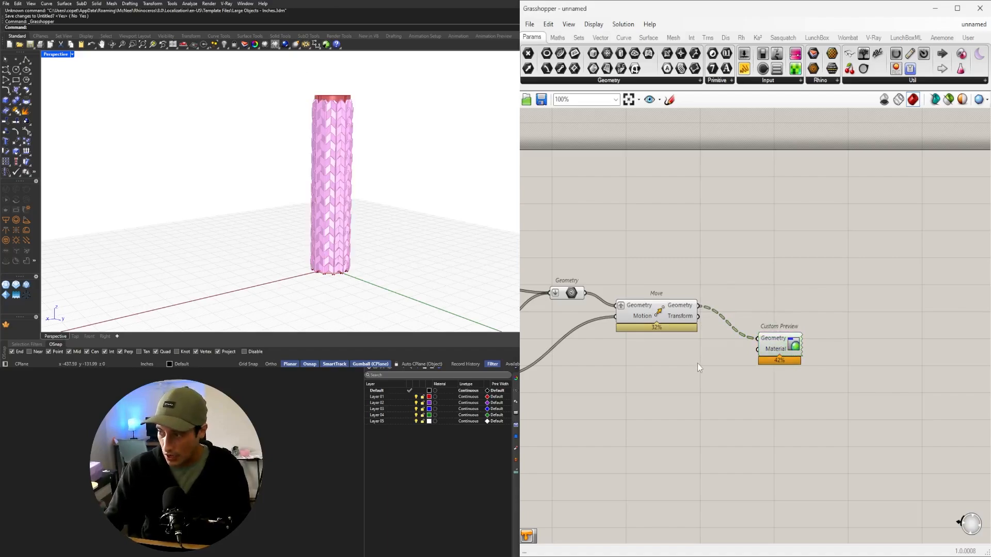
Add a Colour Swatch and connect it to the Custom Preview's Material input
double_click(694, 366)
type("swa")
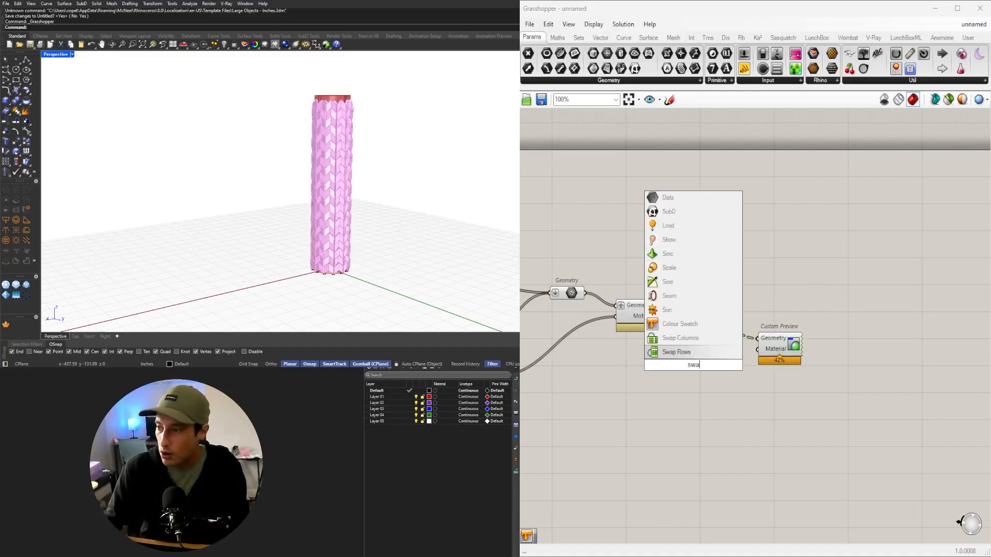
left_click(697, 324)
mouse_move(691, 364)
left_mouse_down()
mouse_move(677, 355)
mouse_move(702, 354)
left_mouse_up()
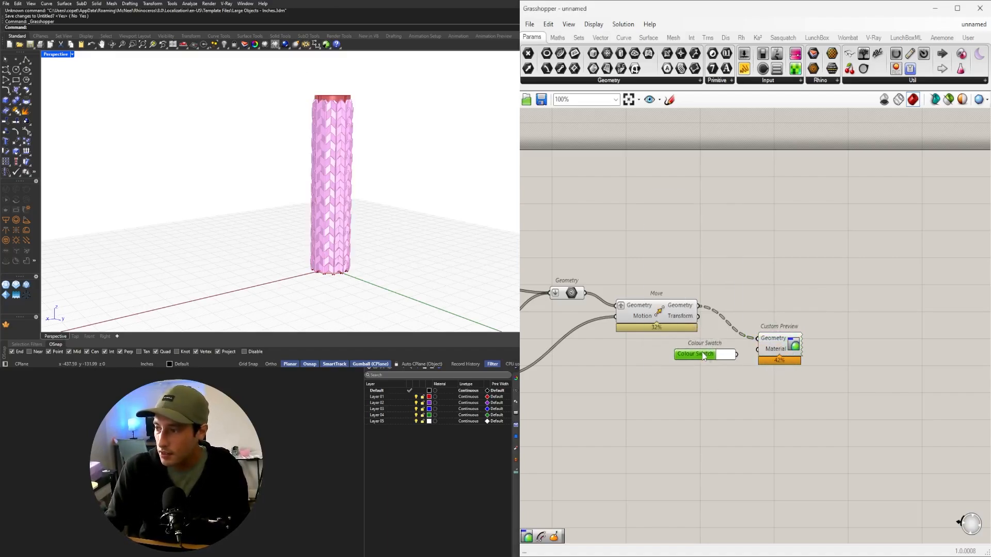
left_click(768, 359)
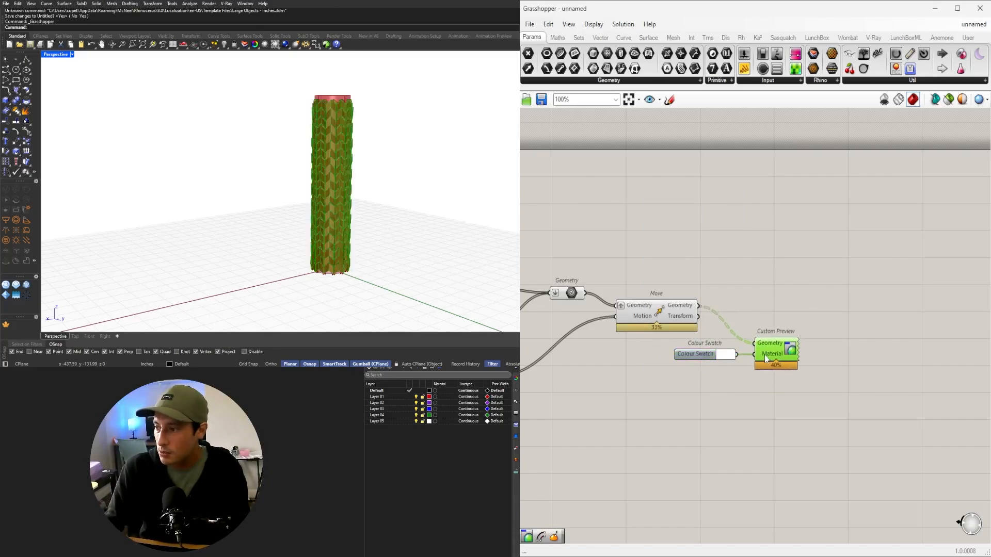
Set the Colour Swatch to a pale blue with hue 220°, saturation 25 and value 82
scroll(742, 339, "up", 3)
left_click(723, 358)
left_click_drag(782, 416, 792, 426)
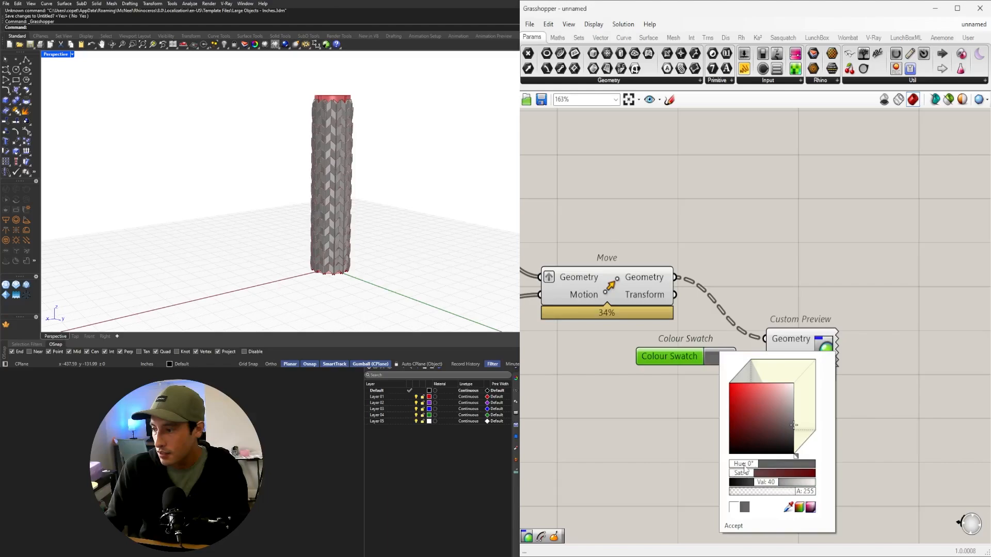
left_click_drag(743, 465, 761, 466)
left_click_drag(778, 393, 771, 375)
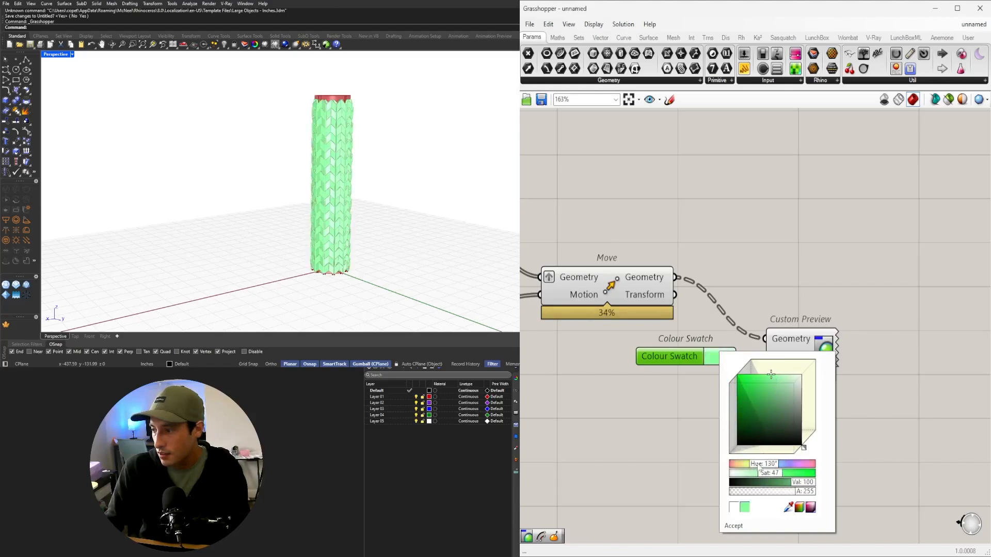
left_click_drag(760, 466, 772, 465)
mouse_move(776, 369)
left_mouse_down()
mouse_move(783, 398)
mouse_move(791, 382)
left_mouse_up()
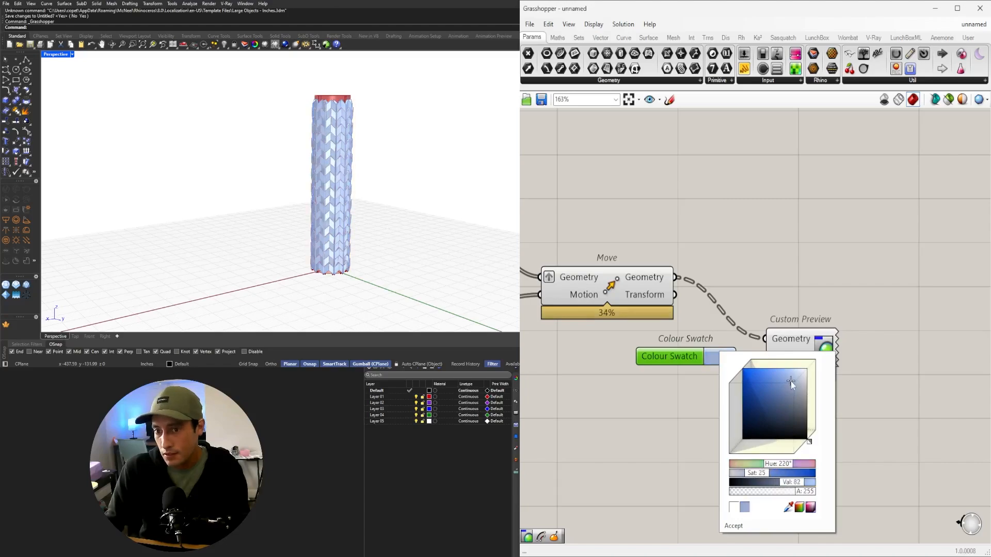
scroll(304, 190, "up", 6)
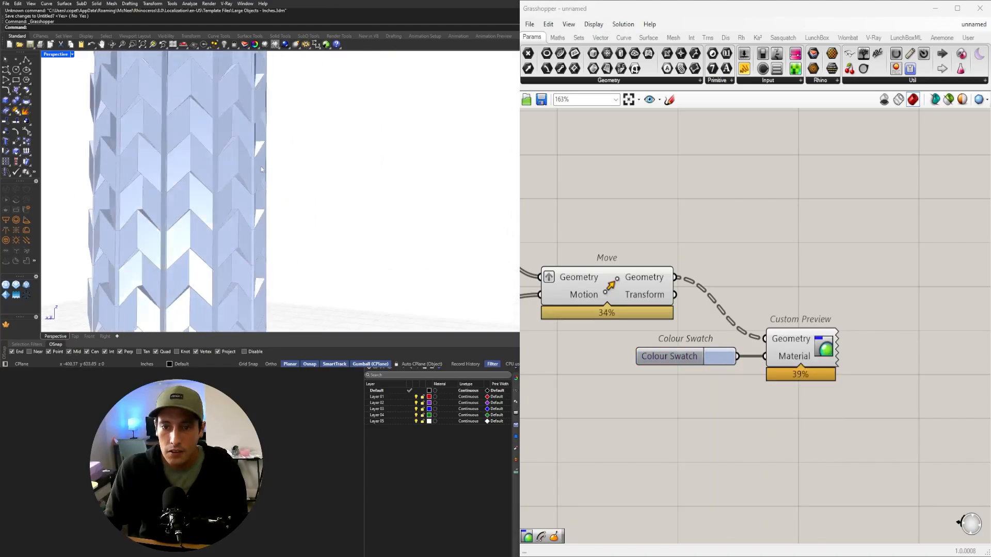
Bake the final Move component's chevron panel geometry into the Rhino document
scroll(304, 190, "down", 4)
right_click_drag(304, 190, 338, 216)
scroll(758, 345, "down", 3)
right_click_drag(662, 362, 794, 370)
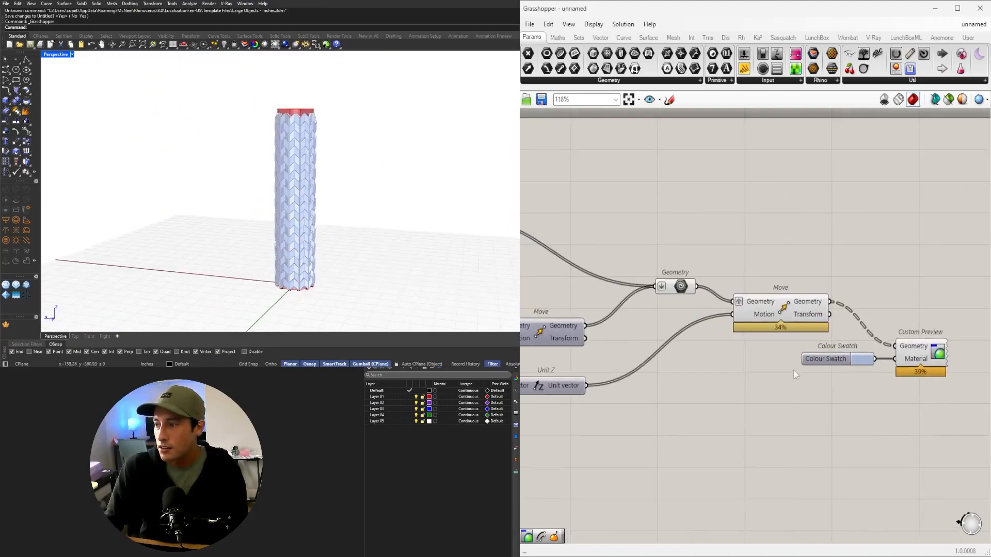
left_click(764, 307)
middle_click(784, 264)
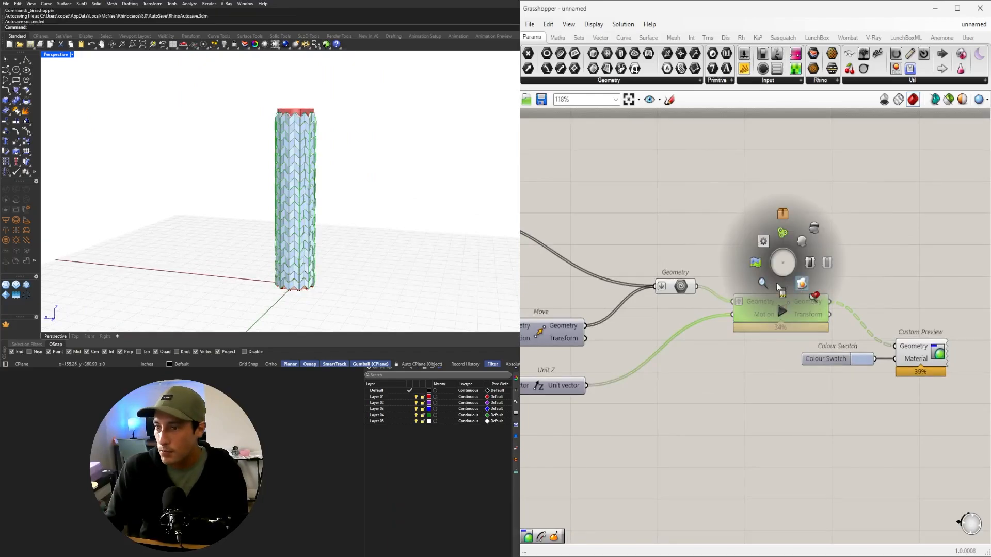
Select the baked column's panels and move them along the X axis, clear of the Grasshopper preview
scroll(240, 146, "down", 3)
left_click_drag(216, 100, 365, 290)
right_click_drag(364, 291, 322, 204)
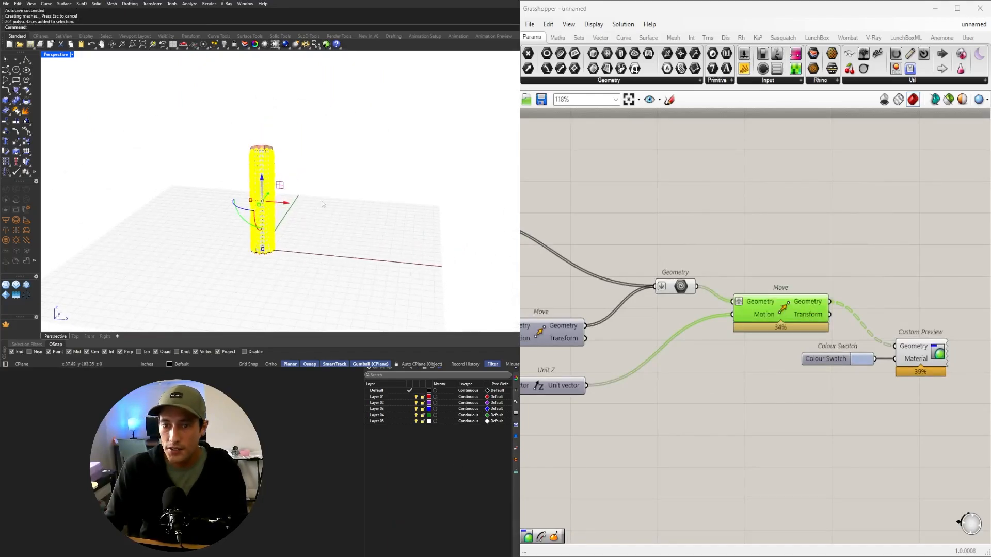
left_click_drag(286, 203, 451, 219)
left_click(461, 237)
right_click_drag(432, 248, 341, 233, "shift")
scroll(316, 222, "up", 7)
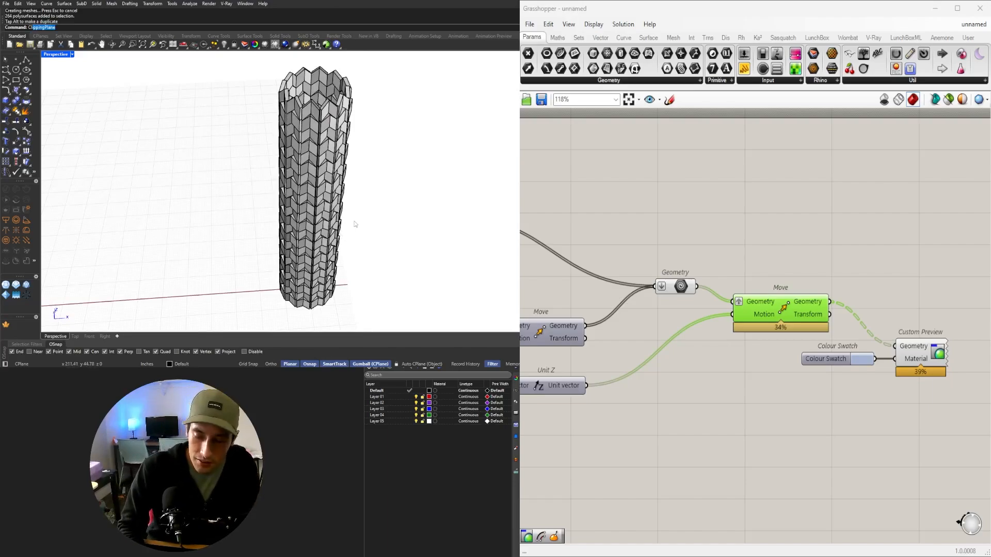
key("Return")
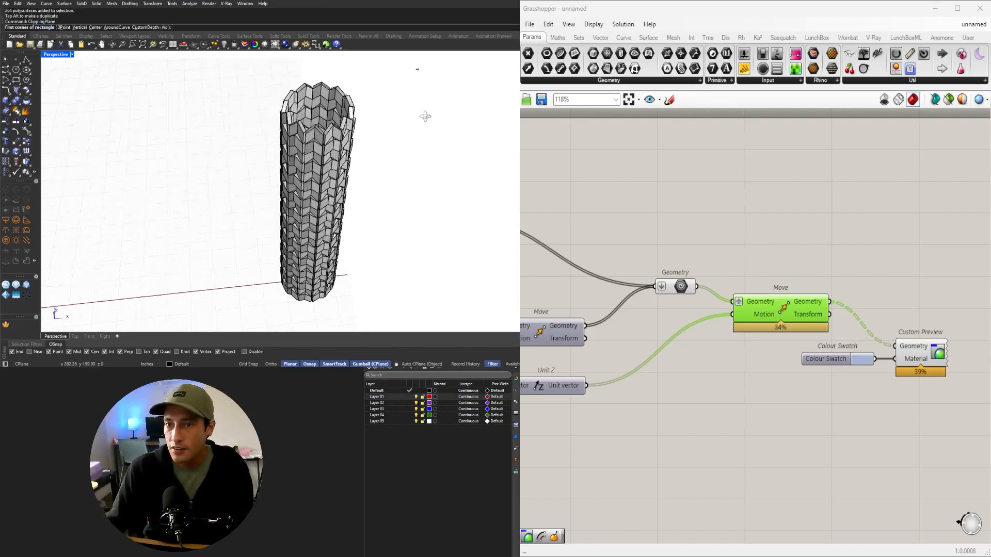
right_click_drag(423, 116, 365, 135)
left_click(327, 176)
scroll(371, 180, "down", 10)
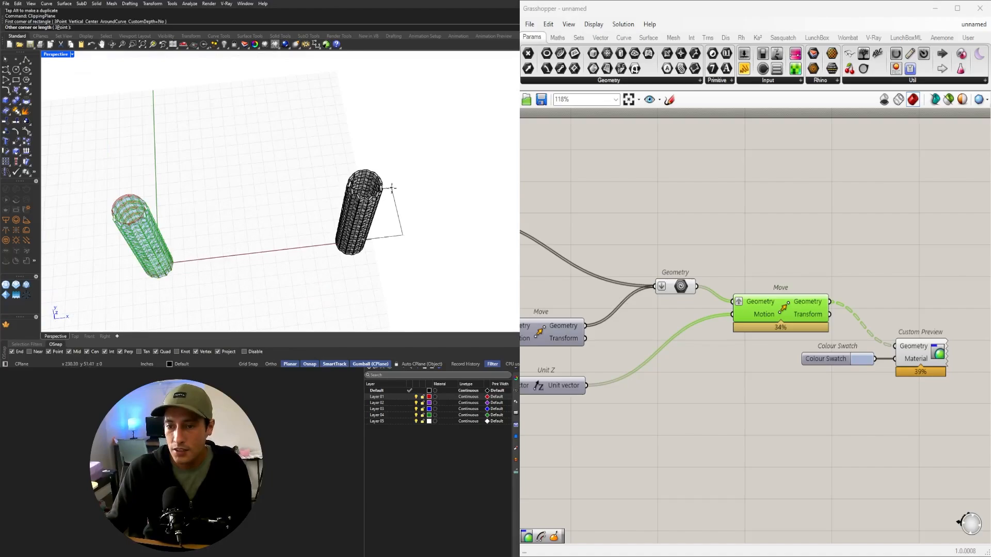
scroll(398, 203, "up", 6)
key("Escape")
Create a ClippingPlane with the Vertical option, cutting lengthwise through the baked column
key("Return")
type("v")
key("Return")
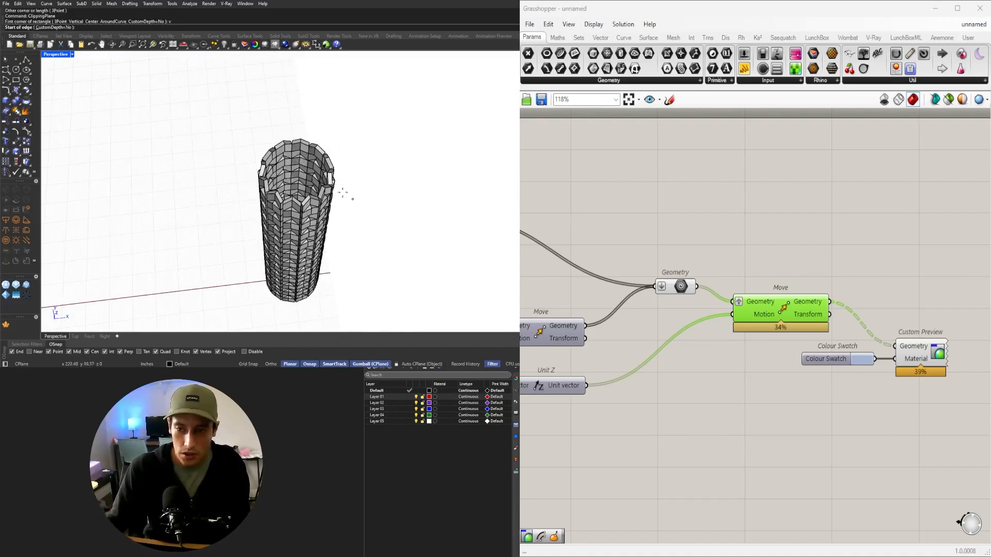
left_click(339, 170)
left_click(211, 260)
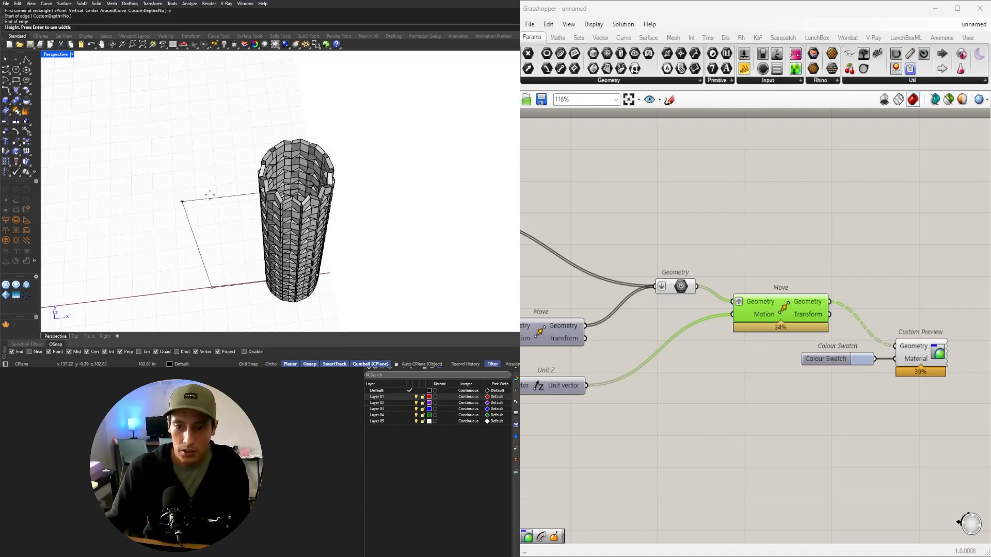
left_click(210, 199)
Examine the sectioned column's interior and the cut edges of its panels from several angles
right_click_drag(217, 227, 372, 217)
scroll(371, 181, "up", 4)
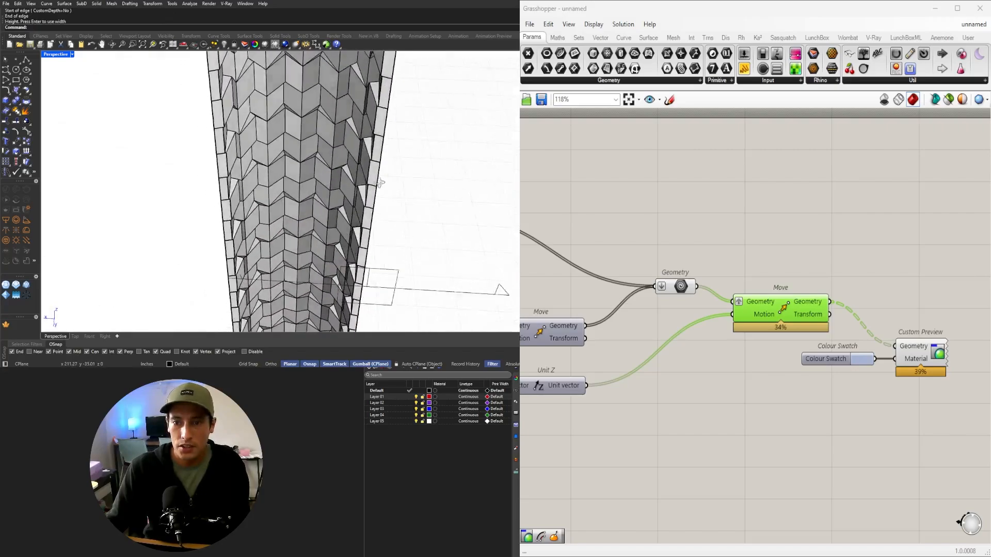
scroll(382, 155, "up", 5)
right_click_drag(377, 171, 373, 100)
scroll(374, 99, "down", 6)
right_click_drag(357, 146, 311, 201)
scroll(398, 175, "up", 7)
scroll(397, 175, "down", 6)
scroll(369, 209, "down", 4)
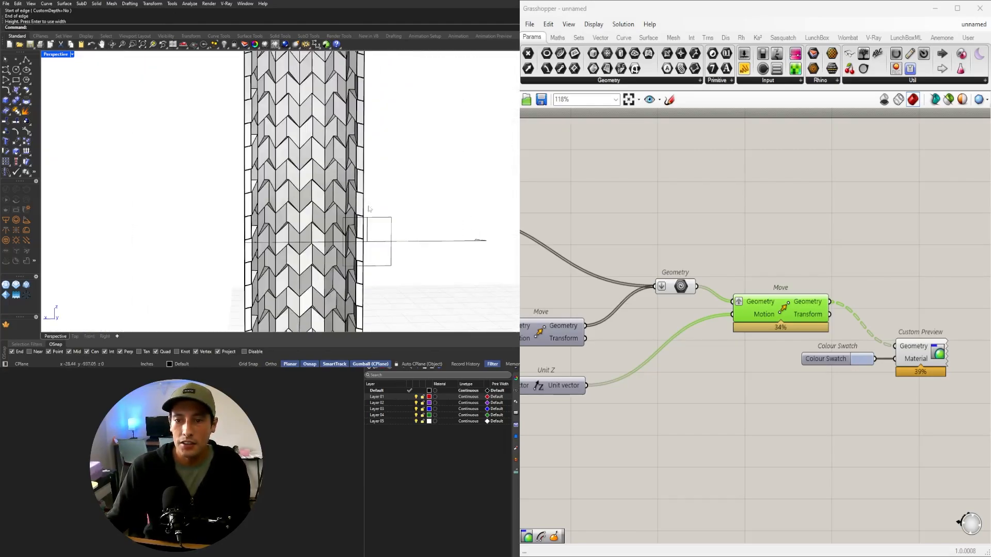
Shift the vertical clipping plane across the baked column and inspect the panel overlaps along the new section
right_click_drag(380, 220, 418, 256)
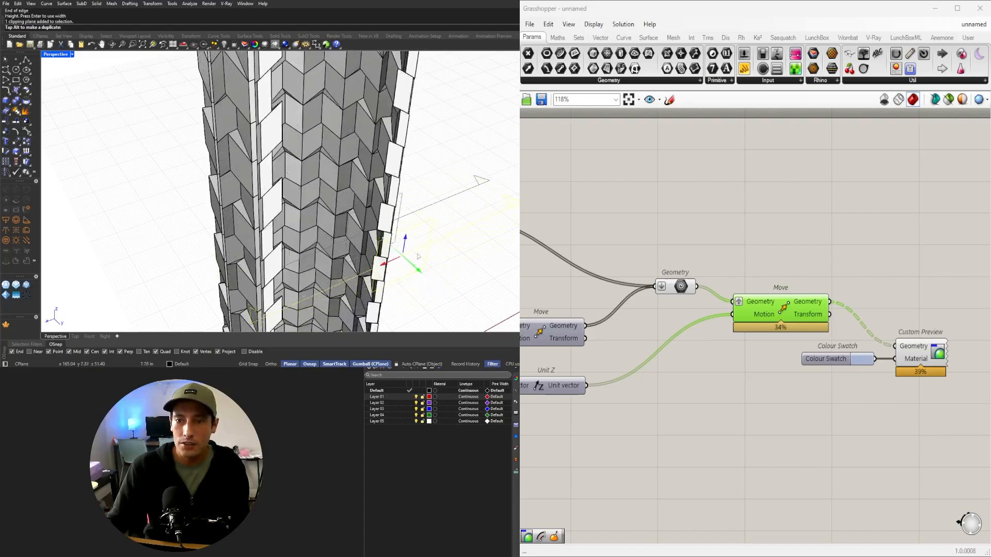
left_click_drag(418, 256, 378, 222)
scroll(378, 217, "down", 8)
right_click_drag(375, 212, 356, 186)
scroll(356, 186, "up", 8)
scroll(254, 189, "down", 3)
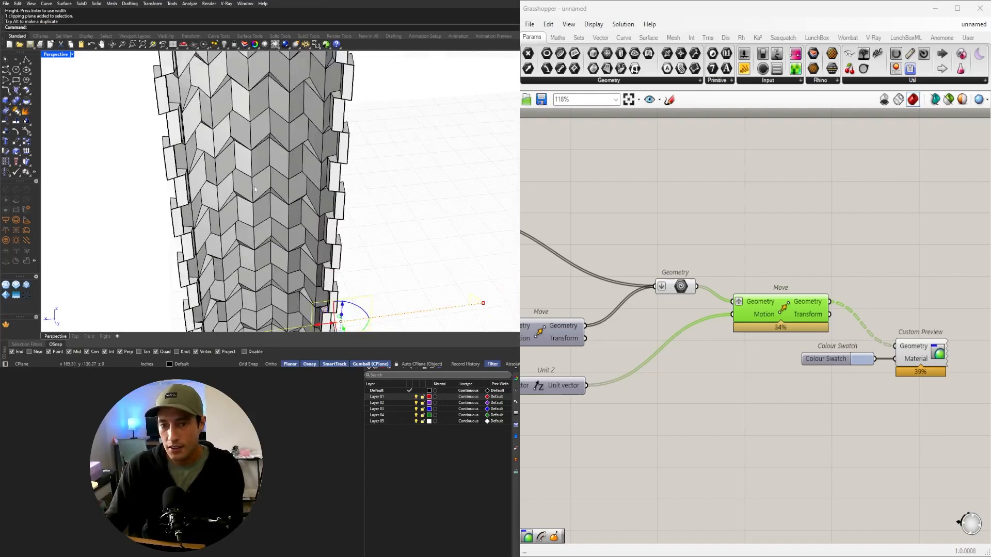
scroll(253, 189, "down", 8)
scroll(222, 149, "up", 14)
Delete the clipping plane and all panels of the baked column
key("Delete")
scroll(258, 150, "down", 12)
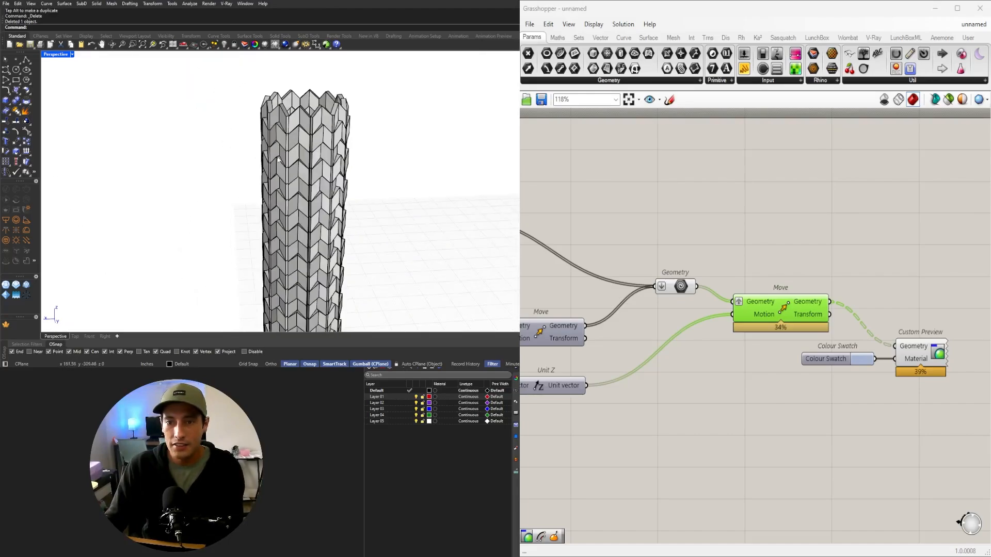
left_click(278, 160)
scroll(289, 155, "down", 5)
left_click_drag(268, 112, 403, 285)
key("Delete")
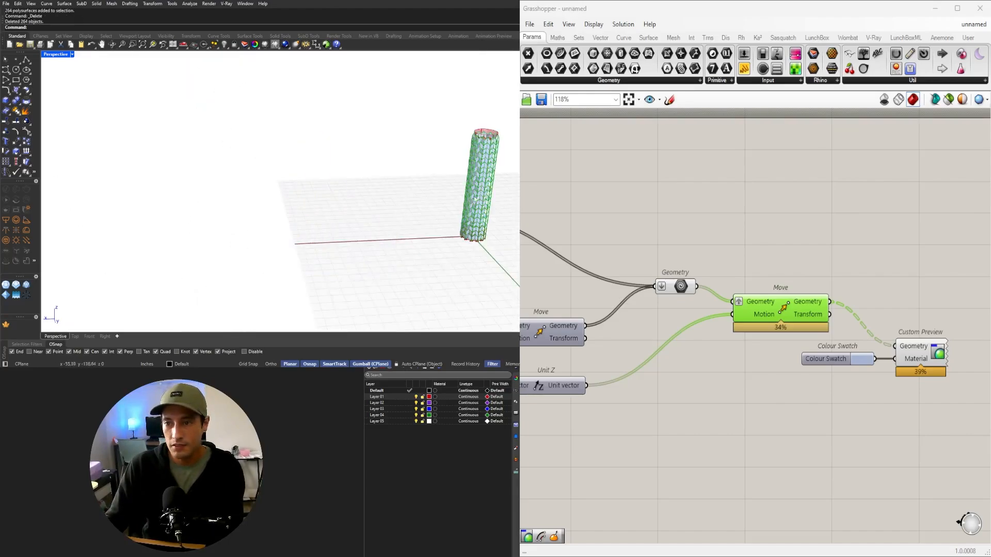
right_click_drag(474, 198, 309, 184)
left_click(753, 275)
scroll(756, 268, "down", 1)
left_click_drag(940, 413, 841, 330)
left_click(816, 338)
right_click_drag(121, 243, 243, 173, "shift")
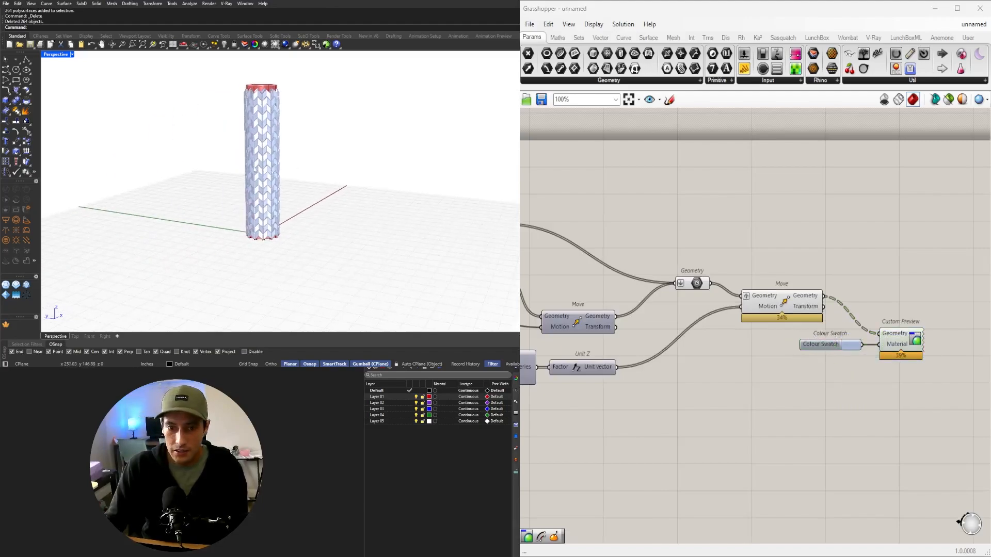
Undo the deletion of the baked column's panels and frame the column in the perspective view
scroll(242, 173, "up", 3)
right_click_drag(366, 151, 356, 192, "shift")
key("ctrl+z")
left_click(412, 192)
right_click_drag(498, 201, 456, 212)
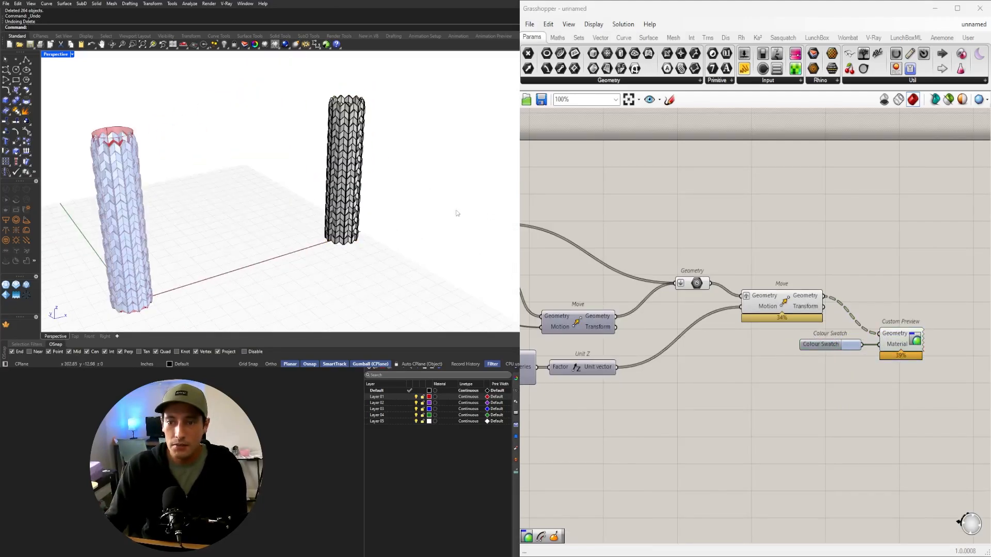
scroll(385, 133, "up", 4)
Set the Perspective viewport's display mode to Raytraced and inspect the baked column's panels
left_click(73, 54)
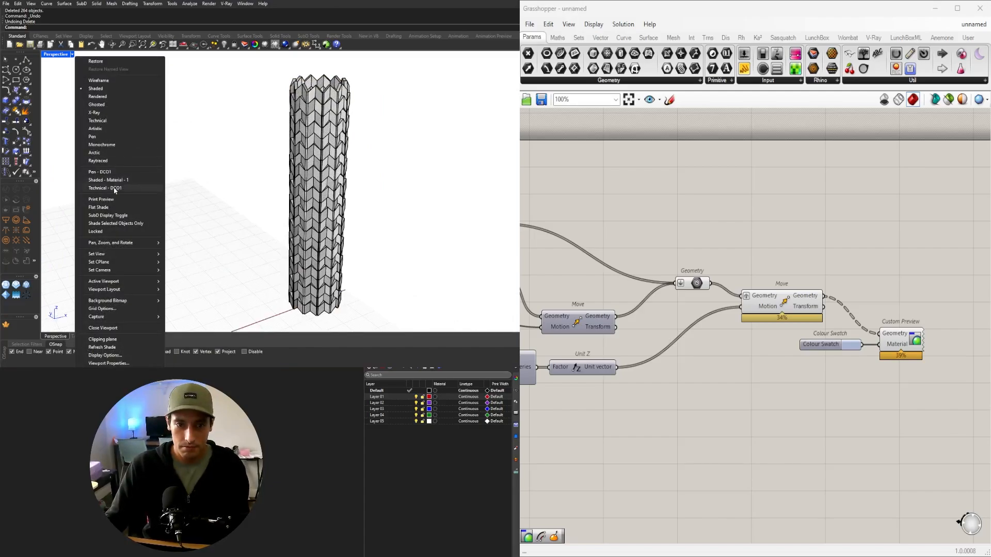
left_click(98, 161)
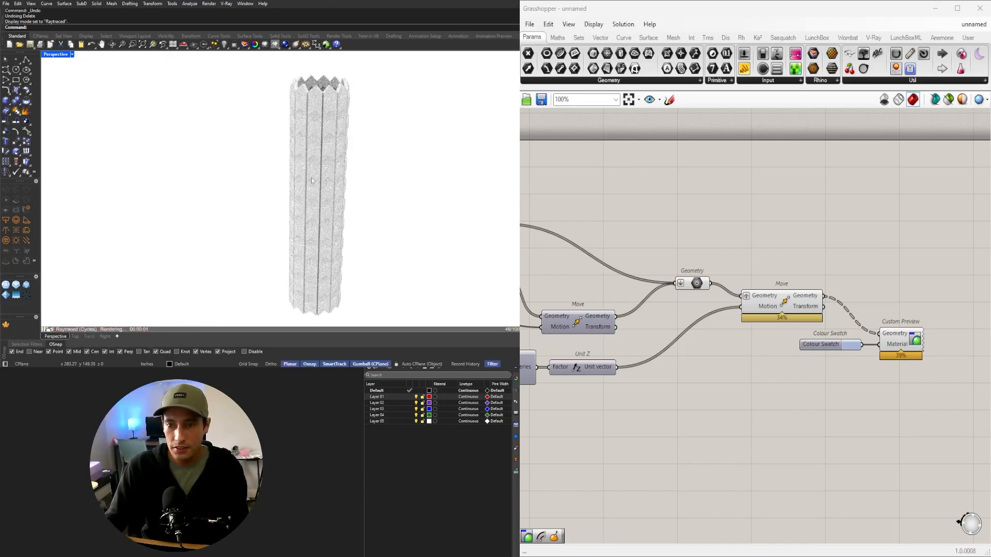
right_click_drag(310, 186, 431, 217)
scroll(346, 236, "up", 3)
scroll(347, 236, "up", 3)
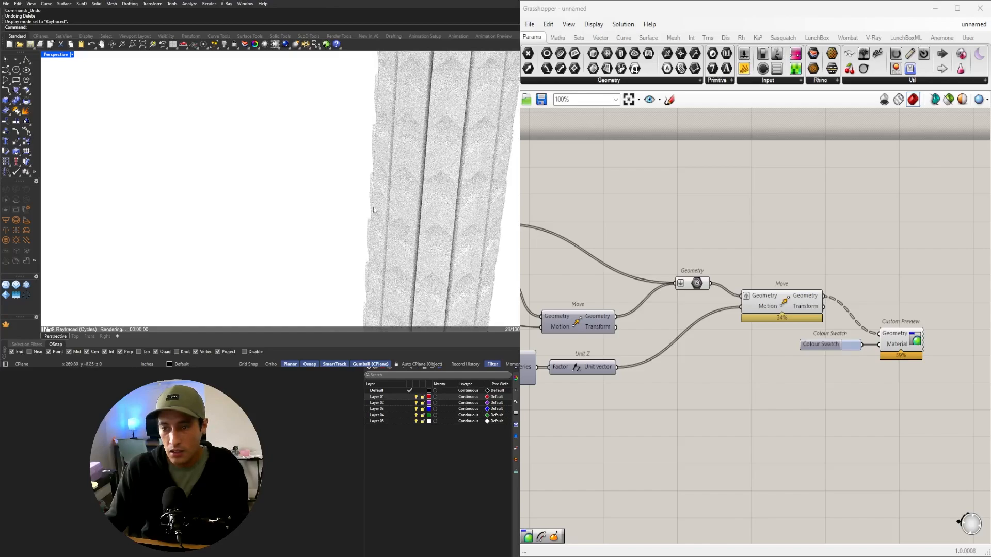
scroll(462, 184, "down", 2)
right_click_drag(346, 210, 206, 210, "shift")
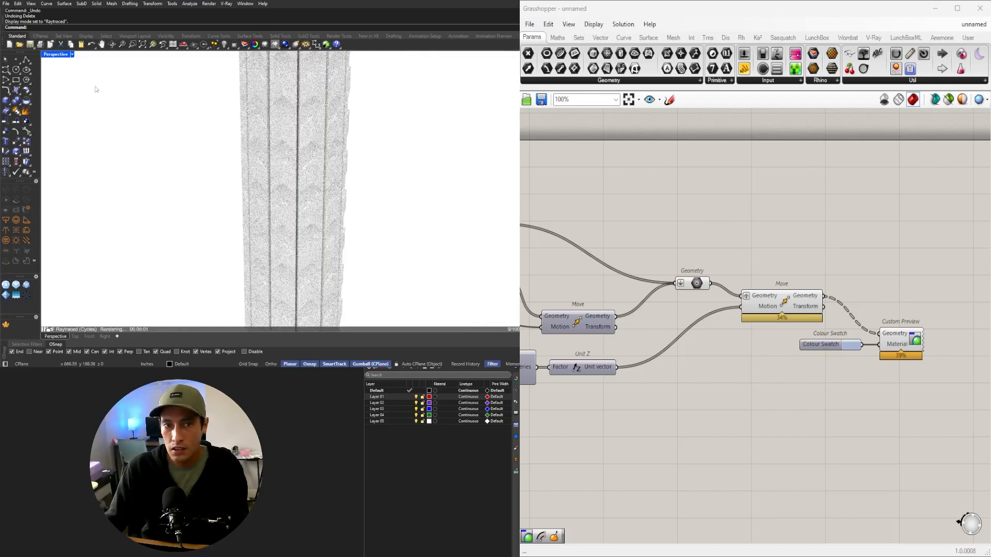
Set the Perspective viewport's display mode back to Shaded with both columns in view
left_click(61, 54)
left_click(119, 91)
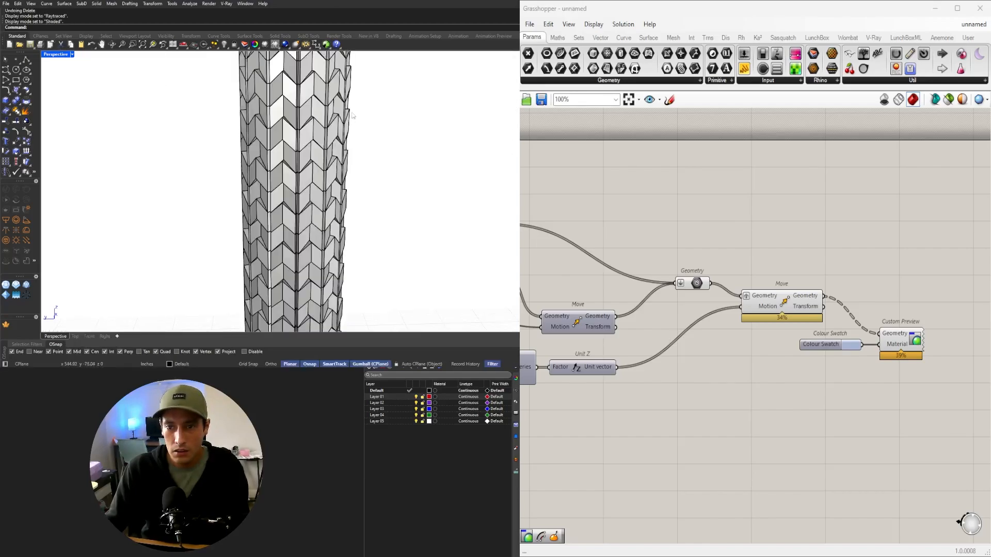
right_click_drag(352, 115, 216, 126)
scroll(351, 219, "down", 5)
scroll(263, 153, "down", 5)
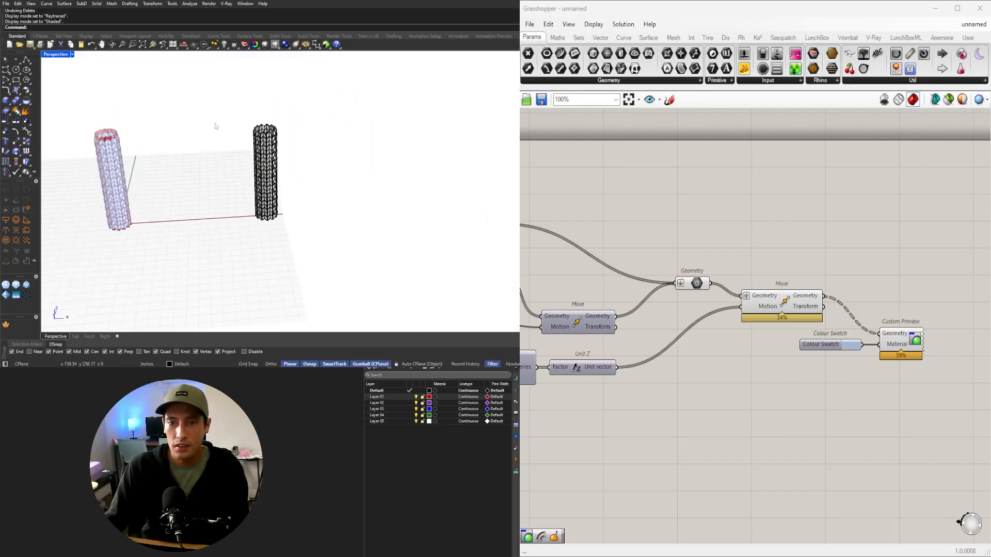
Delete the baked column's panels from the document, keeping only the Grasshopper preview
left_click_drag(216, 126, 361, 265)
key("Delete")
scroll(303, 167, "up", 3)
right_click_drag(141, 172, 335, 175, "shift")
Move the Colour Swatch and Custom Preview together, farther away from the final Move component
left_click_drag(951, 412, 840, 330)
right_click_drag(905, 334, 773, 340)
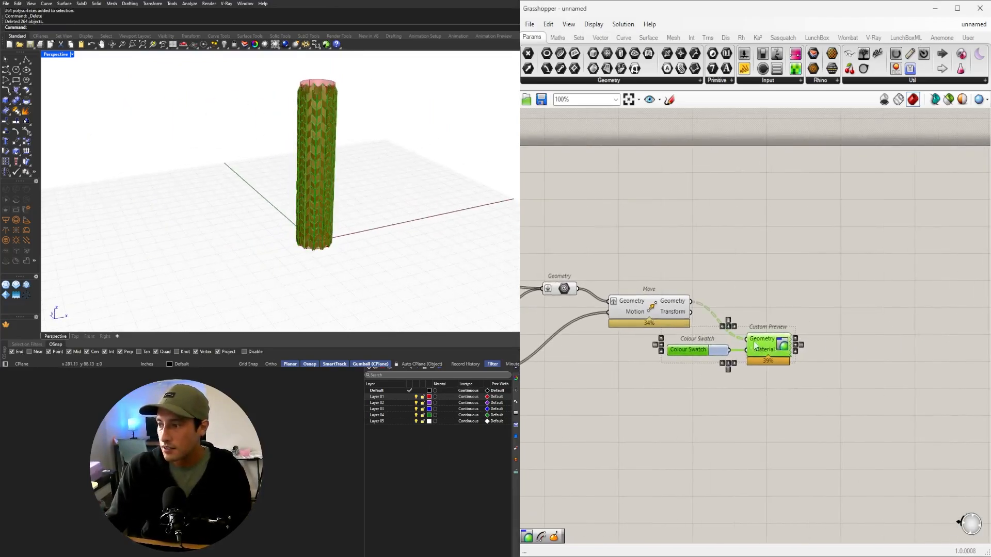
left_click_drag(773, 340, 923, 309)
left_click(766, 349)
Examine how the previewed chevron panels meet the inner cylinder at the column's base and top
left_click(641, 308)
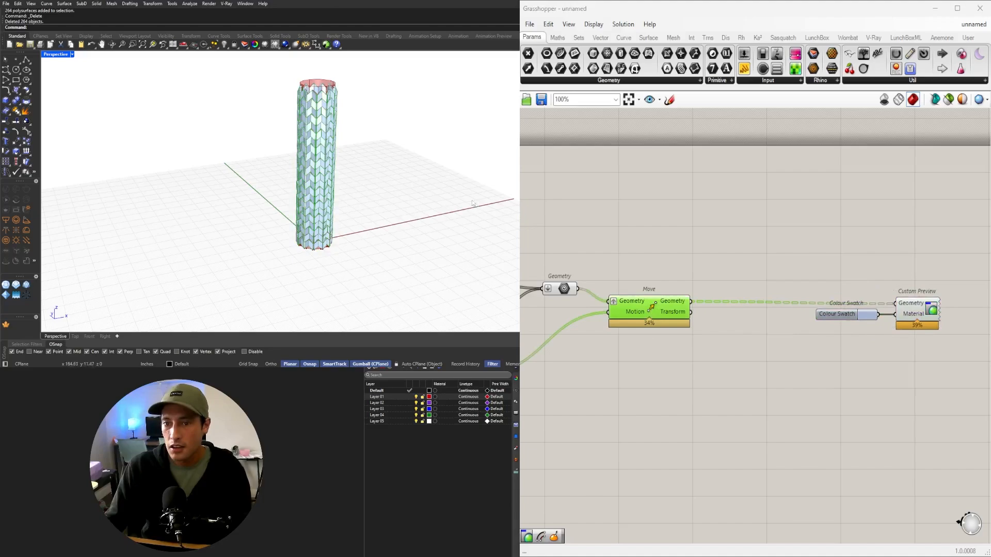
scroll(336, 153, "up", 8)
left_click(747, 425)
scroll(376, 98, "down", 6)
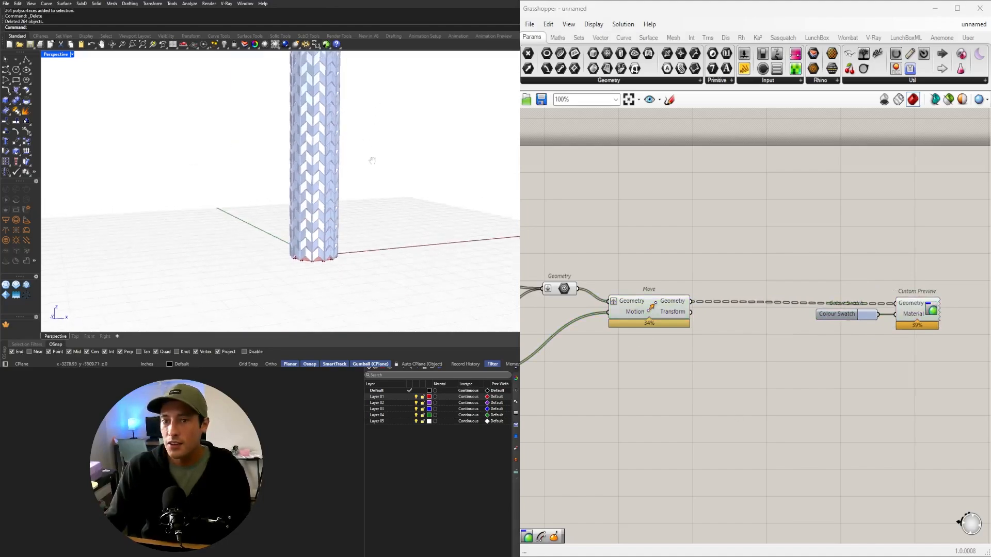
left_click(656, 315)
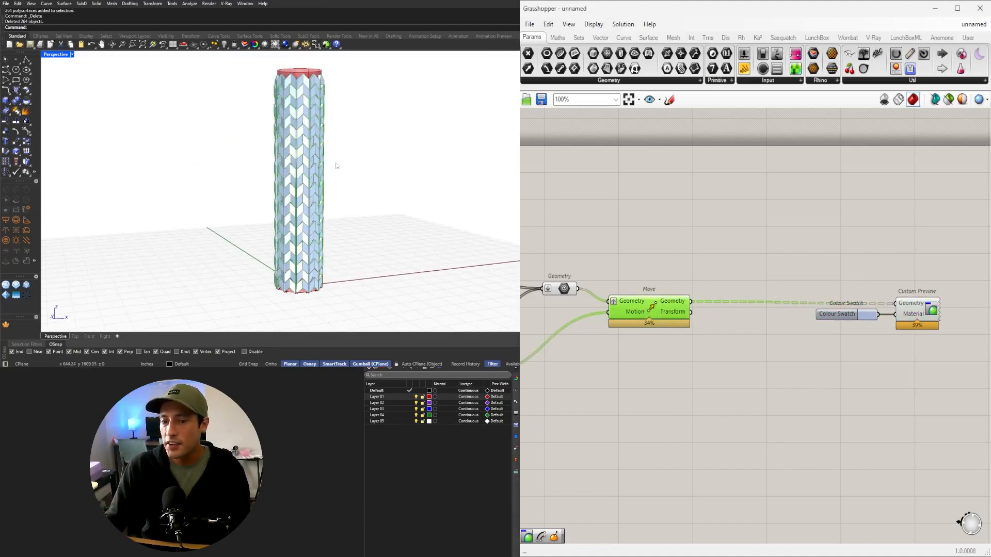
scroll(281, 292, "up", 8)
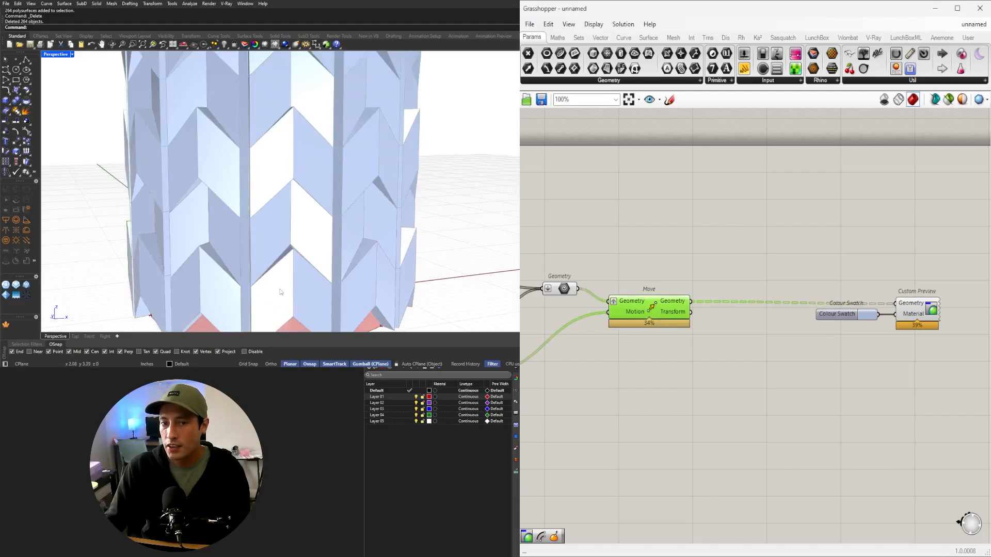
scroll(281, 292, "down", 8)
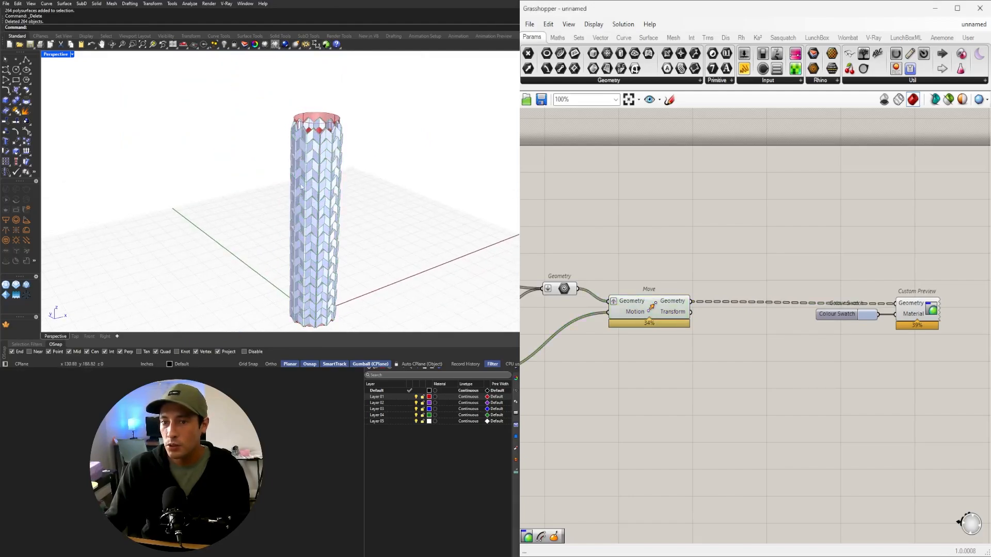
scroll(302, 187, "up", 6)
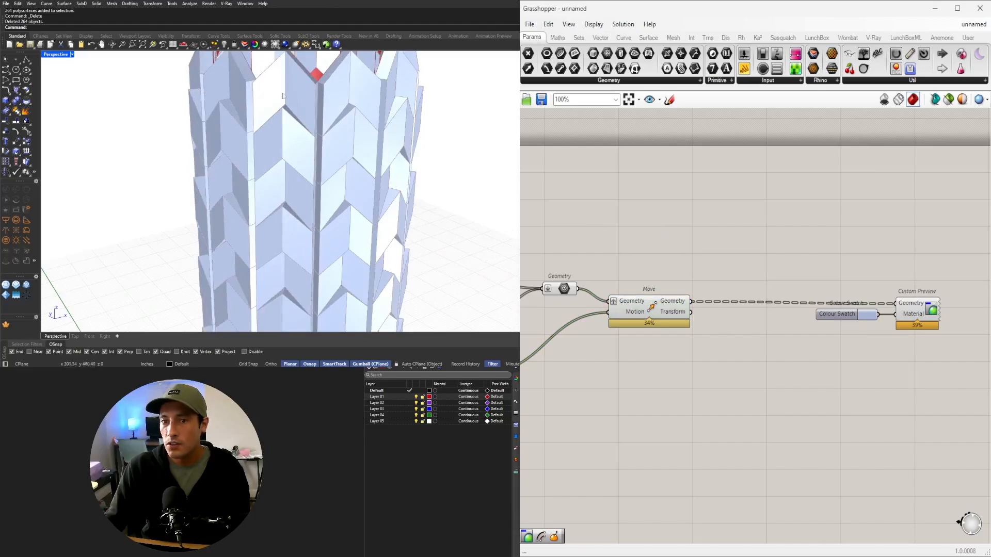
Add a Negative component near the Amplitude component that drives the two Extrude directions
scroll(575, 217, "down", 3)
right_click_drag(589, 322, 937, 345)
scroll(937, 345, "up", 4)
right_click_drag(625, 347, 795, 347)
scroll(744, 364, "down", 1)
right_click_drag(610, 379, 798, 306)
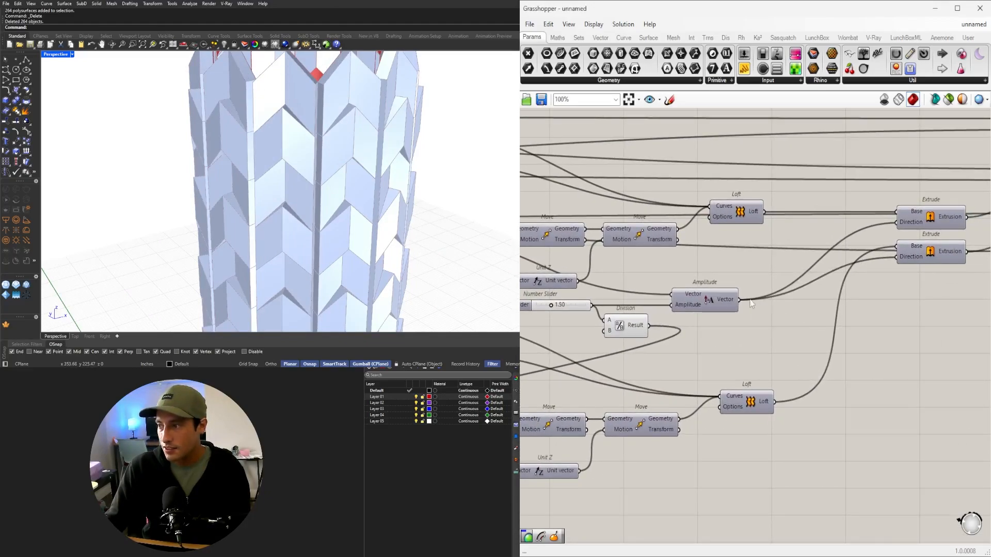
left_click(719, 302)
double_click(810, 317)
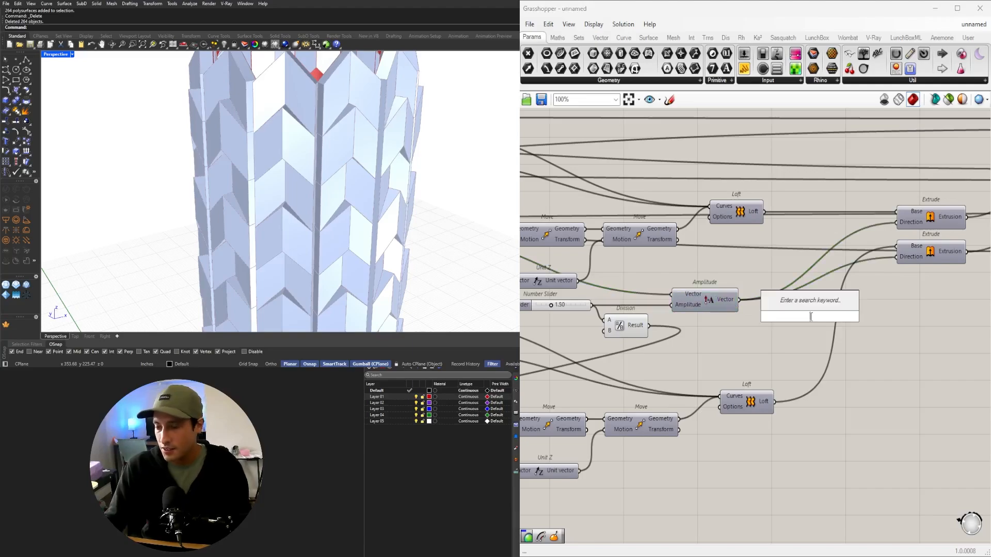
type("negative")
key("Return")
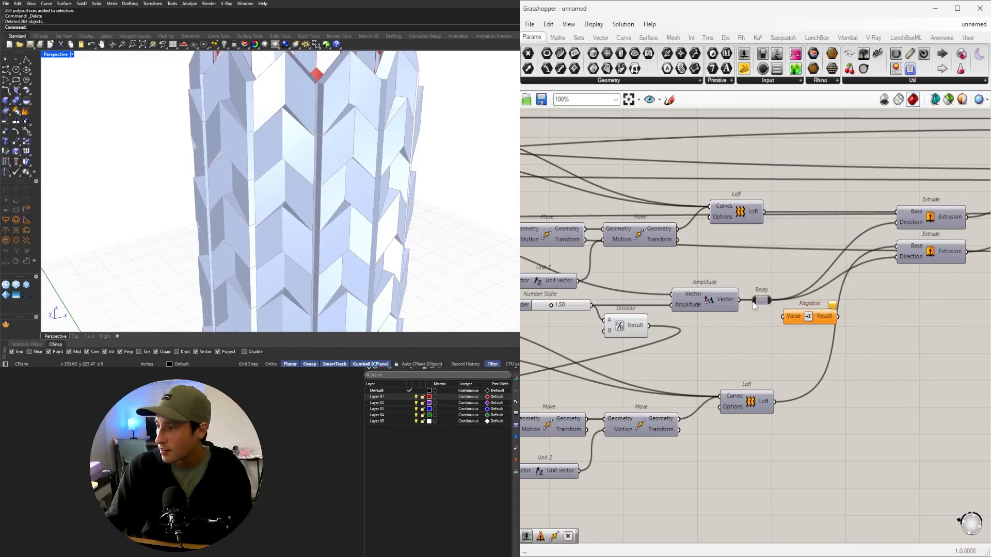
Insert a Relay on Amplitude's Vector output wire and route the vector through Negative into the Relay, reversing both extrusions
double_click(801, 270)
left_click_drag(801, 269, 818, 267)
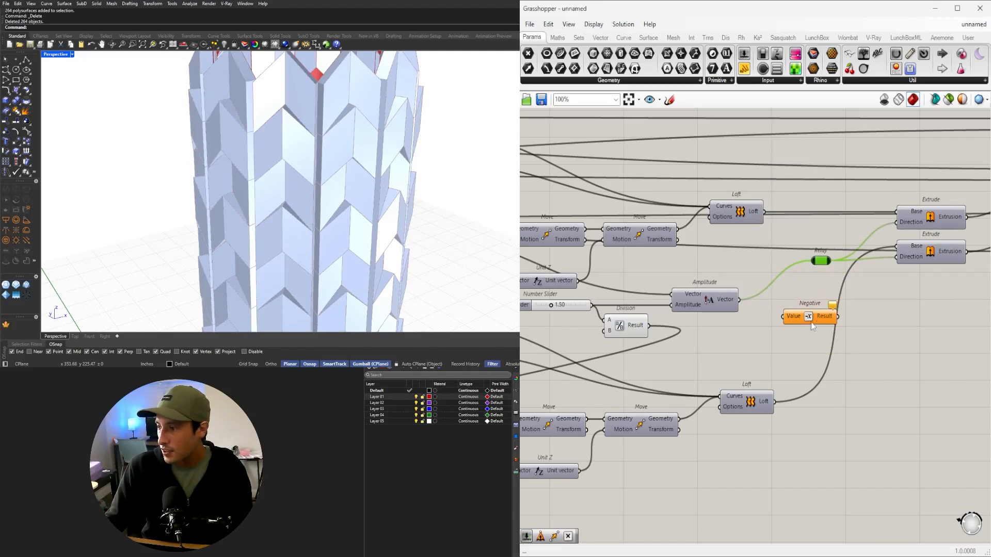
left_click_drag(813, 325, 797, 308)
left_click_drag(817, 269, 821, 301)
scroll(345, 221, "down", 8)
scroll(280, 201, "up", 3)
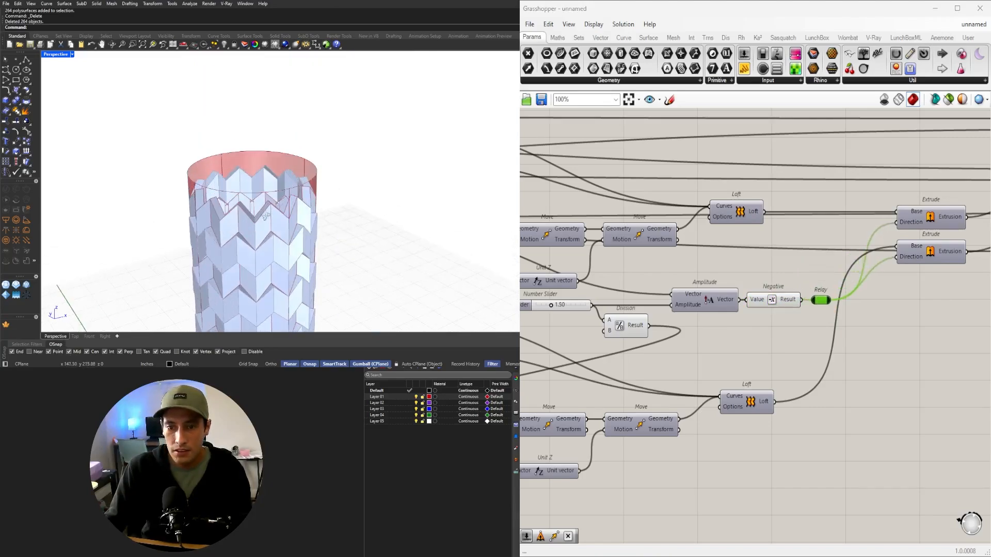
right_click_drag(280, 202, 365, 163)
scroll(364, 163, "up", 4)
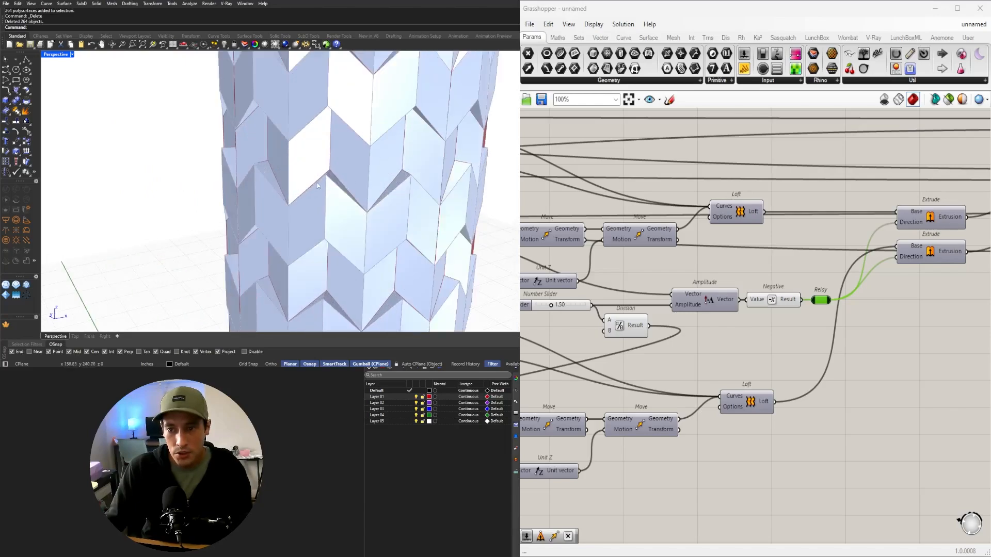
Move the Colour Swatch and Custom Preview together, slightly up and farther away from the final Move component
scroll(333, 177, "down", 5)
left_click(782, 314)
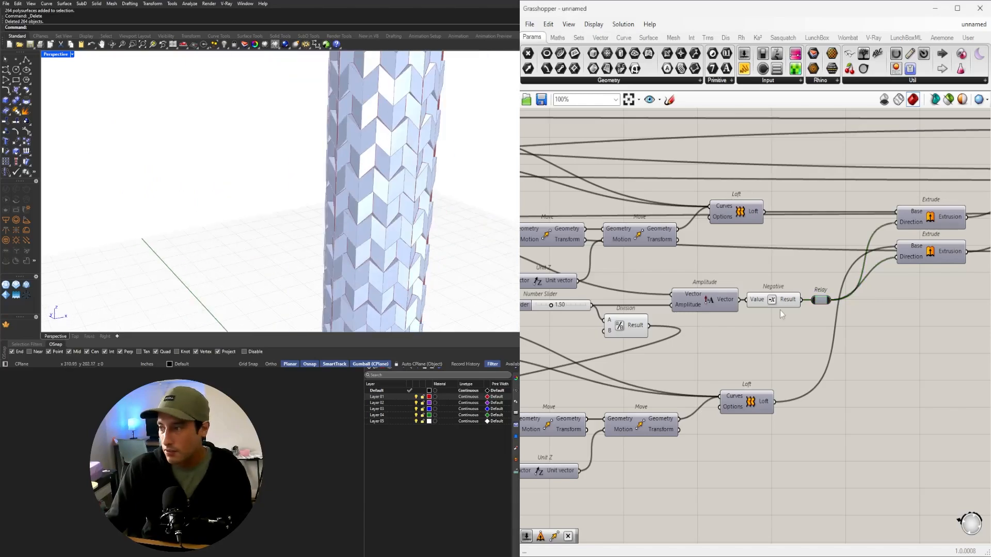
left_click(634, 324)
right_click_drag(709, 336, 686, 324)
left_click(885, 306)
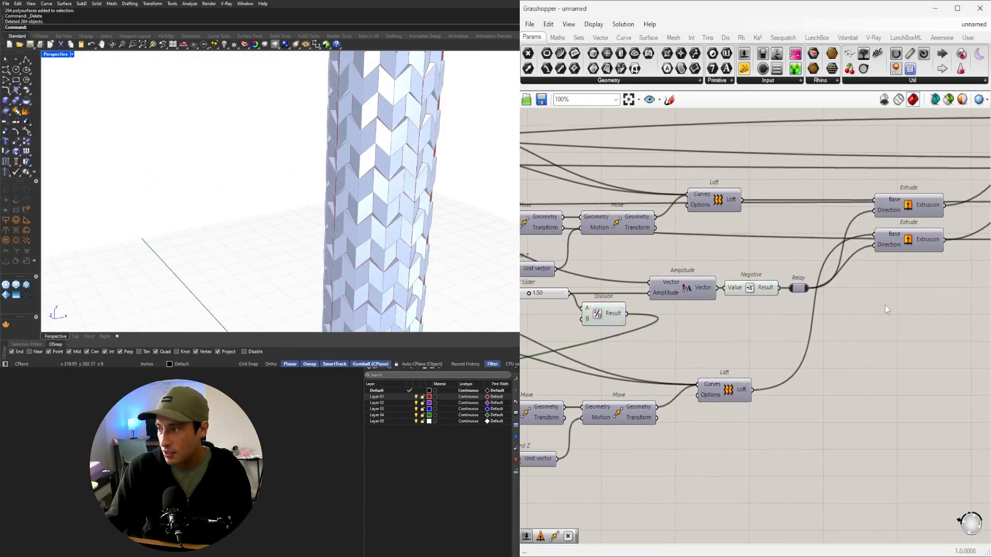
scroll(884, 305, "down", 3)
right_click_drag(884, 306, 498, 335)
scroll(732, 286, "up", 3)
left_click_drag(845, 308, 687, 233)
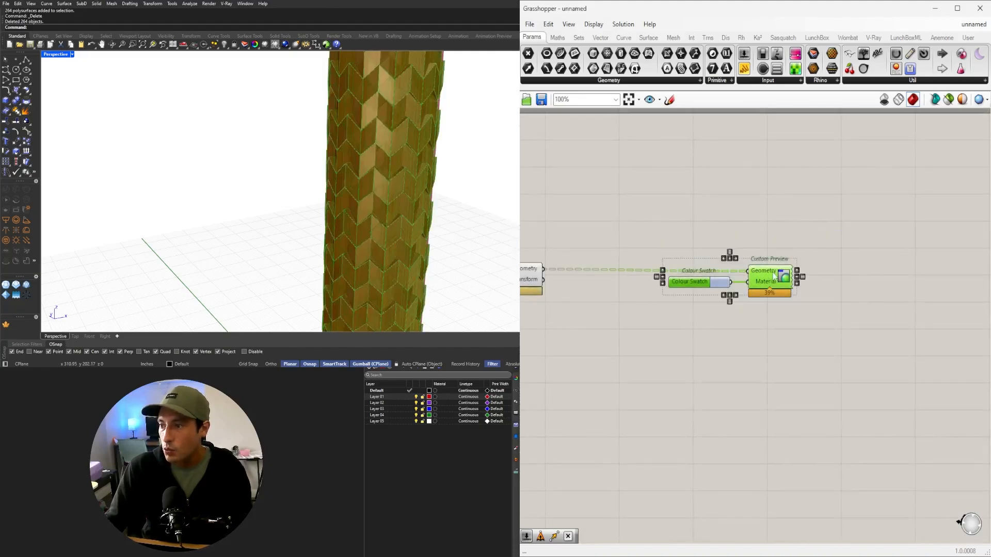
left_click_drag(772, 273, 797, 246)
left_click(733, 212)
Add an Area component below the preview wire and feed it the final Move component's Geometry output
scroll(382, 181, "down", 8)
right_click_drag(377, 183, 358, 165)
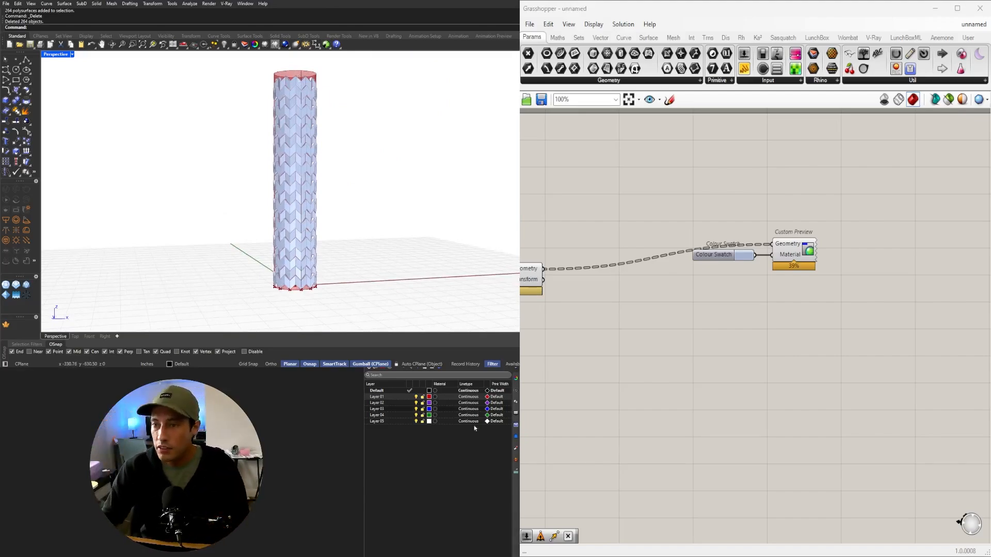
right_click_drag(621, 271, 746, 258)
left_click(636, 259)
double_click(719, 309)
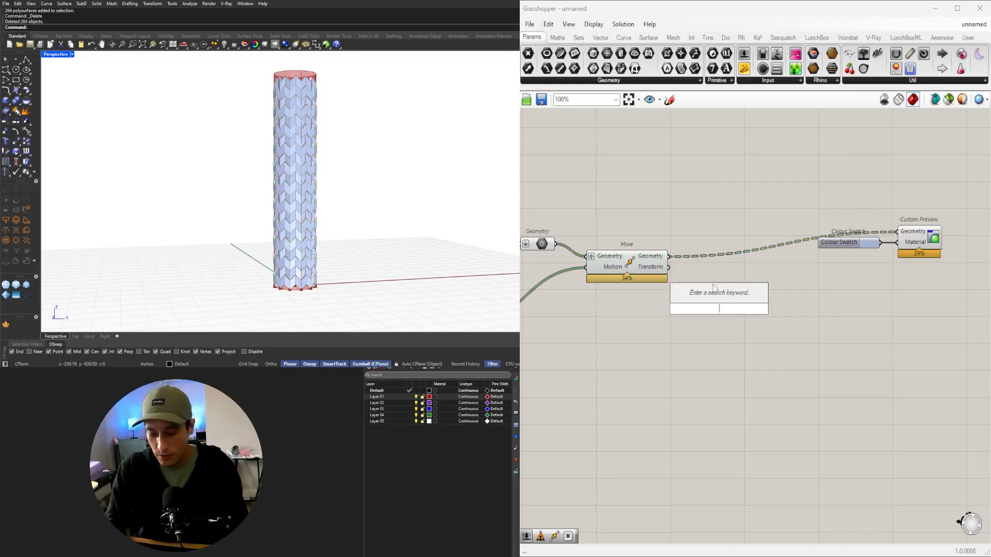
type("area")
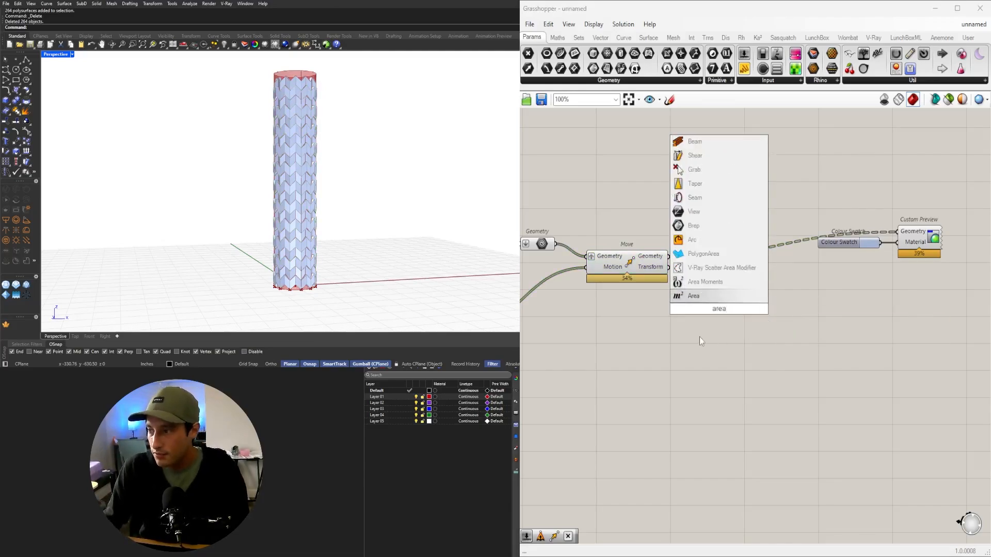
left_click(705, 293)
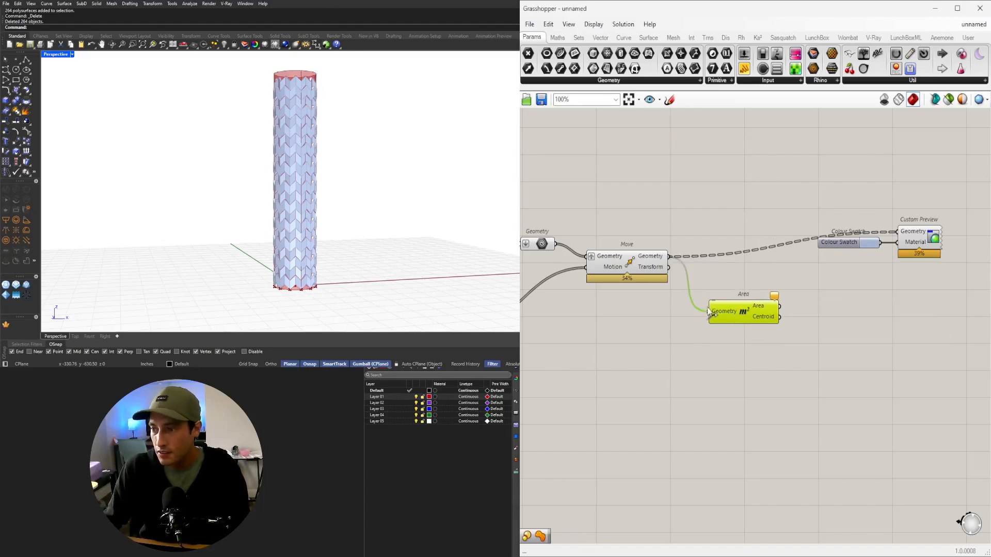
left_click_drag(710, 312, 709, 311)
left_click_drag(715, 314, 743, 318)
Turn off the viewport preview of the Custom Preview component and its Colour Swatch
right_click_drag(345, 225, 309, 245)
scroll(599, 265, "up", 3)
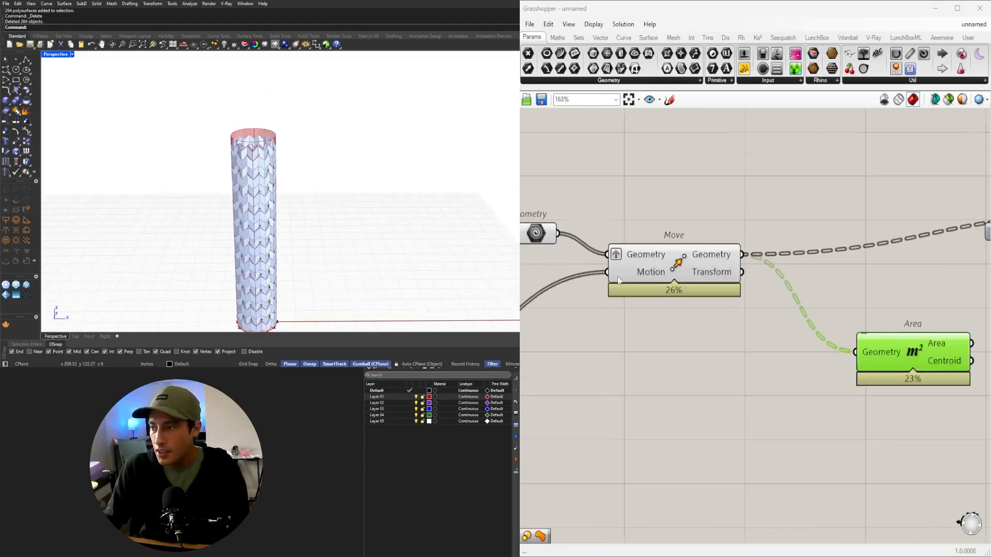
left_click(619, 280)
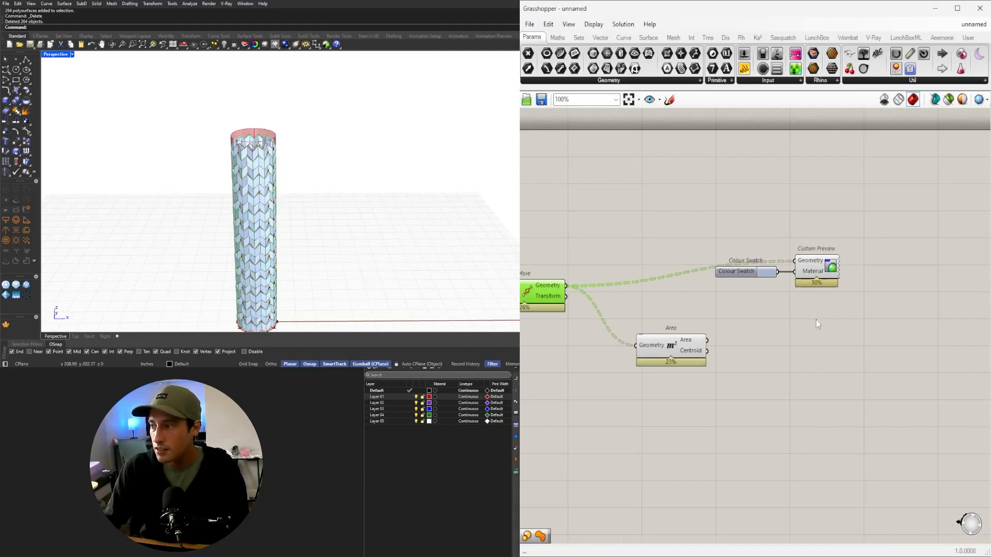
left_click_drag(816, 320, 753, 199)
middle_click(752, 199)
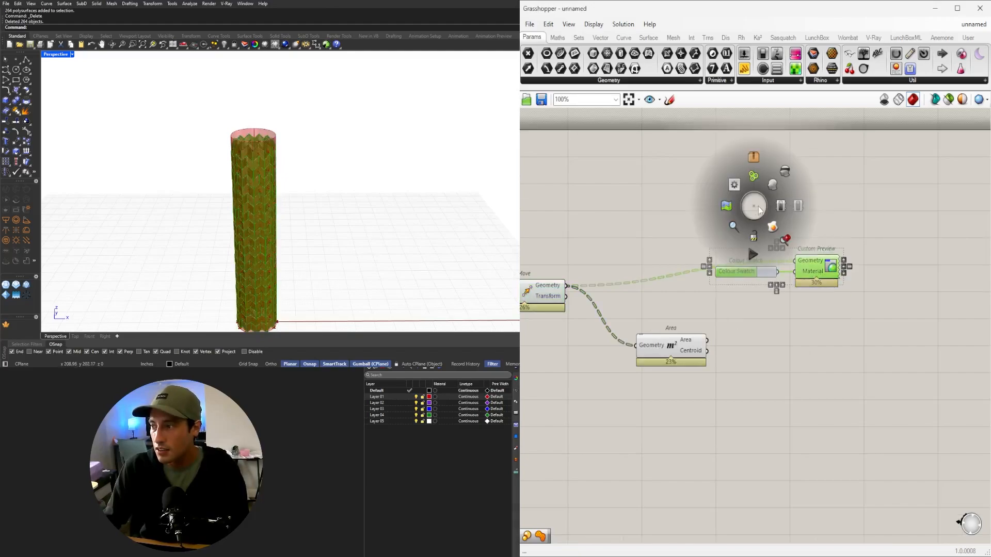
Highlight the Area component's output and examine the centroid points on the panels at the column's base
left_click(686, 338)
scroll(240, 205, "up", 7)
right_click_drag(258, 205, 296, 179)
scroll(296, 179, "down", 5)
right_click_drag(382, 157, 324, 183, "shift")
scroll(315, 217, "up", 5)
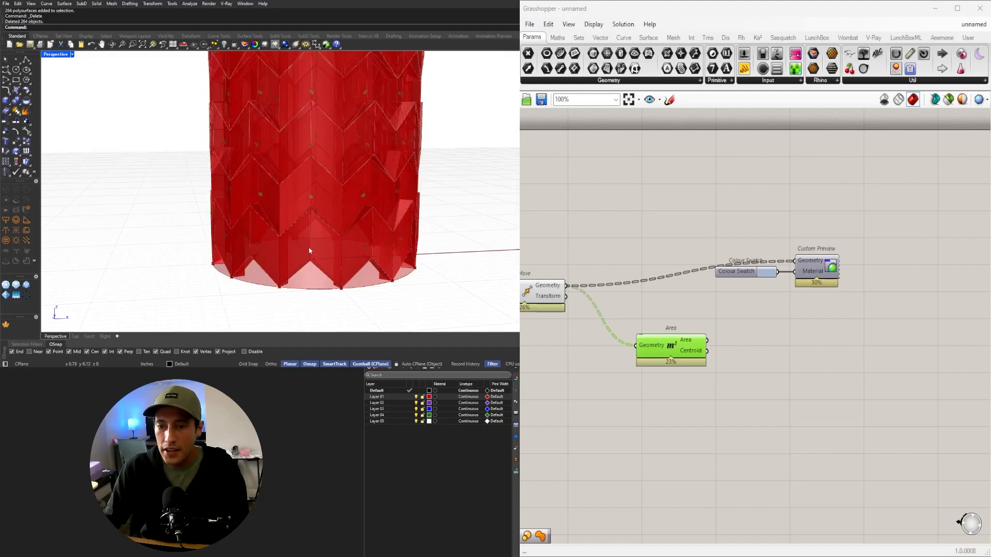
Flatten the Area component's Geometry input and shift the component closer to the Move component
left_click_drag(686, 367, 689, 367)
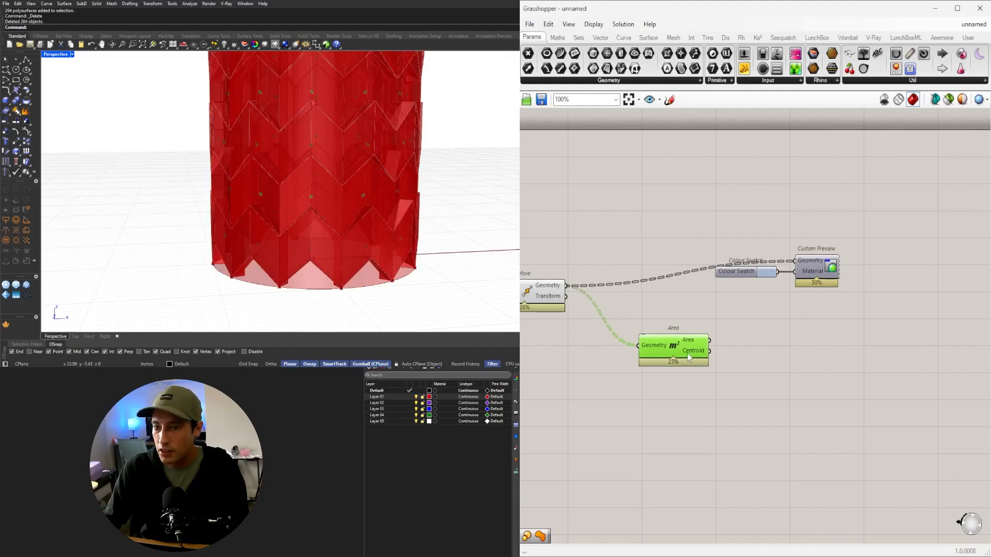
double_click(761, 358)
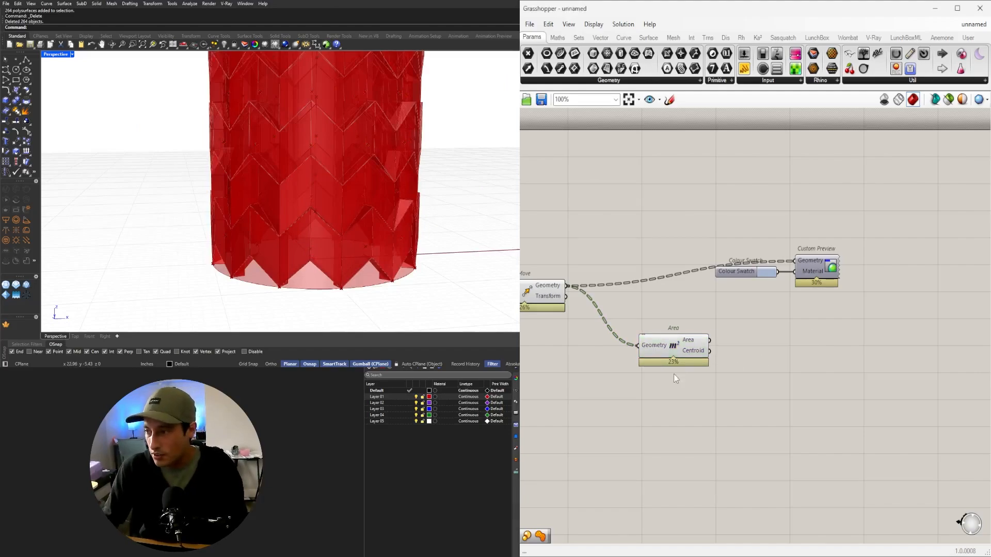
right_click(652, 353)
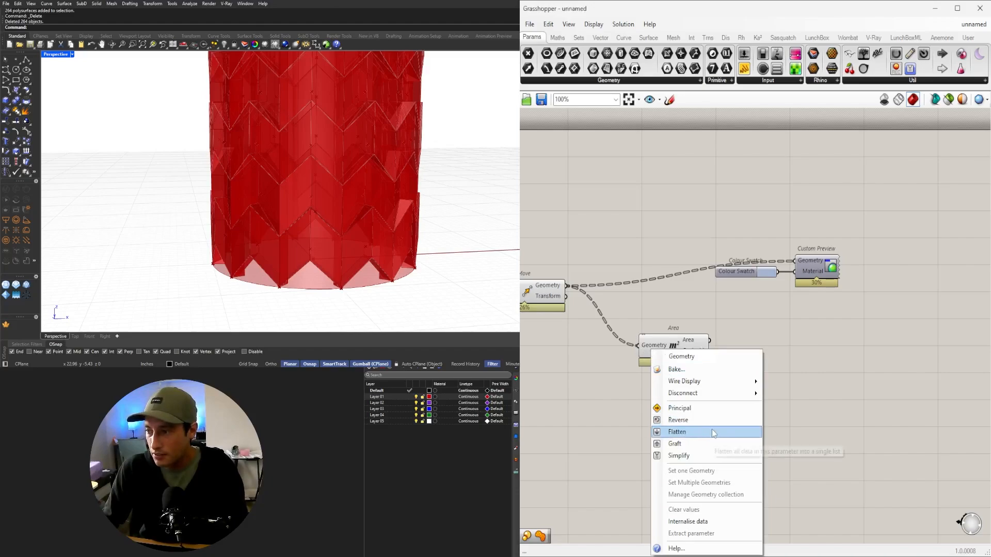
left_click(674, 431)
left_click_drag(687, 351, 677, 350)
Add a Deconstruct point component beside Area and connect Area's Centroid output to its Point input
double_click(772, 357)
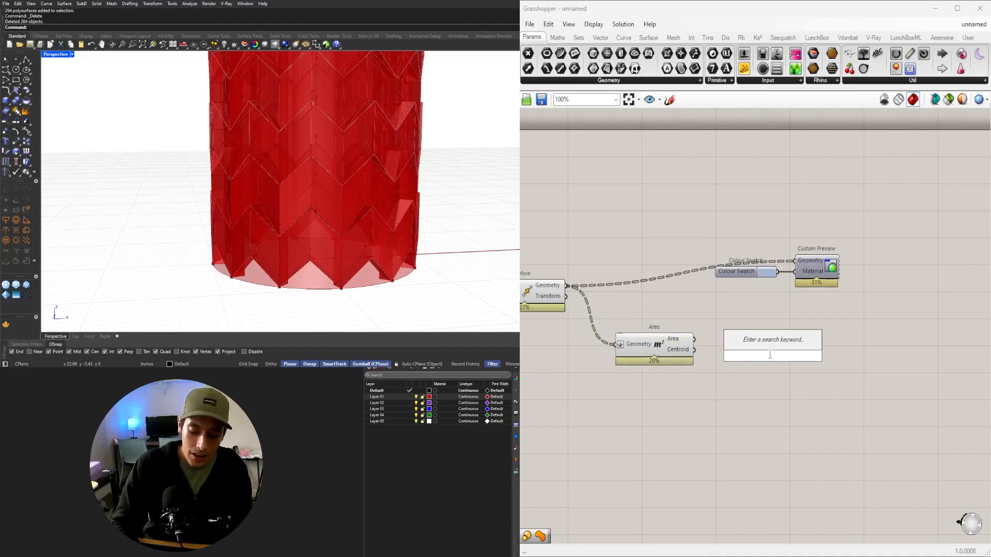
type("dec")
left_click(767, 342)
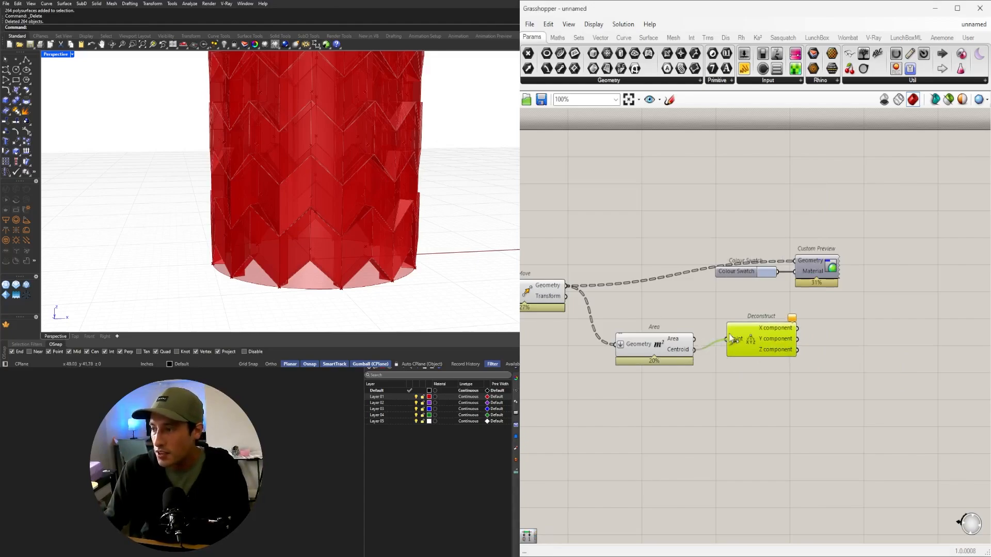
mouse_move(754, 363)
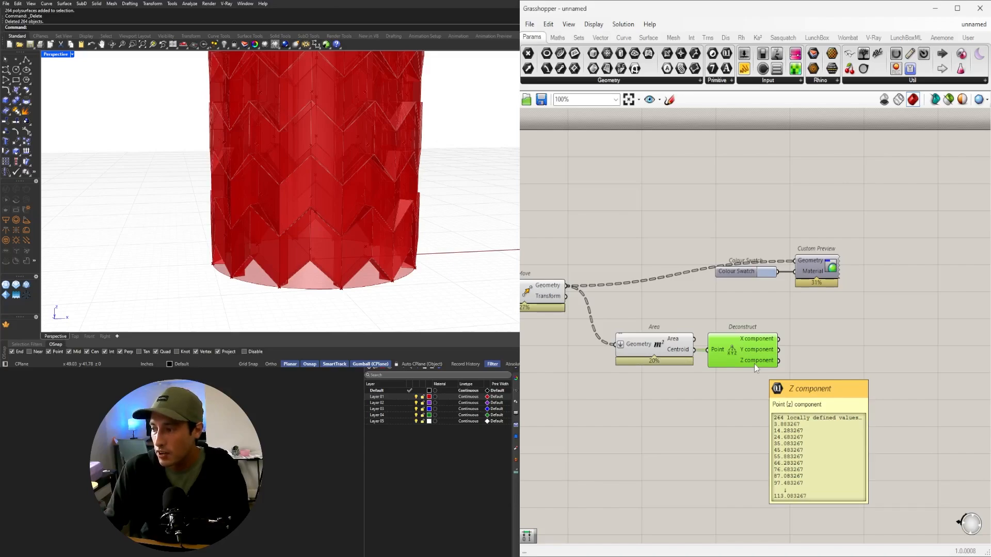
Add a Bounds component and connect Deconstruct's Z component output to its Numbers input
double_click(829, 364)
type("bou")
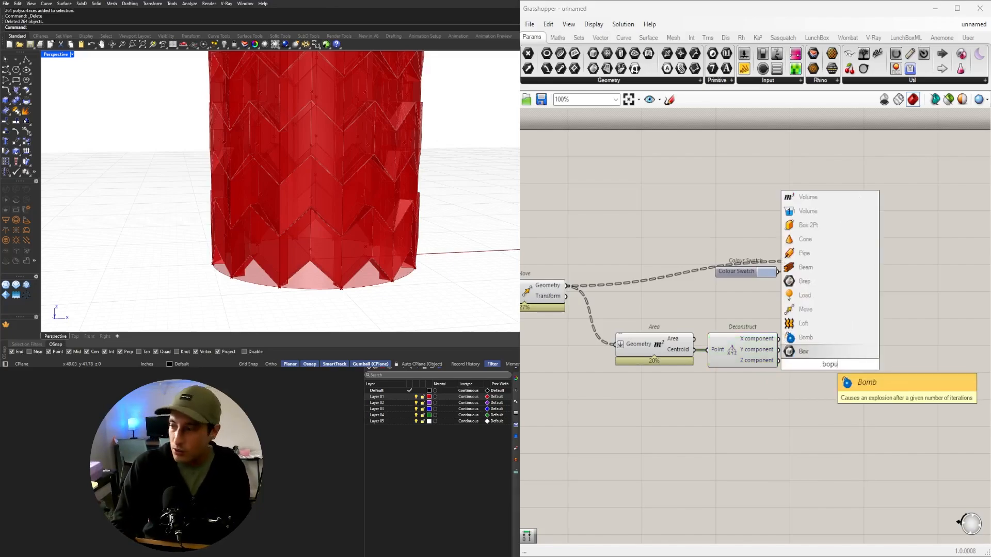
type("nds")
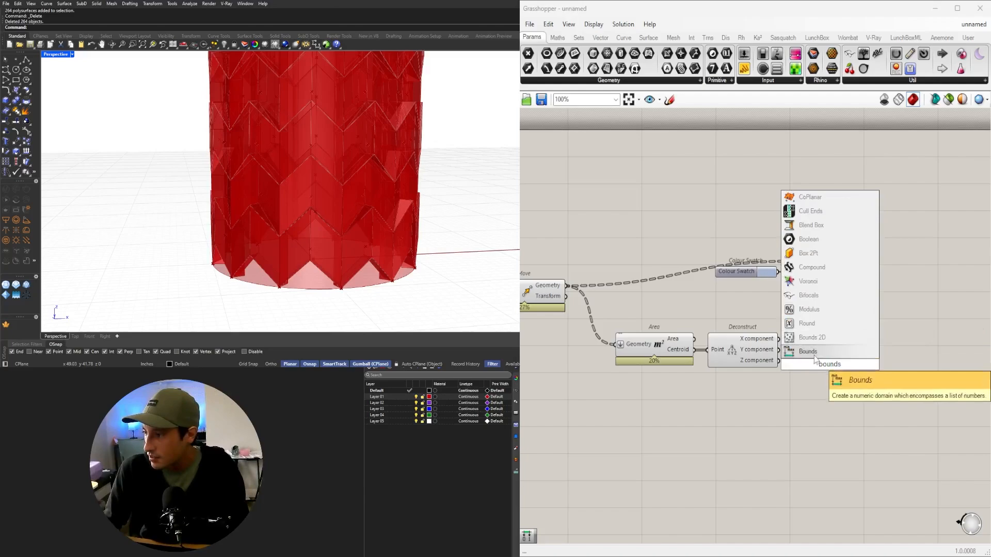
key("Return")
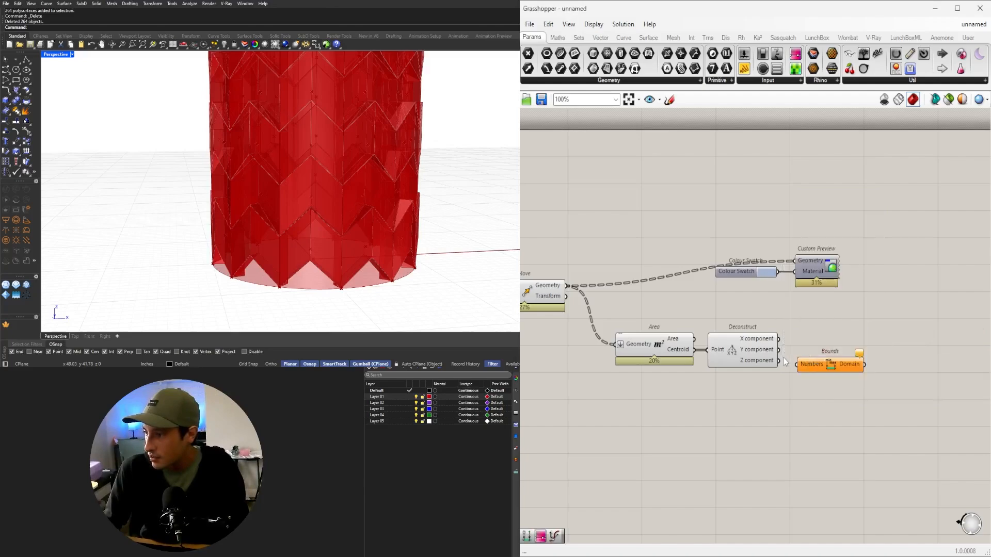
left_click_drag(781, 362, 820, 380)
Add a Panel fed by the Bounds Domain output, shrink it and place it just beside Bounds
double_click(893, 401)
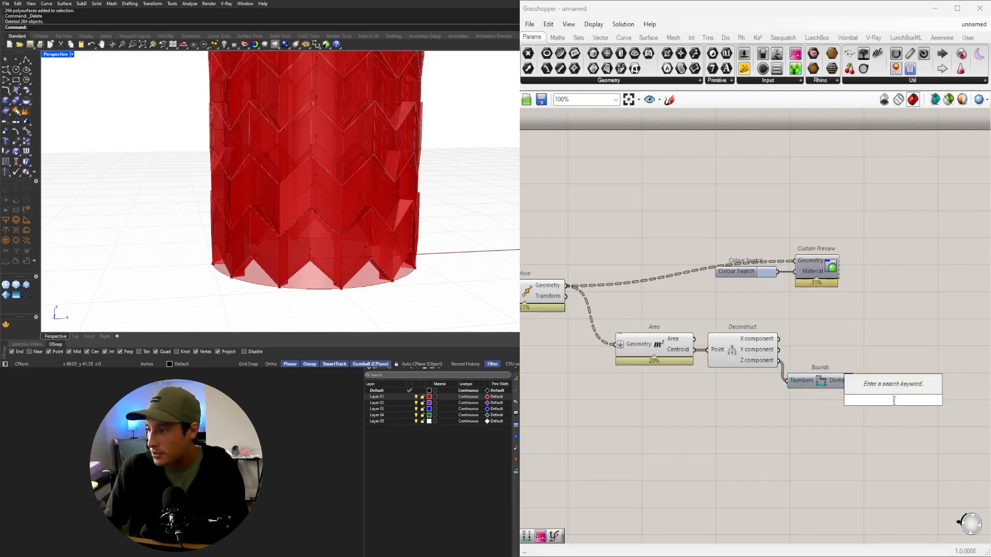
type("\"")
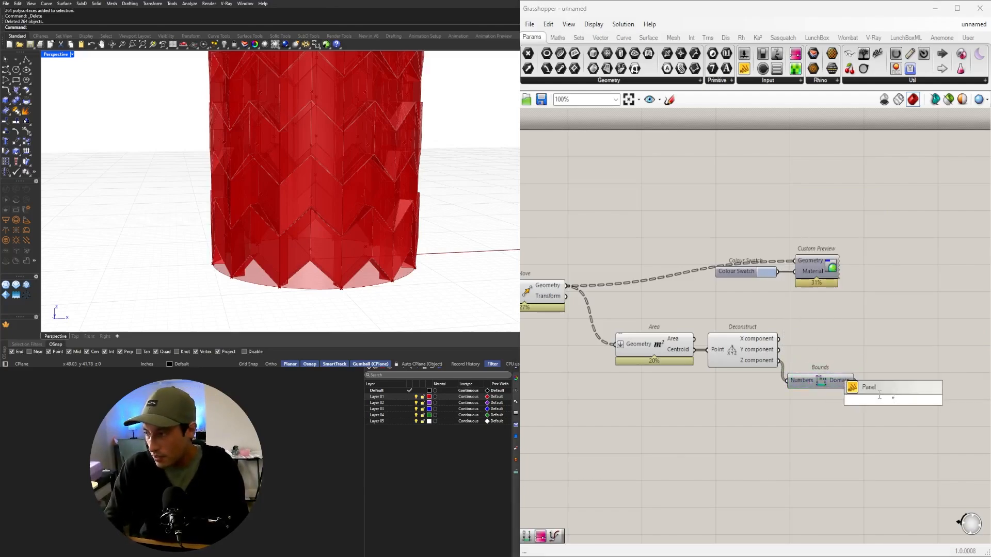
key("Return")
scroll(878, 396, "up", 4)
left_click_drag(862, 420, 841, 379)
right_click_drag(986, 404, 790, 421)
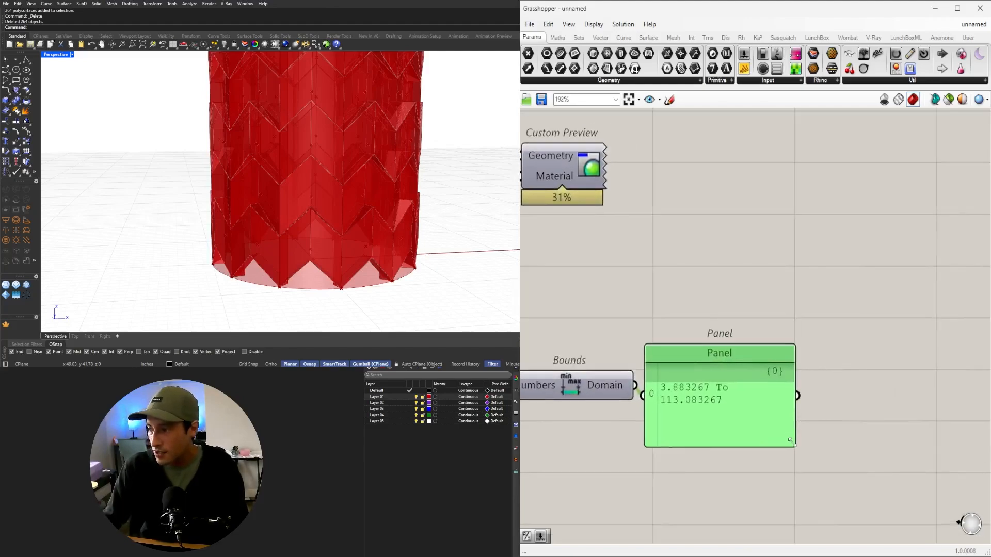
left_click_drag(789, 440, 747, 412)
scroll(779, 397, "down", 4)
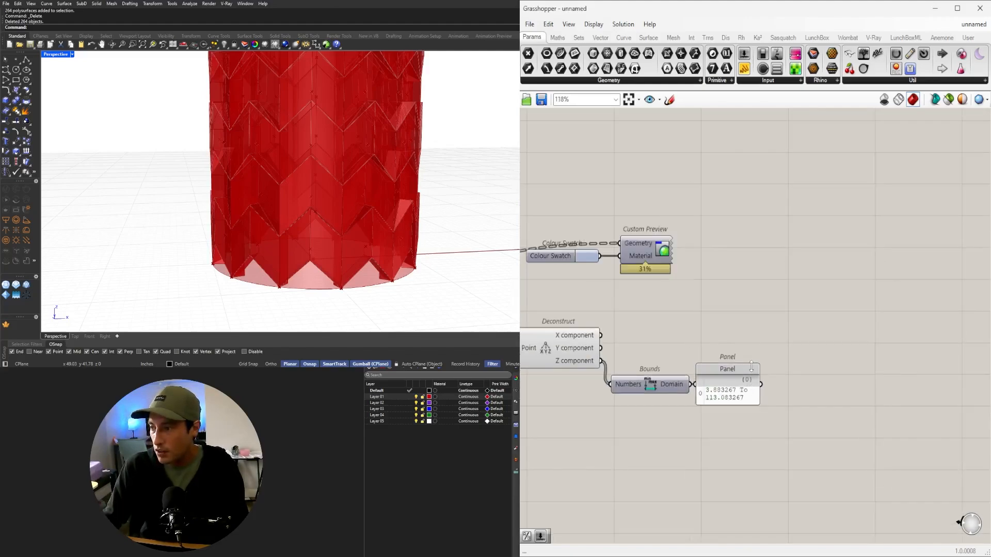
left_click_drag(734, 369, 743, 369)
Add a Gradient component and place it well beyond the Panel, leaving free space between them
double_click(827, 328)
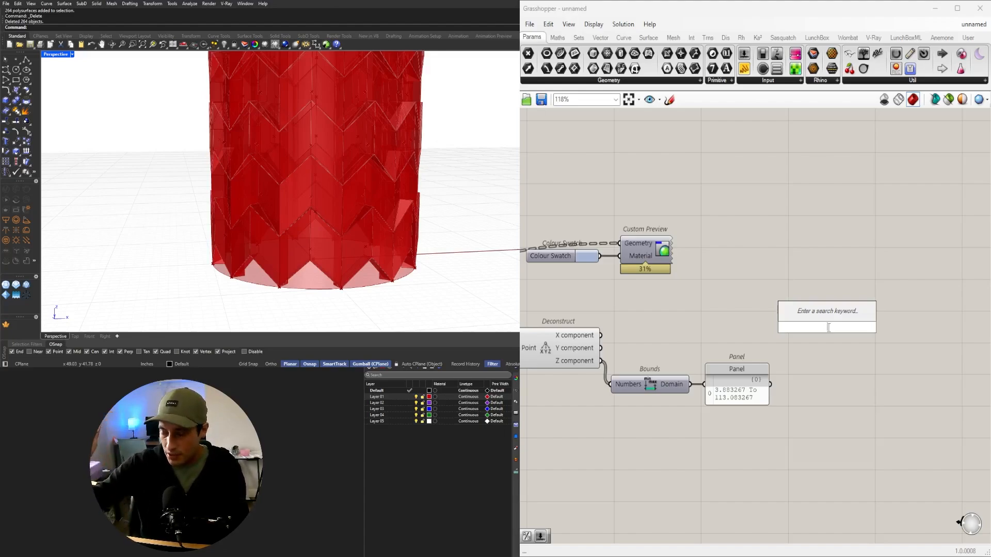
type("grad")
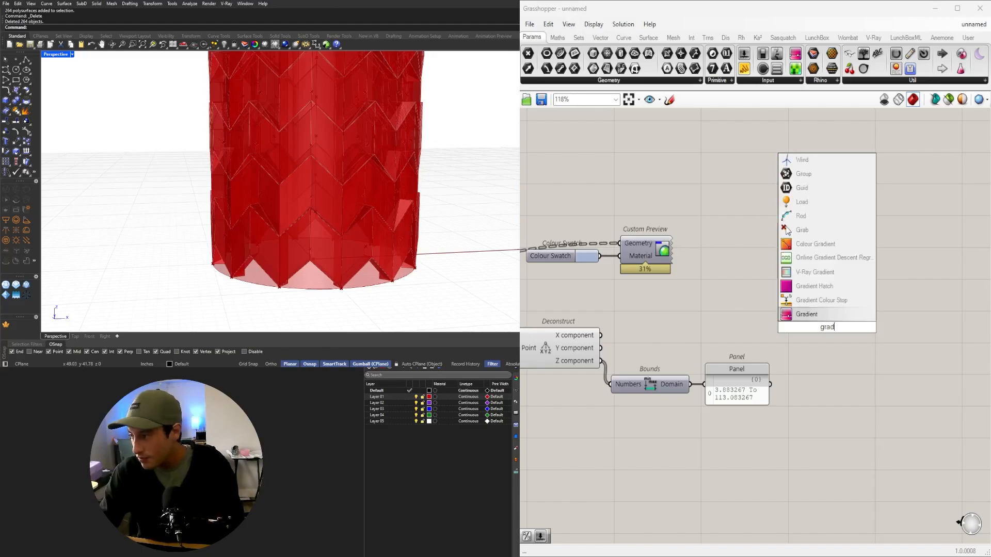
left_click(842, 318)
right_click_drag(861, 343, 804, 326)
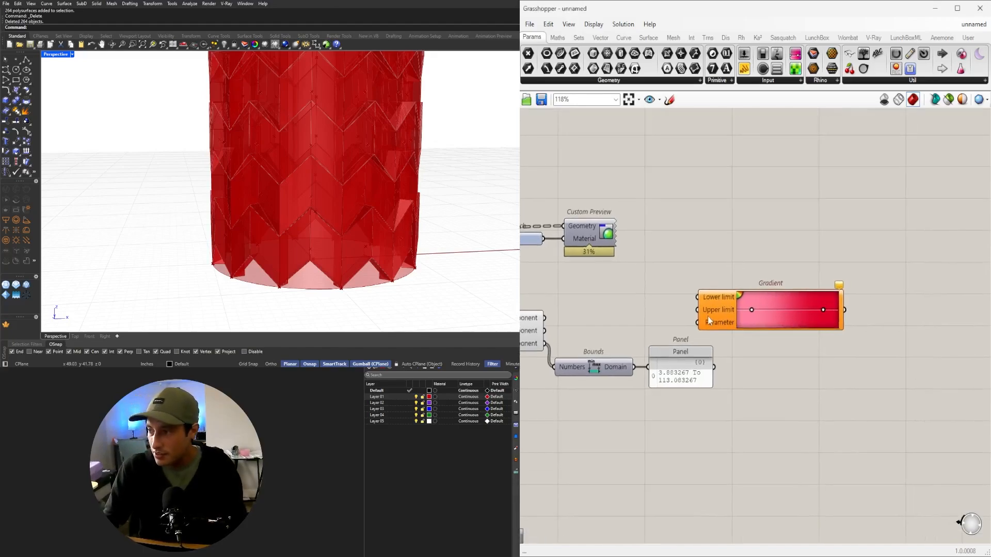
left_click_drag(710, 316, 837, 316)
scroll(832, 317, "down", 2)
right_click_drag(622, 318, 659, 310)
scroll(666, 310, "up", 2)
right_click_drag(732, 345, 699, 345)
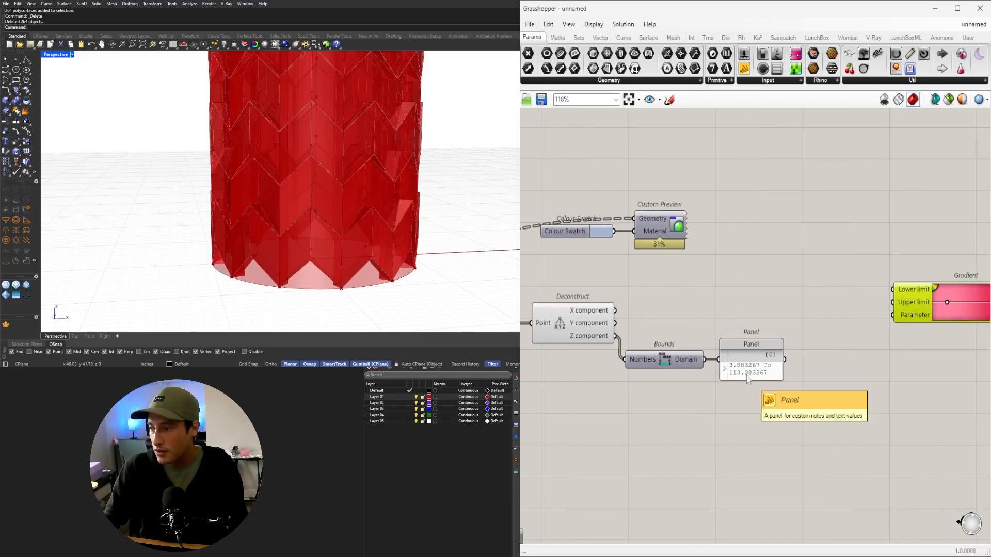
double_click(693, 298)
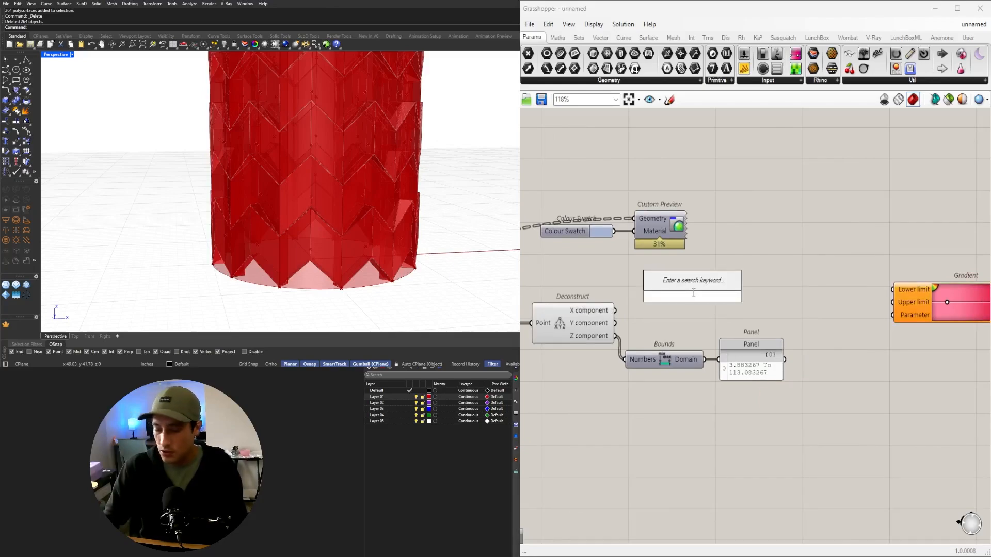
type("dec")
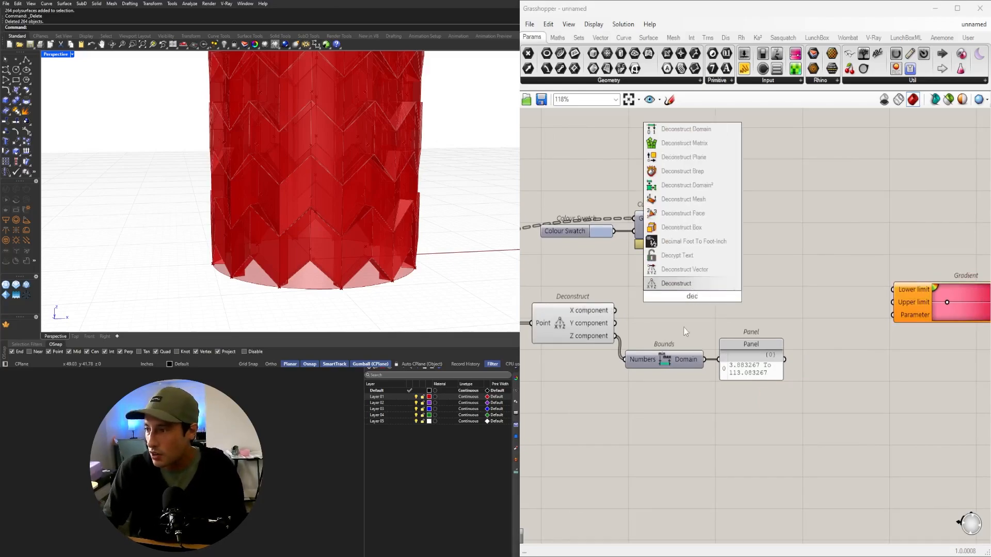
left_click(683, 315)
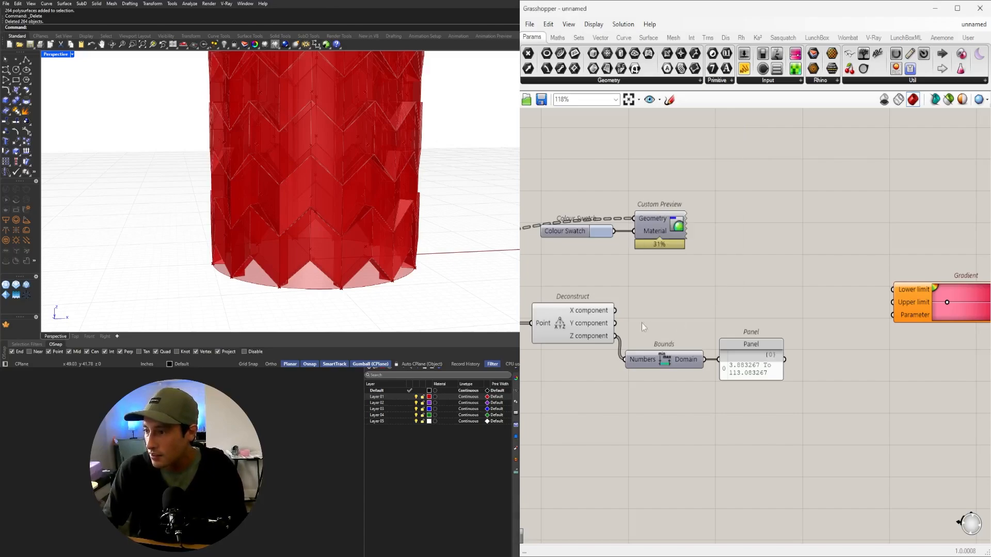
left_click(600, 337)
left_click(754, 268)
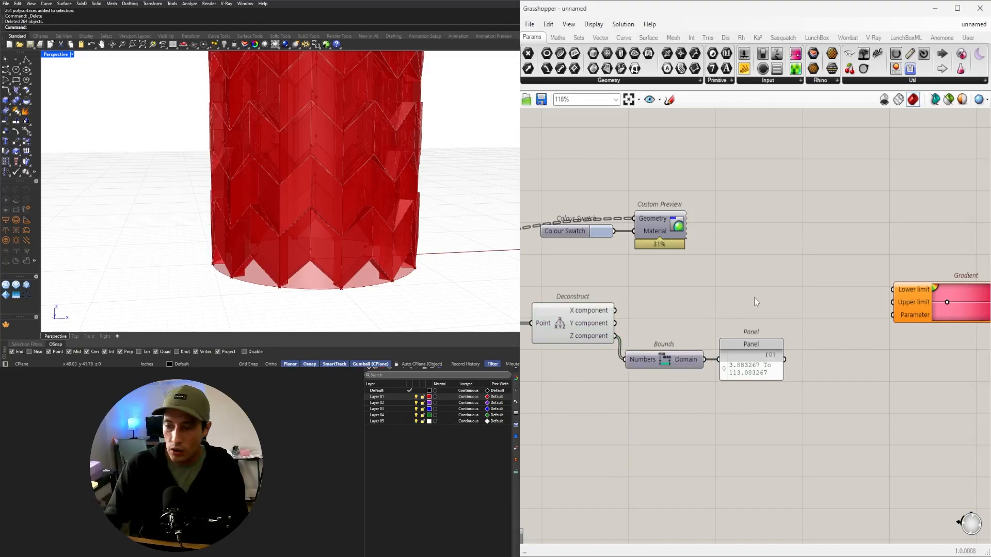
Add a Deconstruct Domain component and place it in the free space above the Bounds Panel
double_click(772, 275)
type("co")
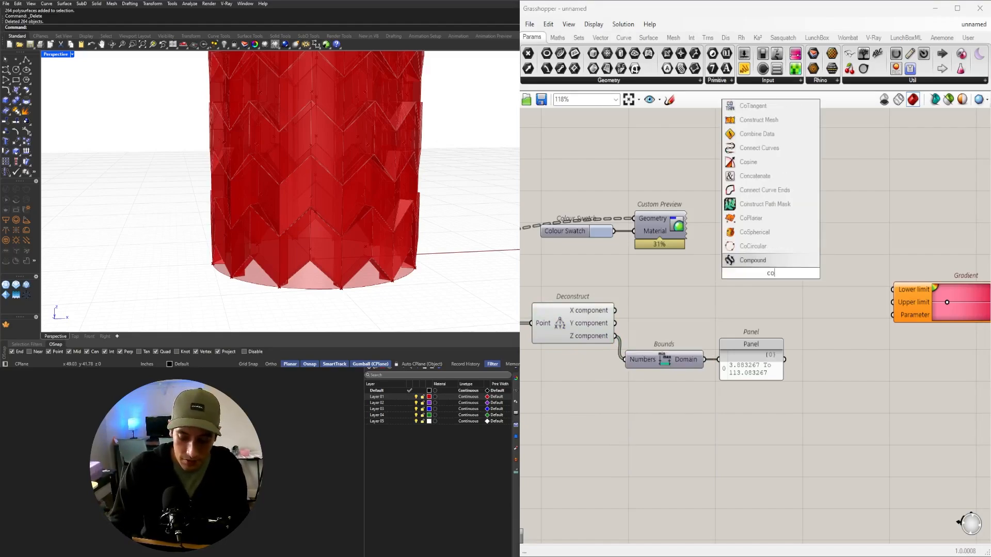
type("nstruct")
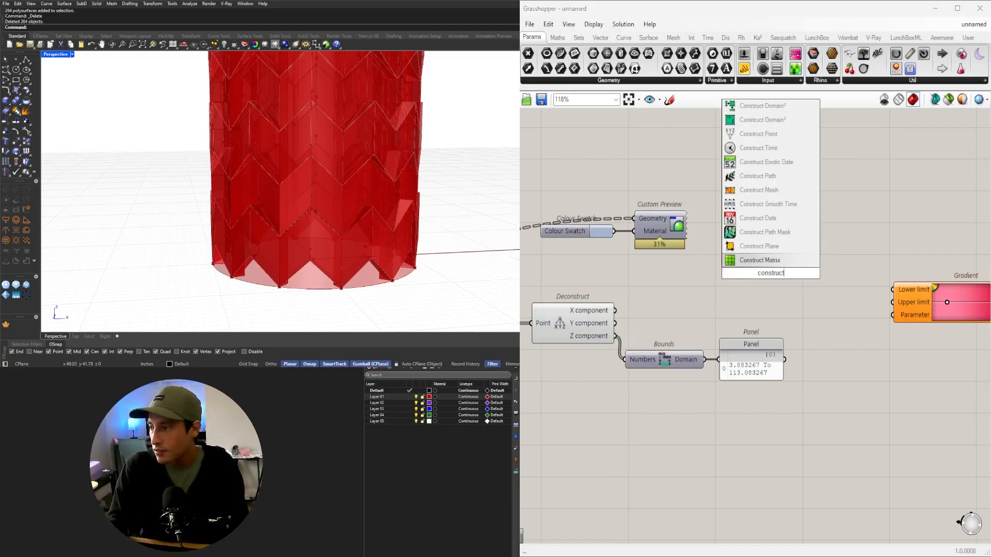
type("doma")
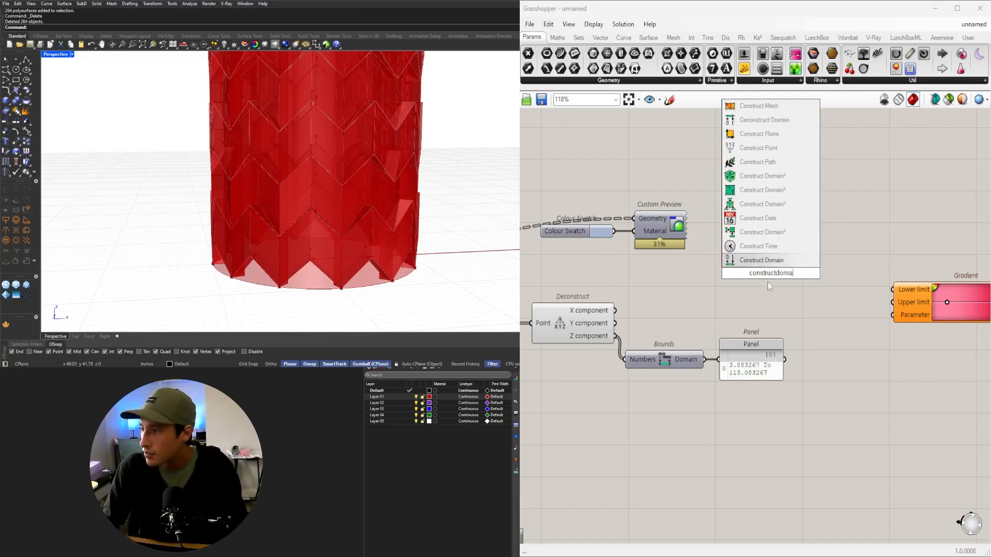
left_click(762, 120)
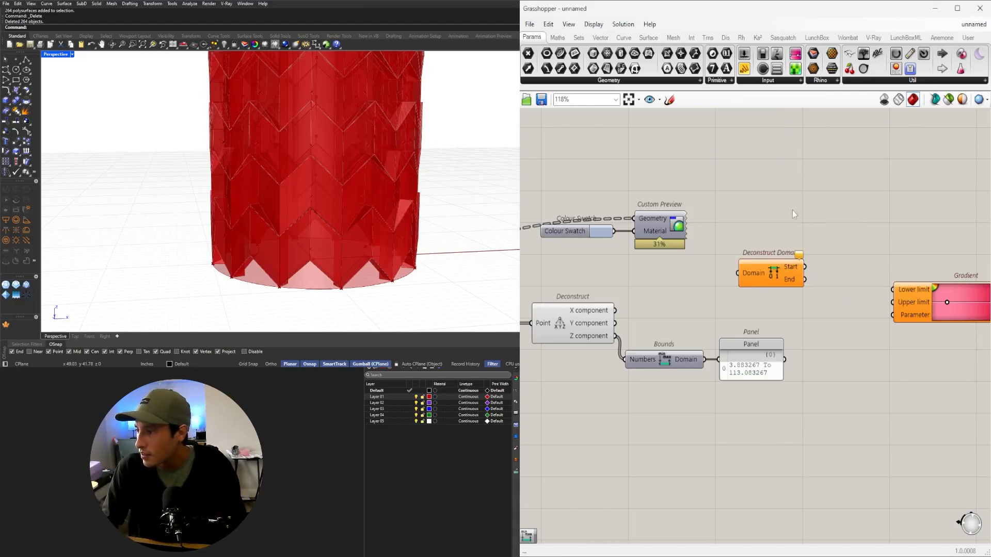
left_click_drag(777, 273, 733, 301)
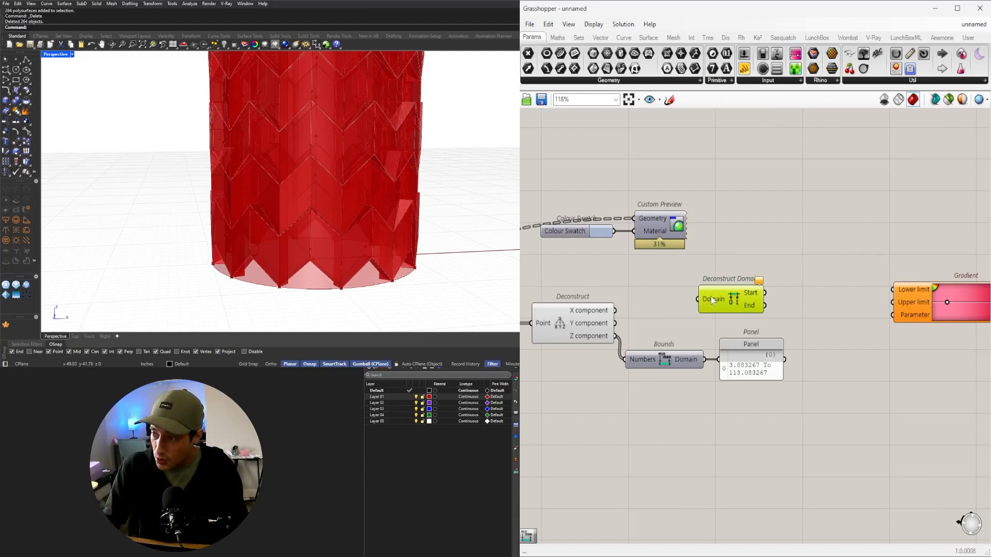
Connect Bounds' Domain output to Deconstruct Domain's Domain input and place the component directly above the Panel
left_click_drag(707, 361, 698, 298)
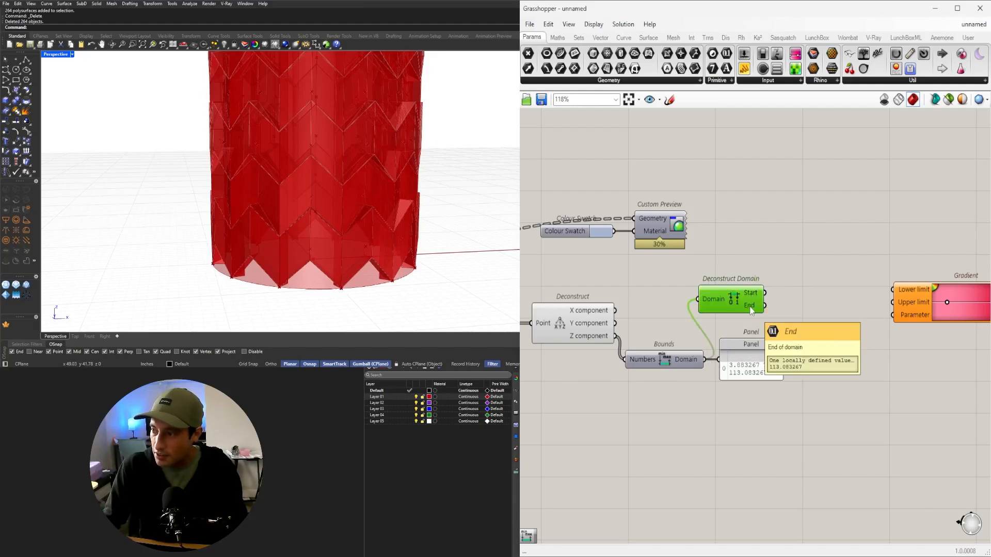
left_click_drag(740, 300, 766, 320)
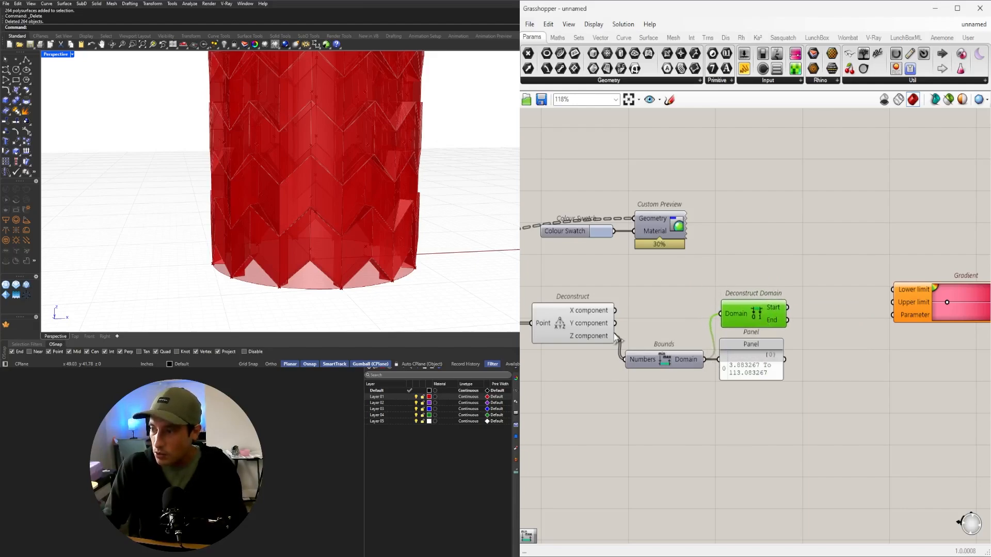
left_click_drag(616, 337, 721, 313)
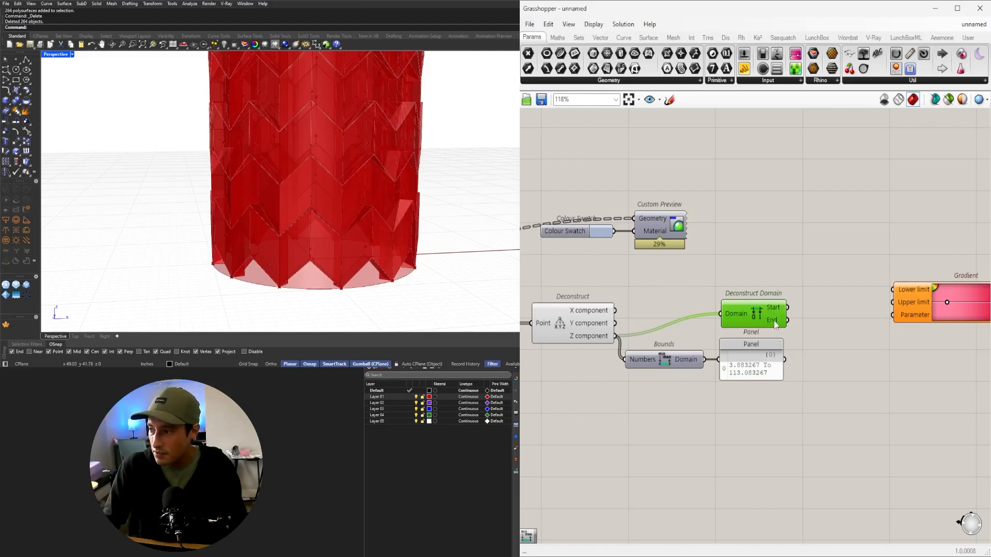
left_click_drag(705, 359, 740, 316)
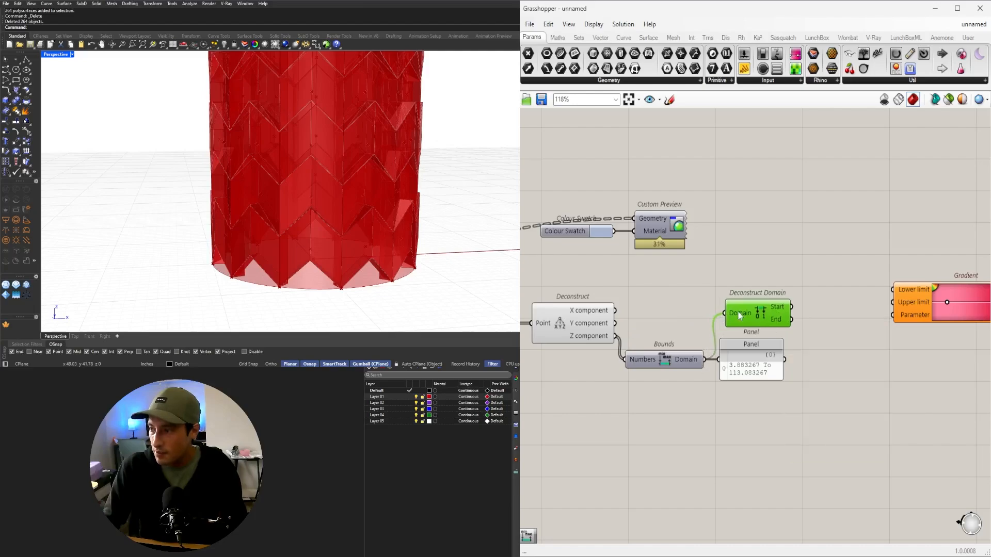
scroll(817, 393, "down", 1)
scroll(796, 350, "up", 2)
left_click(797, 350)
left_click_drag(771, 344, 781, 344)
left_click(801, 321)
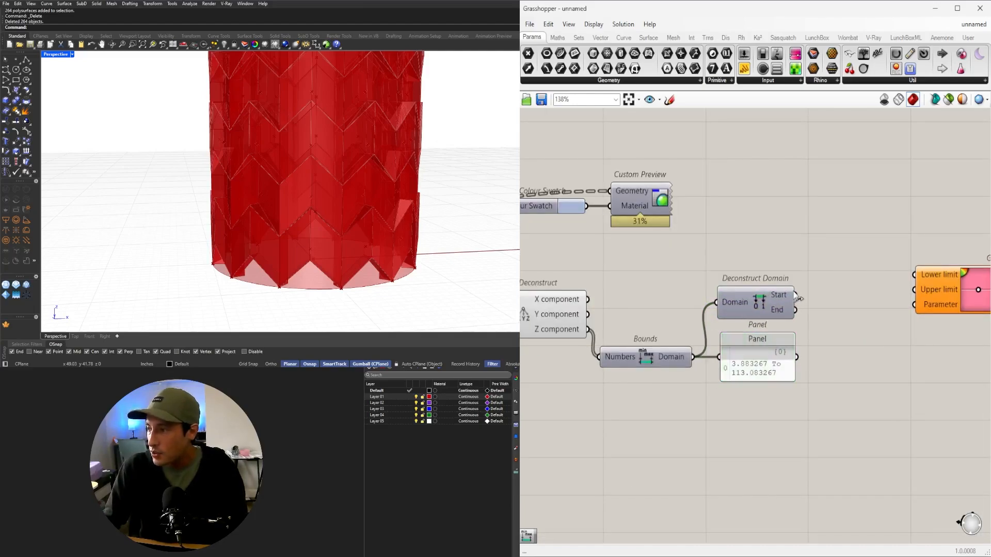
Connect Deconstruct Domain's Start and End outputs to the Gradient's Lower limit and Upper limit, and align the Gradient with it
left_click_drag(797, 298, 913, 273)
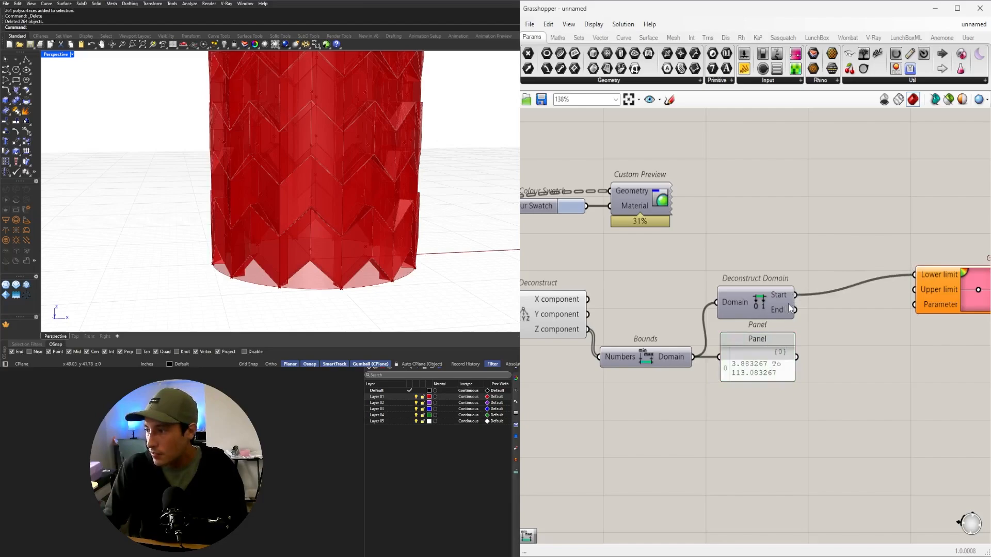
left_click_drag(794, 310, 898, 313)
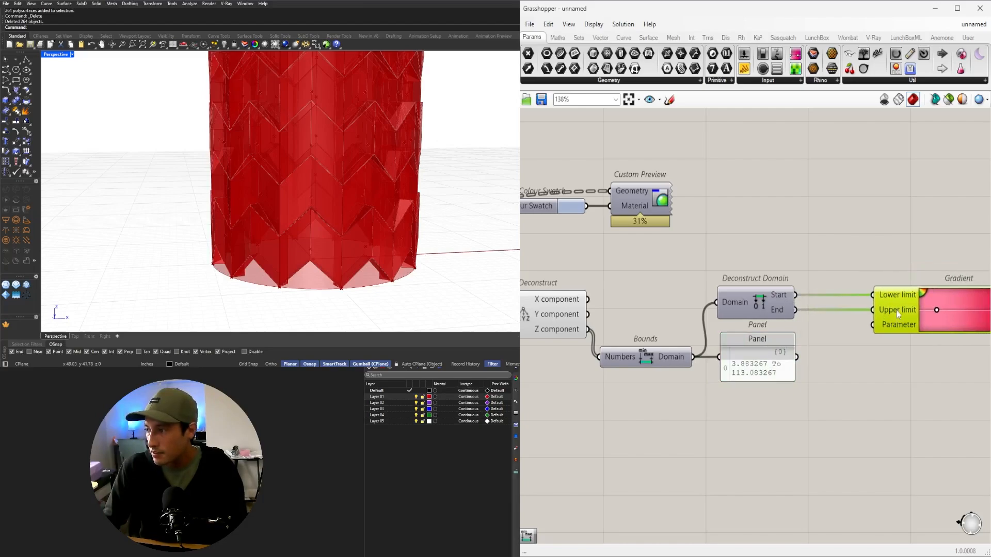
scroll(896, 316, "down", 2)
left_click(856, 335)
scroll(789, 343, "up", 3)
right_click_drag(789, 354, 760, 328)
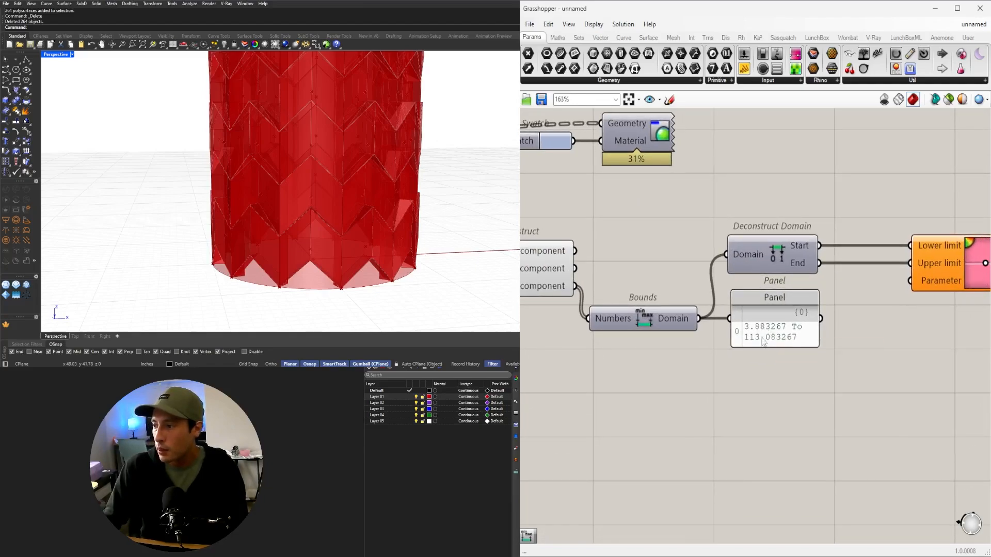
scroll(778, 388, "down", 2)
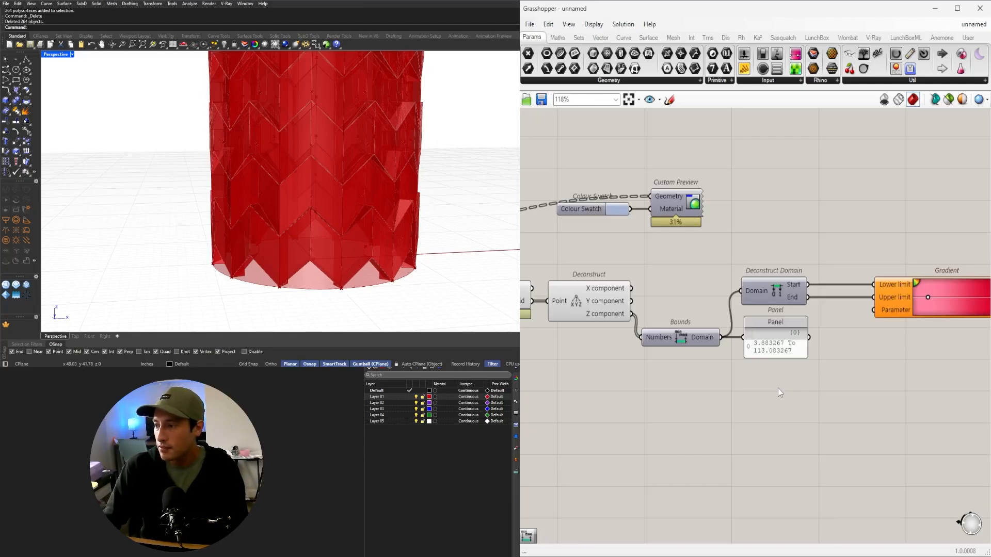
Add an integer number slider ranging from 3 to 113 below the Panel and connect it to the Gradient's Parameter input
double_click(778, 388)
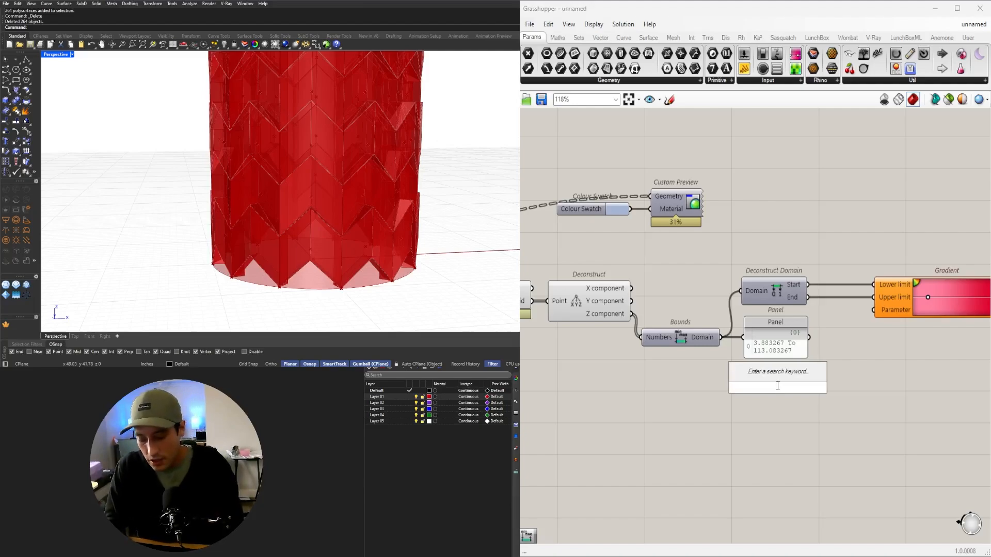
type("3")
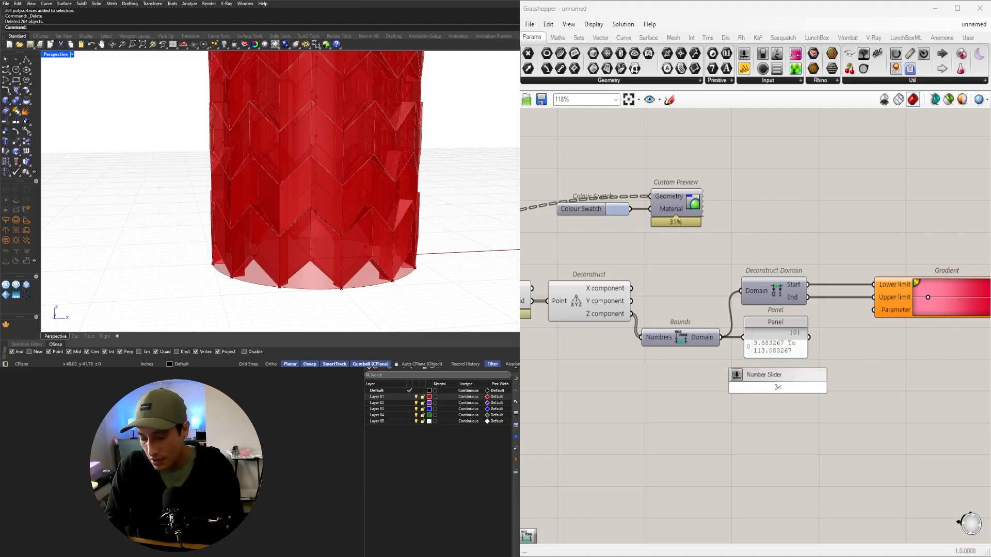
type("<113")
key("Return")
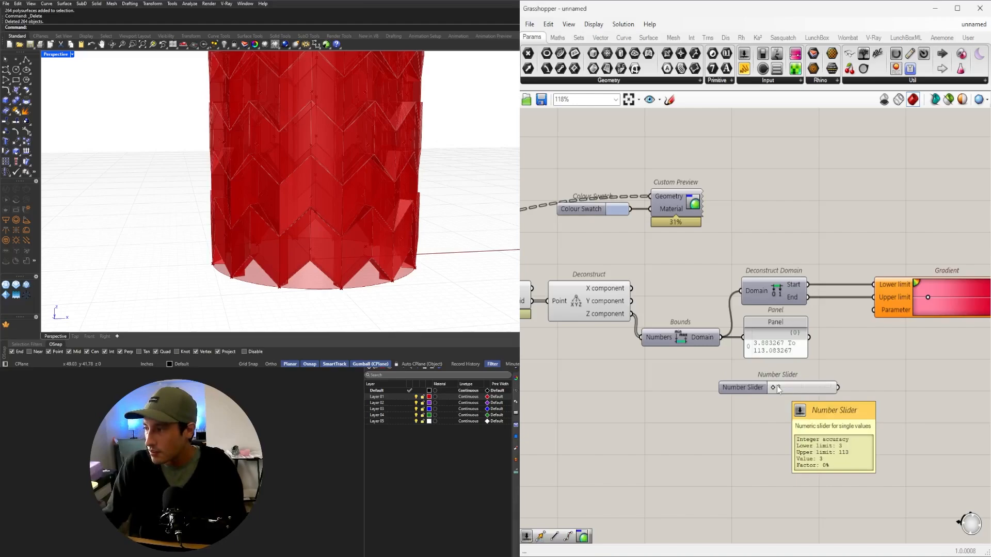
scroll(779, 403, "up", 1)
left_click_drag(851, 391, 893, 300)
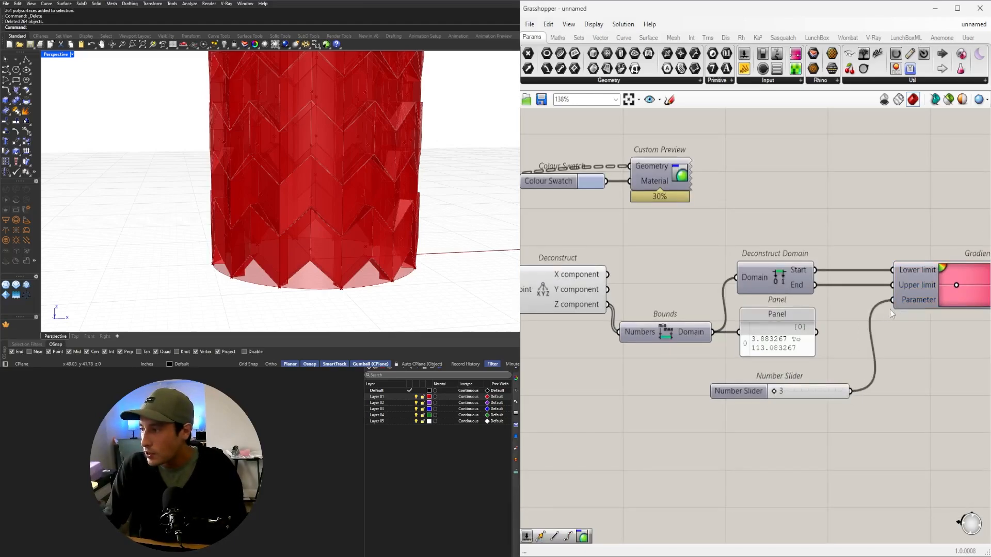
left_click(740, 391)
scroll(852, 408, "down", 1)
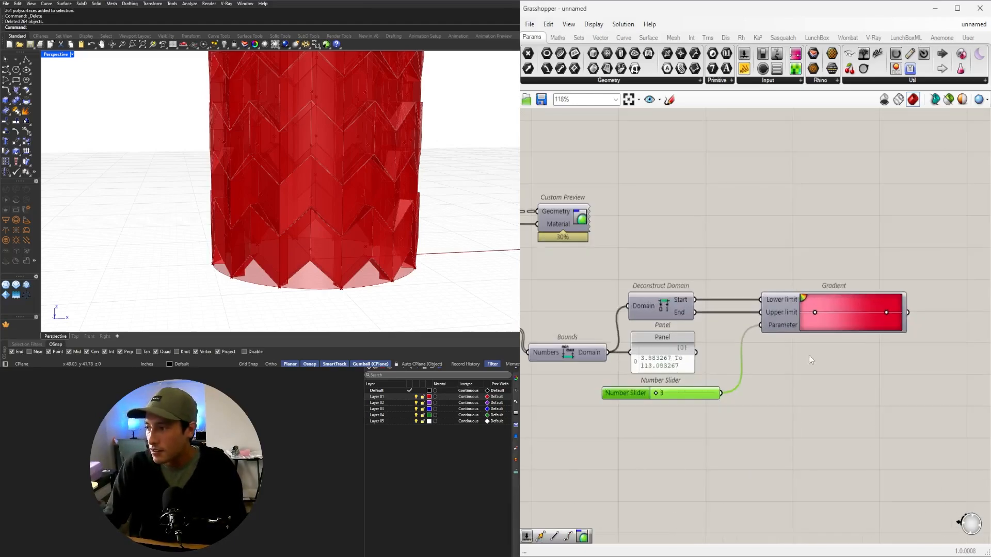
Move the Colour Swatch and Custom Preview components together to the free space beyond the Gradient
scroll(714, 307, "down", 2)
right_click_drag(649, 274, 650, 327)
left_click_drag(660, 326, 545, 255)
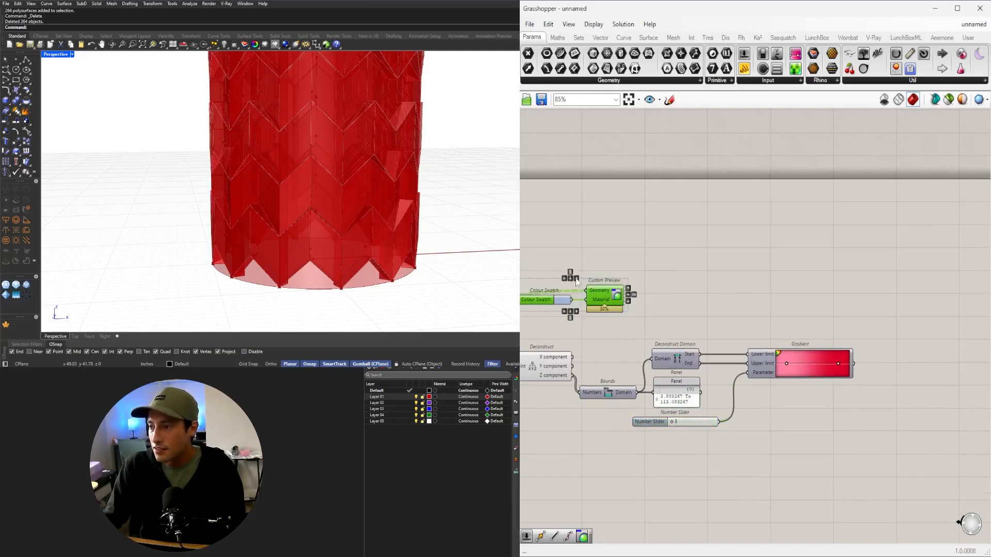
left_click_drag(595, 298, 870, 337)
scroll(905, 311, "up", 2)
left_click(851, 342)
Connect the Gradient's output to Custom Preview's Material input and delete the Colour Swatch
left_click_drag(834, 385, 909, 313)
left_click(818, 330)
left_click(763, 326)
key("Delete")
Turn on the preview of the Custom Preview component and flatten its Geometry input
middle_click(909, 314)
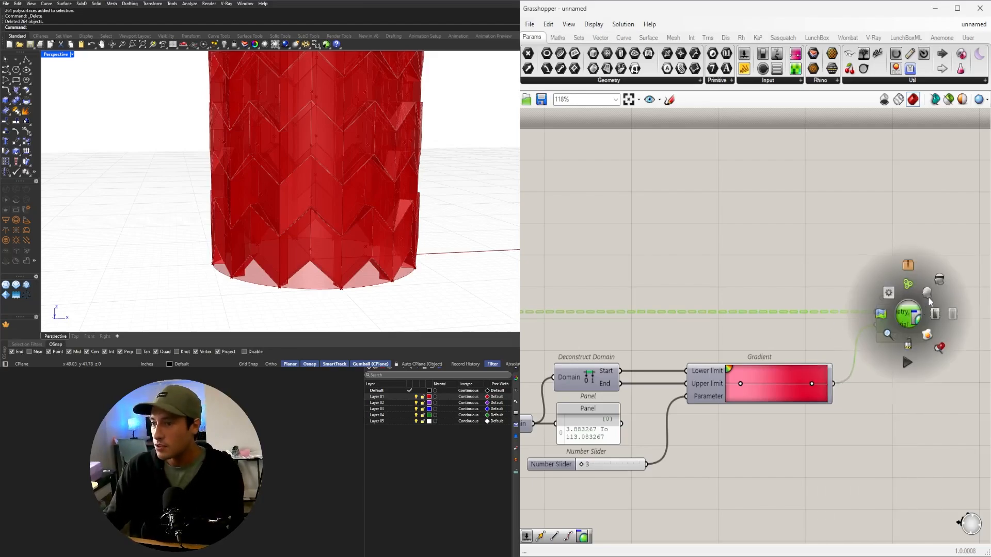
left_click(928, 298)
left_click(806, 242)
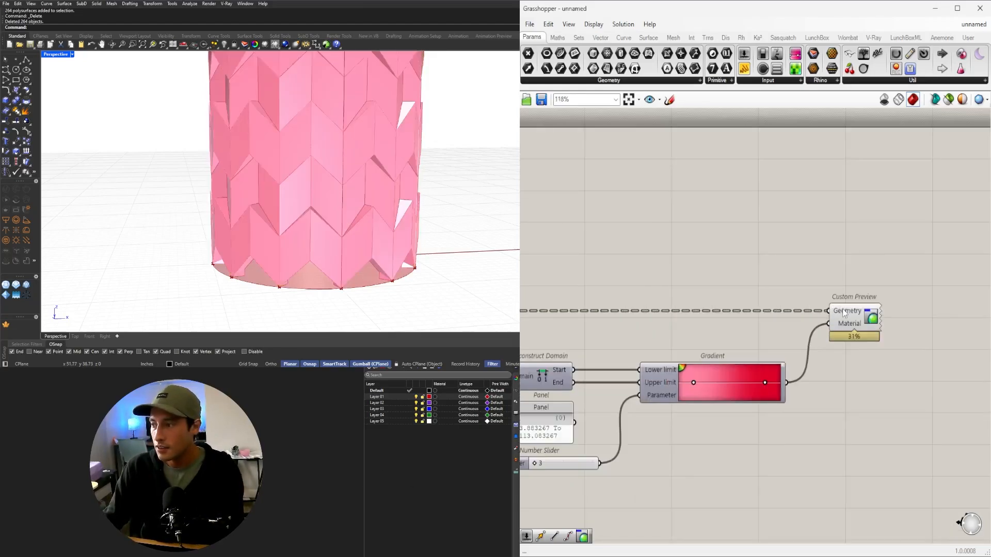
right_click(839, 312)
left_click(867, 391)
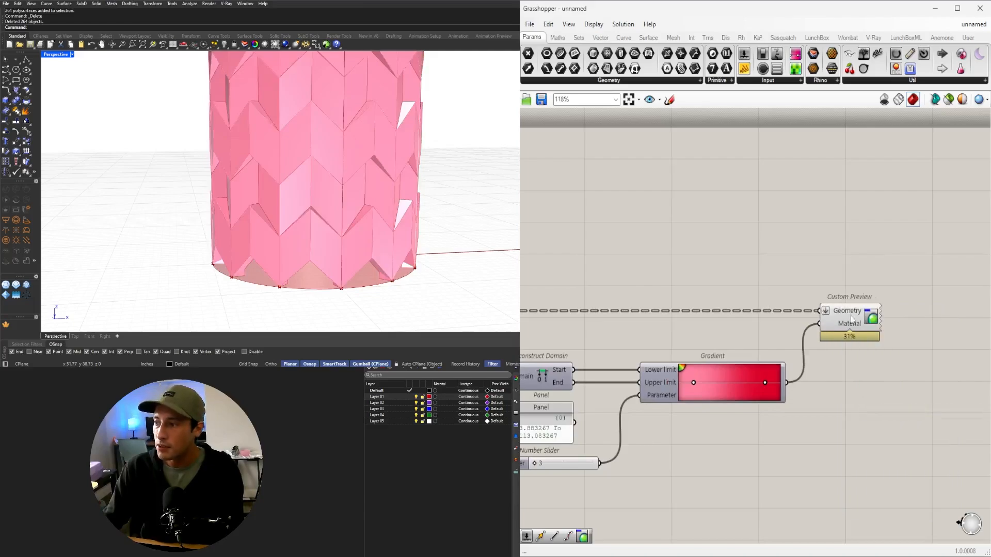
scroll(312, 138, "down", 5)
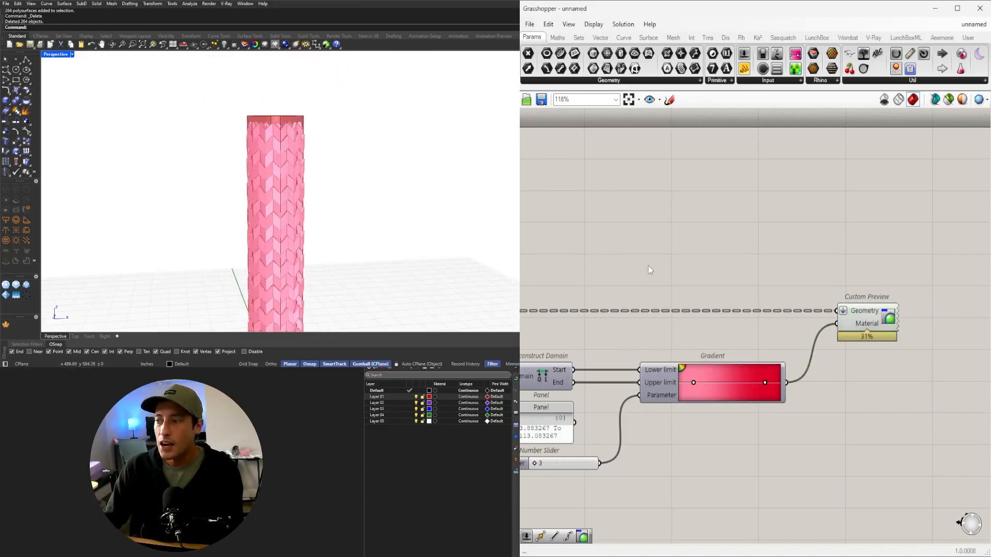
Set the number slider feeding the Gradient's Parameter to 54
right_click_drag(663, 322, 807, 263)
scroll(687, 392, "up", 4)
left_click_drag(668, 428, 728, 422)
scroll(306, 221, "down", 3)
scroll(306, 220, "up", 3)
scroll(728, 422, "down", 3)
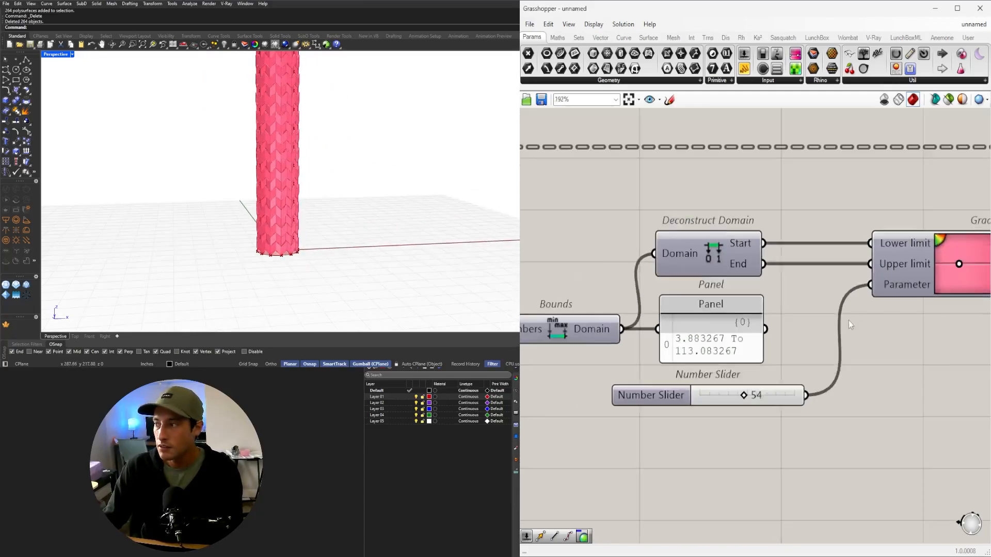
Reposition the Custom Preview component just above and beyond the Gradient
right_click_drag(945, 291, 794, 308)
left_click_drag(882, 259, 860, 280)
scroll(733, 263, "down", 3)
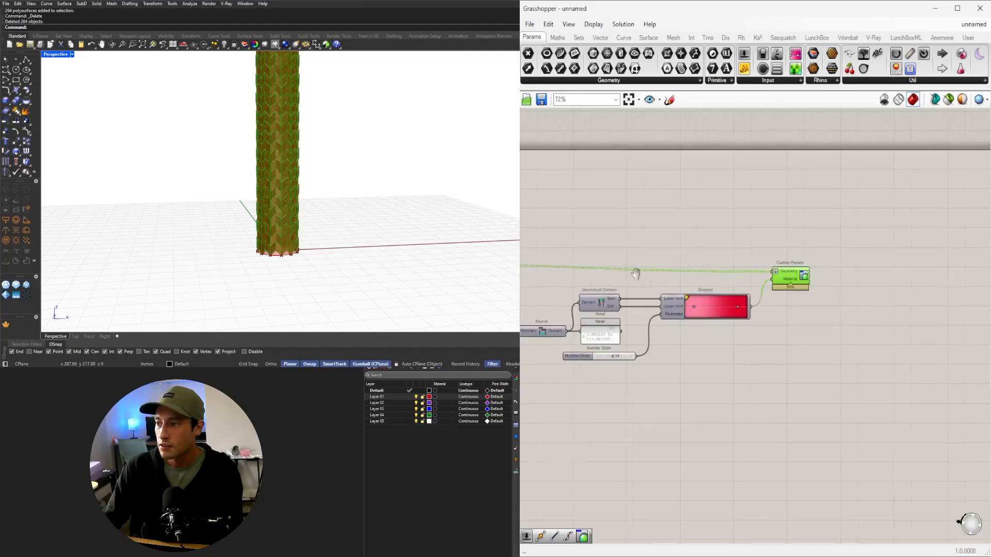
right_click_drag(610, 273, 687, 286)
scroll(884, 287, "up", 2)
left_click_drag(879, 296, 885, 281)
scroll(710, 336, "up", 2)
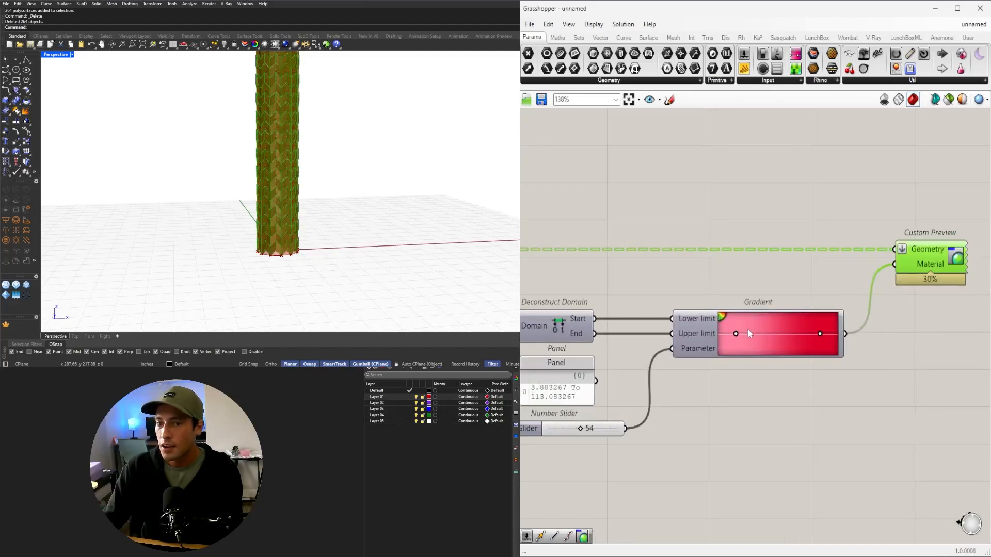
Apply the orange-yellow-blue preset to the Gradient and set its Parameter slider to 29
left_click(759, 318)
right_click(759, 319)
mouse_move(797, 381)
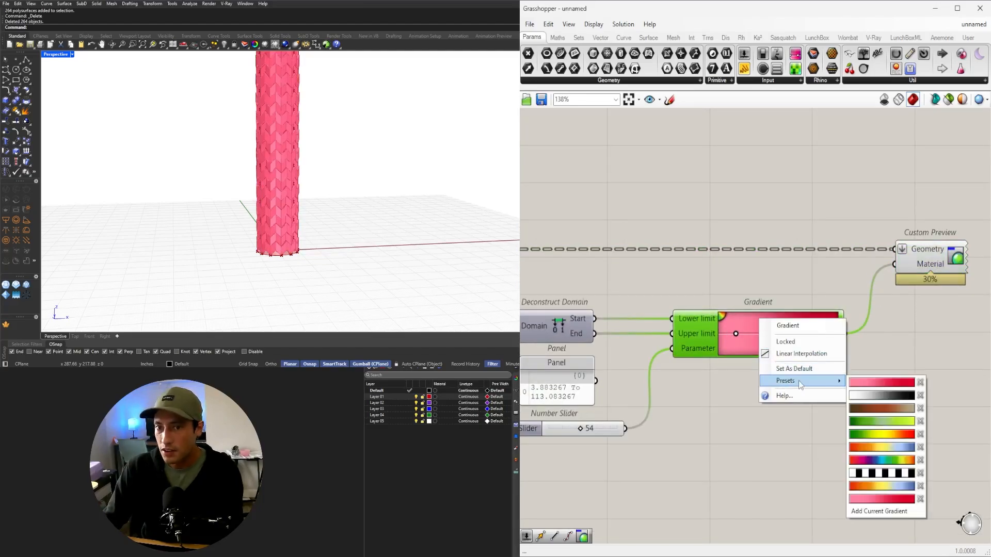
left_click(882, 447)
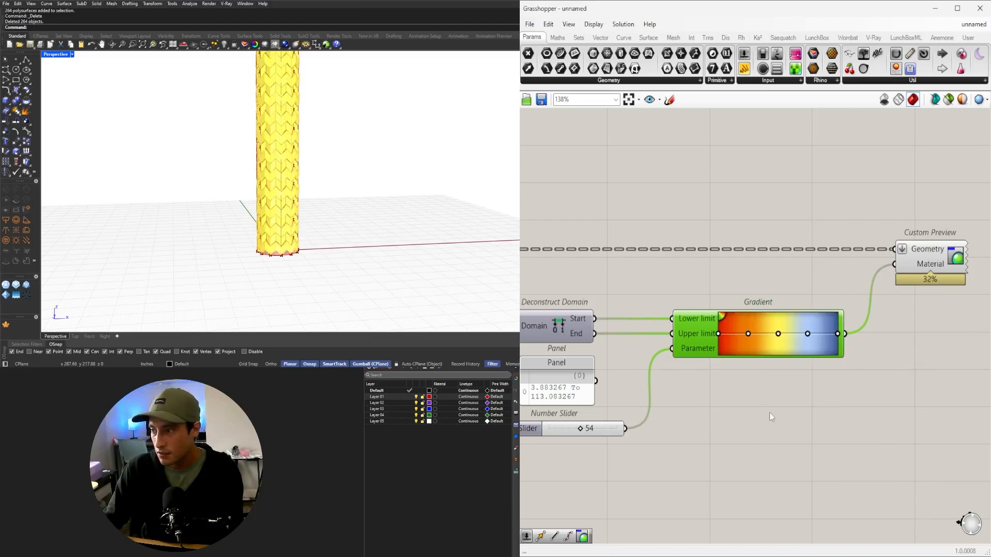
right_click_drag(769, 413, 854, 428)
left_click_drag(663, 450, 650, 450)
Replace the input of Deconstruct Domain with Deconstruct's Z component output
right_click_drag(588, 353, 753, 339)
scroll(648, 319, "down", 1)
left_click_drag(650, 354, 759, 330)
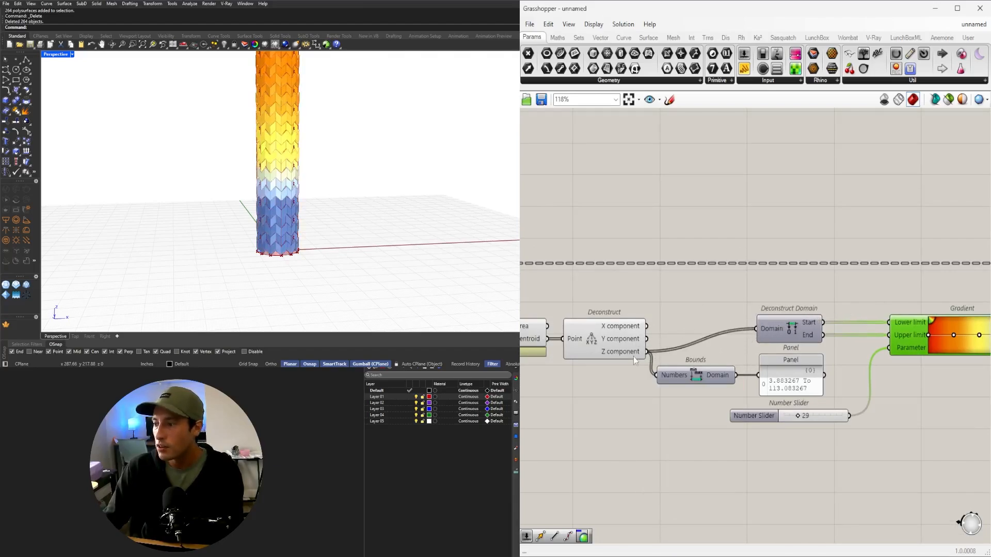
left_click(788, 334)
left_click(839, 302)
right_click_drag(840, 302, 806, 302)
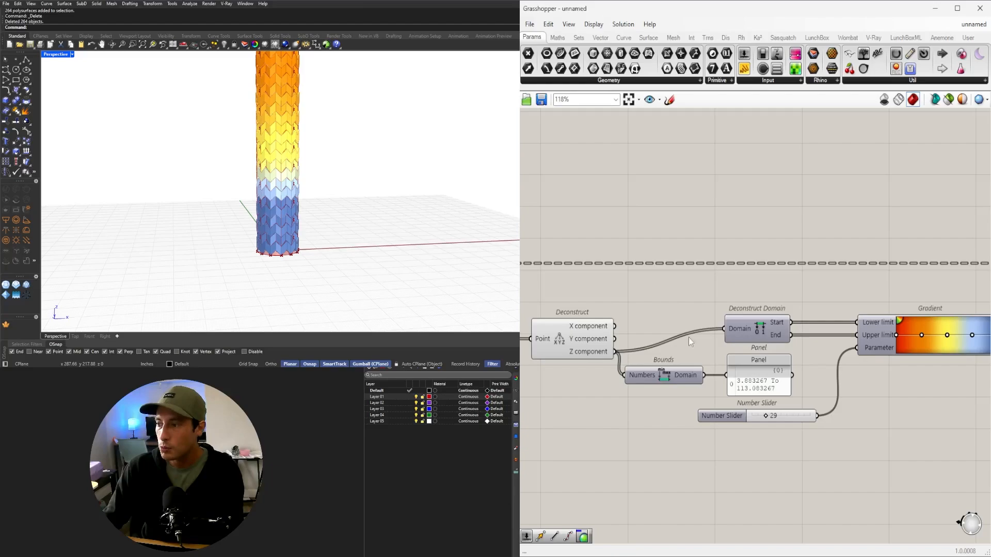
right_click_drag(895, 338, 692, 325)
scroll(726, 396, "down", 2)
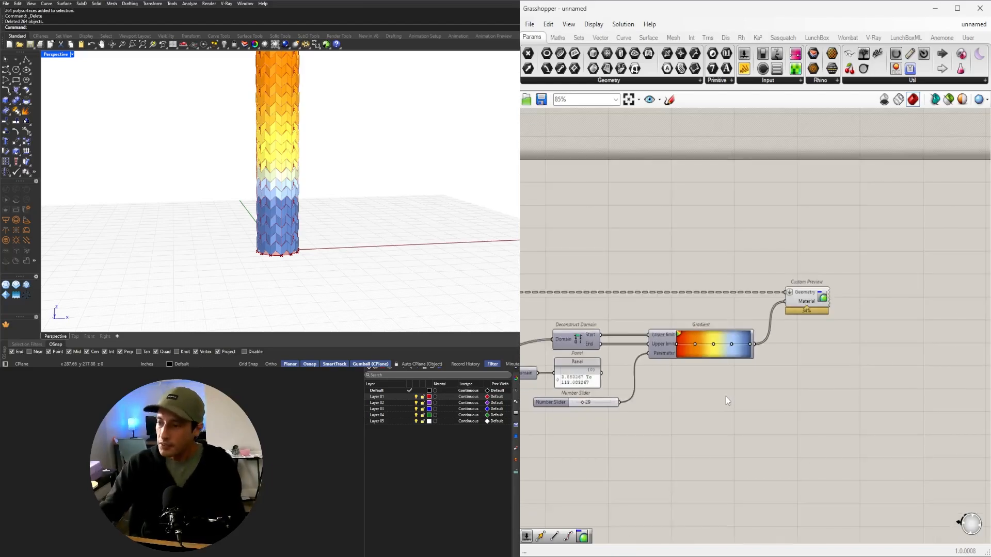
Lower the Gradient's Parameter slider close to its minimum
scroll(658, 402, "up", 6)
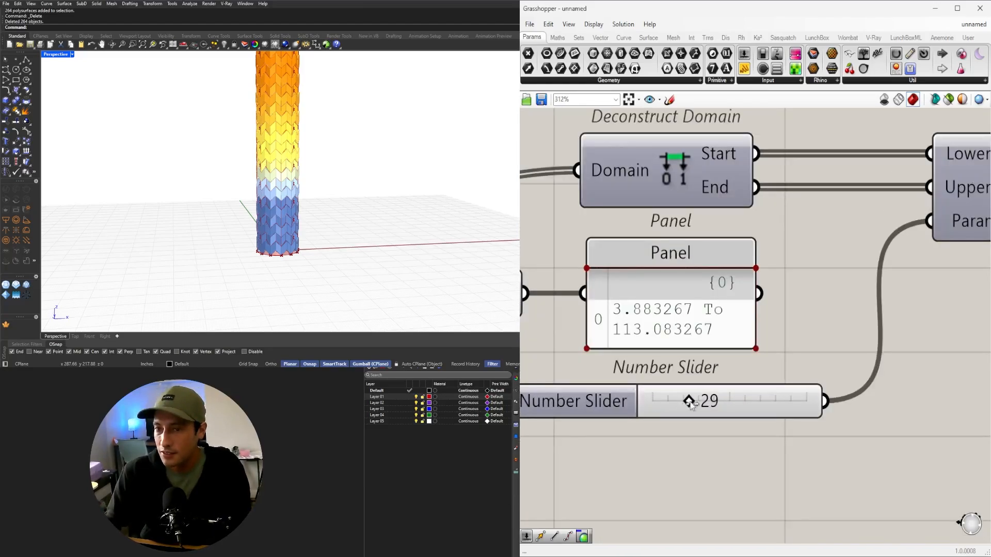
left_click_drag(689, 402, 657, 401)
scroll(331, 168, "down", 3)
scroll(725, 403, "up", 1)
scroll(770, 329, "down", 4)
right_click_drag(960, 309, 750, 317)
scroll(749, 317, "down", 4)
right_click_drag(859, 302, 758, 325)
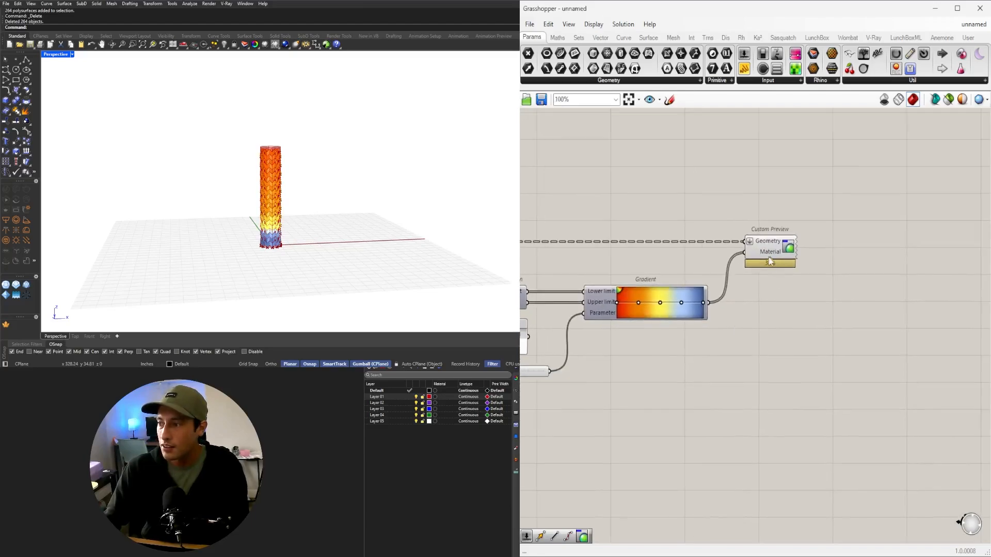
Bake the geometry of the Custom Preview component into Rhino
left_click(770, 262)
middle_click(779, 246)
left_click(795, 267)
Select the whole baked column in Rhino and move it along the X axis, well clear of the Grasshopper preview
left_click_drag(205, 98, 371, 282)
right_click_drag(325, 171, 297, 204)
left_click_drag(298, 217, 428, 222)
left_click(464, 220)
scroll(450, 205, "up", 6)
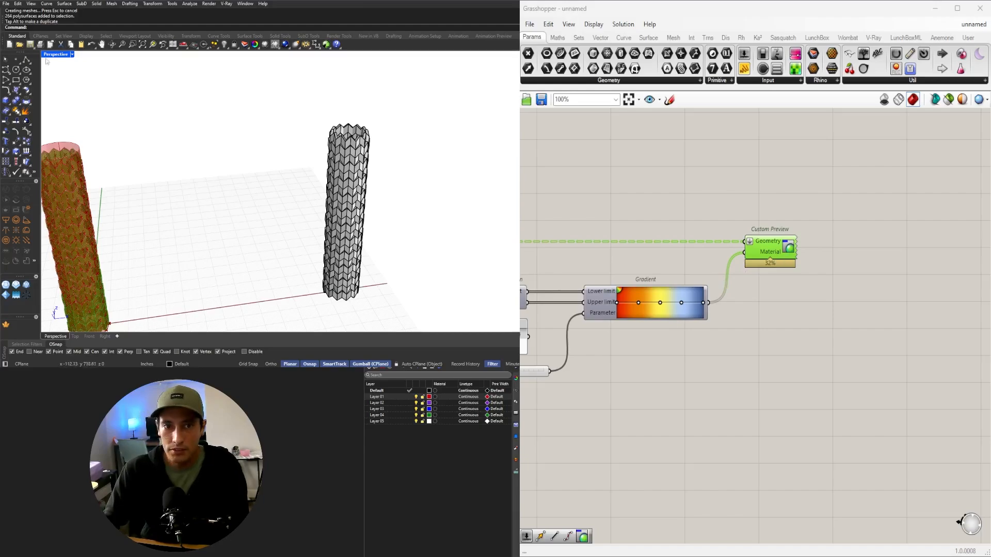
Switch the Perspective viewport to Rendered display and examine the gradient colours on the baked column
left_click(73, 55)
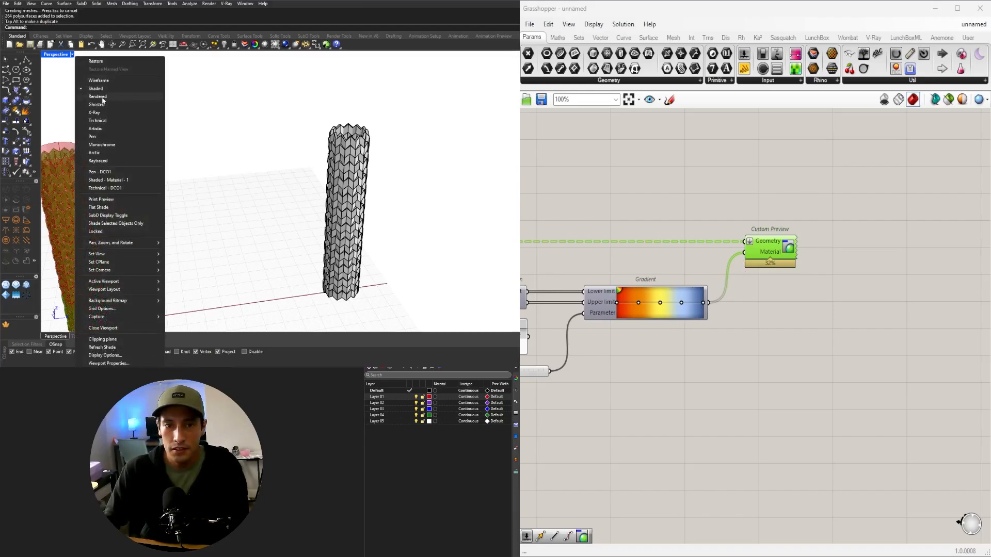
left_click(101, 96)
right_click_drag(354, 174, 343, 146)
scroll(348, 227, "up", 10)
scroll(342, 196, "down", 5)
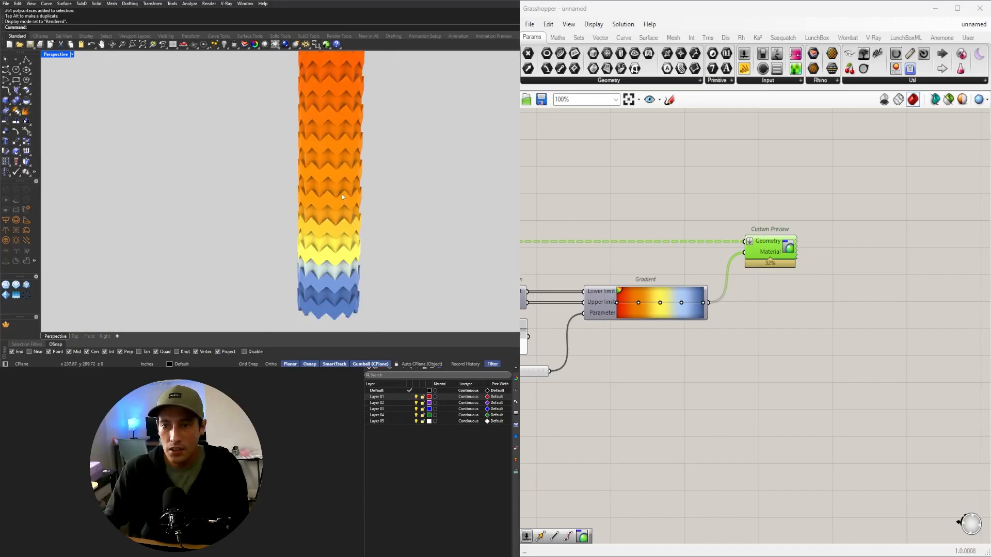
right_click_drag(342, 197, 384, 184)
scroll(225, 179, "up", 5)
scroll(364, 151, "up", 5)
scroll(366, 152, "down", 15)
Delete the baked column from Rhino and set the Perspective viewport's display mode to Shaded
left_click(667, 317)
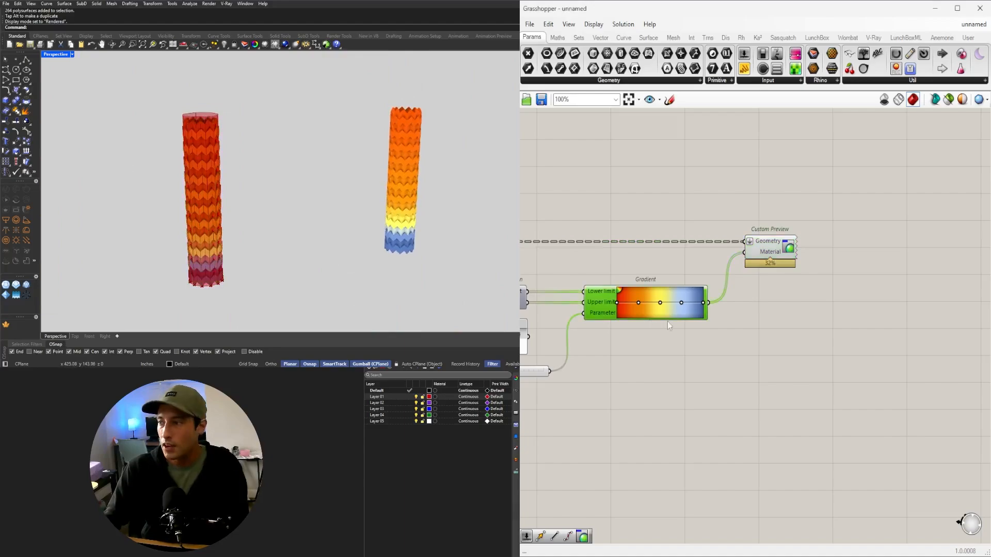
left_click_drag(336, 84, 477, 260)
key("Delete")
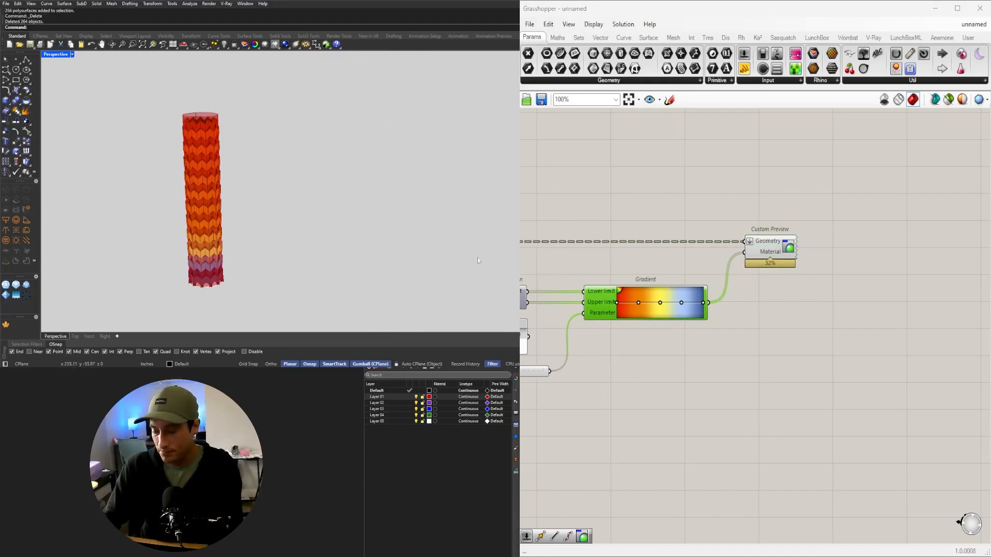
left_click(61, 55)
left_click(98, 93)
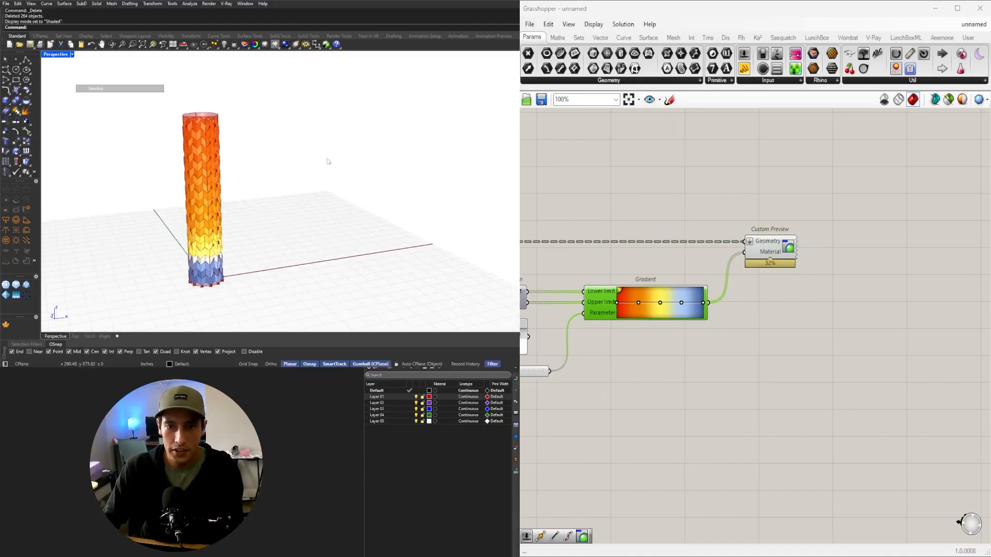
Delete the existing Gradient component and place a new Gradient component in its spot on the Grasshopper canvas
left_click_drag(773, 239, 774, 240)
left_click_drag(774, 243, 793, 243)
right_click_drag(688, 320, 862, 299)
left_click(778, 279)
key("Delete")
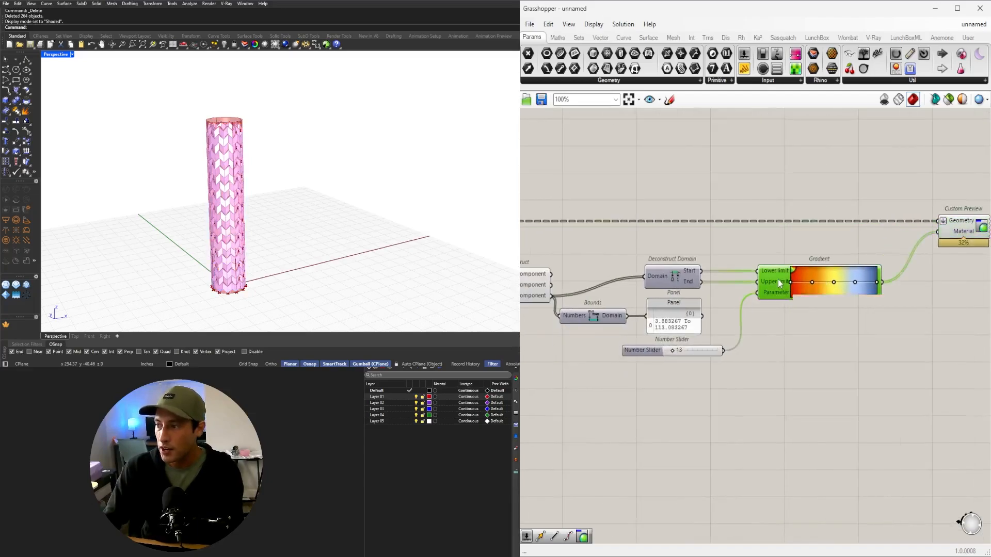
double_click(782, 278)
type("grad")
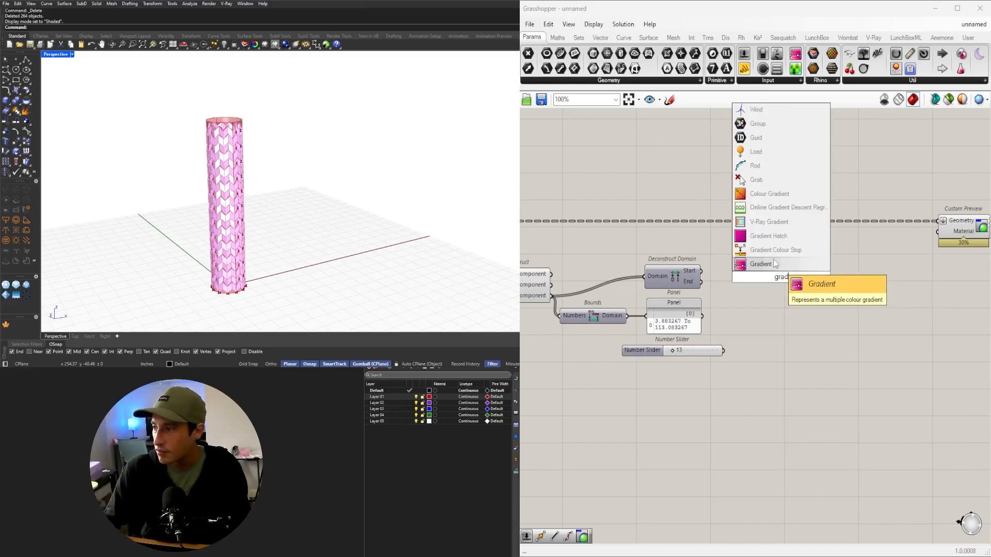
left_click(776, 264)
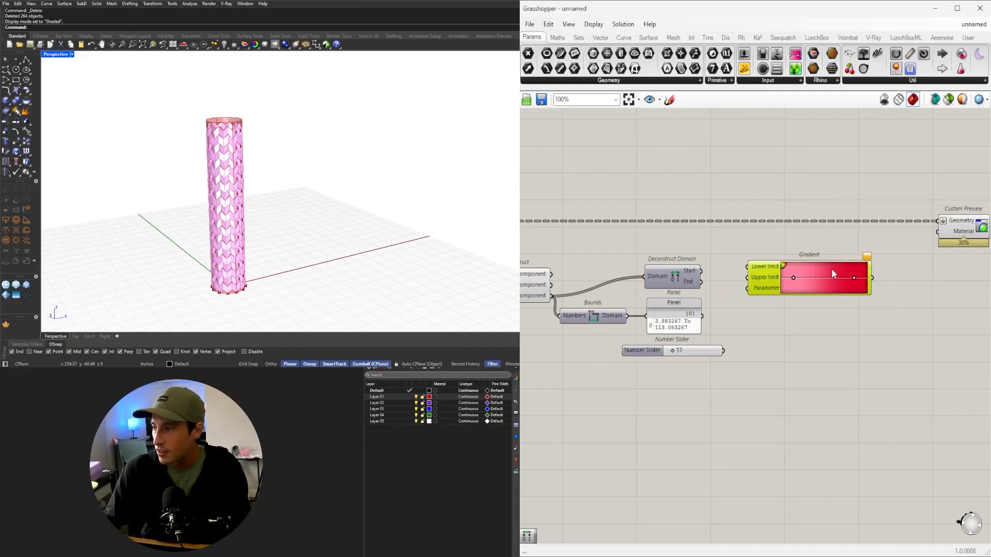
Open the new Gradient's editor and set ColourLeft of the grip at parameter 0.15 to the web colour DodgerBlue
double_click(820, 269)
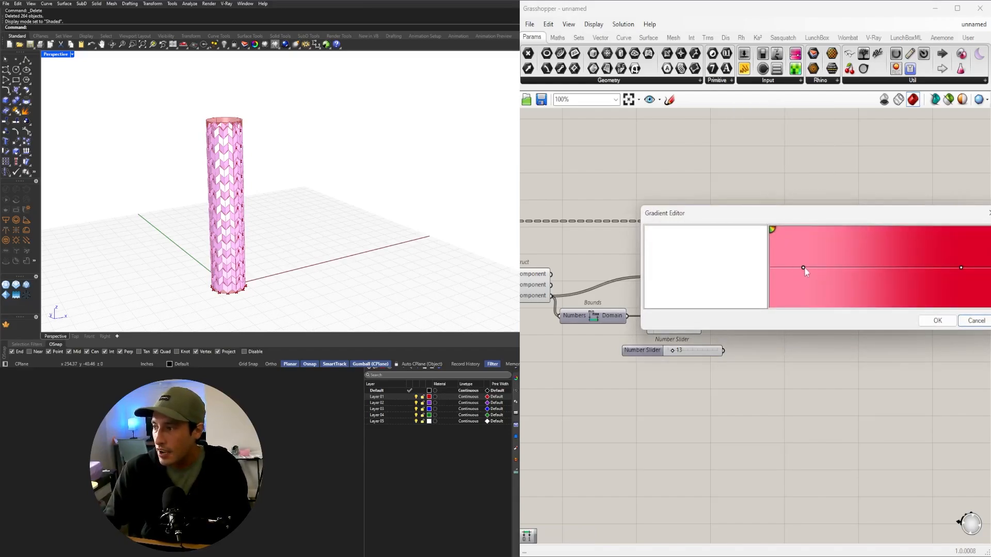
left_click(803, 268)
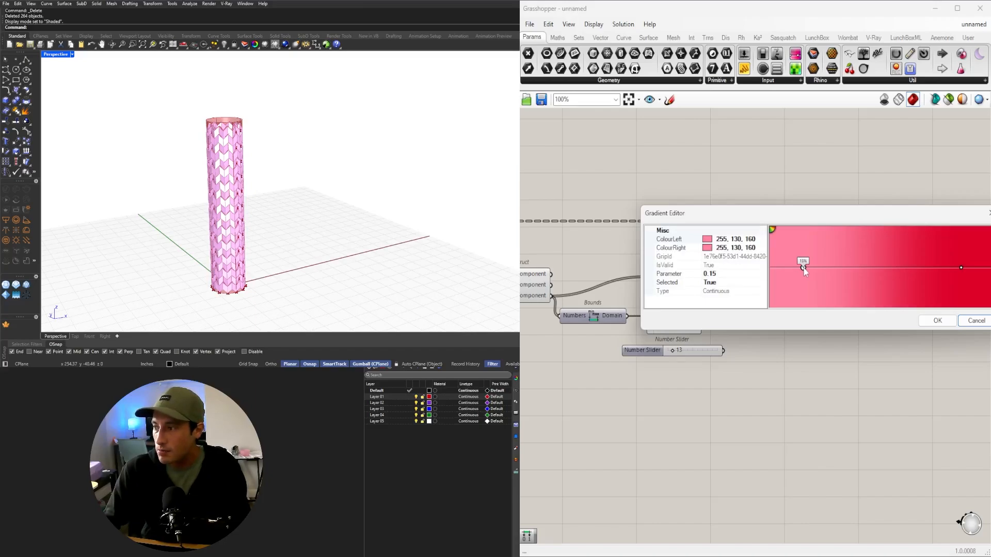
left_click(710, 242)
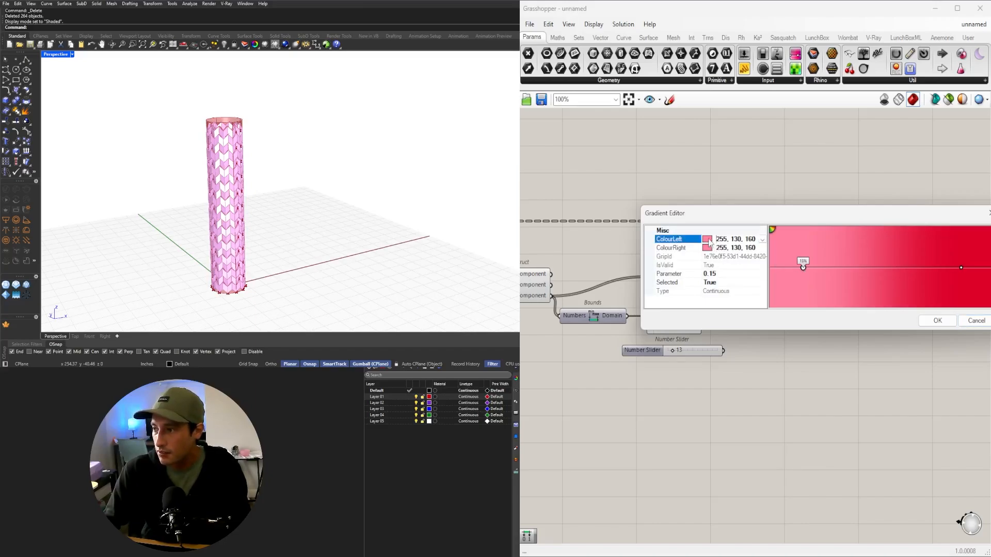
left_click(762, 240)
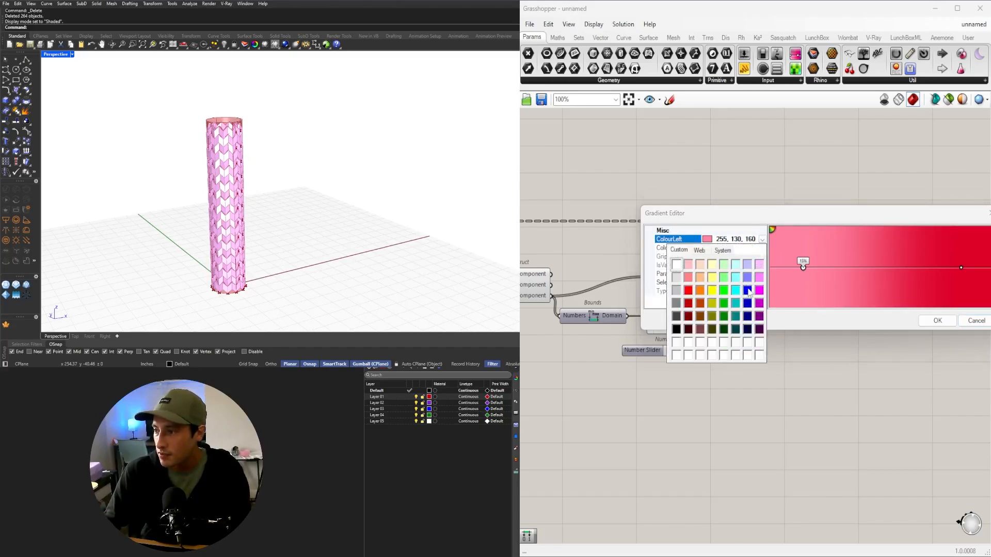
left_click(763, 240)
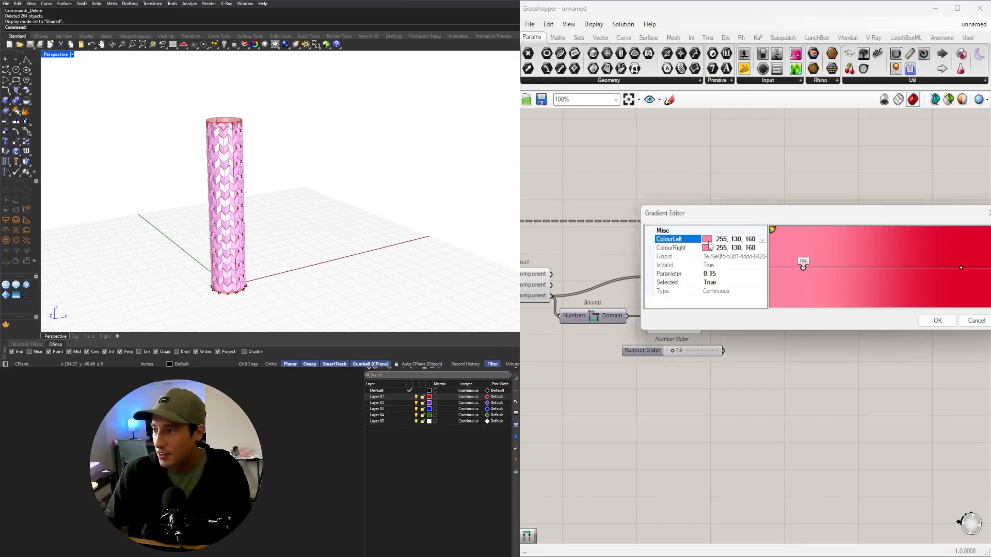
left_click(763, 240)
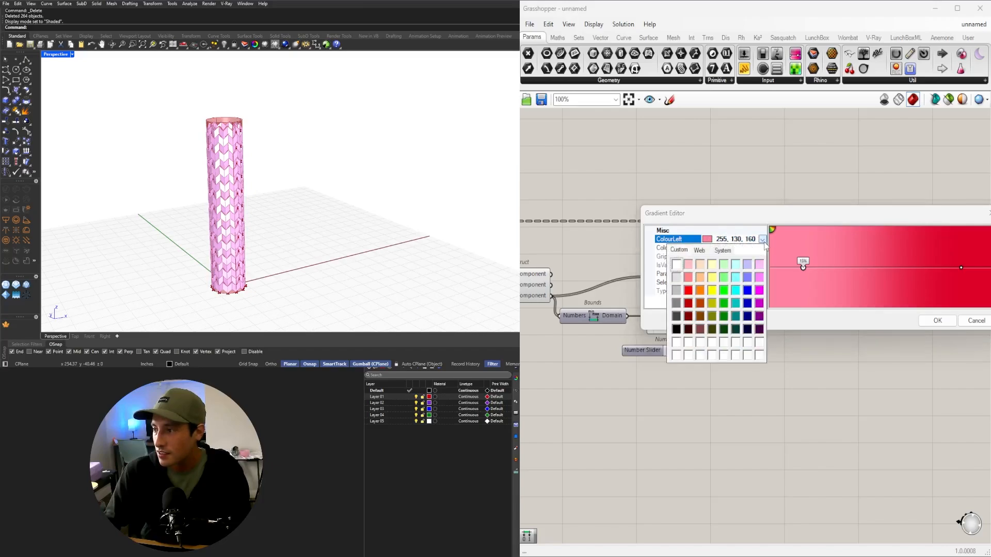
left_click(698, 251)
left_click(718, 250)
left_click(698, 249)
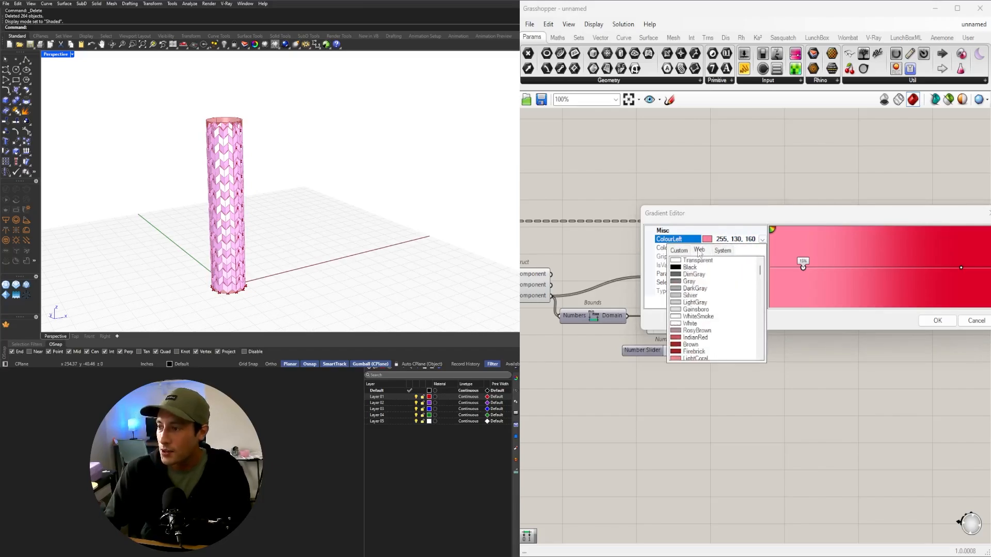
left_click(679, 250)
left_click(699, 251)
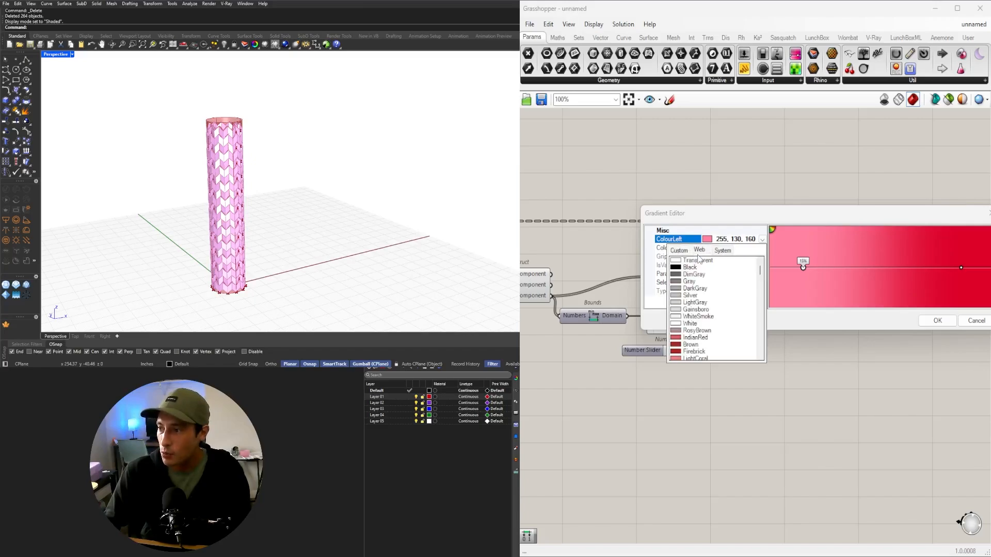
left_click_drag(761, 272, 761, 302)
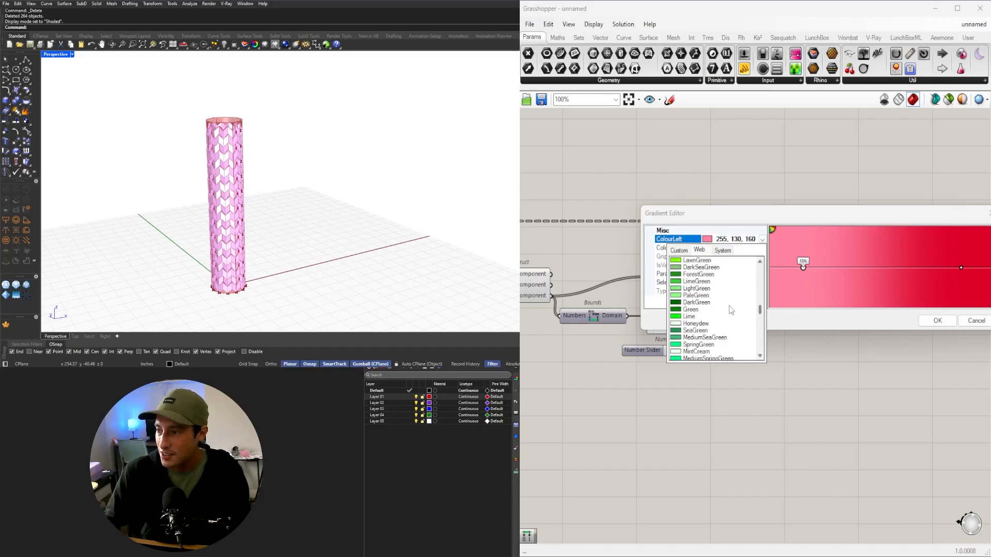
scroll(729, 311, "down", 6)
scroll(731, 310, "down", 3)
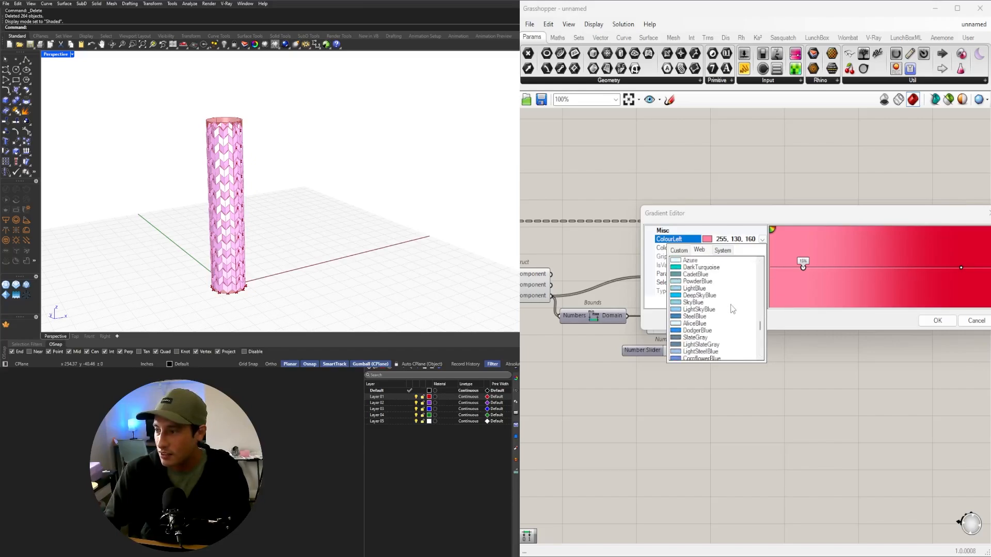
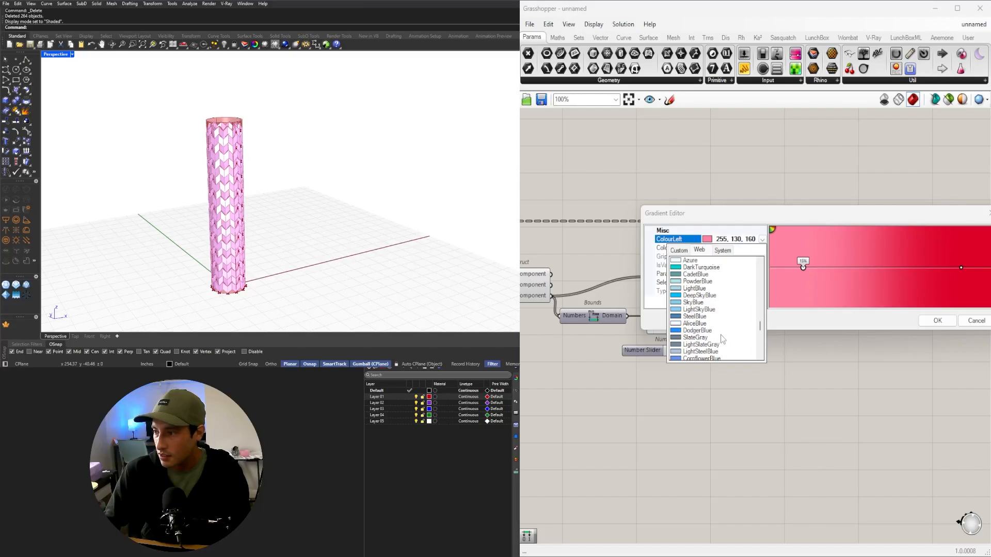
left_click(698, 331)
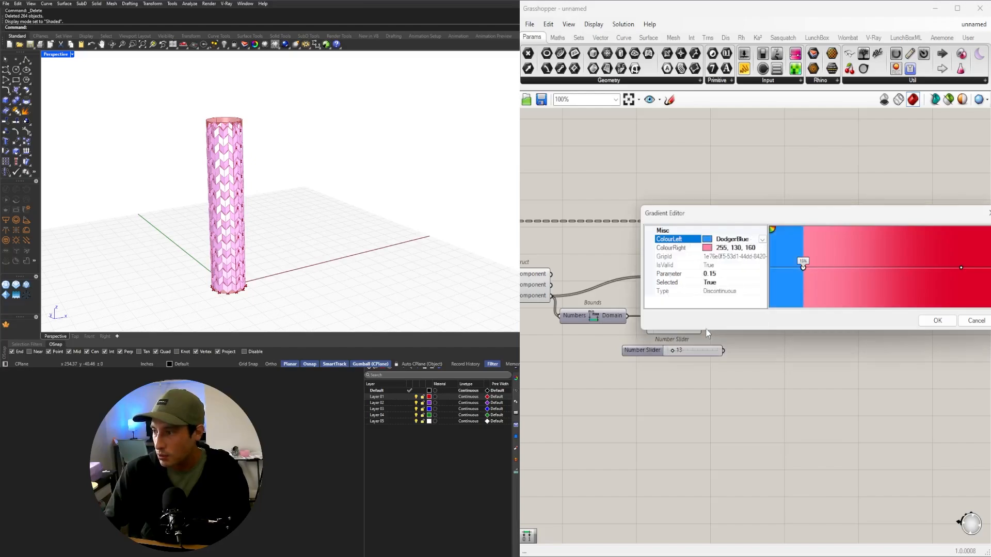
Set ColourRight of the 0.15 gradient grip to DodgerBlue
left_click(741, 248)
left_click(762, 248)
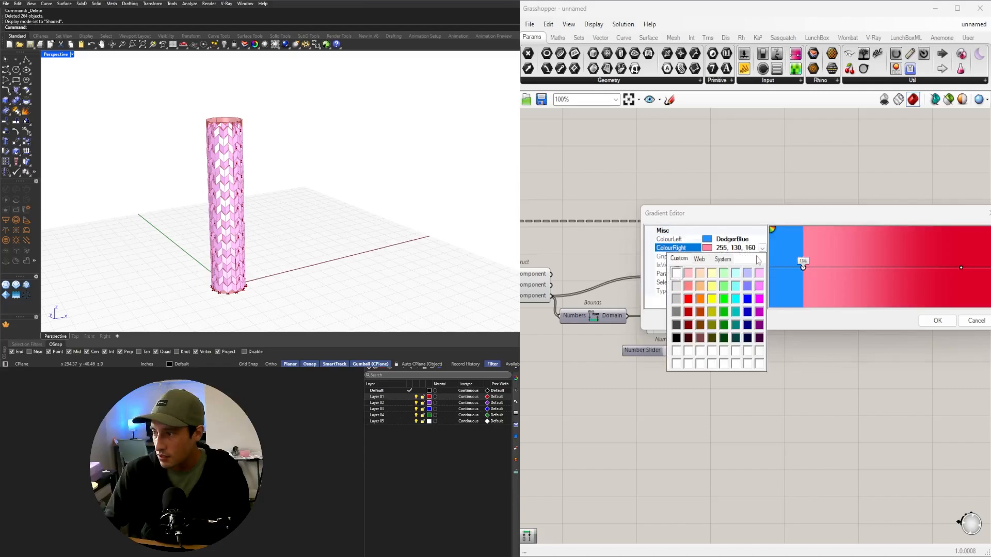
left_click(701, 259)
scroll(720, 295, "down", 20)
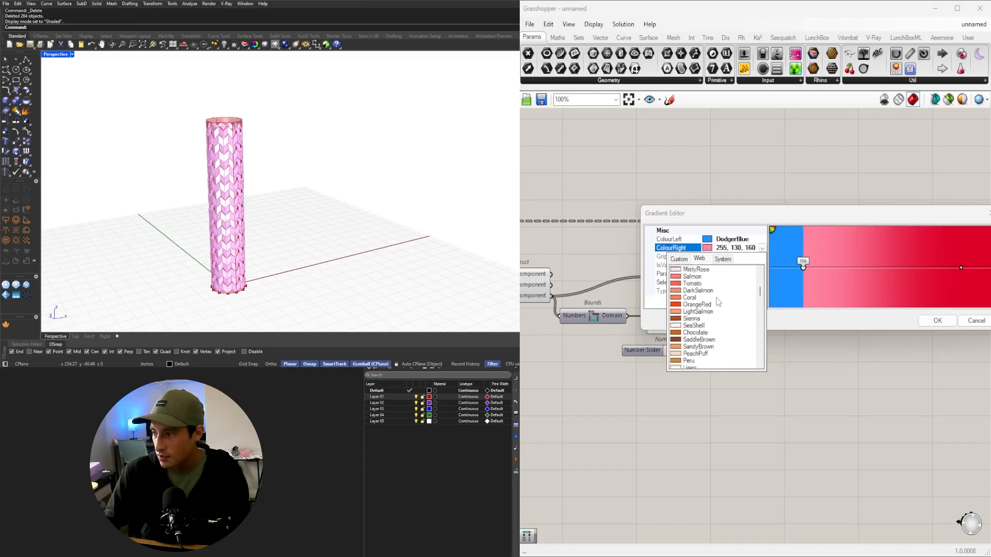
scroll(720, 296, "down", 10)
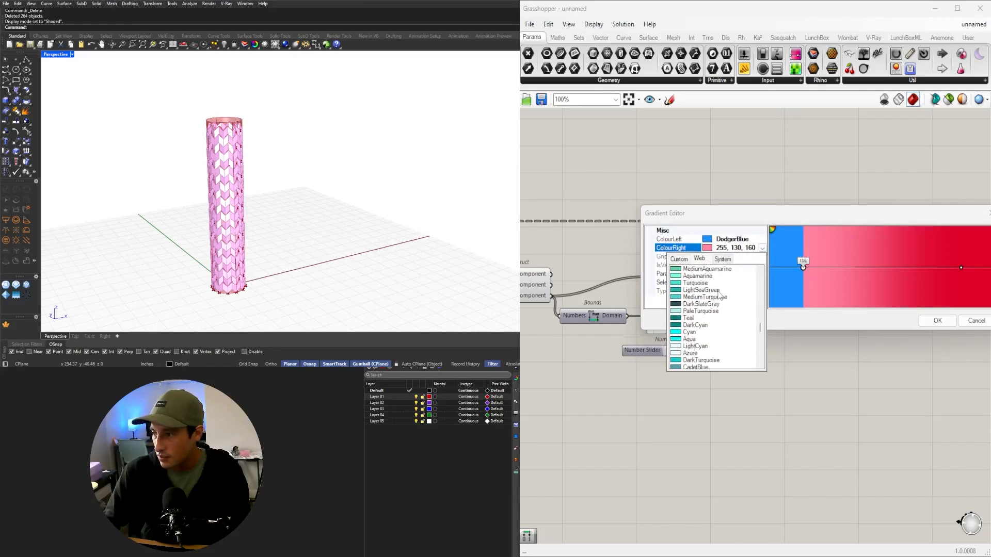
scroll(720, 293, "down", 1)
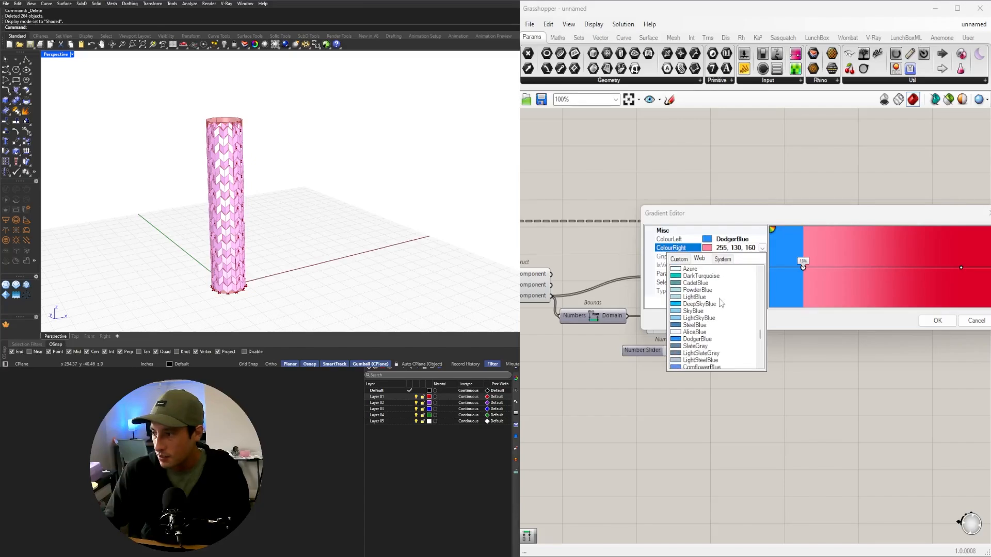
left_click(710, 341)
Select the gradient grip at parameter 0.85 and set its ColourLeft to the web colour White
left_click(961, 268)
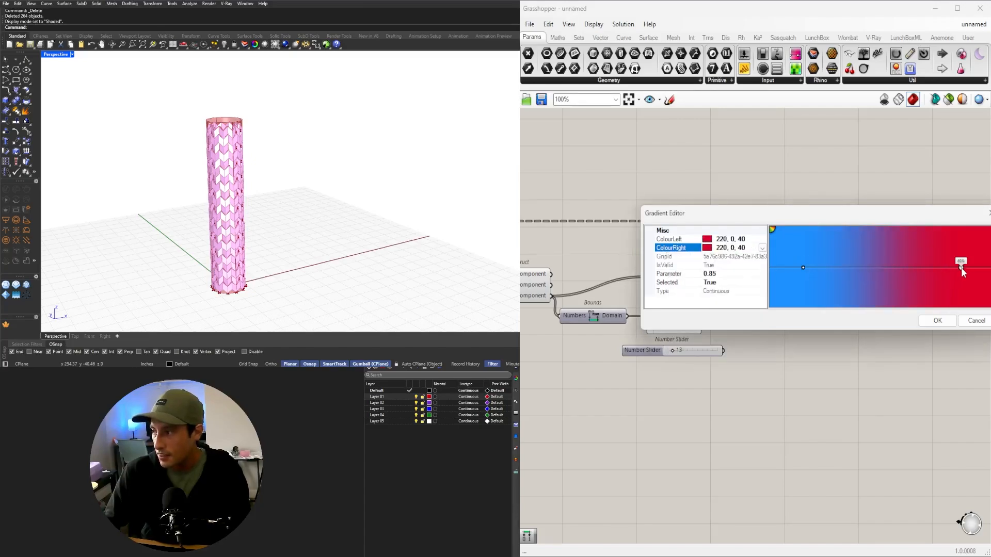
left_click(708, 241)
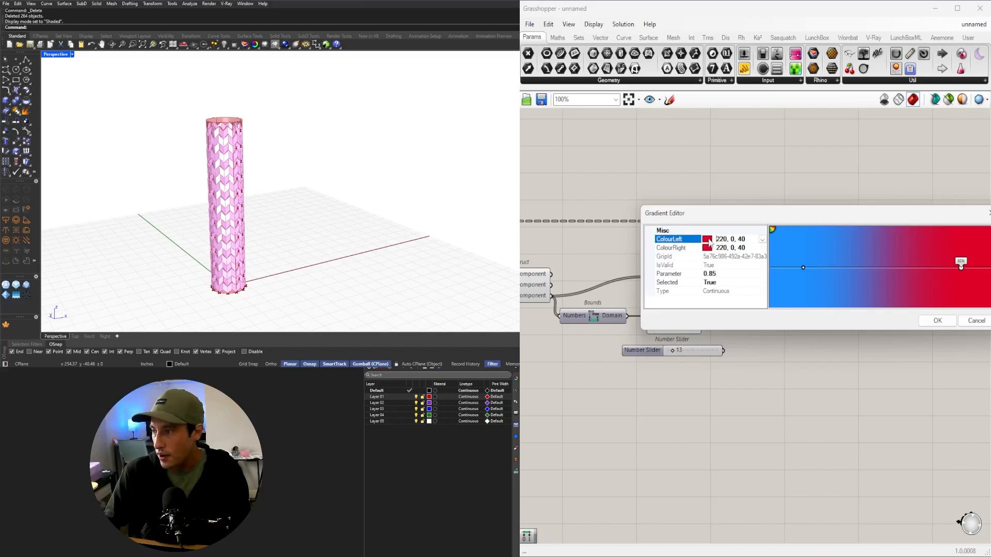
left_click(762, 240)
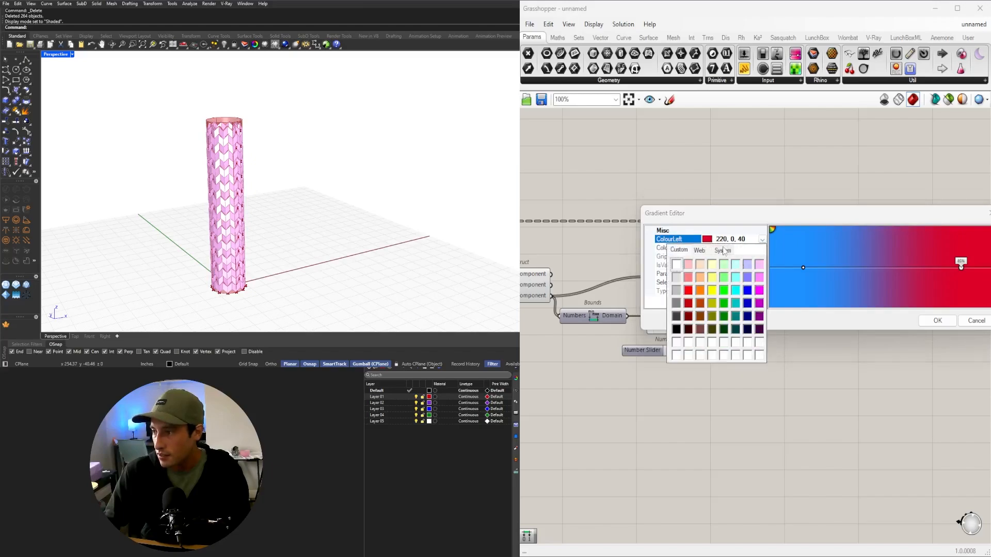
left_click(699, 250)
scroll(705, 269, "up", 8)
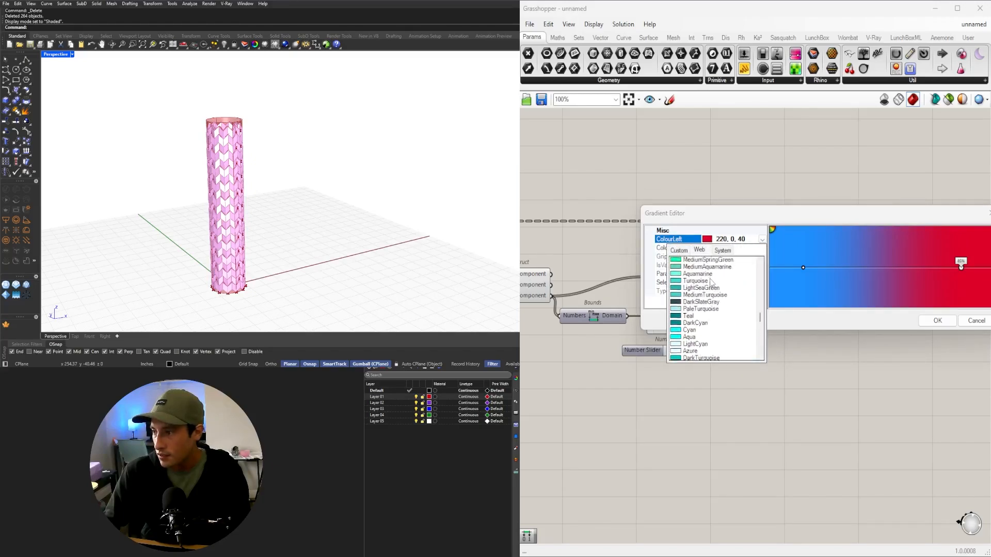
left_click_drag(760, 317, 763, 268)
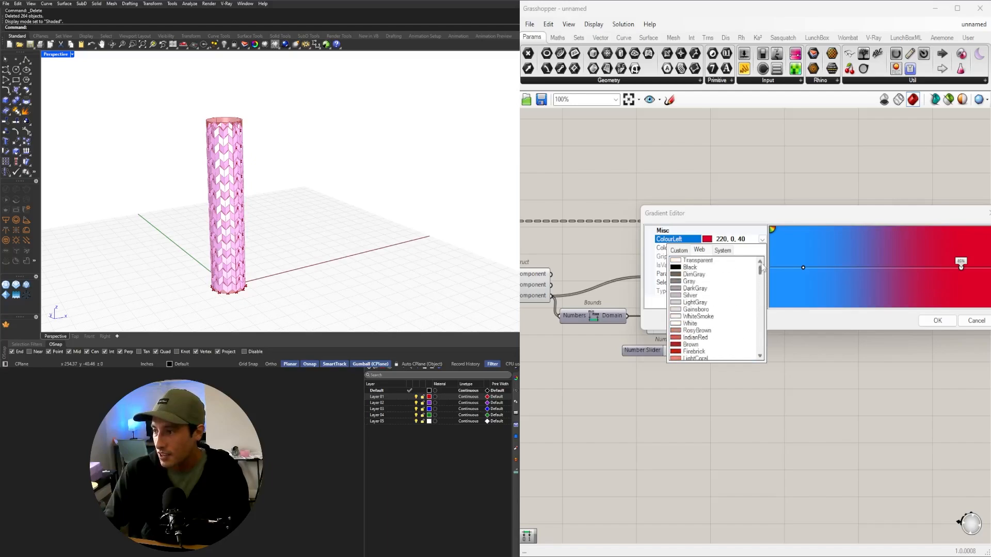
left_click(691, 324)
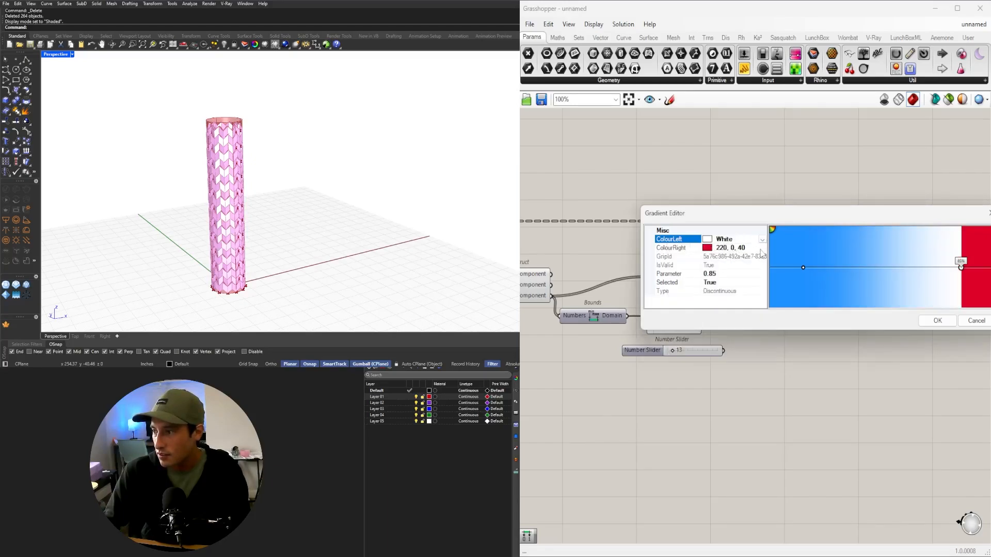
Set ColourRight of the 0.85 gradient grip to White and accept the gradient changes
left_click(761, 249)
left_click(700, 259)
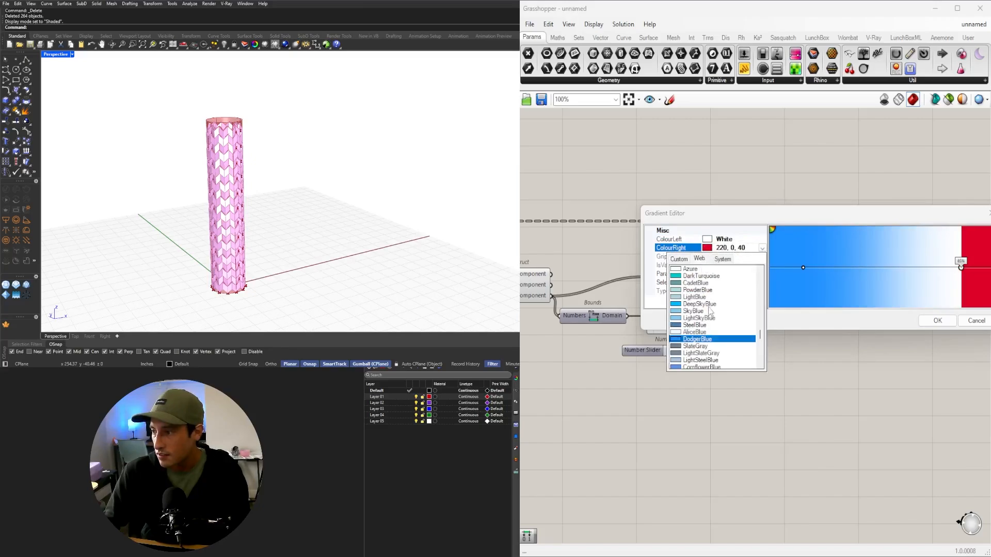
scroll(711, 326, "down", 2)
scroll(712, 346, "up", 4)
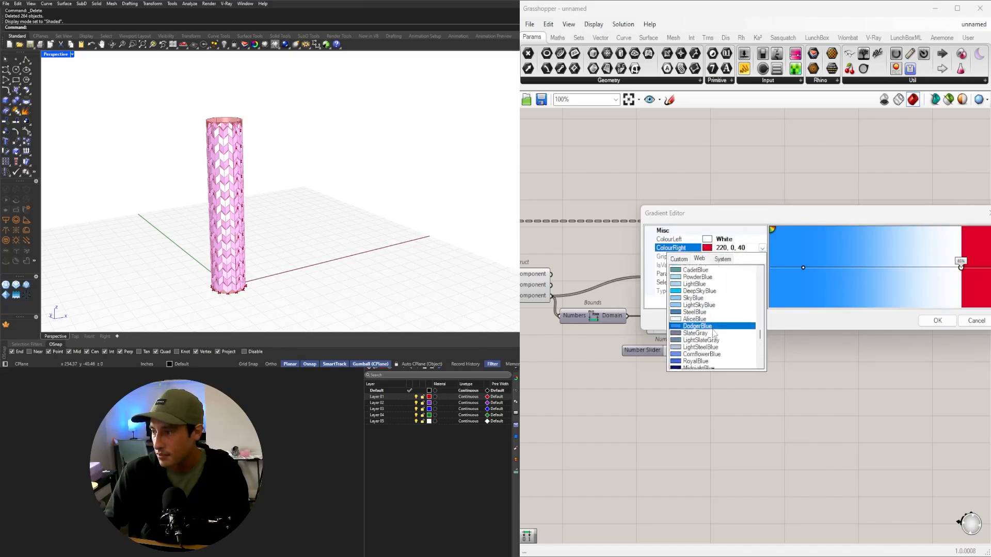
scroll(720, 309, "up", 10)
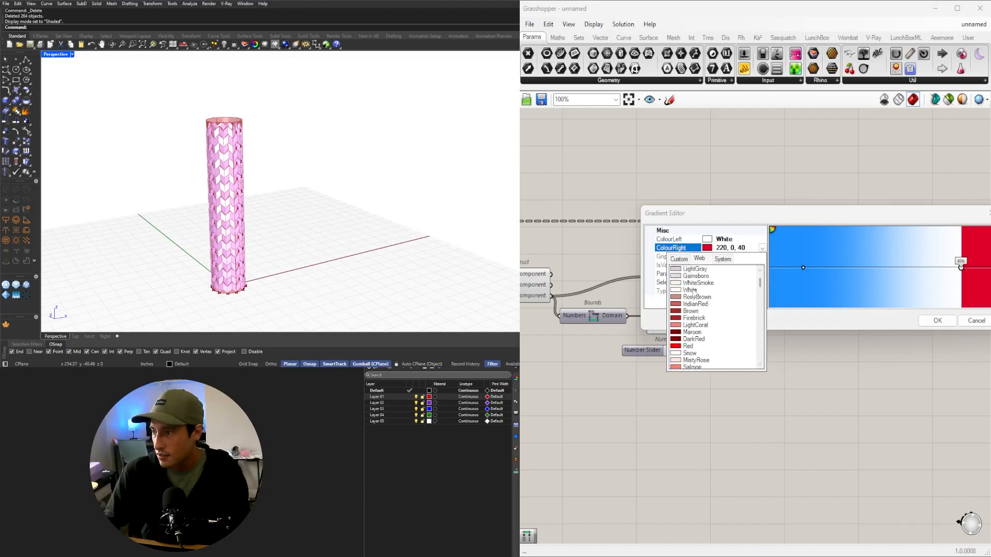
left_click(690, 290)
left_click(937, 321)
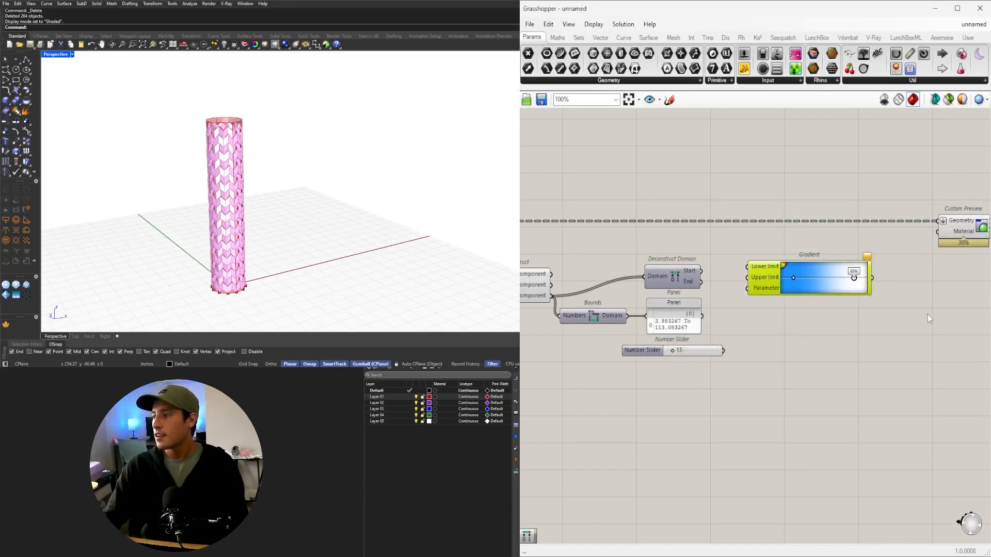
Connect the Gradient to the Custom Preview's Material, feeding its limits from the deconstructed domain's Start and End and its Parameter from the Number Slider
left_click_drag(873, 277, 937, 232)
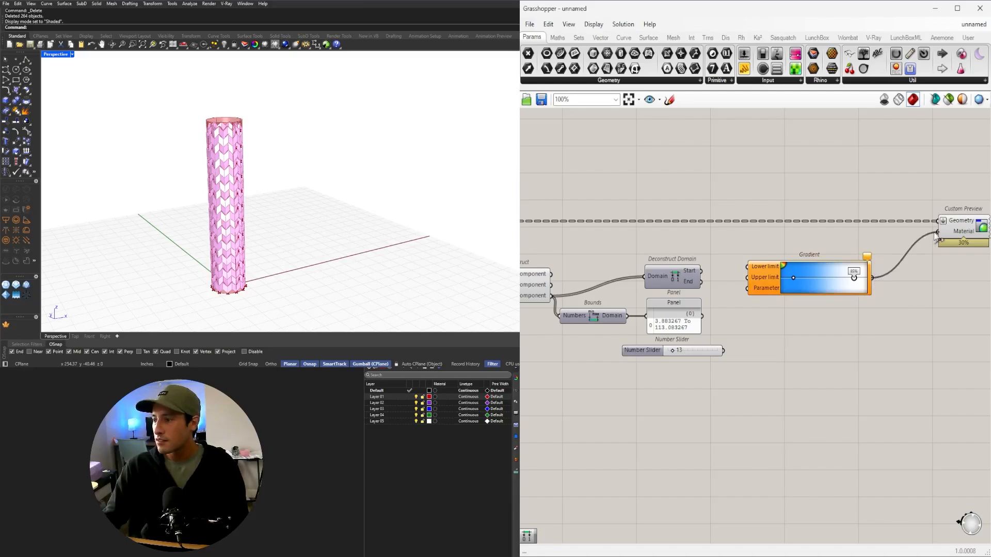
scroll(702, 267, "up", 3)
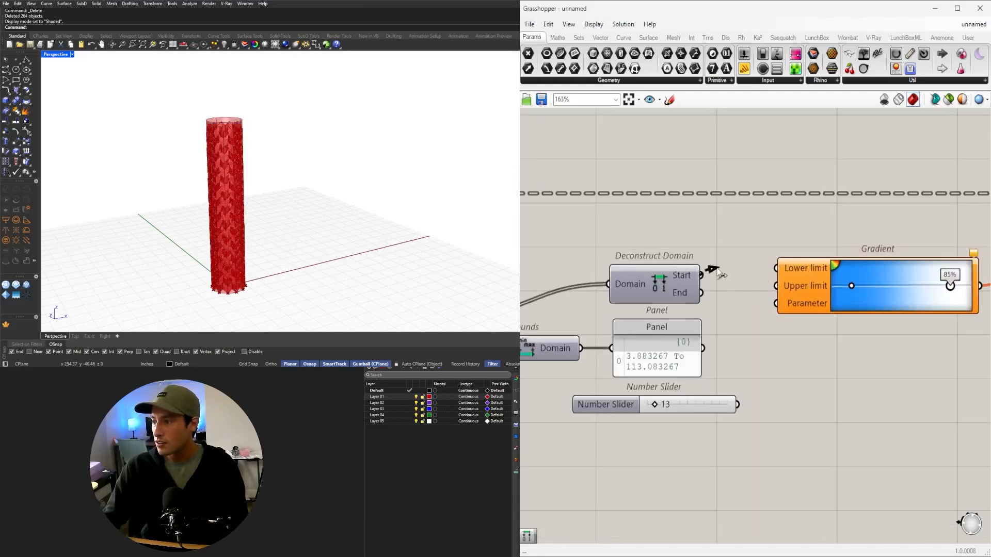
left_click_drag(719, 272, 775, 268)
left_click_drag(701, 292, 776, 286)
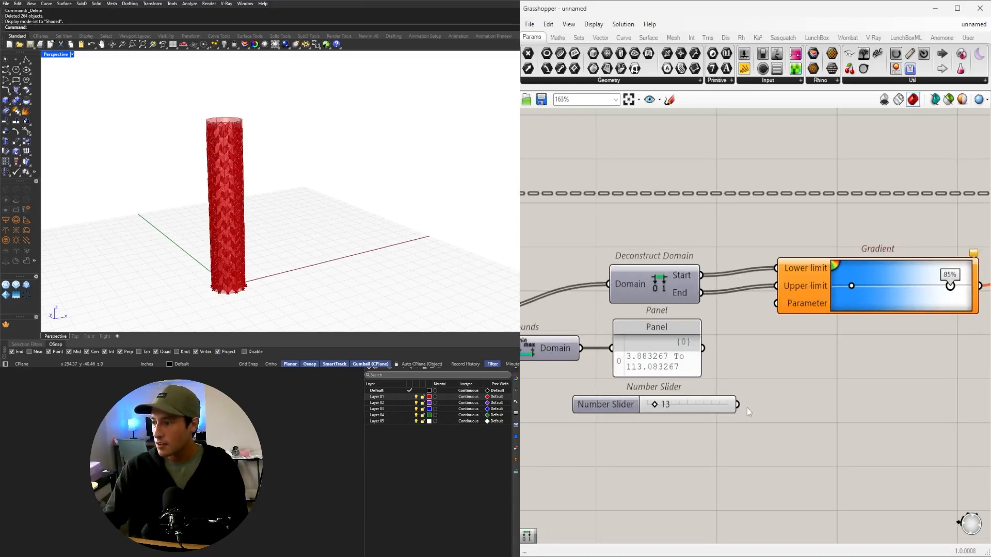
left_click_drag(747, 404, 776, 303)
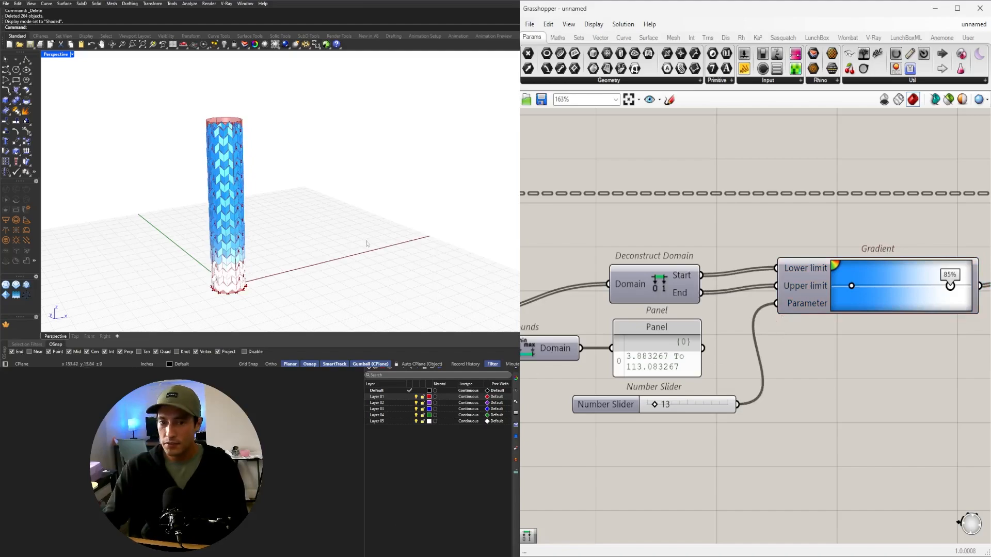
Reverse the Gradient's direction by wiring the domain's Start to Upper limit and its End to Lower limit
right_click_drag(366, 244, 357, 225)
scroll(851, 346, "down", 1)
right_click_drag(851, 346, 821, 376)
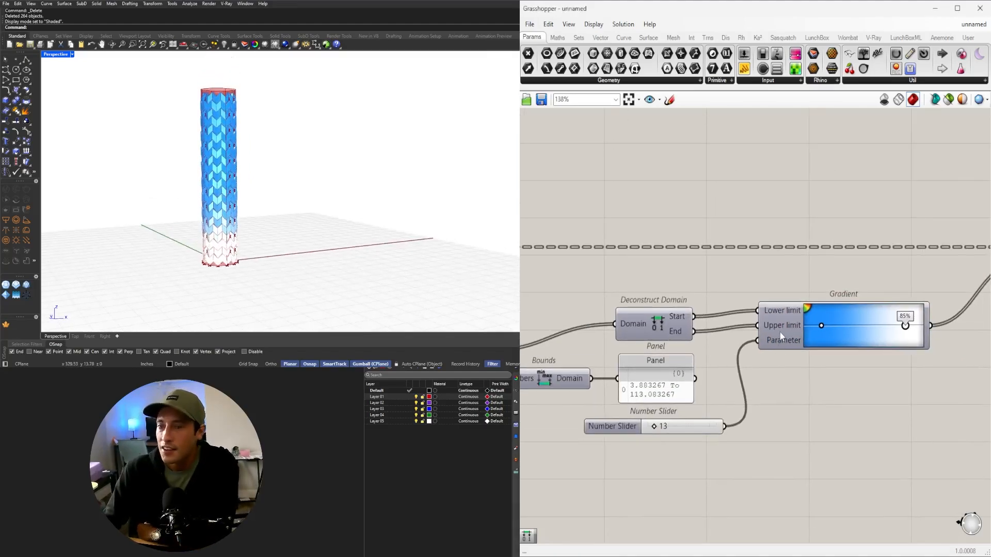
left_click_drag(780, 333, 794, 333)
left_click(810, 370)
scroll(810, 360, "down", 2)
scroll(733, 332, "up", 3)
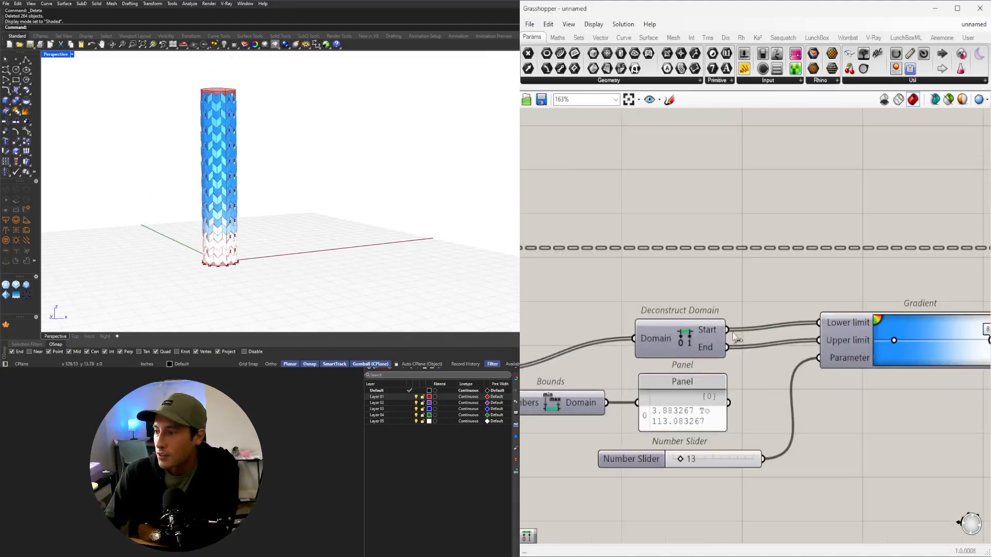
left_click_drag(733, 329, 818, 340)
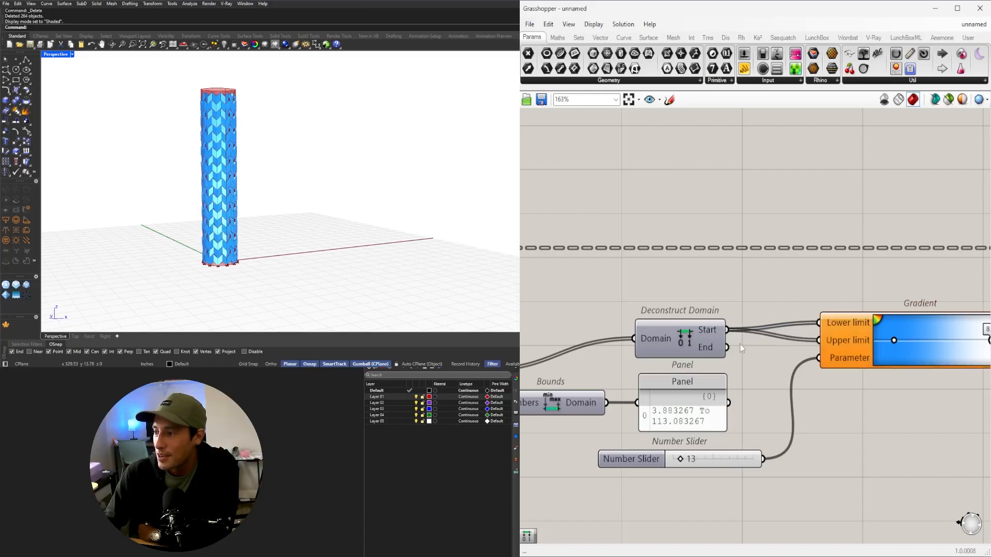
left_click_drag(728, 347, 819, 323)
right_click_drag(876, 322, 793, 336)
scroll(794, 337, "down", 1)
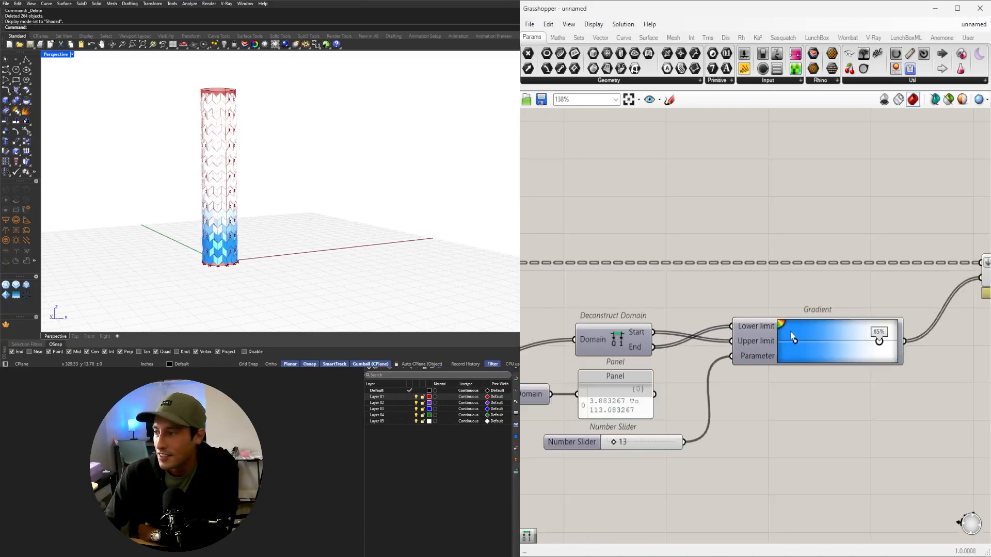
Set the Number Slider driving the Gradient's Parameter to 28
scroll(792, 335, "up", 3)
right_click_drag(563, 464, 758, 371)
scroll(758, 371, "up", 2)
left_click_drag(675, 428, 696, 429)
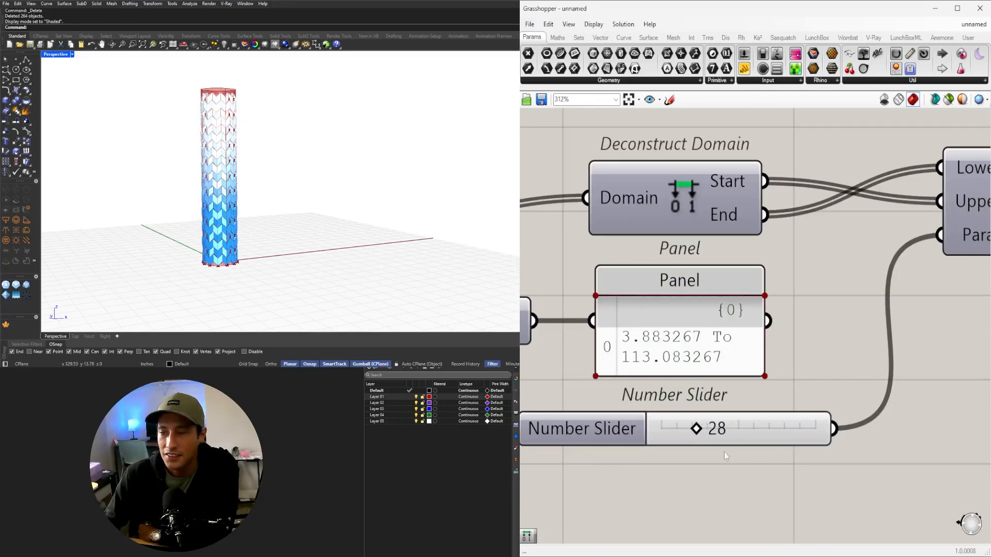
Examine the gradient colouring of the column's chevron panels from its base to its upper rows
scroll(321, 208, "up", 5)
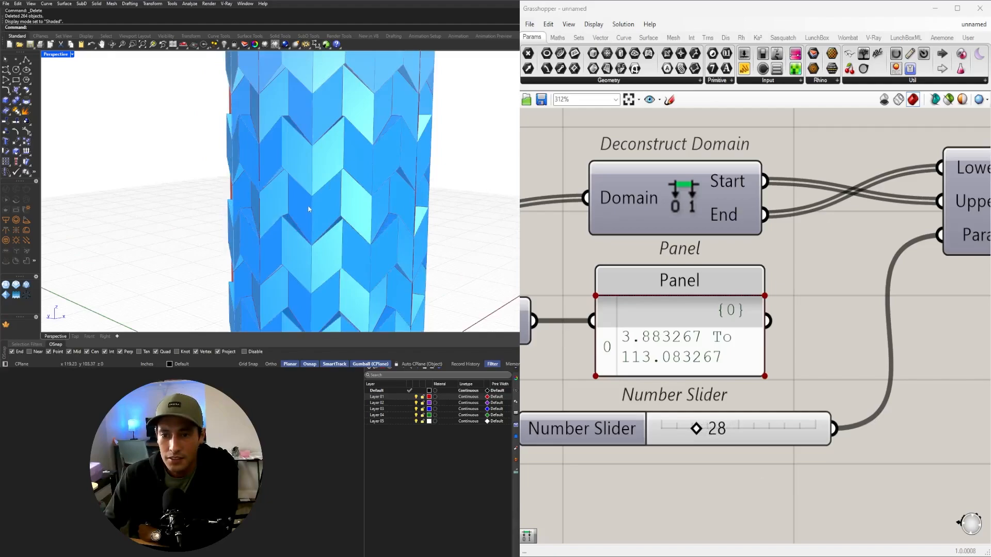
scroll(320, 208, "down", 2)
scroll(321, 208, "up", 6)
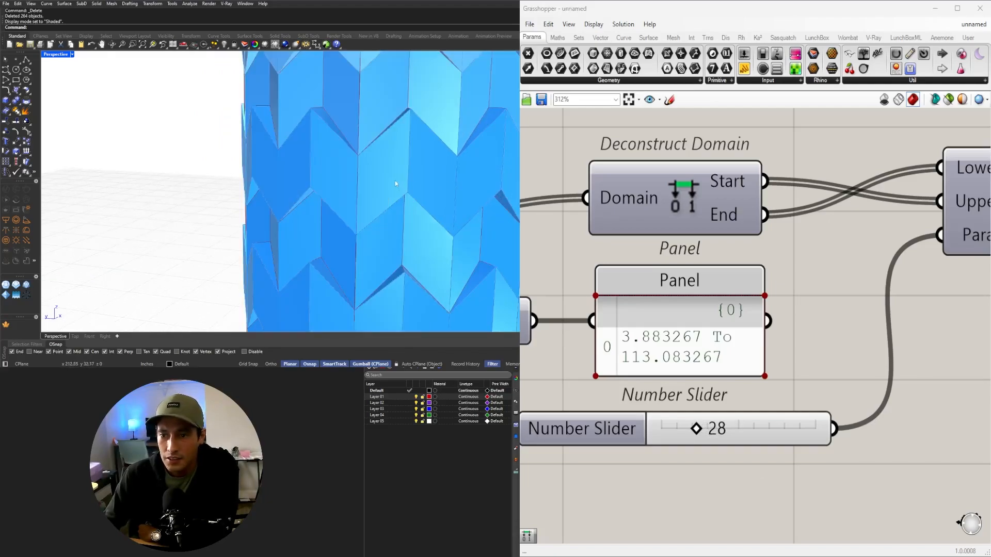
scroll(395, 181, "down", 3)
scroll(555, 319, "down", 8)
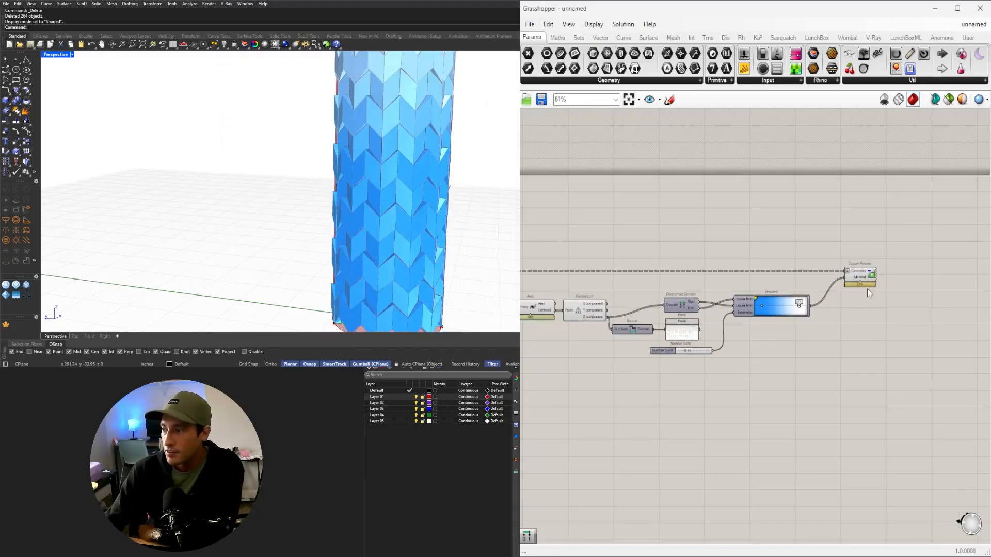
left_click(862, 275)
left_click(823, 224)
scroll(346, 118, "down", 5)
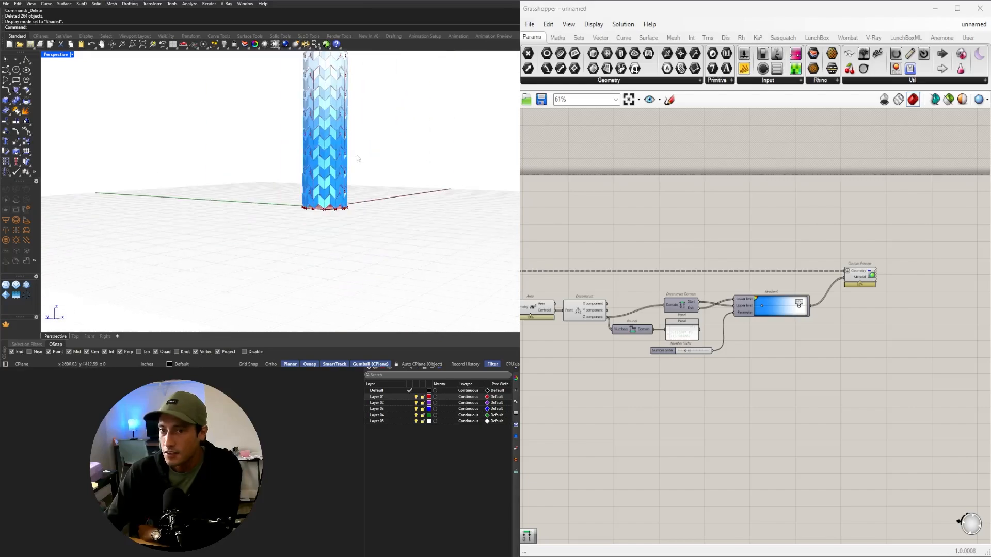
right_click_drag(346, 118, 331, 170)
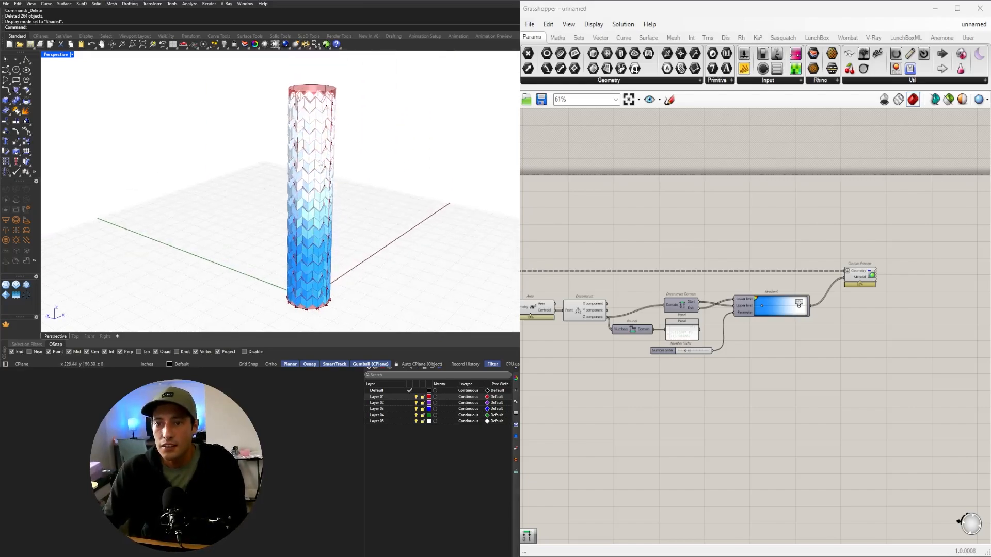
scroll(307, 128, "up", 6)
scroll(297, 115, "up", 3)
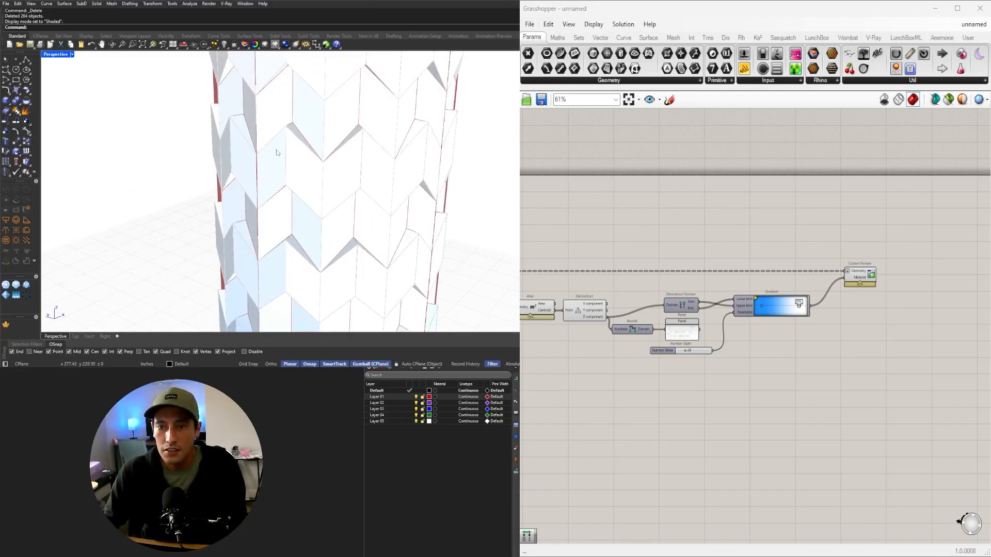
scroll(277, 153, "down", 6)
Bake the coloured Custom Preview geometry into Rhino and move the baked column well away from the Grasshopper preview
left_click(853, 282)
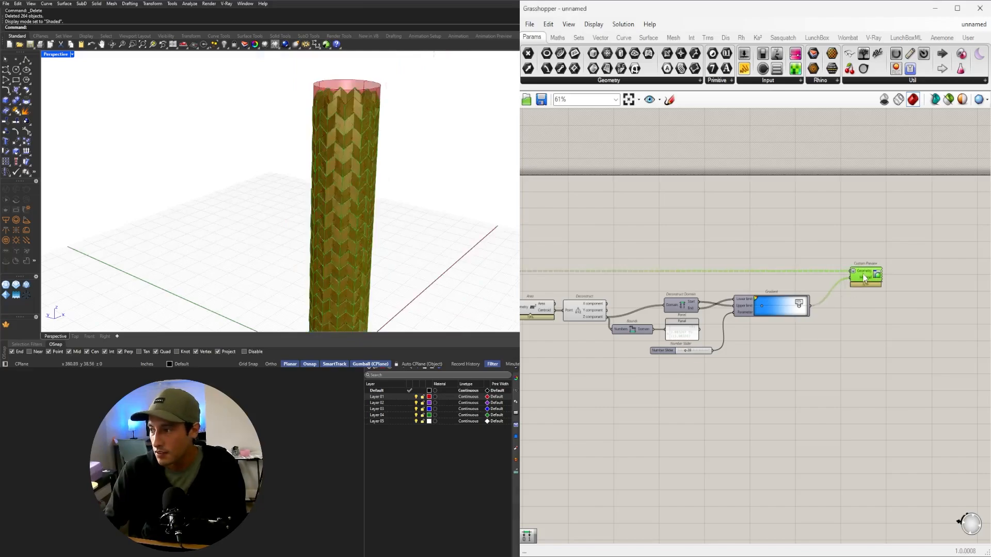
middle_click(867, 274)
left_click(887, 294)
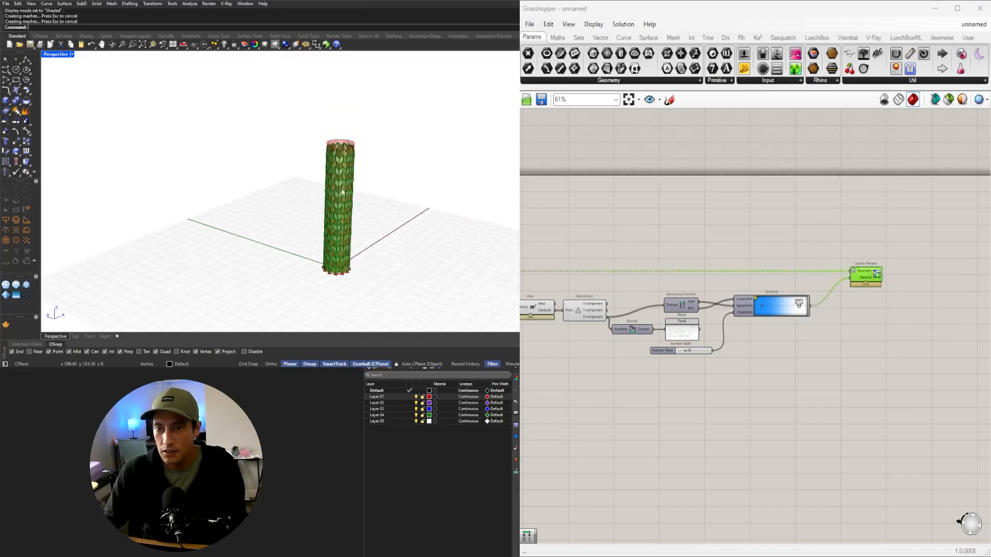
left_click_drag(309, 113, 424, 282)
right_click_drag(385, 217, 187, 215, "shift")
left_click_drag(162, 207, 305, 153)
key("Escape")
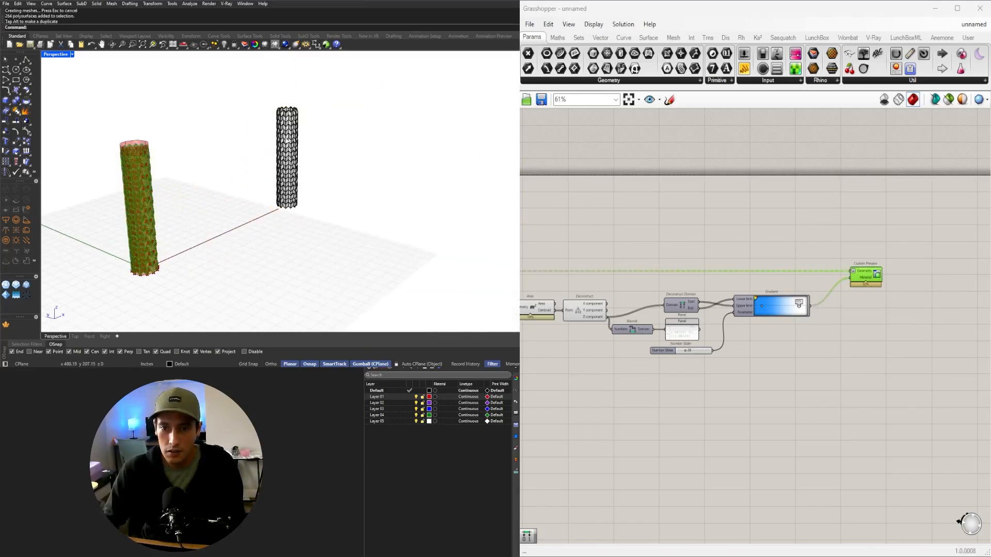
Switch the Perspective viewport to Rendered display and view the baked column's colours up close
scroll(290, 142, "up", 5)
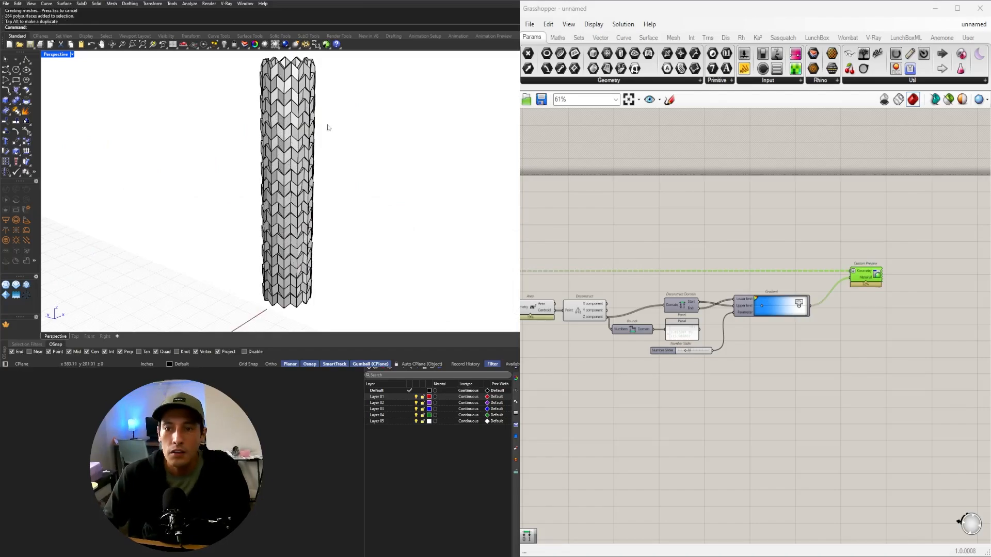
left_click(58, 54)
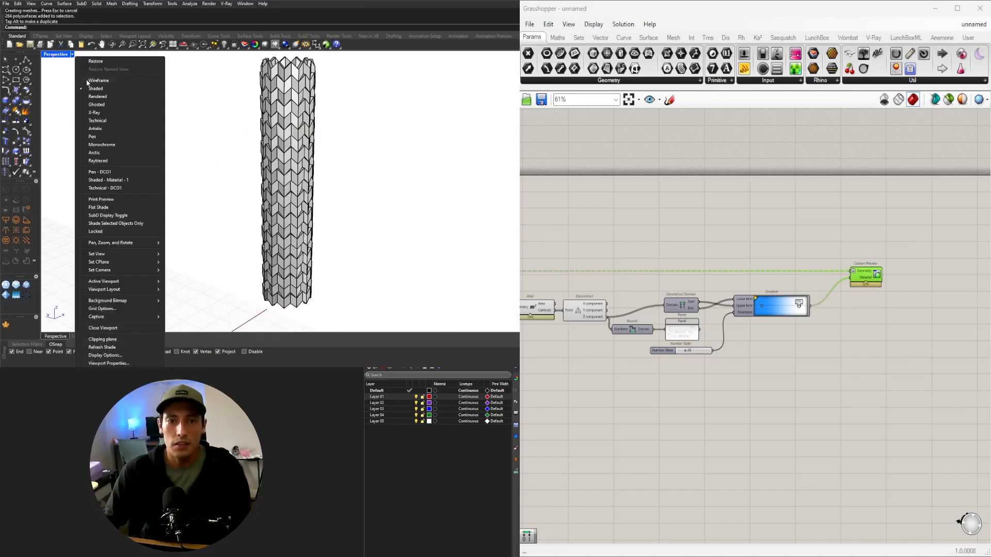
left_click(106, 96)
scroll(308, 175, "up", 5)
scroll(308, 175, "down", 3)
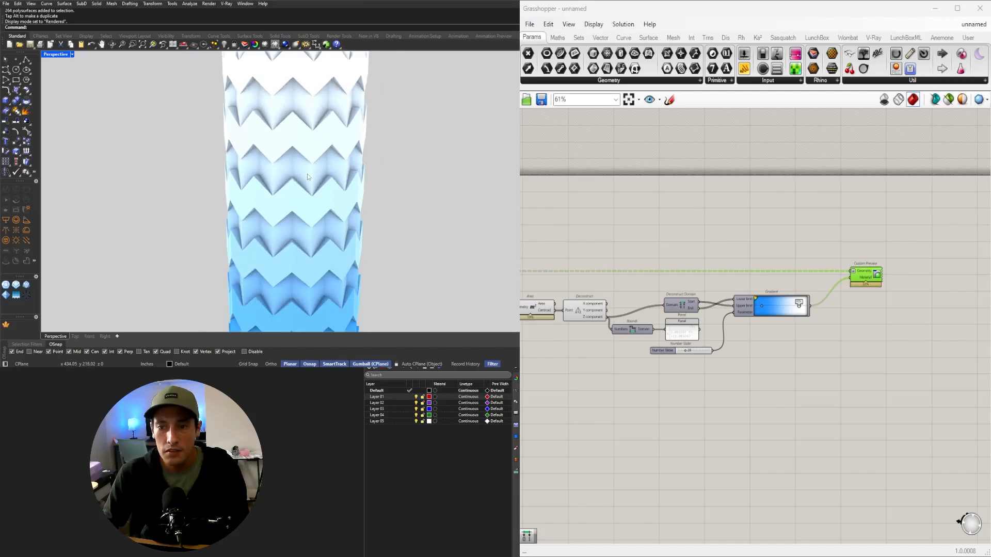
Select individual baked chevron panels to check them as separate coloured objects
left_click(308, 176)
left_click(421, 174)
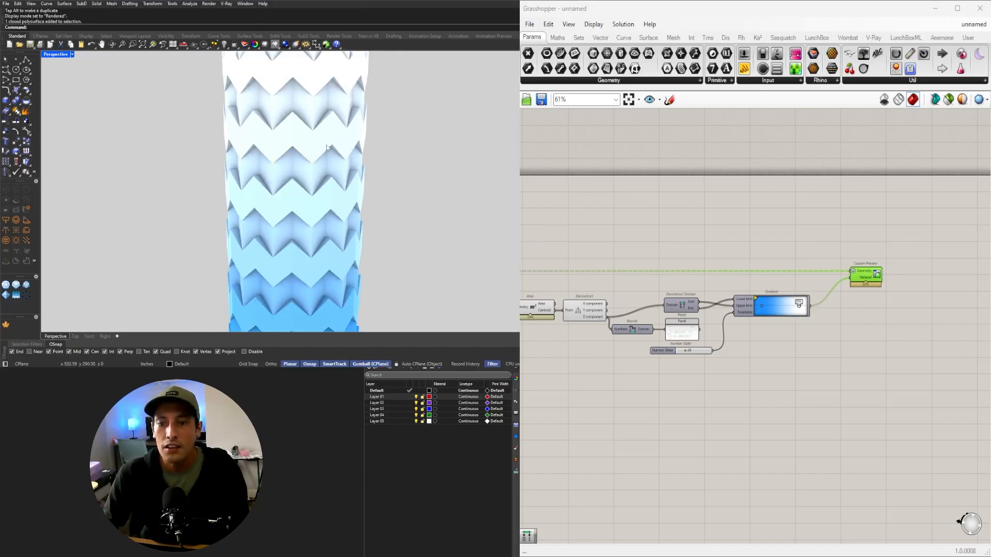
left_click(303, 144)
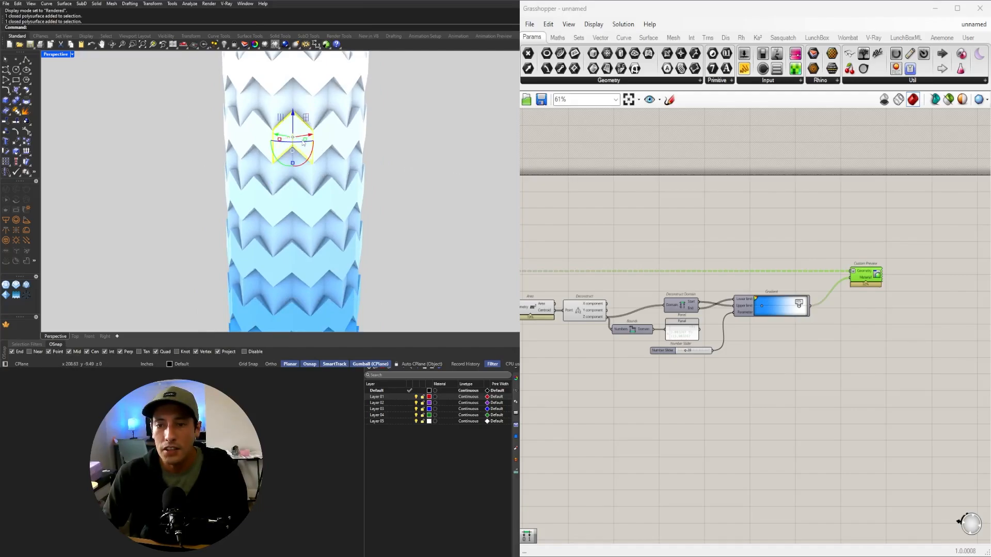
scroll(292, 200, "down", 1)
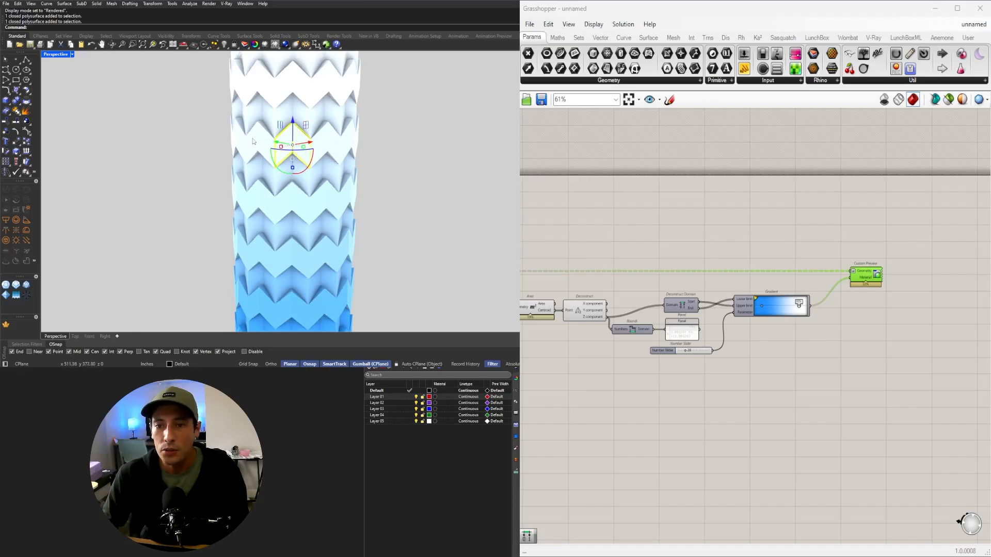
left_click(279, 122)
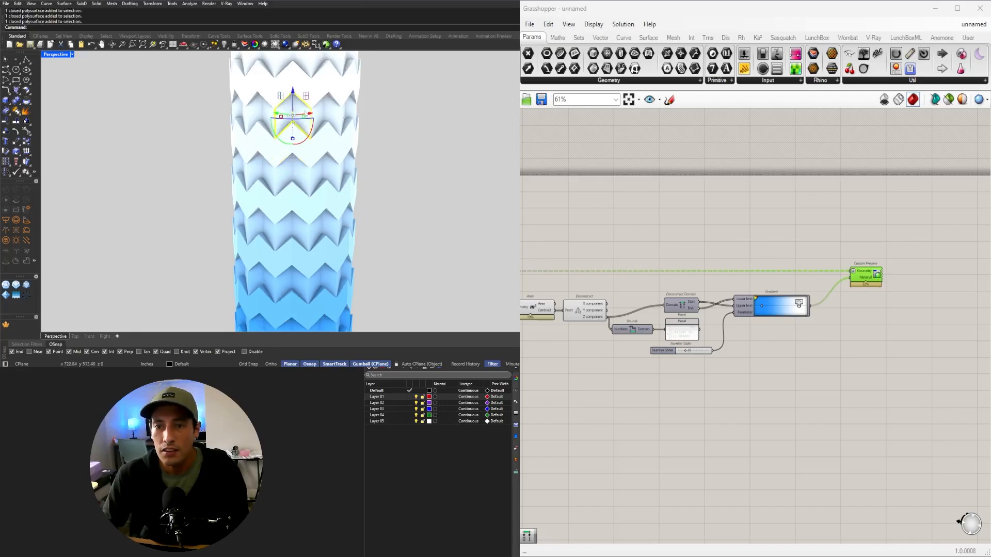
scroll(306, 114, "up", 2)
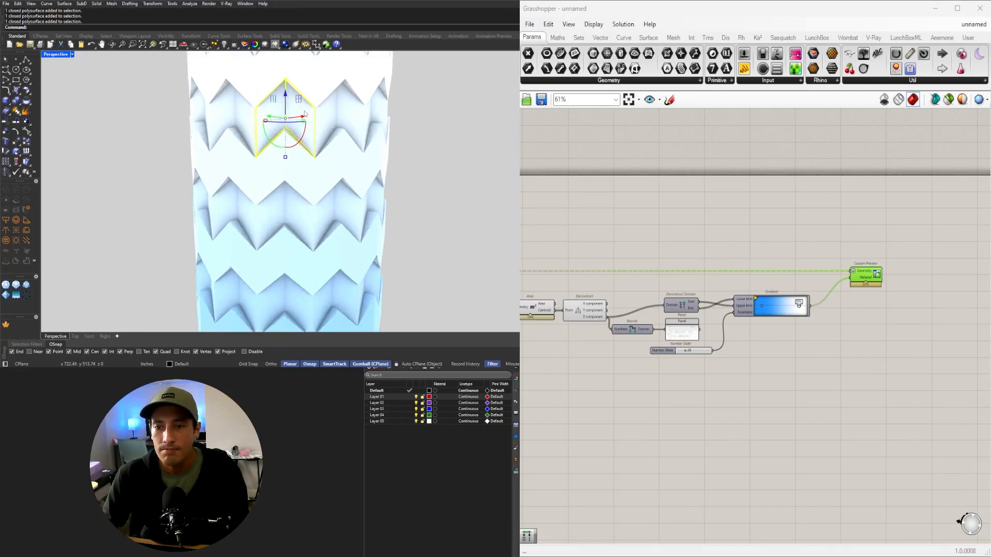
scroll(305, 114, "down", 3)
scroll(304, 117, "down", 3)
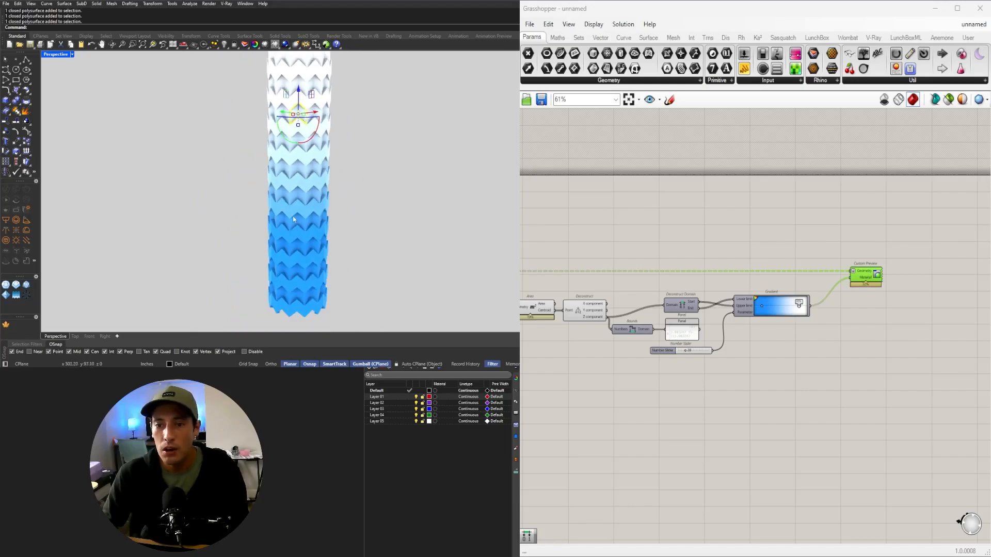
Delete the baked column and return the Perspective viewport to Shaded display with the Custom Preview deselected
scroll(354, 169, "down", 3)
left_click_drag(268, 83, 381, 257)
key("Delete")
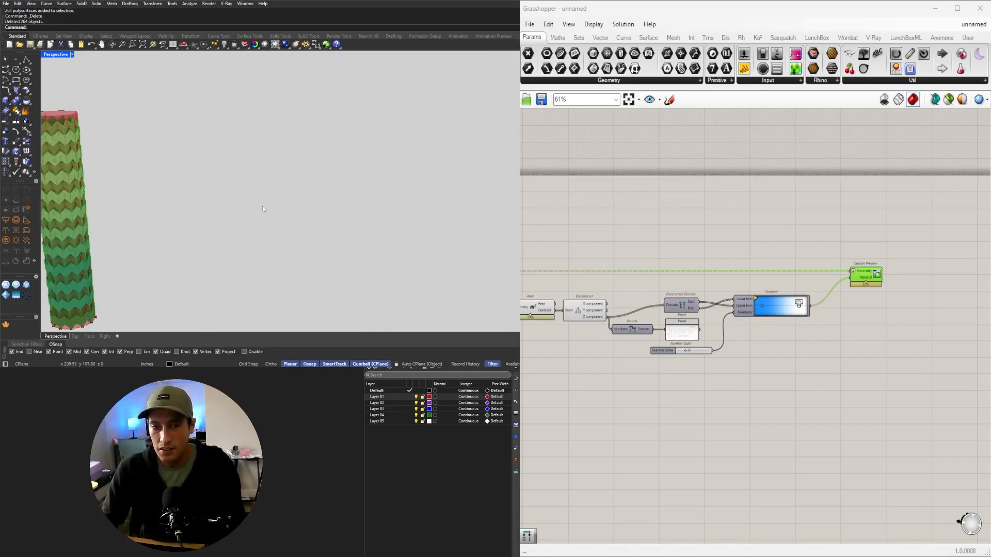
scroll(206, 203, "down", 2)
scroll(148, 172, "up", 5)
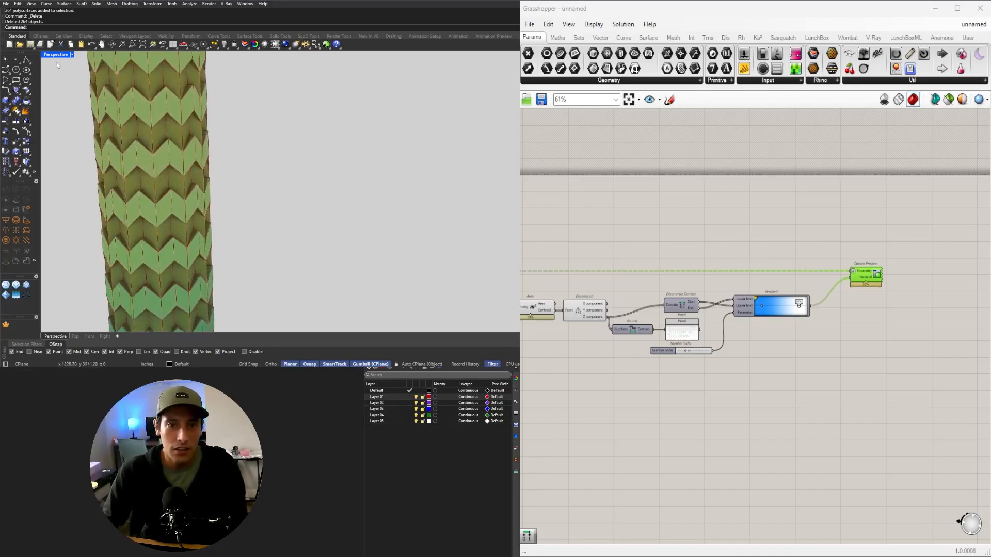
left_click(72, 54)
left_click(95, 89)
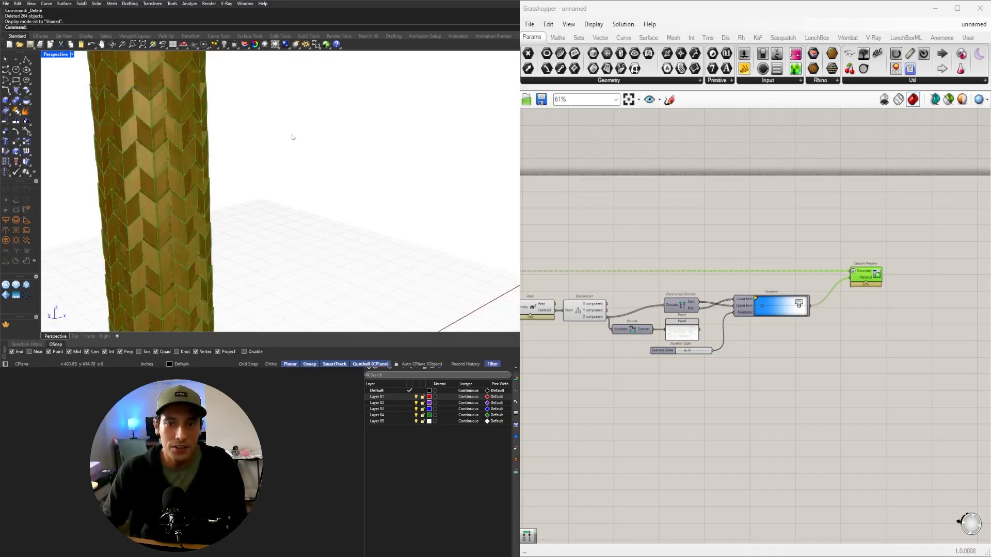
left_click(615, 180)
scroll(336, 168, "down", 2)
right_click_drag(336, 168, 434, 146, "shift")
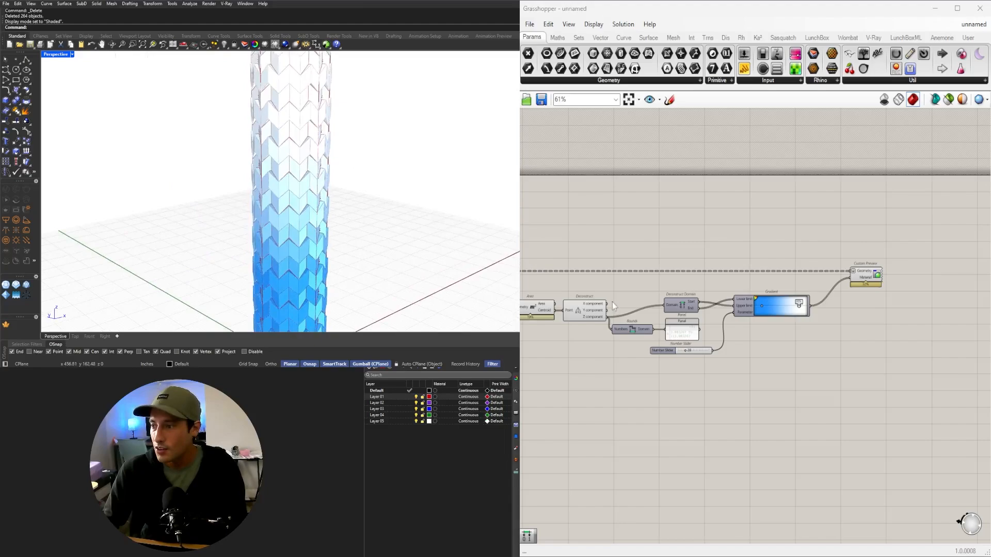
Examine the two Extrude components and the two Loft components that feed their bases
right_click_drag(613, 302, 932, 284)
right_click_drag(703, 317, 889, 325)
right_click_drag(634, 277, 820, 277)
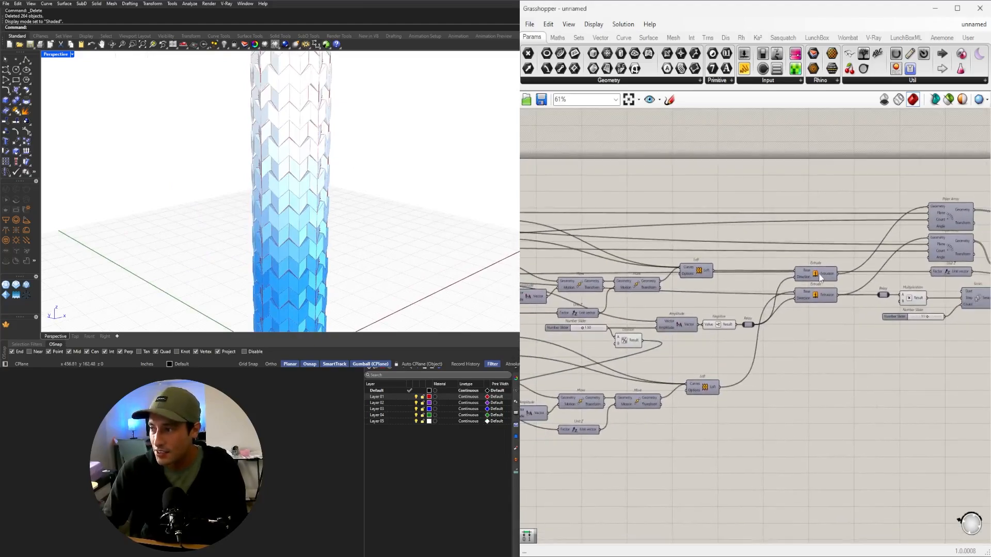
left_click(816, 274)
left_click(815, 295, "shift")
scroll(706, 387, "up", 2)
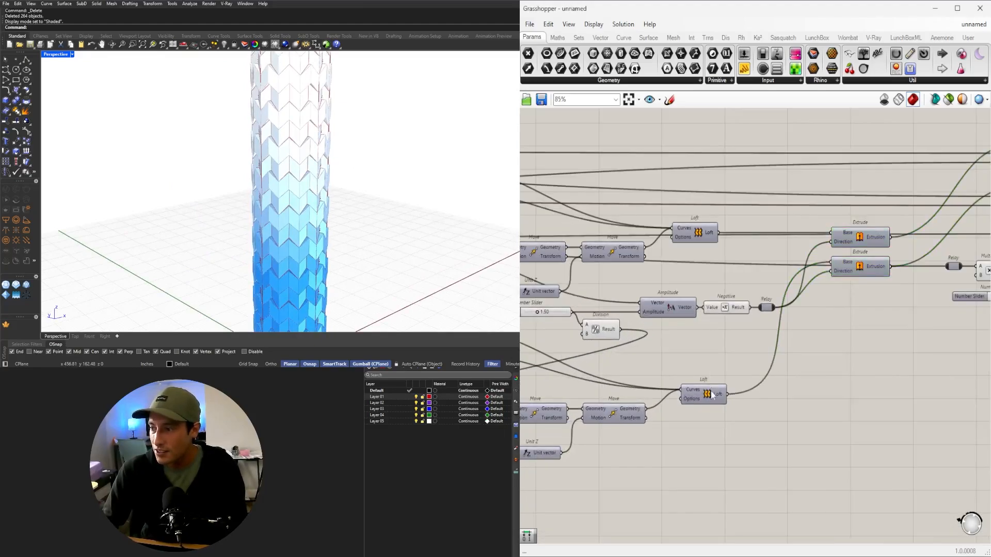
left_click(712, 394)
right_click_drag(913, 332, 830, 328)
left_click_drag(831, 325, 804, 235)
left_click(686, 209)
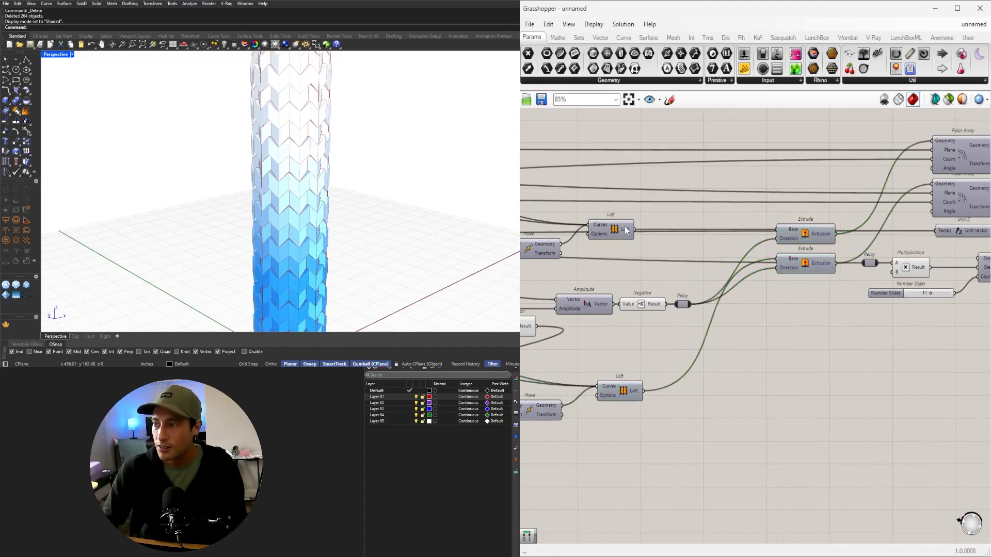
left_click(626, 230)
double_click(714, 404)
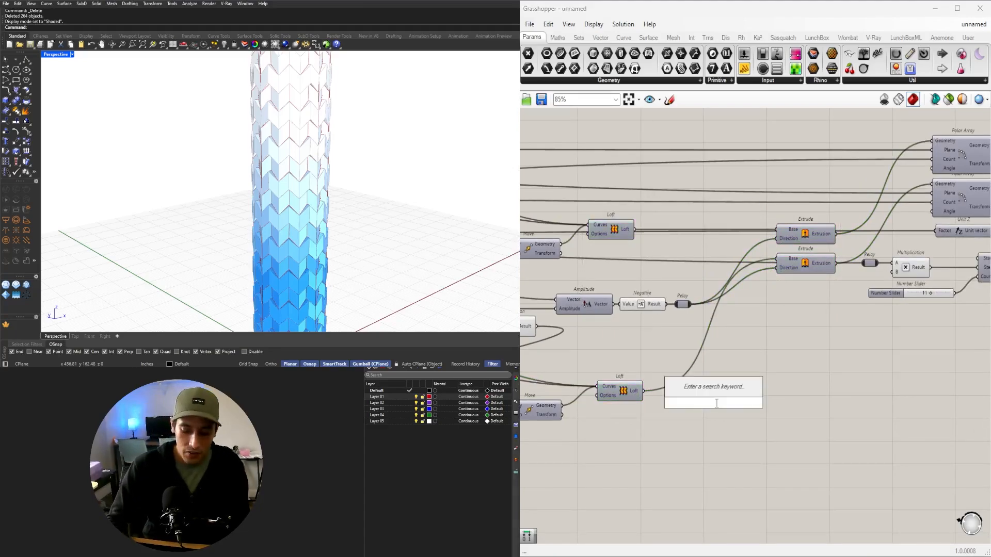
type("explode")
key("Return")
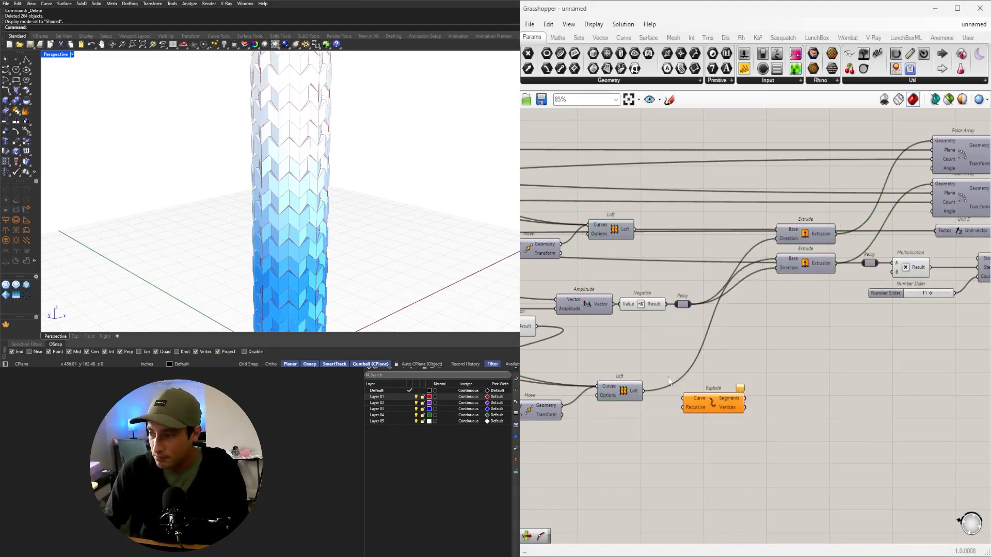
left_click_drag(645, 392, 688, 397)
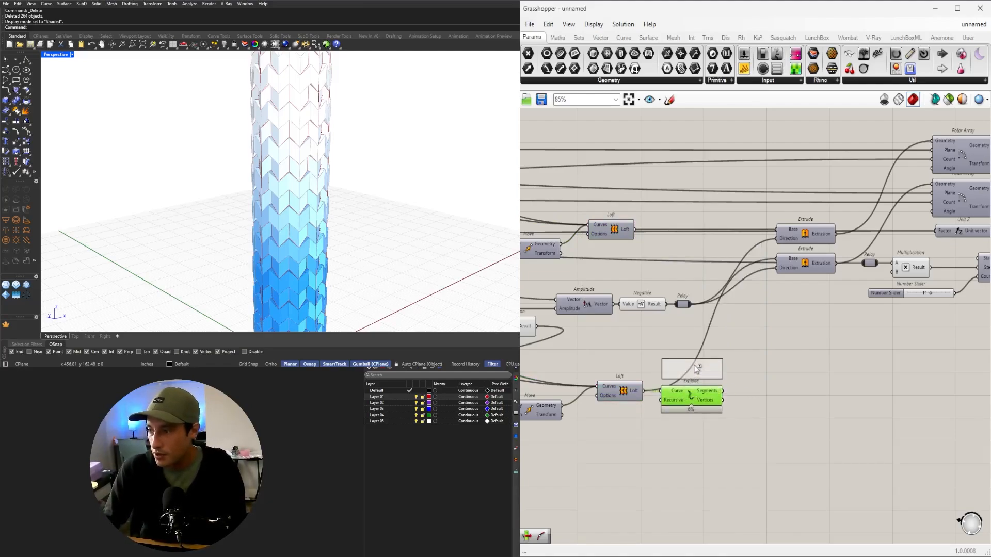
key("Delete")
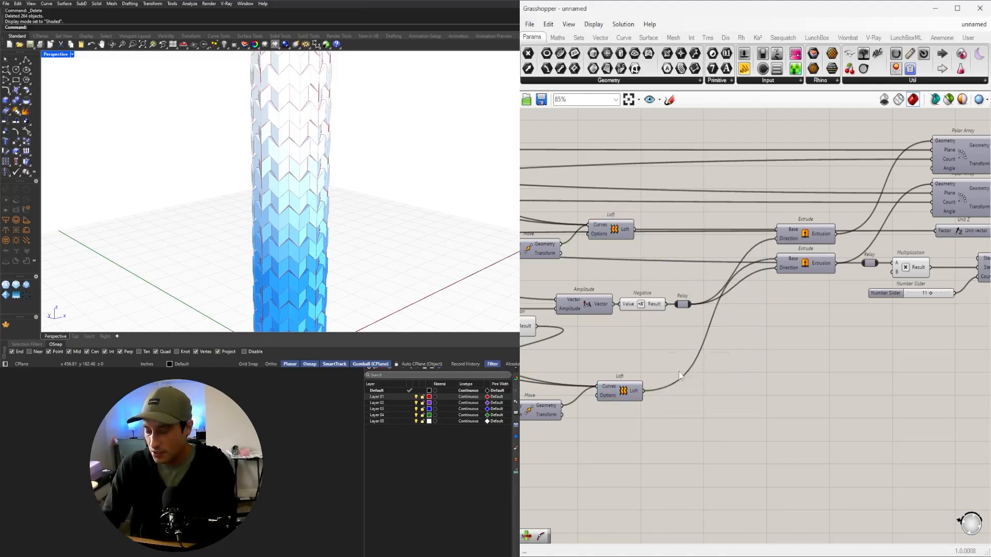
Add a Deconstruct Brep component beside the lower Loft component
left_click(618, 394)
left_click(704, 401)
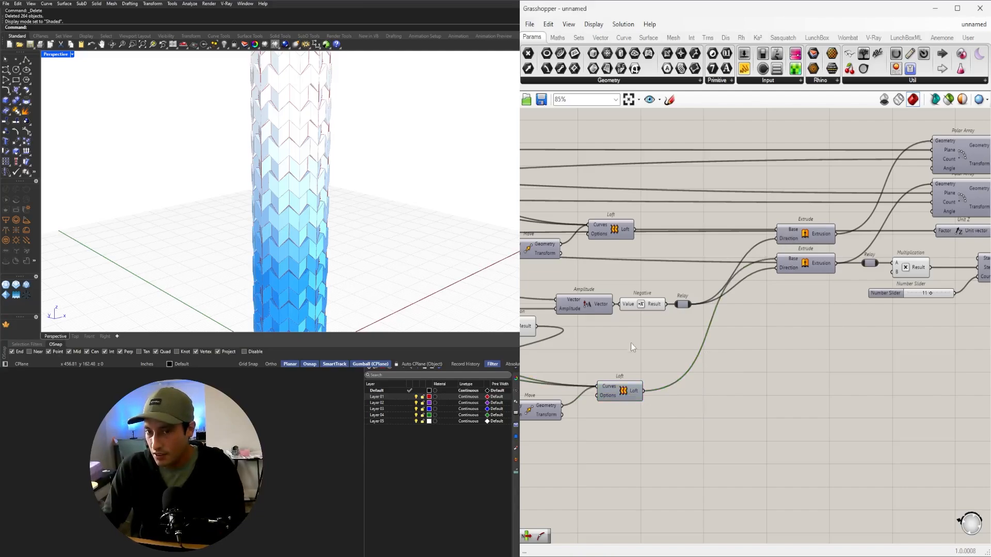
double_click(676, 395)
type("dec")
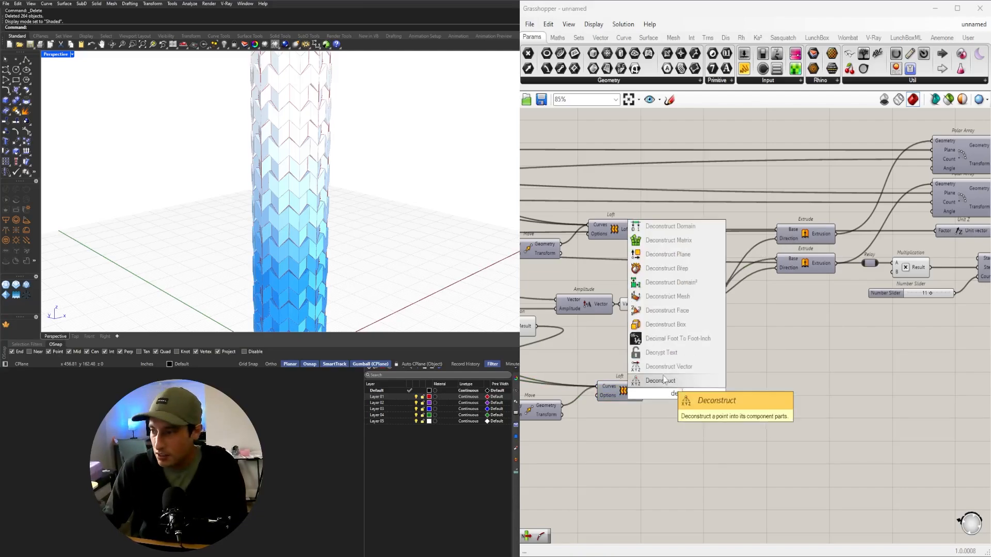
left_click(663, 269)
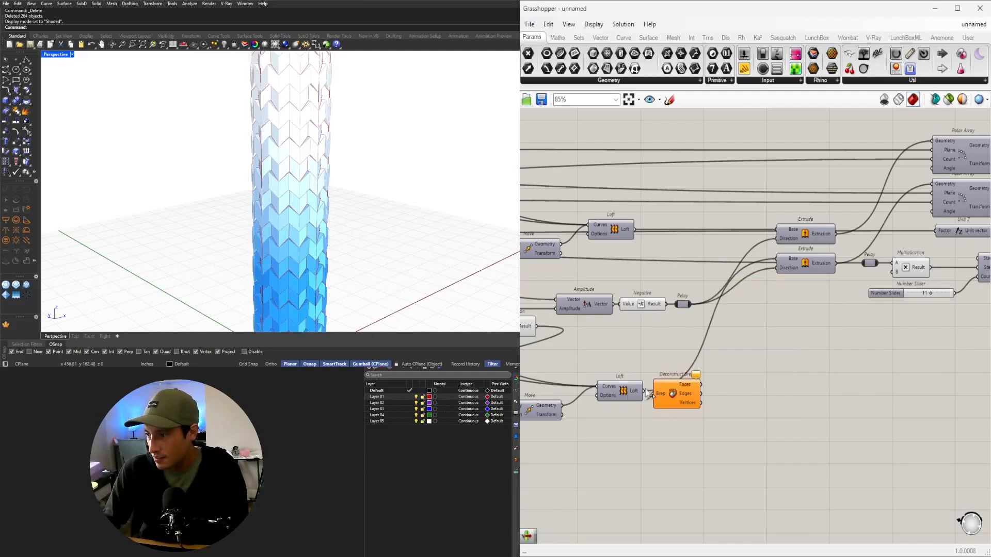
Feed each Loft output into its own Deconstruct Brep and place the pair just below the Extrude components
left_click_drag(643, 390, 714, 352)
left_click_drag(639, 231, 698, 355, "shift")
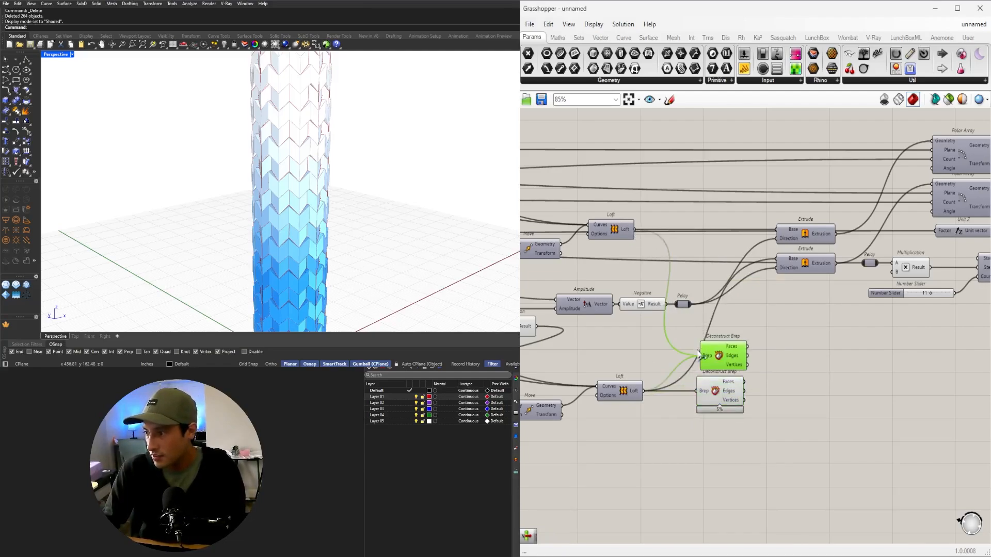
left_click_drag(786, 356, 735, 415)
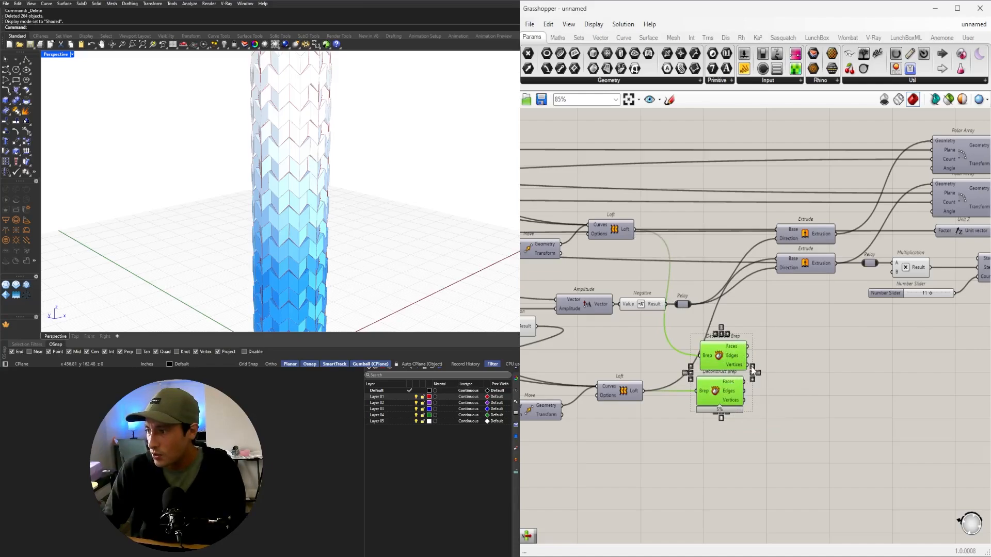
left_click_drag(729, 338, 750, 300)
left_click(797, 351)
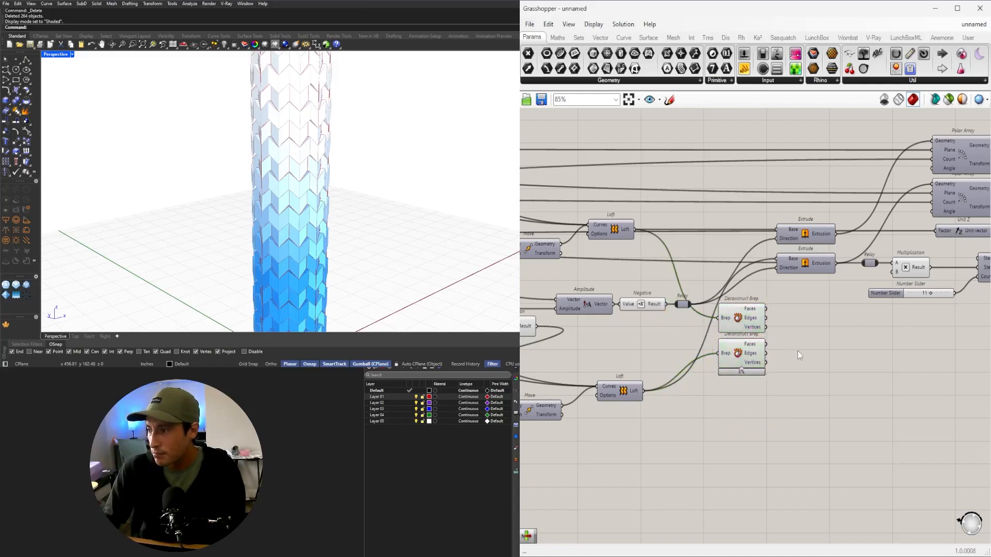
Connect each Deconstruct Brep's Faces output to the Base input of its matching Extrude, replacing the Loft connections
scroll(802, 349, "up", 4)
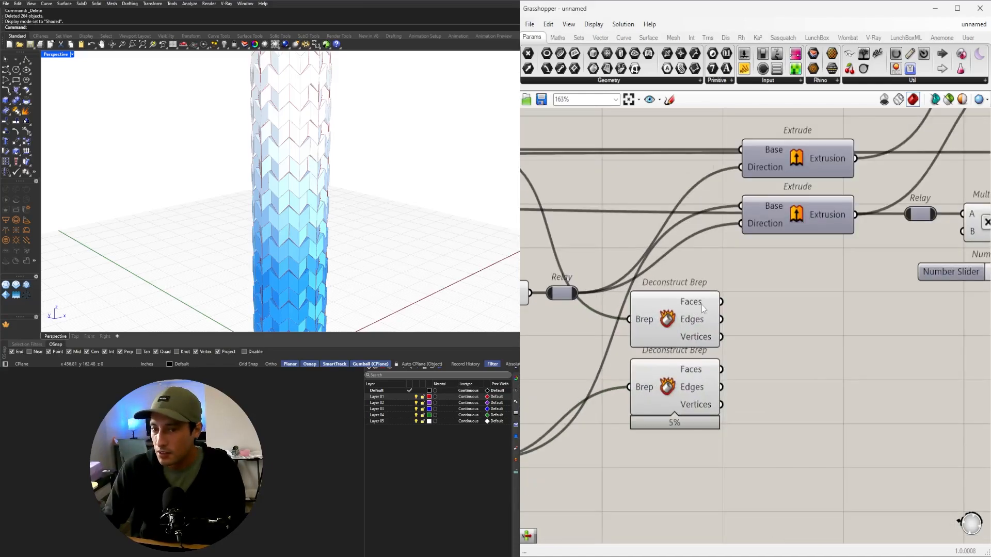
left_click_drag(722, 303, 742, 150)
left_click_drag(721, 370, 744, 210)
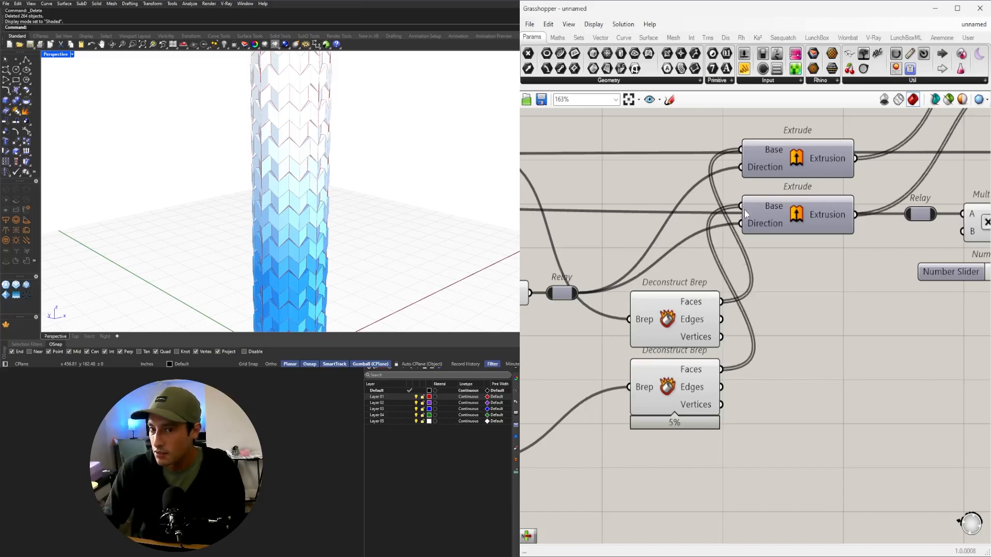
Shift the Extrude components and everything downstream away from the Deconstruct Brep pair to make room on the canvas
scroll(818, 286, "down", 10)
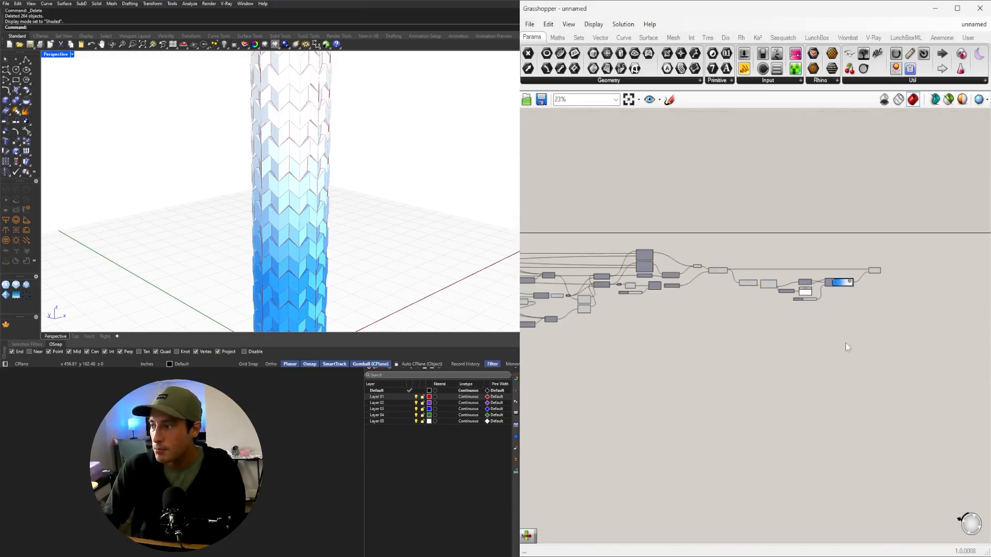
left_click_drag(899, 352, 623, 215)
scroll(613, 281, "up", 4)
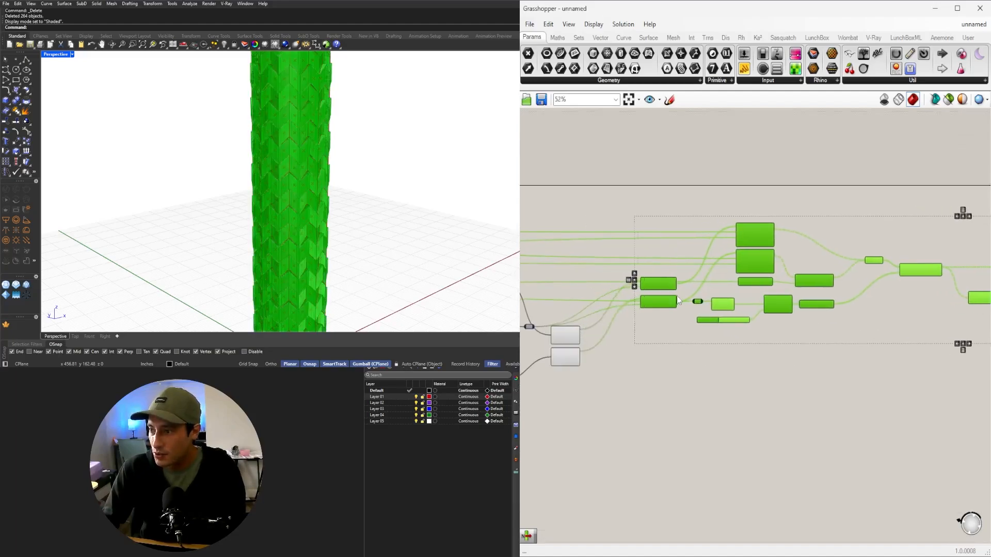
left_click(542, 333)
scroll(542, 333, "up", 4)
right_click_drag(787, 347, 734, 338)
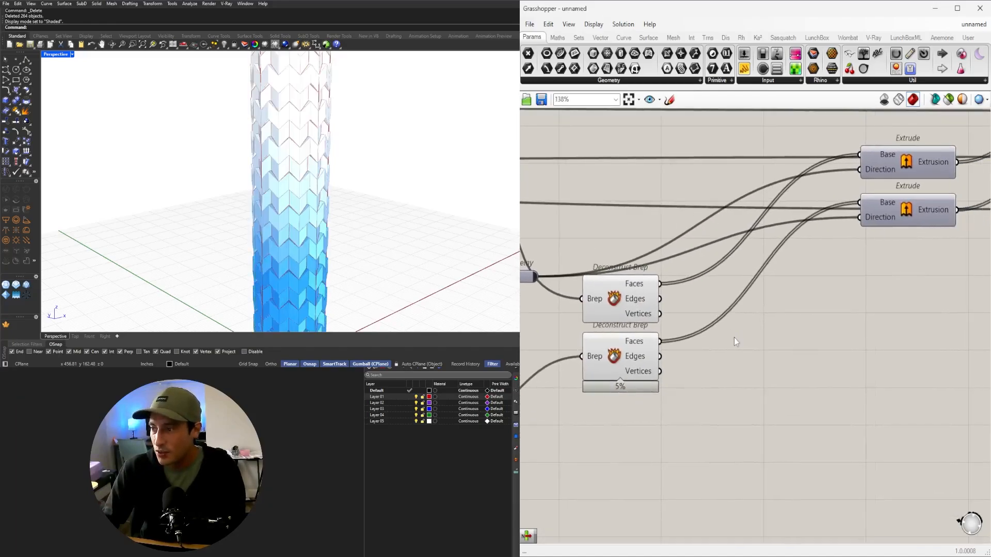
Add an Area component and connect the upper Deconstruct Brep's Faces output to its Geometry input
double_click(734, 337)
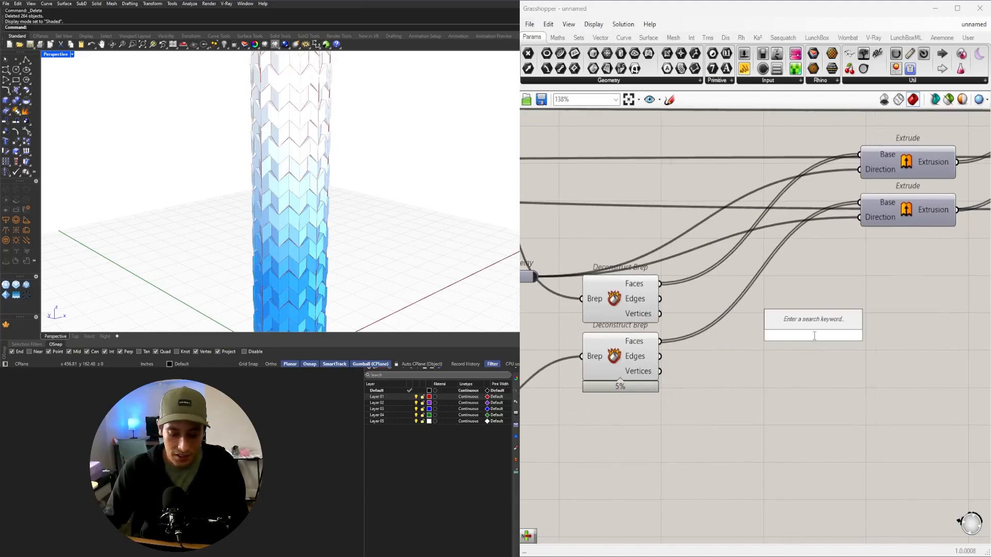
type("area")
key("Escape")
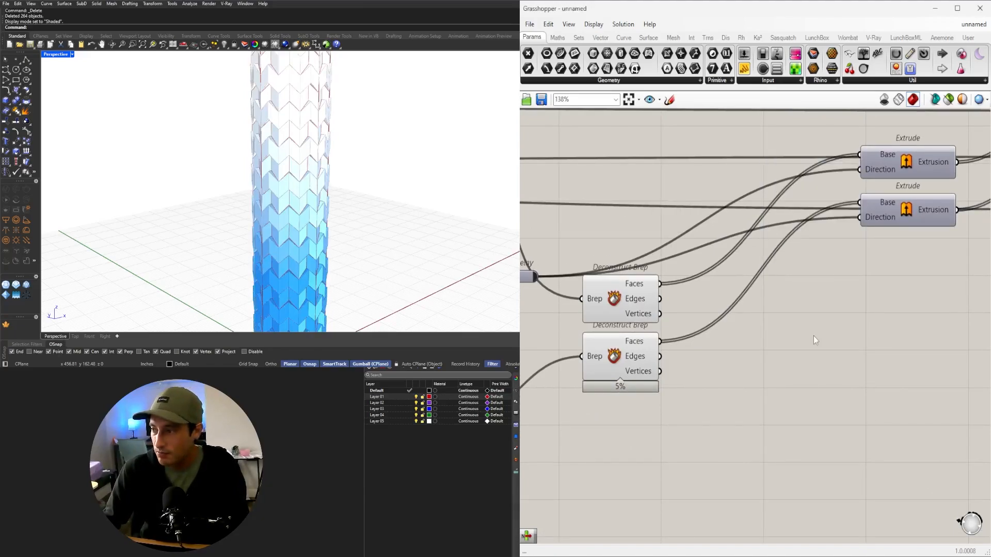
double_click(814, 336)
type("area")
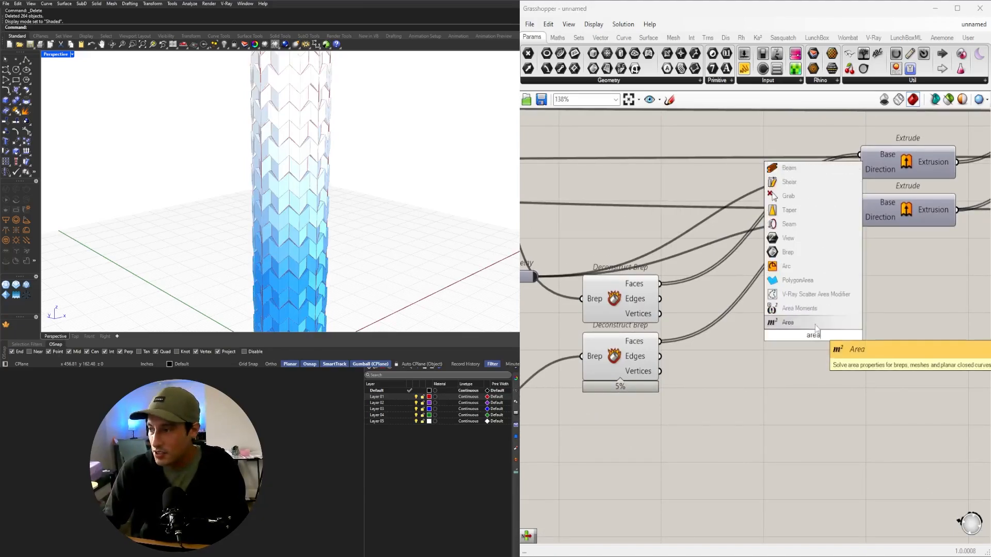
key("Return")
left_click_drag(826, 339, 874, 292)
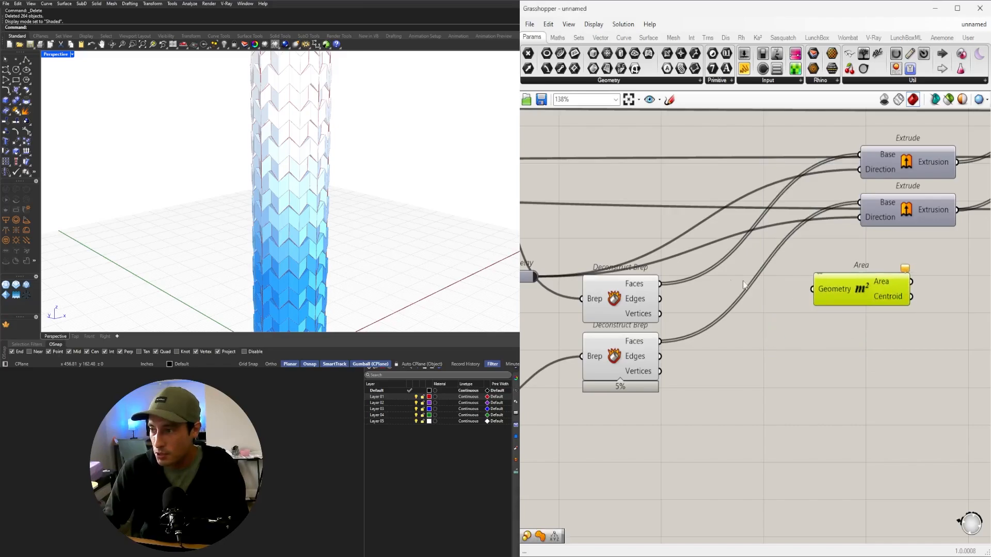
left_click(671, 287)
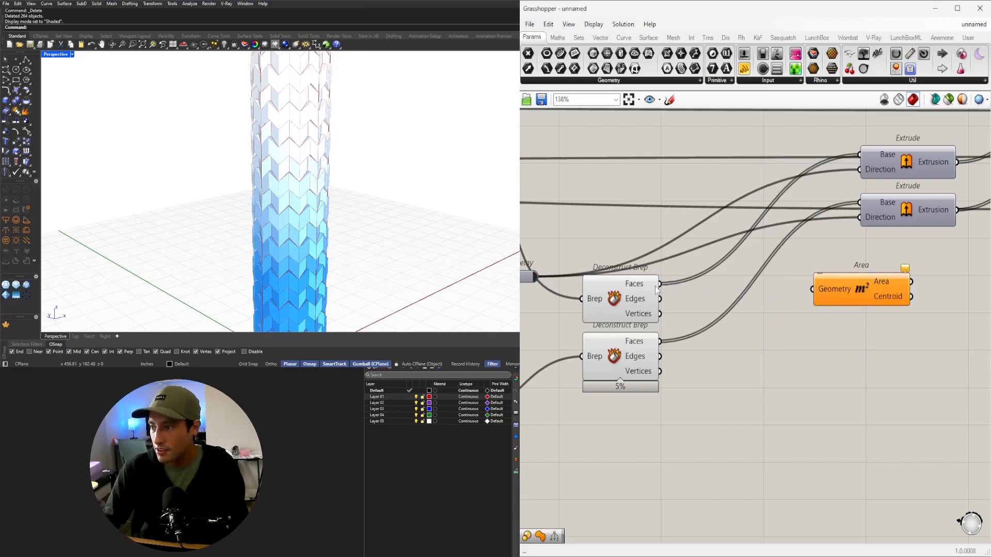
left_click_drag(718, 305, 874, 282)
scroll(769, 288, "down", 1)
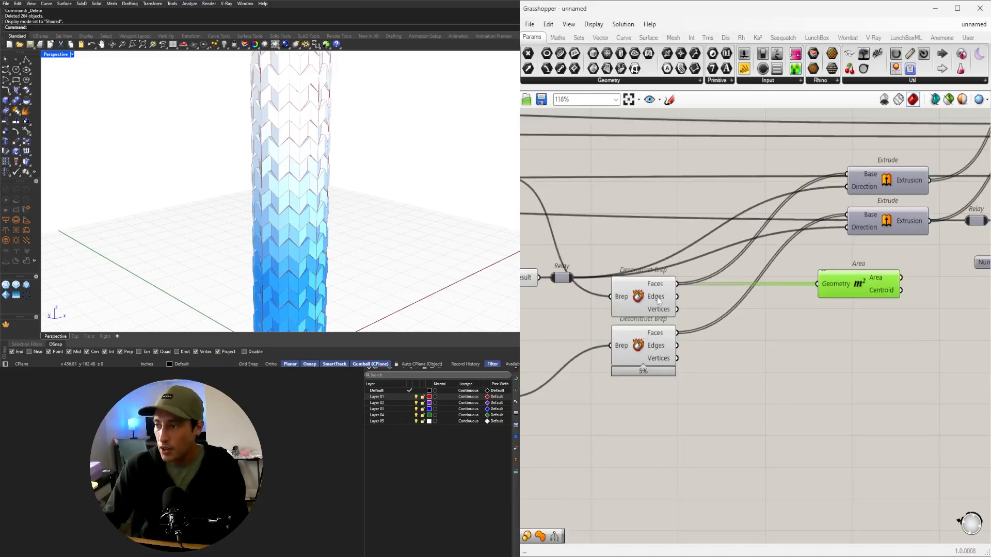
Insert a Relay on the wire between the Faces output and Area, and space the Area component away from it
right_click_drag(773, 301, 657, 284)
double_click(698, 273)
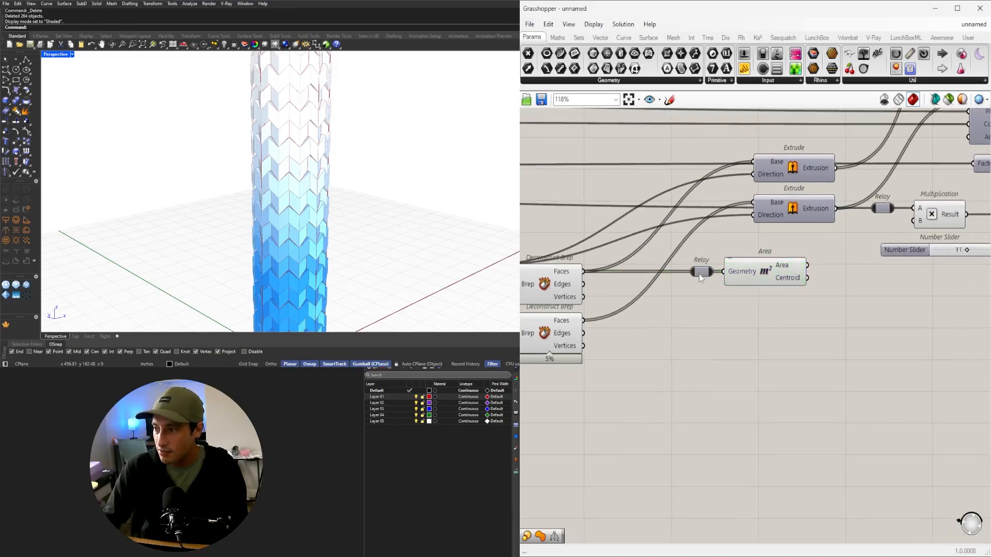
left_click_drag(759, 274, 788, 274)
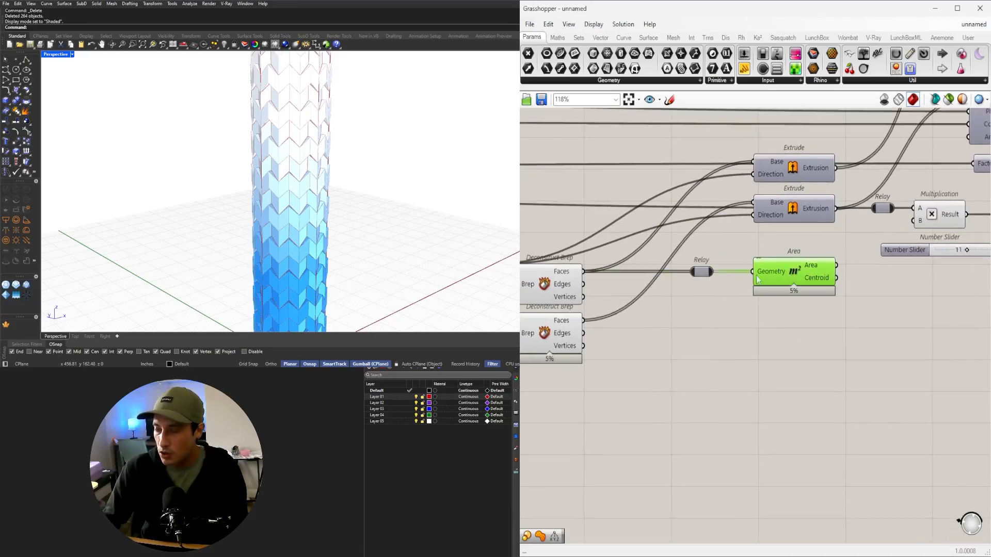
Add a Scale component taking its Geometry from the Relay and its Center from the Area component's Centroid output
double_click(697, 314)
type("scale")
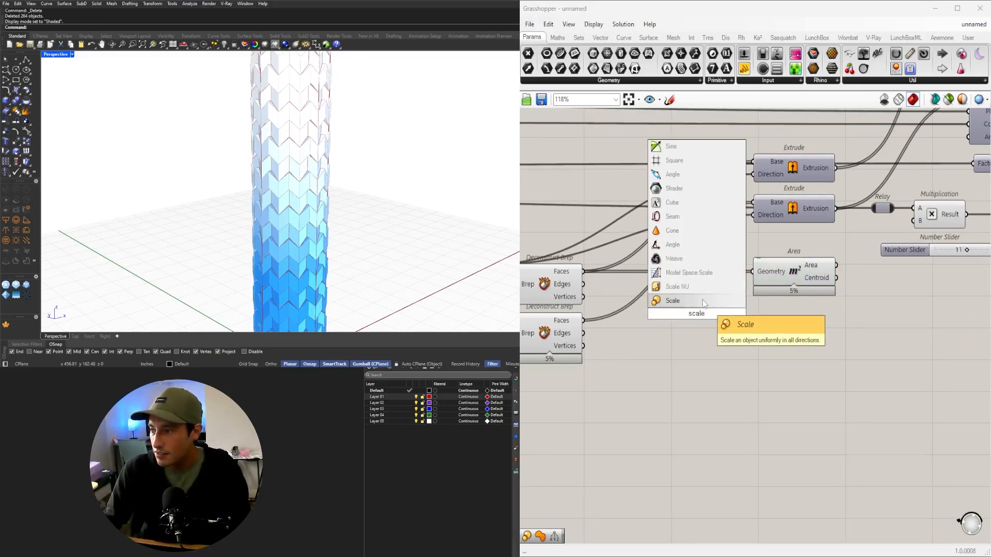
left_click(702, 301)
left_click_drag(699, 310, 864, 328)
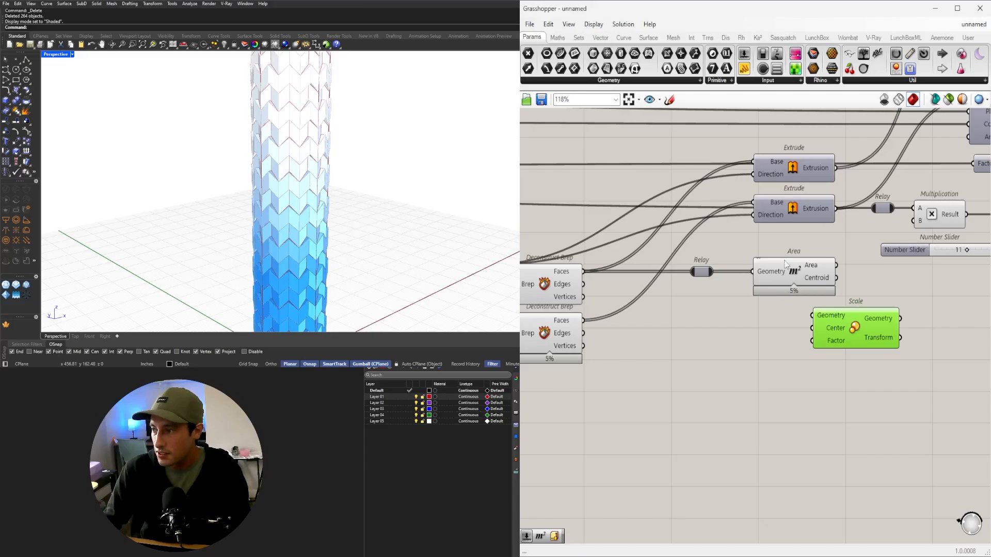
left_click_drag(790, 264, 771, 313)
left_click_drag(855, 320, 888, 274)
left_click_drag(714, 271, 846, 270)
left_click_drag(775, 336, 842, 283)
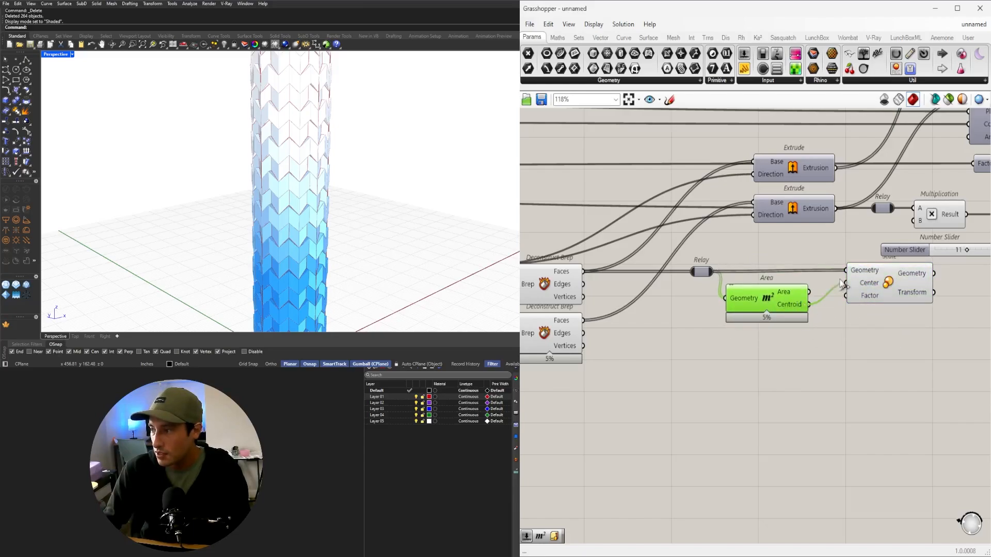
Turn off the viewport preview of the Custom Preview component at the end of the definition
left_click(869, 288)
scroll(847, 304, "down", 6)
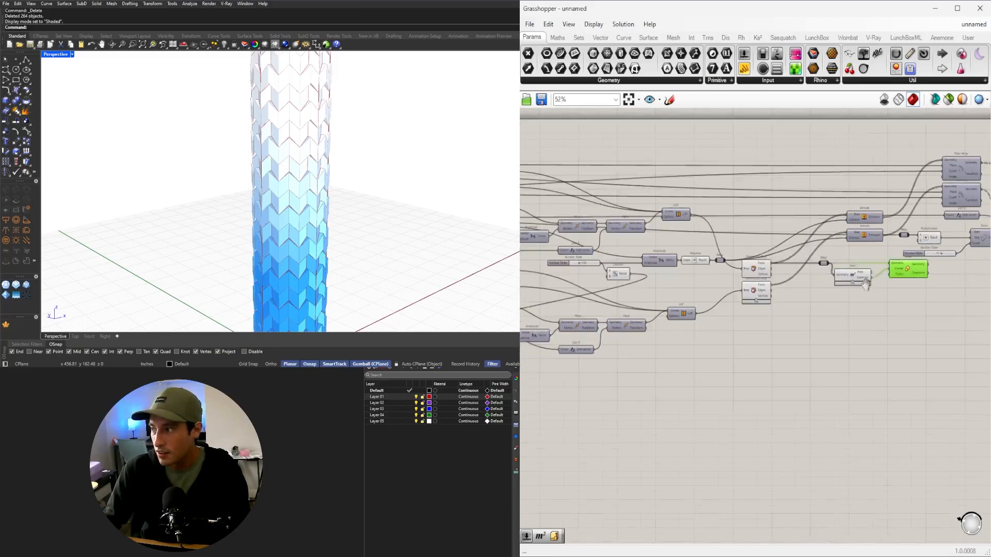
right_click_drag(845, 305, 726, 298)
left_click_drag(946, 293, 905, 248)
middle_click(907, 233)
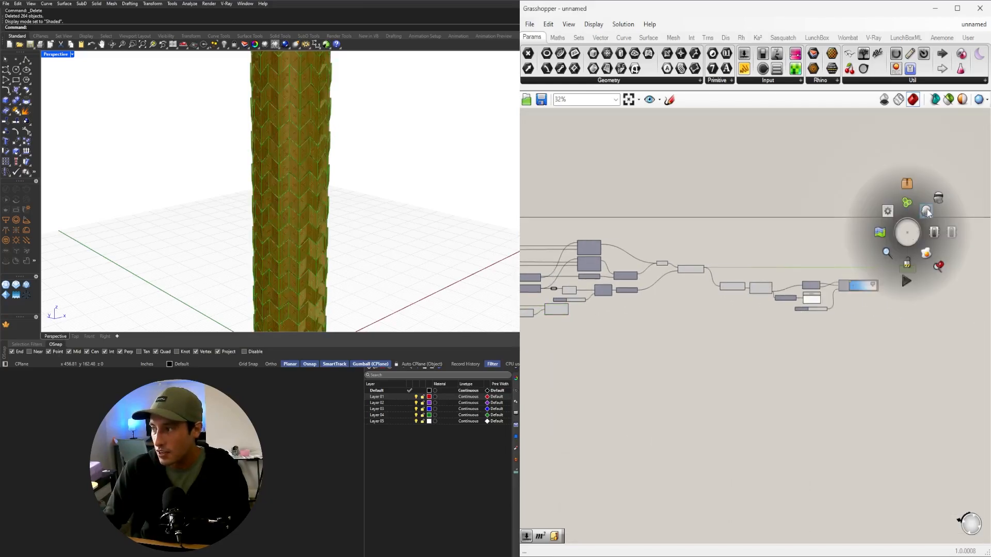
left_click(927, 210)
middle_click(934, 198)
left_click(964, 163)
left_click(863, 326)
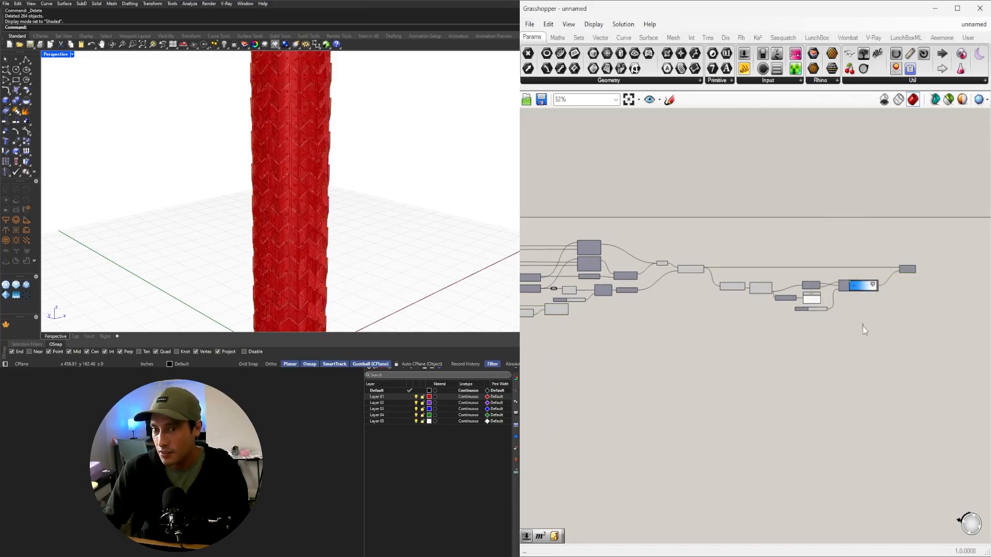
Examine the faces from the upper Deconstruct Brep on the column's base panel and trace their wires to the Area and Scale components
right_click_drag(657, 317, 769, 289)
scroll(769, 291, "up", 5)
left_click(726, 288)
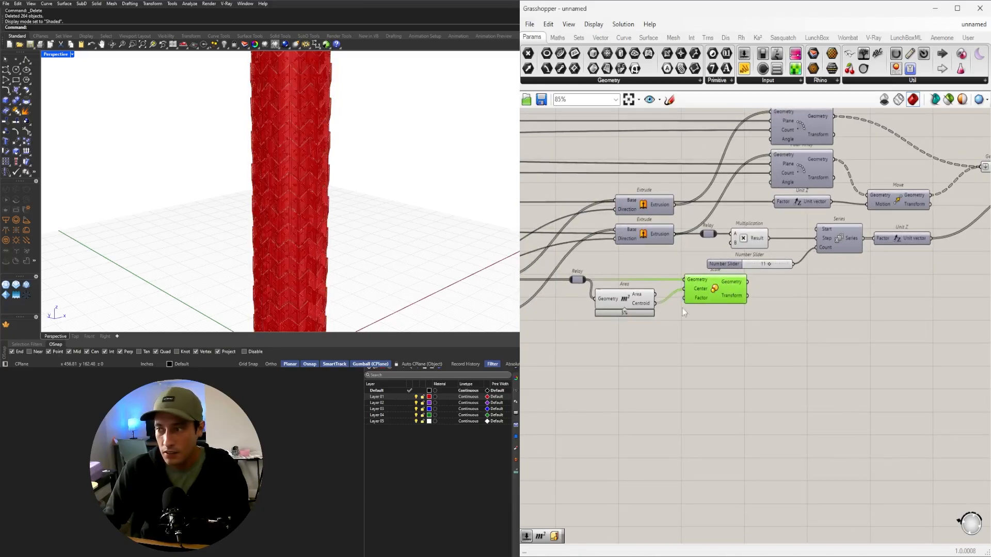
right_click_drag(638, 308, 774, 323)
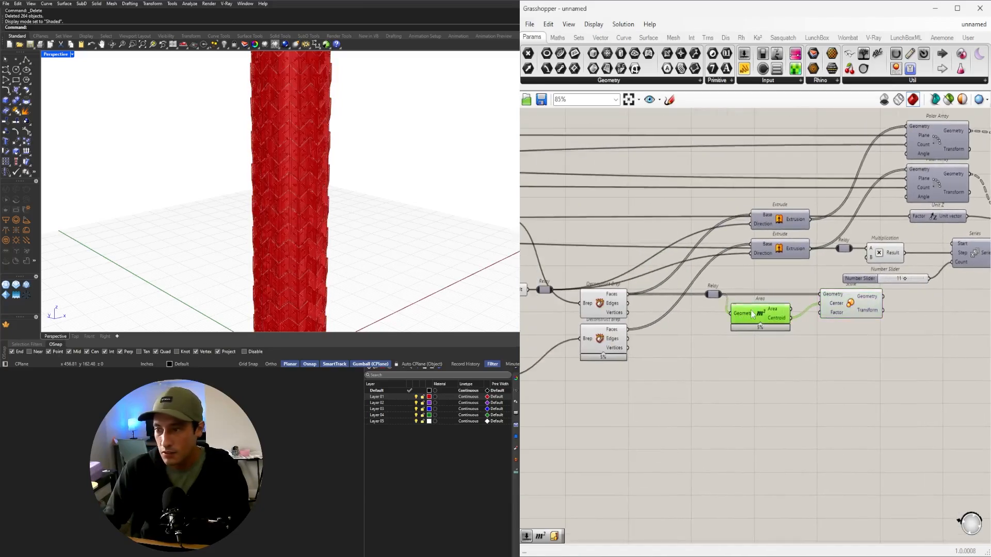
scroll(743, 317, "down", 1)
scroll(630, 307, "up", 3)
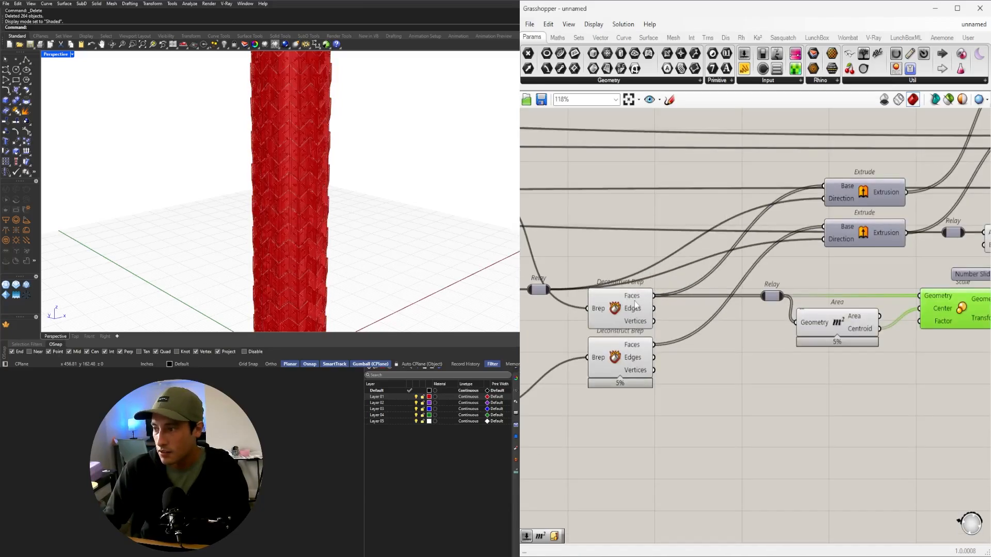
left_click(630, 307)
scroll(438, 242, "down", 5)
scroll(402, 246, "up", 5)
right_click_drag(402, 246, 258, 211)
scroll(206, 209, "up", 5)
scroll(207, 209, "up", 2)
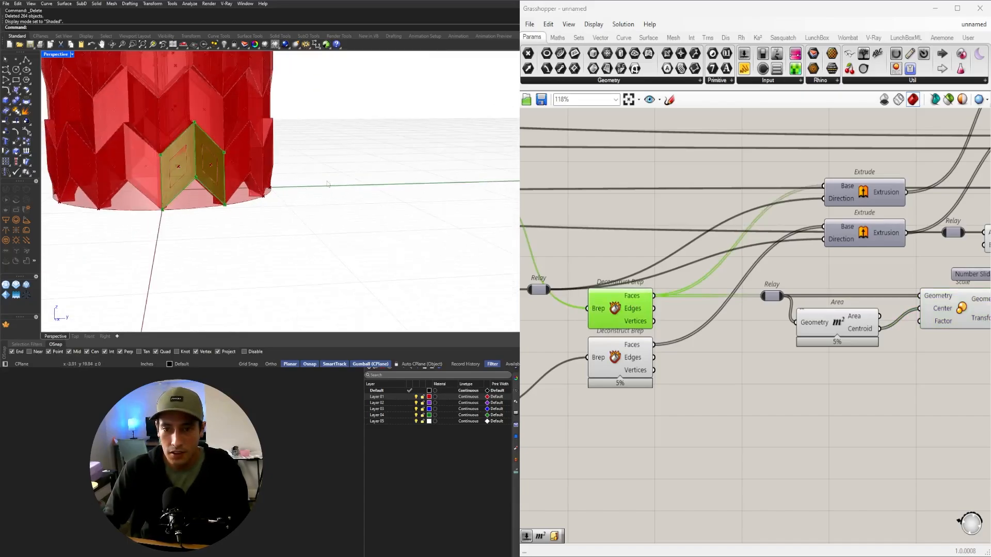
right_click_drag(609, 356, 710, 393)
scroll(844, 327, "down", 2)
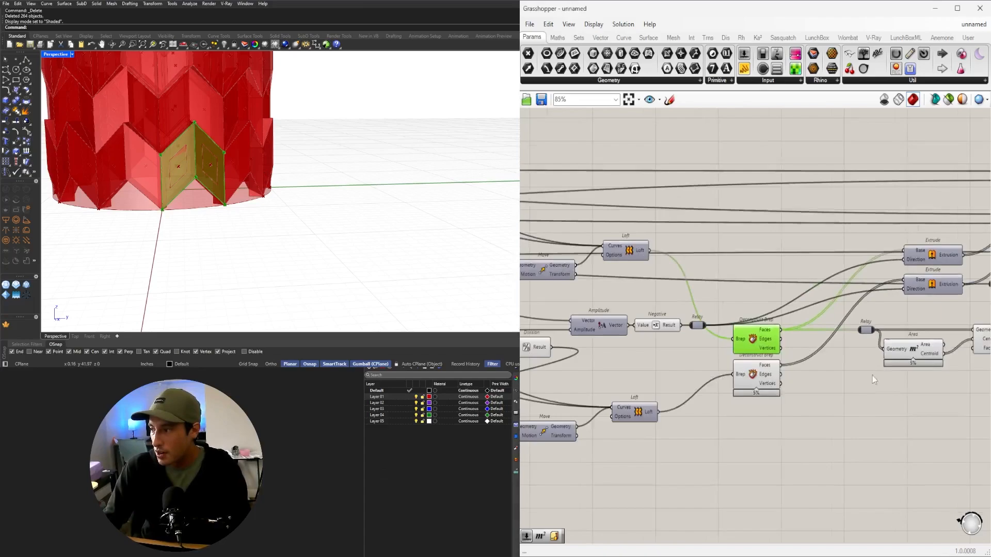
right_click_drag(873, 376, 751, 367)
right_click_drag(630, 323, 772, 332)
scroll(837, 367, "up", 3)
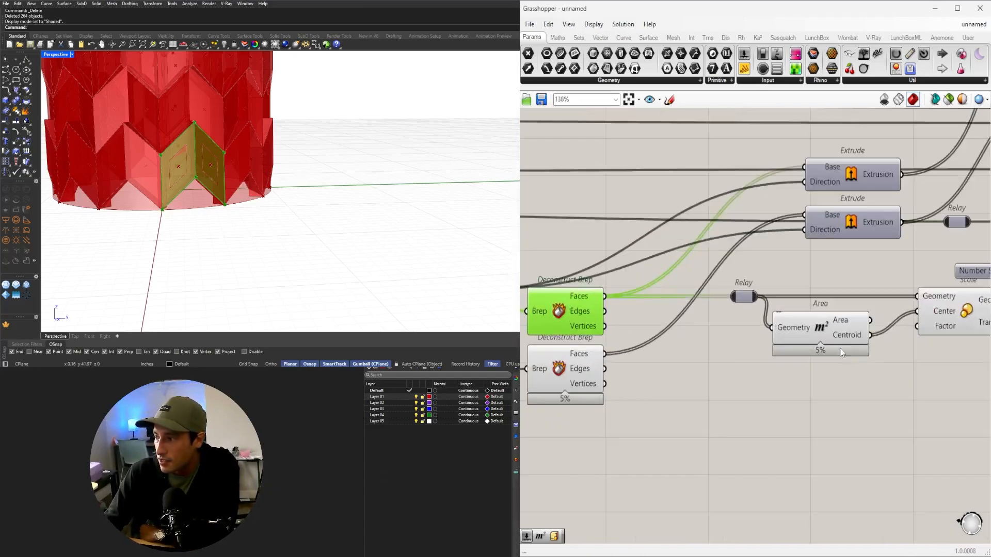
Add a number slider set to 0.88 and connect it to the Scale component's Factor input
left_click(941, 317)
right_click_drag(919, 381, 801, 369)
double_click(717, 396)
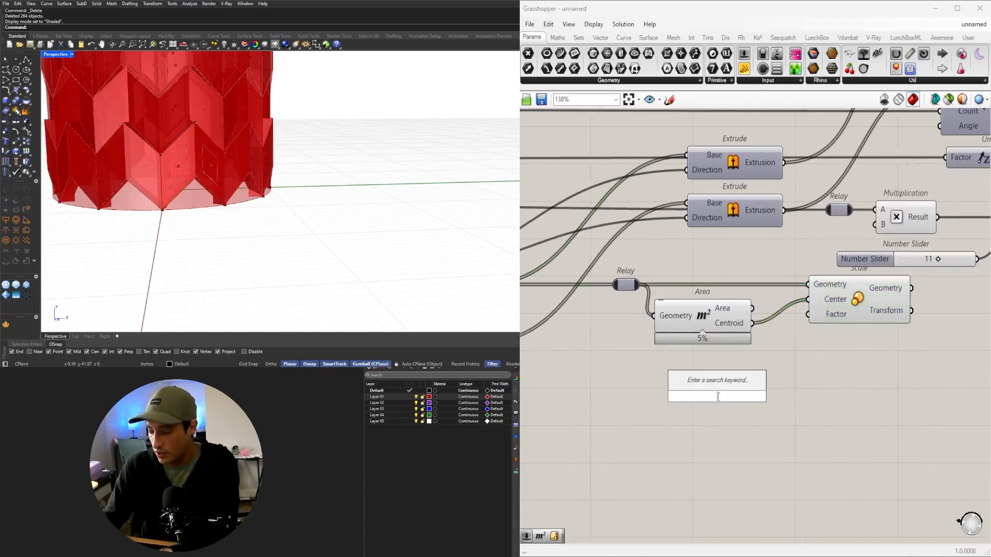
type(".88")
left_click(722, 385)
left_click_drag(733, 394, 808, 314)
left_click(847, 291)
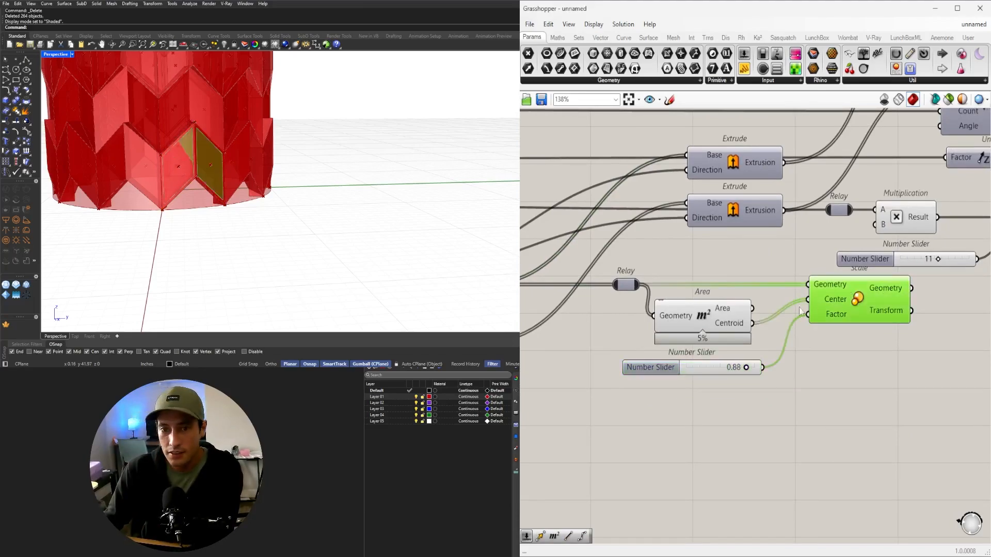
Set the scale factor slider to 0.86
right_click_drag(697, 376, 776, 370)
scroll(820, 362, "up", 4)
left_click_drag(833, 361, 829, 362)
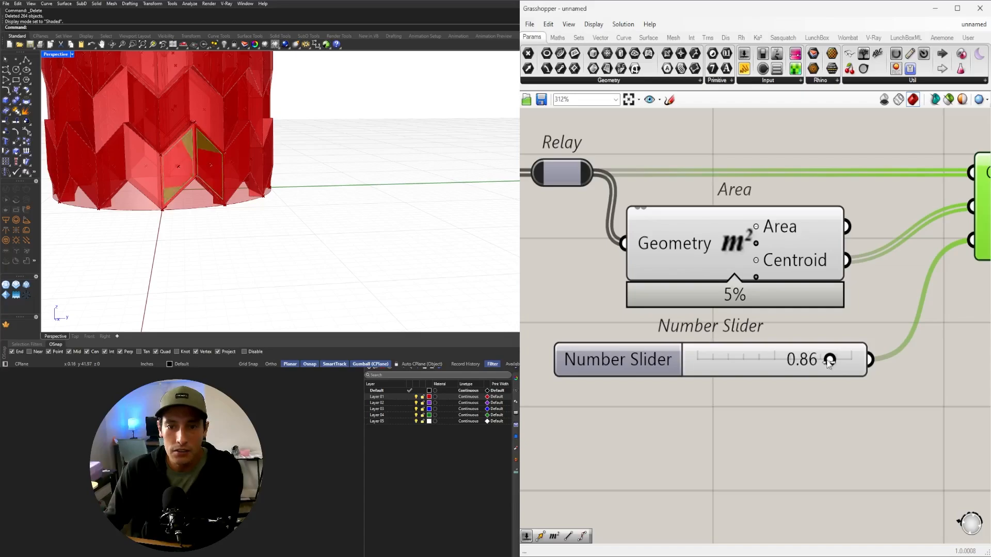
Move the Relay, Area, Scale and slider group further down, and place a copy of its Relay, Area and Scale above it
scroll(829, 362, "down", 6)
left_click_drag(890, 378, 720, 283)
left_click_drag(746, 316, 737, 371)
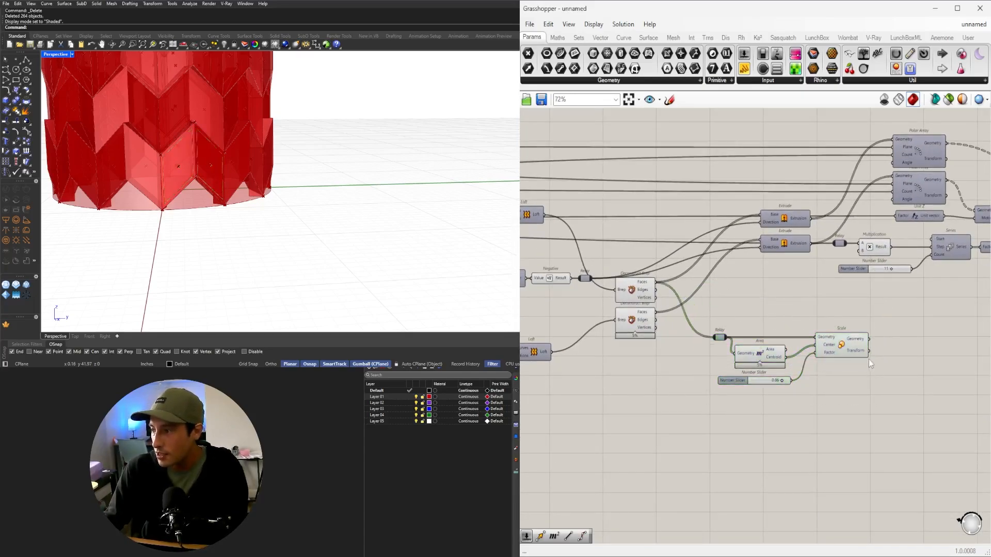
left_click_drag(869, 360, 713, 309)
left_click_drag(755, 354, 756, 314, "alt")
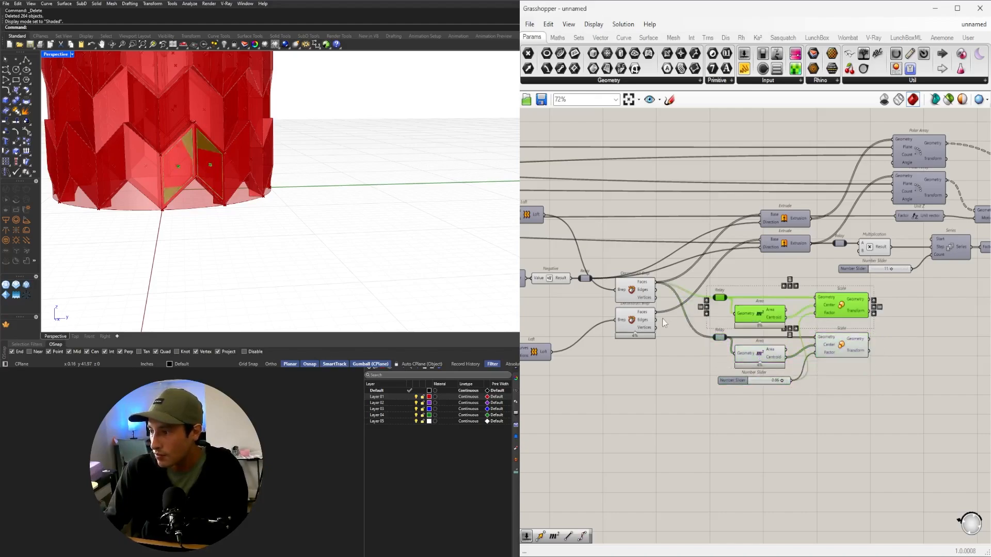
Connect the lower Deconstruct Brep's Faces output to the lower Relay, replacing its existing input
left_click_drag(656, 313, 715, 338)
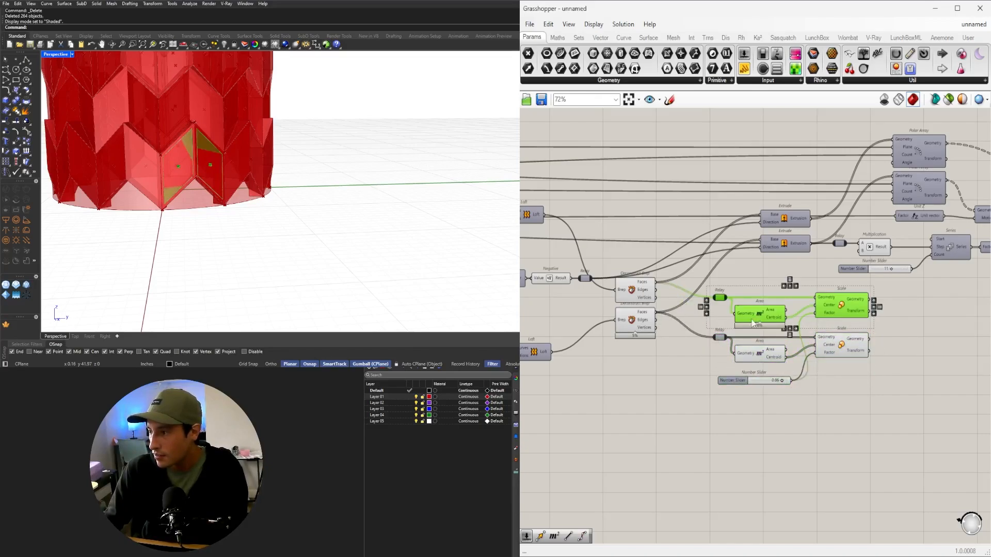
left_click(844, 339, "shift")
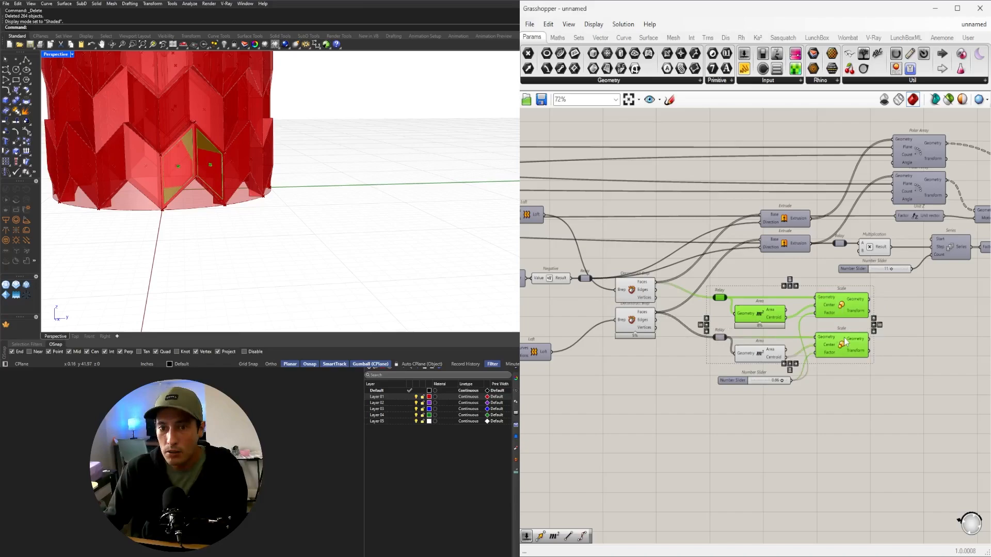
left_click(902, 380)
left_click(833, 302)
left_click(845, 343, "shift")
scroll(879, 339, "down", 8)
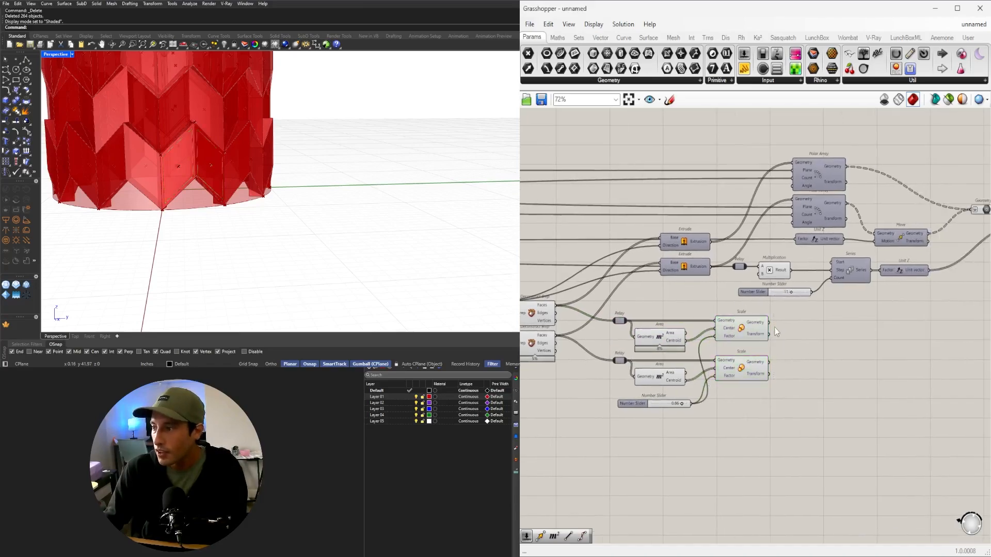
Shift the two Extrude components and everything downstream away from the Scale components to make room
left_click_drag(862, 335, 625, 231)
scroll(602, 273, "up", 5)
left_click_drag(688, 224, 583, 349)
left_click_drag(574, 317, 697, 317)
scroll(659, 363, "up", 3)
left_click(658, 364)
right_click_drag(659, 364, 792, 338)
scroll(792, 339, "up", 2)
scroll(822, 311, "down", 3)
scroll(823, 312, "up", 2)
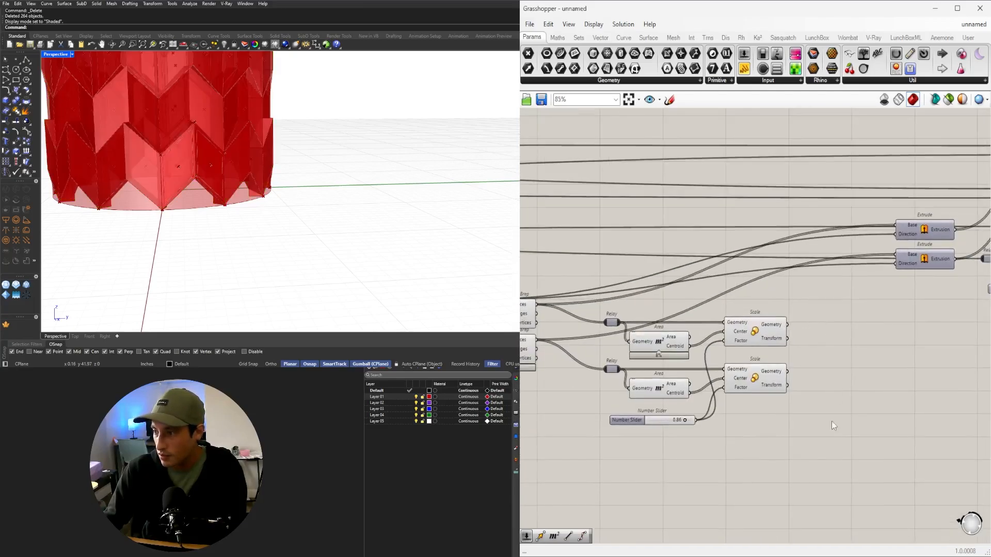
Connect the upper and lower Scale Geometry outputs to the Base inputs of the upper and lower Extrude components, replacing the existing wires
left_click_drag(782, 324, 896, 225)
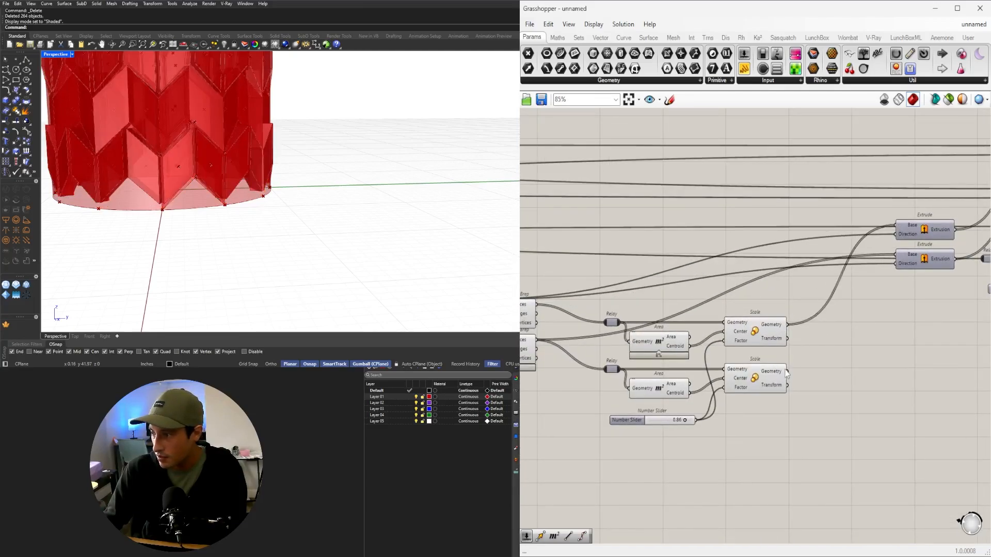
left_click_drag(787, 372, 896, 255)
scroll(889, 361, "down", 5)
right_click_drag(889, 361, 667, 389)
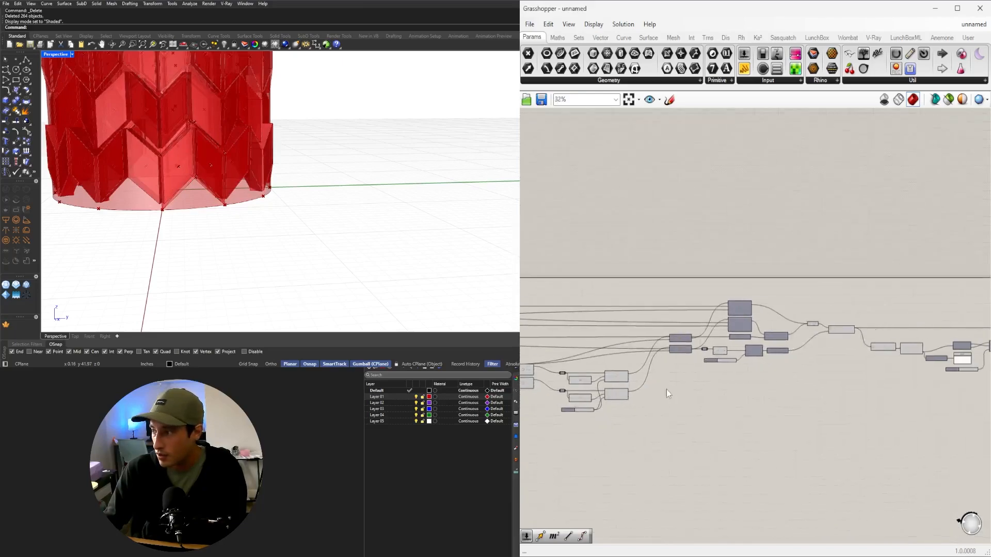
right_click_drag(872, 387, 653, 375)
left_click_drag(877, 377, 846, 313)
scroll(370, 188, "down", 2)
right_click_drag(370, 188, 248, 157)
scroll(252, 144, "up", 3)
scroll(274, 154, "down", 3)
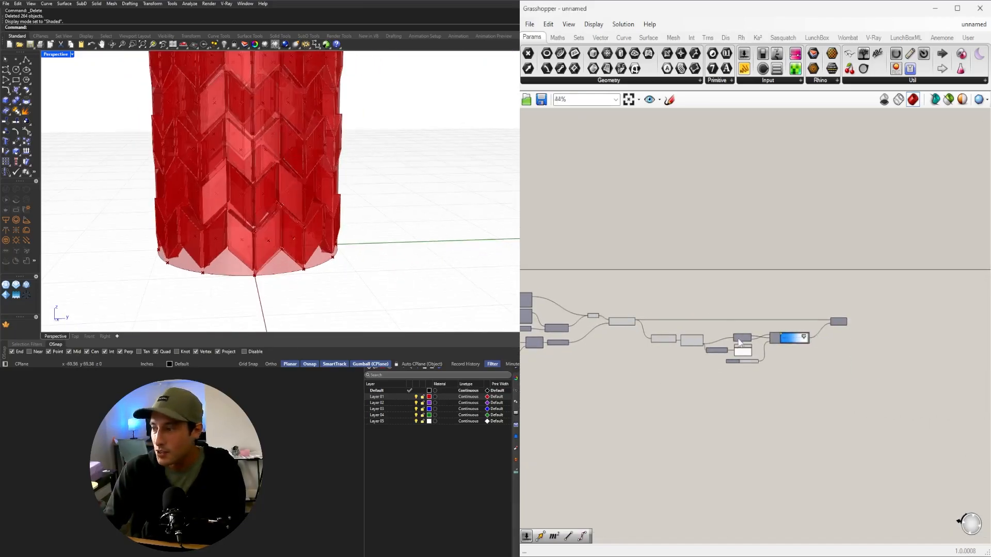
Align the Deconstruct Domain component above the Bounds component in the gradient section
scroll(744, 334, "up", 5)
left_click_drag(838, 373, 722, 298)
left_click_drag(715, 341, 692, 314)
left_click(723, 358)
right_click_drag(806, 367, 590, 331)
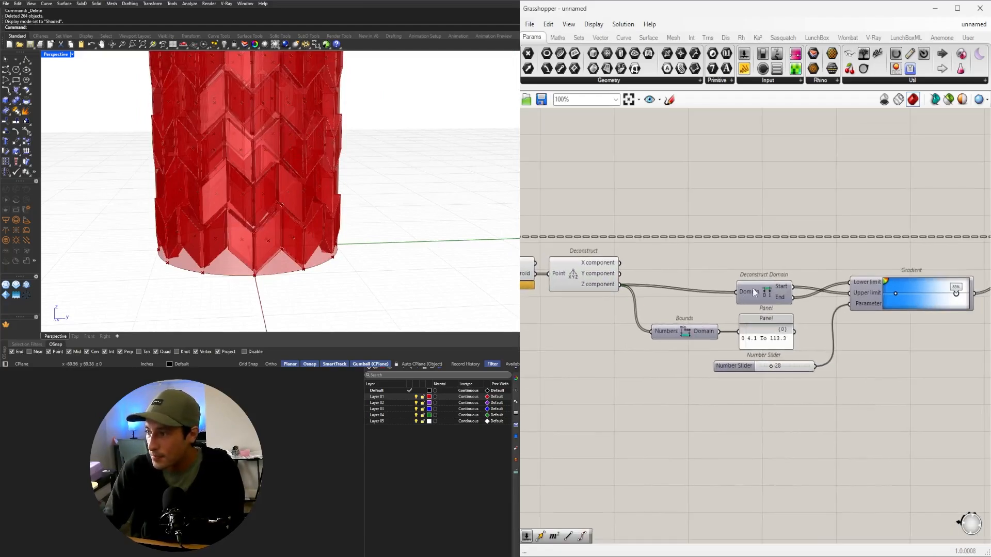
left_click_drag(752, 288, 673, 276)
left_click(726, 239)
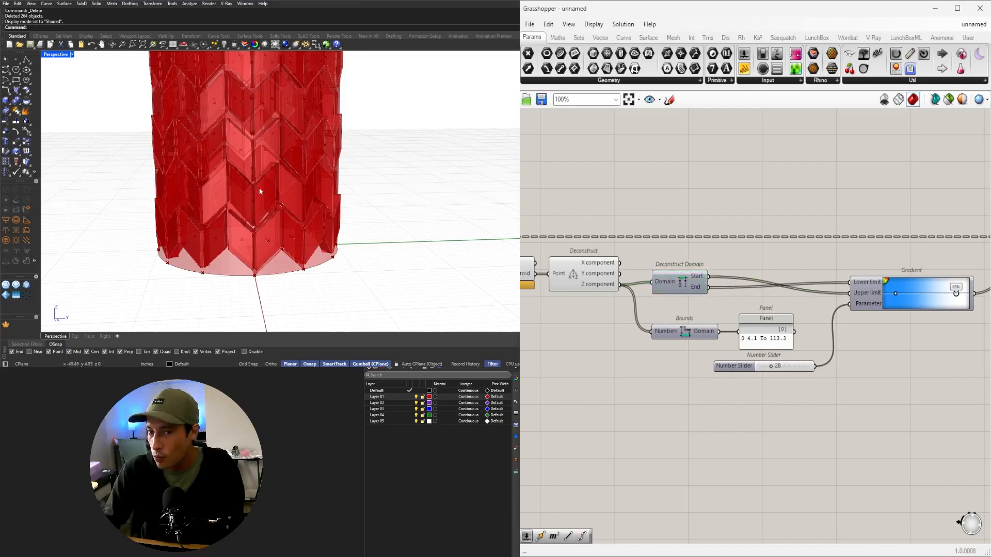
Review the gradient section's Deconstruct Domain wiring and compare the column with the Decorative Columns.jpg reference image
scroll(668, 315, "up", 3)
left_click(708, 321)
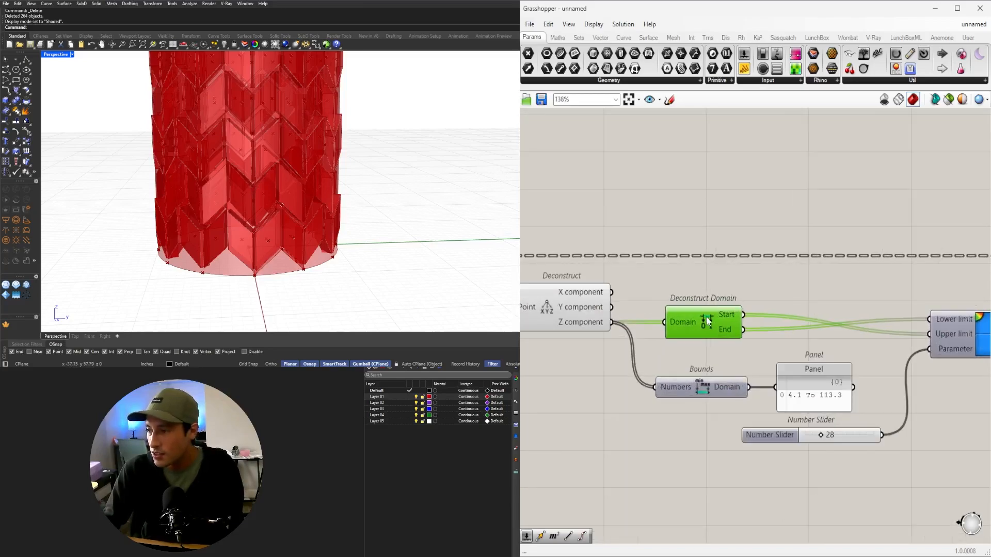
scroll(784, 417, "down", 3)
left_click_drag(721, 398, 843, 494)
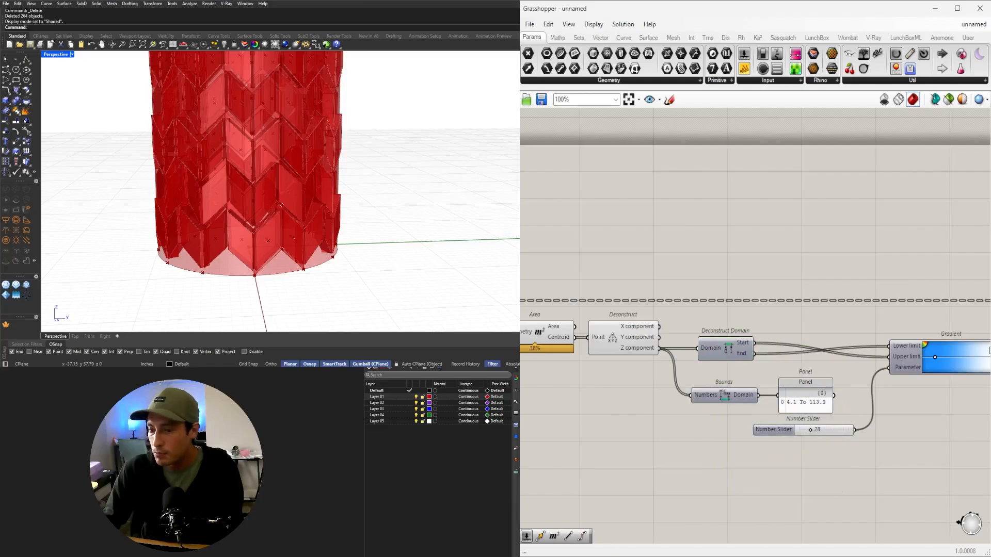
left_click(400, 338)
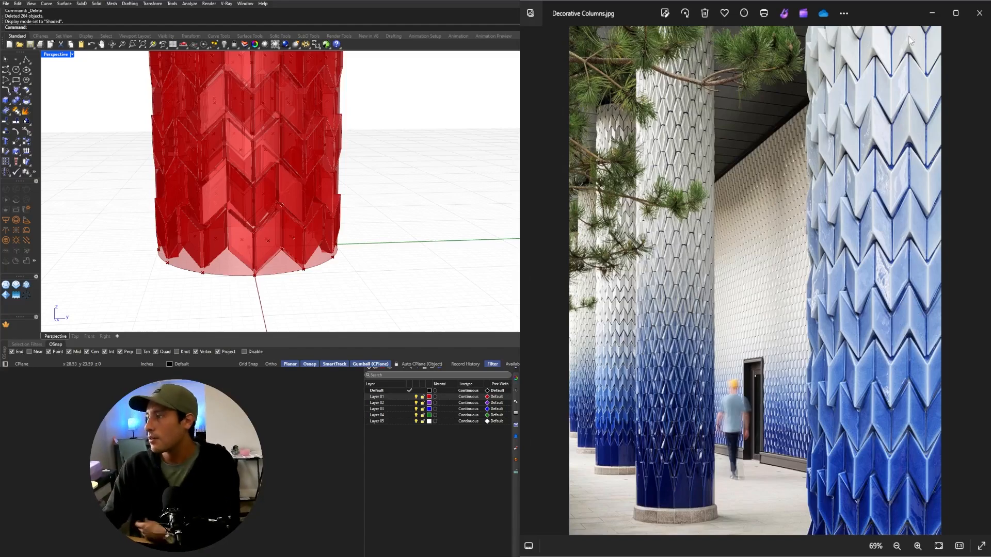
left_click(933, 13)
Turn the viewport preview of the Custom Preview component at the end of the definition back on
scroll(797, 292, "down", 3)
right_click_drag(797, 292, 615, 301)
scroll(733, 290, "up", 3)
left_click(821, 317)
middle_click(818, 232)
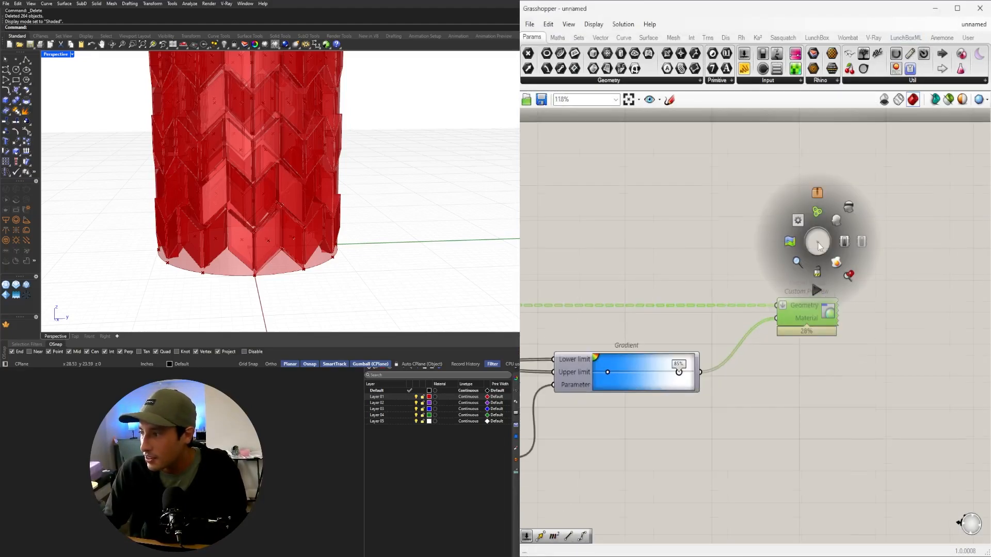
left_click(837, 219)
Turn off the viewport preview of the components upstream of the Custom Preview, leaving the gradient-coloured panels displayed
scroll(852, 350, "down", 4)
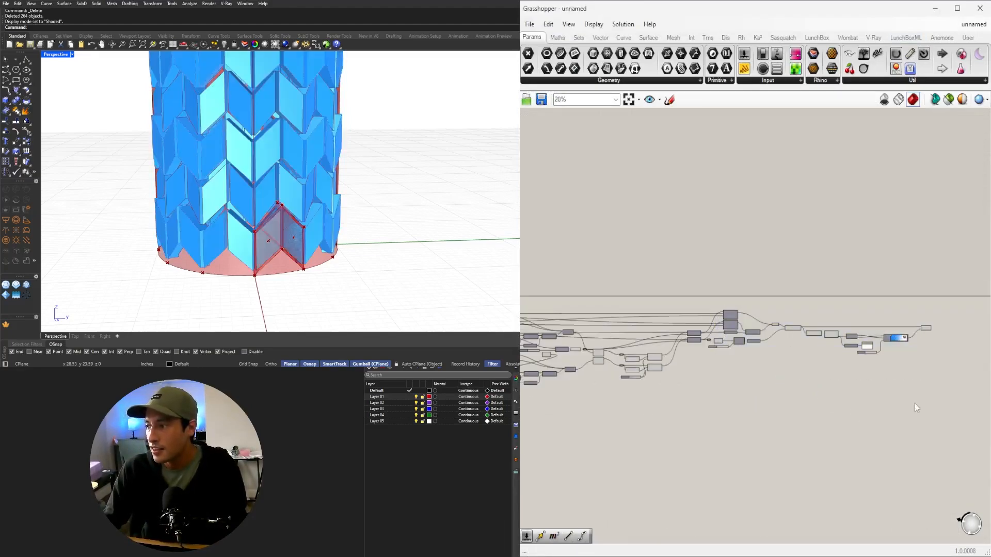
left_click_drag(914, 404, 642, 295)
middle_click(649, 289)
left_click(677, 256)
left_click(709, 236)
scroll(333, 196, "down", 5)
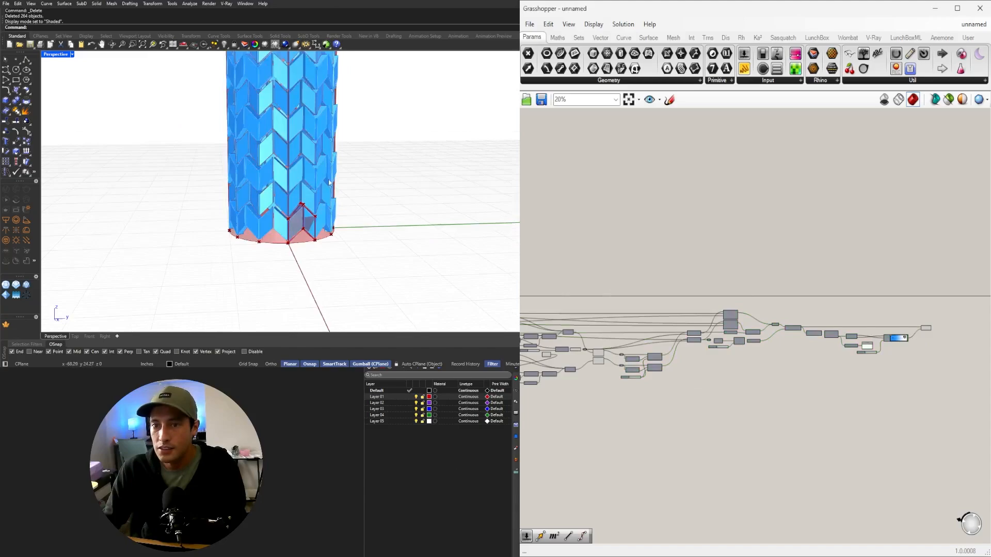
right_click_drag(341, 190, 372, 250, "shift")
scroll(851, 372, "down", 3)
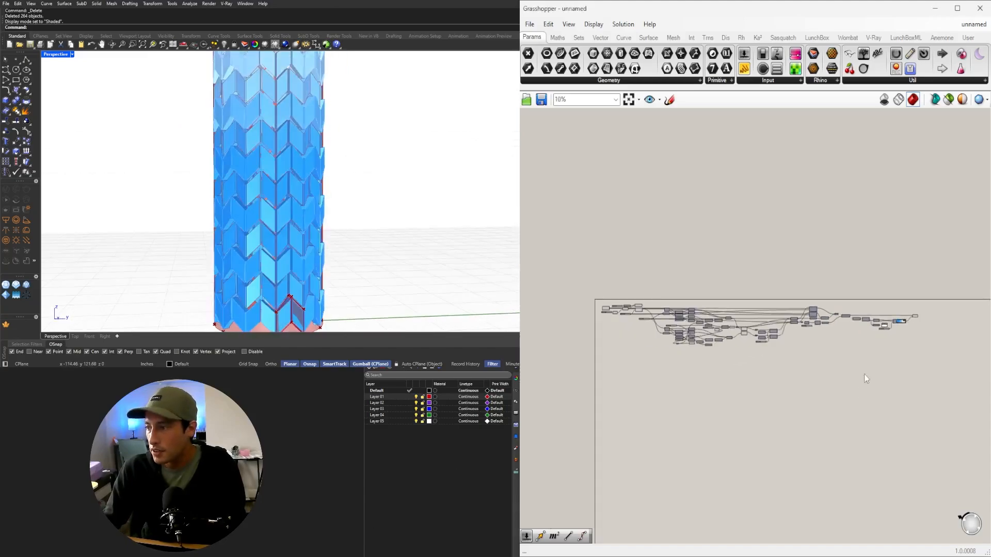
left_click_drag(853, 389, 645, 288)
middle_click(664, 281)
left_click(694, 247)
left_click(751, 258)
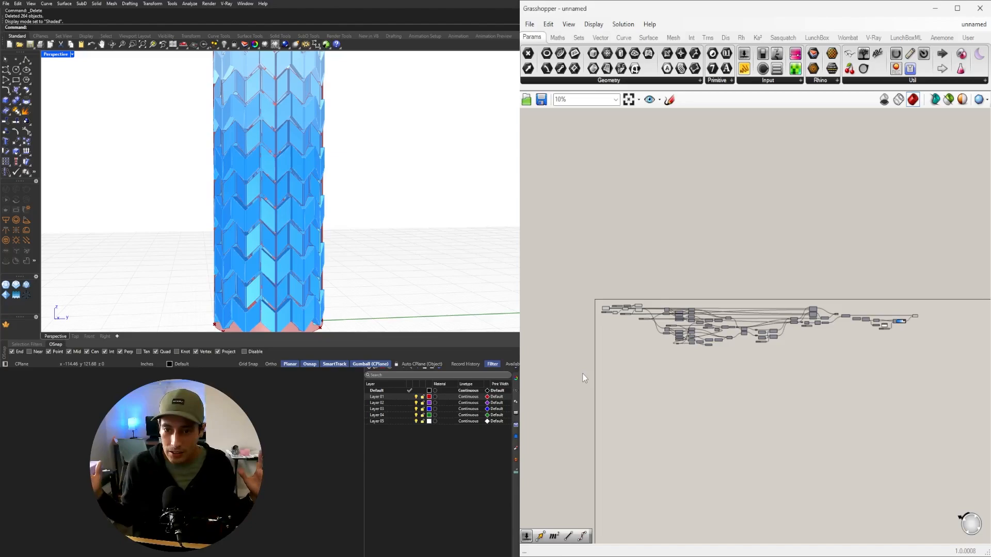
Try scale factors of 1.00 and 0.99 on the slider feeding both Scale components
scroll(728, 381, "up", 15)
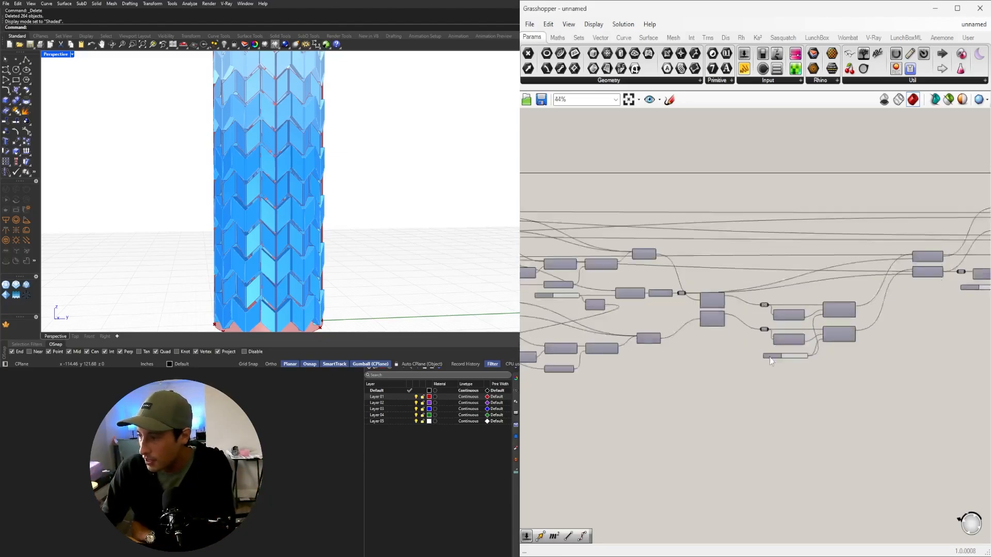
left_click_drag(770, 339, 844, 344)
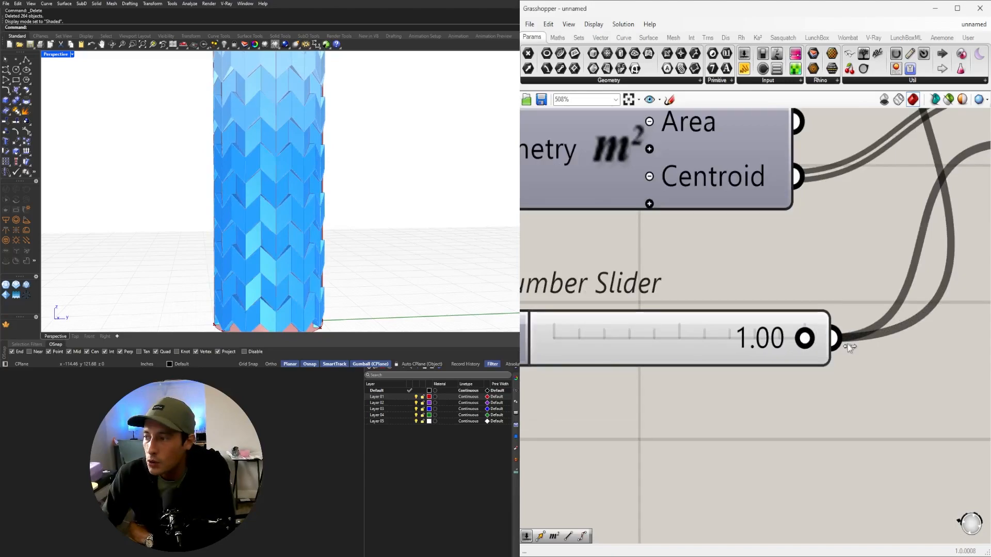
left_click_drag(805, 341, 803, 344)
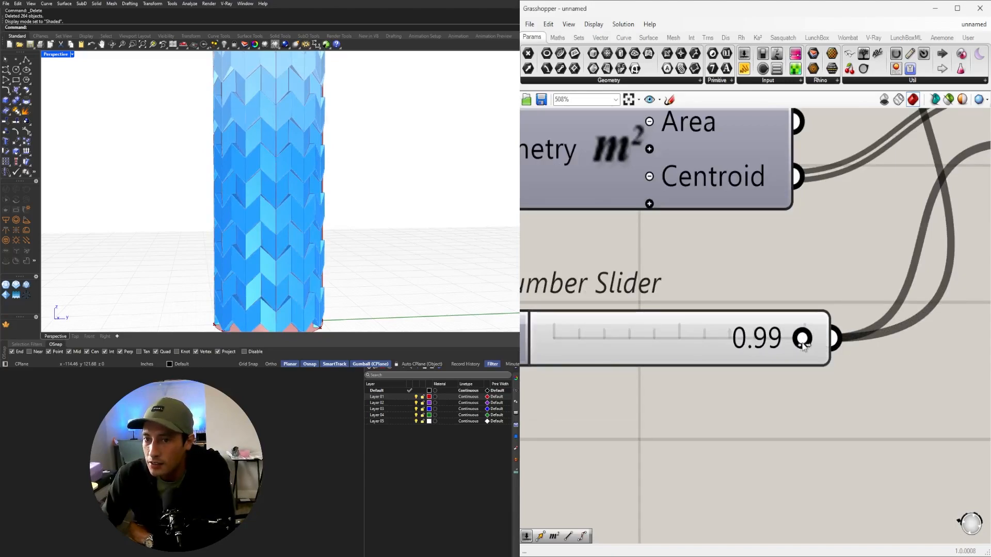
Set the scale factor slider to 0.90 and check the panel gaps on the column
double_click(784, 342)
type("0.9")
key("Return")
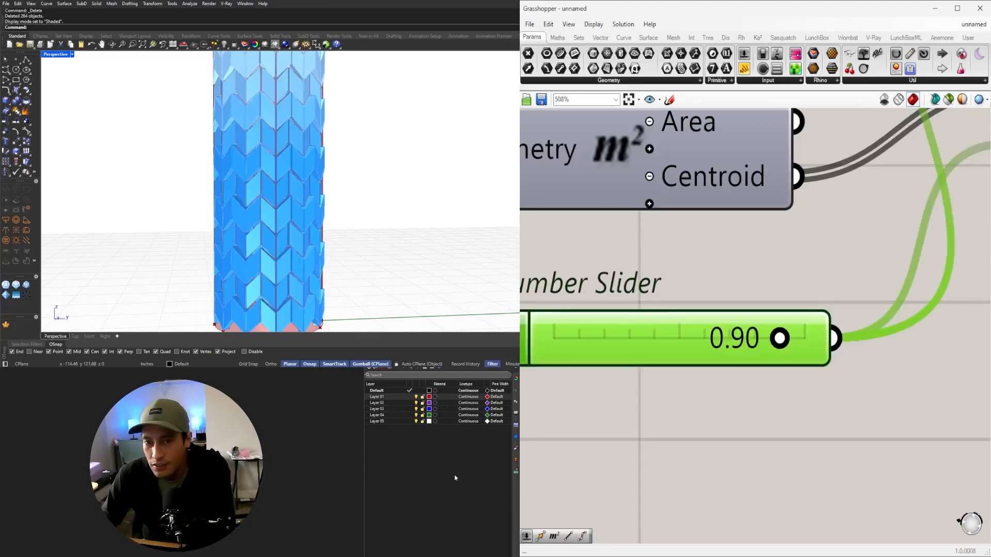
scroll(275, 169, "up", 2)
scroll(270, 165, "up", 2)
scroll(269, 165, "down", 6)
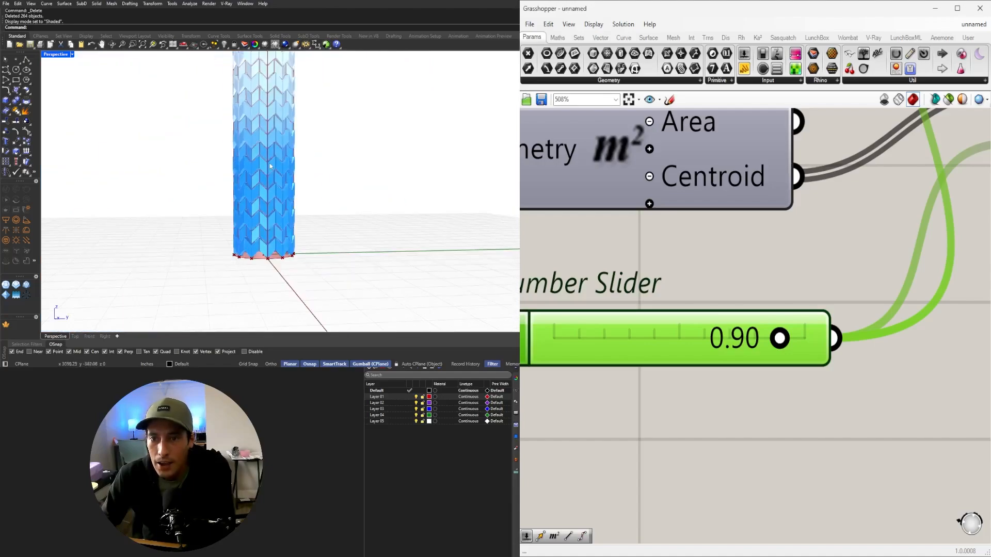
Bake the geometry of the Custom Preview component at the end of the definition into Rhino
scroll(732, 248, "down", 3)
scroll(731, 248, "down", 5)
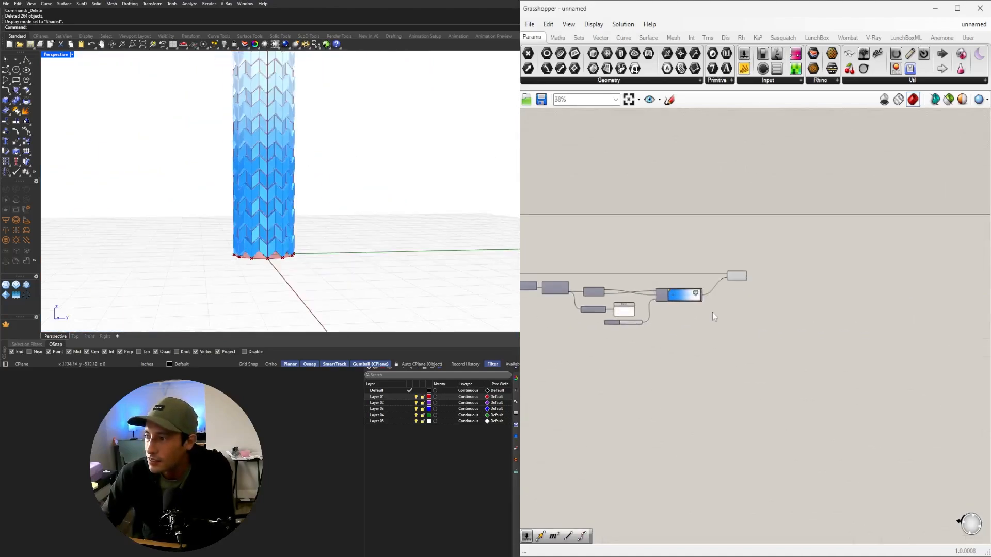
left_click_drag(795, 302, 752, 222)
middle_click(759, 219)
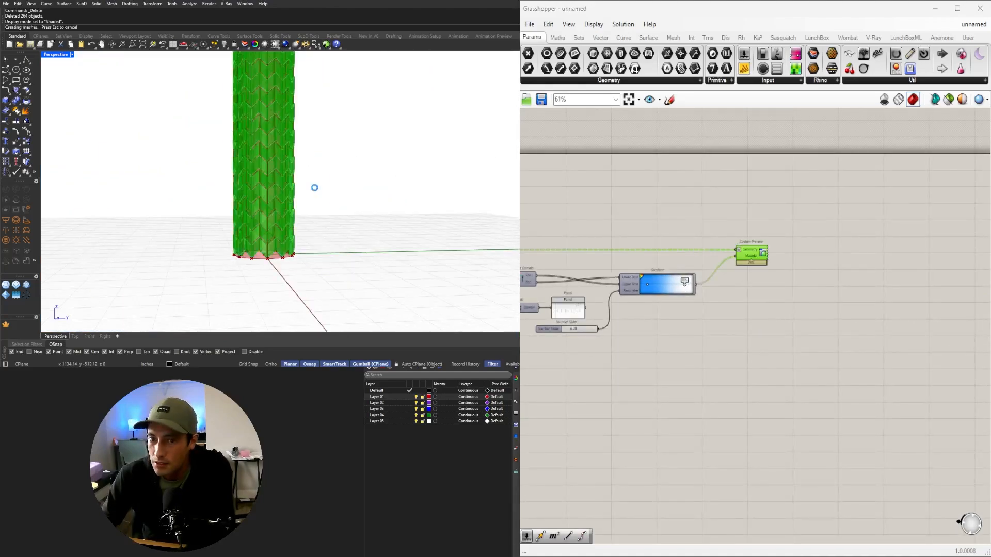
Move all the baked panel extrusions sideways, clear of the Grasshopper preview, and inspect the copied column
scroll(337, 226, "down", 4)
key("ctrl+a")
right_click_drag(336, 225, 210, 221)
left_click_drag(197, 219, 338, 210)
left_click(332, 193)
scroll(320, 223, "up", 12)
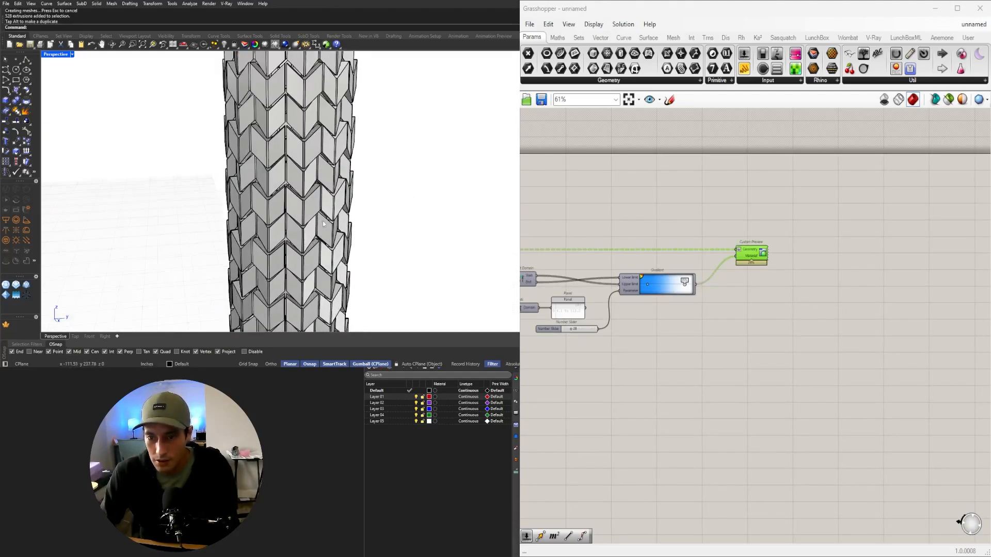
scroll(313, 240, "down", 10)
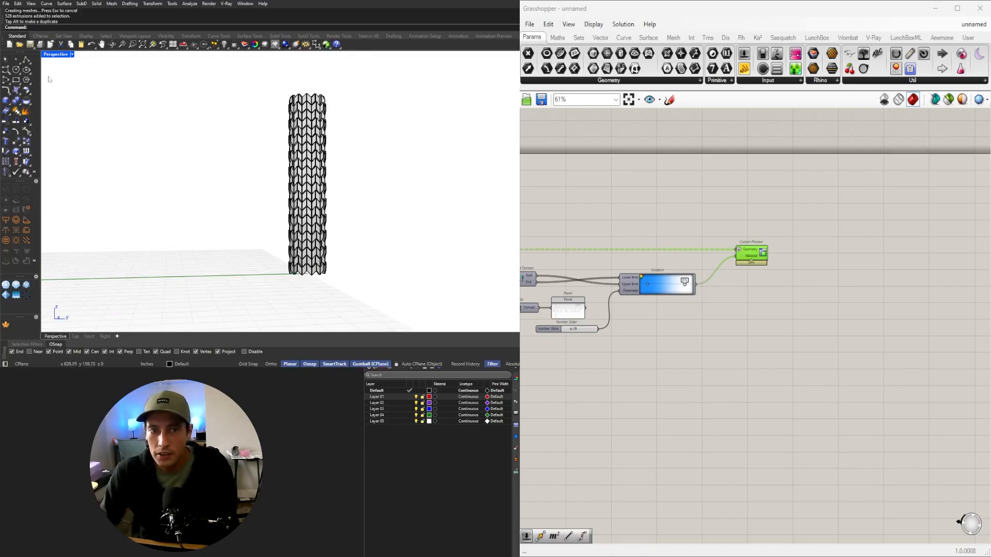
Switch the perspective viewport to Rendered display and inspect the baked column's gradient materials from above and from the side
left_click(57, 55)
left_click(119, 97)
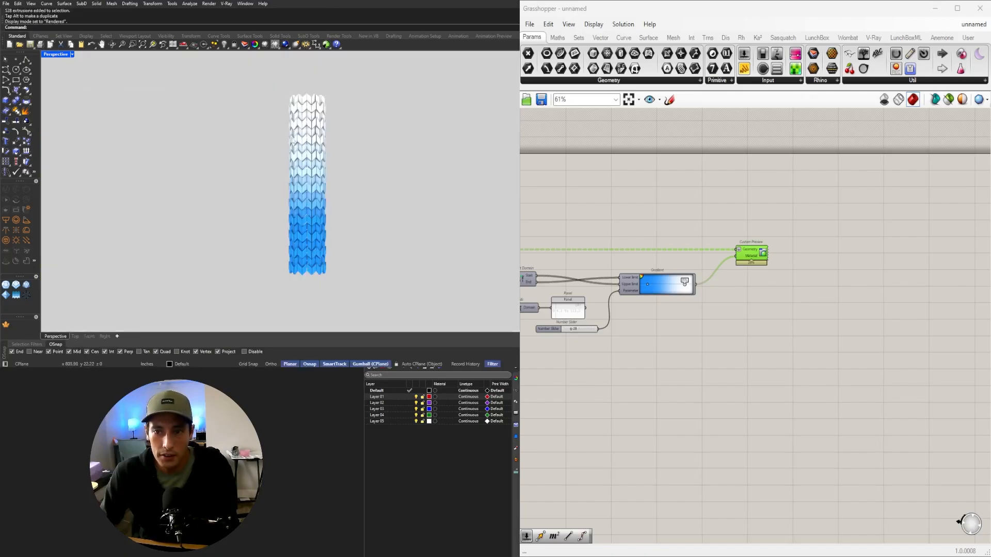
scroll(312, 183, "up", 5)
scroll(312, 184, "down", 8)
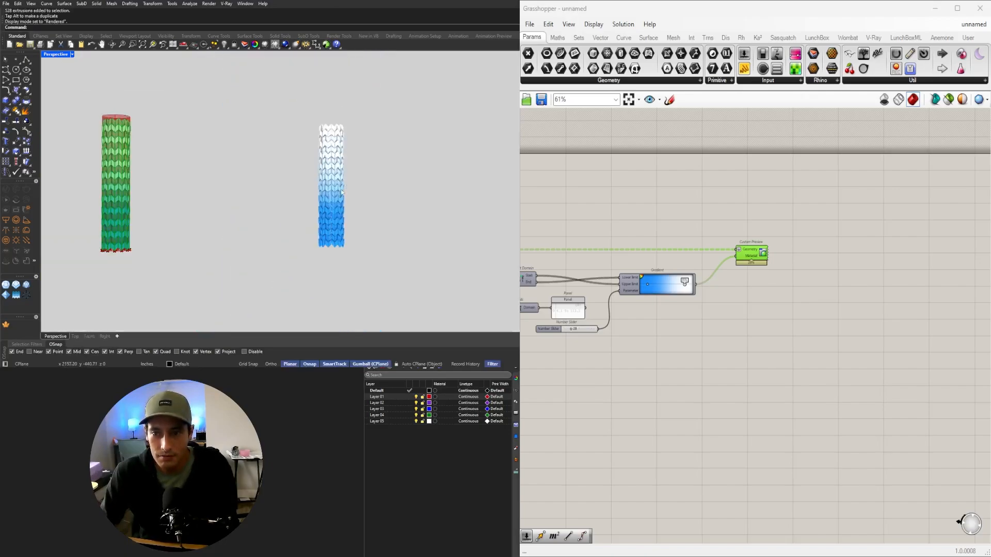
scroll(368, 139, "up", 2)
scroll(368, 140, "up", 3)
right_click_drag(367, 143, 317, 245, "shift")
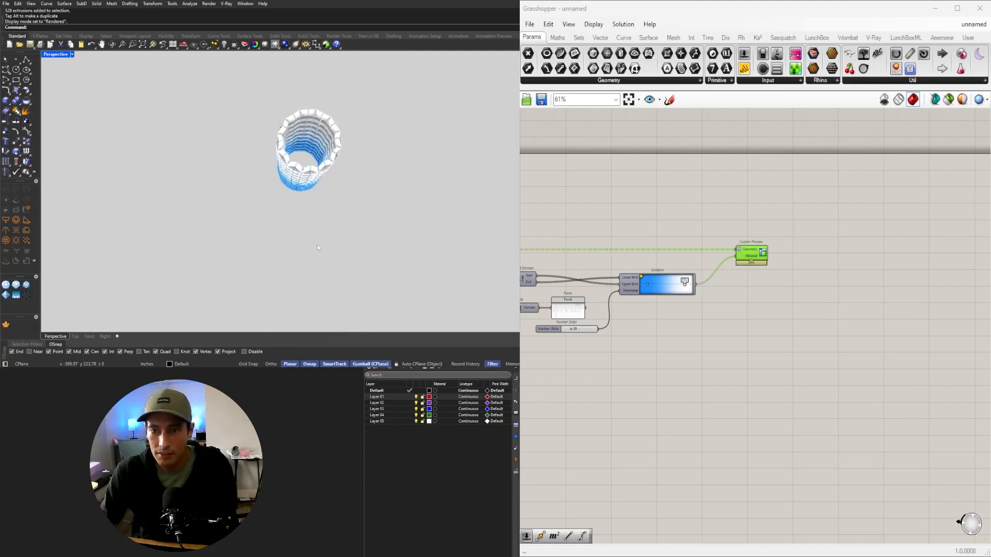
scroll(309, 170, "up", 8)
scroll(309, 170, "down", 6)
right_click_drag(308, 169, 321, 116)
mouse_move(326, 219)
right_mouse_down("shift")
mouse_move(325, 148)
mouse_move(311, 209)
mouse_move(339, 230)
right_mouse_up("shift")
scroll(339, 230, "down", 8)
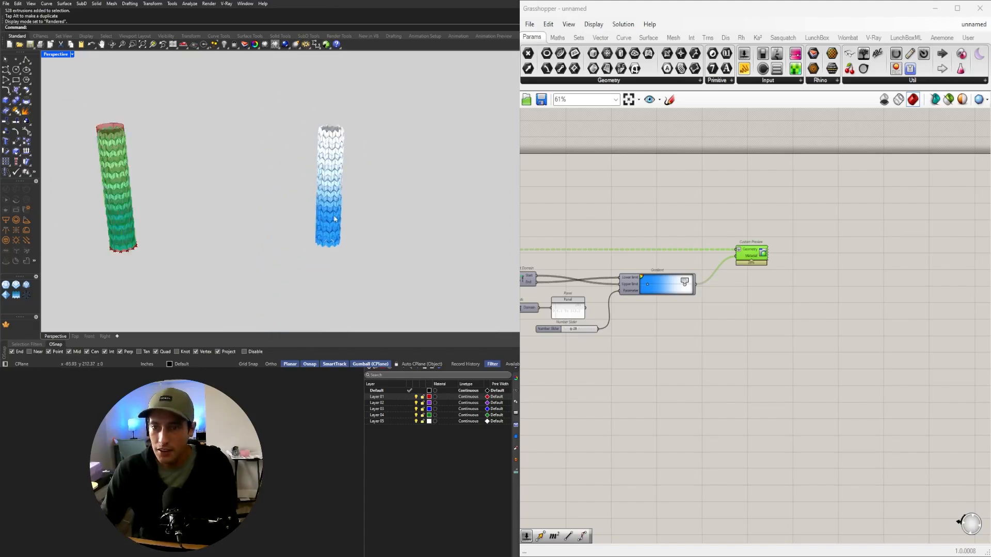
scroll(327, 205, "up", 3)
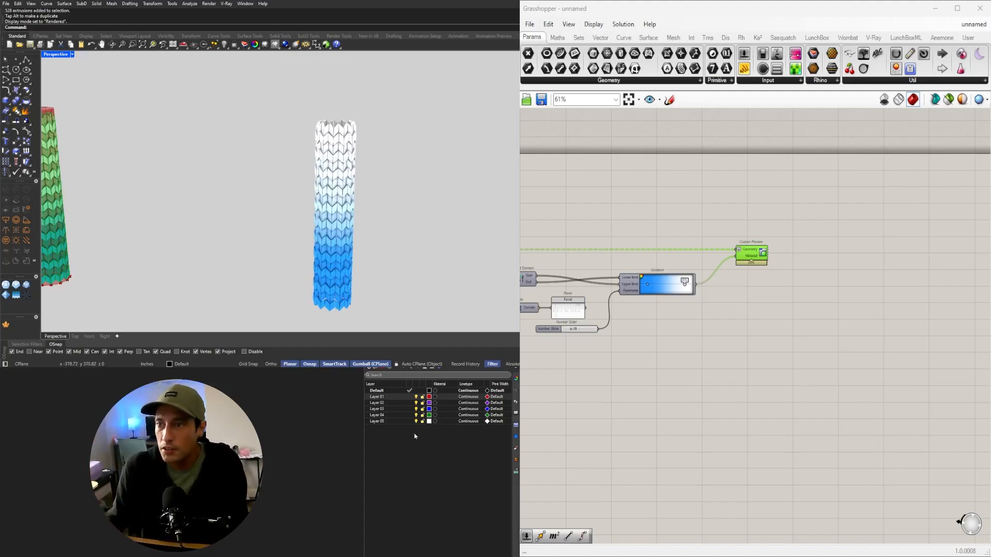
Show the Materials list and purge the unused layers and materials from the Rhino document
left_click(516, 449)
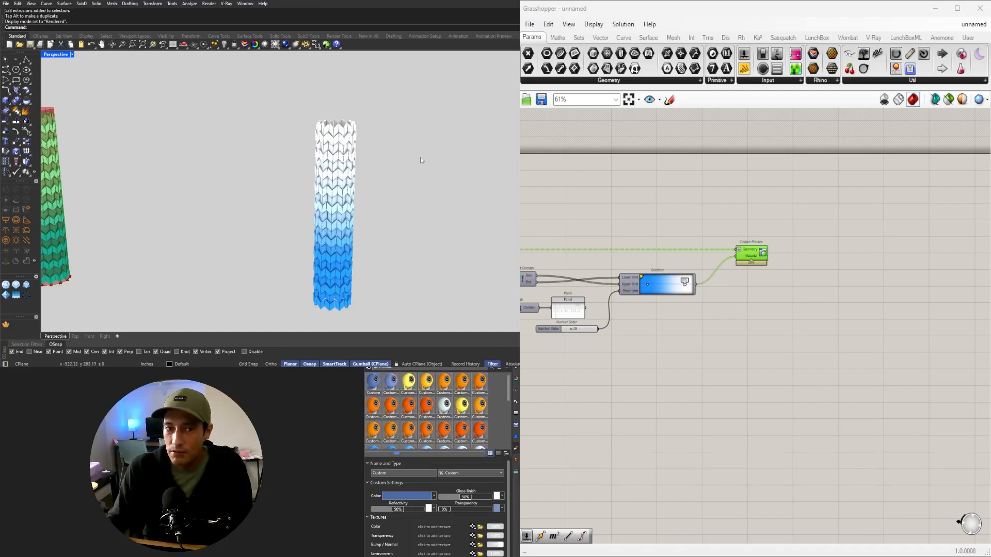
type("Purge")
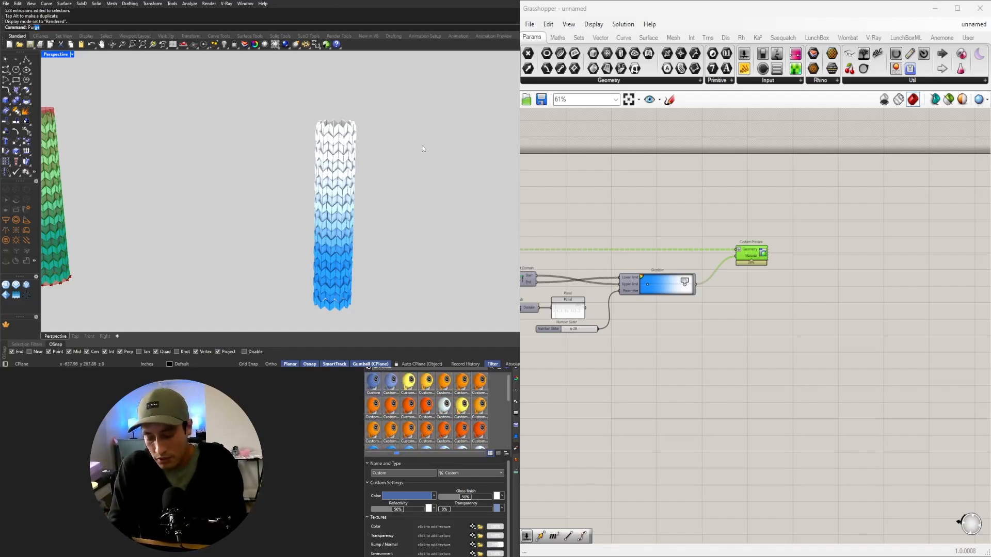
key("Return")
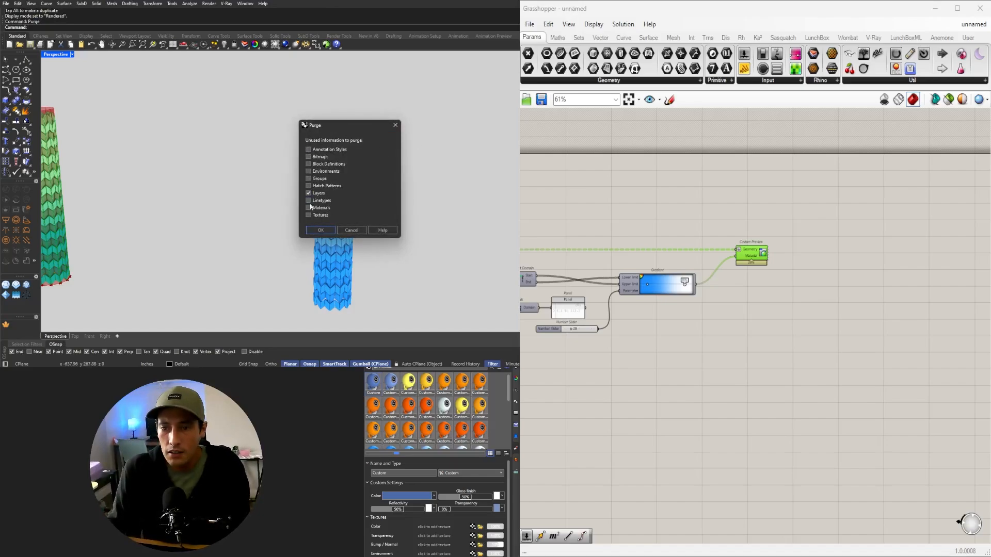
left_click(320, 231)
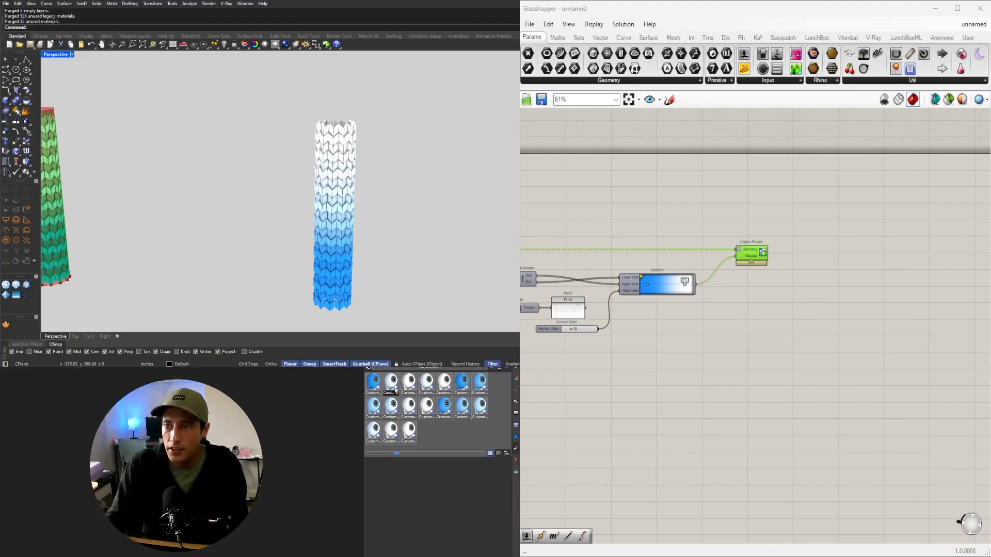
Try a near-black colour on the blue custom material used by the lowest panels of the baked column
left_click(373, 383)
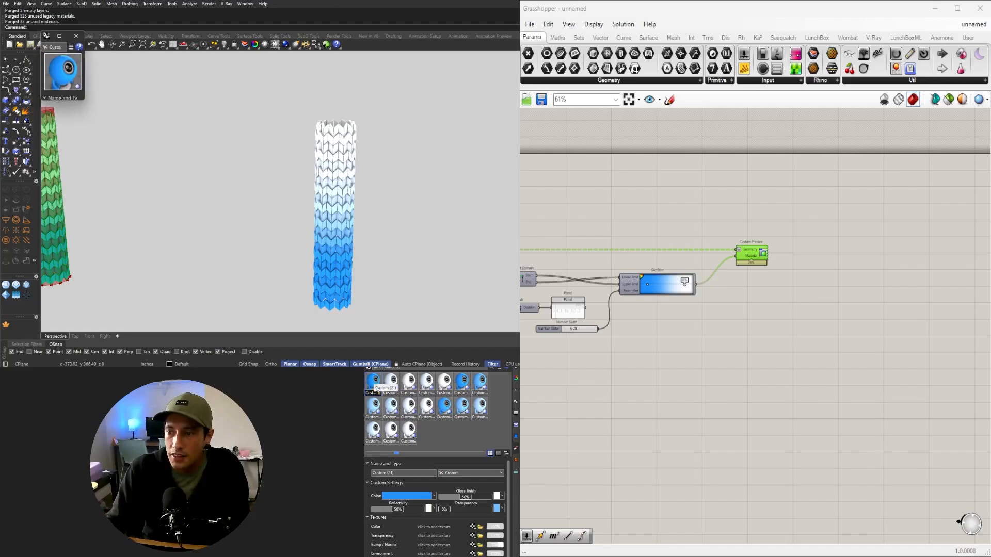
left_click(424, 496)
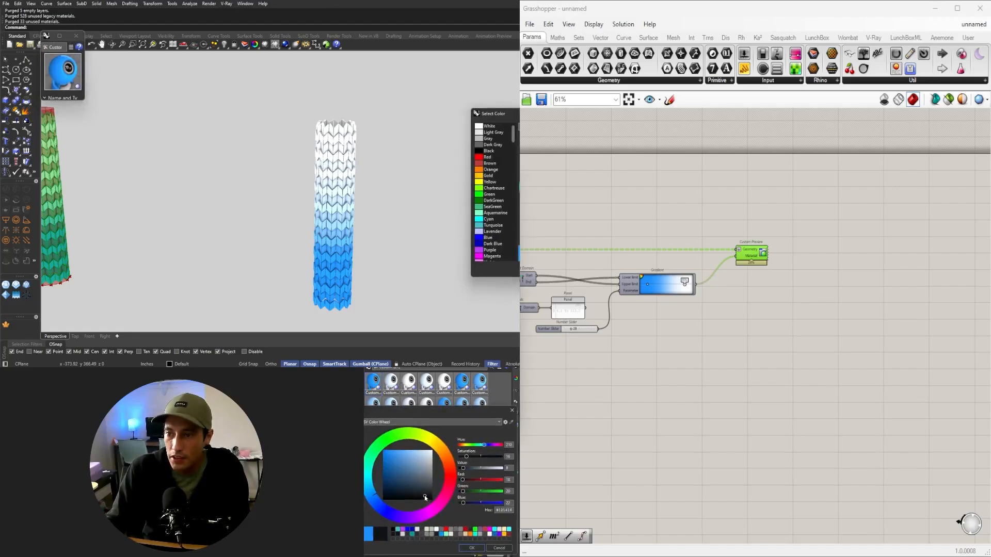
left_click(425, 496)
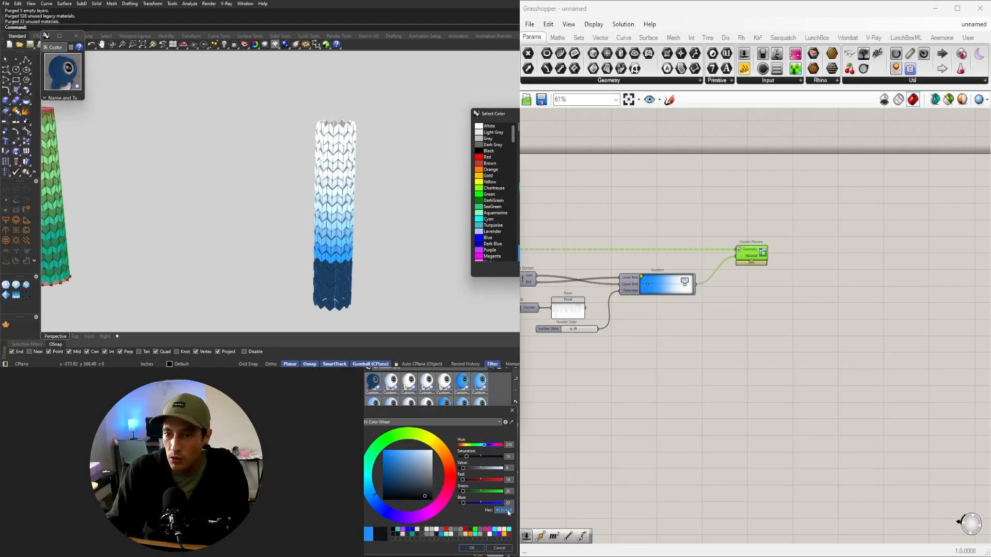
left_click(512, 409)
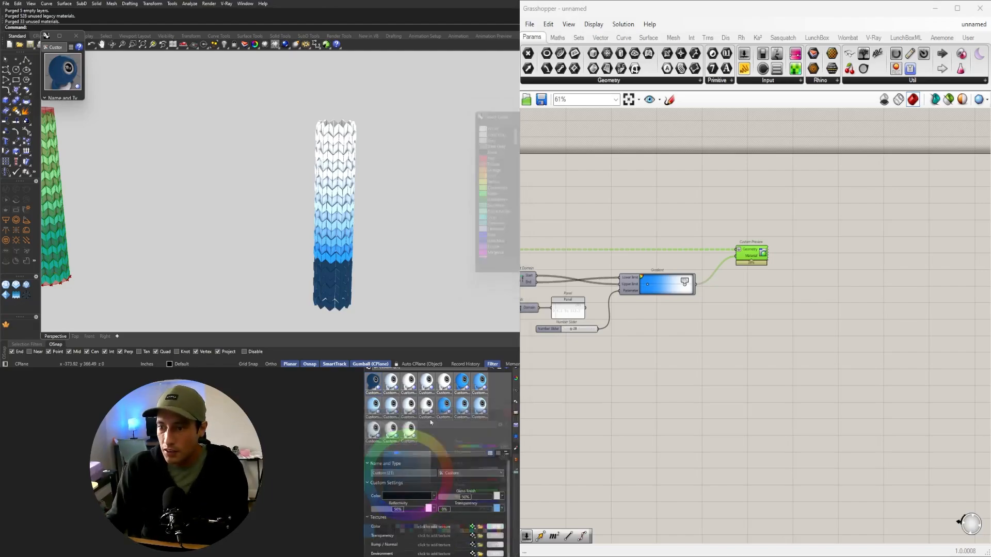
Delete the baked copy of the column from the Rhino viewport
scroll(431, 197, "down", 3)
scroll(392, 251, "up", 5)
right_click_drag(387, 253, 418, 224)
scroll(386, 218, "down", 8)
scroll(382, 214, "up", 4)
left_click(674, 324)
left_click_drag(751, 253, 742, 253)
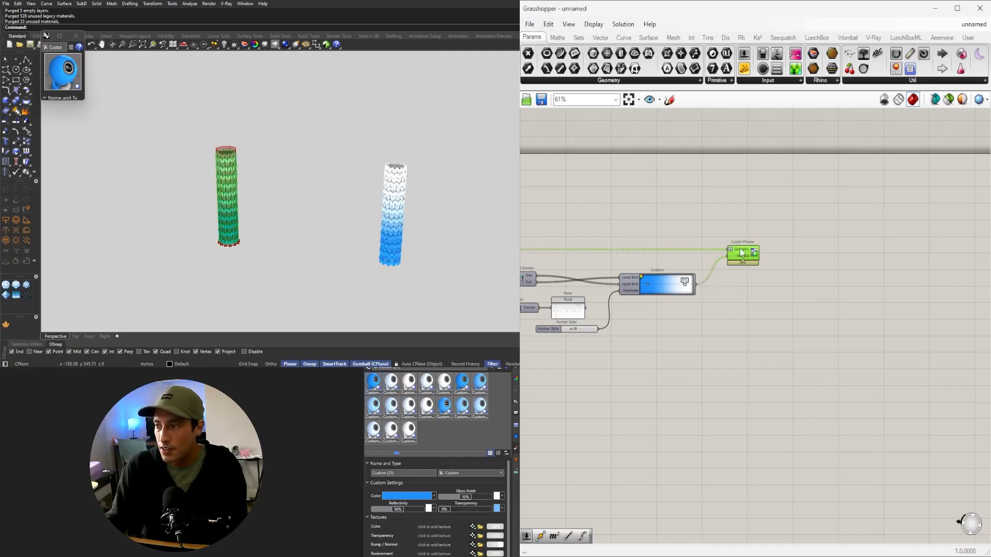
left_click(712, 226)
left_click_drag(190, 116, 459, 299)
key("Delete")
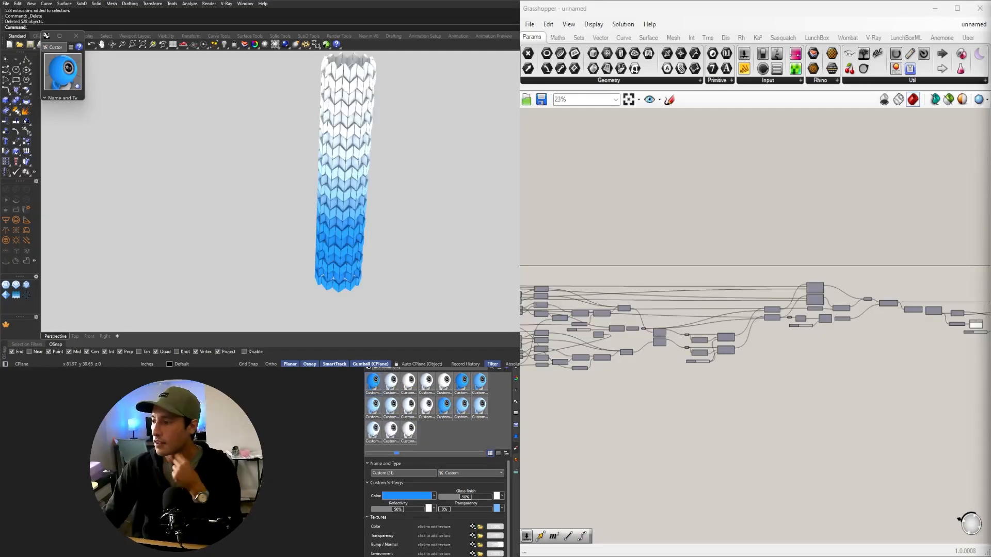
Review the whole Grasshopper definition from the gradient colouring back to the input sliders, along with the rendered column
scroll(761, 400, "down", 2)
right_click_drag(858, 382, 805, 370)
scroll(844, 323, "up", 3)
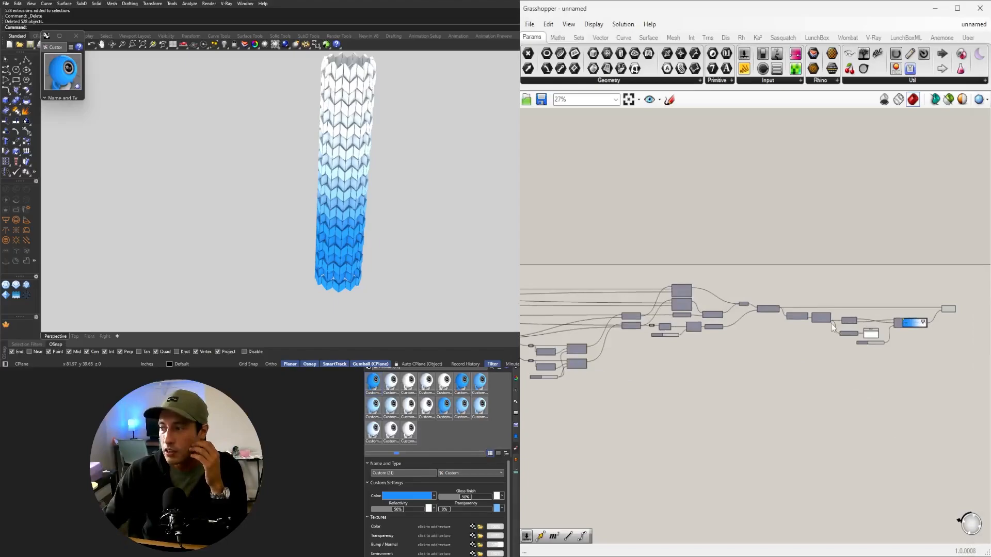
scroll(604, 357, "down", 3)
right_click_drag(543, 378, 867, 363)
scroll(653, 306, "up", 3)
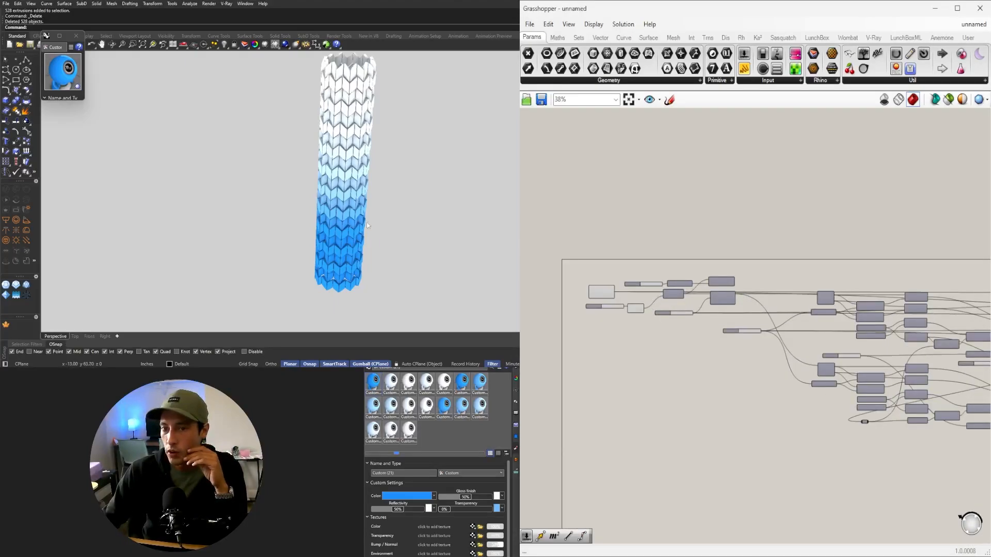
right_click_drag(367, 225, 382, 193)
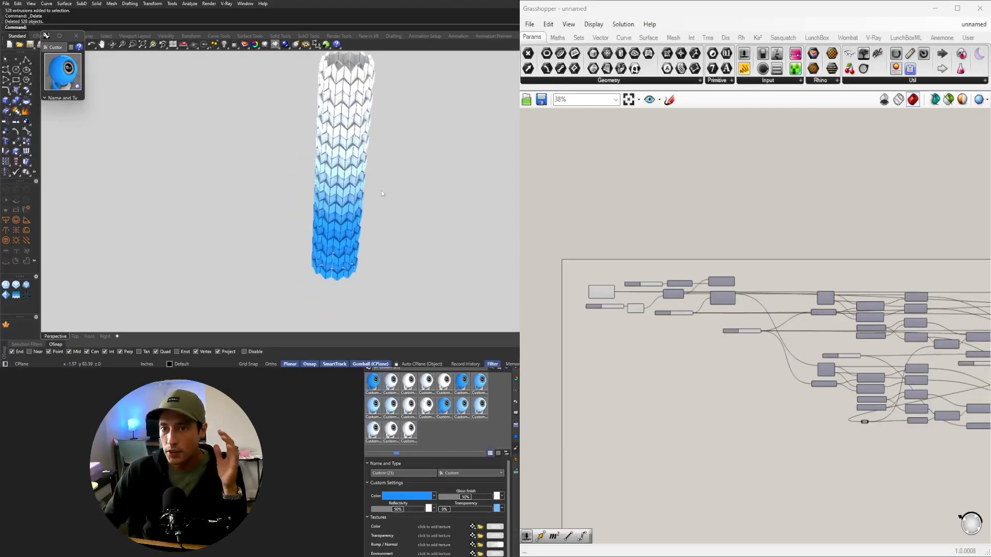
scroll(839, 389, "down", 3)
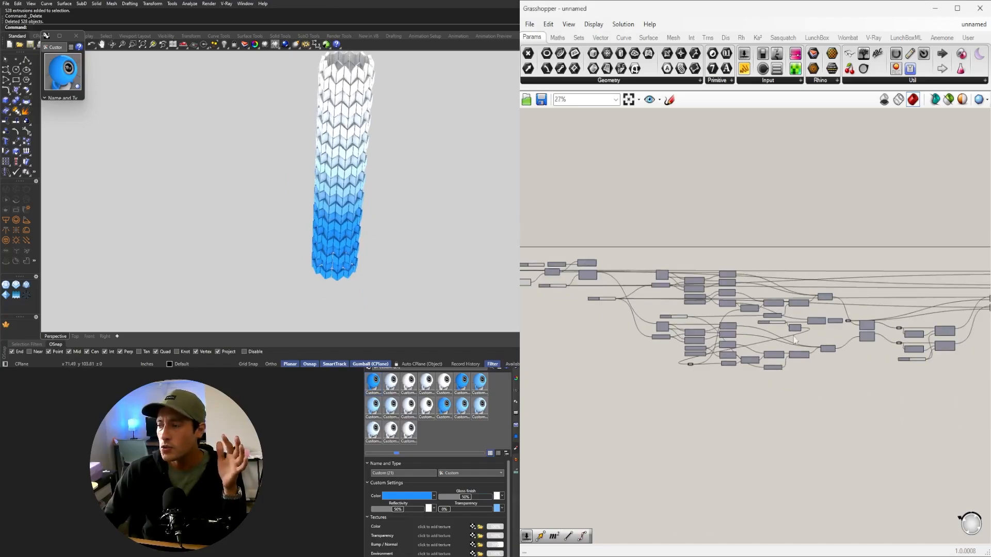
right_click_drag(839, 389, 830, 350)
scroll(830, 349, "down", 1)
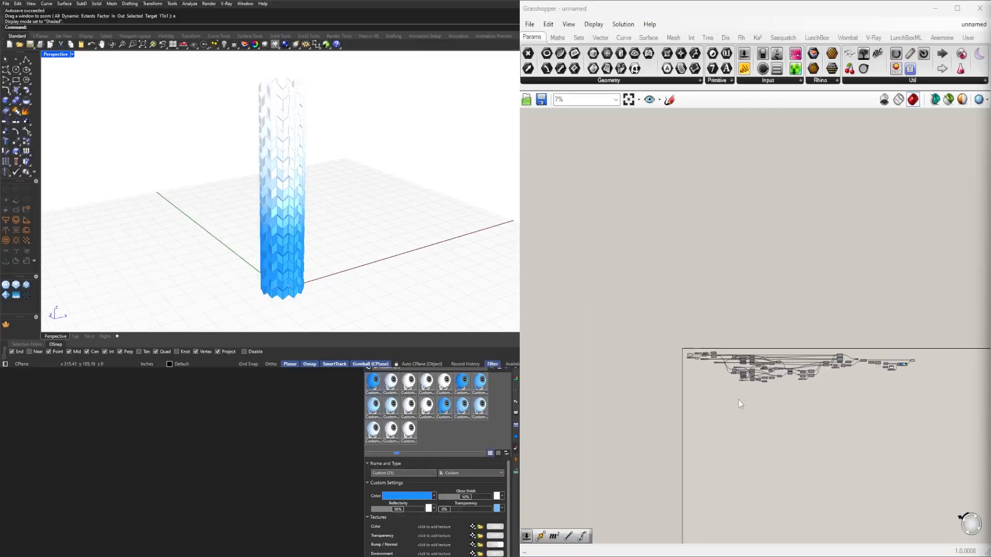
Rename the number slider of value 24 that feeds the Division component as DIAMETER
scroll(776, 308, "up", 5)
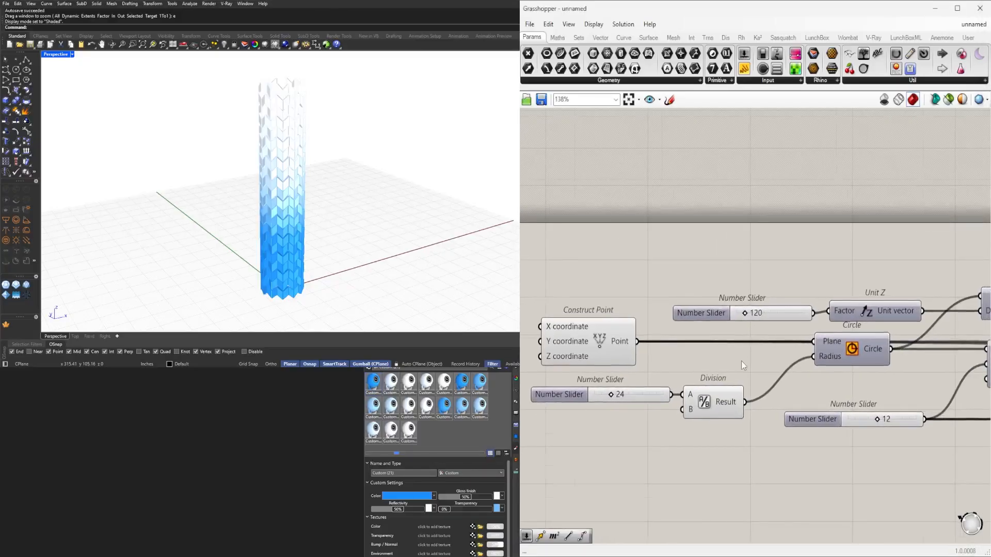
scroll(741, 365, "down", 2)
right_click(610, 375)
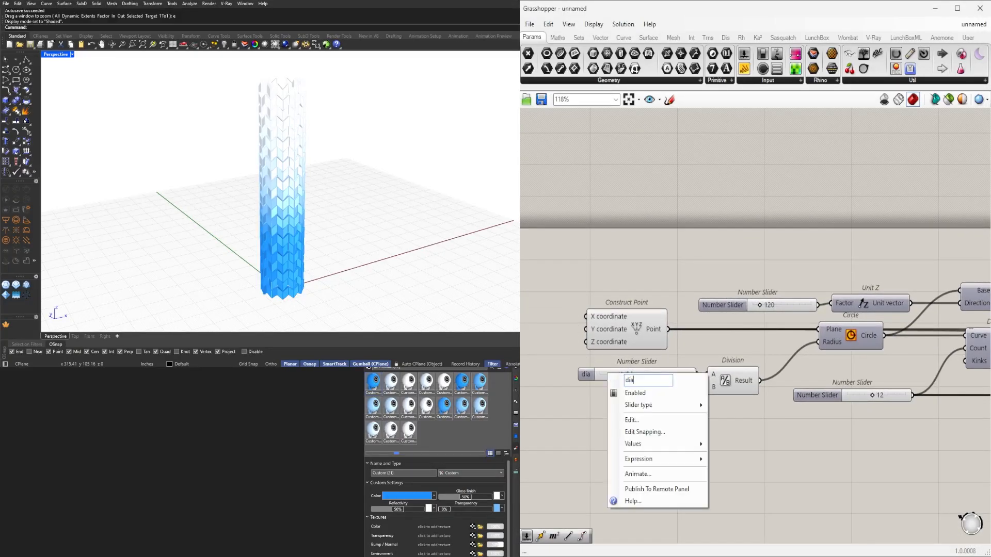
type("DIAMETER")
key("Return")
Turn on the viewport preview of the Extrude component fed by the base circle and inspect its surface behind the panels
right_click_drag(402, 170, 407, 268)
right_click_drag(886, 364, 615, 309)
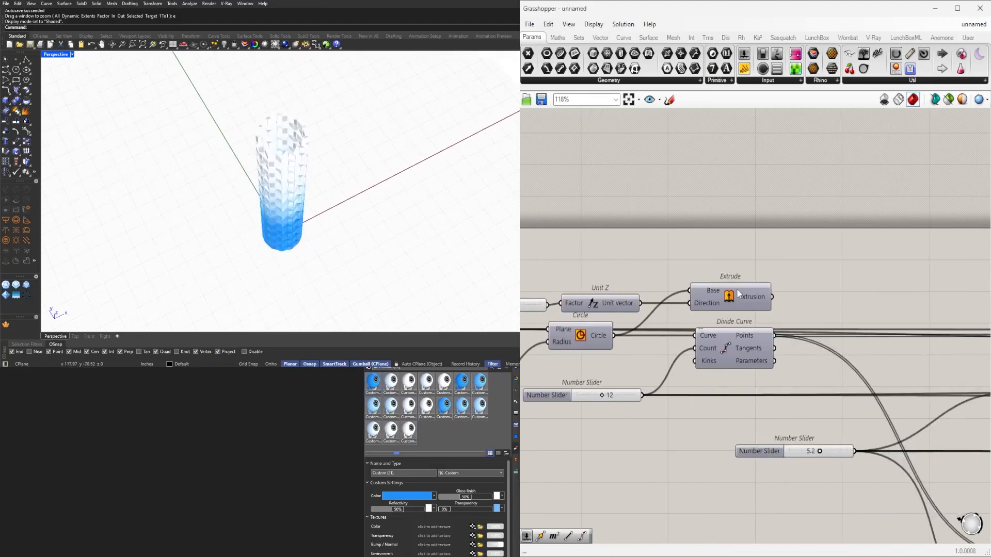
left_click(737, 291)
middle_click(728, 299)
left_click(733, 274)
scroll(305, 149, "up", 8)
right_click_drag(305, 148, 305, 129)
scroll(862, 303, "down", 3)
scroll(703, 298, "up", 2)
Move the 120 slider and its Unit Z component away from the Circle, and place an Offset Curve component in the freed space
left_click_drag(705, 278, 652, 309)
left_click_drag(687, 305, 615, 268)
left_click(684, 246)
right_click_drag(731, 308, 806, 299)
double_click(771, 292)
type("O")
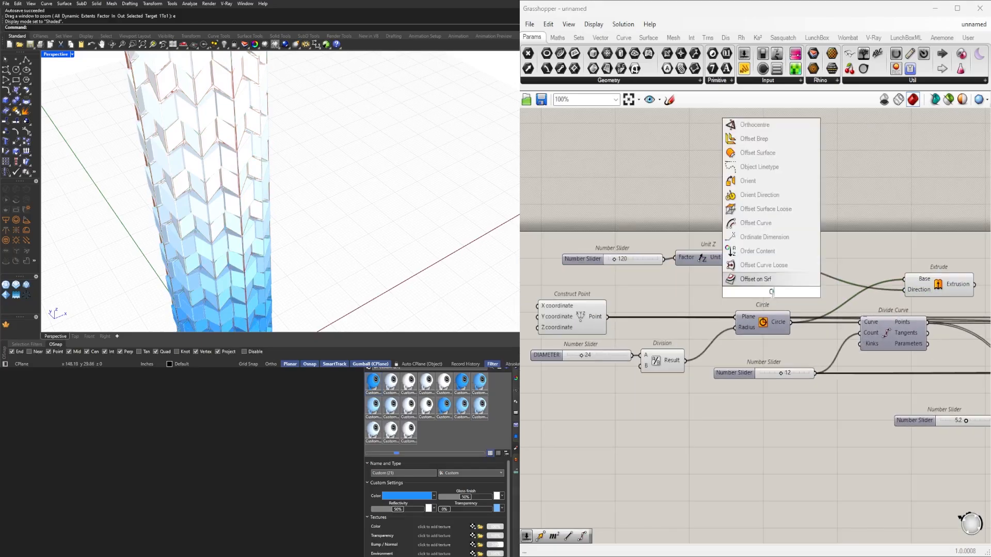
left_click(749, 264)
Shift the slider, Unit Z and Offset Curve components for clearance, and wire the Circle output into the Offset Curve's Curve input
scroll(748, 246, "down", 8)
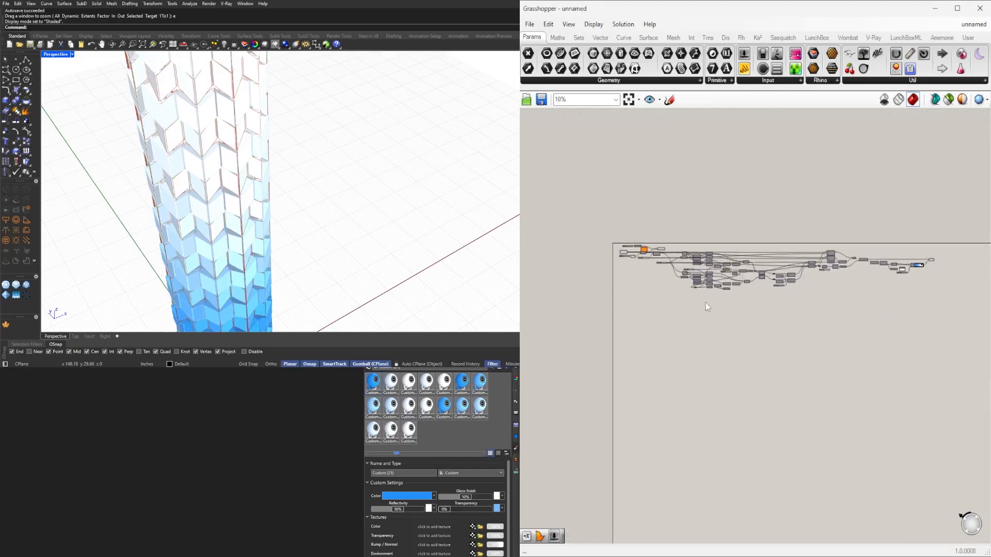
key("ctrl+a")
scroll(679, 287, "up", 5)
left_click(659, 459)
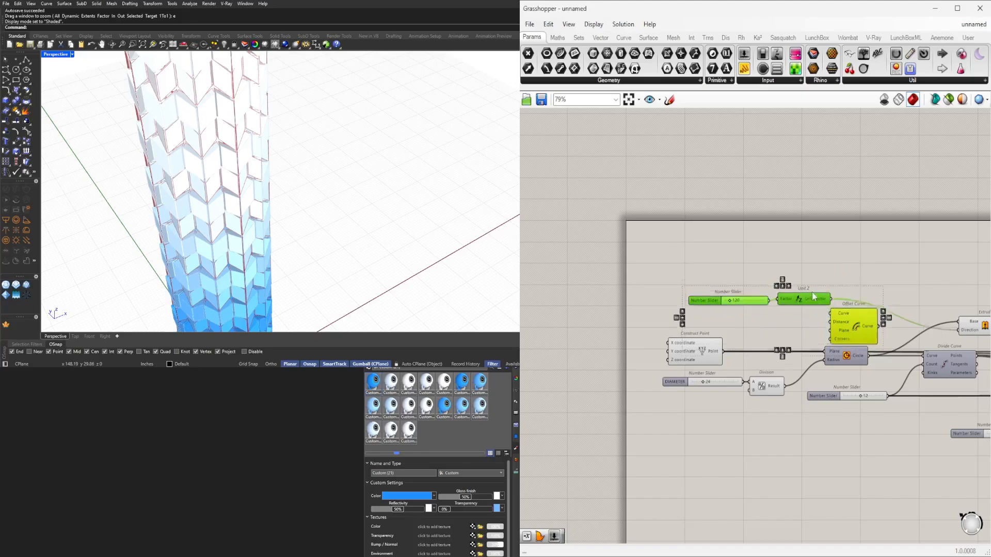
scroll(812, 292, "up", 4)
scroll(820, 323, "down", 2)
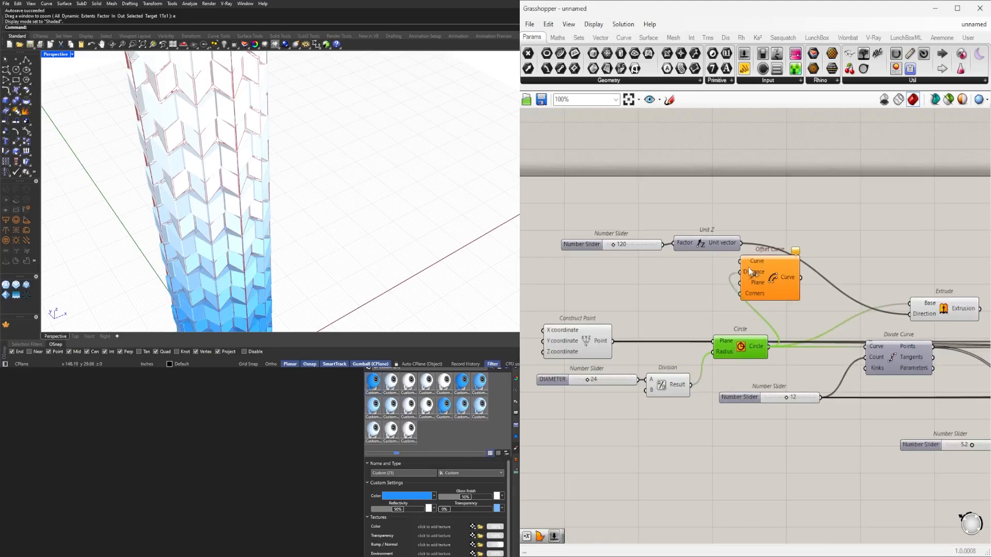
Add a Negative component and connect its result to the Distance input of Offset Curve
type("neg")
left_click(670, 280)
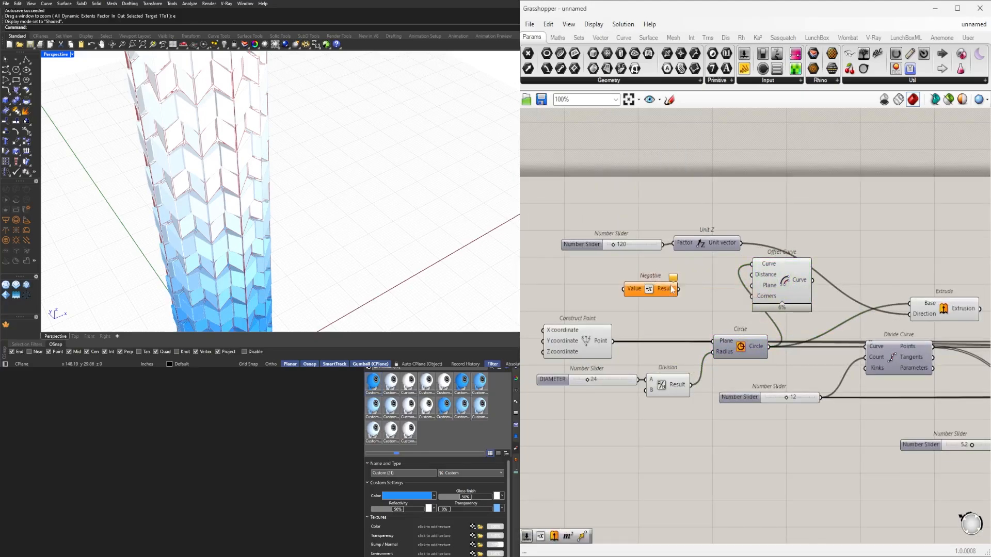
left_click_drag(730, 272, 752, 275)
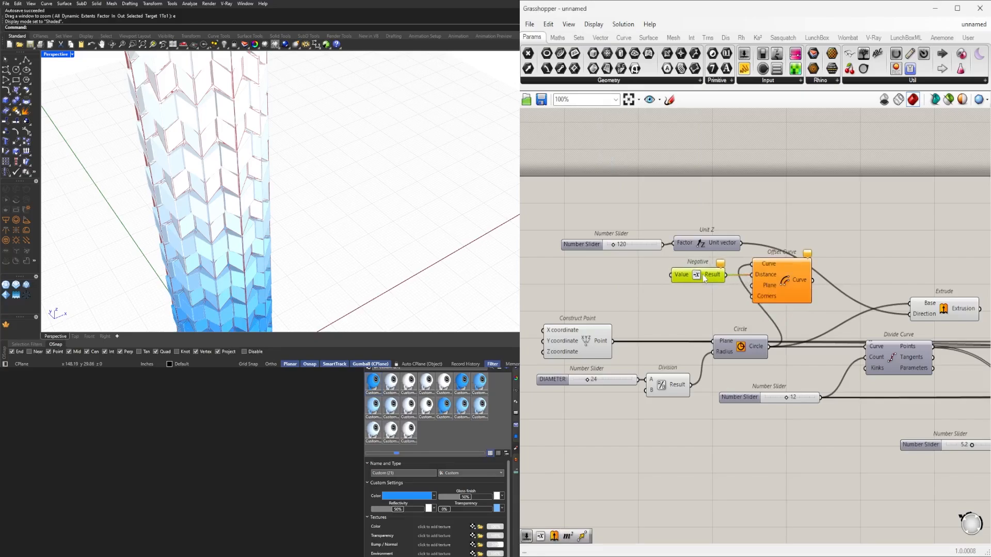
Connect the result of the Division component in the middle of the definition to the Negative's Value input, and check the offset circle
scroll(702, 274, "down", 2)
right_click_drag(702, 275, 572, 241)
right_click_drag(980, 457, 663, 377)
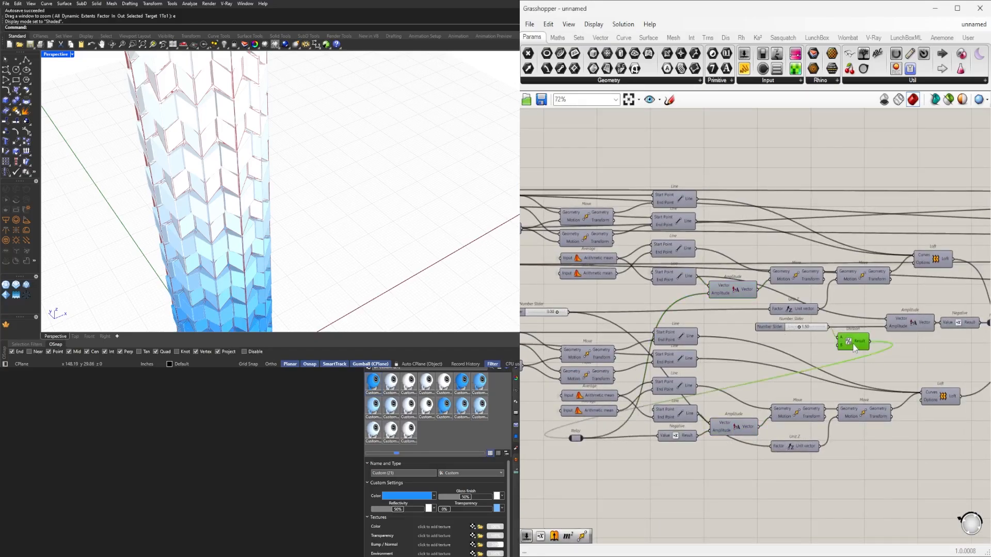
scroll(831, 328, "down", 4)
left_click_drag(829, 327, 542, 304)
scroll(714, 285, "up", 7)
scroll(542, 305, "down", 2)
left_click(696, 304)
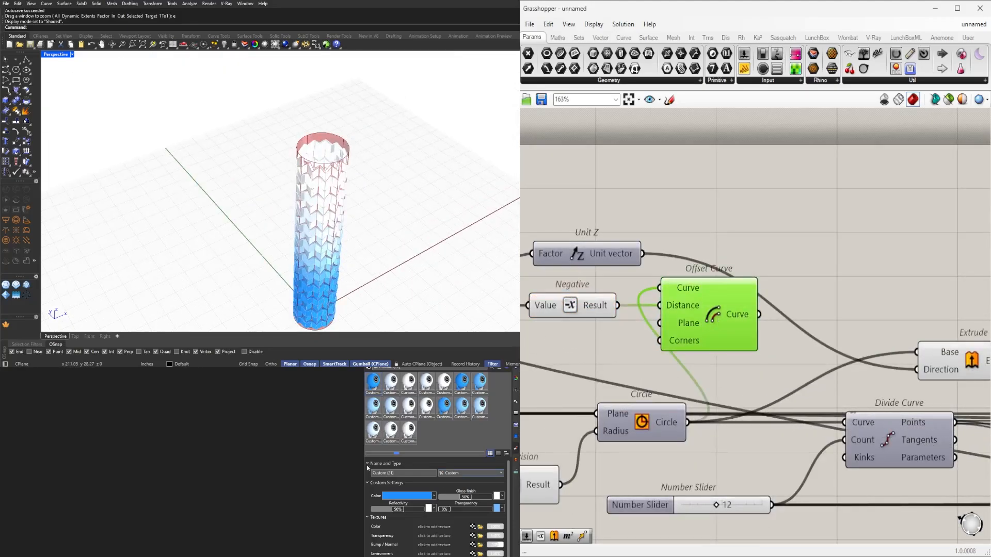
Move the 120 slider, Unit Z, Negative and Offset Curve components along the definition, closer to the Extrude component
scroll(696, 302, "down", 2)
scroll(714, 308, "down", 2)
left_click_drag(843, 283, 603, 322)
left_click_drag(694, 309, 924, 269)
right_click_drag(924, 269, 758, 280)
left_click(708, 304)
left_click_drag(699, 284, 737, 318)
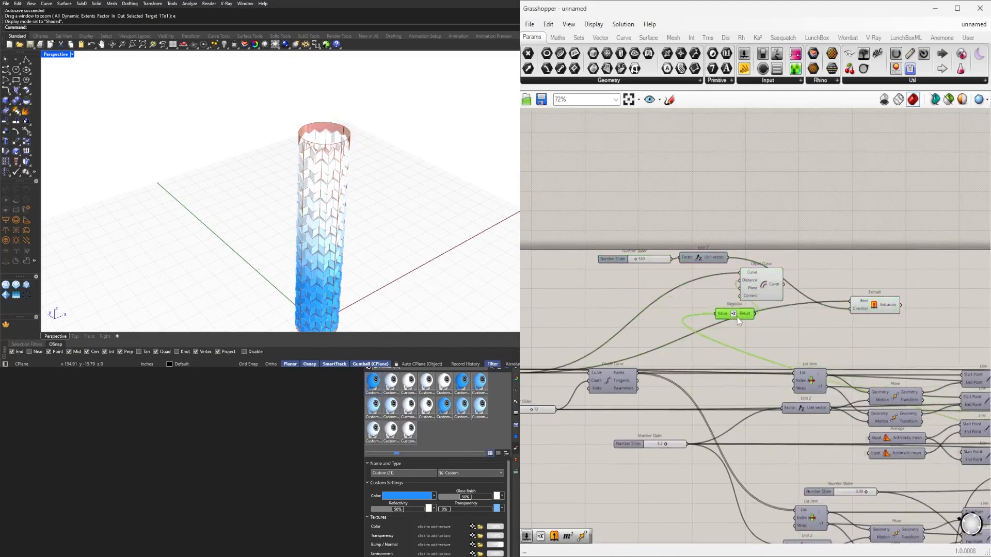
Hide the wire running into the Negative component's Value input
right_click(701, 280)
mouse_move(785, 325)
left_click(851, 335)
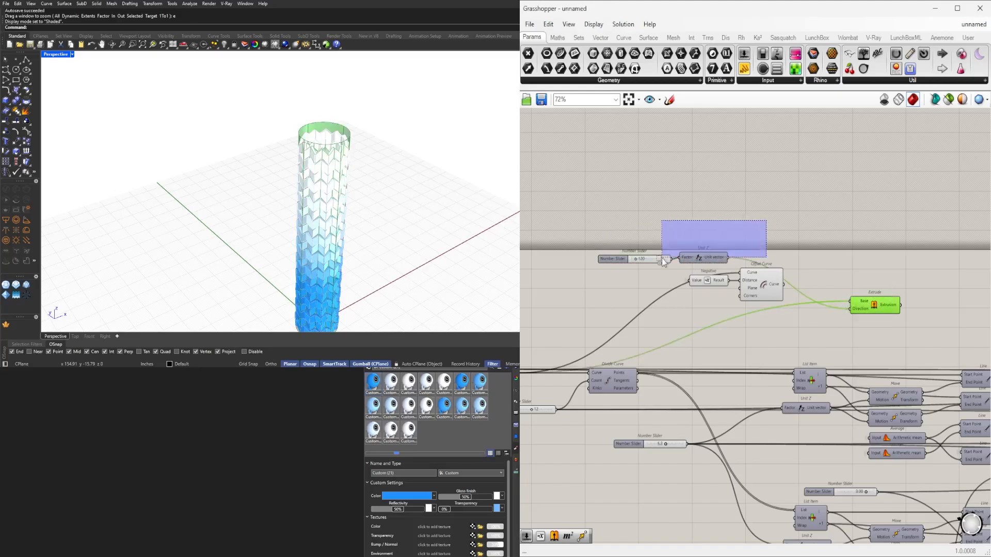
Place the Extrude, slider and Unit Z above the Offset Curve, and shift the whole cluster further along the definition
left_click_drag(664, 262, 662, 260, "shift")
left_click_drag(878, 310, 760, 261)
left_click_drag(773, 225, 719, 300)
scroll(794, 322, "down", 2)
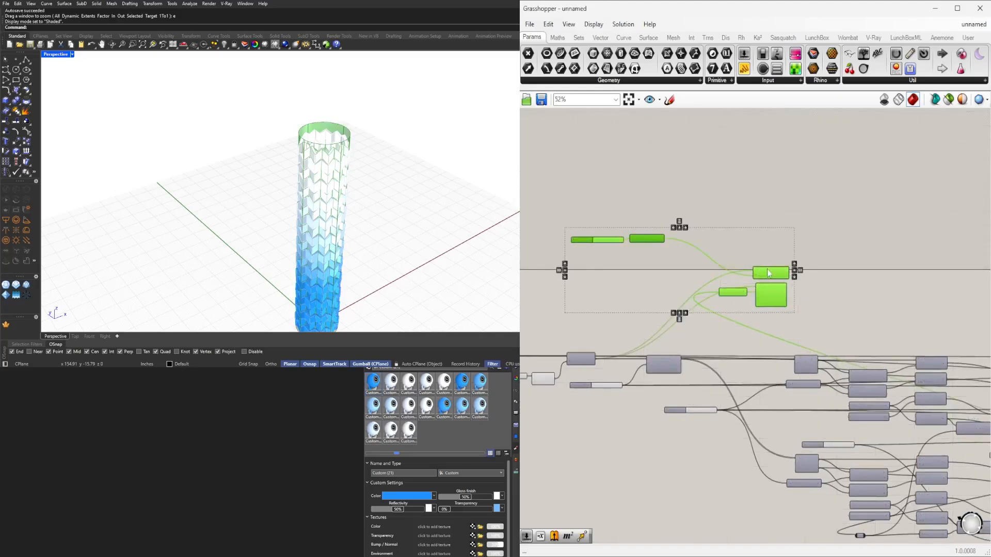
left_click_drag(767, 268, 956, 300)
left_click(961, 279)
right_click_drag(970, 281, 833, 281)
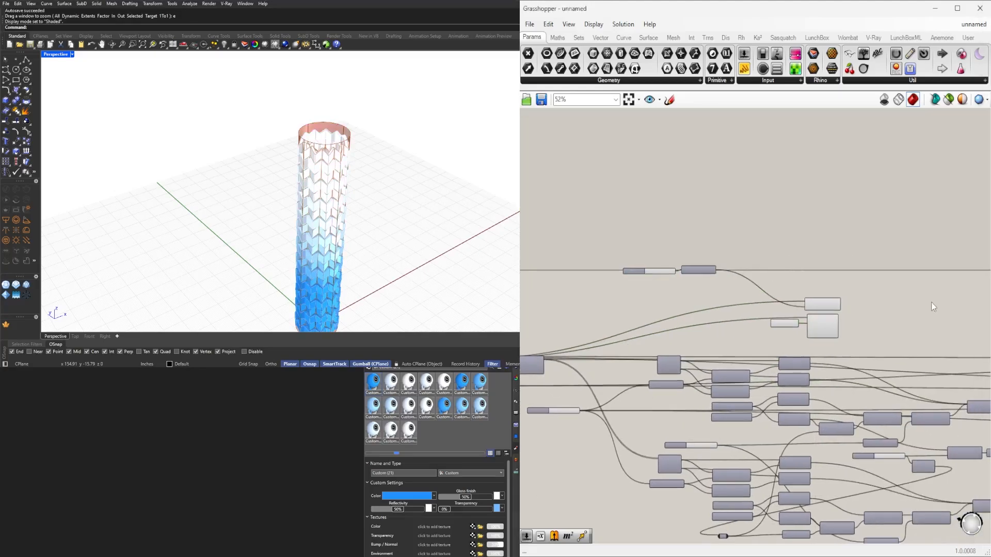
Place the Negative and Offset Curve ahead of the Extrude, and connect the offset curve to its Base input
scroll(804, 287, "up", 4)
scroll(806, 287, "down", 2)
left_click_drag(890, 338, 741, 312)
left_click_drag(828, 321, 756, 321)
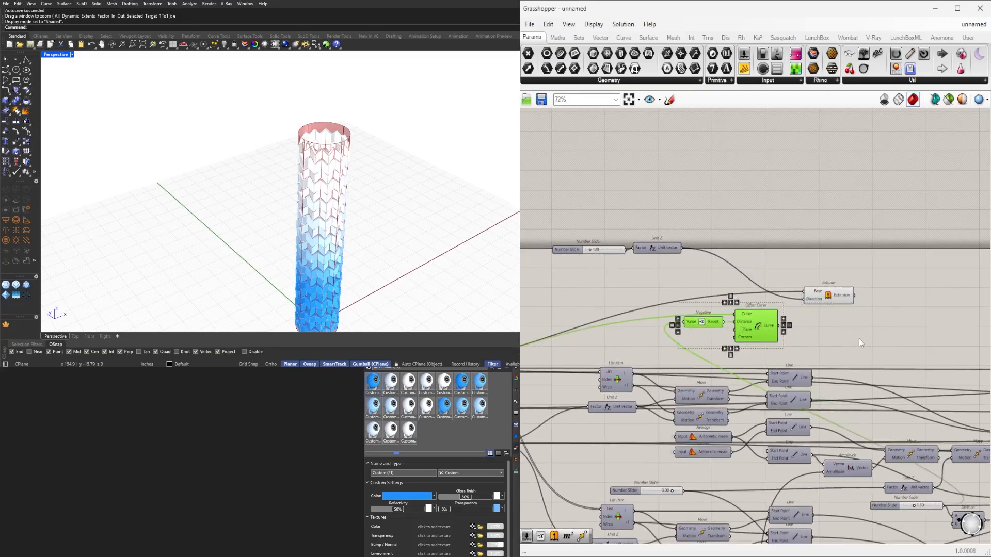
scroll(894, 337, "up", 2)
left_click(927, 299)
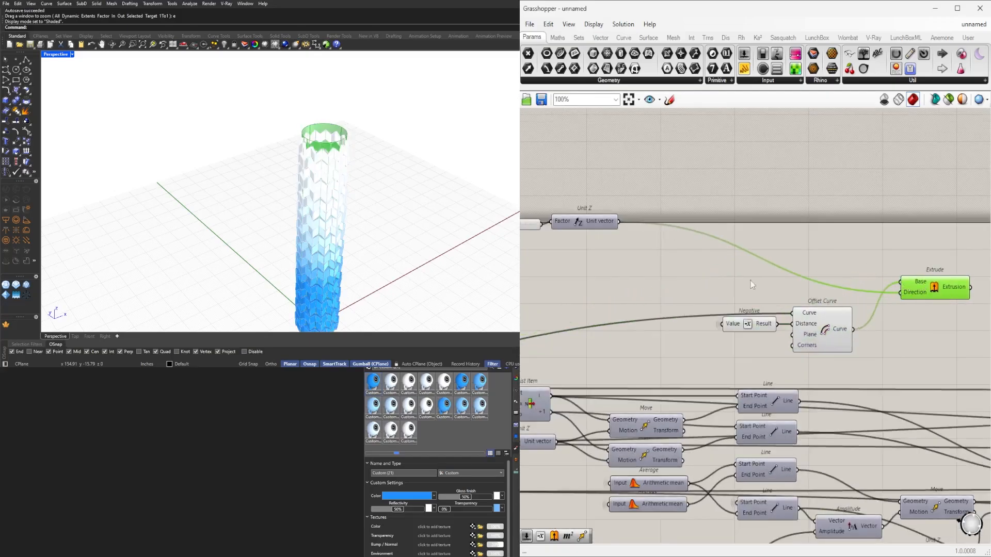
mouse_move(289, 196)
right_mouse_down()
mouse_move(260, 238)
mouse_move(289, 206)
right_mouse_up()
scroll(260, 238, "up", 5)
scroll(260, 238, "down", 4)
Insert a Division component ahead of the Negative's Value input, feeding its A input through a relay
left_click(646, 243)
right_click_drag(675, 303, 752, 307)
scroll(753, 307, "down", 3)
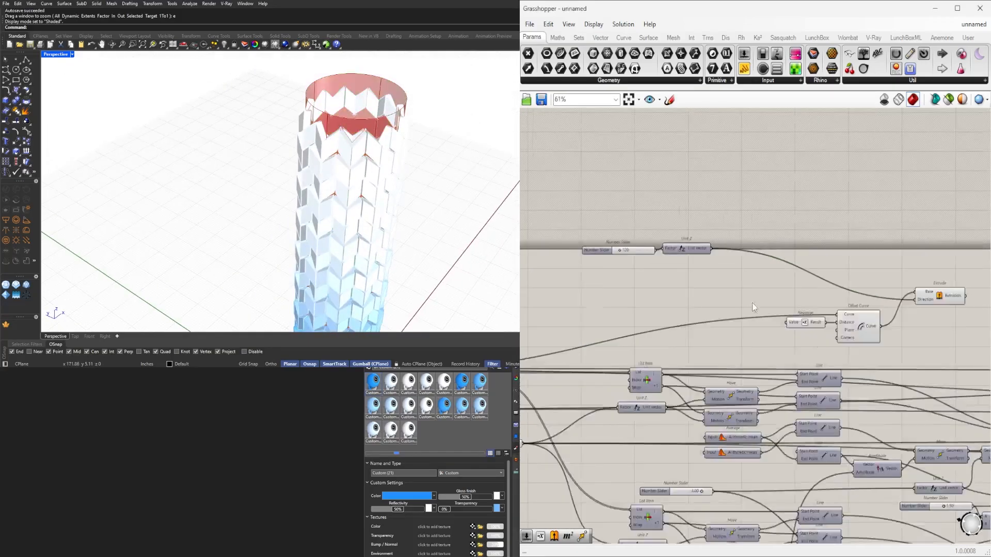
scroll(753, 307, "up", 3)
right_click_drag(884, 330, 779, 313)
left_click(779, 313)
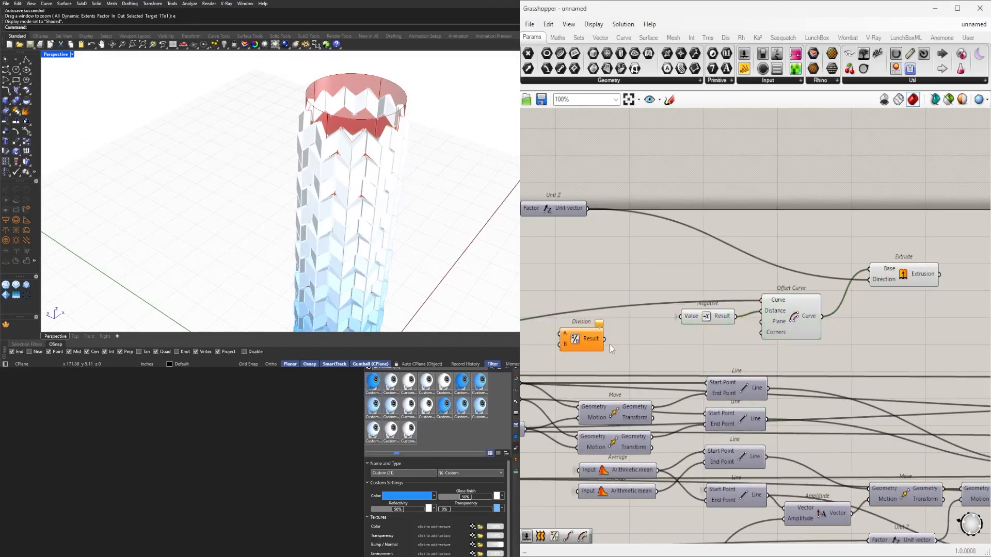
double_click(645, 319)
left_click_drag(646, 319, 539, 335)
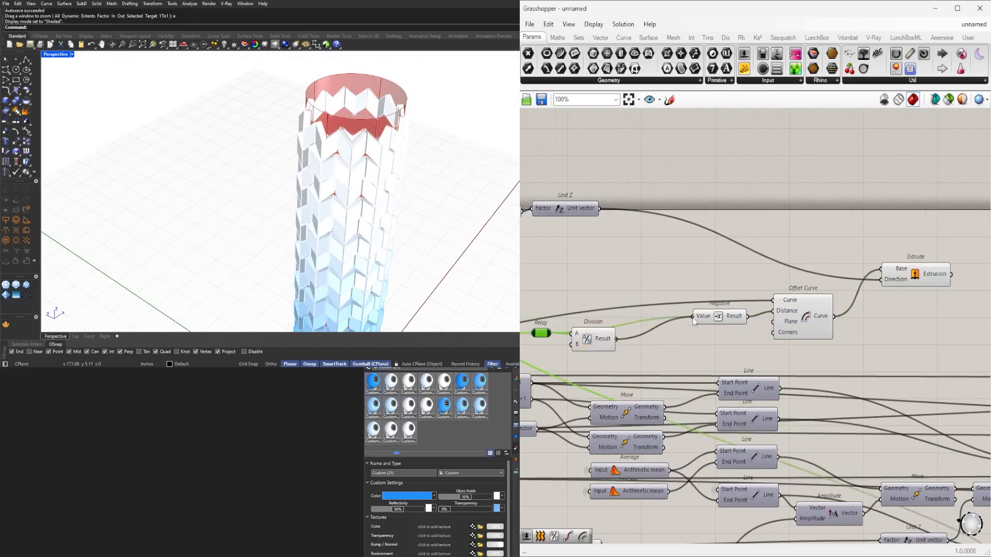
left_click_drag(693, 318, 692, 317)
left_click_drag(604, 344, 666, 321)
Highlight the Extrude and examine from above how the extruded core sits behind the panels
right_click_drag(877, 314, 796, 319)
left_click_drag(818, 286, 797, 289)
scroll(423, 173, "up", 5)
right_click_drag(423, 173, 243, 258)
scroll(243, 258, "down", 4)
scroll(196, 268, "up", 3)
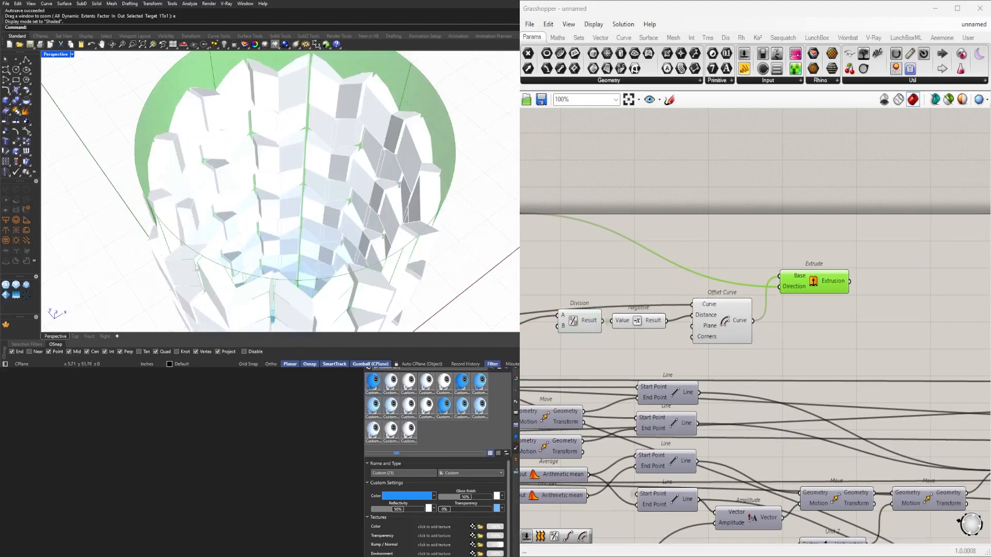
scroll(196, 268, "down", 4)
scroll(196, 267, "up", 6)
scroll(791, 320, "down", 2)
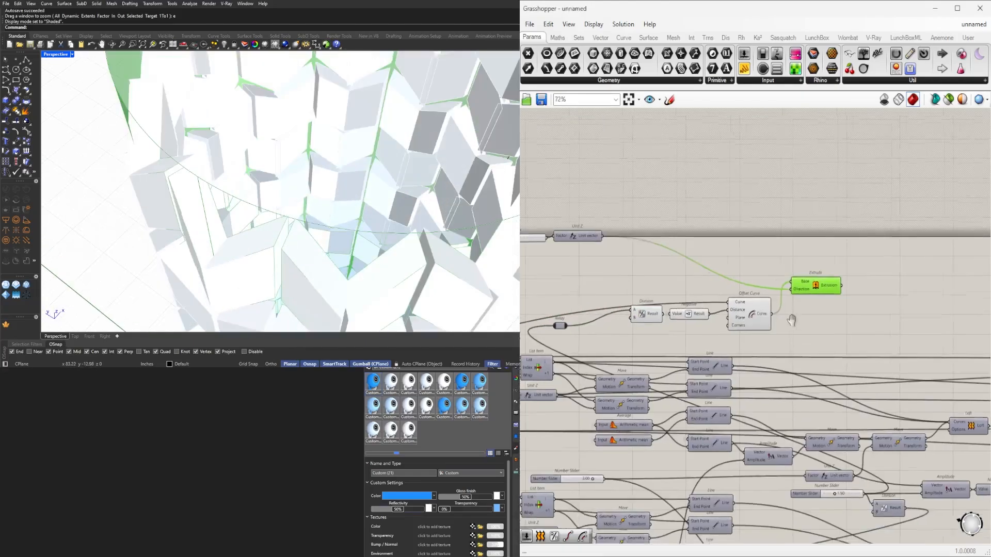
Disconnect the Division from the Negative, and compare the core with the panels in the Top and Perspective views
right_click_drag(791, 320, 892, 309)
mouse_move(825, 301)
left_mouse_down()
mouse_move(797, 330)
mouse_move(826, 303)
left_mouse_up()
right_click_drag(333, 181, 333, 222)
scroll(333, 206, "down", 2)
double_click(55, 55)
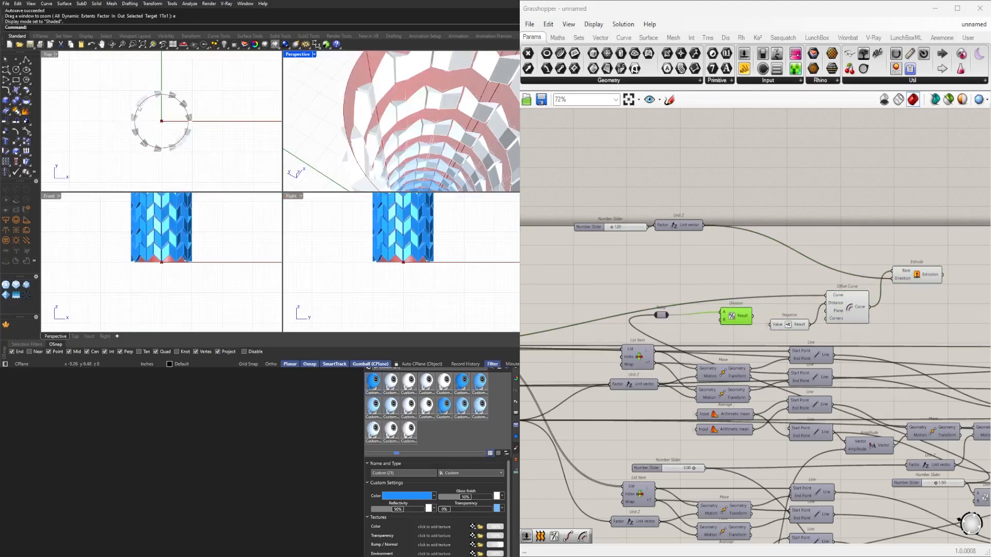
scroll(139, 101, "up", 10)
right_click_drag(652, 240, 593, 228)
left_click(866, 265)
scroll(174, 131, "down", 5)
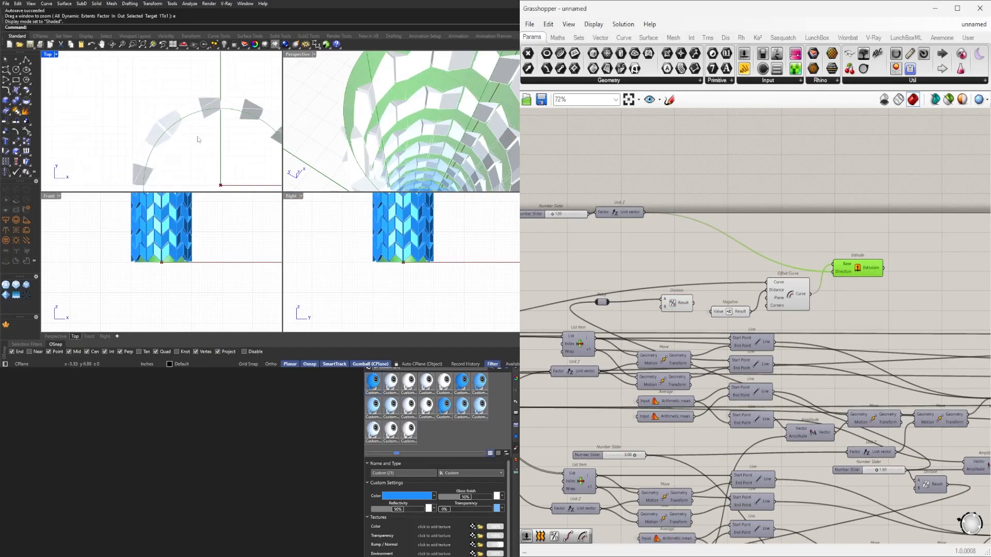
right_click_drag(361, 148, 469, 117)
double_click(292, 57)
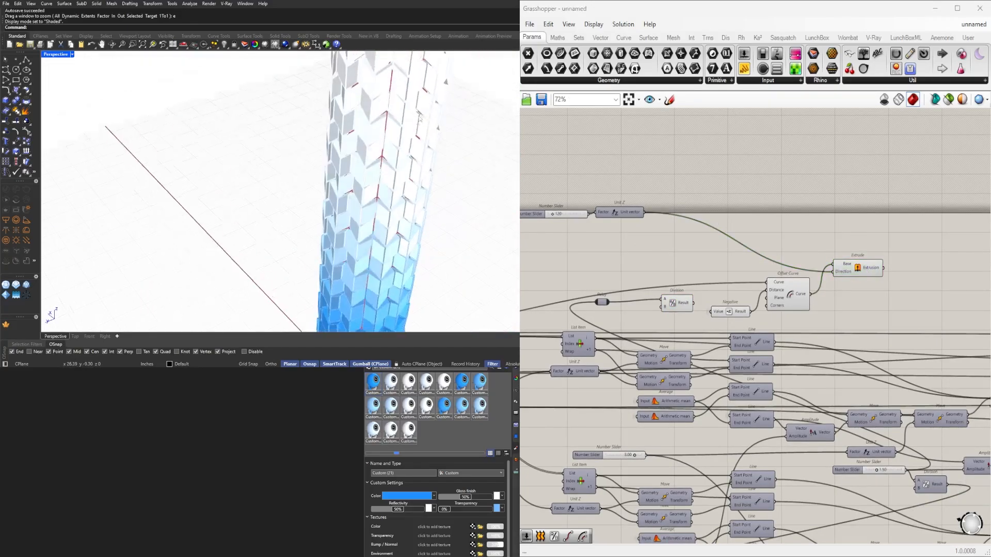
Add a Cap Holes component and connect the Extrude's Extrusion output to its Brep input
scroll(875, 262, "up", 2)
right_click_drag(958, 290, 873, 287)
double_click(873, 287)
type("CA")
key("Return")
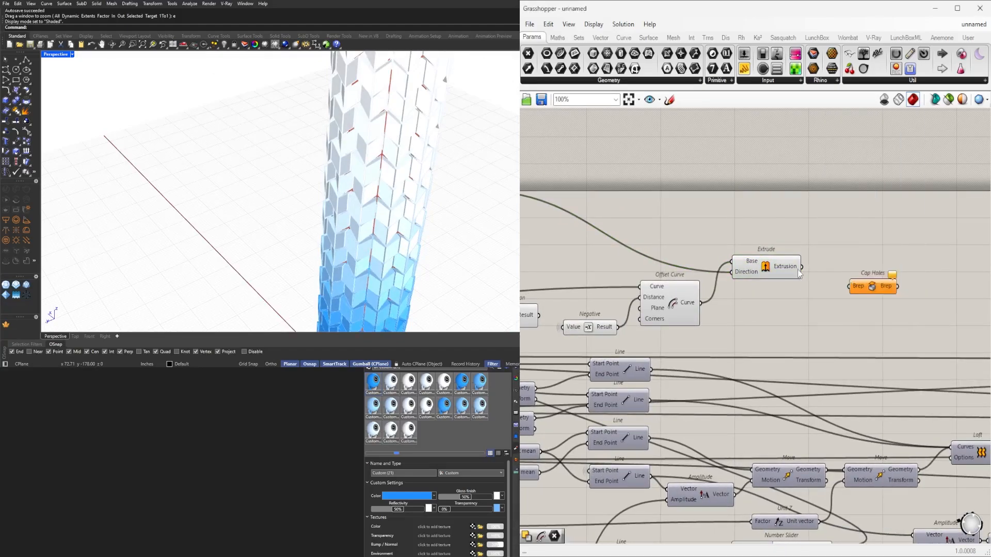
left_click_drag(839, 280, 826, 265)
right_click_drag(795, 294, 826, 311)
Turn off the previews of the Extrude and Offset Curve components, and check the capped core at the column base
left_click_drag(816, 311, 781, 253)
middle_click(780, 253)
left_click(821, 236)
left_click(883, 234)
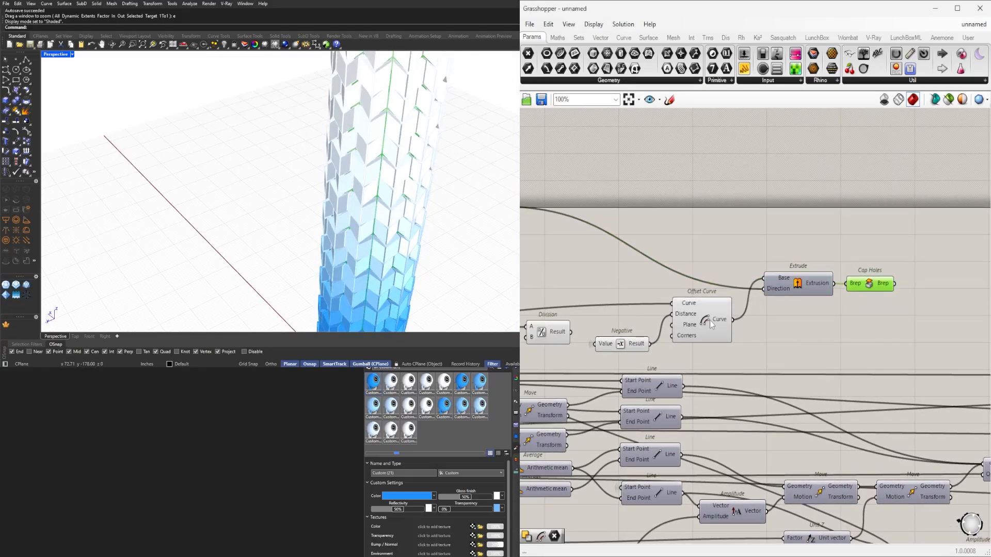
scroll(330, 207, "down", 3)
right_click_drag(258, 289, 341, 202)
scroll(346, 282, "up", 6)
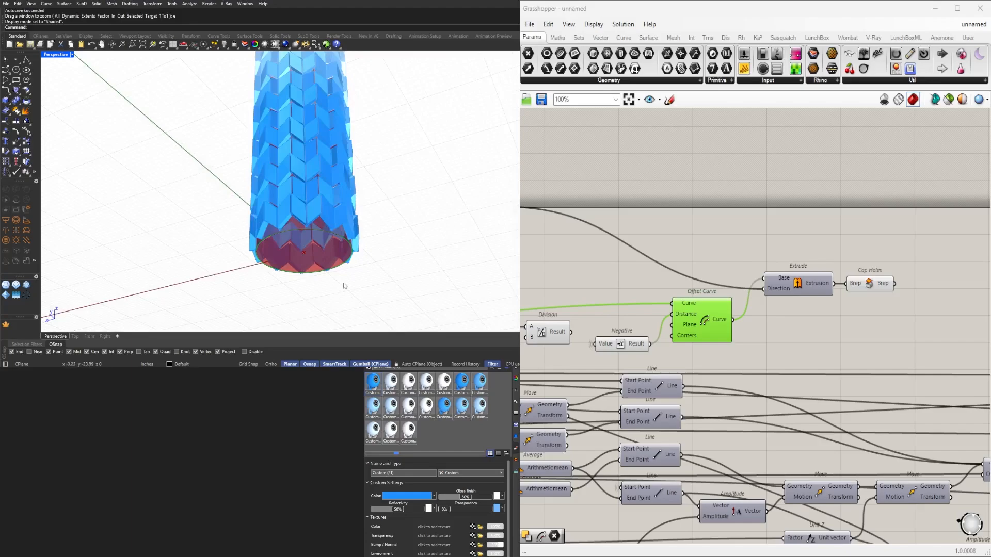
Delete the Division and relay so the Negative is fed directly, and hide the wire into the Offset Curve's Curve input
left_click(661, 292)
right_click_drag(661, 293, 801, 290)
left_click_drag(770, 346, 778, 321)
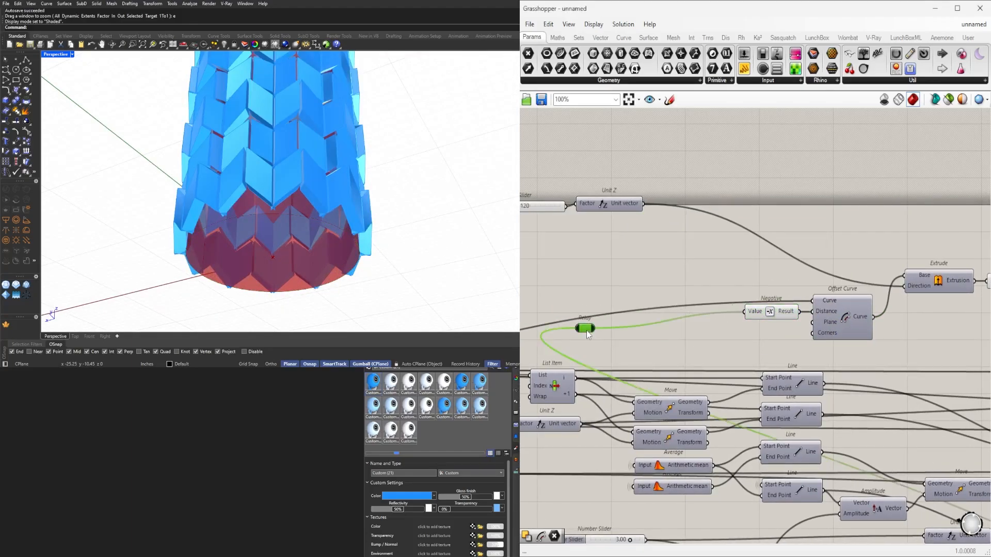
right_click(825, 298)
left_click(846, 317)
Move the 120 slider and Unit Z above the Negative and Offset Curve, and rename the grouped slider COLUMN HEIGHT
scroll(614, 351, "down", 3)
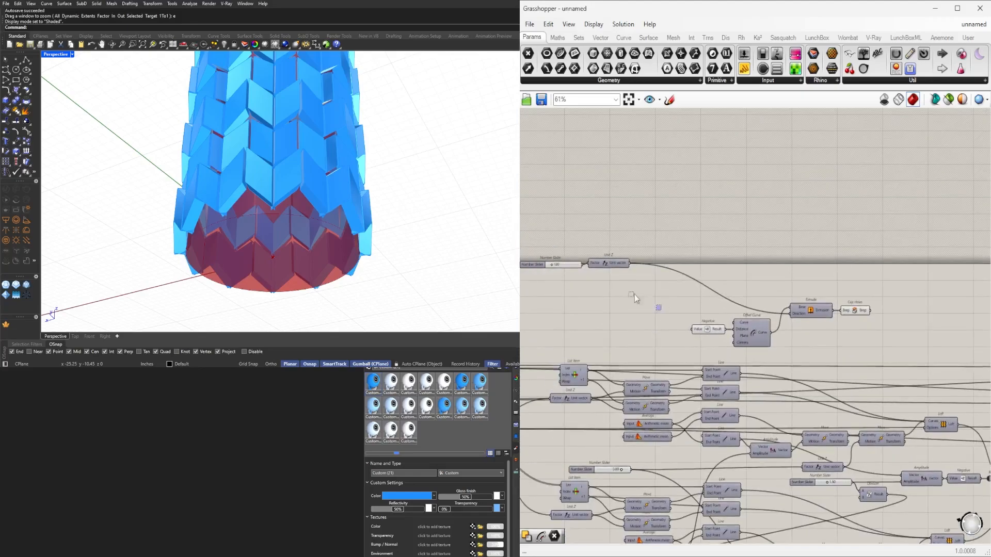
left_click(700, 305)
scroll(694, 305, "up", 5)
double_click(671, 305)
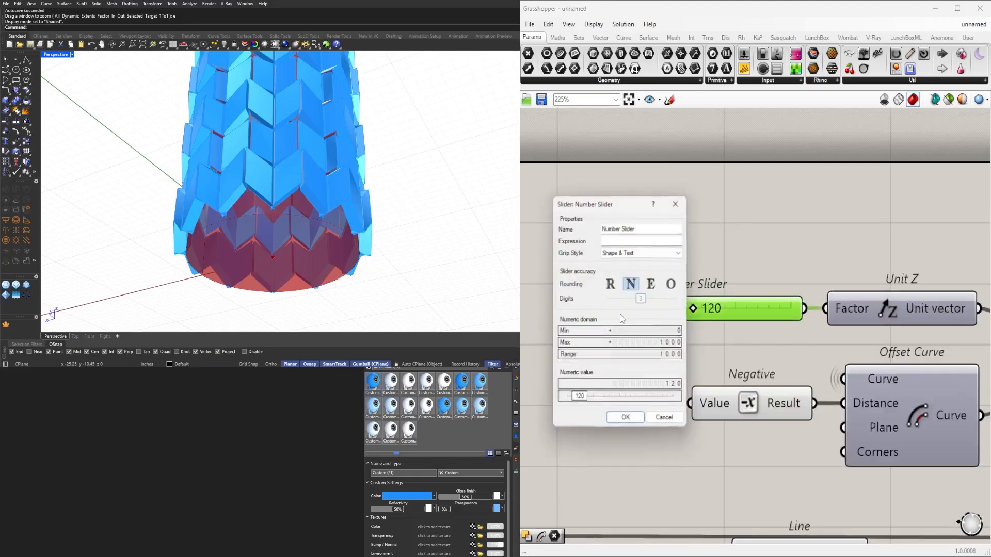
left_click(676, 203)
right_click(650, 310)
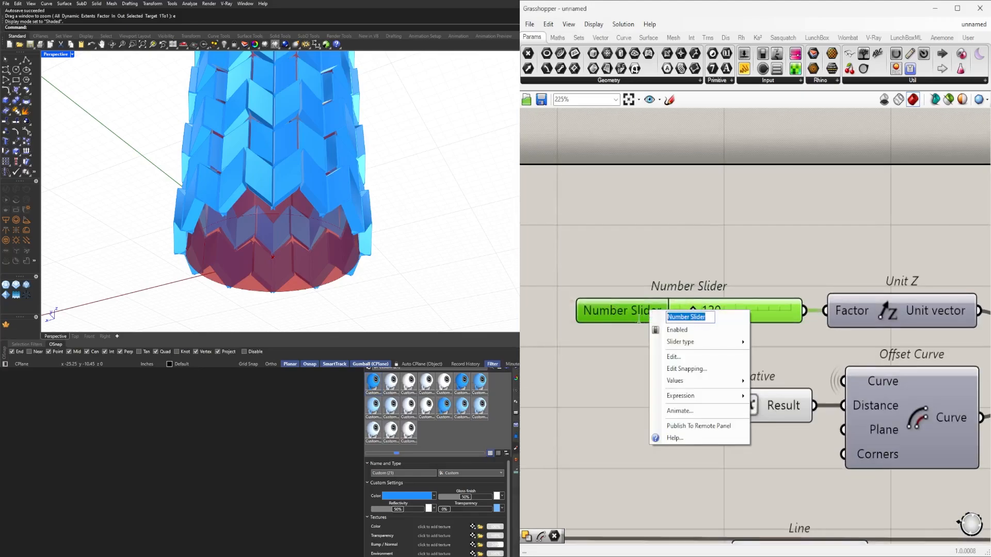
type("HEIGHT")
key("Return")
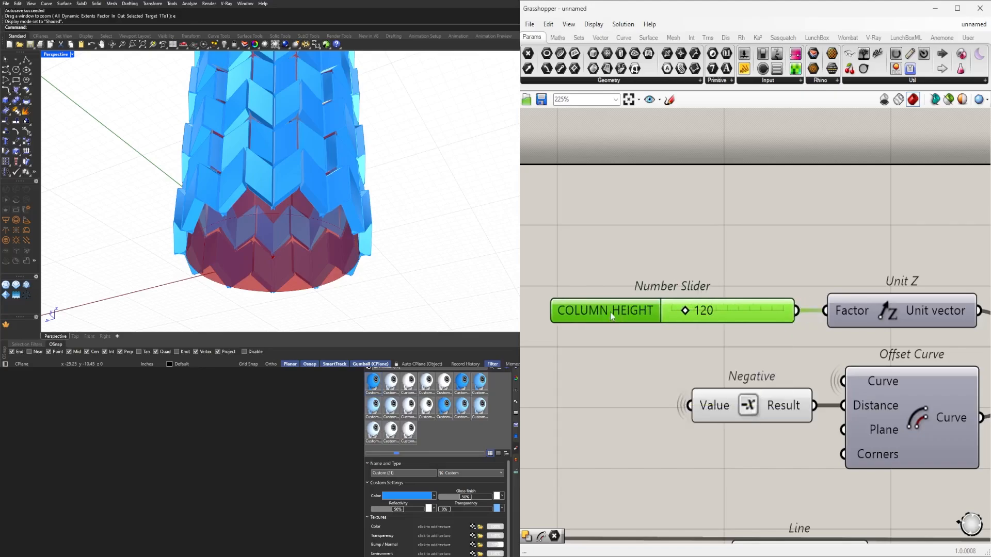
scroll(857, 324, "down", 5)
Highlight the Cap Holes result and examine the capped core at both ends of the column
right_click_drag(310, 196, 304, 265)
scroll(308, 274, "down", 2)
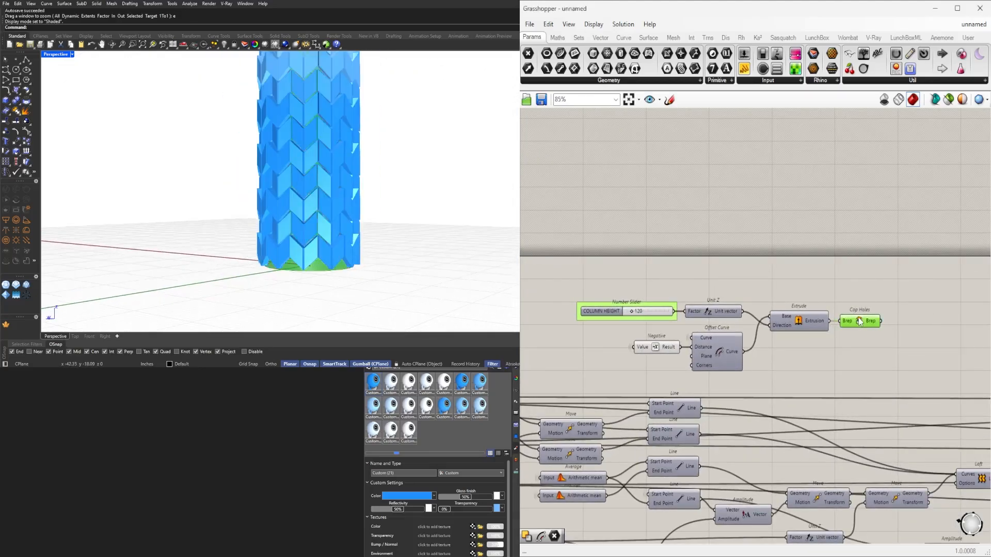
left_click(874, 289)
scroll(323, 213, "down", 3)
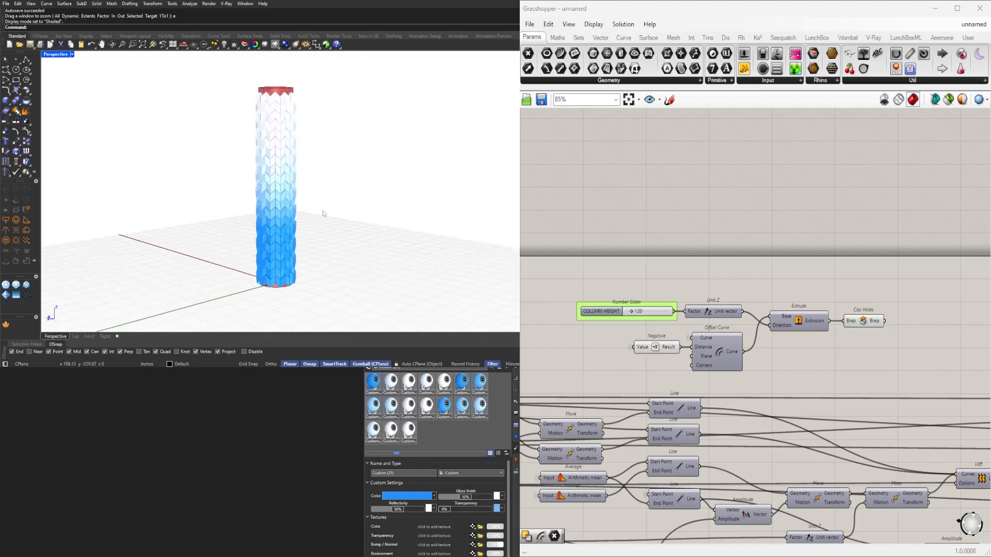
scroll(292, 174, "up", 5)
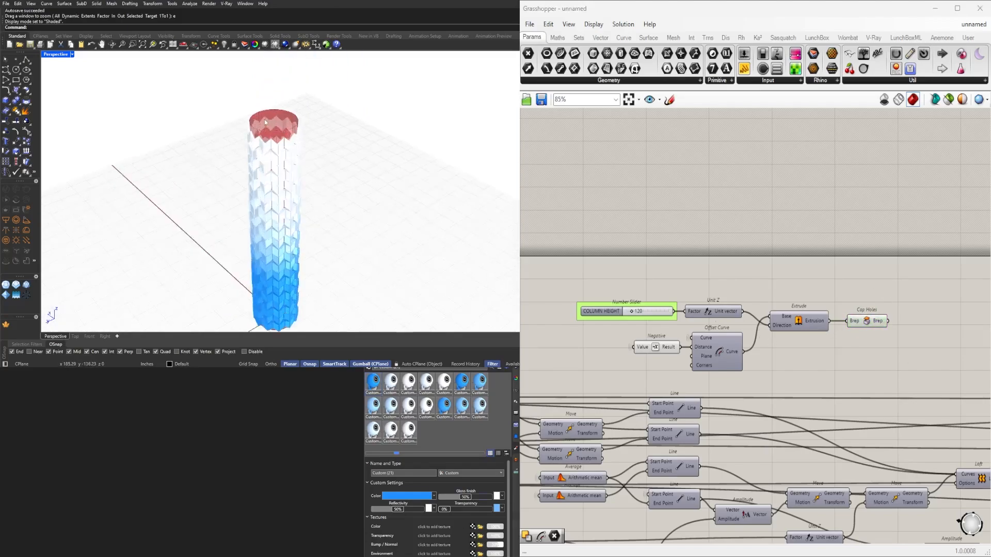
left_click(876, 323)
left_click(879, 269)
Insert a Point parameter between Construct Point and the relay that feeds the Circle's Plane input
scroll(856, 331, "down", 5)
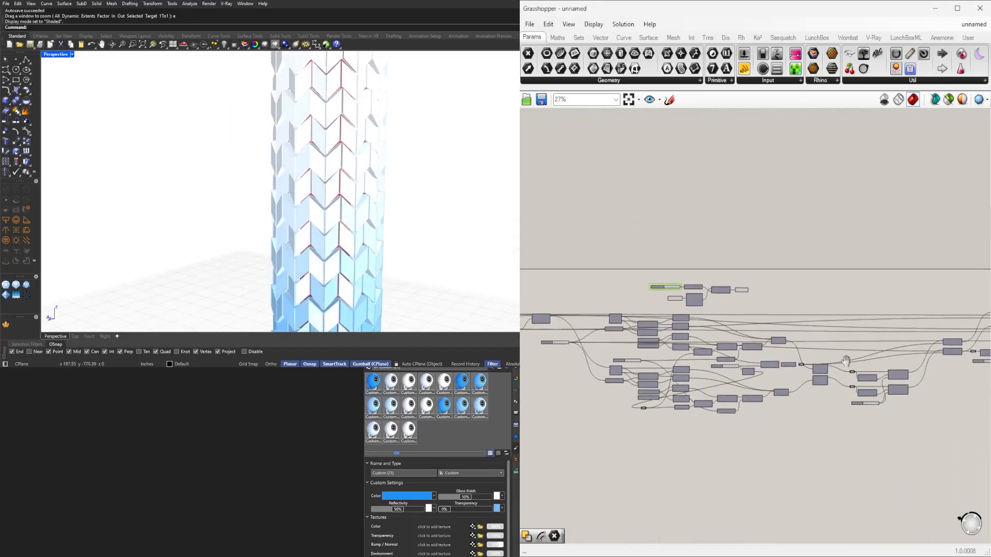
scroll(606, 323, "up", 6)
scroll(655, 384, "down", 1)
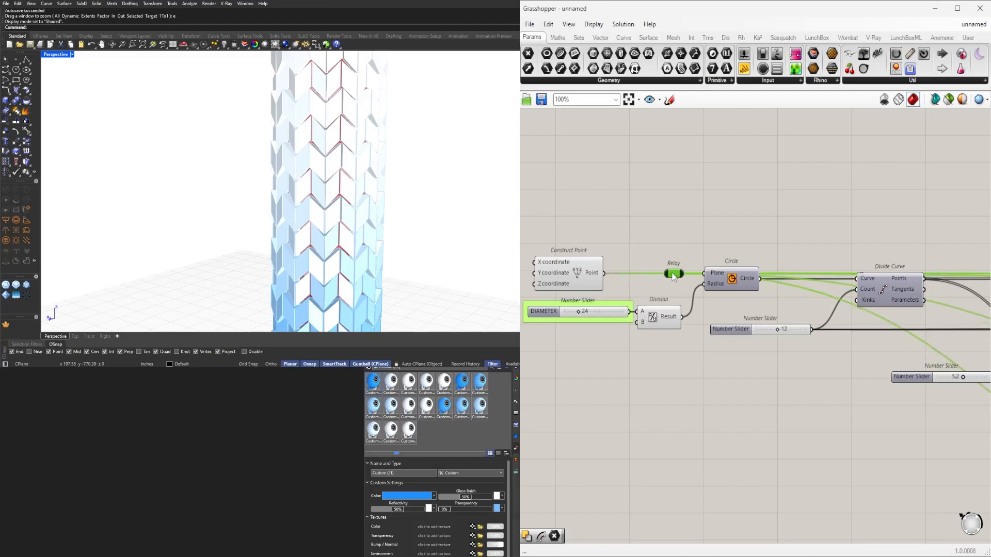
type("POIN")
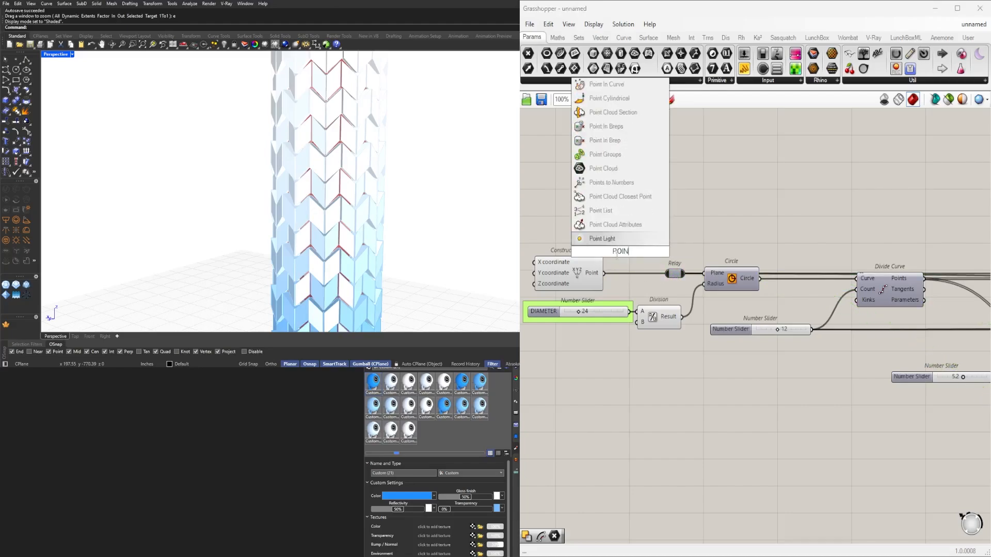
key("Return")
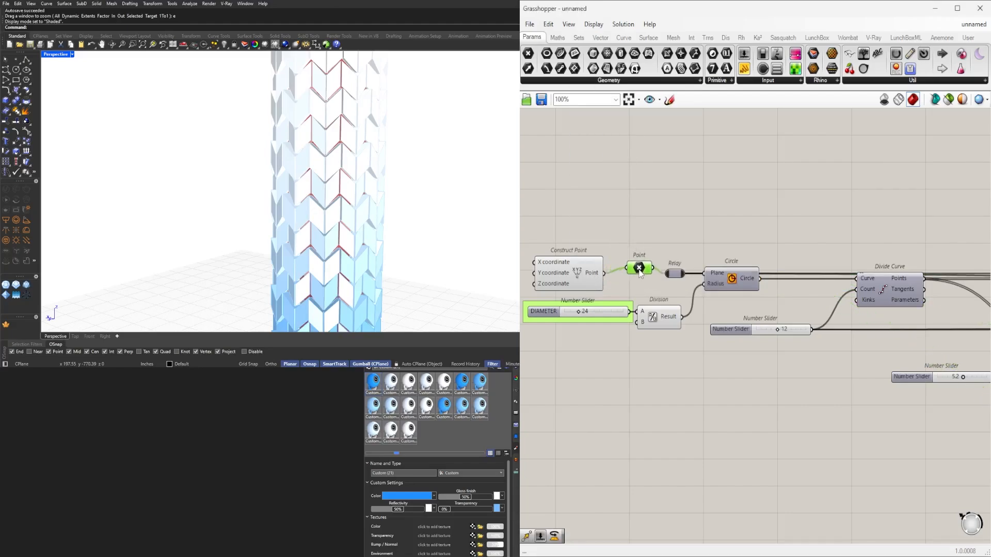
scroll(661, 242, "down", 4)
scroll(714, 278, "up", 3)
Move the Construct Point, Point, relay, DIAMETER slider, Division and Circle components up, clear of Divide Curve
right_click_drag(705, 292, 787, 300)
left_click_drag(787, 302, 677, 253)
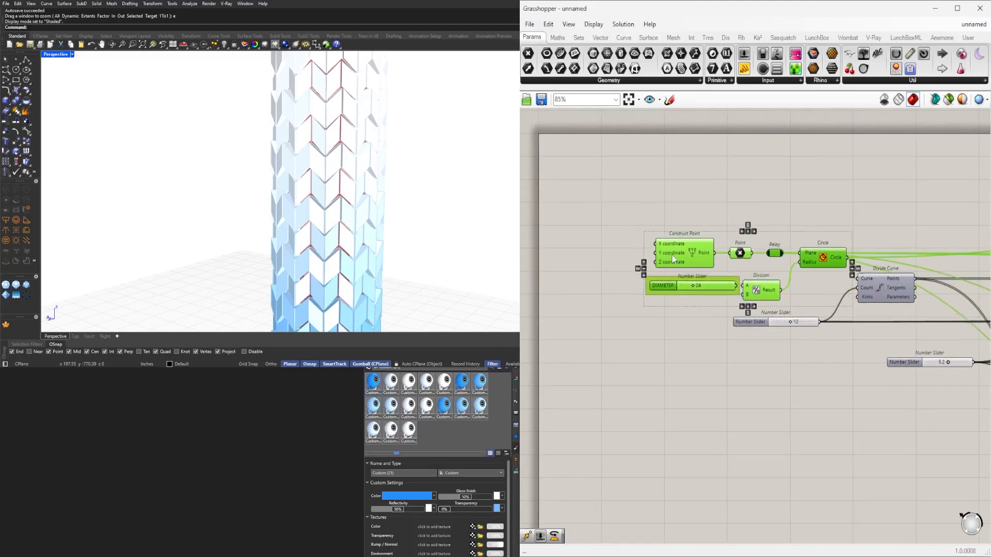
left_click(723, 305)
Rename the slider feeding Divide Curve's Count input to DIVISIONS 1
scroll(769, 325, "up", 3)
right_click(746, 324)
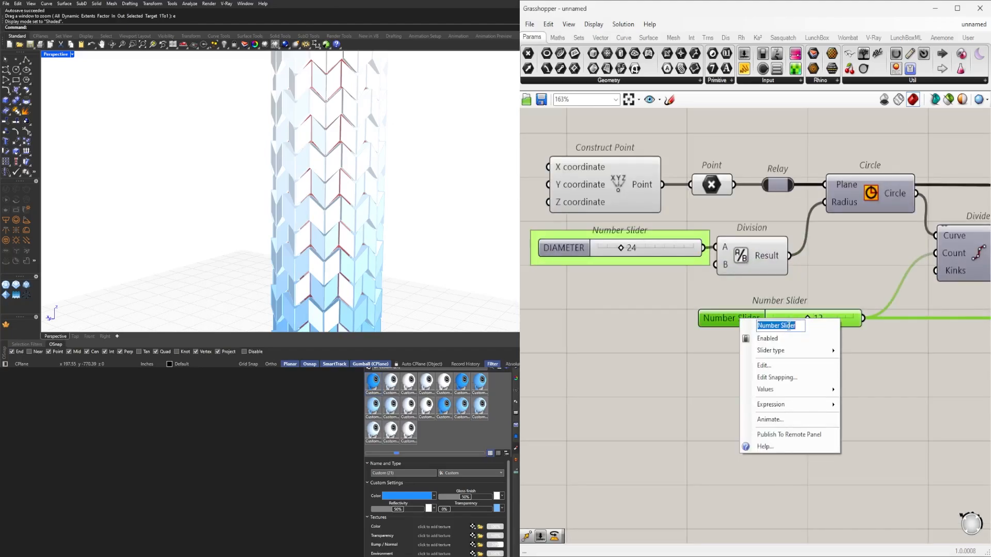
type("DIVISIONS")
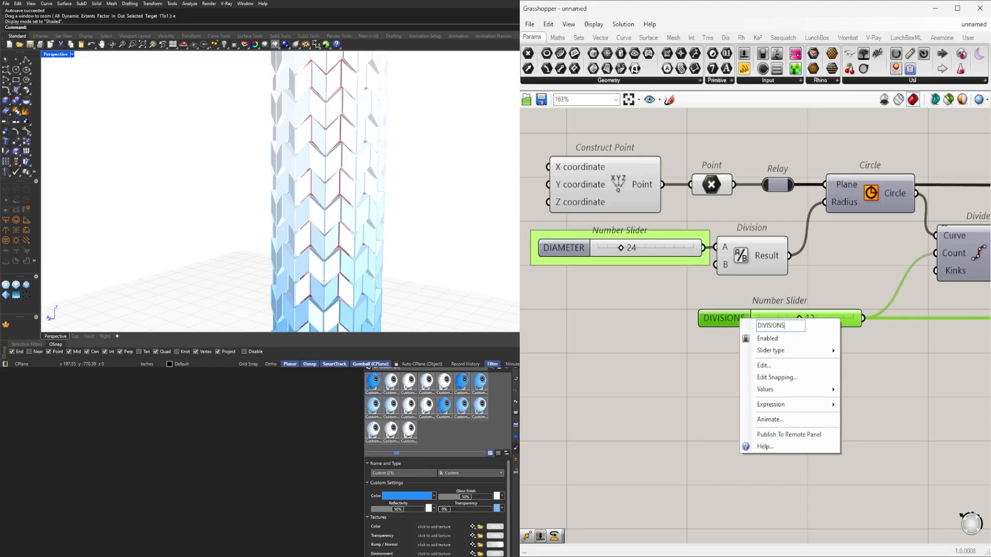
type(" 1")
key("Return")
Set the DIVISIONS 1 slider to 24 and check the updated panels on the column
scroll(823, 301, "up", 6)
left_click_drag(769, 327, 974, 322)
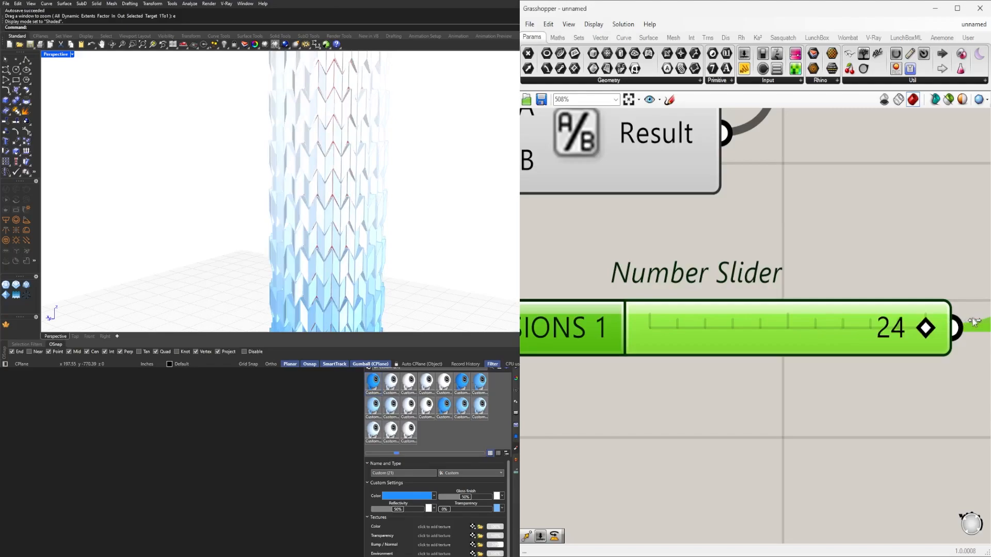
scroll(383, 265, "down", 3)
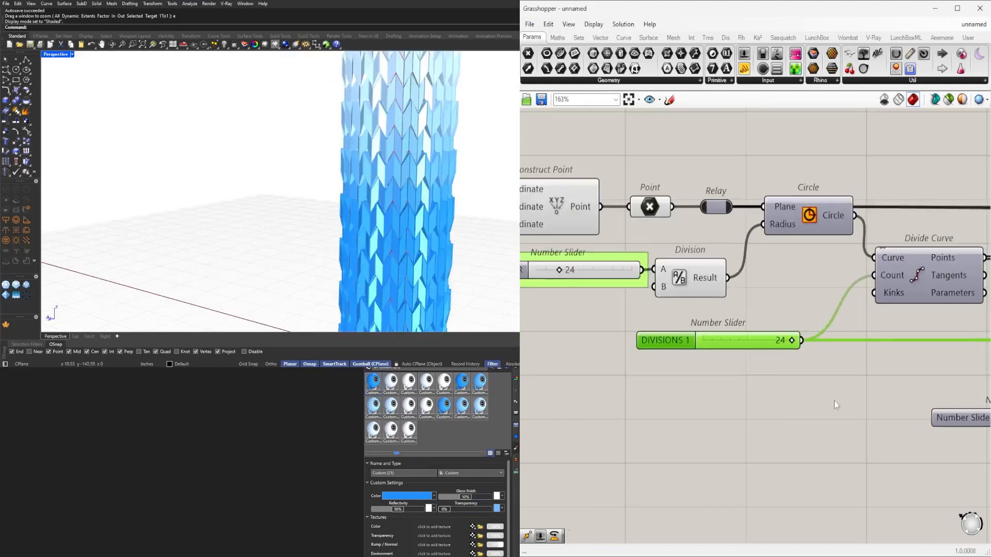
scroll(834, 400, "down", 3)
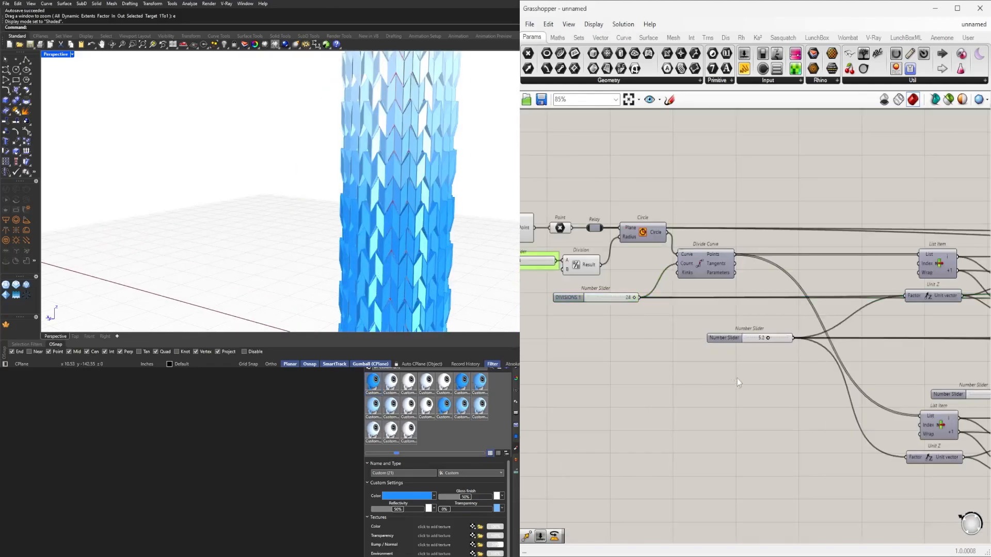
Set the DIVISIONS 1 slider to 12
scroll(671, 330, "up", 5)
double_click(639, 315)
type("12")
key("Return")
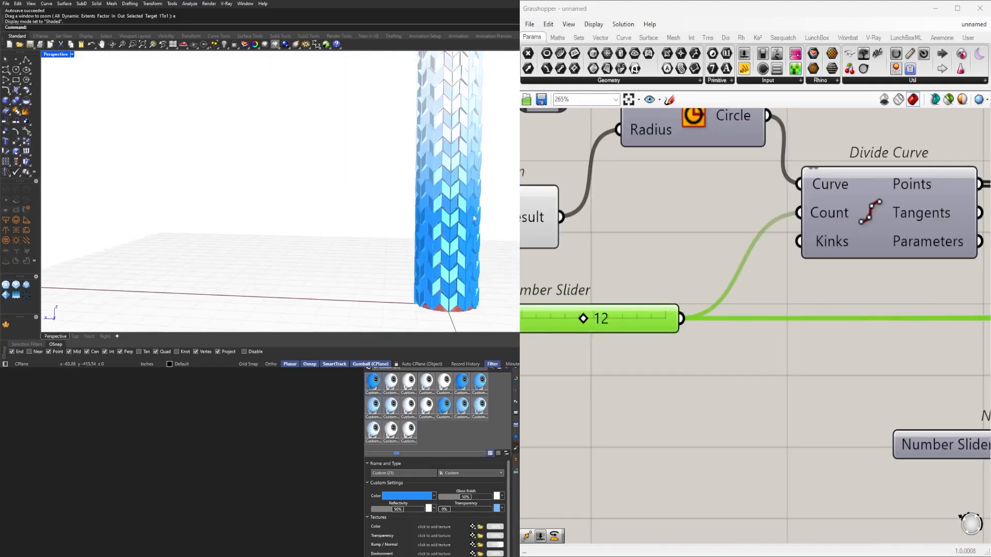
Try values of 5.4, 5 and 3 on the slider feeding the Unit Z factors and compare how the panels cover the column
scroll(605, 272, "down", 3)
scroll(698, 390, "down", 3)
right_click_drag(836, 438, 667, 424)
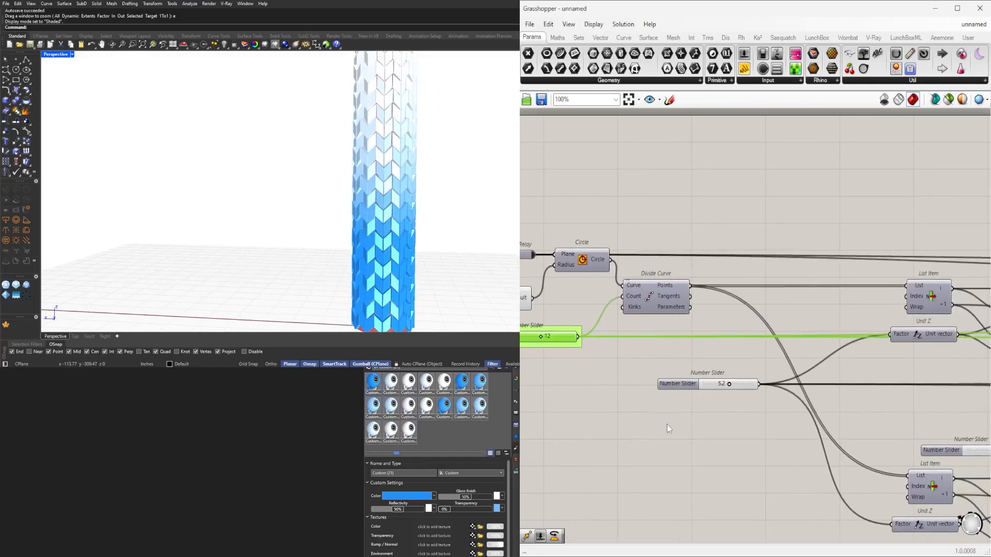
scroll(709, 386, "up", 7)
left_click_drag(730, 385, 735, 386)
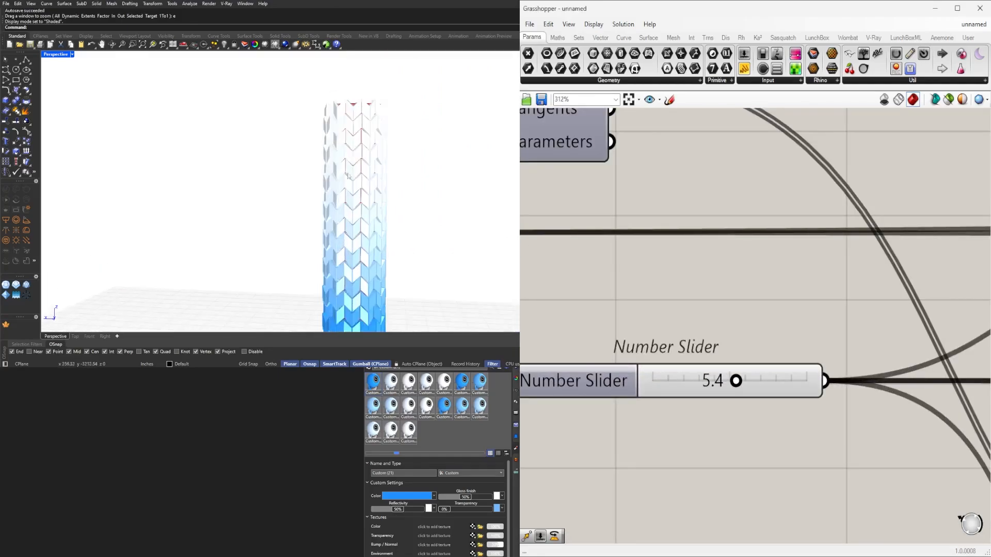
double_click(710, 381)
type("5")
key("Return")
double_click(705, 394)
type("3")
key("Return")
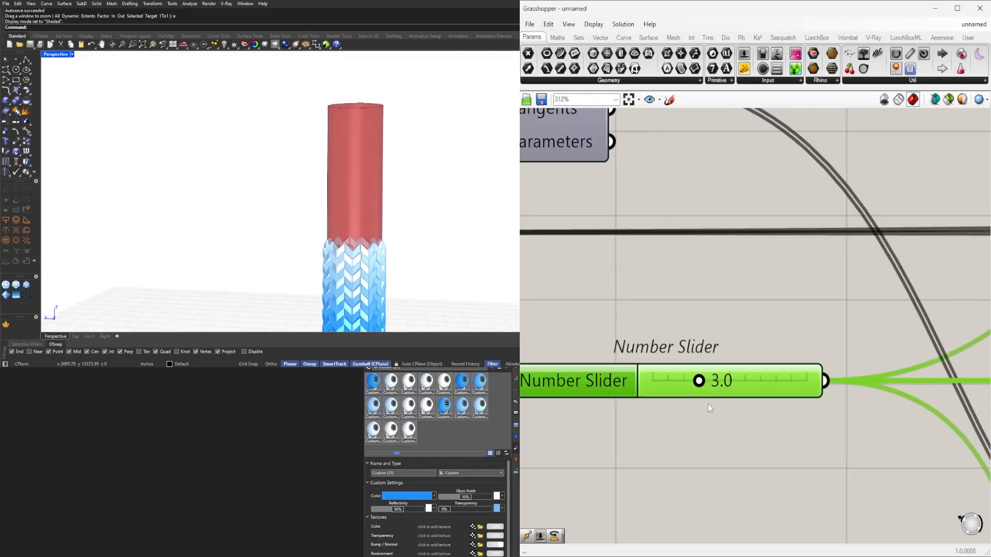
right_click_drag(390, 325, 399, 274, "shift")
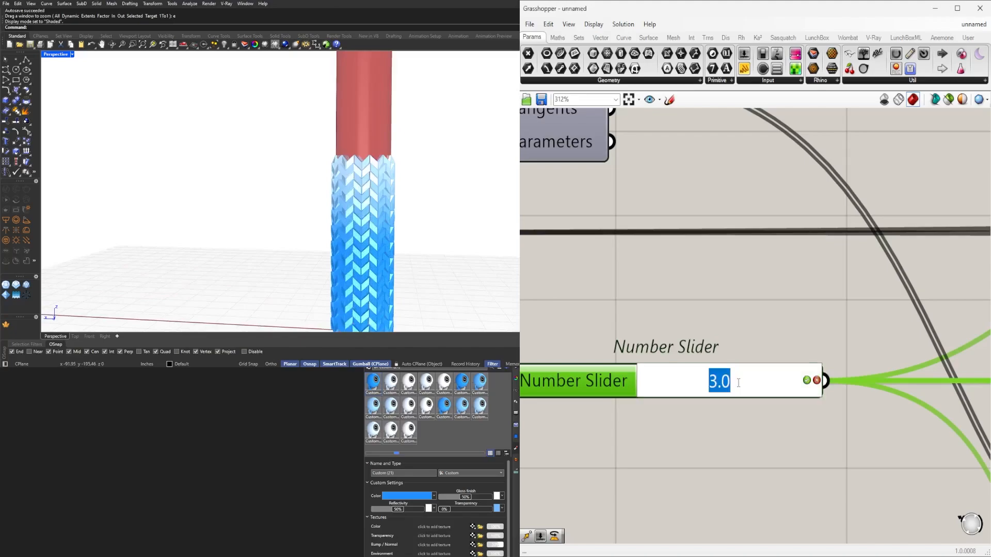
Set the slider feeding the Unit Z factors to 5, rename it HEIGHT and put it in a group
type("5")
key("Return")
scroll(320, 239, "down", 4)
right_click_drag(602, 460, 695, 457)
right_click(682, 378)
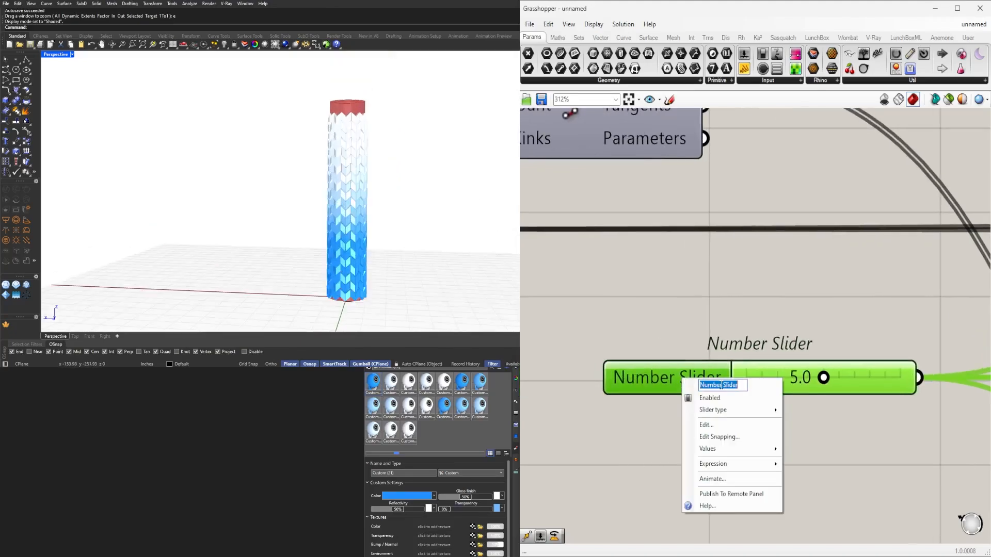
type("HEIGHT")
key("Return")
scroll(883, 306, "down", 4)
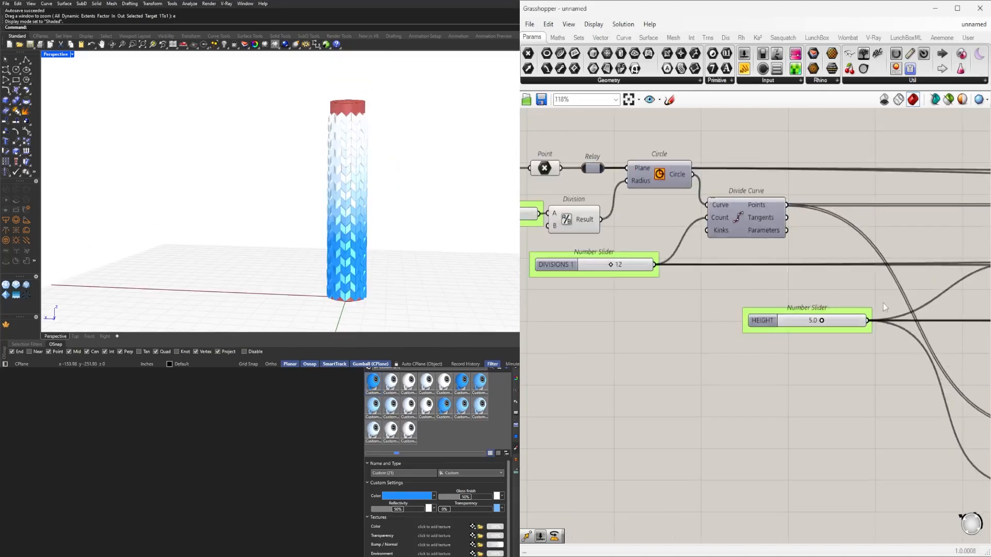
Set the number slider above the lower List Item to 2.46, checking how it slopes the panels
right_click_drag(884, 308, 565, 373)
scroll(565, 373, "down", 5)
right_click_drag(712, 427, 844, 357)
scroll(845, 358, "up", 4)
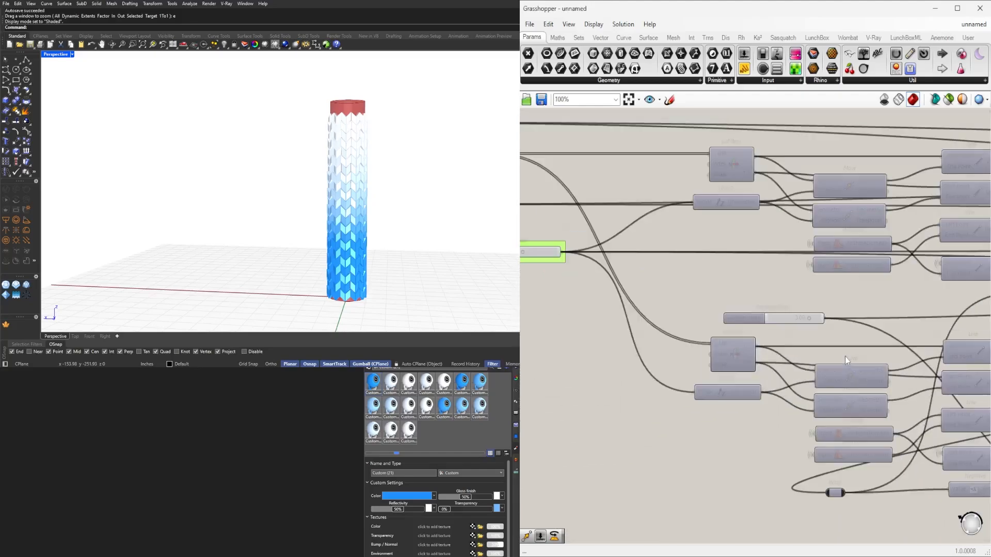
scroll(838, 327, "up", 6)
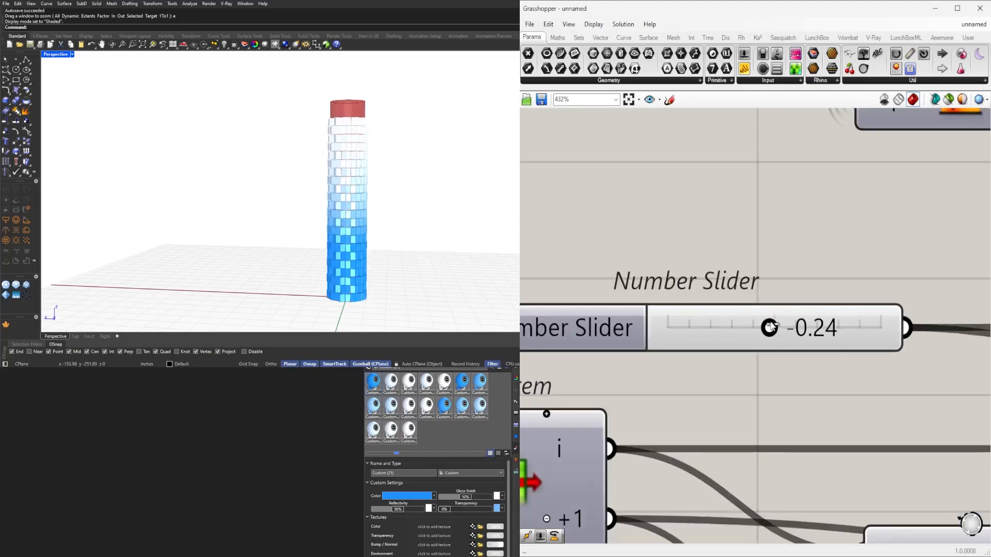
scroll(397, 271, "up", 5)
left_click_drag(824, 325, 836, 325)
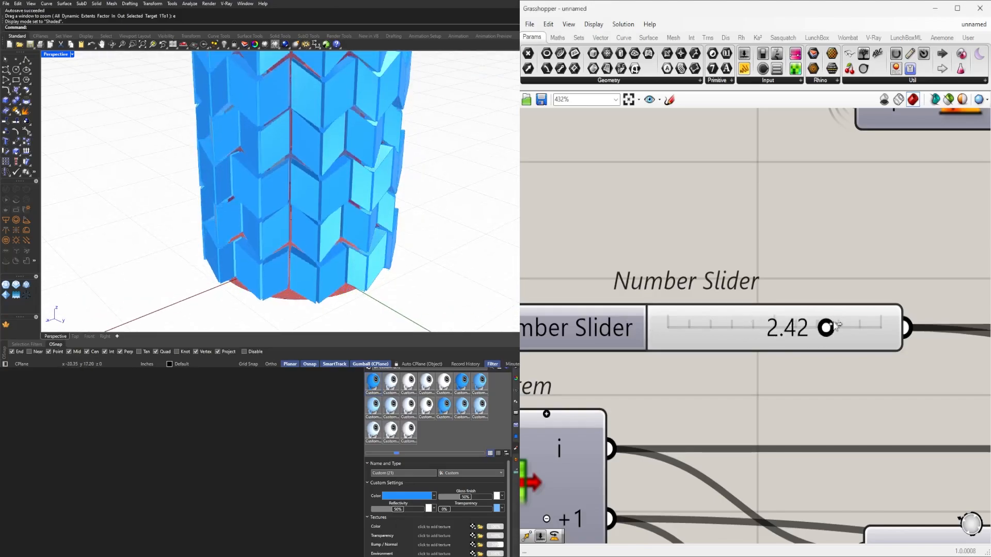
Rename the slider above the lower List Item to TILE SLOPE and put it in a group
right_click(615, 326)
type("TILE SLOPE")
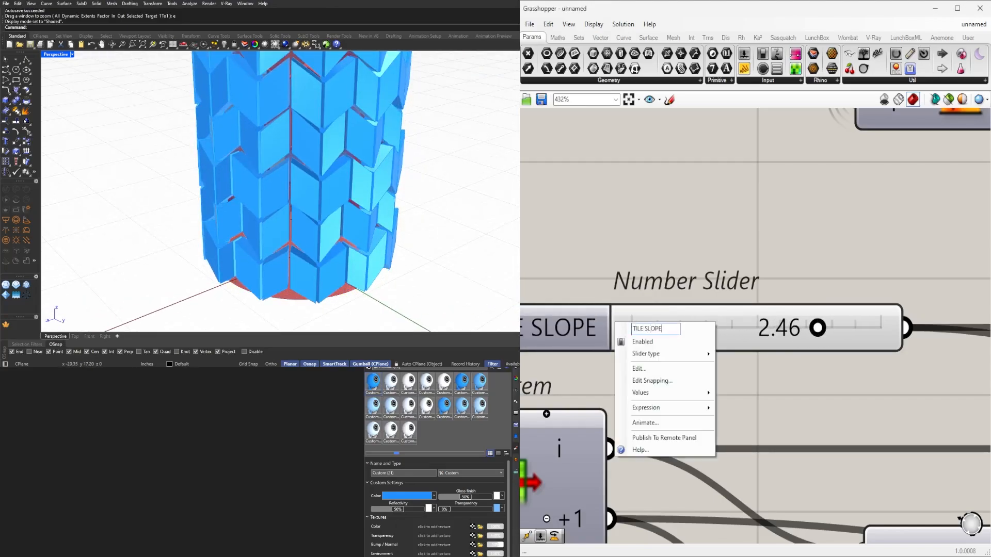
key("Return")
left_click(643, 330)
scroll(717, 254, "down", 10)
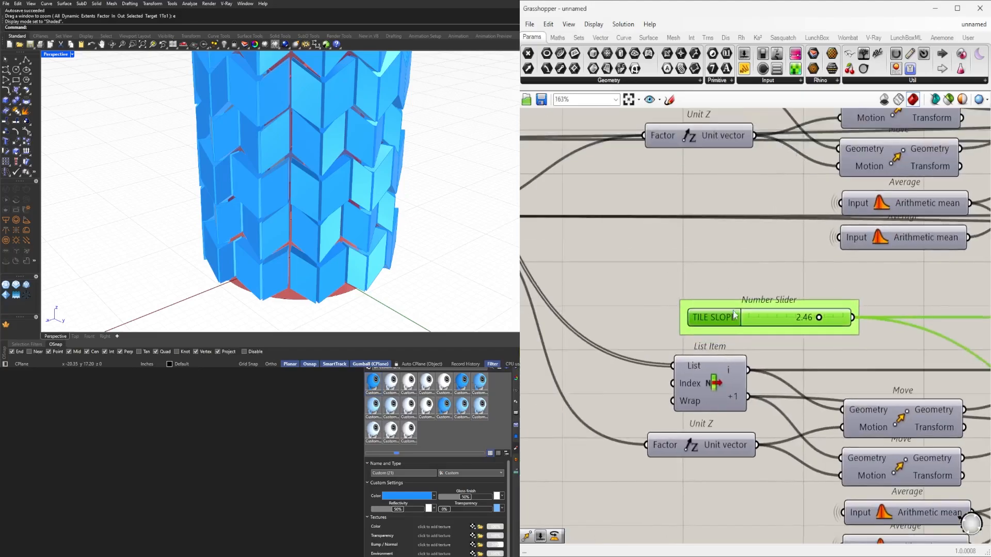
Insert a Number parameter with hidden wire display beside the lower relay and connect the Division result to it
right_click_drag(803, 400, 724, 331)
scroll(838, 318, "up", 2)
scroll(837, 326, "down", 1)
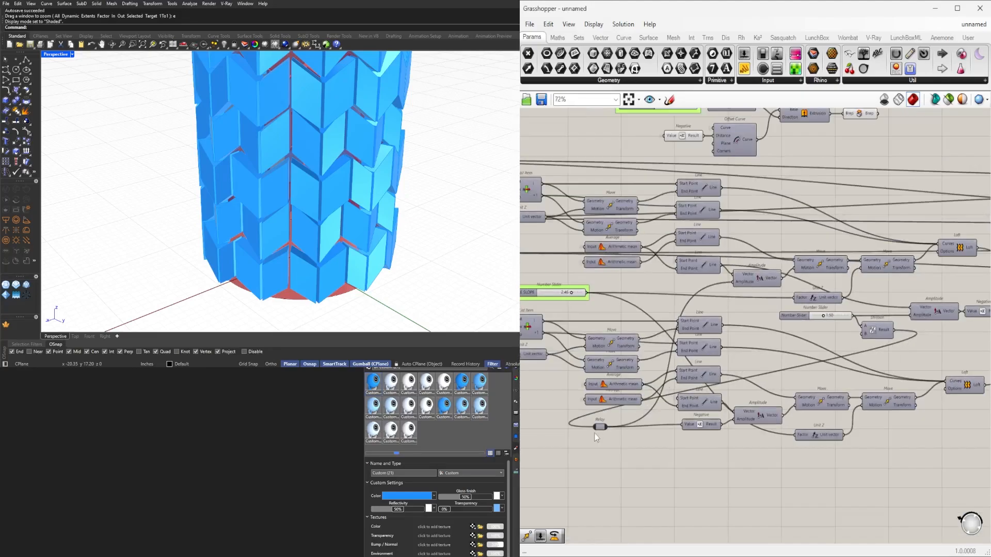
type("num")
left_click(567, 443)
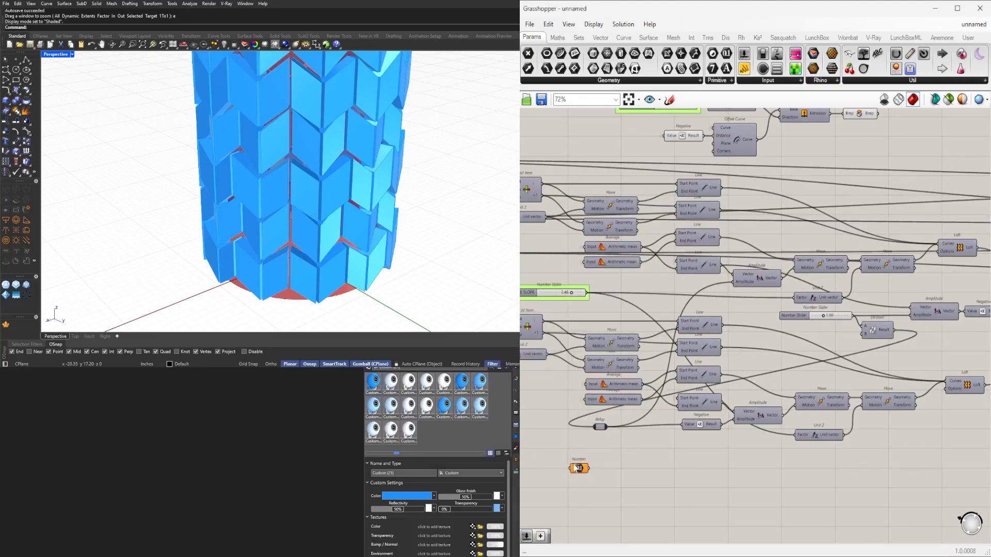
right_click(571, 468)
mouse_move(640, 397)
left_click(715, 413)
left_click_drag(894, 339, 569, 468)
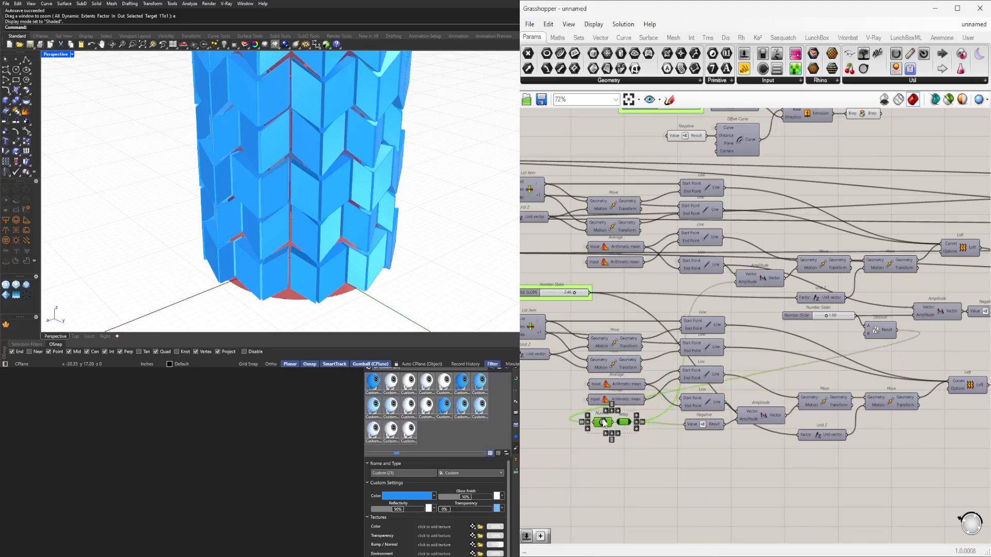
Hide the wire feeding the upper Amplitude component's Amplitude input
right_click(751, 283)
mouse_move(814, 302)
left_click(880, 327)
scroll(635, 434, "up", 3)
right_click_drag(635, 433, 782, 438)
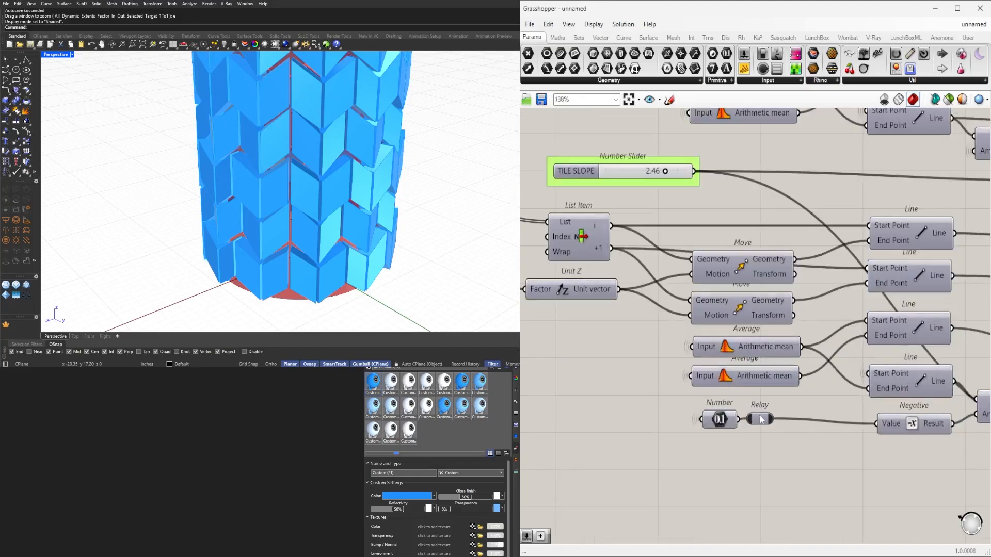
Arrange the Number parameter and its relay below the lower Average components, in line with the Negative component
left_click(766, 421)
left_click_drag(698, 396, 801, 452)
left_click(735, 472)
scroll(743, 457, "down", 4)
right_click_drag(662, 383, 726, 382)
scroll(803, 397, "up", 3)
left_click_drag(826, 331, 794, 464)
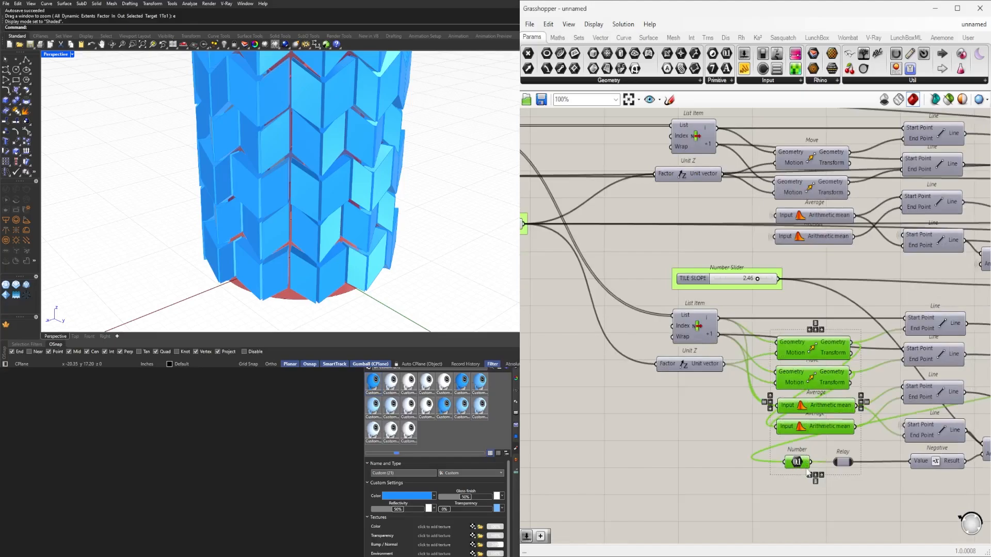
left_click(816, 481)
left_click(822, 474)
left_click(749, 434)
Add a Geometry parameter after Cap Holes and connect the capped Brep to it
scroll(756, 408, "down", 5)
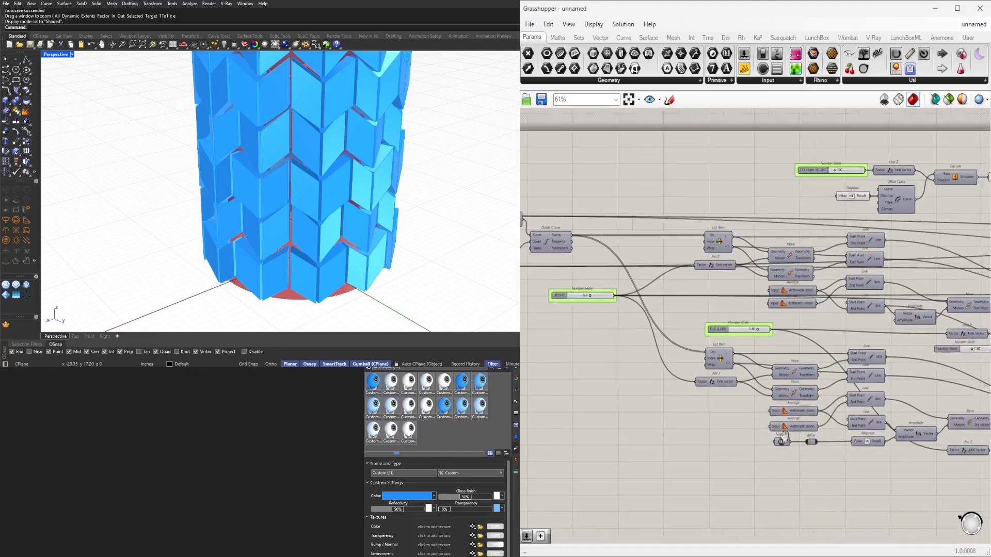
scroll(857, 336, "up", 5)
scroll(846, 362, "down", 1)
right_click_drag(911, 145, 776, 181)
left_click(790, 196)
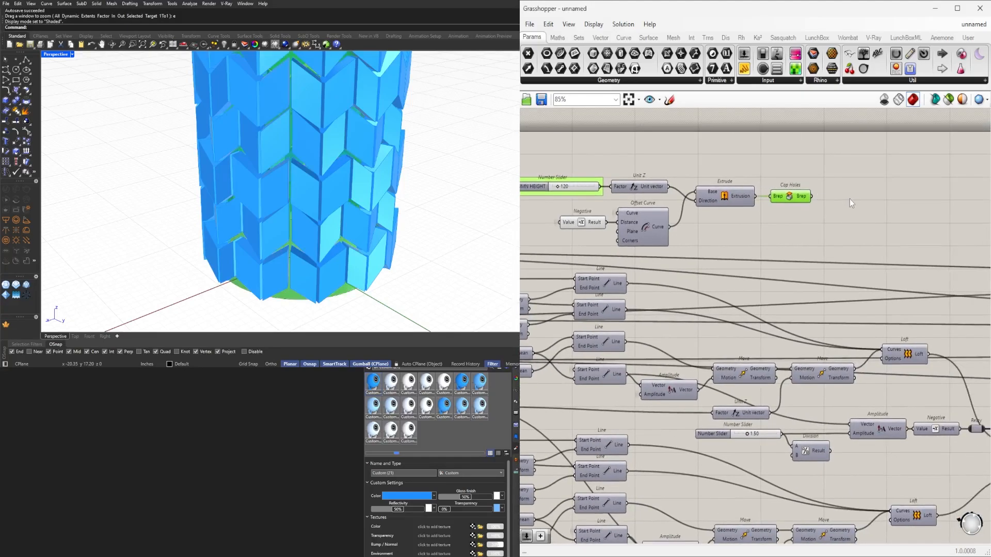
type("GEO")
left_click(831, 185)
scroll(846, 201, "up", 2)
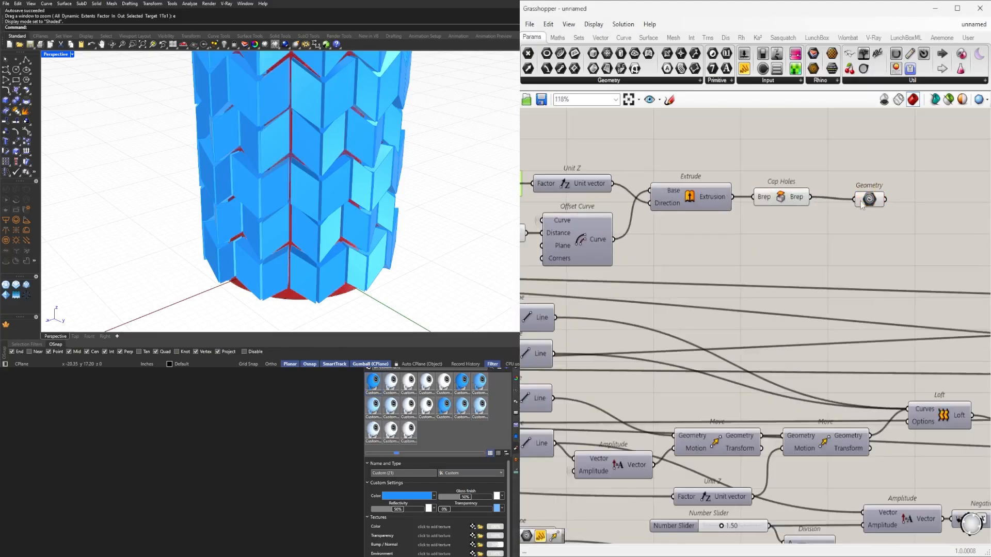
scroll(814, 214, "down", 2)
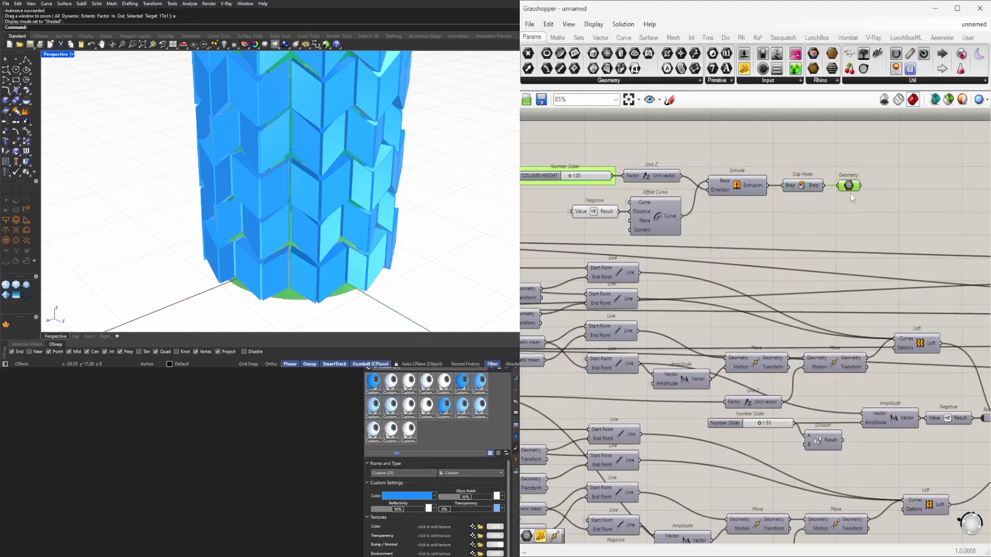
Try 3.04 on the slider feeding the Division component, set it to 0.5 and inspect the panel thickness
scroll(769, 330, "up", 6)
left_click_drag(774, 278, 820, 279)
right_click_drag(361, 186, 294, 124)
scroll(301, 84, "down", 5)
scroll(294, 124, "up", 5)
double_click(797, 279)
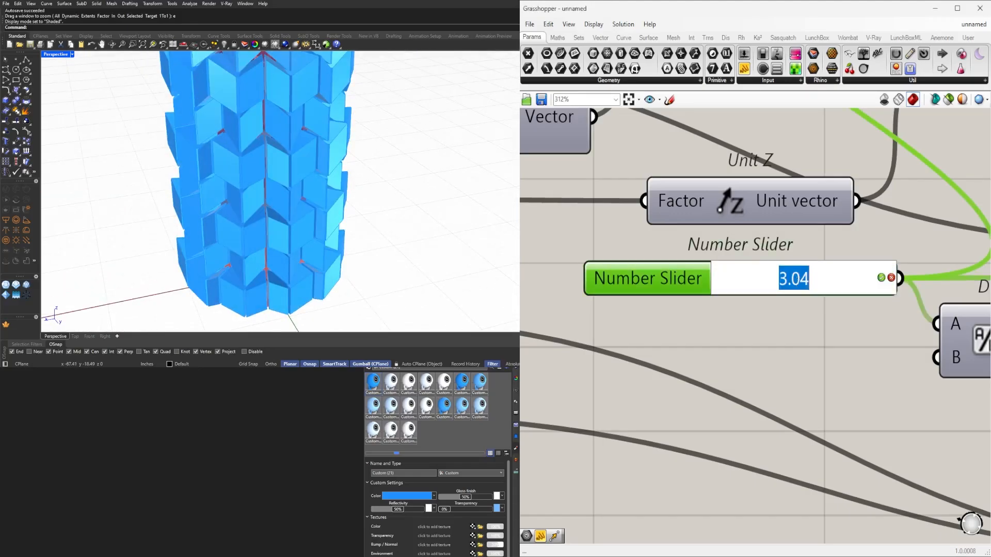
type("0.5")
key("Return")
scroll(289, 232, "up", 3)
scroll(289, 233, "down", 4)
scroll(288, 232, "up", 4)
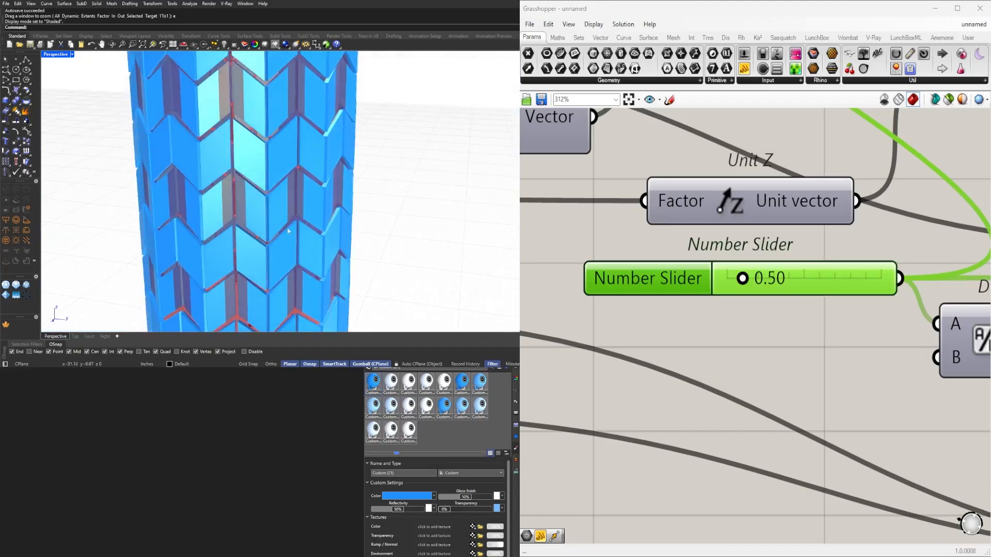
Feed the Negative component for the core offset from a separate number slider and set that slider to 0.8
scroll(723, 310, "down", 5)
scroll(786, 275, "up", 4)
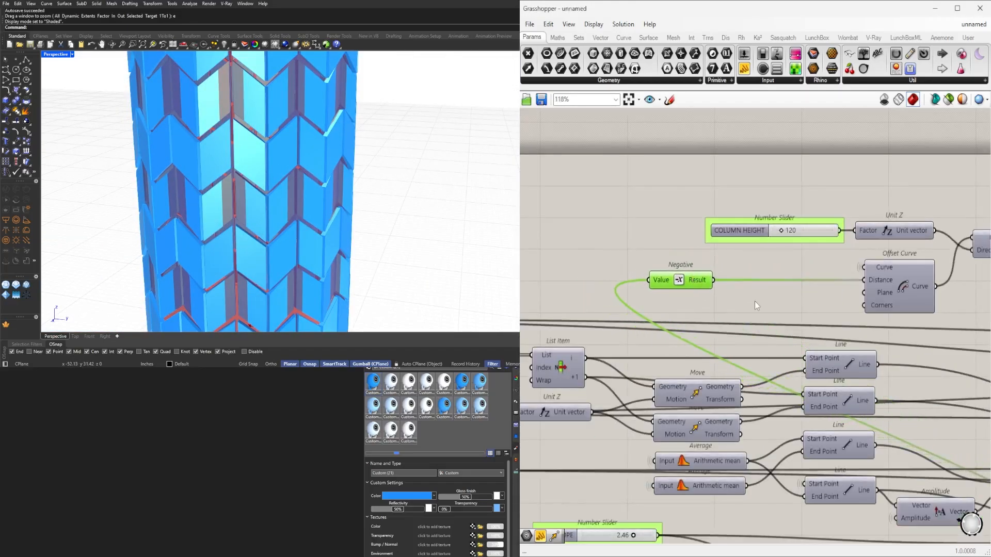
scroll(617, 266, "up", 3)
left_click_drag(667, 291, 676, 292)
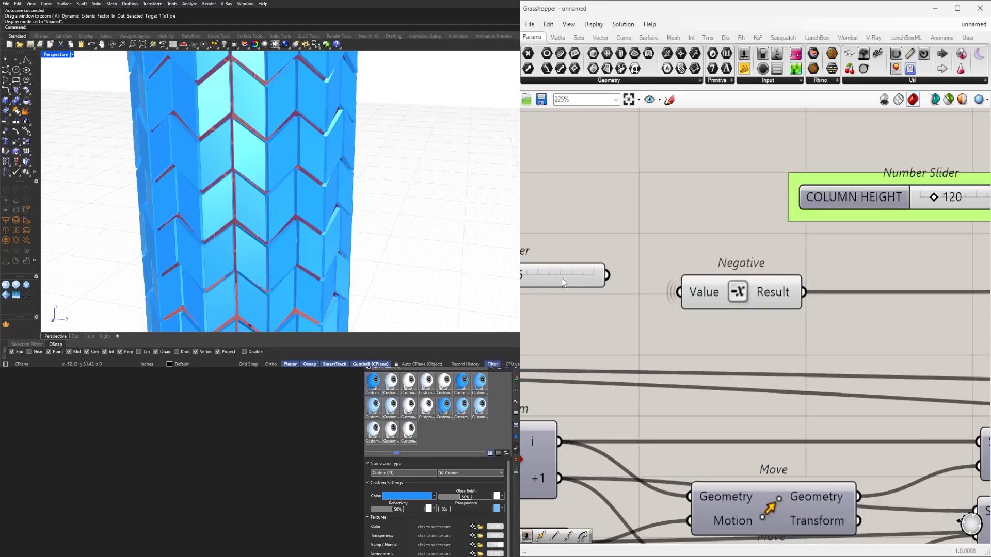
left_click_drag(563, 279, 605, 296)
scroll(593, 290, "up", 8)
right_click_drag(595, 294, 775, 294)
left_click_drag(679, 320, 645, 319)
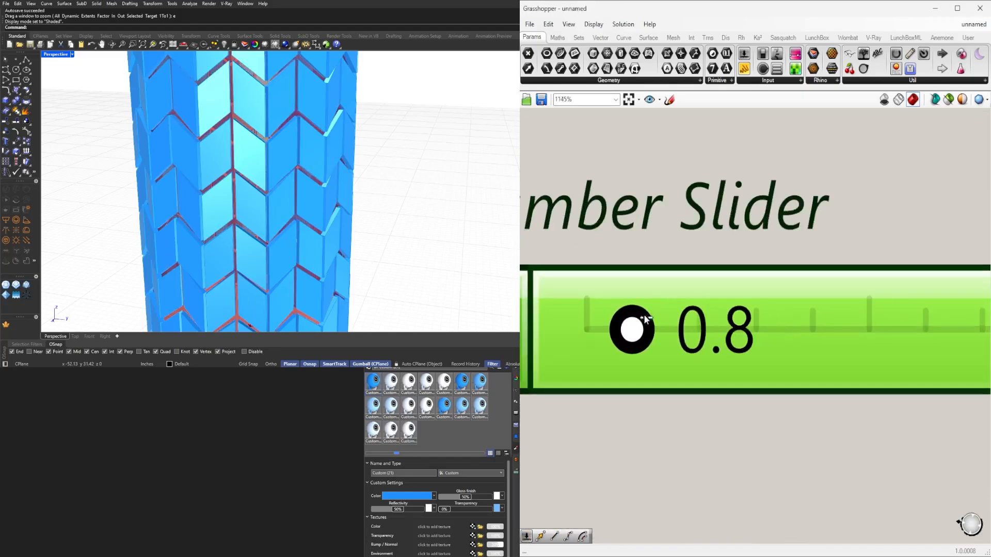
scroll(284, 176, "down", 10)
scroll(285, 106, "up", 5)
scroll(708, 315, "down", 9)
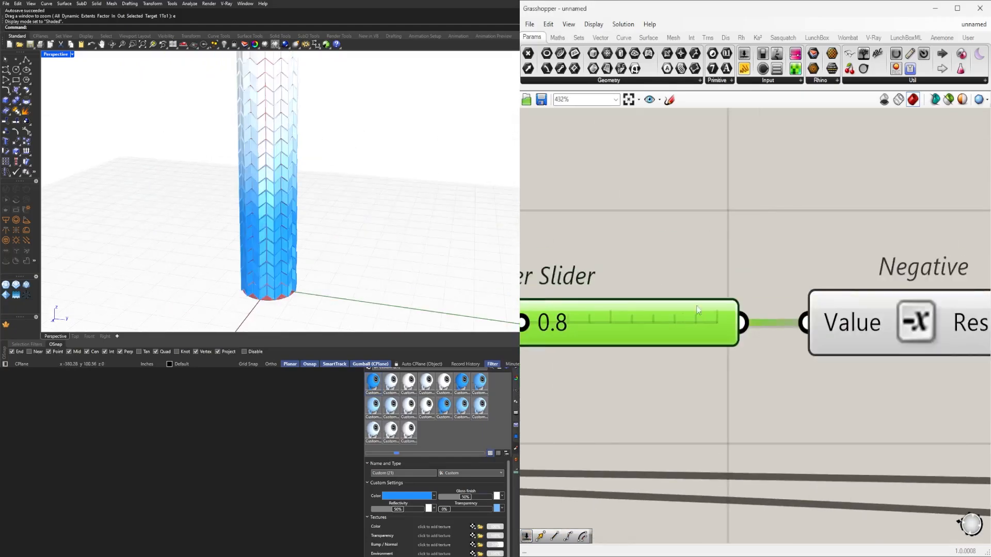
Rename the slider feeding the Negative component to COLUMN OFFSET and put it in a group
right_click_drag(975, 336, 821, 339)
scroll(731, 339, "down", 4)
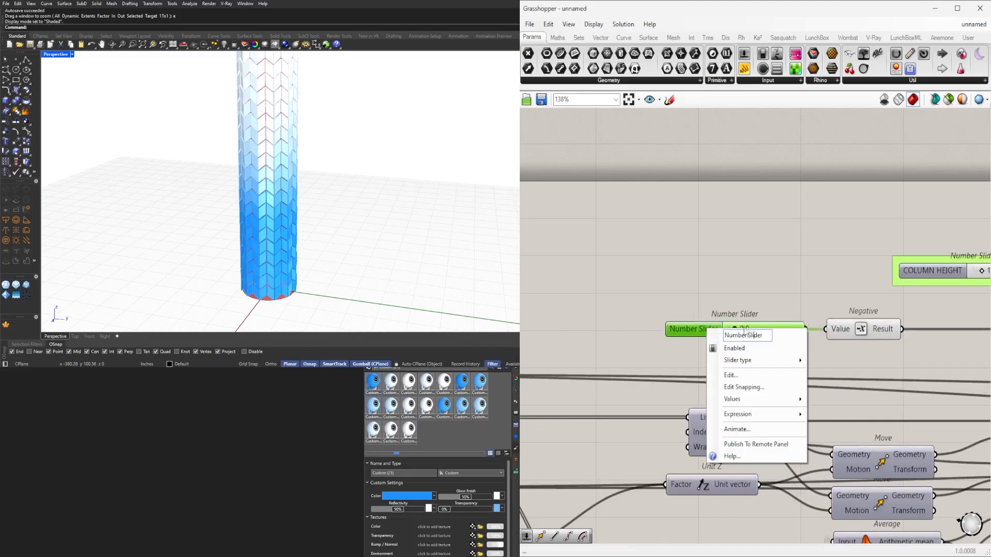
type("FFSET")
key("Return")
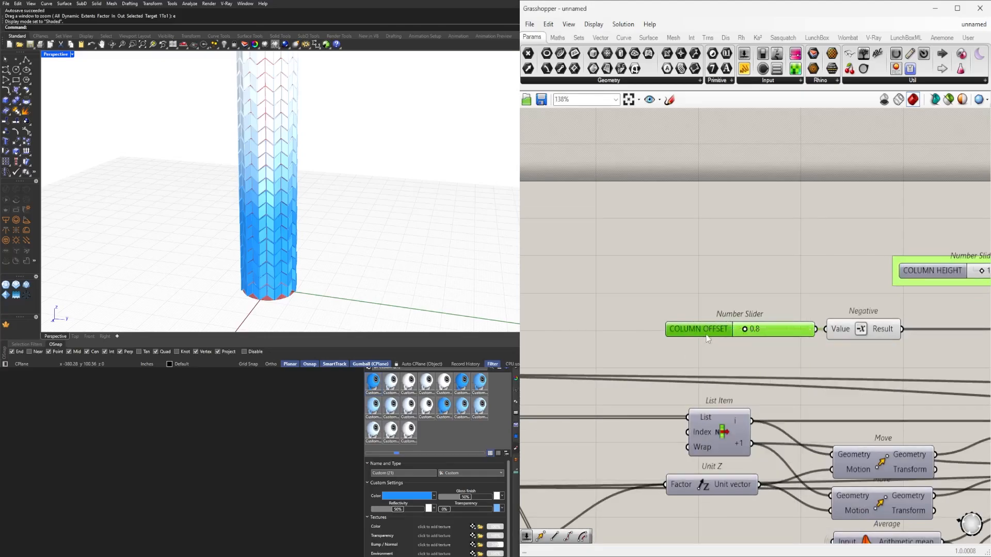
left_click(720, 280)
Try the slider feeding the Division component at 0.96 and reset it to 0.5
scroll(727, 320, "down", 7)
scroll(803, 400, "up", 11)
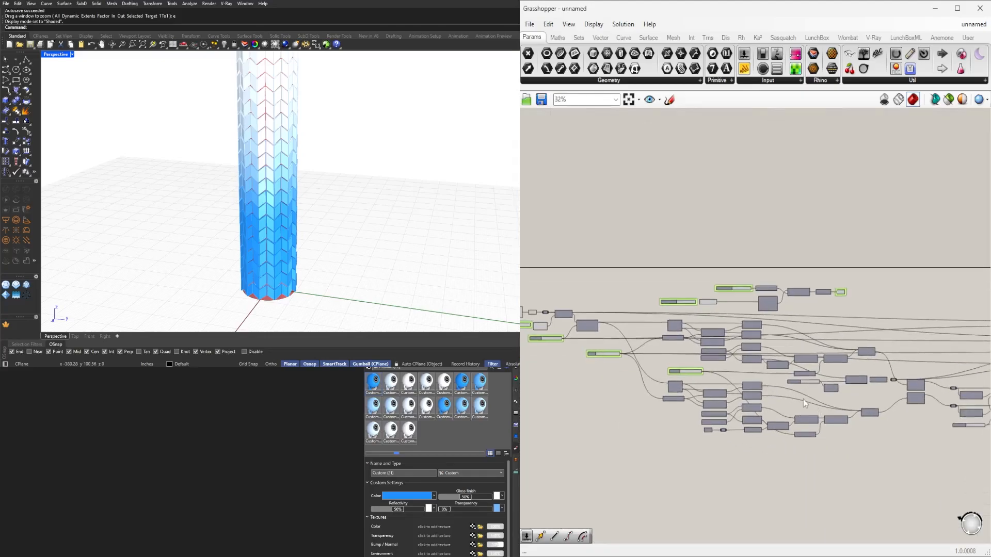
left_click_drag(718, 328, 733, 328)
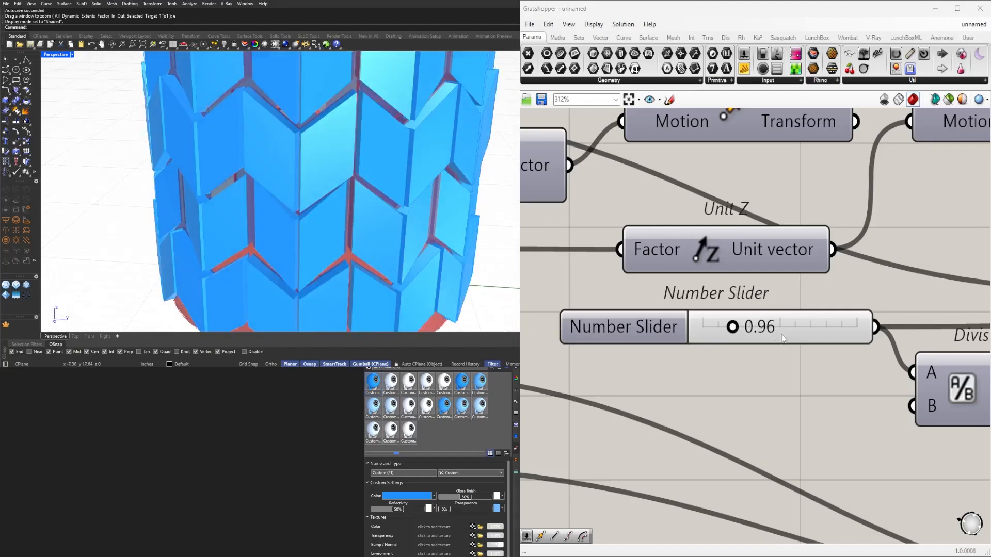
double_click(784, 335)
type("0.5")
key("Return")
Rename the slider feeding the Division component to TILE DEPTH, group it and shift it slightly away from Division
scroll(677, 320, "down", 2)
right_click(691, 329)
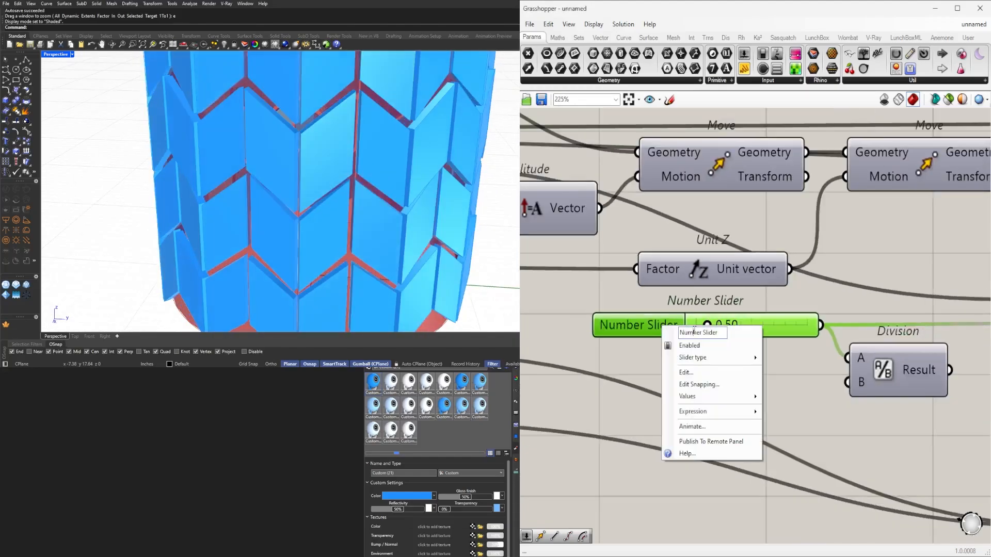
type("TILE DEPTH")
key("Return")
left_click_drag(638, 325, 608, 324)
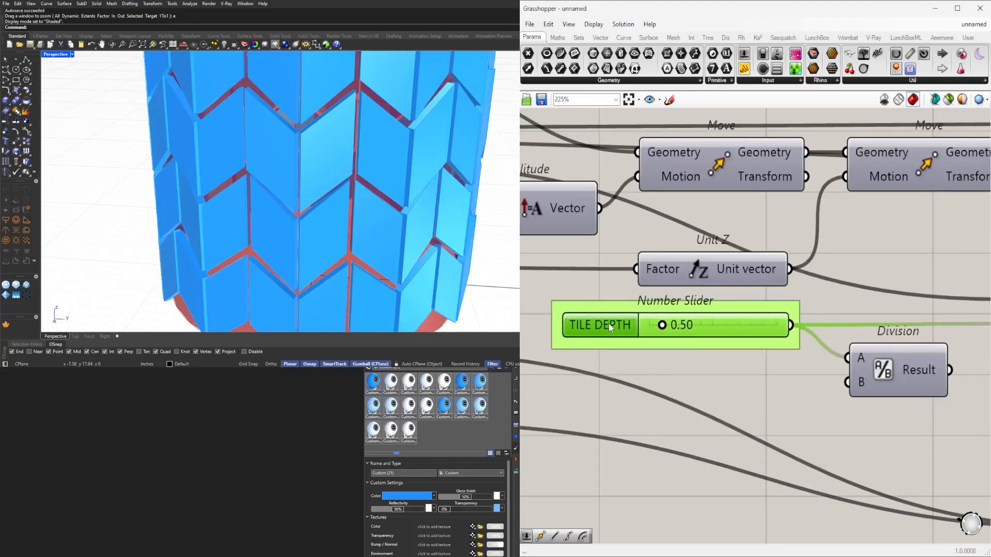
Set the slider feeding both Scale components' Factor inputs to 0.95
scroll(891, 366, "down", 5)
scroll(749, 404, "up", 4)
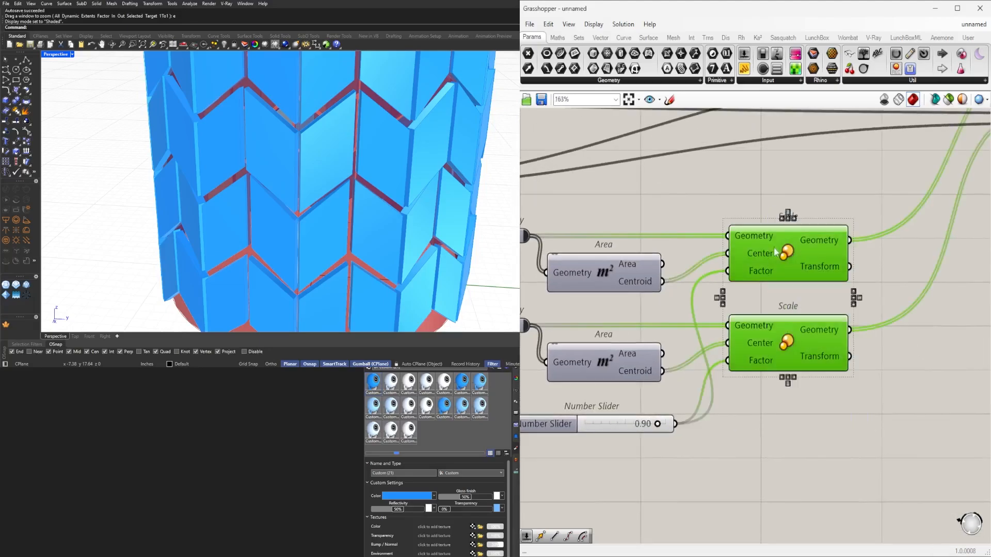
right_click_drag(580, 447, 728, 440)
scroll(727, 440, "up", 3)
left_click_drag(819, 415, 829, 401)
double_click(829, 396)
type(".95")
key("Return")
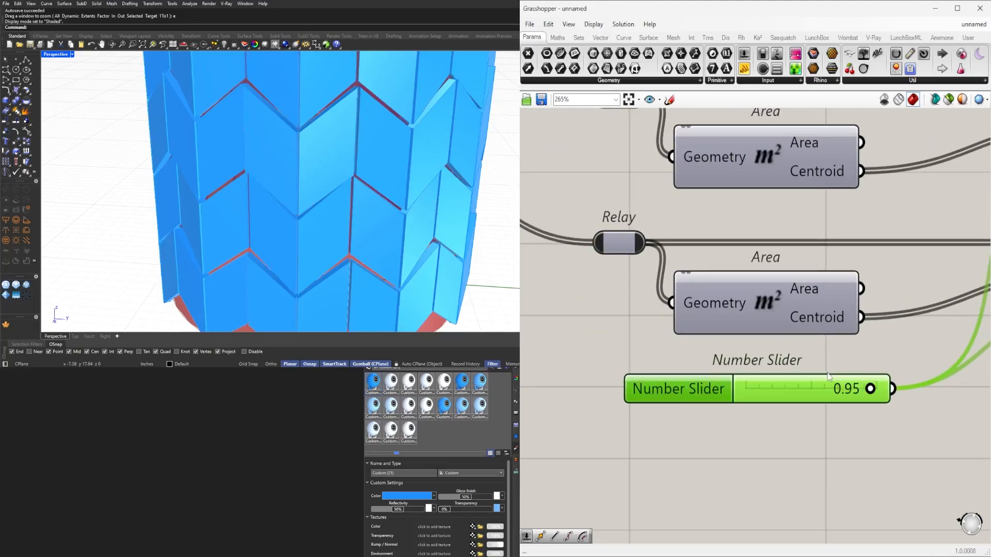
Rename the slider feeding the Scale factors to TILE SCALE
right_click(706, 389)
type("TILE SCALE")
key("Return")
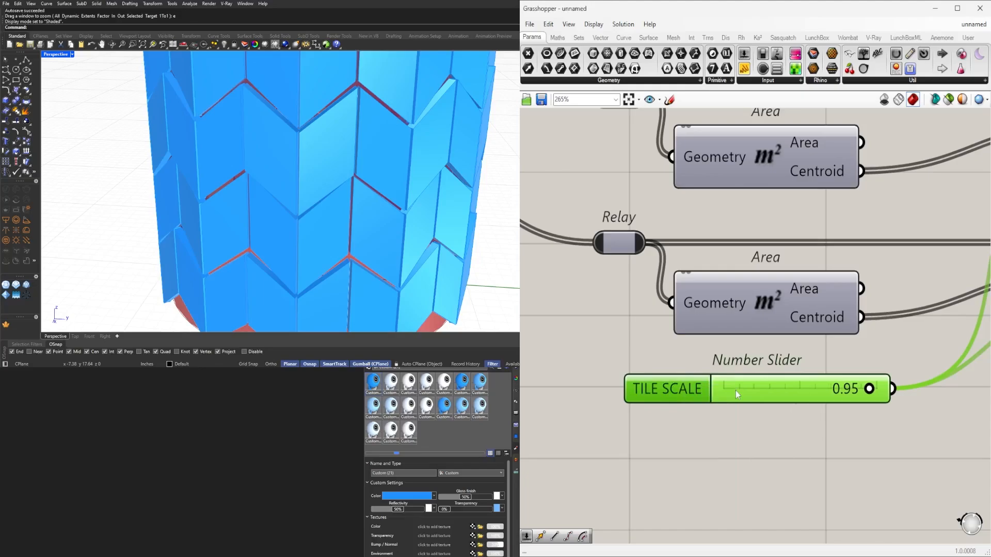
Rename the slider feeding the Series component's Count input to VERTICAL ARRAY
scroll(819, 408, "down", 10)
right_click_drag(819, 408, 766, 385)
scroll(669, 385, "up", 10)
right_click(648, 356)
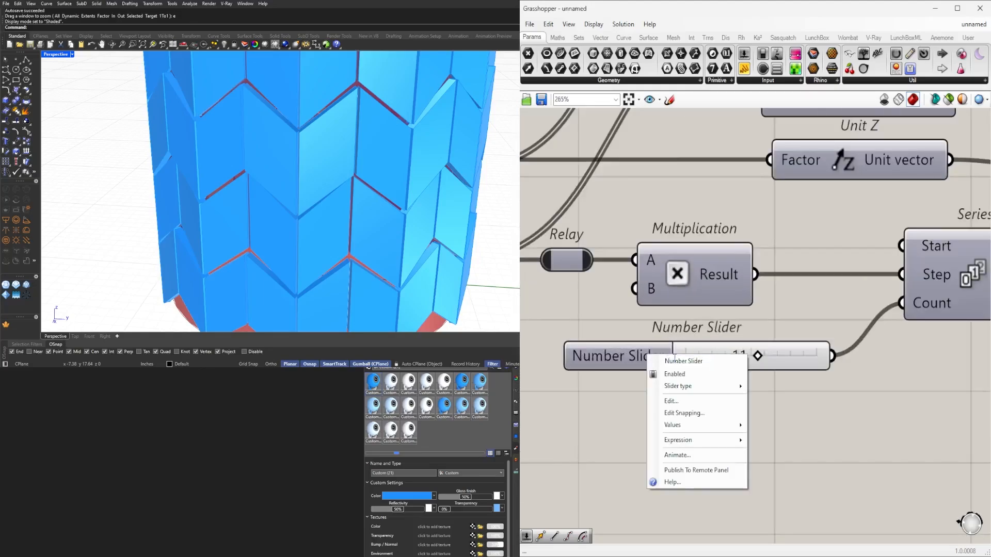
type("VERTICAL ARRAY")
key("Return")
Place a Division component above the Polar Arrays and connect the Multiplication result to its B input
scroll(871, 391, "down", 7)
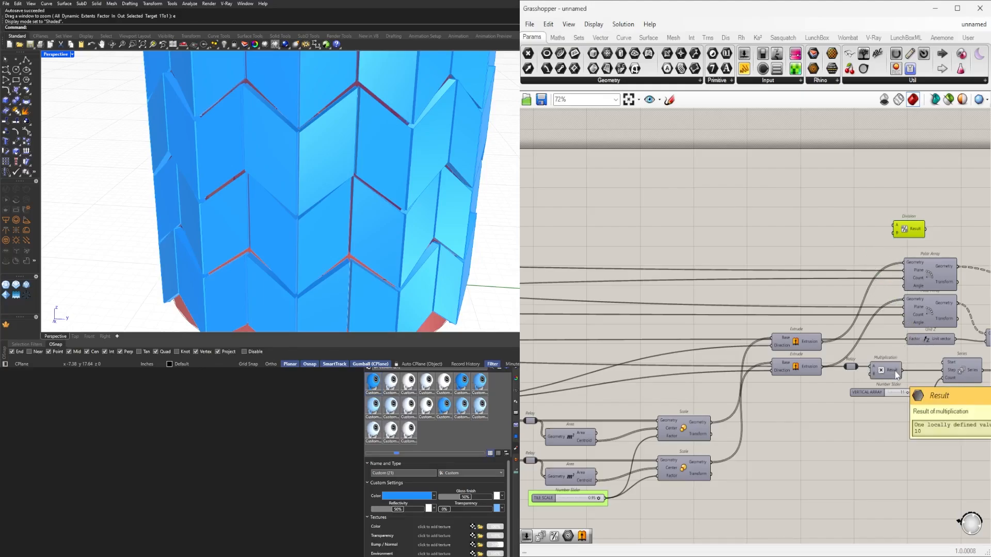
scroll(899, 235, "up", 1)
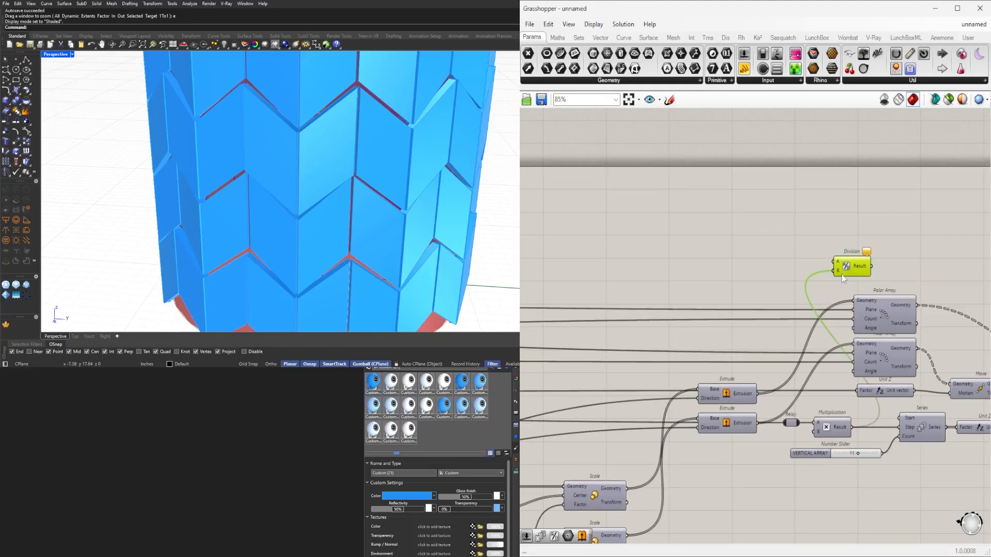
scroll(911, 423, "down", 7)
scroll(632, 289, "up", 6)
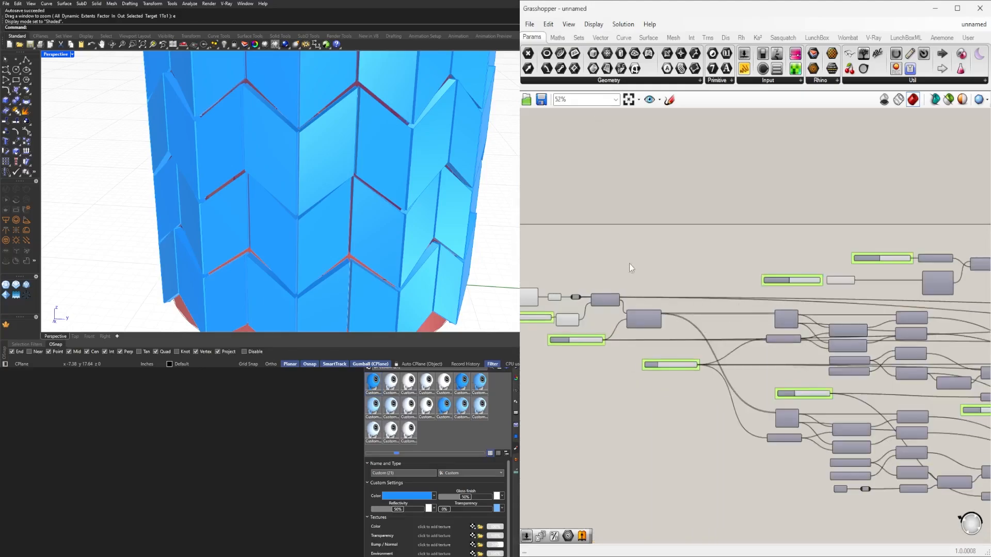
Add a Division component that divides the COLUMN HEIGHT value by the Multiplication result feeding the Series step
right_click_drag(764, 297, 555, 302)
right_click_drag(903, 293, 849, 284)
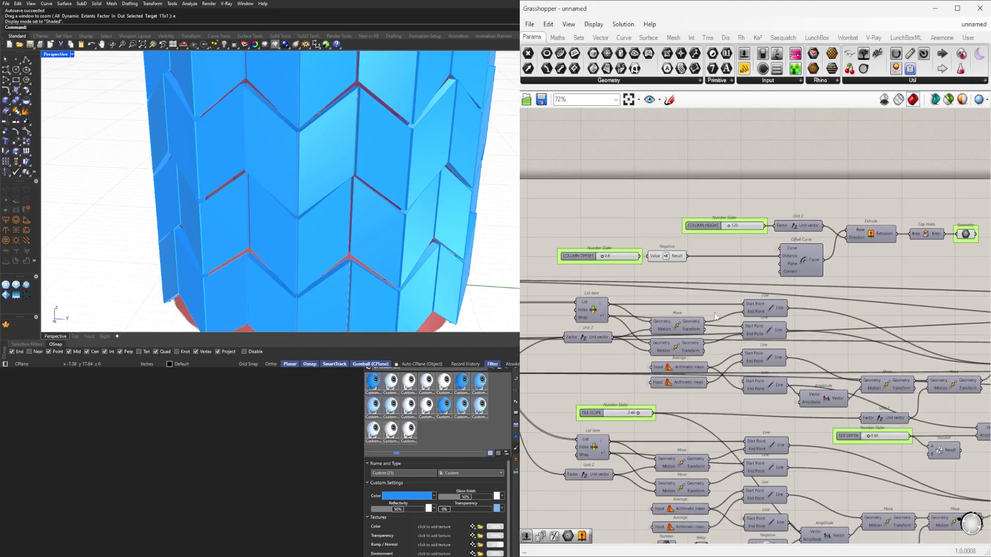
scroll(788, 228, "up", 2)
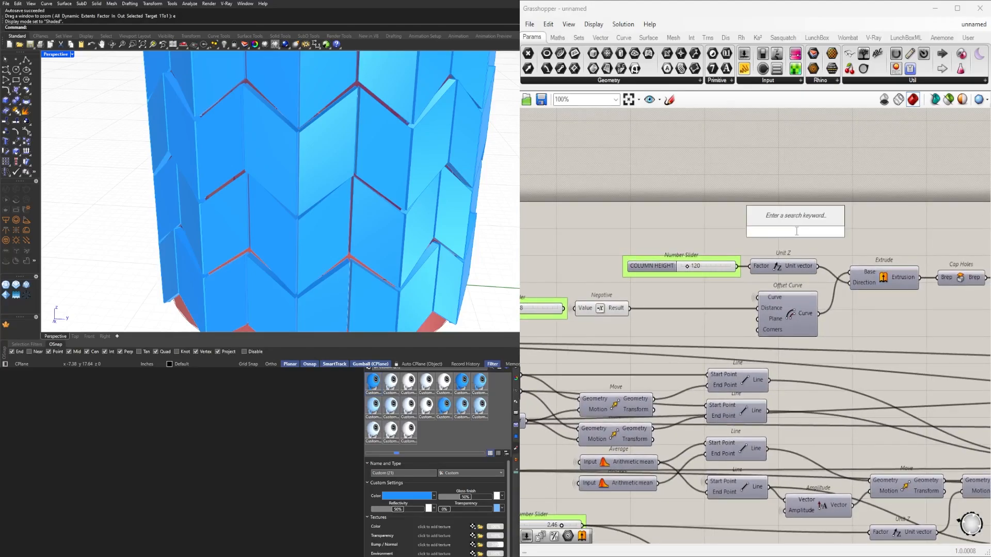
left_click_drag(758, 246, 773, 226)
scroll(677, 253, "down", 10)
left_click_drag(793, 231, 679, 239)
scroll(804, 276, "up", 11)
scroll(892, 283, "down", 3)
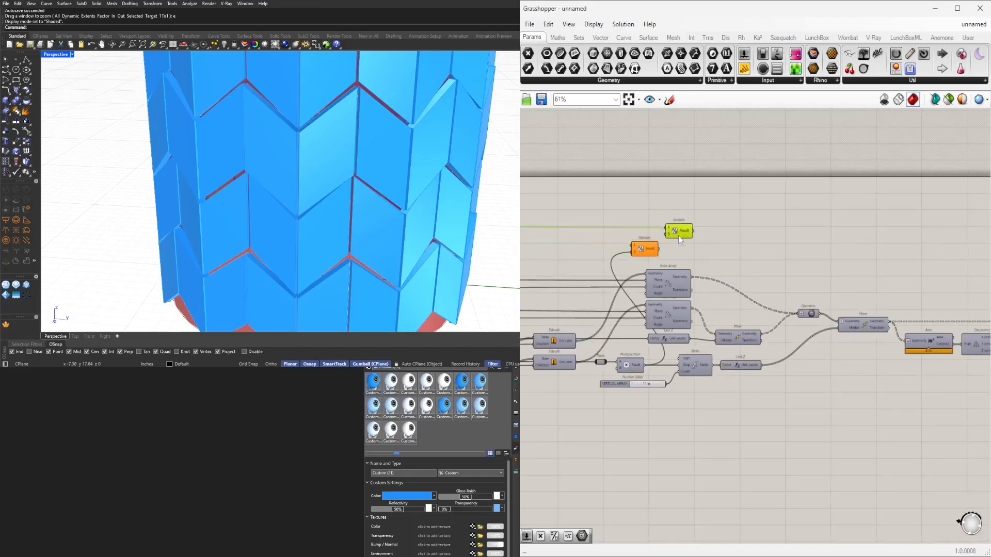
scroll(670, 227, "up", 2)
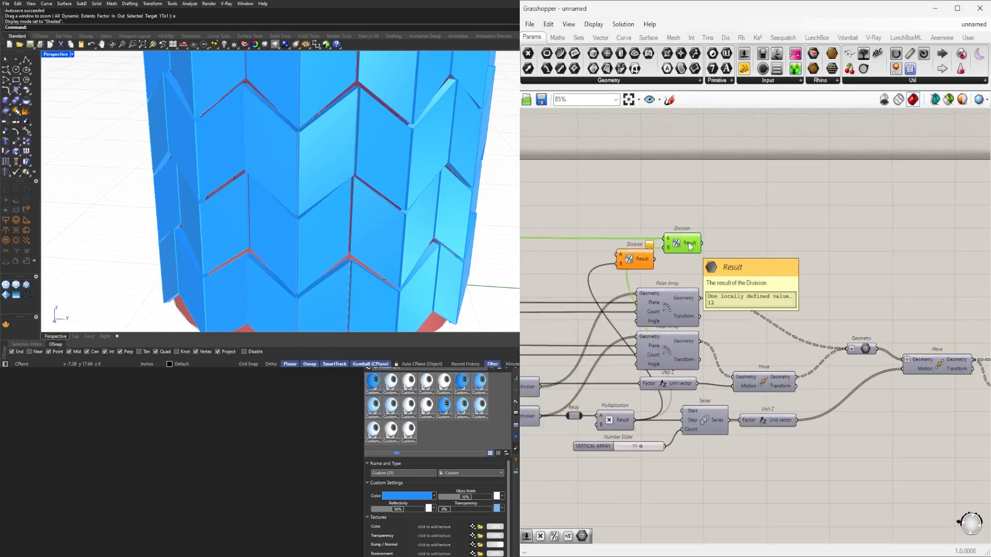
Place the Division component just below the Series component and hide the wire into its A input
right_click_drag(629, 265, 717, 273)
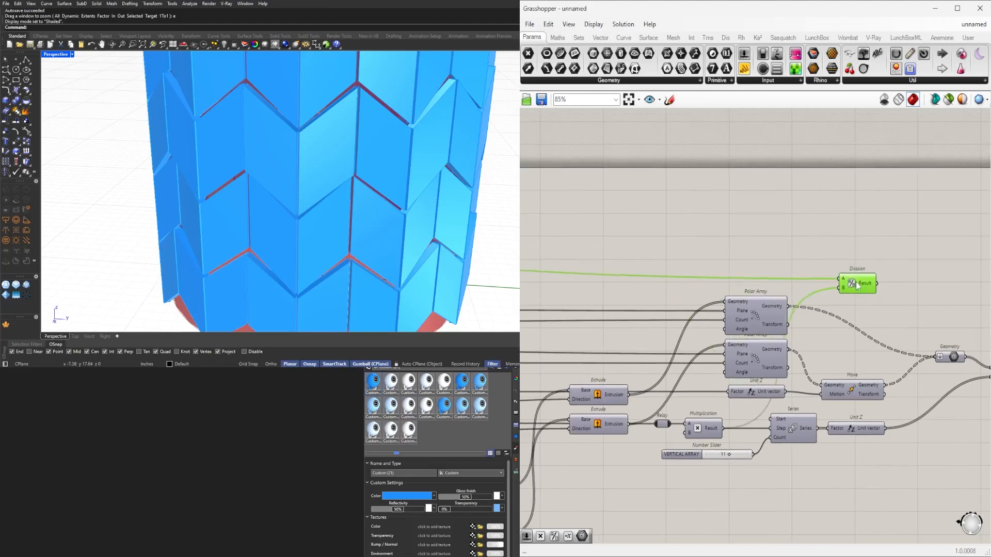
right_click_drag(853, 360, 822, 357)
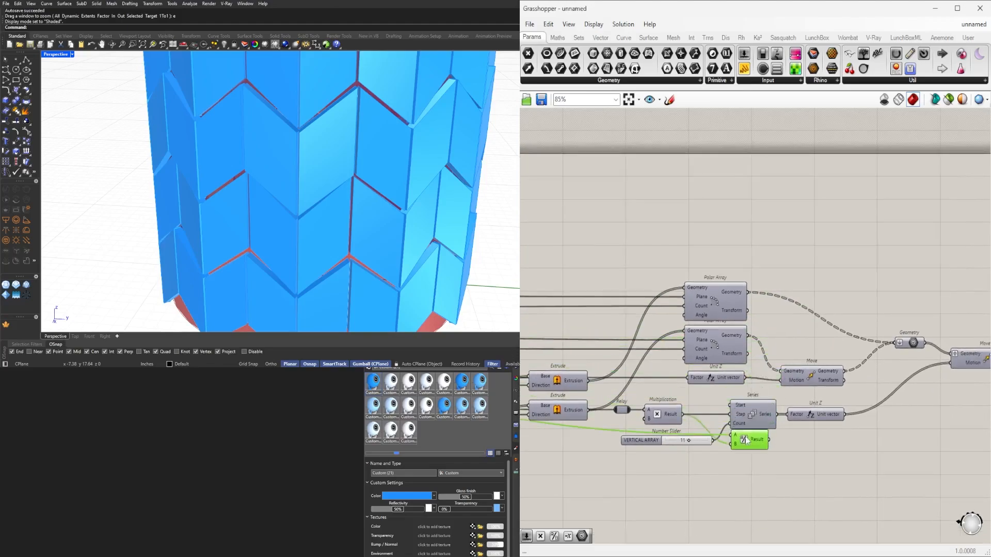
right_click(738, 444)
left_click(887, 409)
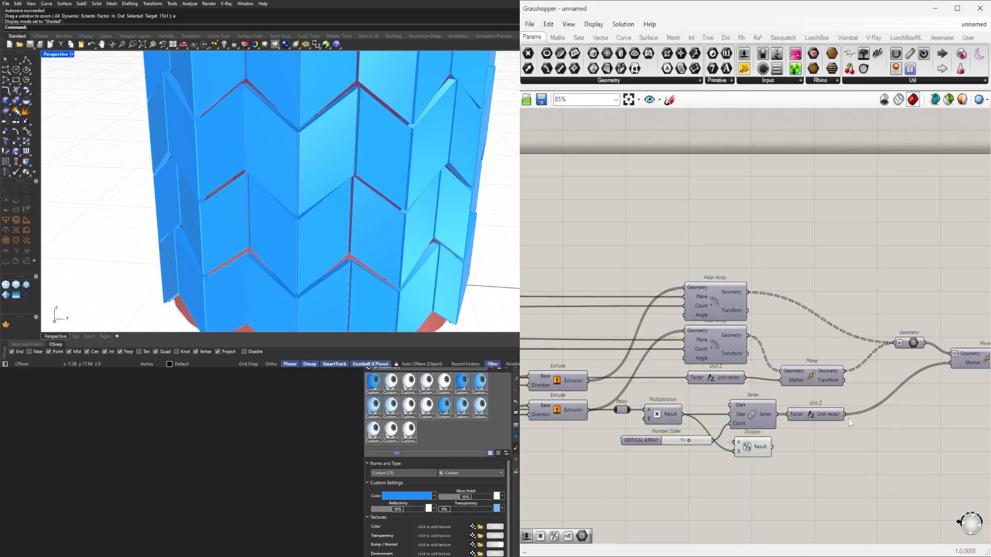
Connect the Division result to the Series Count input in place of the VERTICAL ARRAY slider, and move that slider clear
left_click_drag(753, 424, 844, 426)
left_click(813, 454)
scroll(772, 442, "up", 3)
left_click_drag(772, 449, 850, 413)
left_click_drag(739, 452, 677, 511)
Examine how the tile rows end at the top of the column
scroll(277, 184, "down", 10)
right_click_drag(277, 184, 299, 289, "shift")
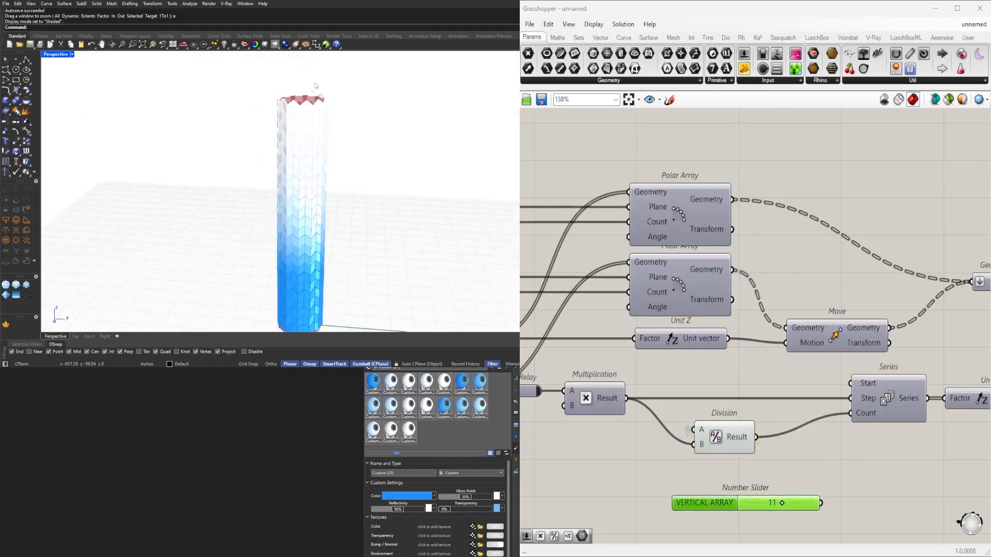
scroll(309, 93, "up", 3)
right_click_drag(279, 118, 231, 121)
scroll(230, 122, "down", 3)
scroll(268, 111, "up", 5)
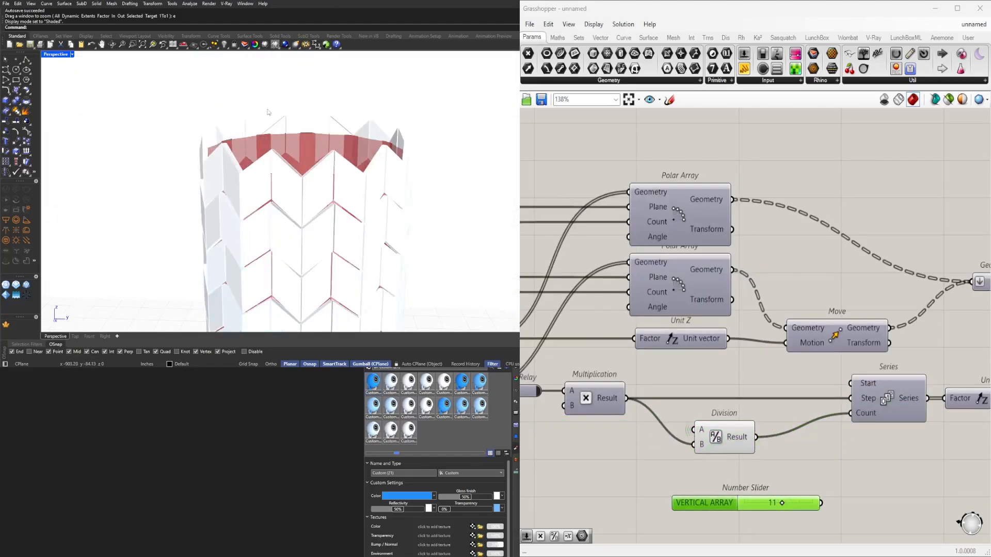
scroll(787, 410, "down", 5)
Try HEIGHT slider values of 4.2, 4.0 and 3.0 to test the automatic row count
scroll(728, 334, "up", 10)
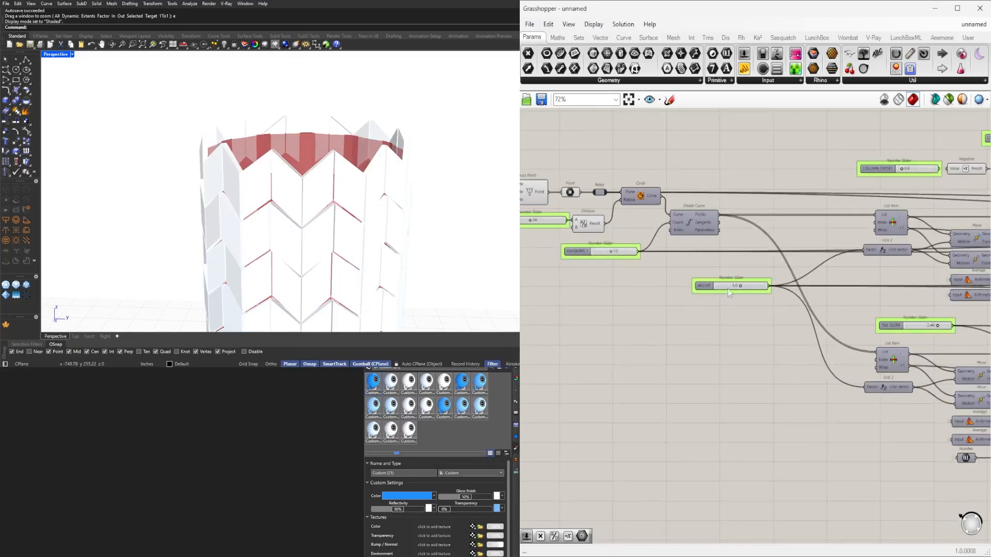
left_click_drag(773, 289, 756, 289)
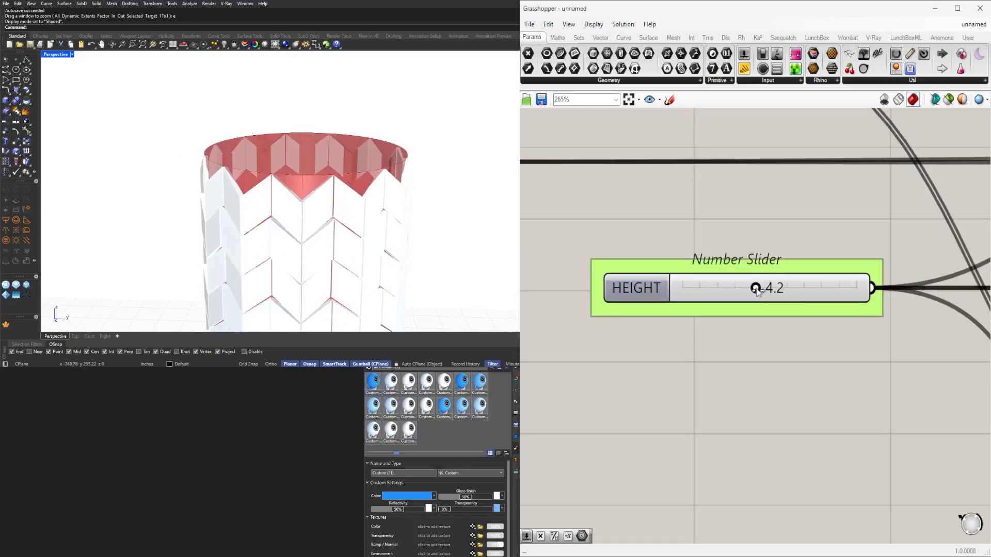
double_click(756, 289)
type("4")
key("Return")
double_click(753, 288)
type("3")
key("Return")
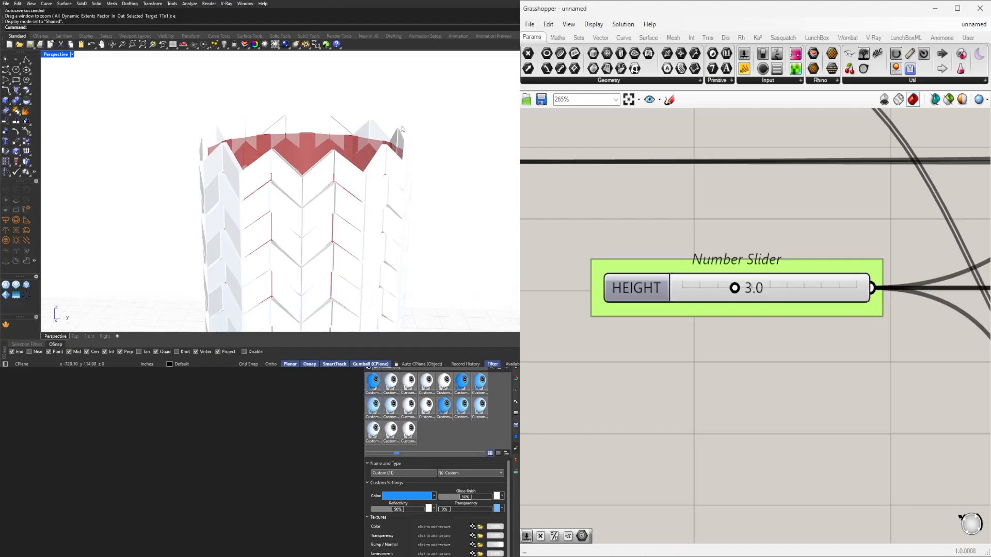
Test larger tiles by trying HEIGHT slider values of 7.3 and 8.0
scroll(402, 127, "down", 8)
left_click_drag(732, 290, 810, 288)
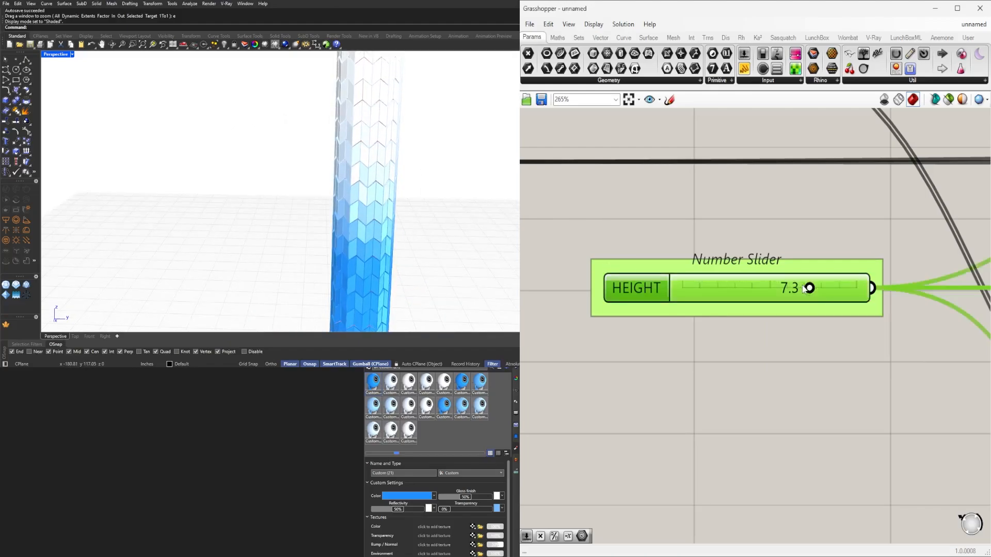
double_click(808, 287)
type("8")
key("Return")
Try HEIGHT slider values of 6.0 and 6.2 and compare the tile rows with the column top
double_click(786, 301)
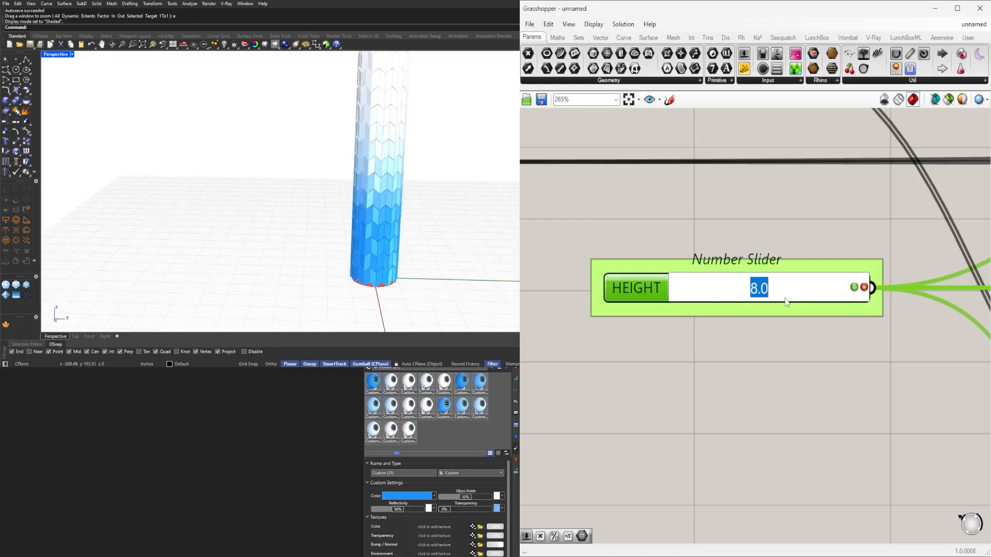
type("6")
key("Return")
double_click(788, 293)
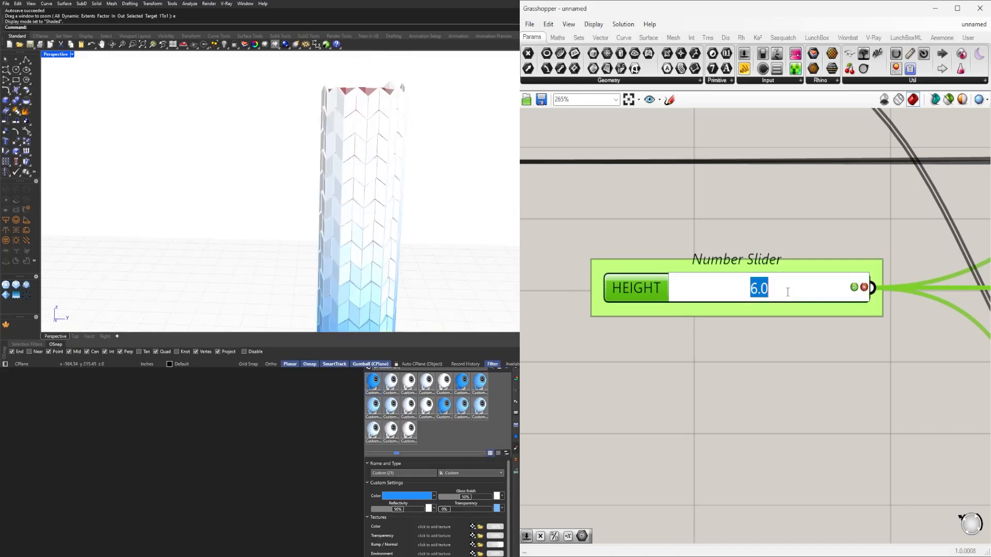
type("6.2")
key("Return")
Set the HEIGHT slider to 5.9 and check the whole column
left_click_drag(790, 287, 784, 288)
double_click(784, 287)
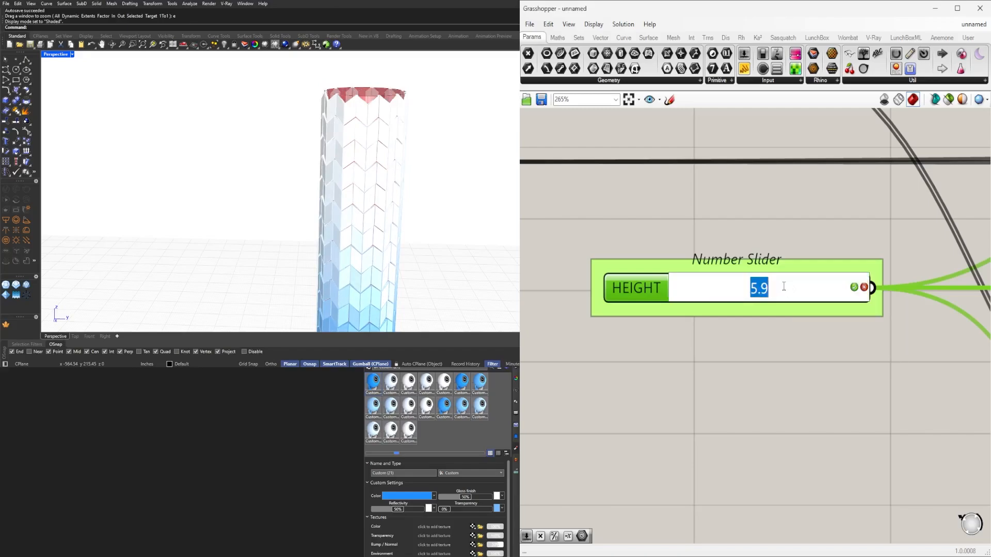
key("Return")
scroll(392, 170, "down", 6)
scroll(372, 227, "up", 9)
scroll(351, 237, "down", 12)
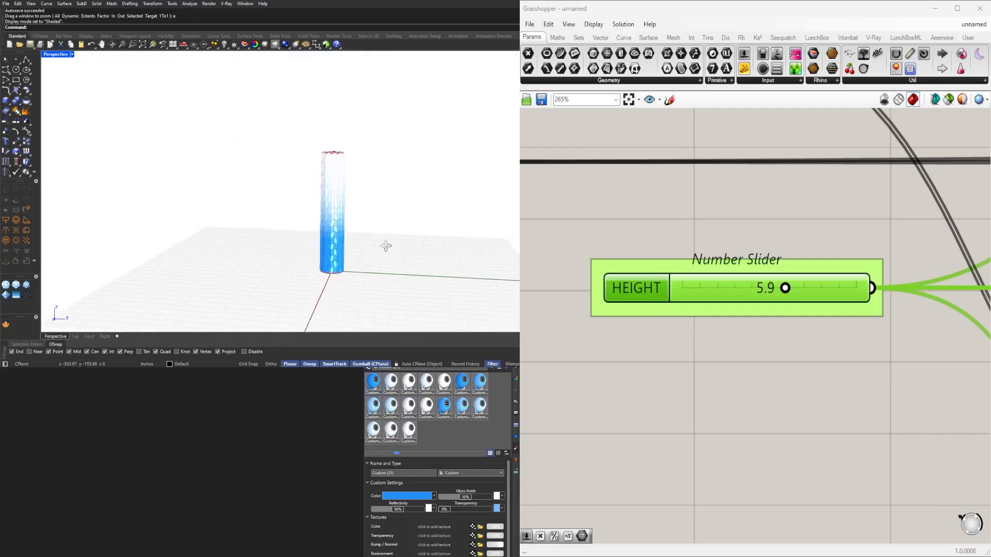
Delete the disconnected VERTICAL ARRAY slider below the Division component
scroll(619, 333, "down", 8)
right_click_drag(818, 354, 707, 351)
scroll(816, 340, "down", 6)
right_click_drag(919, 346, 620, 351)
scroll(826, 355, "up", 9)
left_click(736, 325)
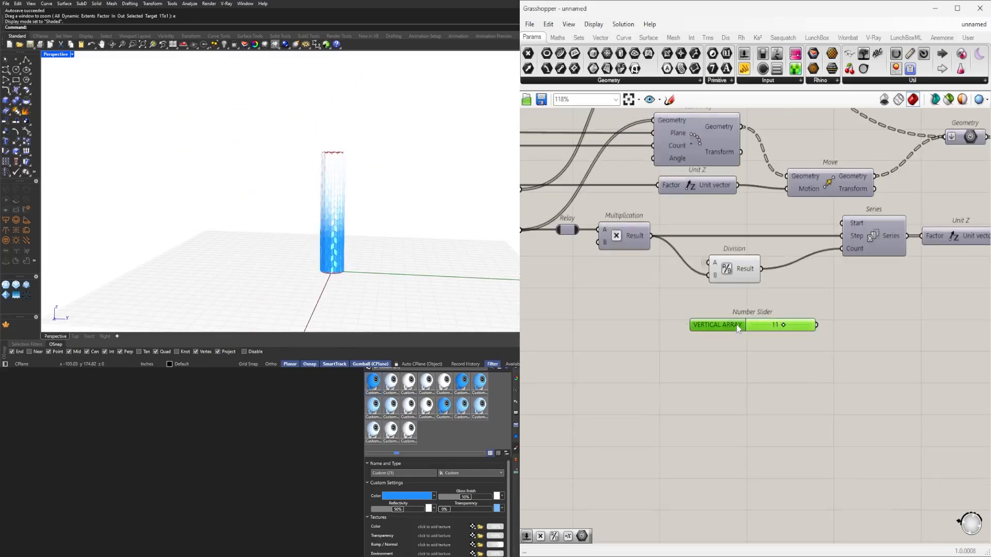
key("Delete")
Check the Custom Preview component's geometry and examine the tiles around the column's top edge
scroll(743, 343, "down", 4)
right_click_drag(893, 330, 557, 340)
scroll(856, 292, "up", 4)
left_click(944, 246)
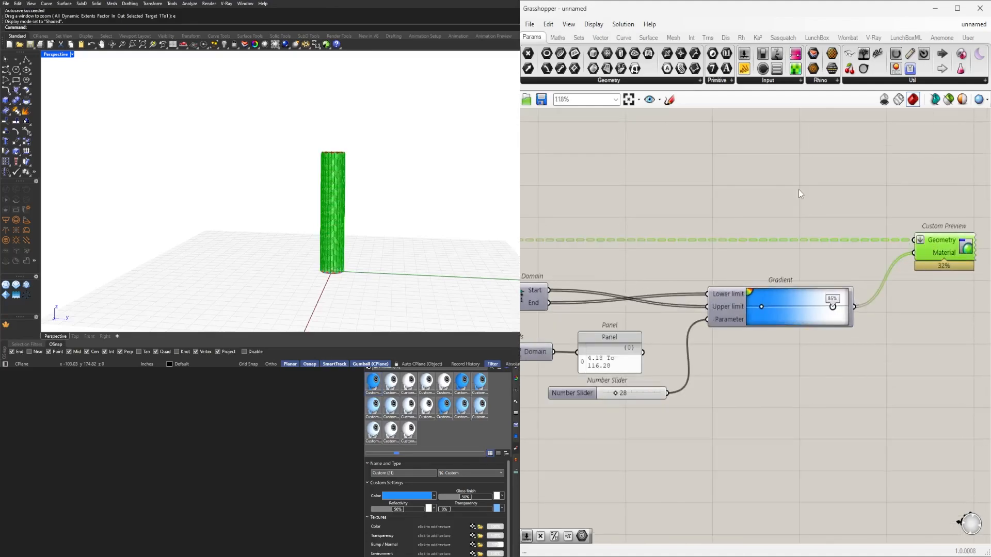
left_click(800, 195)
scroll(328, 181, "up", 8)
right_click_drag(382, 160, 335, 171)
scroll(381, 129, "up", 10)
scroll(867, 252, "down", 8)
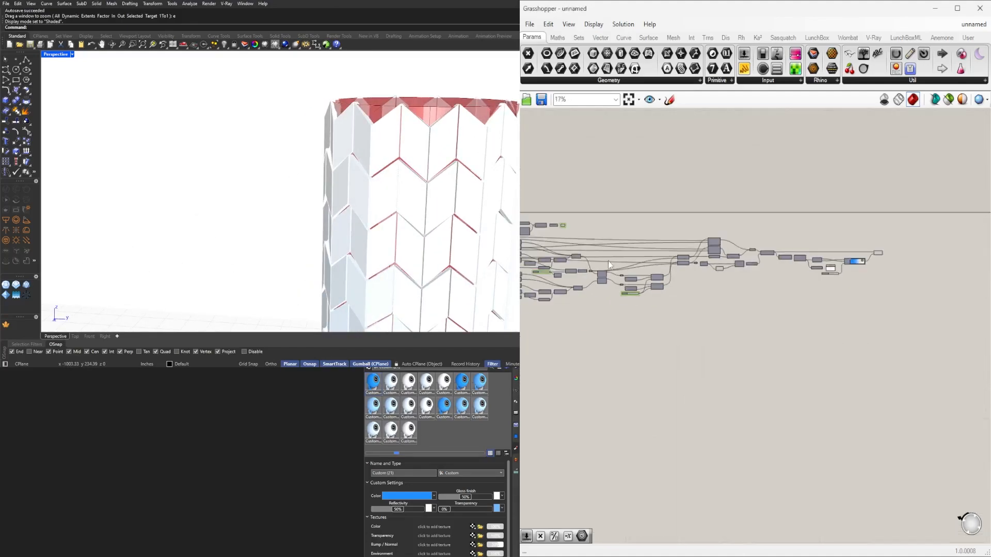
Add a Brep Edges component below Cap Holes and feed it the column's Extrude output
right_click_drag(608, 261, 831, 253)
scroll(835, 251, "up", 3)
scroll(836, 252, "up", 4)
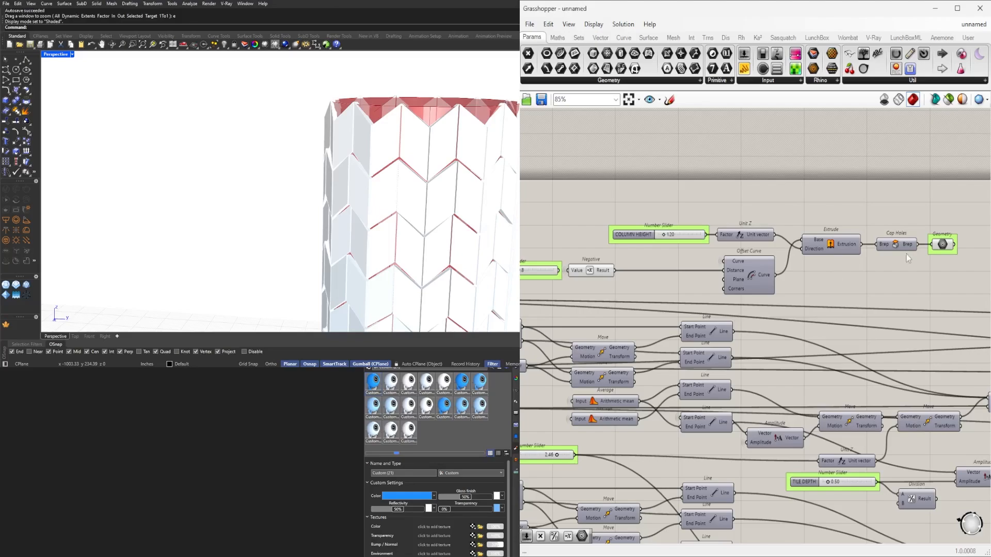
right_click_drag(896, 243, 810, 247)
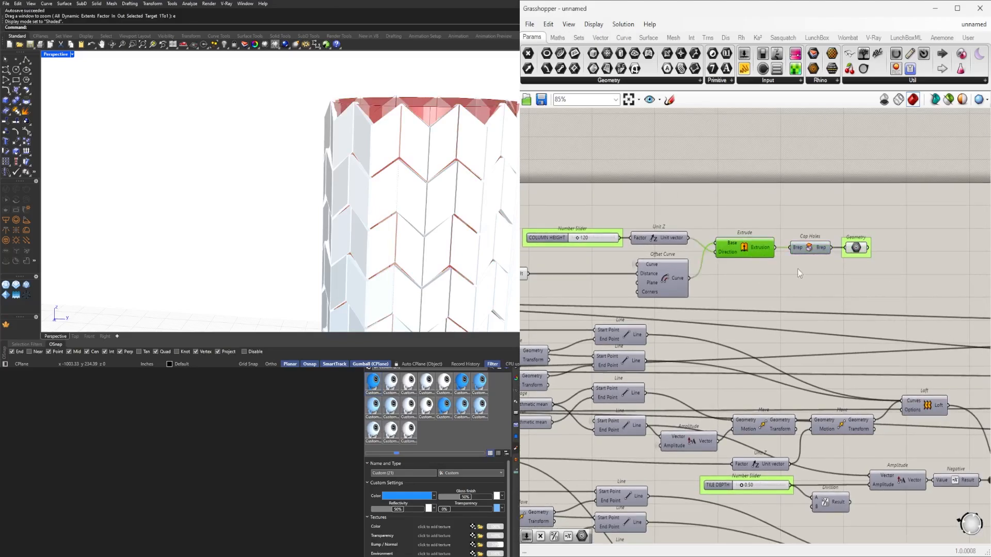
type("EDGES")
left_click(783, 274)
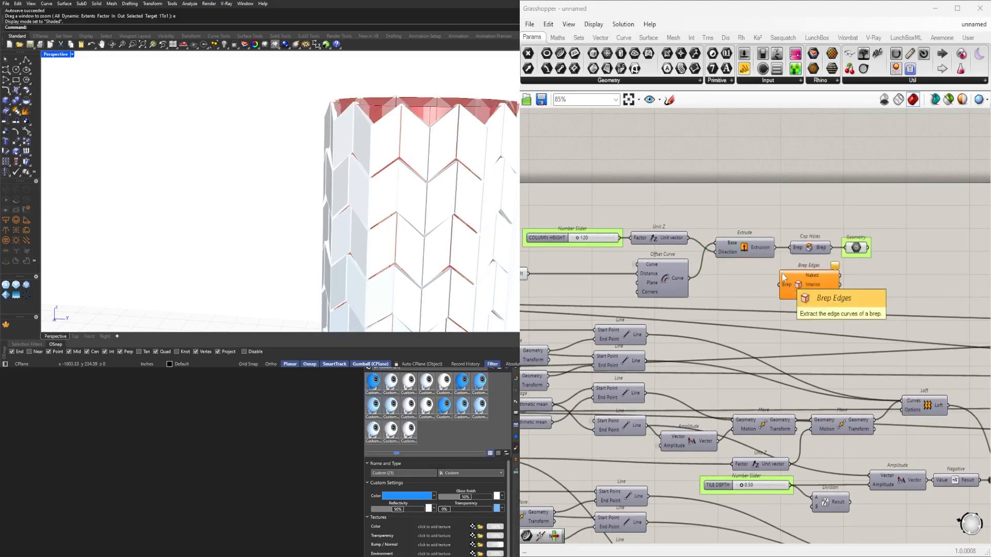
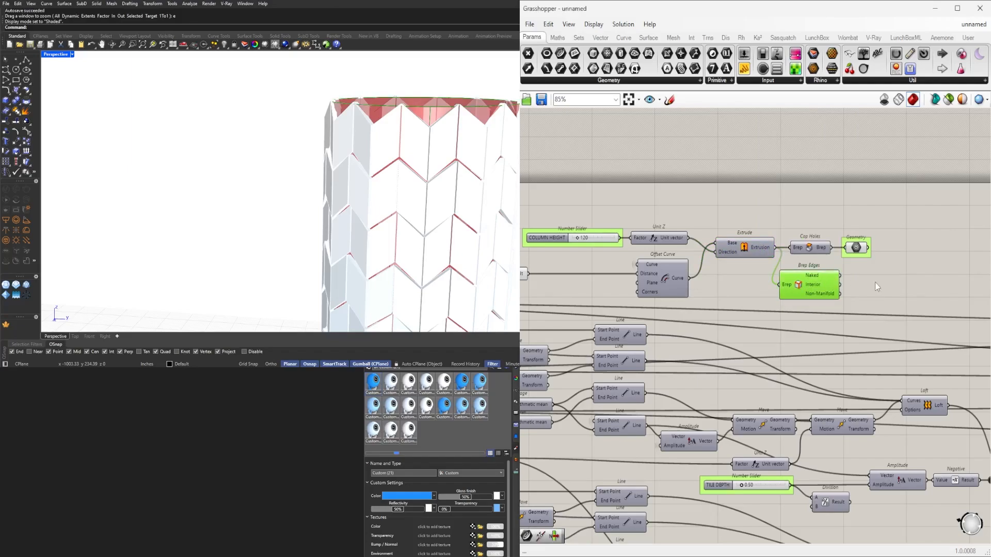
Move the Cap Holes and Geometry components up and away from Brep Edges to clear space
scroll(949, 261, "up", 4)
double_click(807, 297)
left_click_drag(825, 258, 705, 212)
left_click_drag(711, 236, 851, 181)
Add an Offset Curve component and connect the Naked edges of Brep Edges to its Curve input
left_click(838, 297)
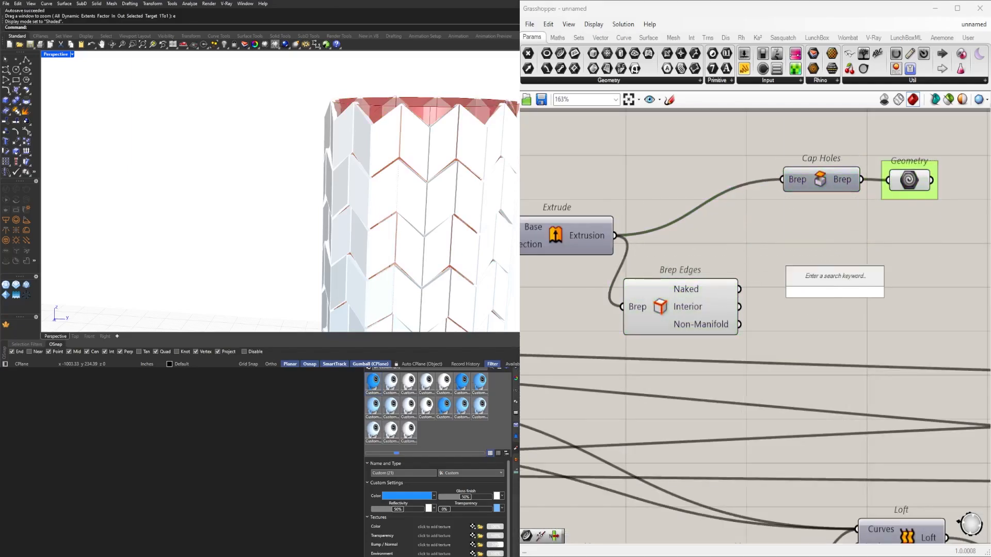
type("OFF")
left_click(814, 265)
left_click_drag(739, 289, 787, 265)
left_click_drag(700, 309, 731, 278)
left_click_drag(823, 271, 855, 264)
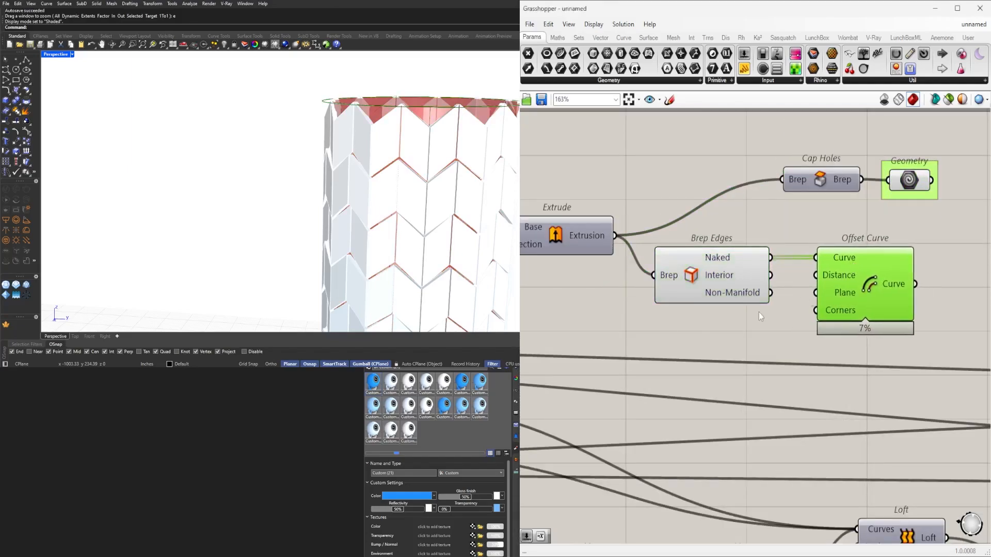
Add a number slider for the Offset Curve Distance and set it to 2.26
double_click(670, 320)
type("1.50")
key("Return")
scroll(721, 314, "up", 2)
left_click_drag(757, 324, 853, 259)
left_click_drag(790, 289, 850, 289)
scroll(583, 335, "up", 4)
left_click_drag(679, 341, 688, 341)
scroll(687, 336, "down", 5)
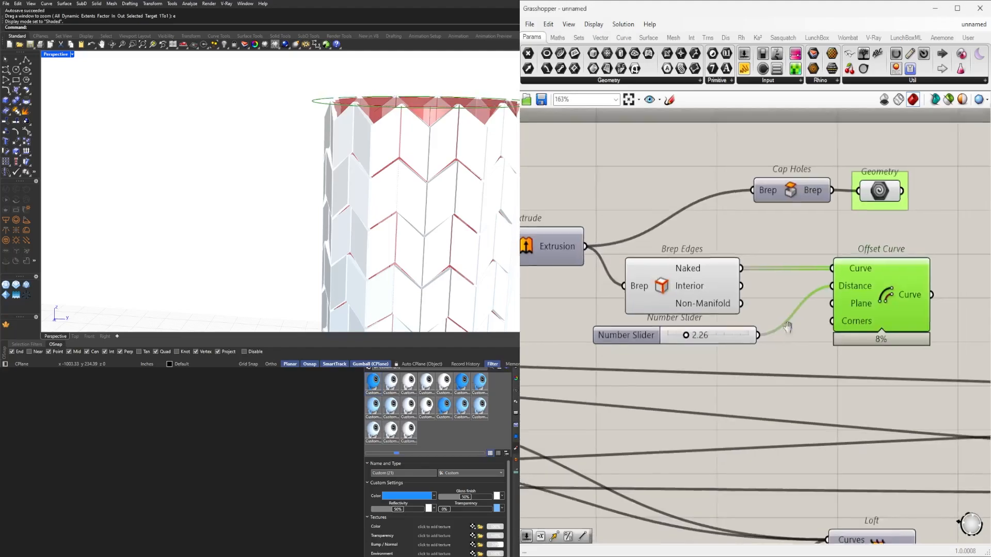
Add a Boundary Surfaces component and connect the offset curves to its Edges input
right_click_drag(787, 325, 634, 332)
double_click(831, 287)
type("BOU")
left_click(820, 274)
left_click_drag(780, 303, 783, 288)
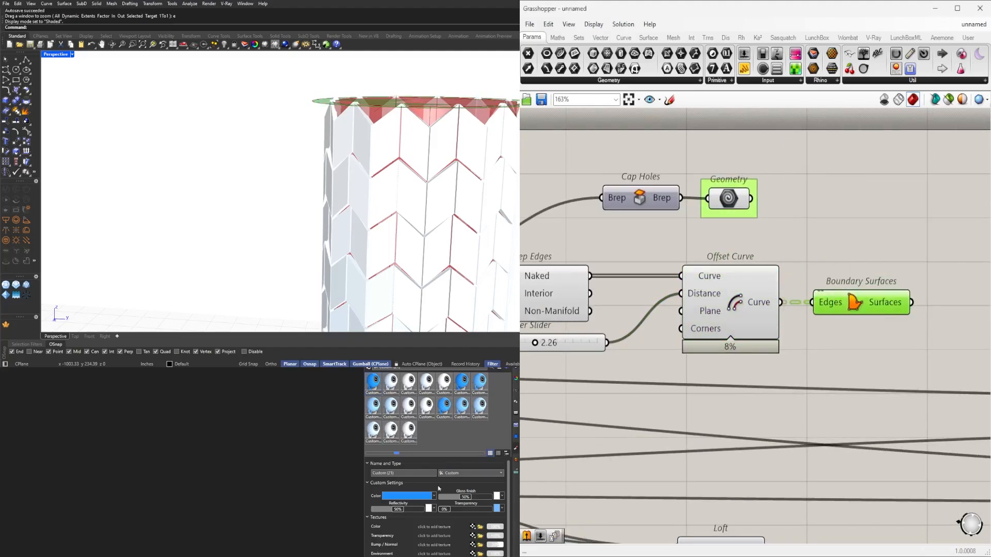
Add a Move component beyond Boundary Surfaces
right_click_drag(848, 315, 686, 339)
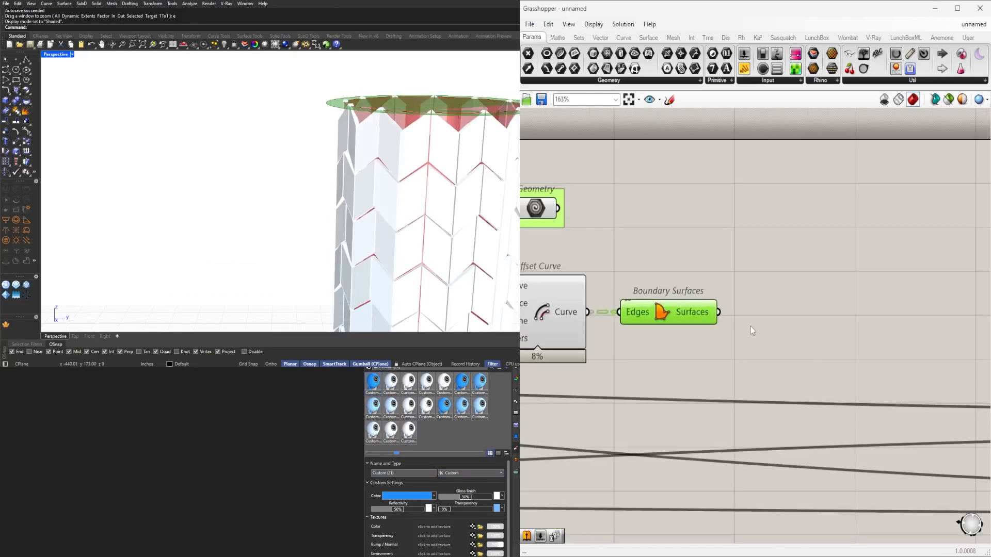
double_click(766, 315)
type("MOV")
left_click(761, 246)
left_click_drag(766, 309, 861, 272)
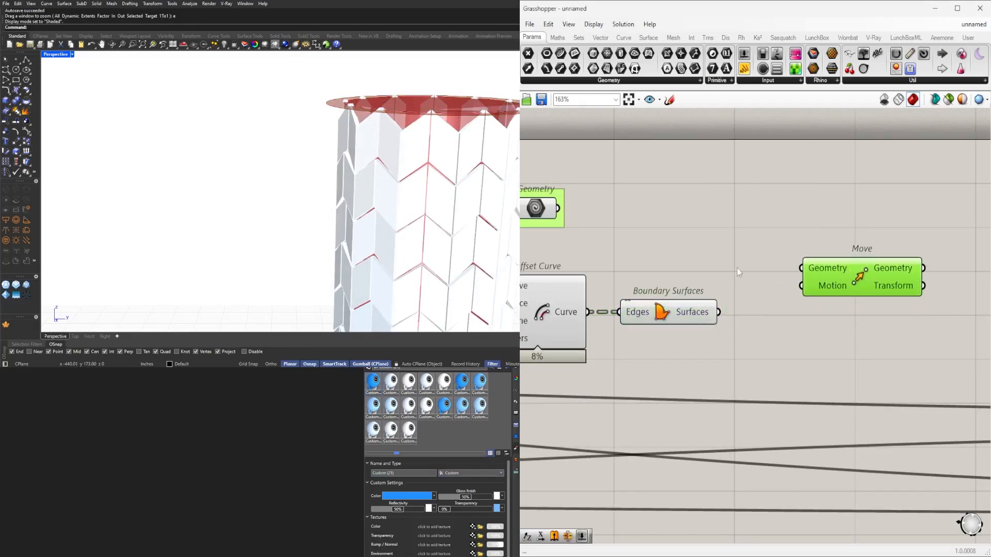
Add a Unit Z component wired to the Move's Motion, and connect the boundary surfaces to the Move's Geometry input
double_click(736, 267)
type("Z")
left_click(734, 259)
left_click_drag(748, 268, 735, 250)
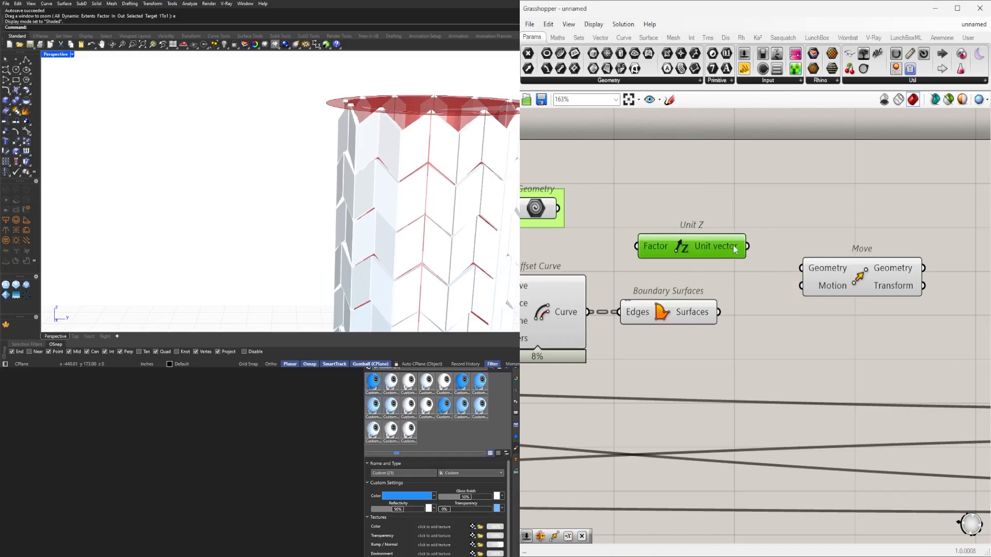
left_click_drag(820, 290, 835, 251)
left_click_drag(937, 204, 693, 288)
left_click_drag(726, 253, 819, 372)
left_click(774, 325)
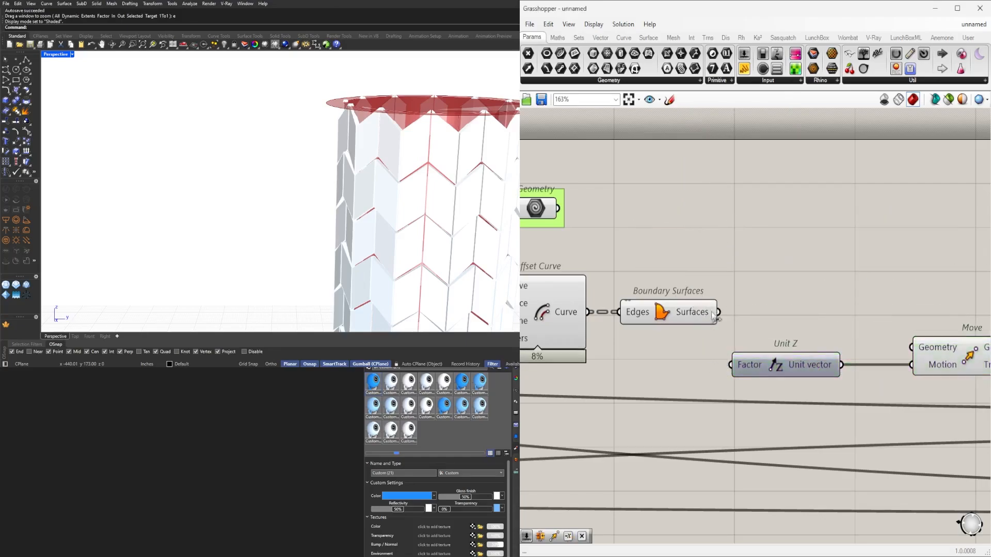
left_click_drag(718, 312, 911, 346)
left_click_drag(933, 344, 948, 309)
Add a 1.50 number slider and connect it to the Unit Z Factor that drives the Move
left_click_drag(811, 369, 859, 367)
type("1.5")
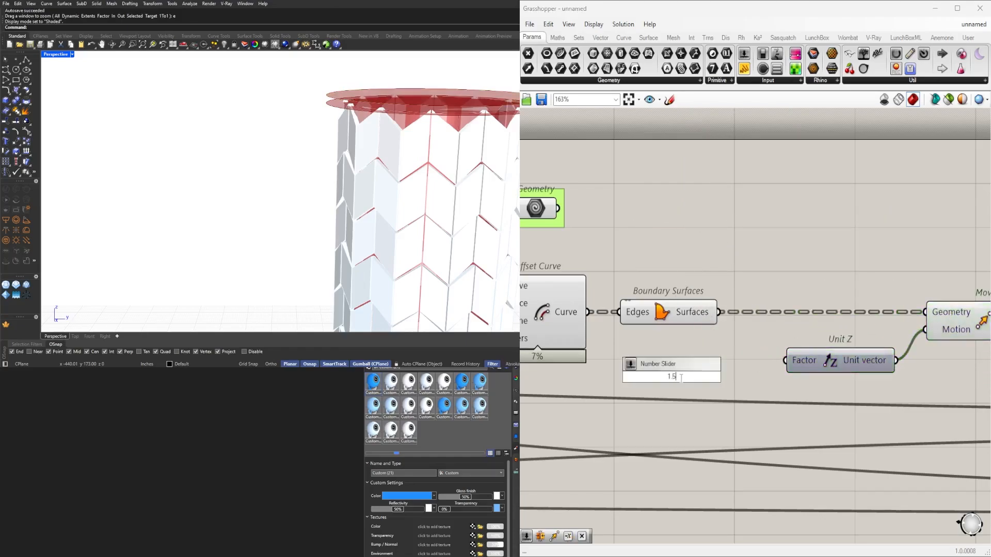
type("0")
key("Return")
scroll(747, 361, "up", 3)
left_click_drag(751, 381, 799, 356)
left_click_drag(717, 382, 729, 363)
scroll(730, 363, "down", 5)
Add an Extrude component that uses the moved surfaces as its Base
right_click_drag(960, 357, 805, 356)
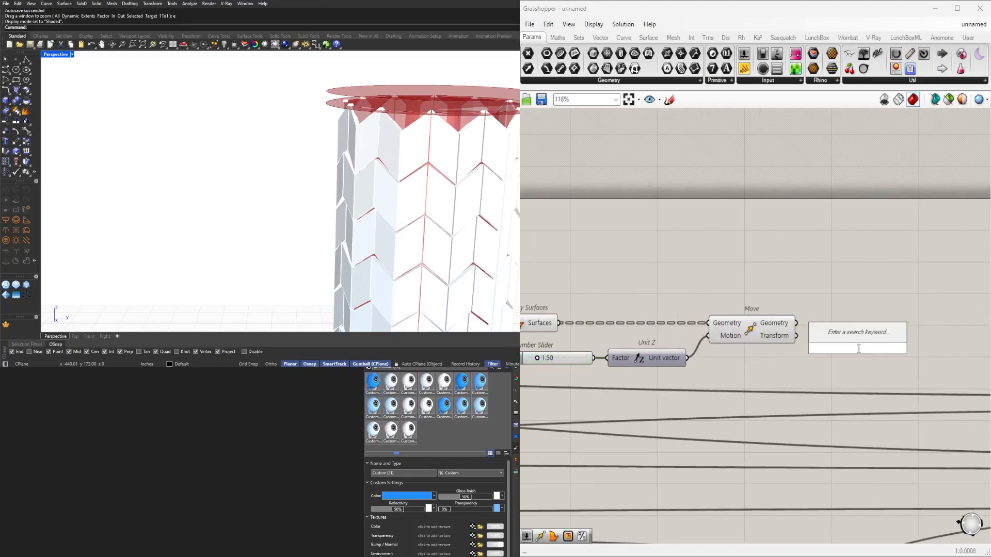
type("extrude")
key("Return")
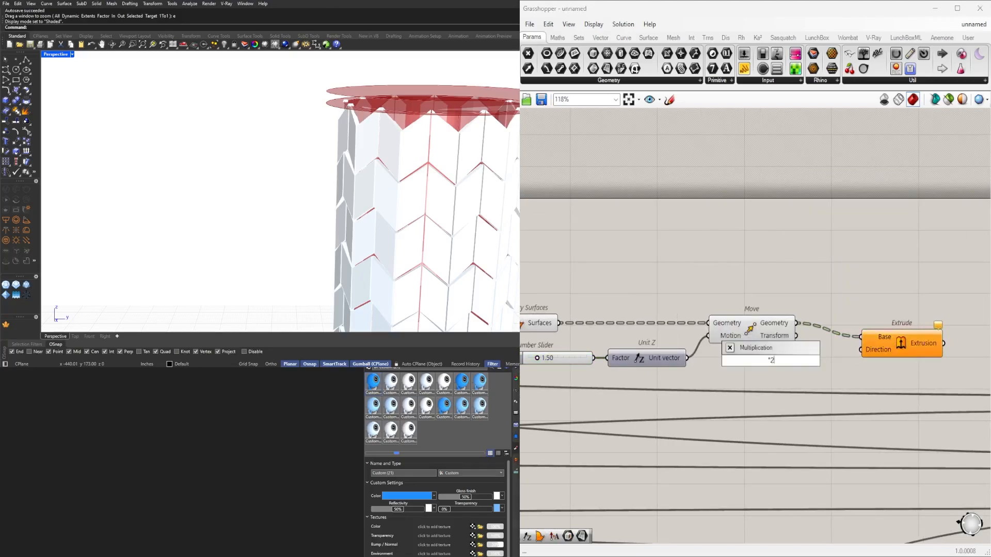
Add a Negative component and route the Multiplication result through it into the Extrude's Direction input
double_click(808, 375)
type("negative")
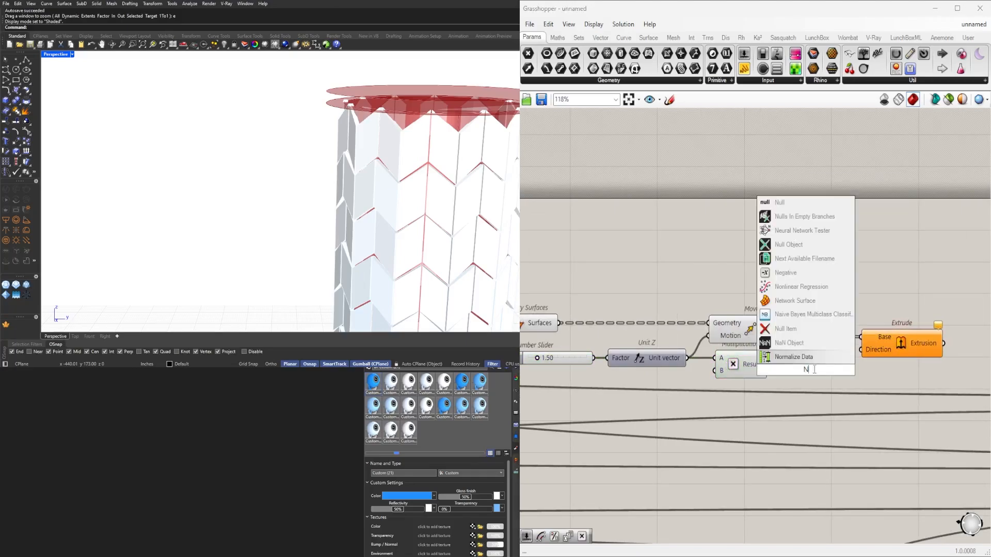
key("Return")
scroll(791, 364, "up", 3)
left_click_drag(863, 365, 889, 344)
left_click_drag(902, 344, 915, 326)
Hide the preview of the Multiplication and Negative components feeding the Extrude
scroll(900, 333, "down", 4)
left_click_drag(857, 279, 666, 355)
middle_click(703, 298)
left_click(731, 265)
left_click(917, 318)
Set the number slider that drives the Unit Z to 1.83
scroll(659, 345, "up", 8)
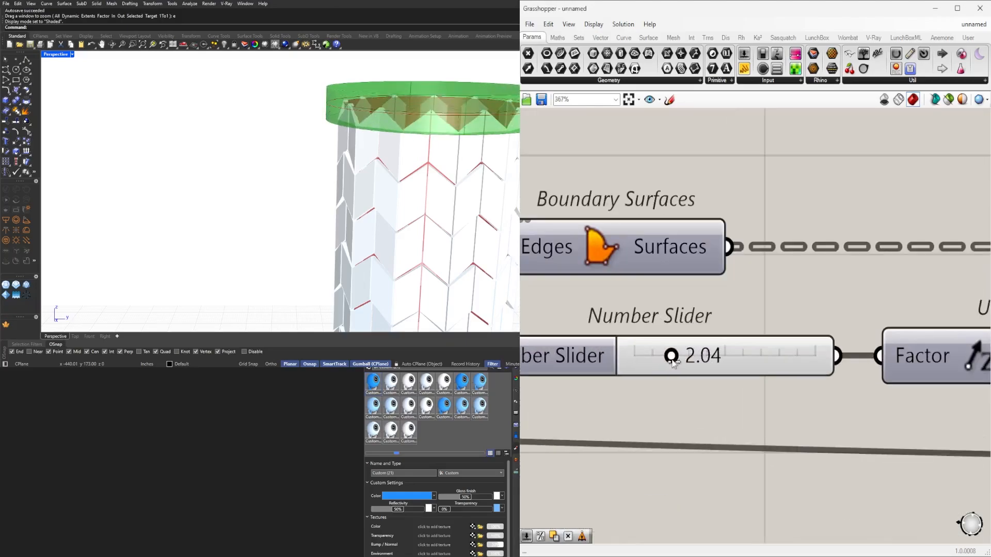
scroll(703, 359, "down", 5)
scroll(844, 352, "down", 3)
Shift the Unit Z, Move and Extrude group away from the slider and insert a Division component between the slider and Unit Z Factor
right_click_drag(843, 352, 704, 308)
left_click_drag(911, 286, 671, 338)
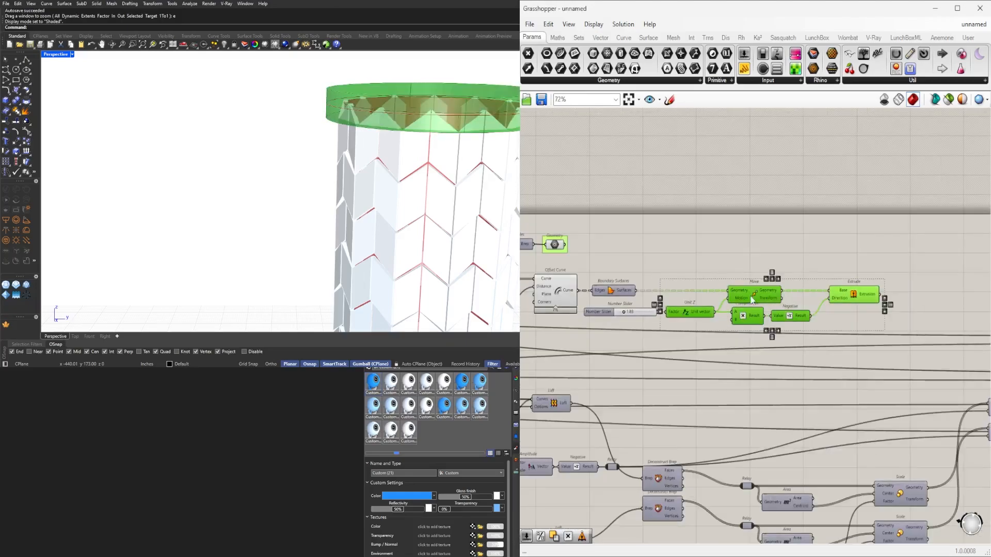
left_click_drag(752, 299, 860, 300)
left_click(736, 305)
scroll(736, 304, "up", 3)
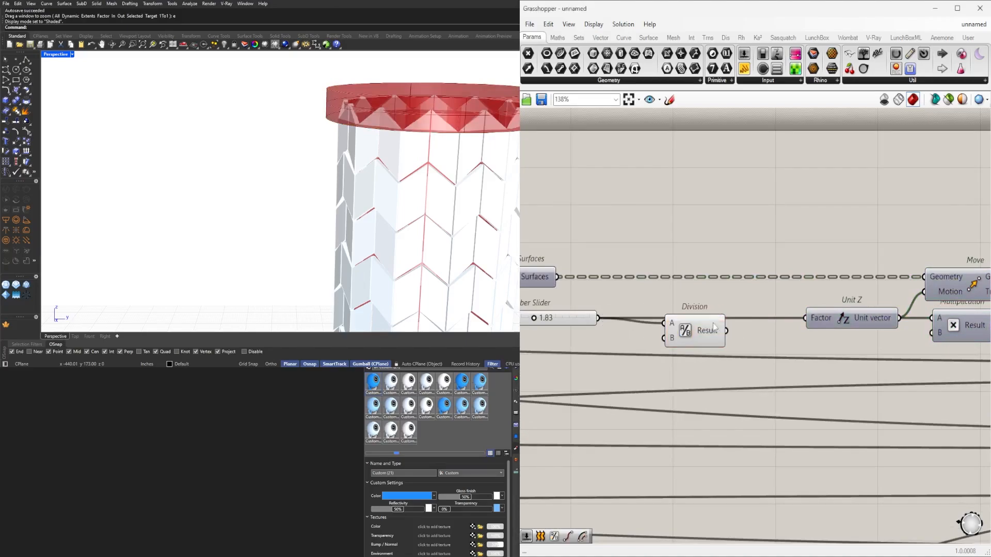
left_click_drag(726, 330, 806, 318)
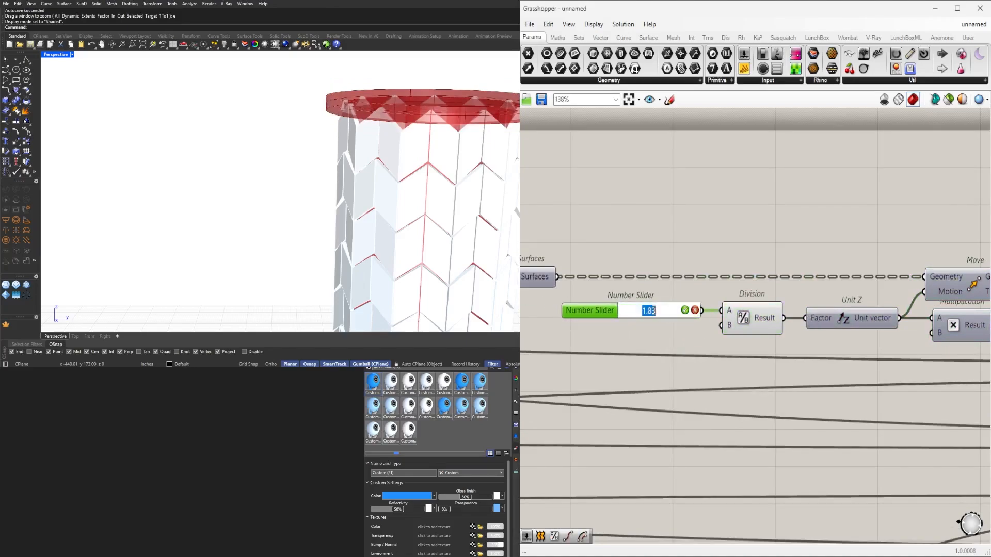
Set the number slider feeding the Division component to 6.00
type("6")
key("Return")
scroll(338, 155, "down", 5)
right_click_drag(346, 155, 351, 178)
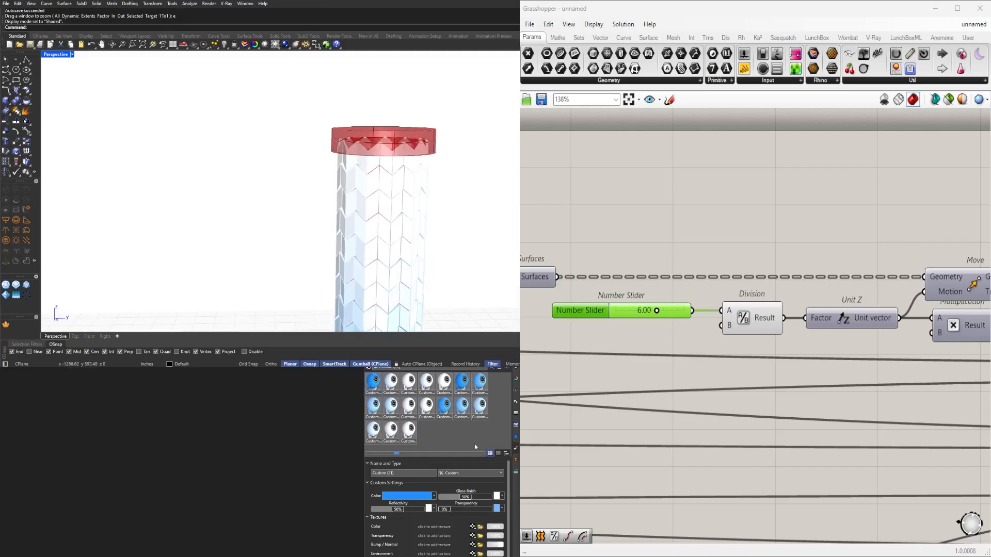
Hide the preview of the Offset Curve, Boundary Surfaces, Division and Move components
scroll(774, 331, "down", 3)
right_click_drag(774, 330, 627, 297)
left_click(878, 267)
scroll(794, 264, "down", 1)
right_click_drag(726, 241, 847, 249)
left_click_drag(854, 240, 588, 287)
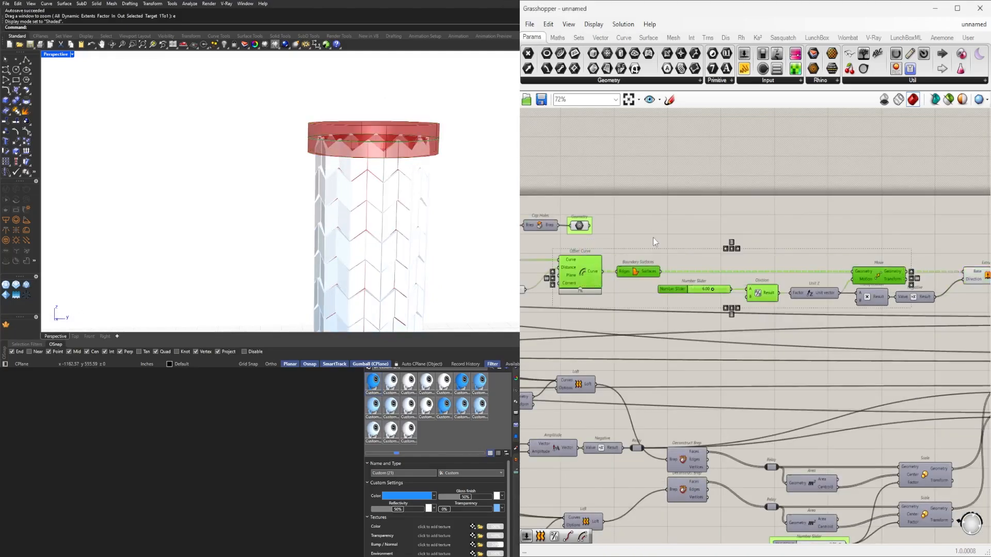
middle_click(645, 238)
left_click(612, 216)
left_click(837, 218)
Add a Fillet Edge component and place it some distance beyond the Extrude
scroll(346, 150, "down", 4)
right_click_drag(372, 165, 347, 154)
right_click_drag(954, 266, 791, 269)
scroll(906, 266, "up", 6)
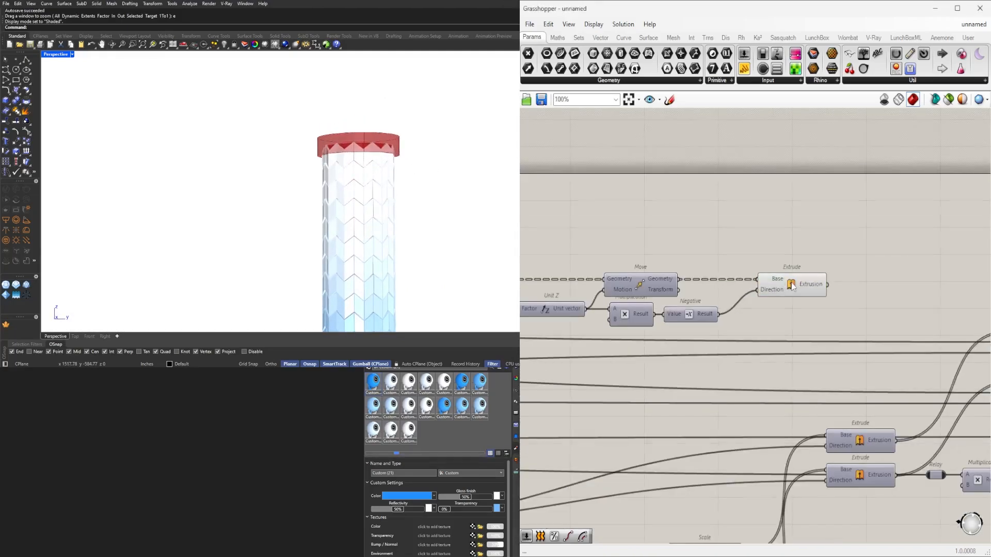
type("cap")
key("Return")
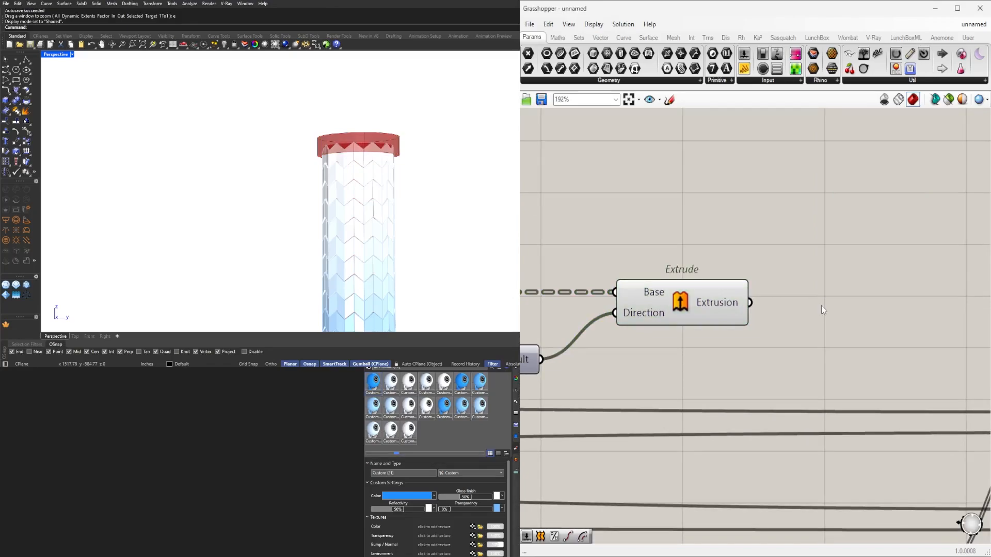
type("fill")
left_click(820, 234)
right_click_drag(841, 256, 738, 292)
left_click_drag(738, 292, 888, 265)
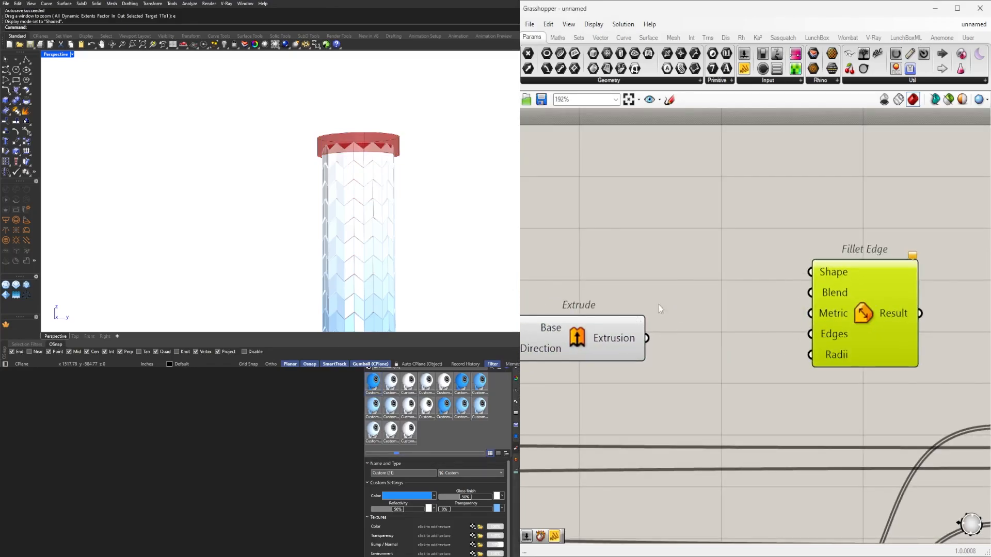
Add a Deconstruct Brep component and connect the Extrusion output to its Brep input
double_click(702, 249)
type("deco")
left_click(697, 124)
left_click_drag(647, 338, 649, 248)
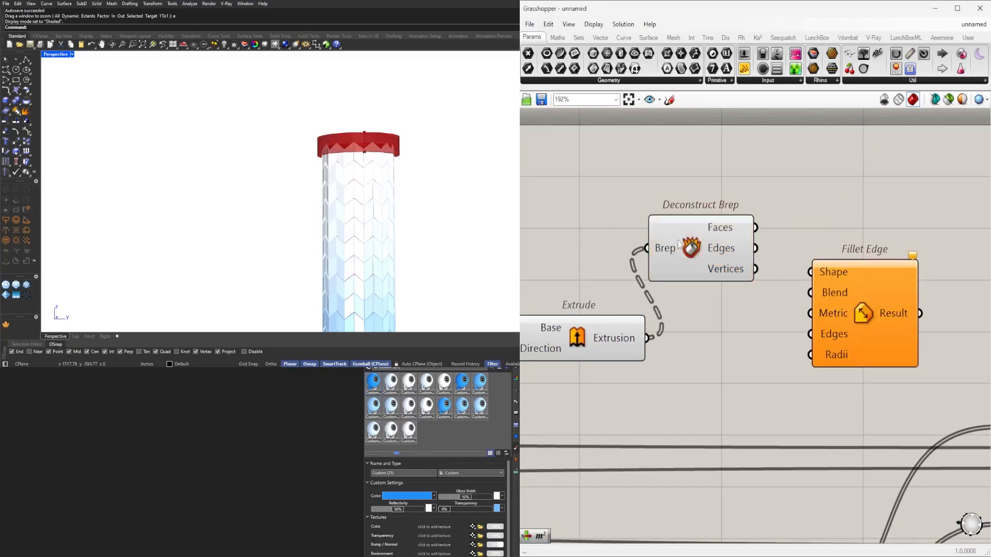
Add a Curve Middle component fed by the Deconstruct Brep's Edges, and move Fillet Edge farther along the canvas
double_click(818, 186)
left_click_drag(723, 243, 850, 194)
type("mid")
left_click(805, 172)
right_click_drag(869, 286, 677, 324)
left_click_drag(677, 320, 886, 285)
right_click_drag(549, 258, 818, 247)
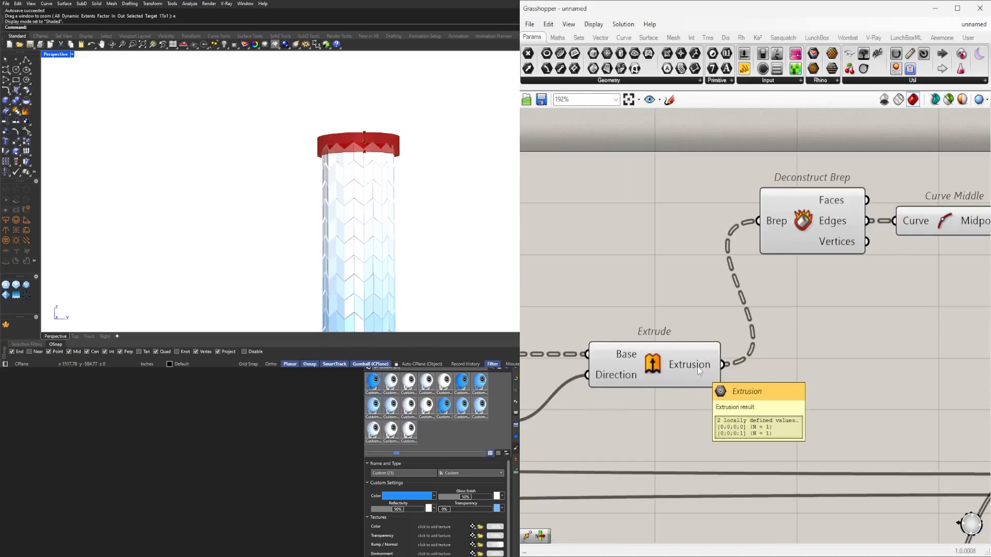
Add a Point List component and connect the Curve Middle's Midpoint output to its Points input
left_click(657, 344)
scroll(310, 241, "down", 10)
scroll(314, 312, "up", 7)
right_click_drag(644, 289, 610, 381)
scroll(610, 381, "down", 1)
left_click(754, 397)
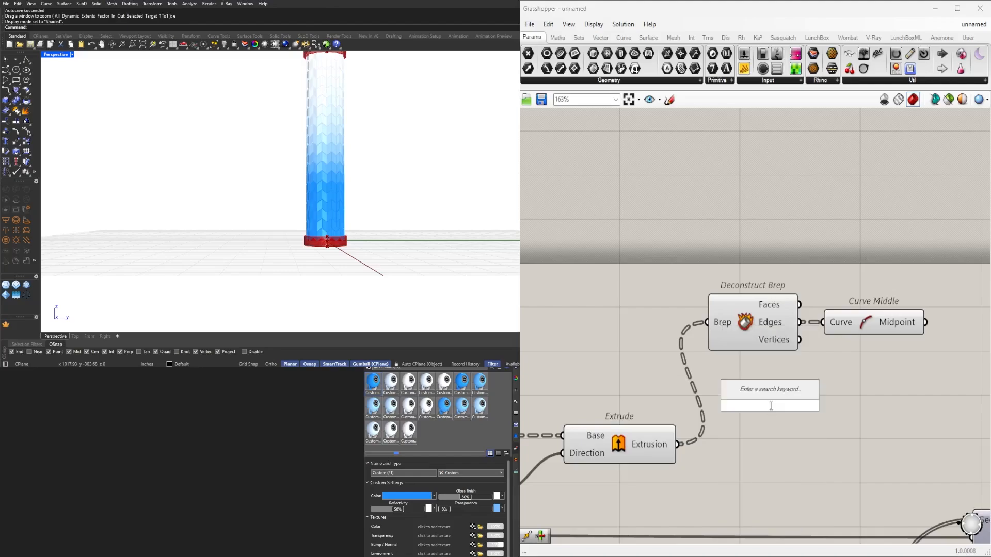
right_click_drag(828, 396, 699, 394)
scroll(698, 394, "down", 2)
scroll(769, 338, "up", 2)
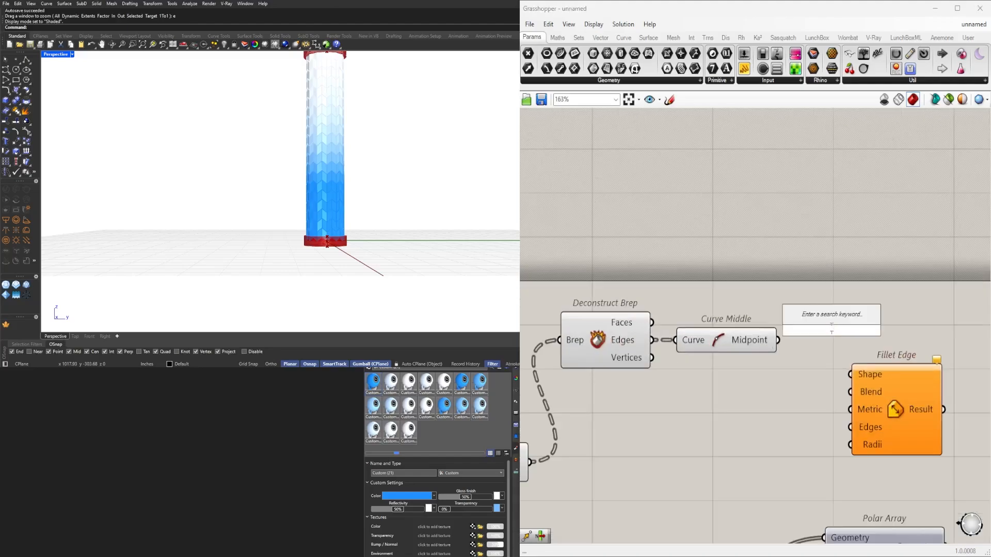
type("POI")
left_click(830, 278)
left_click_drag(778, 340, 808, 323)
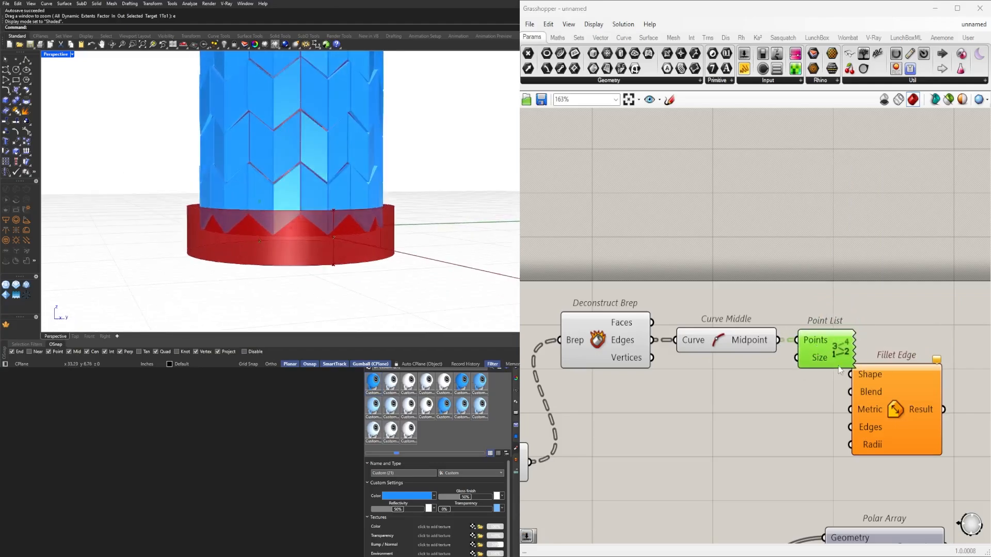
Connect the Extrude's Extrusion output to the Fillet Edge's Shape input
scroll(761, 354, "down", 3)
right_click_drag(619, 371, 680, 344)
left_click_drag(624, 402, 845, 348)
Add a panel listing 0 and 2 as separate items and connect it to the Fillet Edge's Edges input
double_click(753, 401)
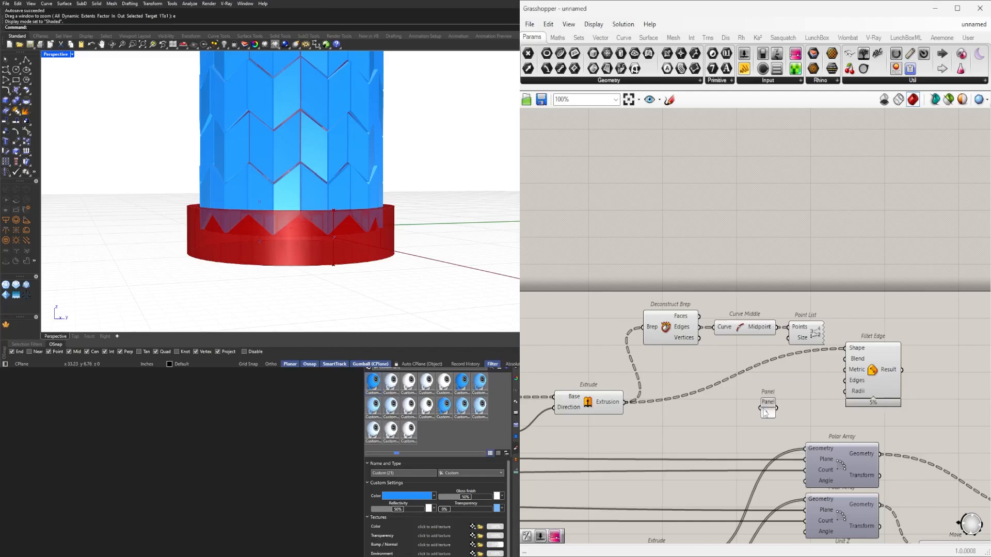
scroll(766, 412, "up", 4)
double_click(767, 408)
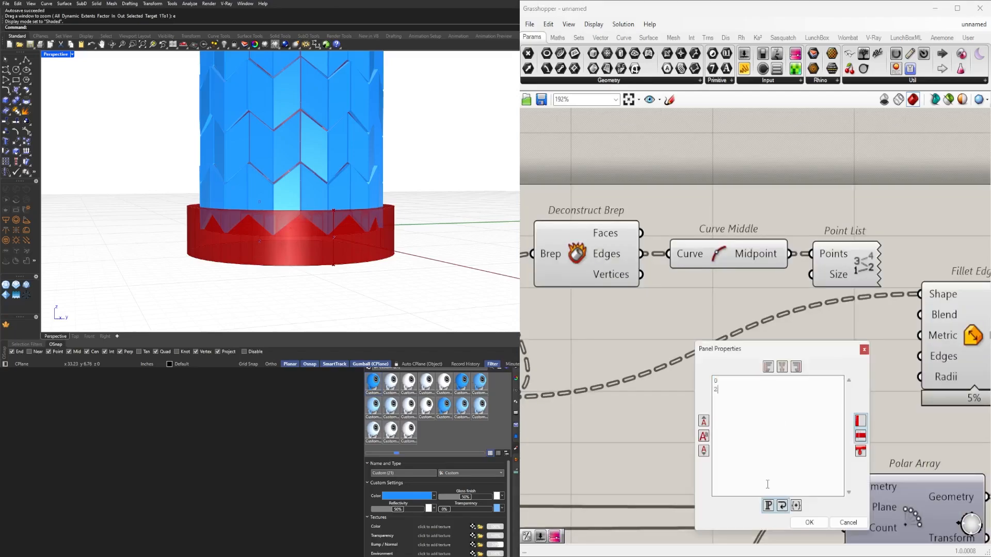
left_click(809, 523)
right_click(802, 429)
left_click(826, 329)
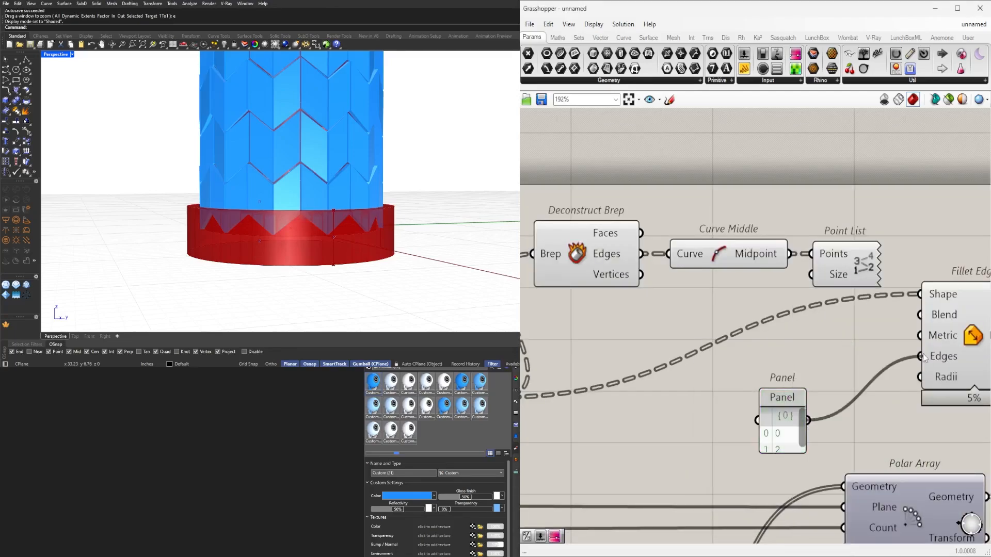
left_click_drag(924, 357, 921, 356)
left_click(950, 354)
Add a 3.5 number slider below the panel and connect it to the Fillet Edge's Radii input
left_click_drag(781, 399, 795, 344)
double_click(783, 428)
type("3.5")
key("Return")
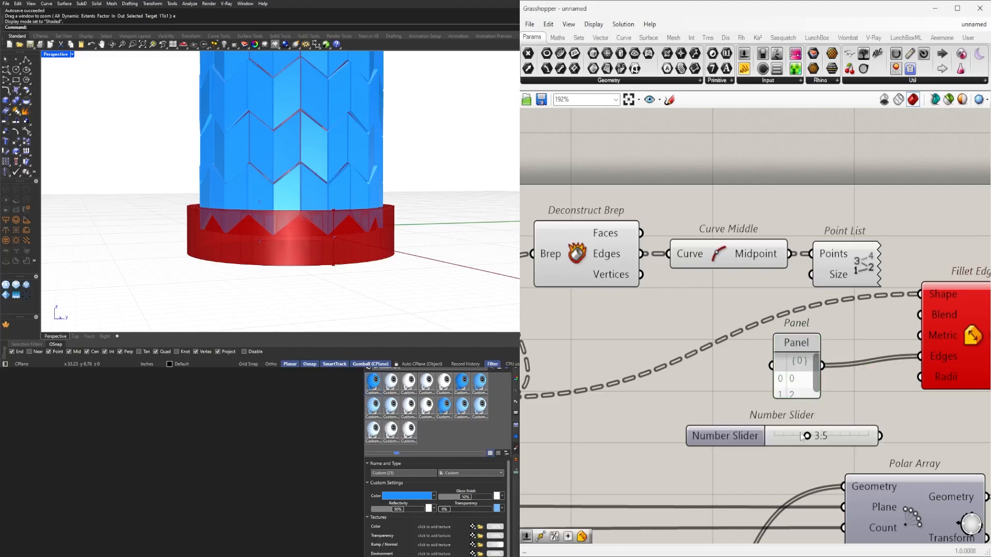
right_click_drag(877, 436, 744, 435)
scroll(744, 434, "up", 1)
left_click_drag(795, 366, 795, 365)
left_click_drag(837, 365, 831, 378)
Set the Fillet Edge's Blend option to Chamfer
right_click(821, 336)
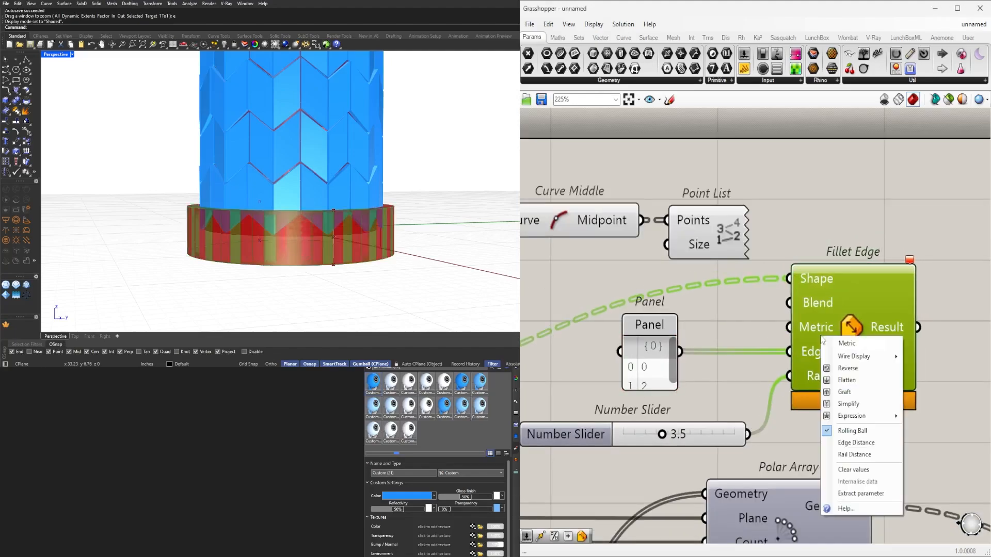
left_click(913, 392)
right_click(813, 302)
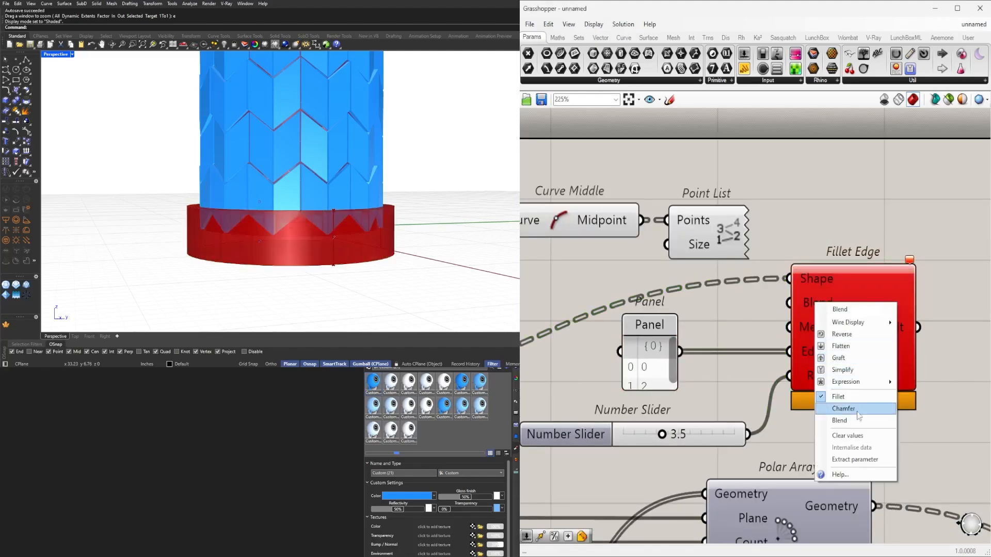
left_click(856, 412)
scroll(876, 324, "down", 2)
left_click(878, 323)
Set the Radii slider of the Fillet Edge to 0.6
scroll(651, 432, "up", 2)
left_click_drag(711, 411, 676, 411)
scroll(690, 380, "down", 4)
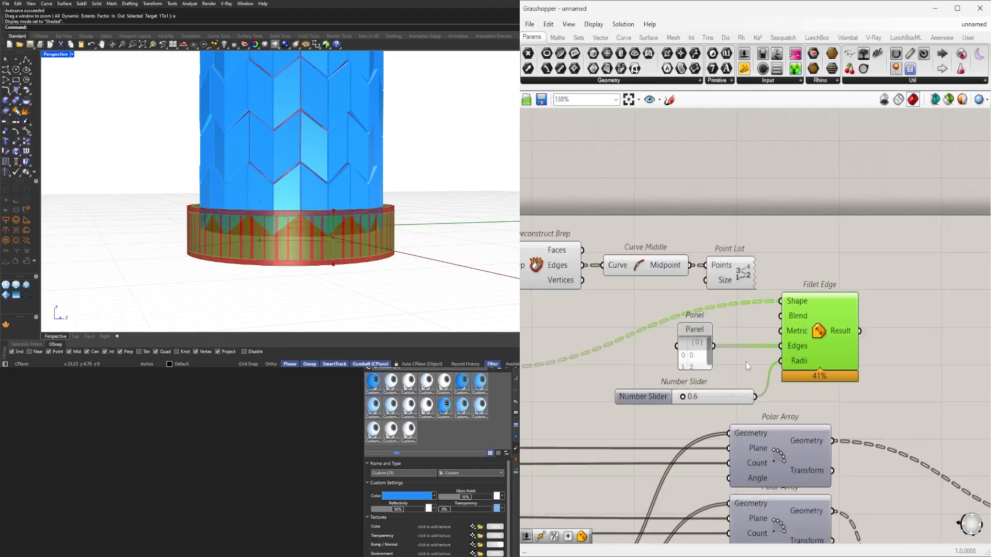
Reduce the Edges panel to the single index 0
scroll(678, 363, "up", 4)
left_click(713, 379)
scroll(304, 231, "up", 5)
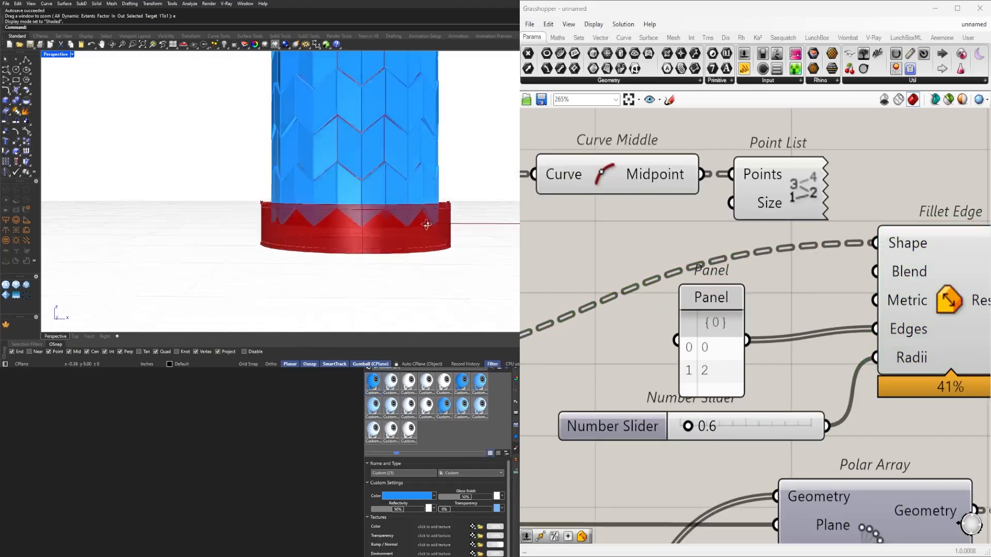
right_click_drag(303, 230, 362, 228)
scroll(226, 203, "up", 7)
right_click_drag(225, 203, 204, 184)
double_click(723, 315)
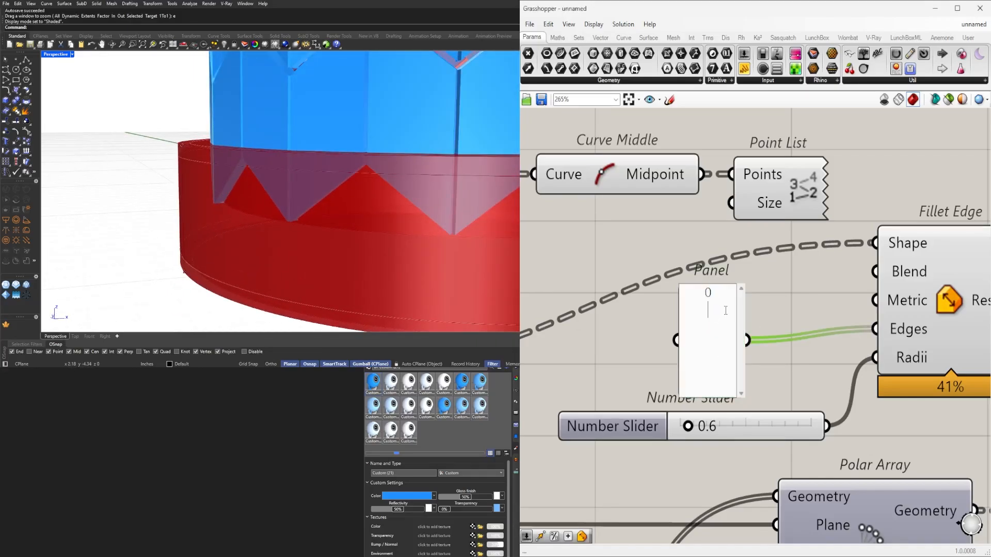
left_click(730, 410)
left_click(949, 301)
Set the Radii slider to 2.0 and check the resulting edge on the column's caps
scroll(212, 220, "down", 5)
scroll(691, 424, "up", 1)
left_click_drag(687, 427, 709, 426)
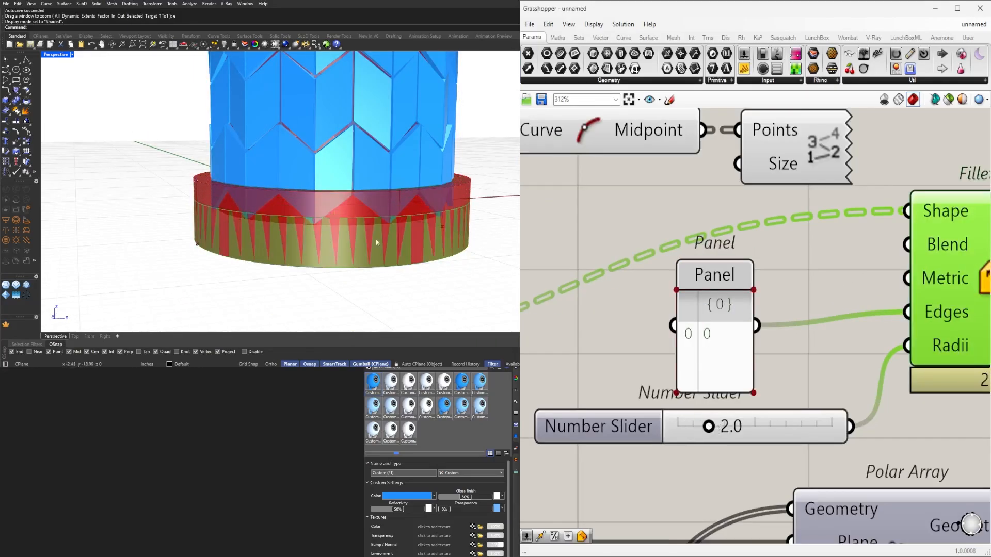
scroll(242, 171, "down", 12)
scroll(237, 69, "up", 10)
scroll(677, 321, "down", 6)
Move the Deconstruct Brep, Curve Middle and Point List components up, clear of the Fillet Edge wiring
left_click(853, 339)
right_click_drag(742, 315, 848, 314)
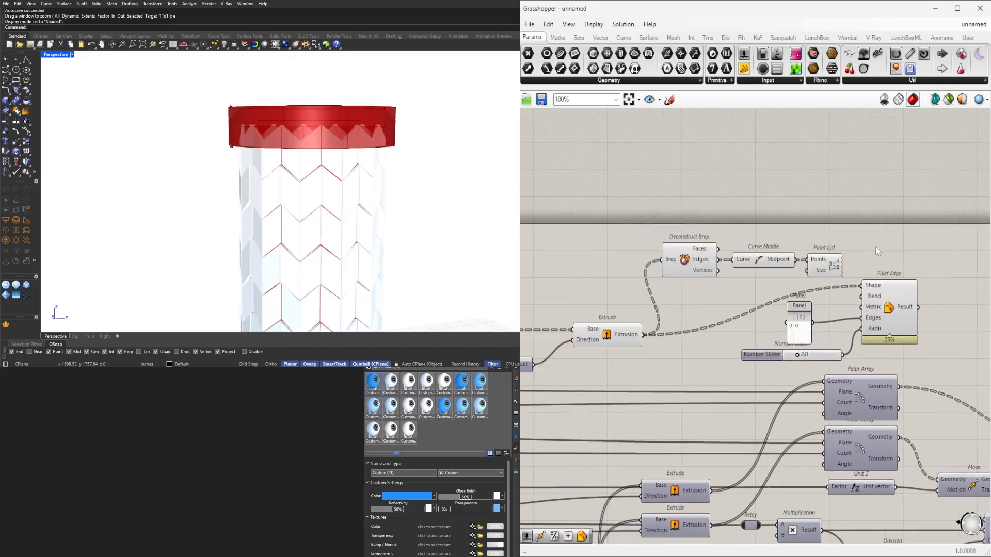
left_click_drag(865, 260, 668, 208)
left_click_drag(689, 258, 724, 208)
left_click(714, 261)
Add a List Item component and feed the Extrude's output into its List input
right_click_drag(622, 339, 640, 316)
double_click(749, 255)
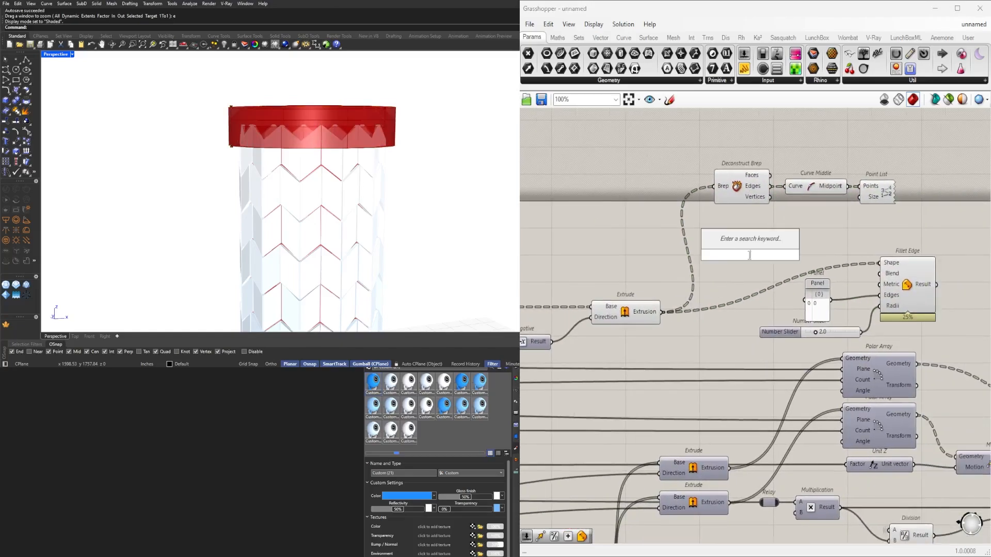
type("list item")
key("Return")
scroll(756, 245, "up", 6)
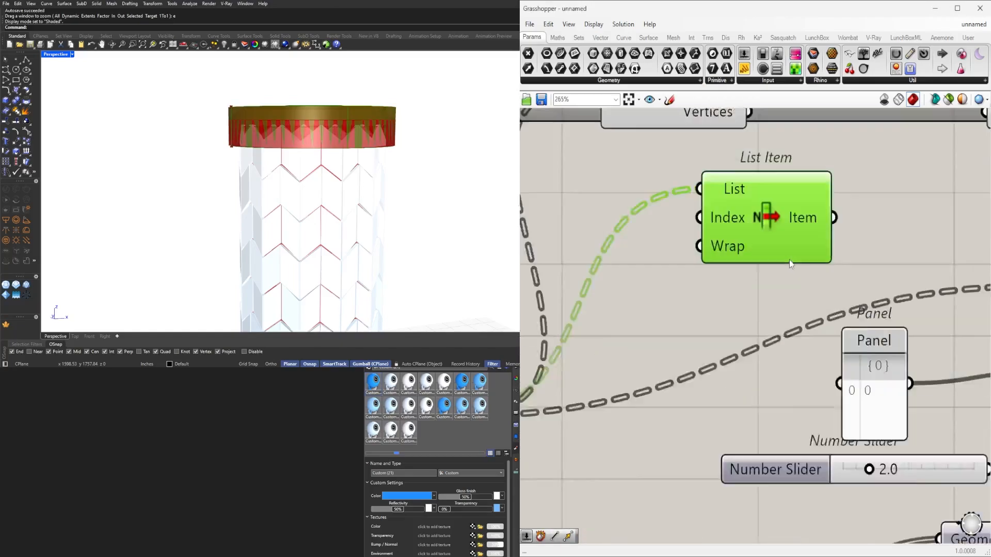
Flatten the List Item's List input and add a +1 output to the component
right_click(696, 161)
left_click(728, 257)
scroll(779, 261, "up", 2)
scroll(780, 260, "down", 5)
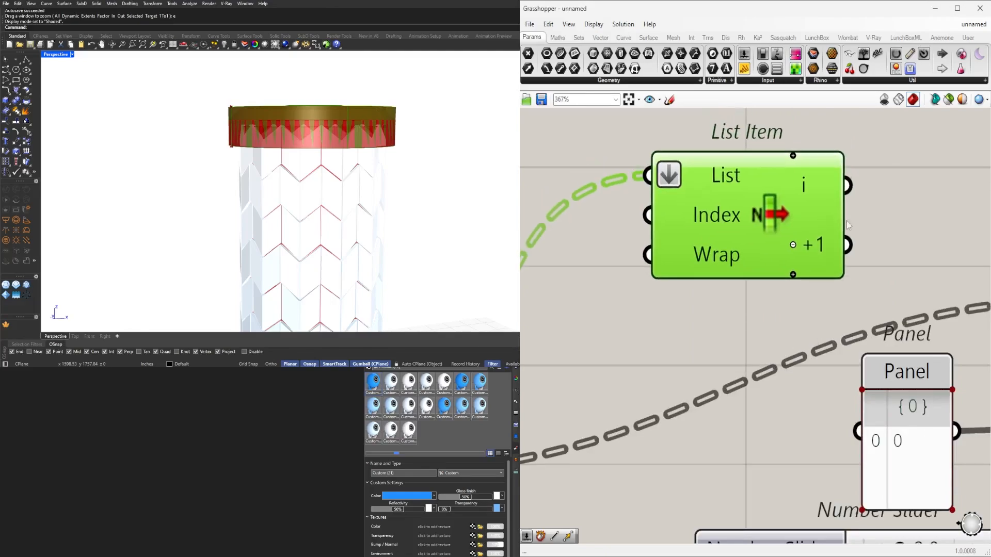
Connect the List Item's i output to the Fillet Edge's Shape input and move the Fillet Edge and its panel farther along
left_click_drag(704, 222, 815, 264)
scroll(815, 264, "down", 2)
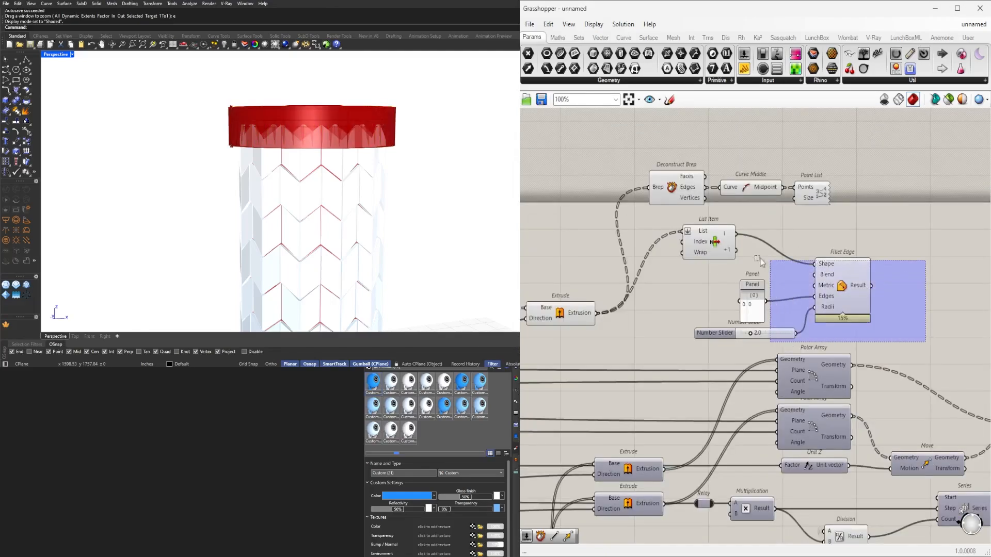
right_click_drag(805, 326, 709, 323)
left_click_drag(942, 259, 761, 303)
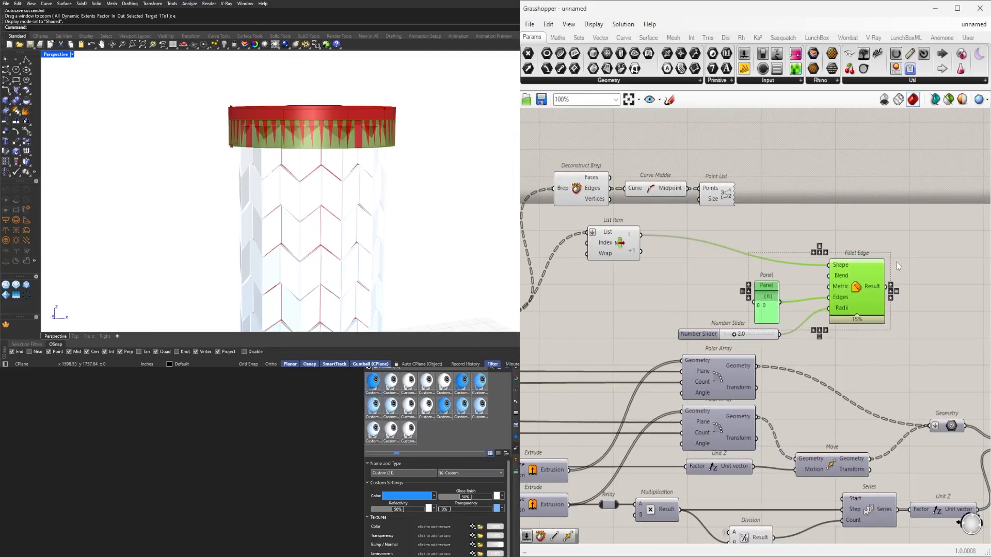
Duplicate the Fillet Edge and its Edges panel, placing the copies above the originals
scroll(857, 232, "down", 16)
left_click_drag(890, 344, 638, 236)
scroll(808, 284, "up", 15)
left_click(790, 309)
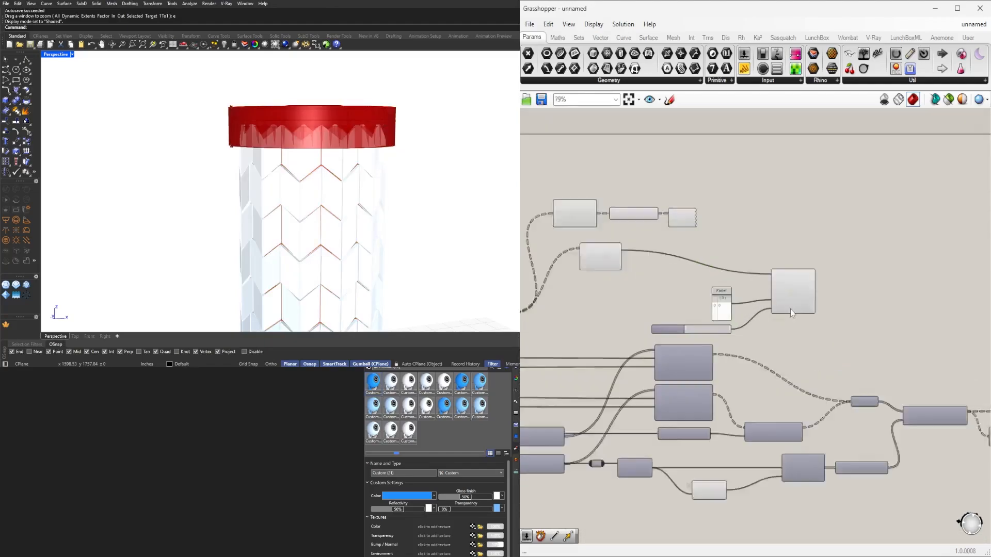
scroll(787, 304, "up", 1)
left_click_drag(860, 247, 700, 334)
left_click_drag(828, 238, 695, 302)
left_click_drag(781, 297, 780, 222, "alt")
Change the edge index in the copied panel to 2
scroll(731, 163, "up", 2)
left_click(732, 170)
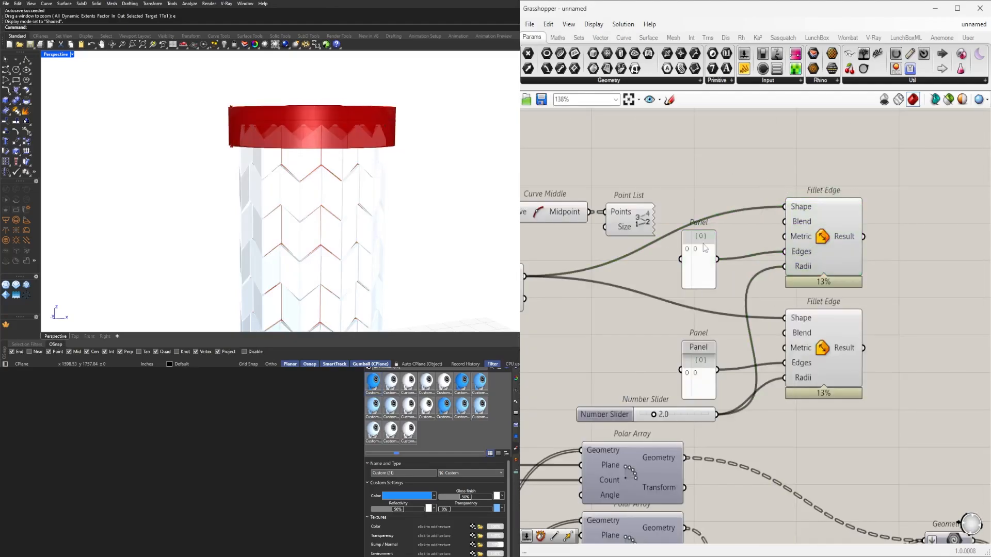
double_click(701, 252)
type("2")
left_click(727, 332)
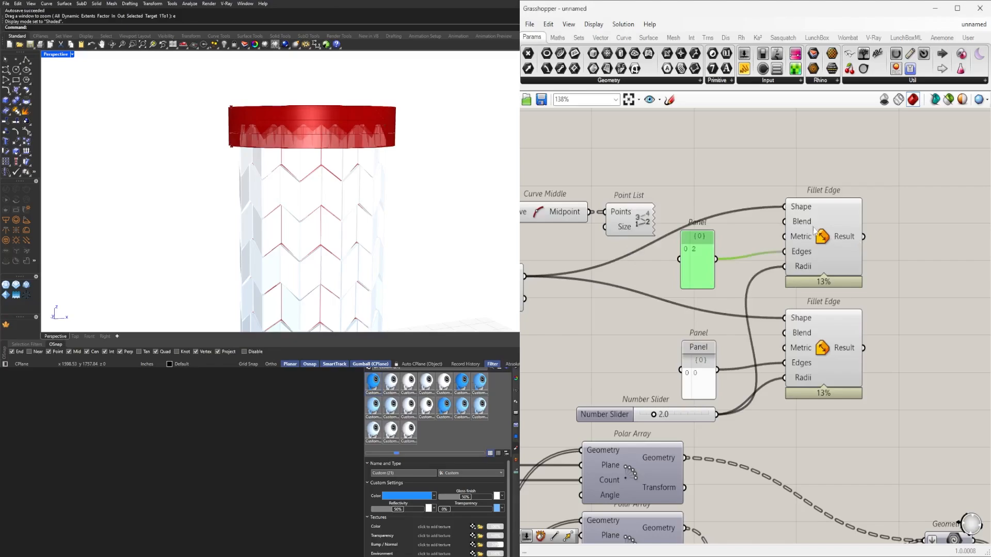
Connect the List Item's +1 output to the lower Fillet Edge's Shape input
left_click(826, 222)
scroll(697, 286, "down", 3)
left_click(922, 337)
left_click_drag(694, 280, 888, 287)
Move the lower Fillet Edge, its panel and the Radii slider closer to the upper Fillet Edge
scroll(892, 291, "up", 4)
left_click_drag(798, 413, 727, 325)
left_click(666, 344)
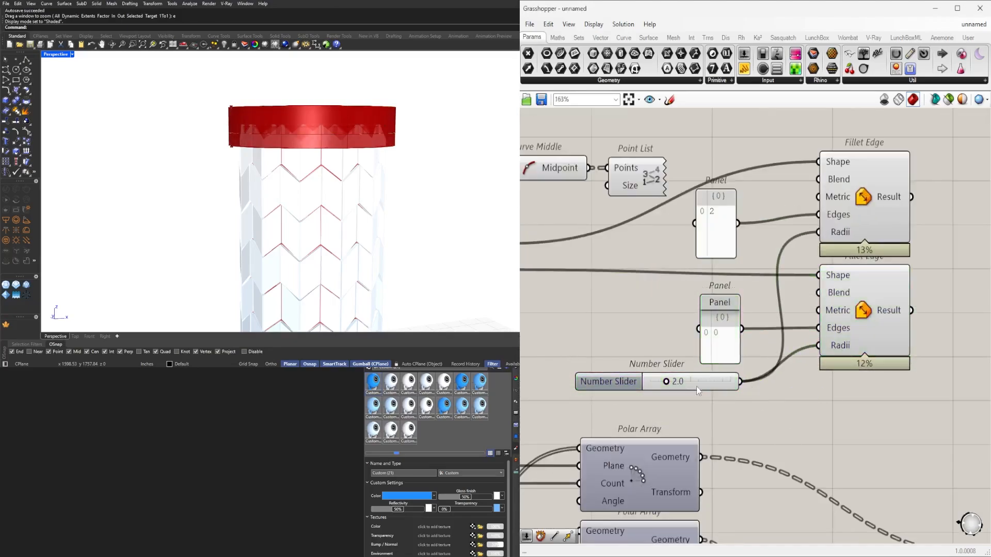
Move the Radii slider below the List Item and reposition the edge-index panels beside the two Fillet Edges
left_click_drag(609, 381, 538, 299)
scroll(647, 322, "down", 2)
right_click_drag(641, 324, 859, 329)
left_click_drag(772, 309, 694, 332)
left_click(878, 351)
right_click_drag(922, 341, 797, 334)
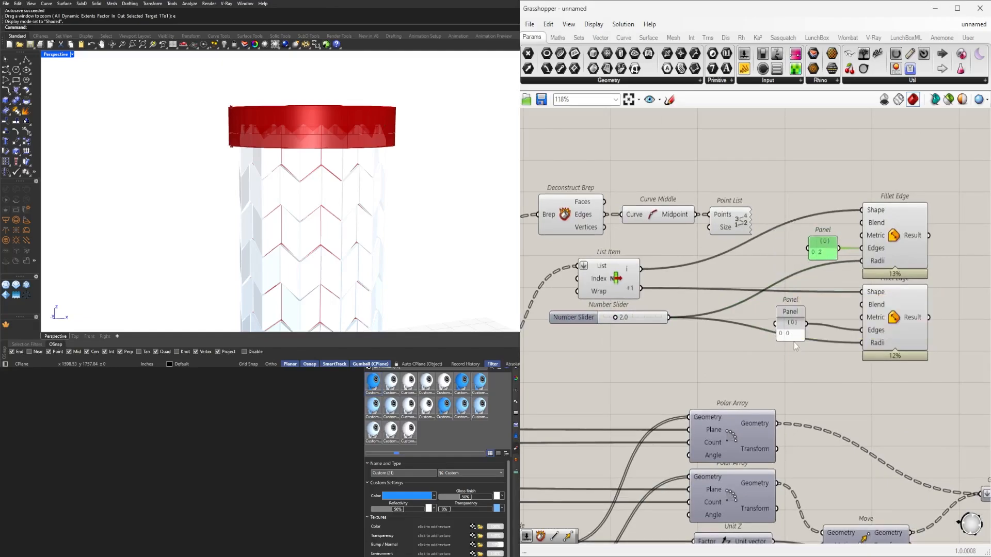
scroll(788, 317, "up", 2)
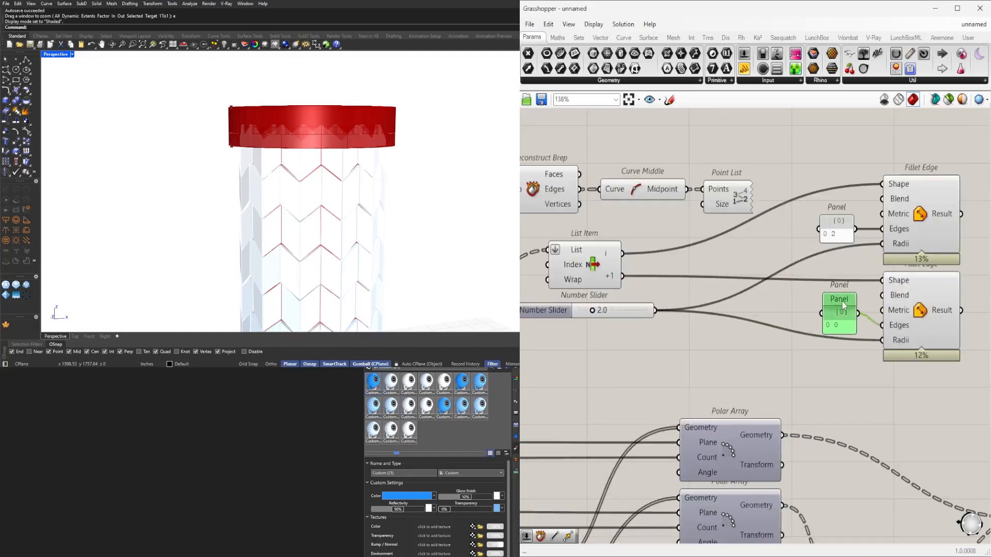
Move both Fillet Edges and their panels closer to the List Item and slightly lower
scroll(882, 364, "down", 3)
left_click_drag(940, 379, 818, 242)
left_click_drag(898, 279, 843, 309)
left_click(769, 356)
scroll(706, 333, "up", 4)
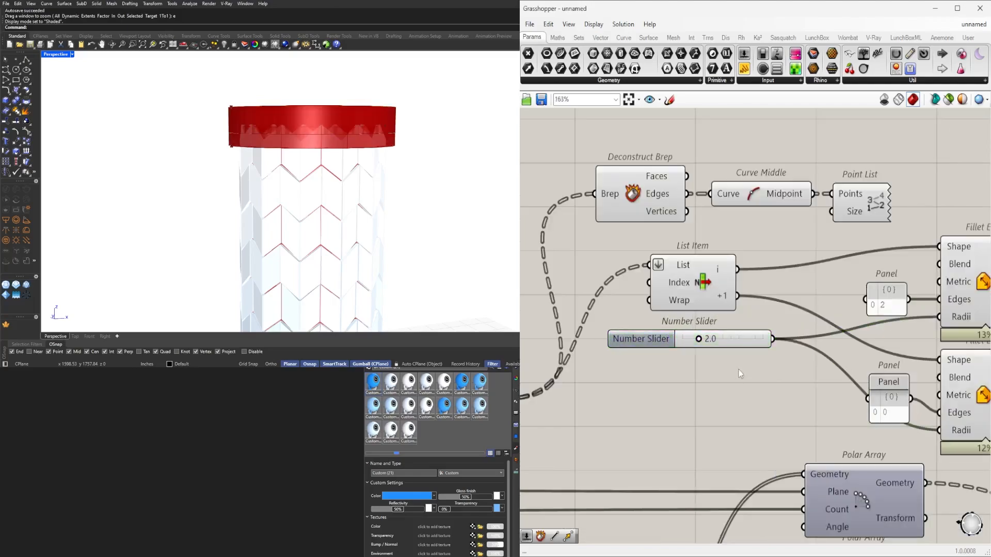
Route the Radii wires and the List Item's +1 wire through relays, and space the edge panels around them
left_click_drag(914, 268, 847, 432)
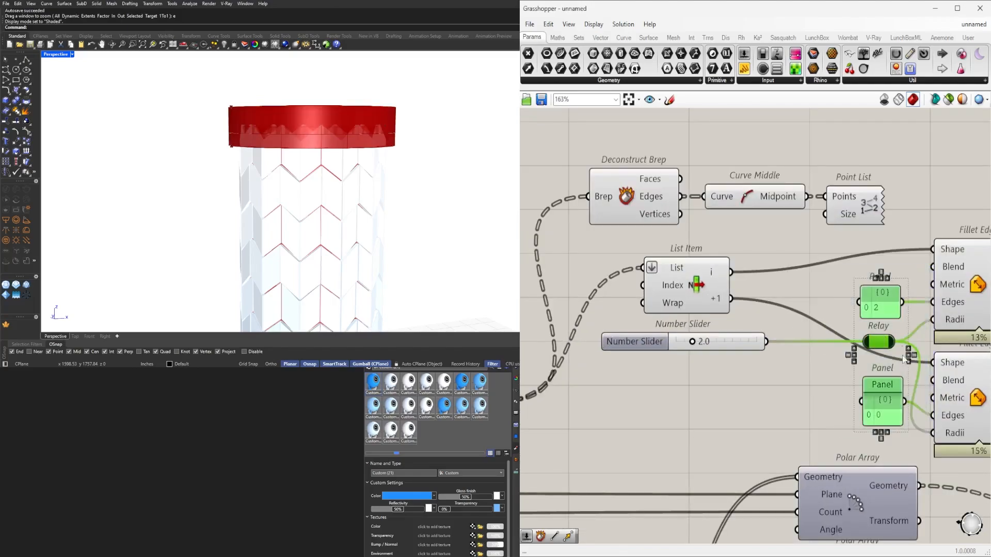
left_click_drag(873, 302, 820, 302)
left_click(901, 343)
left_click_drag(867, 367, 594, 330)
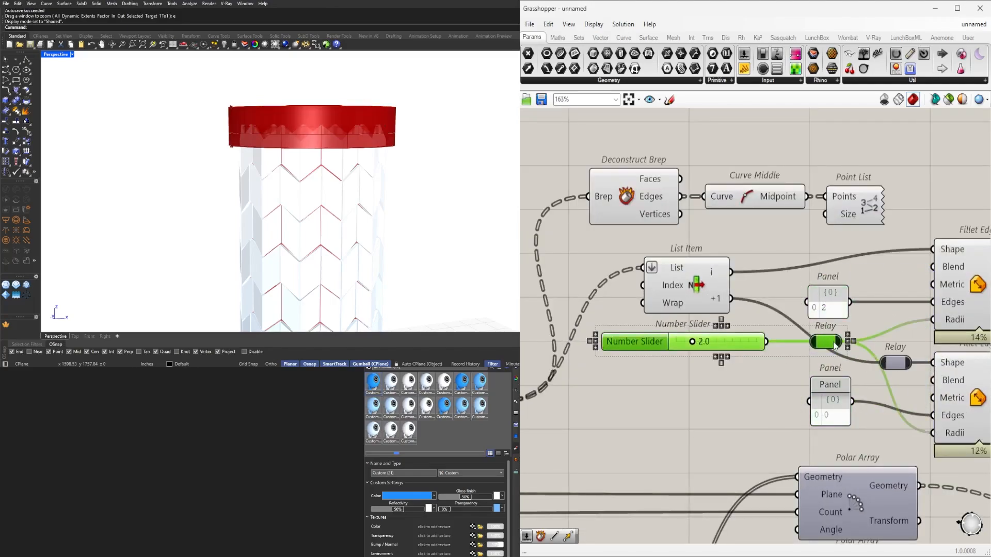
left_click_drag(828, 346, 828, 357)
left_click_drag(833, 297, 835, 288)
left_click(856, 273)
scroll(854, 271, "down", 2)
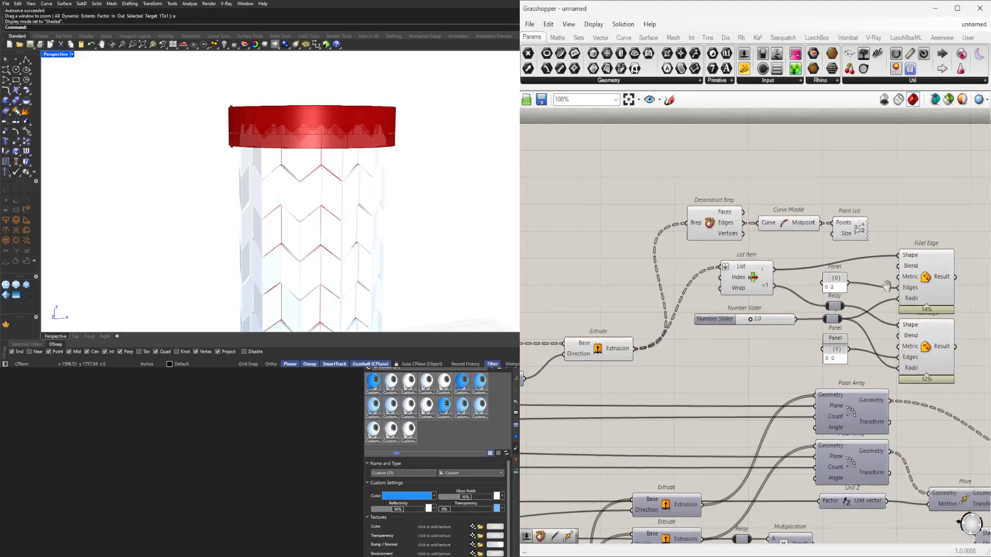
scroll(929, 330, "up", 2)
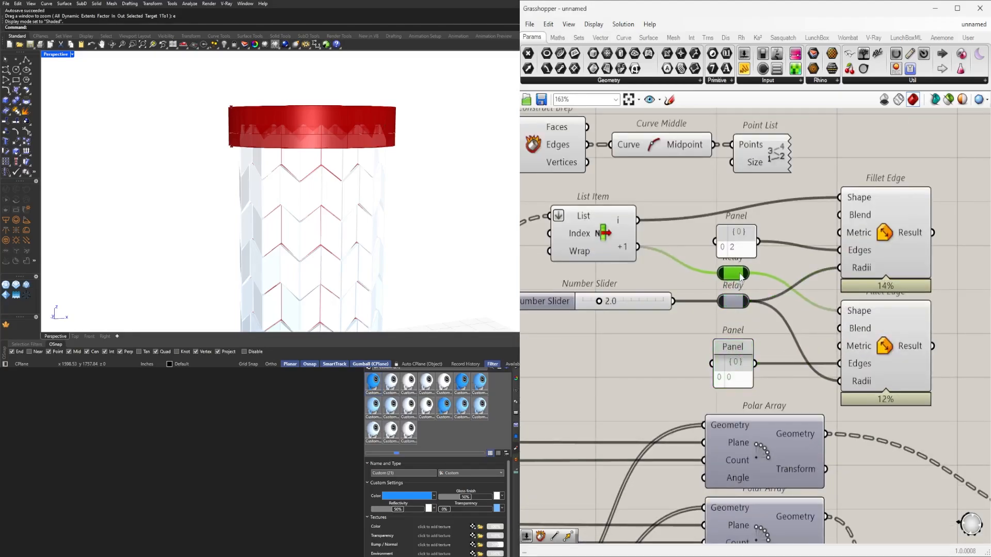
Move the List Item up so its first output lines up with the upper Fillet Edge's Shape input
left_click(811, 281)
scroll(811, 282, "down", 2)
scroll(929, 358, "down", 2)
scroll(804, 257, "up", 2)
left_click_drag(743, 297, 739, 280)
left_click(727, 324)
right_click_drag(904, 364, 788, 341)
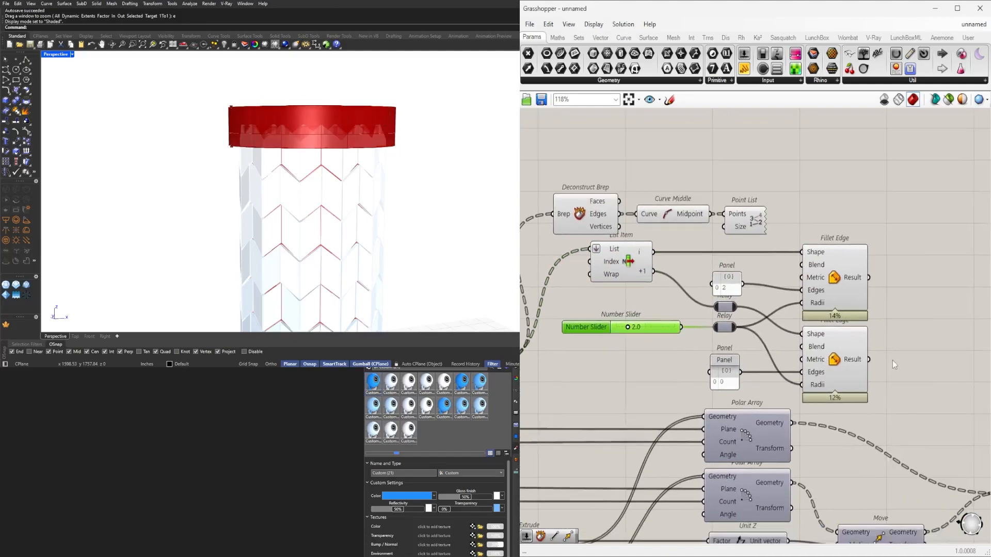
left_click(841, 286)
Hide the previews of the List Item, Deconstruct Brep, Curve Middle and Point List components
right_click_drag(764, 292, 853, 294)
left_click(717, 263)
left_click(559, 358, "shift")
left_click_drag(876, 176, 680, 229, "shift")
middle_click(717, 181)
left_click(681, 160)
Set the Fillet Edge Radii slider to 1.0
right_click_drag(310, 216, 331, 170)
left_click(719, 344)
scroll(719, 344, "up", 3)
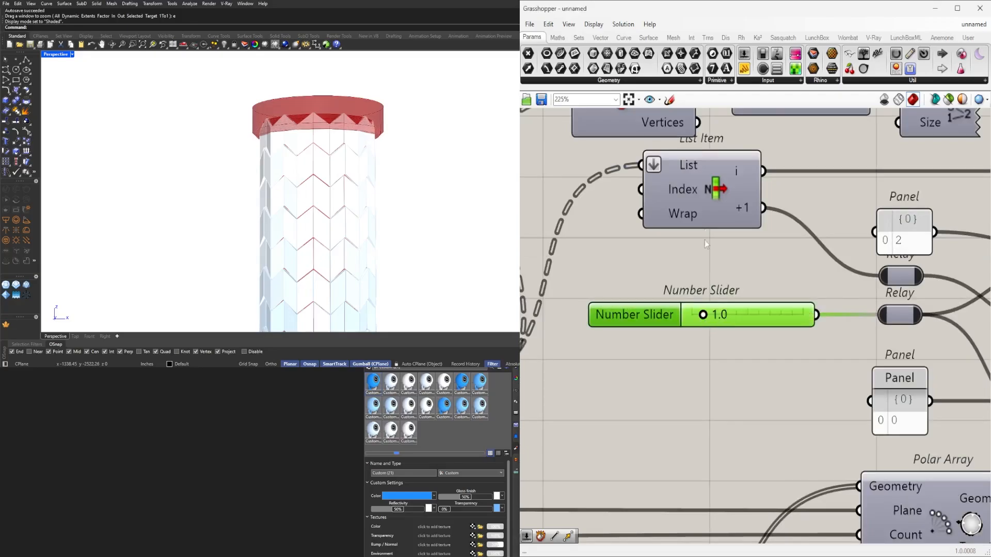
Set the Offset Curve's Distance slider to 3.00
scroll(704, 240, "down", 6)
right_click_drag(704, 240, 917, 244)
scroll(591, 299, "up", 6)
right_click_drag(591, 298, 768, 288)
scroll(768, 288, "down", 4)
right_click_drag(671, 302, 736, 302)
scroll(659, 290, "up", 4)
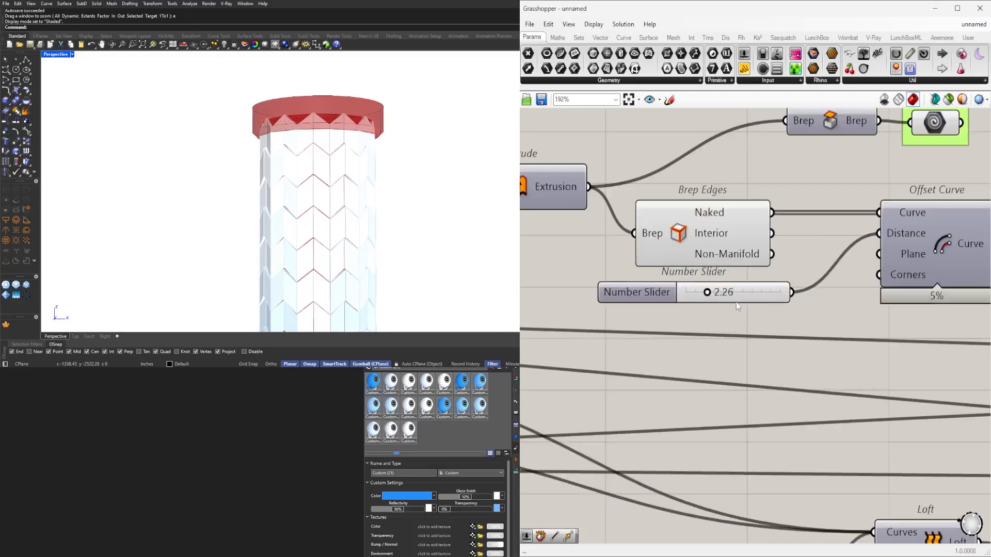
left_click(726, 297)
left_click(725, 298)
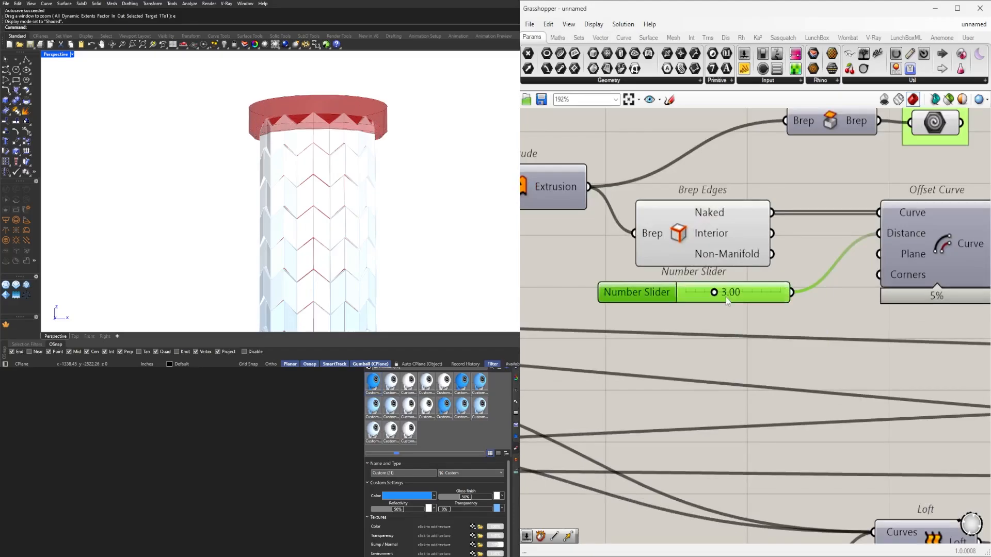
Examine the Fillet Edge results on the end caps, selecting each component in turn and viewing the column's base
scroll(727, 298, "down", 3)
right_click_drag(804, 343, 673, 337)
scroll(673, 337, "up", 2)
scroll(673, 337, "down", 6)
right_click_drag(909, 318, 609, 335)
scroll(845, 360, "up", 3)
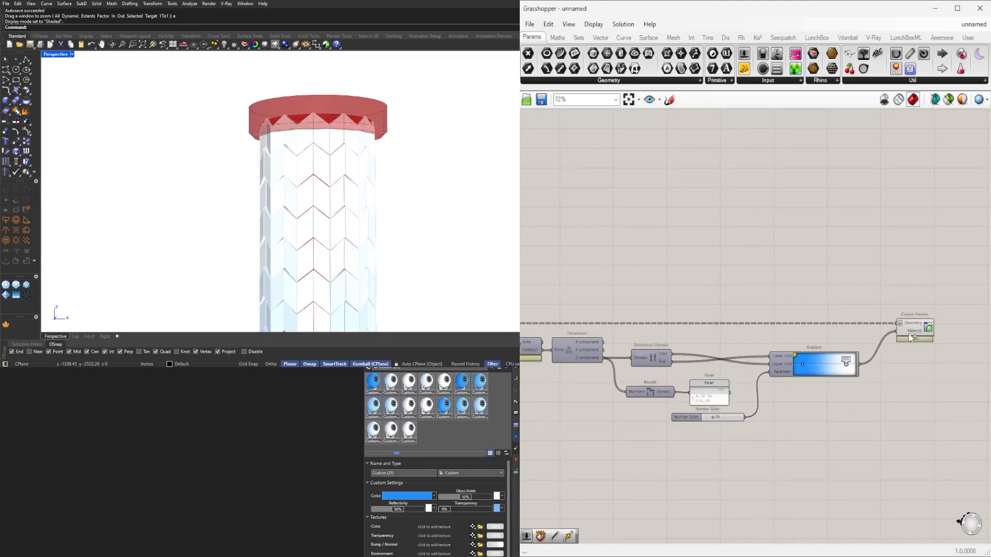
right_click_drag(547, 310, 975, 339)
left_click(749, 266)
left_click(748, 212)
scroll(330, 155, "down", 4)
scroll(310, 248, "up", 4)
right_click_drag(392, 217, 371, 181)
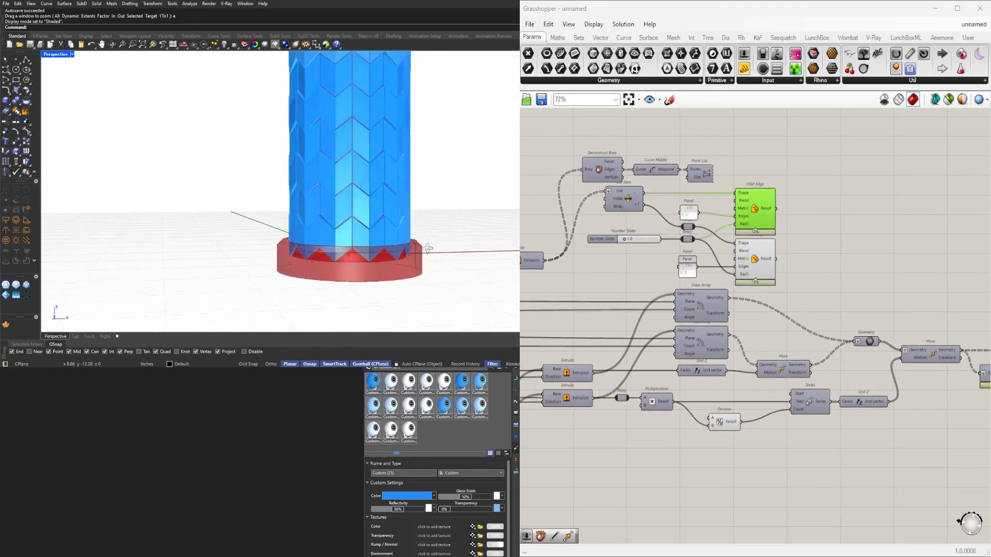
scroll(753, 270, "down", 1)
right_click_drag(753, 269, 677, 300)
left_click(675, 298, "shift")
left_click(773, 293)
Duplicate the Custom Preview component at the end of the gradient branch
scroll(790, 314, "down", 2)
right_click_drag(893, 319, 719, 320)
scroll(886, 353, "up", 3)
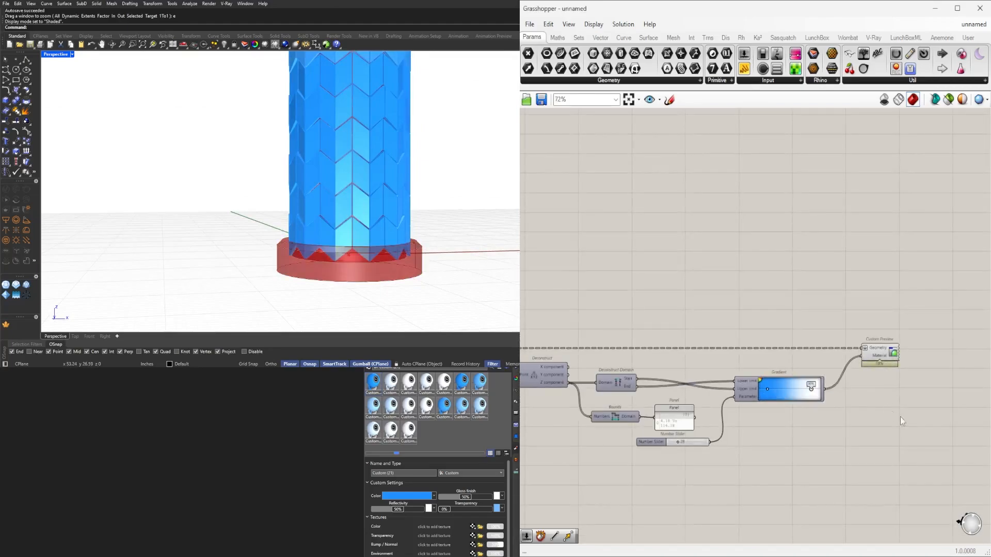
left_click_drag(888, 357, 889, 334, "alt")
scroll(885, 335, "down", 2)
right_click_drag(523, 315, 724, 311)
scroll(720, 307, "down", 2)
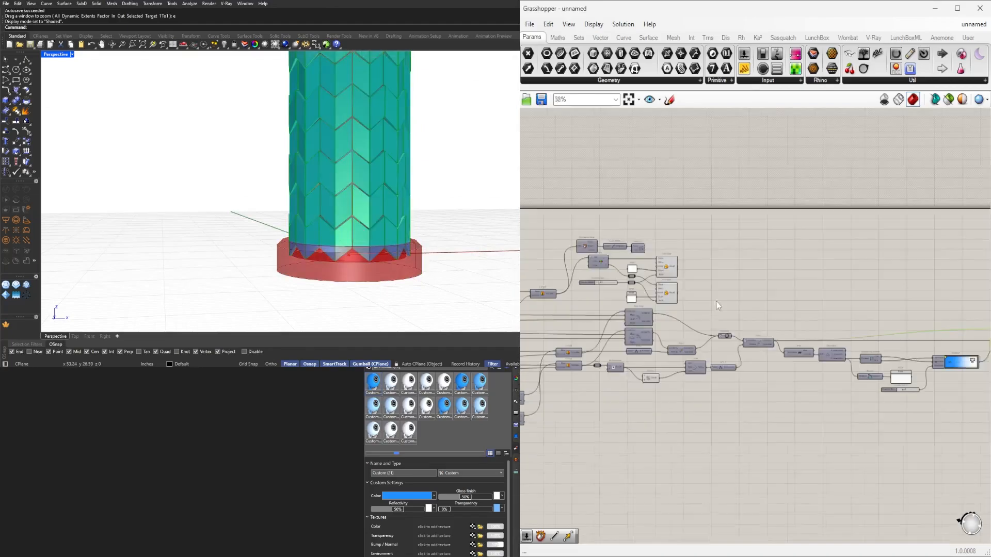
Move the duplicated Custom Preview beside the Fillet Edges and connect both Result outputs to its Geometry input
right_click_drag(984, 337, 732, 349)
left_click_drag(763, 345, 564, 292)
right_click_drag(564, 291, 785, 320)
scroll(785, 320, "up", 3)
left_click_drag(786, 320, 622, 319)
right_click_drag(622, 319, 774, 315)
scroll(774, 313, "up", 3)
left_click_drag(605, 287, 730, 302)
left_click_drag(755, 303, 818, 310)
Add a Colour Swatch as the copied Custom Preview's Material and merge the Geometry wires through a relay
double_click(676, 270)
type("e")
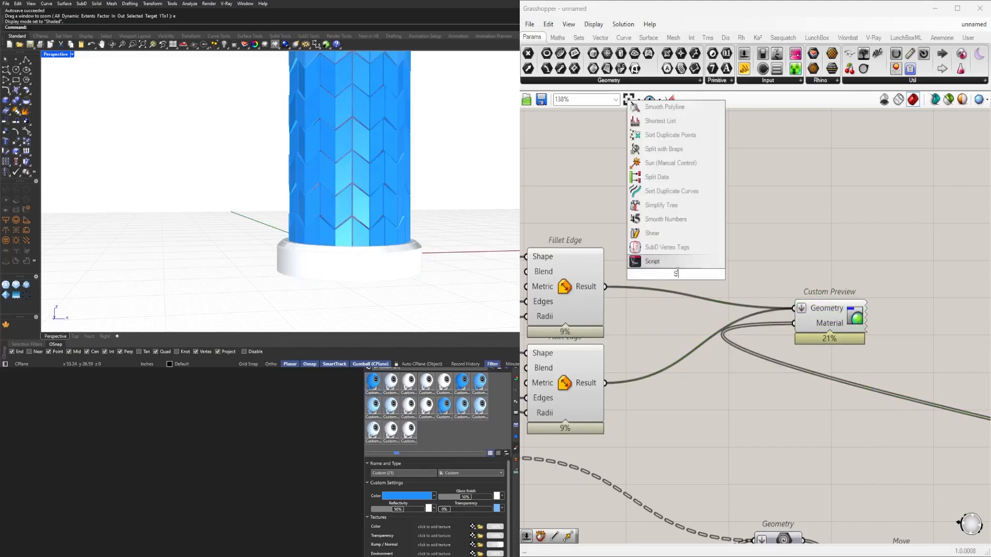
key("Escape")
double_click(737, 265)
type("sw")
left_click(720, 221)
left_click_drag(778, 261, 796, 329)
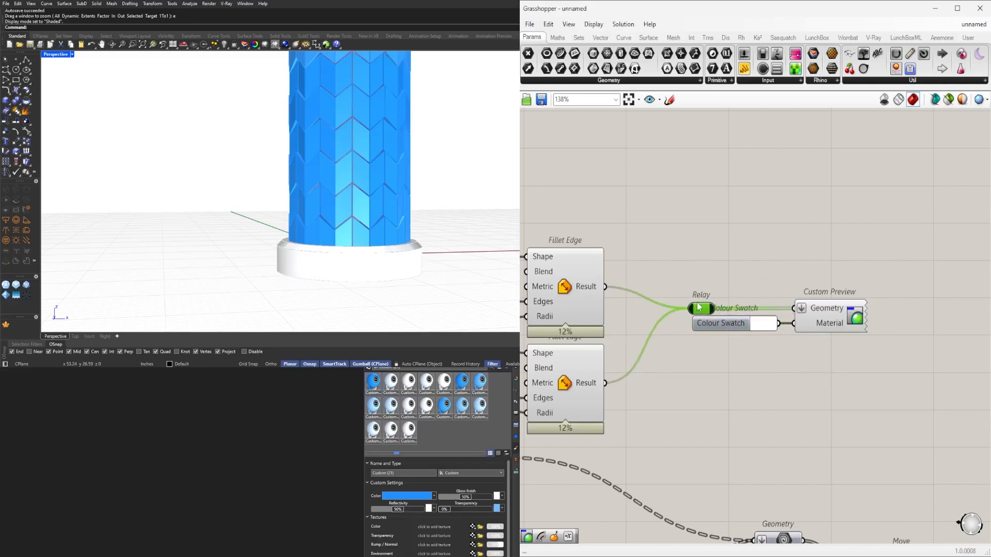
Space out the copied Custom Preview's inputs and change the Colour Swatch to grey
mouse_move(834, 321)
left_mouse_down("shift")
mouse_move(830, 333)
mouse_move(827, 311)
left_mouse_up("shift")
left_click(821, 353)
left_click(768, 335)
left_click_drag(842, 368, 861, 408)
left_click(812, 287)
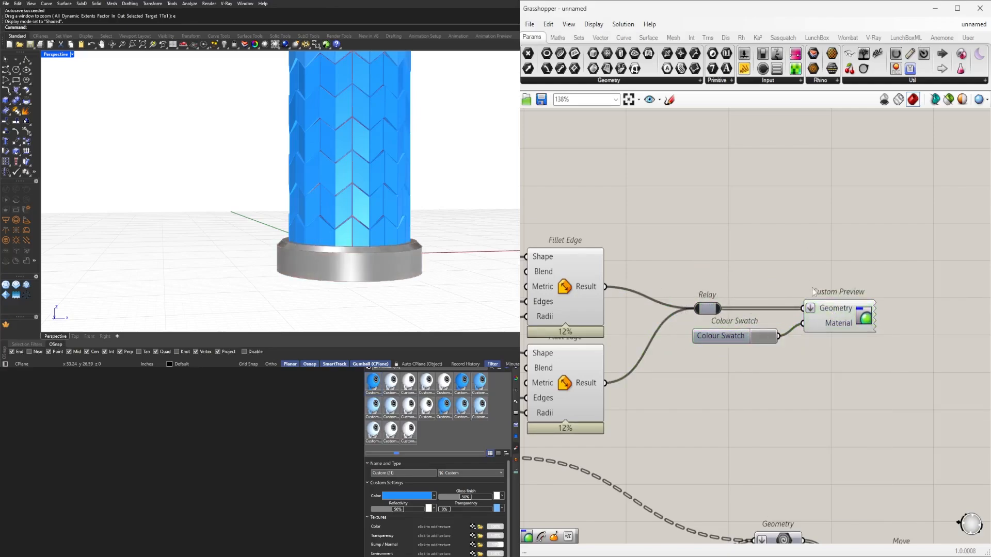
Hide the previews of both Fillet Edge components
scroll(818, 352, "down", 4)
left_click_drag(779, 393, 735, 295)
middle_click(756, 280)
left_click(728, 258)
Examine the whole column and its grey end caps from the top and from a distance
scroll(362, 247, "down", 8)
right_click_drag(372, 235, 338, 325, "shift")
scroll(325, 170, "up", 3)
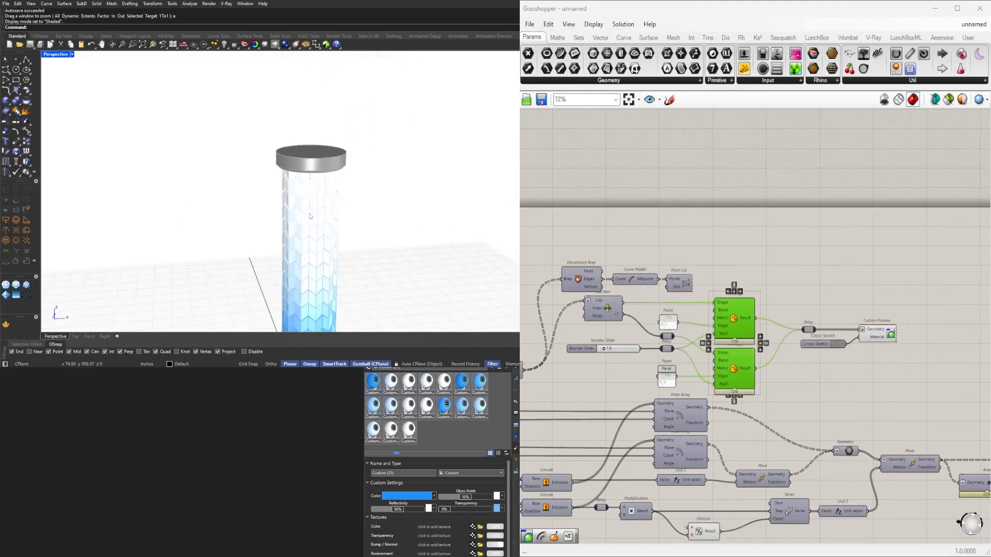
scroll(322, 170, "down", 5)
mouse_move(323, 196)
right_mouse_down()
mouse_move(318, 144)
mouse_move(302, 161)
mouse_move(316, 215)
right_mouse_up()
scroll(318, 129, "up", 15)
scroll(318, 119, "down", 12)
scroll(308, 180, "down", 4)
scroll(847, 377, "up", 3)
left_click(882, 308)
left_click(846, 302)
Set the Fillet Edge Radii slider to 2 and check the end caps on the column
scroll(842, 302, "up", 1)
right_click_drag(581, 380, 825, 365)
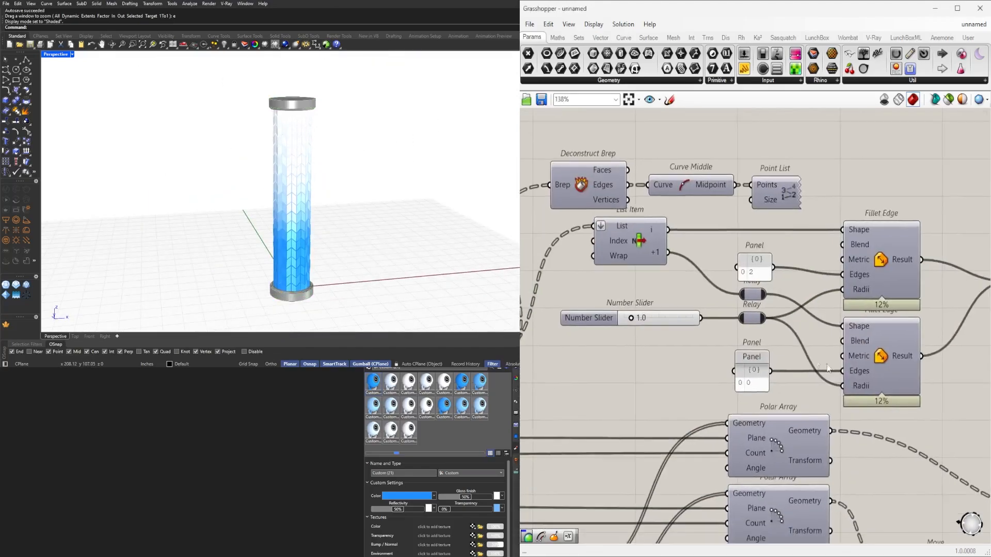
scroll(639, 324, "up", 3)
scroll(281, 303, "up", 14)
right_click_drag(283, 304, 289, 322)
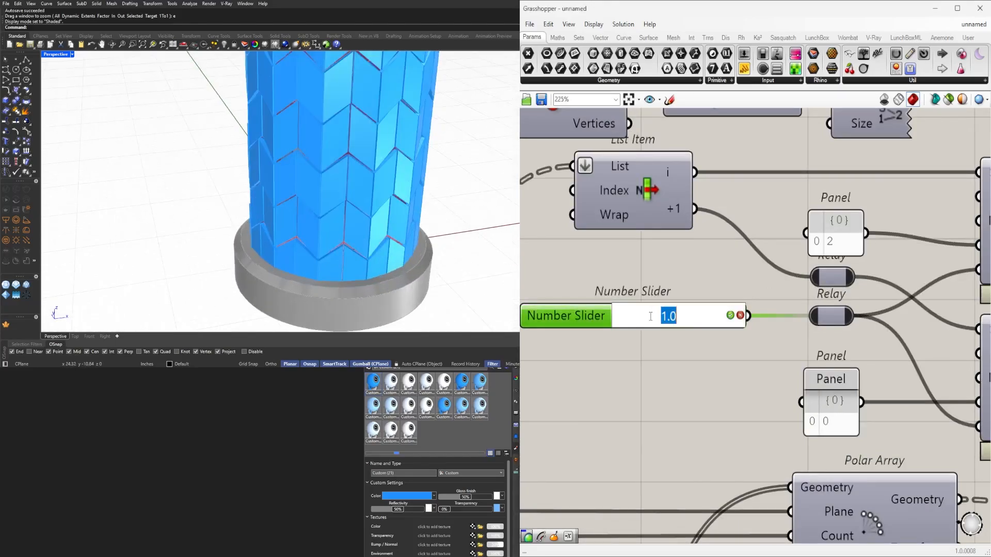
type("2")
key("Return")
scroll(282, 222, "down", 8)
mouse_move(282, 217)
right_mouse_down()
mouse_move(282, 248)
mouse_move(289, 227)
right_mouse_up()
Set the Gradient's Parameter slider to 4
scroll(691, 258, "down", 10)
right_click_drag(971, 411, 731, 413)
scroll(761, 329, "up", 10)
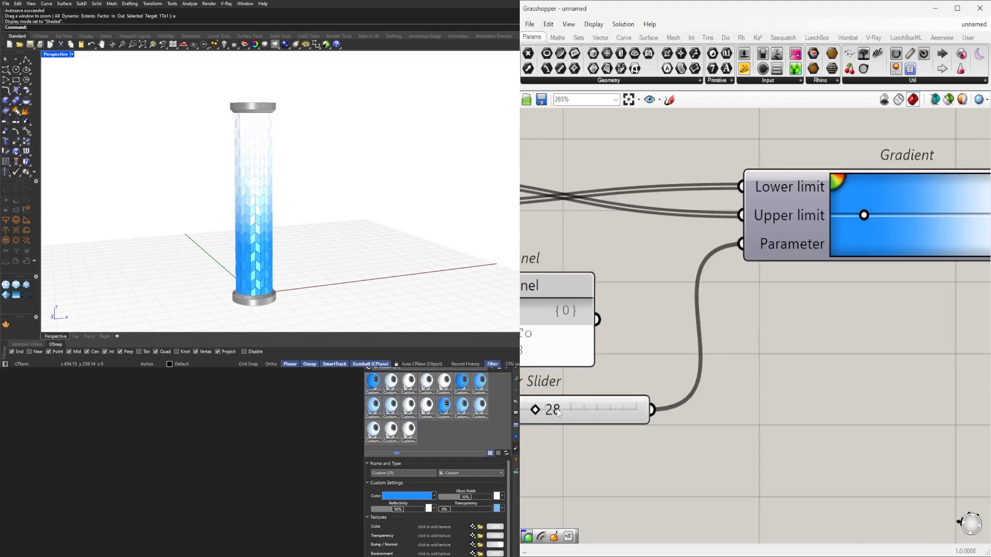
double_click(558, 411)
type("4")
key("Return")
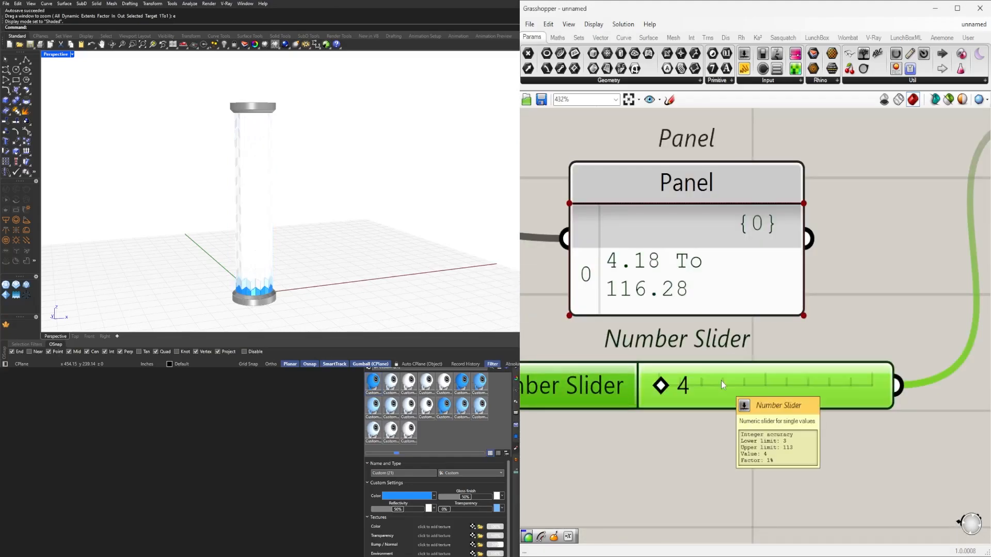
Try Gradient Parameter slider values of 10, 34 and 25 to compare the colour spread
left_click_drag(658, 385, 674, 387)
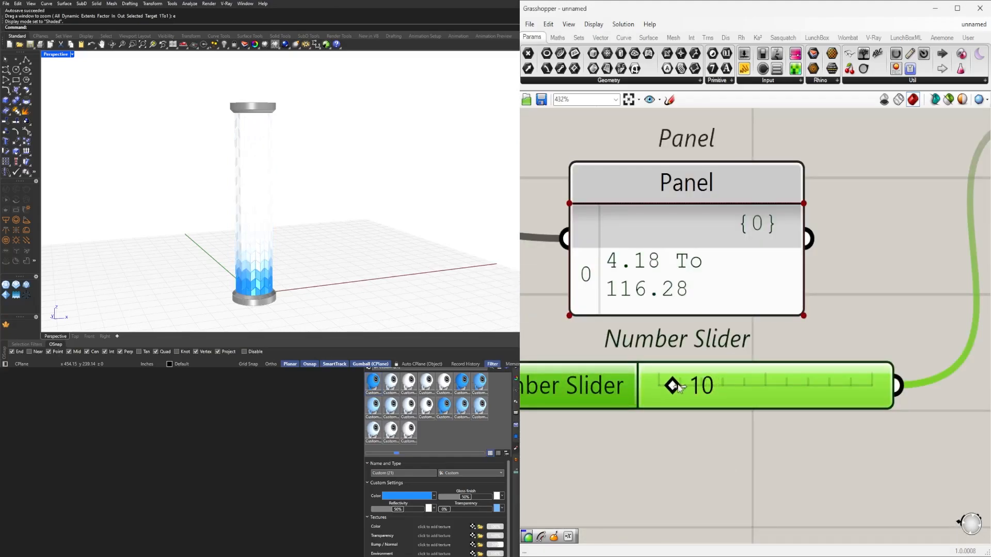
scroll(678, 387, "down", 6)
scroll(674, 381, "up", 4)
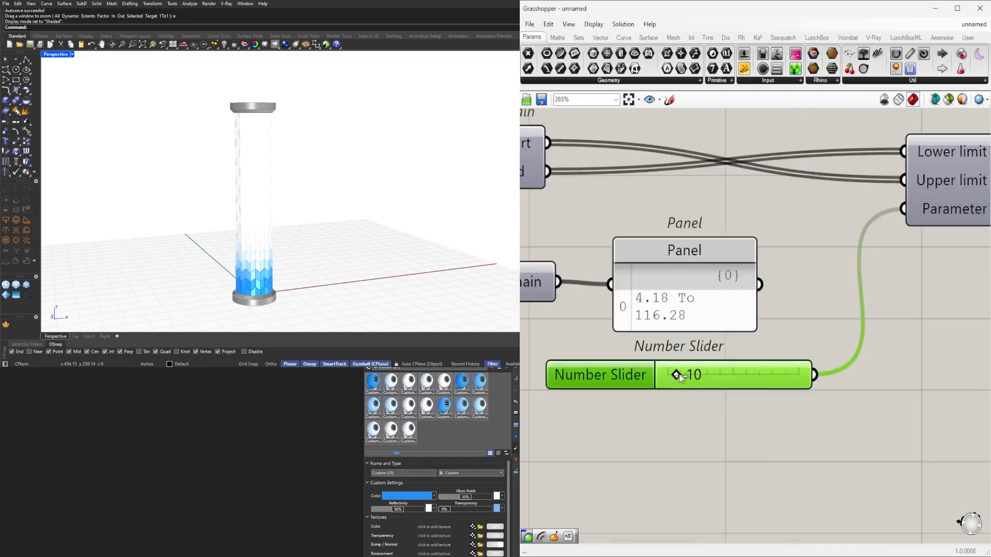
left_click_drag(680, 375, 711, 377)
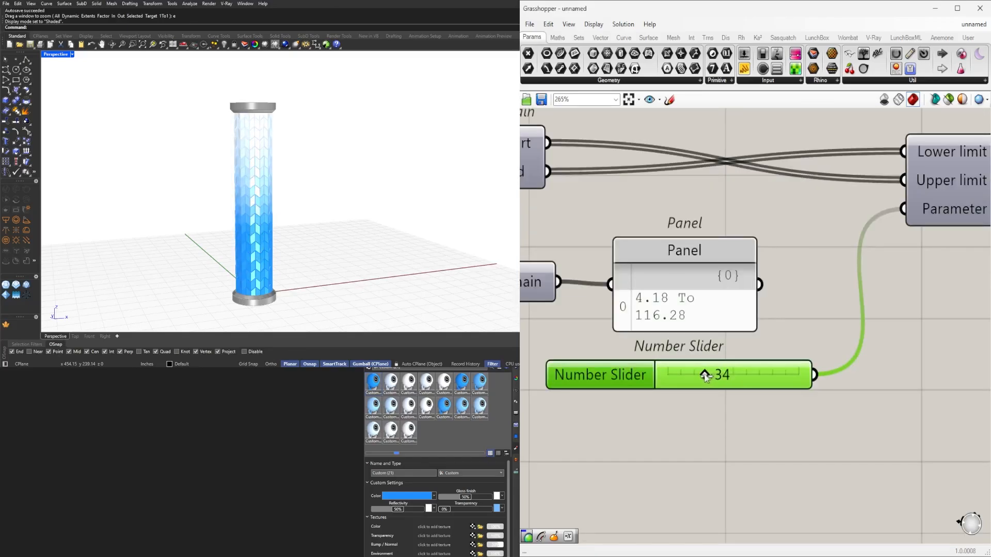
scroll(694, 377, "down", 3)
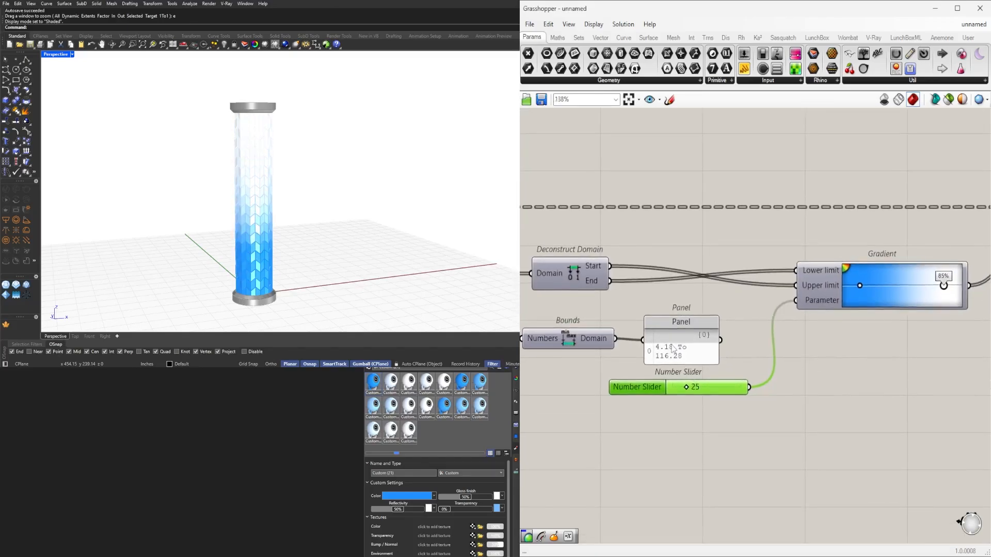
Move the Gradient's blue and white grips to the two ends of the colour bar
left_click(690, 321)
scroll(910, 329, "up", 3)
left_click_drag(814, 285, 782, 287)
left_click_drag(894, 291, 928, 290)
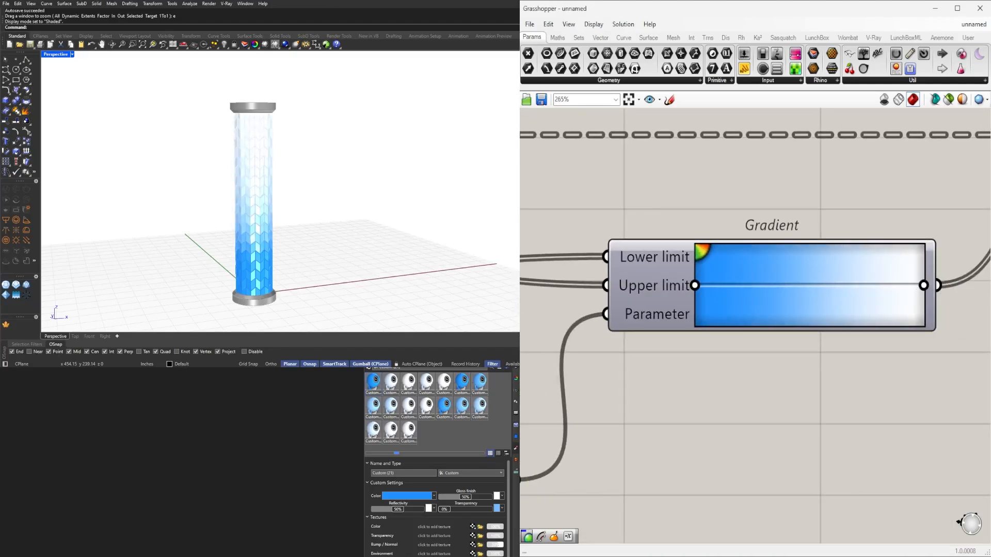
Change the Gradient's Parameter slider value back to 4
scroll(876, 428, "down", 2)
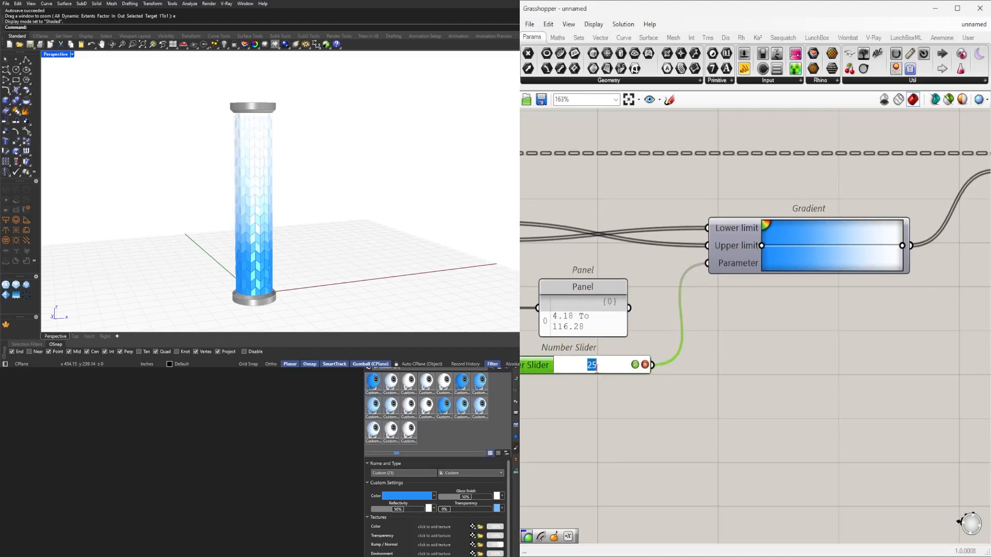
type("4")
key("Return")
scroll(677, 367, "up", 5)
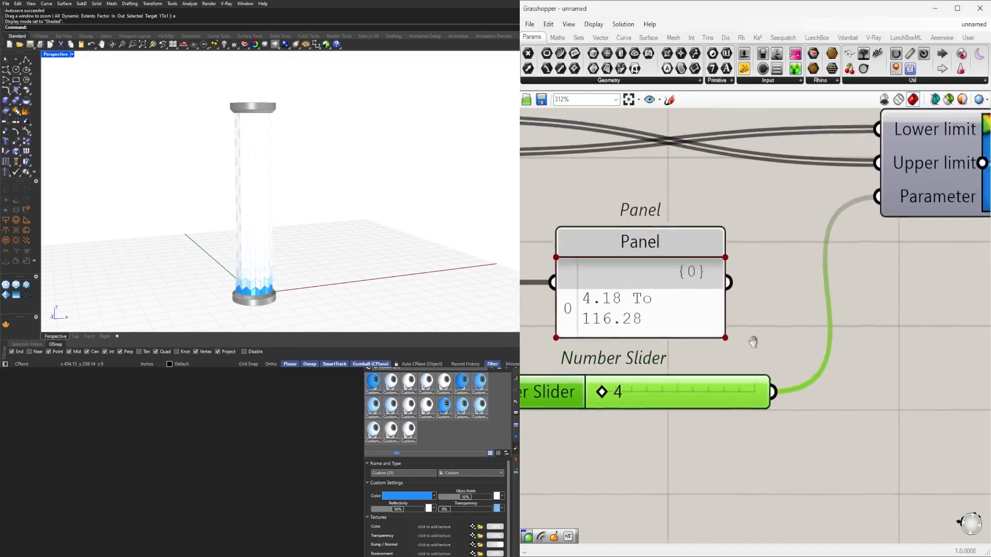
Add a List Item component below the Gradient
scroll(787, 344, "down", 5)
double_click(888, 345)
type("item")
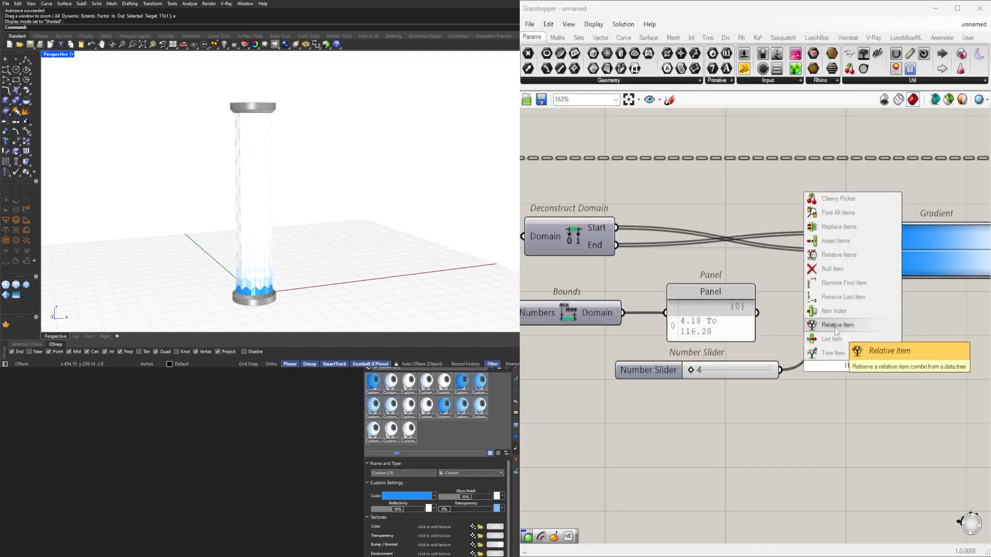
left_click(833, 332)
Check the Deconstruct's Z component values and move the Bounds component and its panel below Area and Deconstruct
scroll(620, 331, "down", 1)
right_click_drag(557, 310, 752, 323)
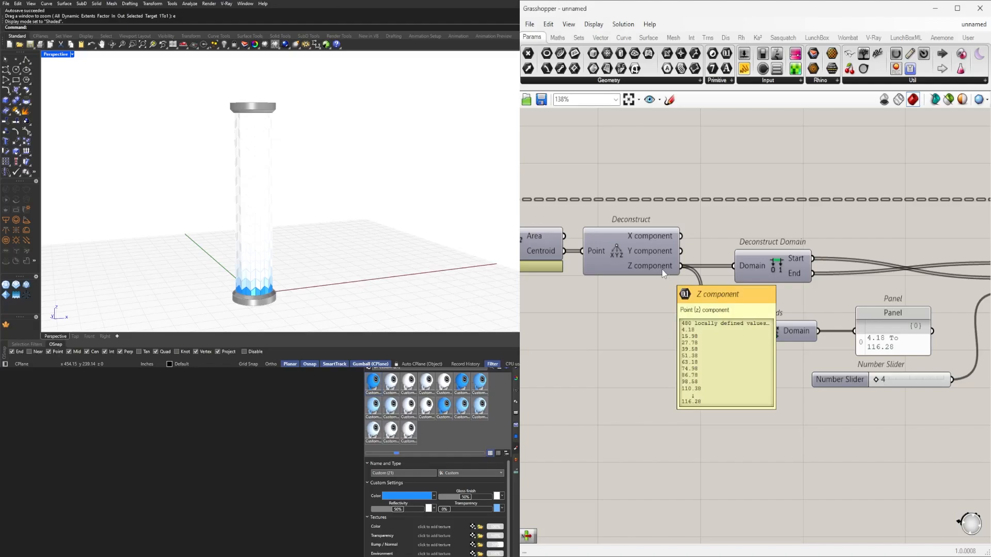
right_click_drag(900, 338, 760, 344)
left_click_drag(817, 354, 652, 324)
left_click_drag(738, 321, 615, 322)
right_click_drag(616, 322, 832, 313)
left_click_drag(832, 312, 686, 312)
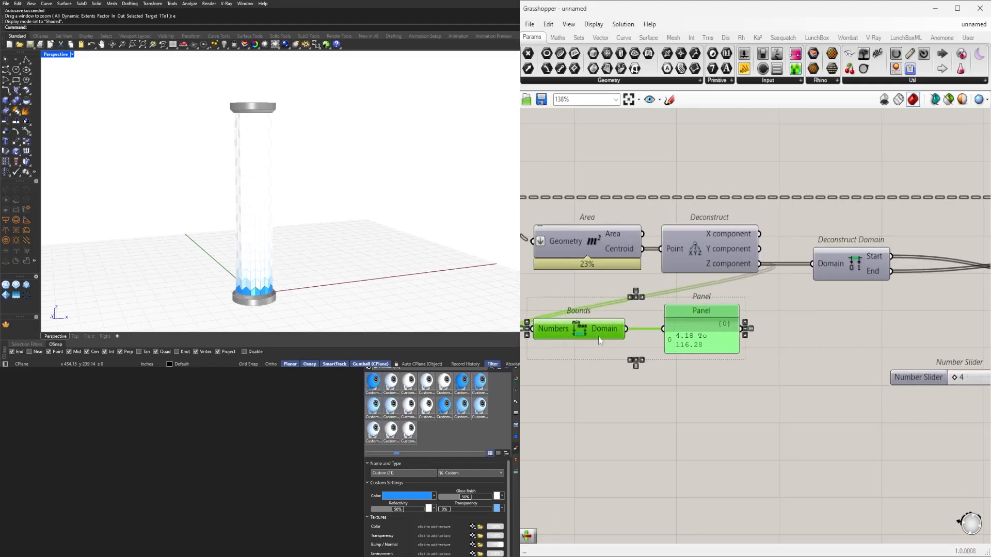
Add a second Deconstruct Domain component and feed it from the Bounds component's Domain output
double_click(761, 386)
type("DEC")
key("Up")
key("Up")
key("Up")
key("Up")
key("Up")
key("Up")
key("Up")
key("Up")
key("Up")
key("Up")
key("Up")
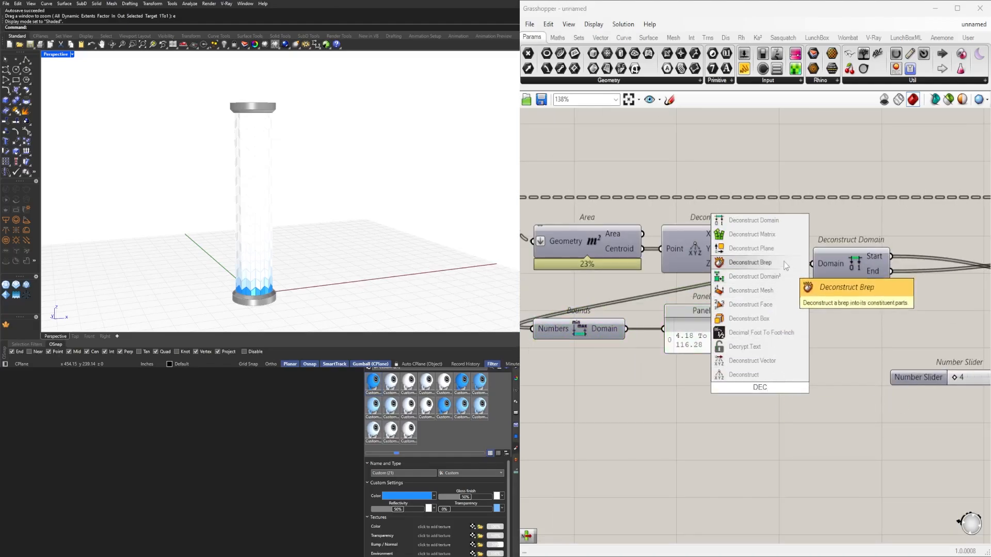
key("Return")
left_click_drag(634, 334, 722, 387)
Add a Division component that divides the second Deconstruct Domain's End by its Start
right_click_drag(728, 387, 685, 387)
double_click(791, 363)
left_click_drag(717, 387, 765, 345)
type("/")
key("Return")
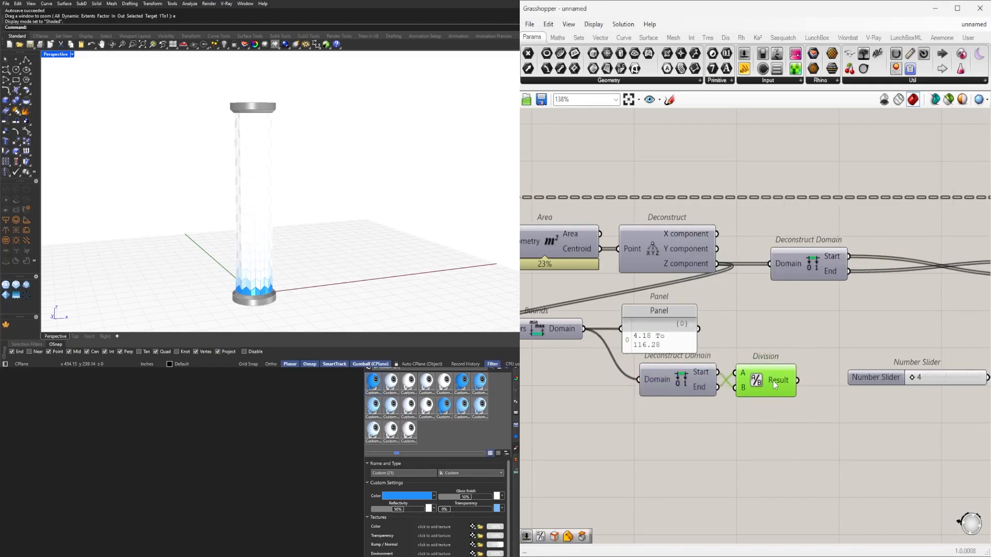
Connect the Division's Result to the relay feeding the Gradient's Parameter and delete the number slider that drove it
right_click_drag(773, 380, 656, 386)
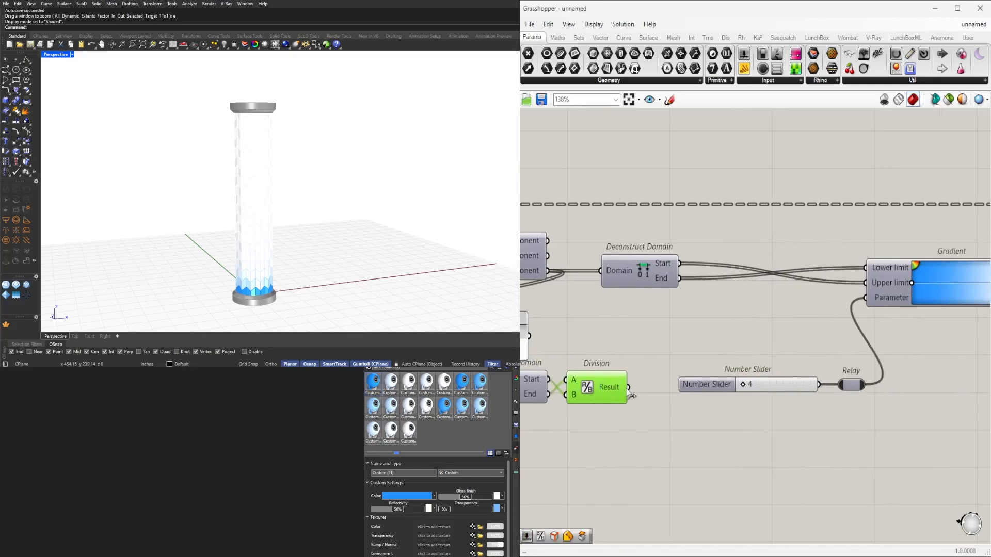
left_click_drag(628, 389, 839, 385)
left_click(792, 389)
key("Delete")
right_click_drag(773, 396, 883, 378)
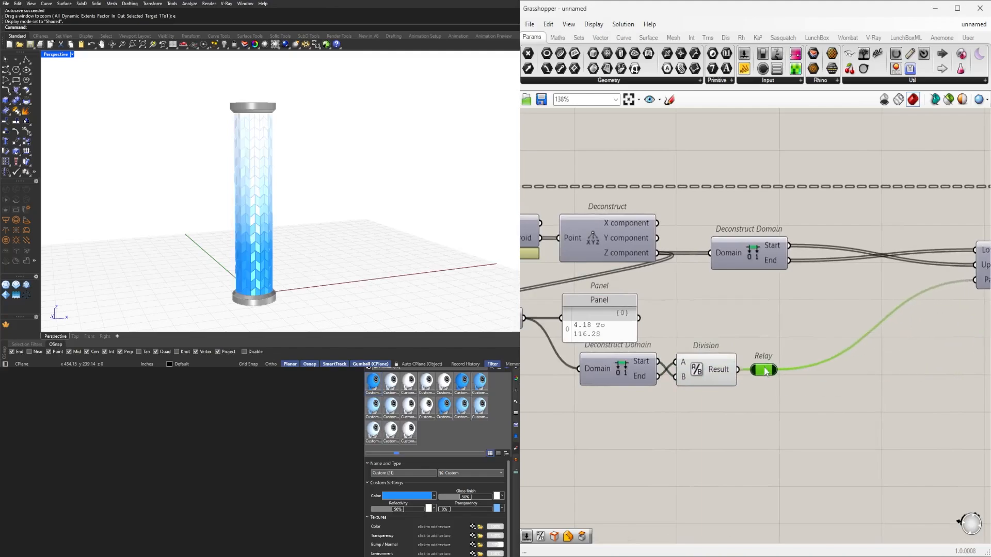
Move the Panel, second Deconstruct Domain, Division and Relay nearer the Gradient, with Bounds beside them
left_click_drag(795, 408, 620, 371)
left_click_drag(607, 305, 745, 305, "shift")
left_click_drag(937, 434, 759, 369)
left_click_drag(754, 363, 734, 364)
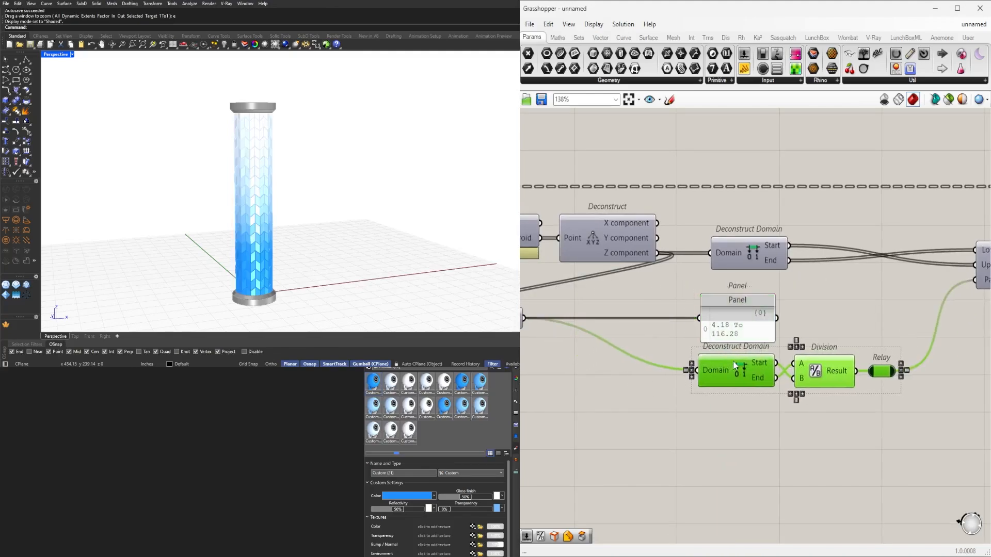
left_click(817, 392)
scroll(820, 371, "down", 3)
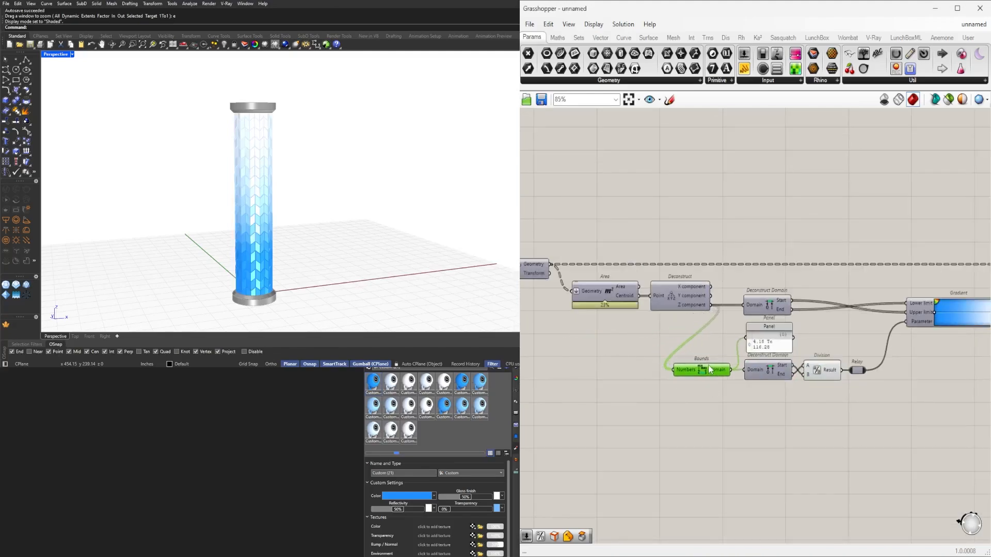
Shift the Bounds, Deconstruct Domain, Division and Gradient branch farther away from the Deconstruct component
scroll(728, 415, "down", 3)
scroll(851, 416, "down", 1)
right_click_drag(852, 416, 680, 391)
left_click_drag(819, 408, 575, 292)
scroll(591, 333, "up", 4)
left_click_drag(607, 341, 726, 342)
left_click(831, 318)
scroll(764, 344, "down", 5)
right_click_drag(834, 342, 882, 359)
left_click_drag(933, 421, 754, 308)
Insert a Geometry parameter between the end caps' Relay and their Custom Preview
scroll(795, 392, "down", 3)
right_click_drag(758, 356, 775, 353)
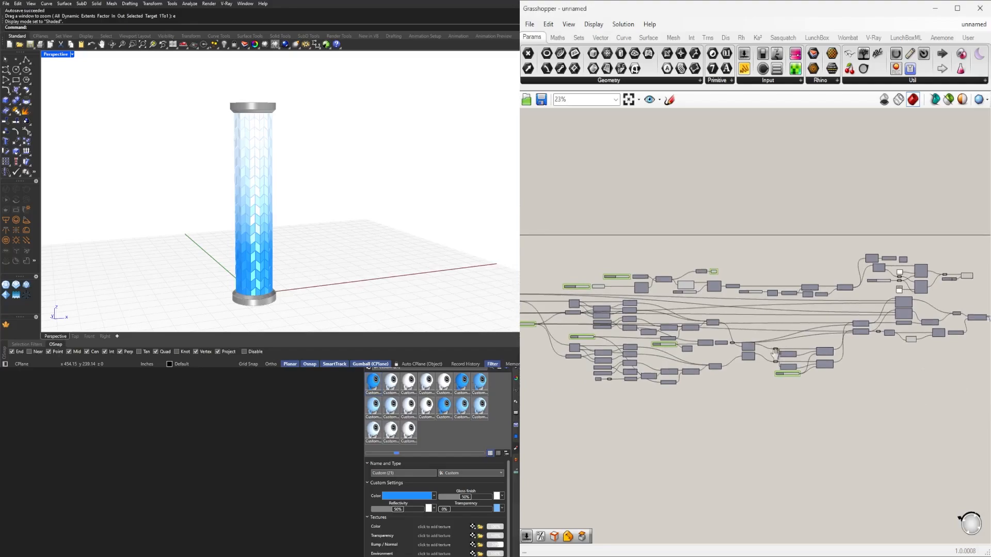
scroll(775, 353, "up", 10)
double_click(668, 239)
type("GEO")
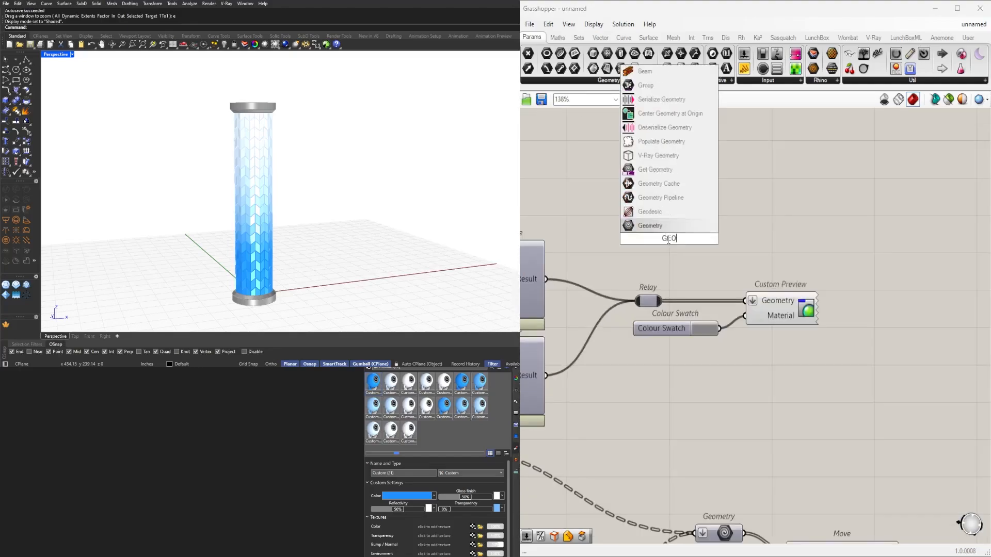
key("Return")
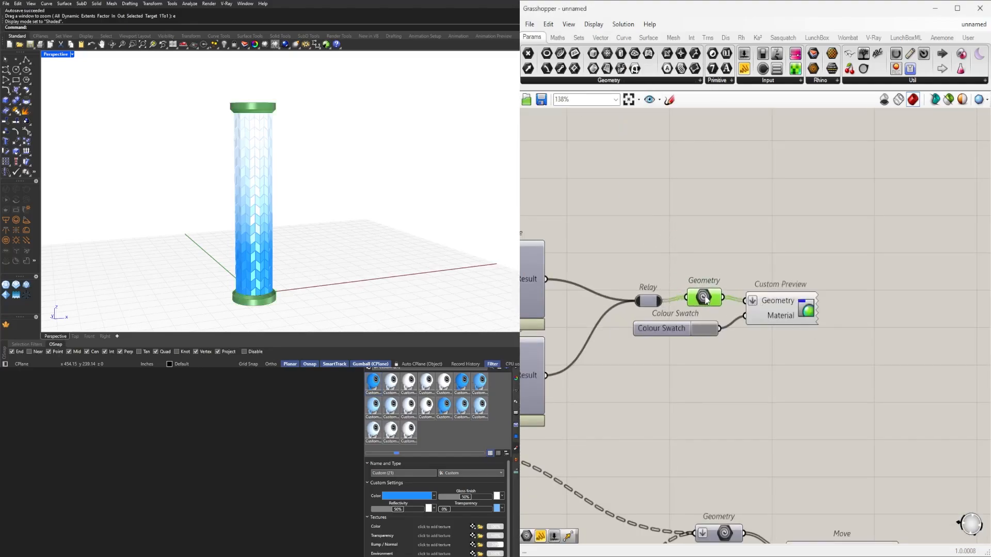
Turn off the preview of the Extrude component that builds the end caps
scroll(706, 299, "down", 3)
right_click_drag(645, 279, 877, 289)
scroll(878, 289, "down", 4)
scroll(679, 355, "up", 4)
left_click(791, 308)
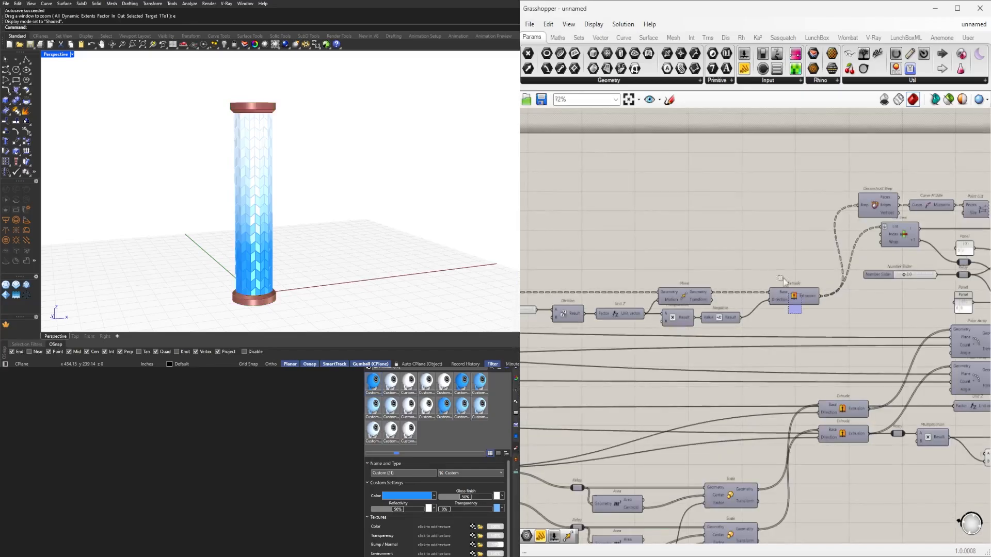
scroll(792, 279, "up", 1)
left_click(797, 297)
right_click_drag(836, 261, 689, 258)
middle_click(689, 258)
left_click(715, 227)
Turn off the preview of the two Extrude components that build the tiles
scroll(714, 228, "down", 2)
right_click_drag(578, 279, 903, 258)
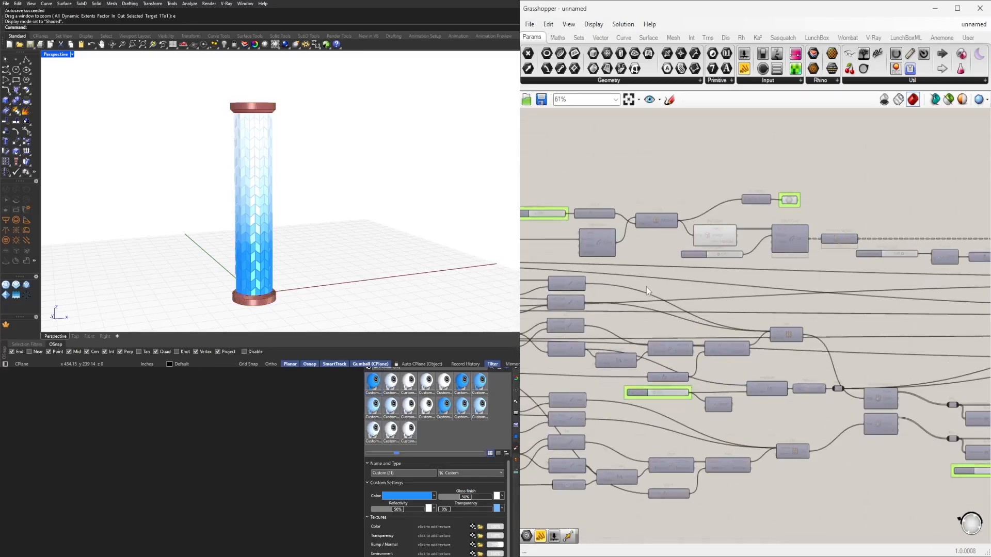
right_click_drag(573, 306, 829, 299)
right_click_drag(643, 310, 827, 326)
scroll(826, 325, "up", 1)
right_click_drag(960, 351, 531, 330)
right_click_drag(826, 345, 573, 332)
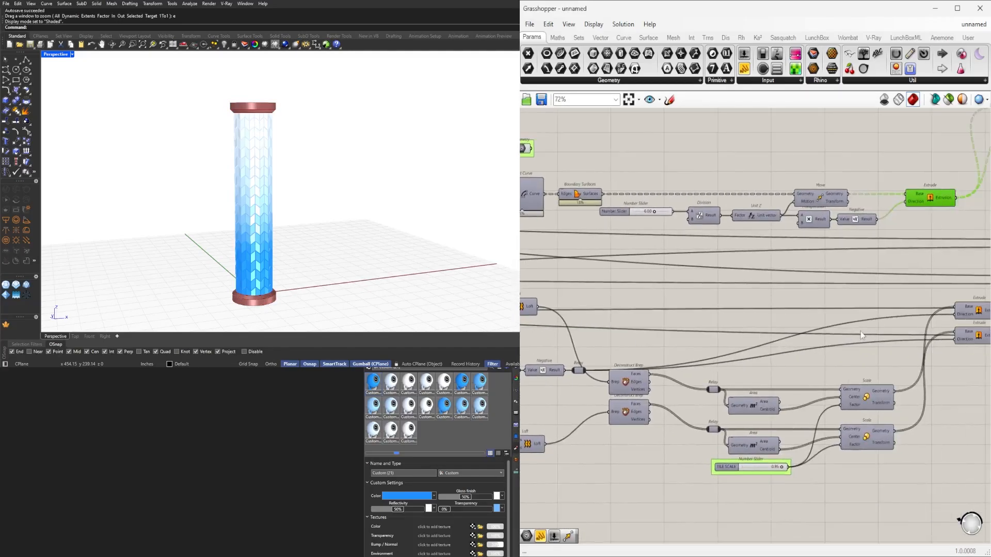
right_click_drag(860, 331, 588, 326)
scroll(821, 304, "down", 1)
right_click_drag(821, 304, 687, 314)
middle_click(583, 287)
left_click(602, 264)
middle_click(604, 261)
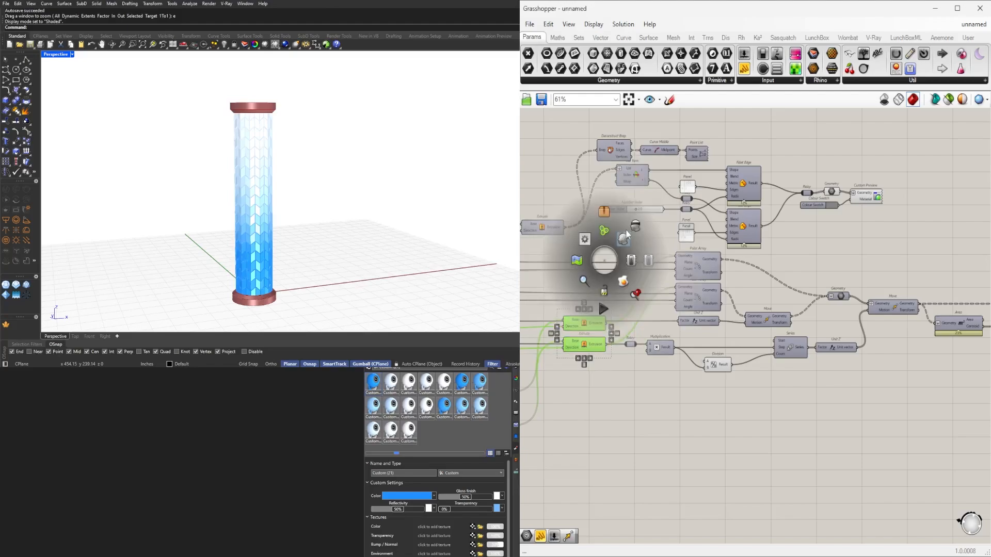
left_click(628, 231)
Inspect the top cap up close with its Extrude component selected and disable that component's preview
right_click_drag(627, 256, 738, 258)
scroll(622, 255, "down", 1)
scroll(621, 255, "up", 2)
right_click_drag(619, 229, 752, 247)
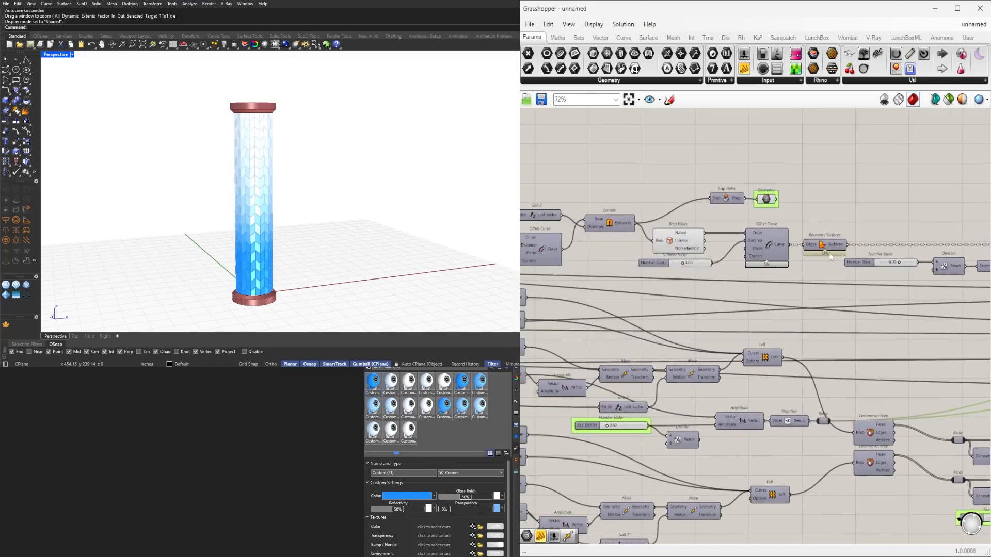
right_click_drag(959, 255, 643, 253)
left_click(849, 248)
scroll(849, 249, "up", 1)
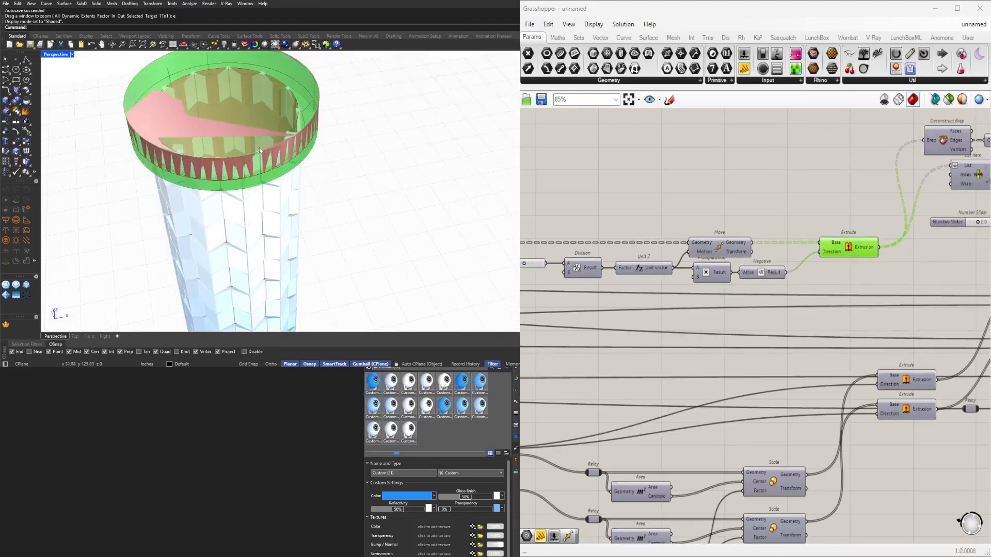
middle_click(839, 246)
left_click(862, 217)
Check the core's Extrude component before Cap Holes and view the column from above
scroll(861, 227, "down", 3)
right_click_drag(754, 248, 952, 267)
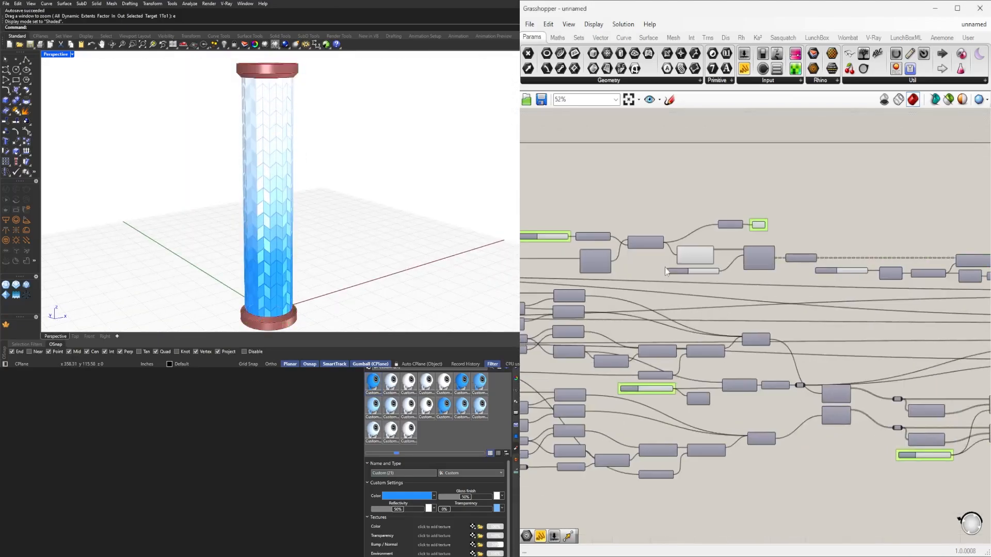
scroll(665, 260, "up", 2)
right_click_drag(656, 235, 712, 240)
left_click(713, 239)
middle_click(714, 238)
right_click_drag(866, 213, 795, 221)
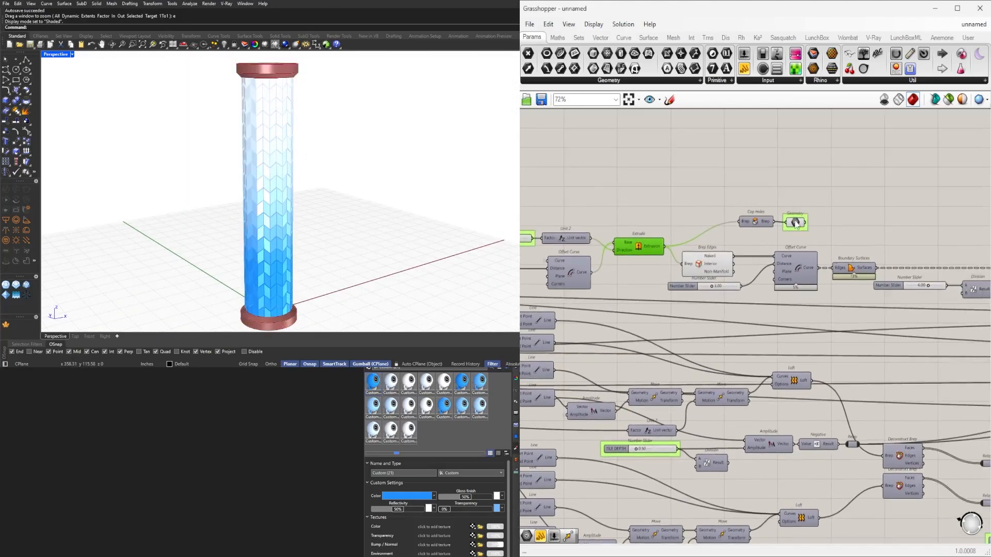
right_click_drag(301, 170, 279, 195)
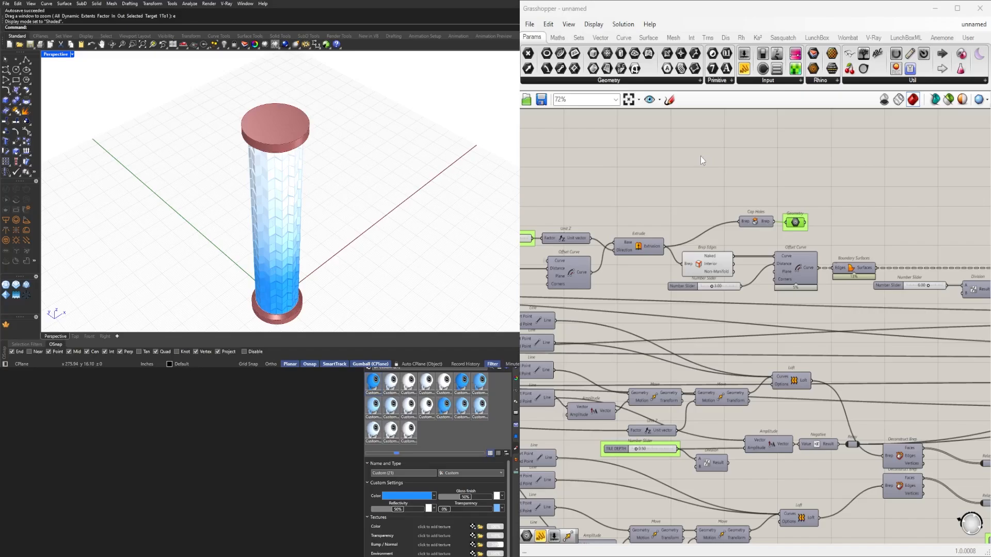
right_click_drag(711, 264, 697, 260)
left_click_drag(766, 225, 766, 225)
scroll(767, 226, "up", 3)
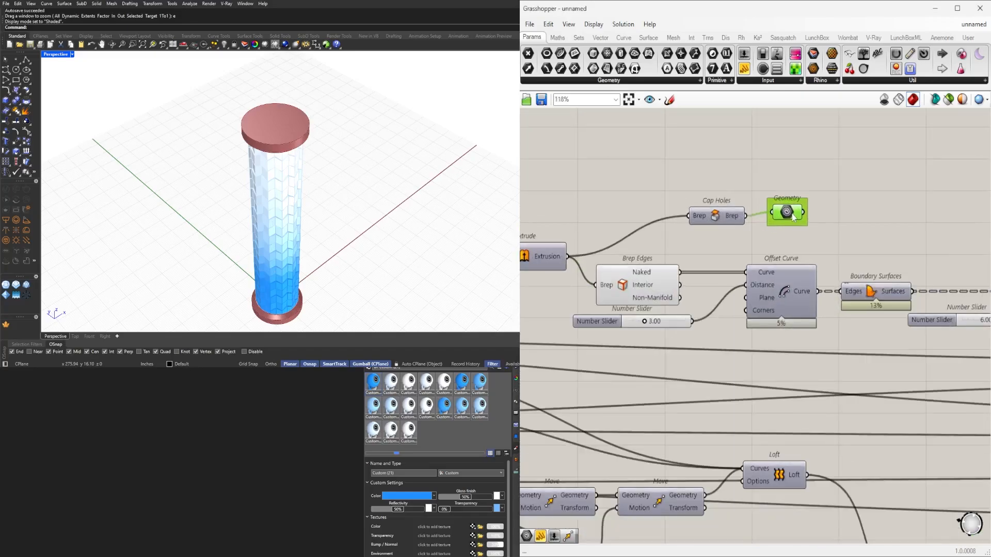
mouse_move(788, 223)
scroll(847, 222, "down", 6)
right_click_drag(848, 222, 584, 223)
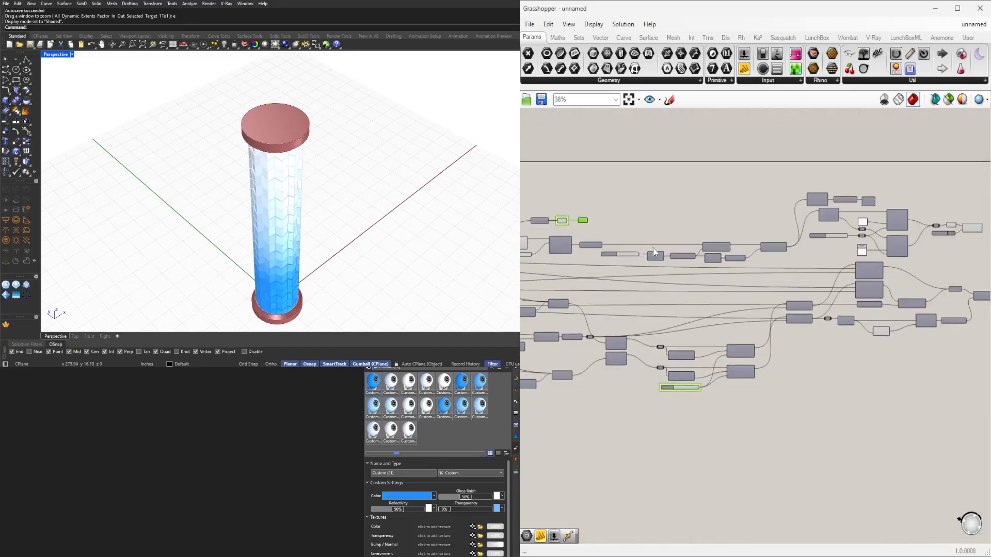
key("Delete")
Put the caps' Geometry parameter in a green group and realign it with the Colour Swatch and Custom Preview
scroll(703, 226, "down", 3)
right_click_drag(868, 222, 709, 222)
scroll(709, 222, "up", 5)
scroll(709, 222, "down", 2)
right_click_drag(573, 225, 886, 246)
scroll(636, 247, "up", 8)
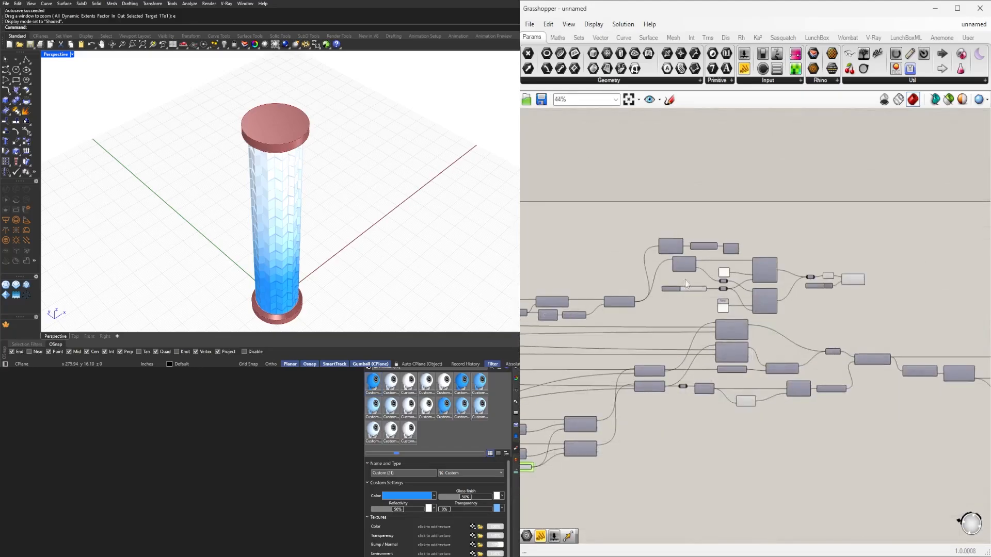
scroll(785, 293, "up", 2)
left_click_drag(786, 295, 796, 303)
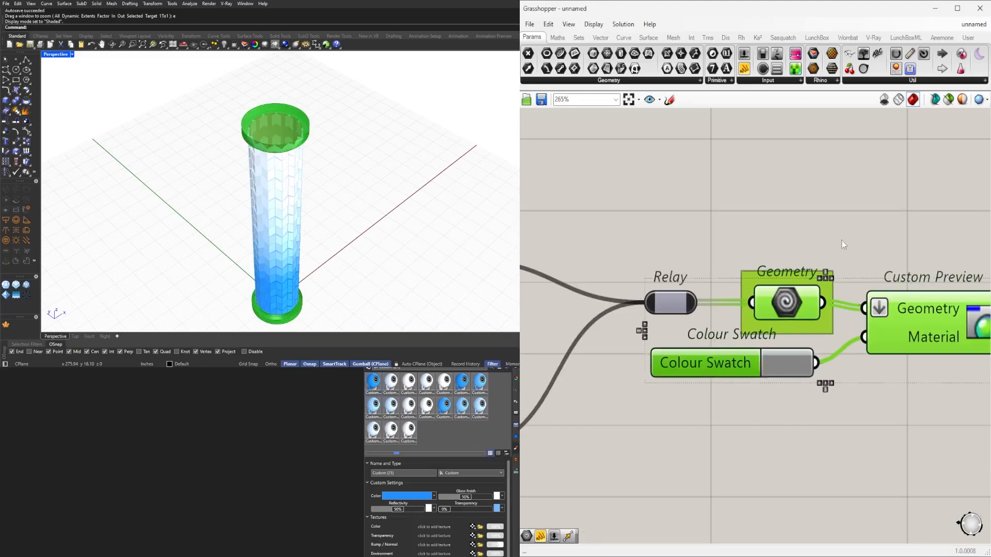
left_click(841, 241)
left_click_drag(733, 362, 749, 383)
left_click(770, 429)
scroll(770, 430, "down", 5)
right_click_drag(847, 474, 701, 402)
left_click_drag(671, 314, 687, 311)
left_click(753, 360)
Add a Geometry parameter above Area and connect the tile Move component's Geometry output to it
scroll(753, 360, "down", 7)
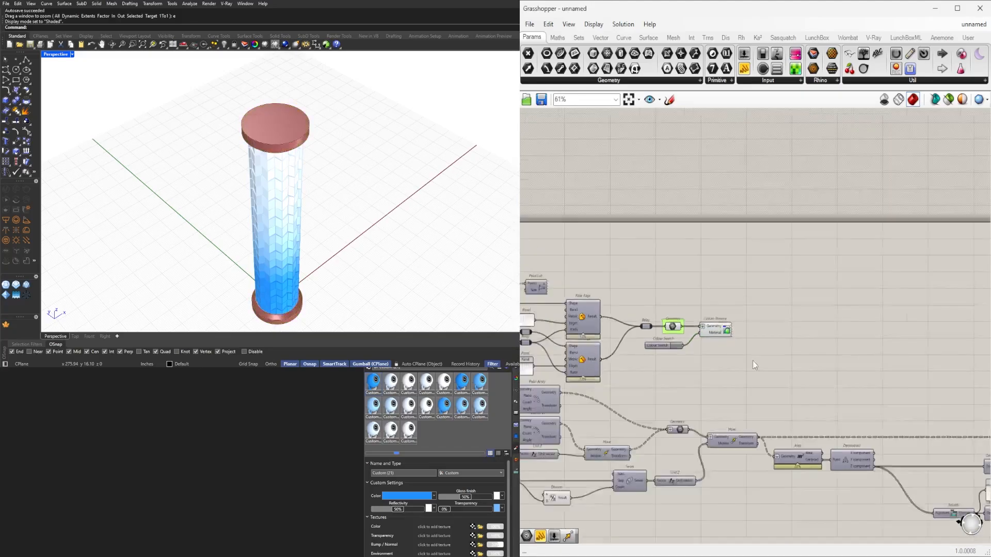
right_click_drag(752, 361, 565, 312)
scroll(746, 349, "up", 5)
right_click_drag(651, 355, 981, 378)
scroll(730, 352, "up", 4)
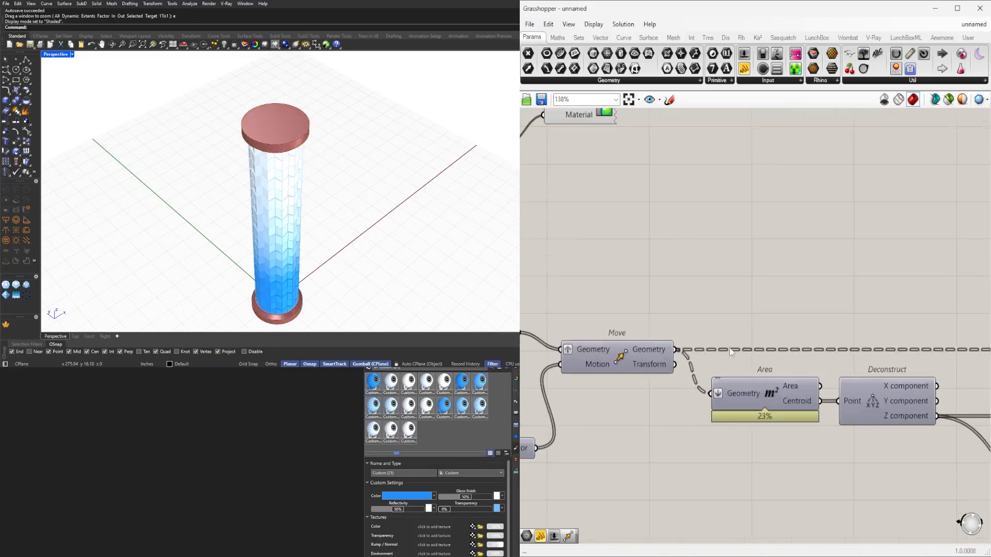
type("geo")
left_click(731, 296)
left_click_drag(675, 350, 724, 309)
left_click(741, 310)
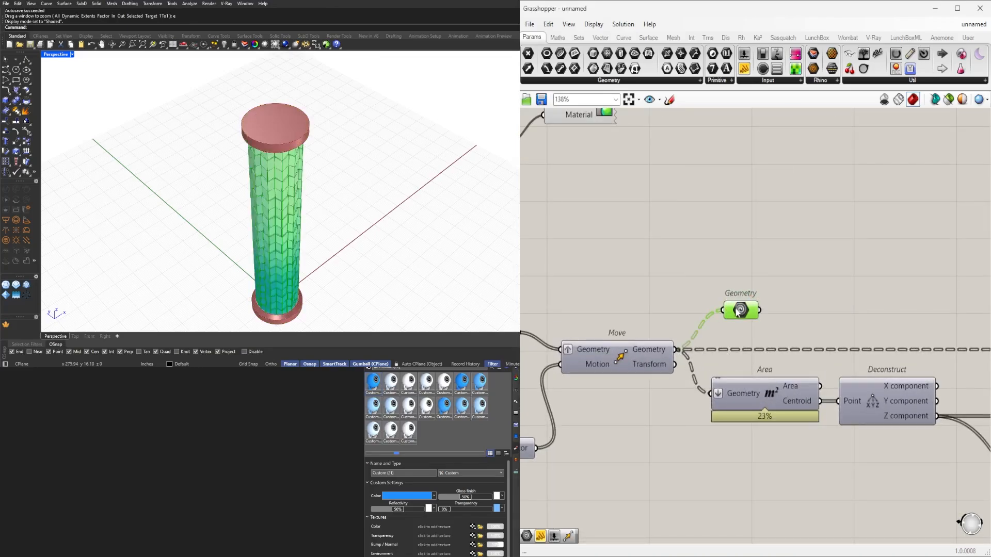
Group the tiles' Geometry parameter in green and route it through relays into the wire to the tile Custom Preview
scroll(774, 318, "down", 5)
right_click_drag(784, 321, 686, 332)
scroll(658, 337, "up", 3)
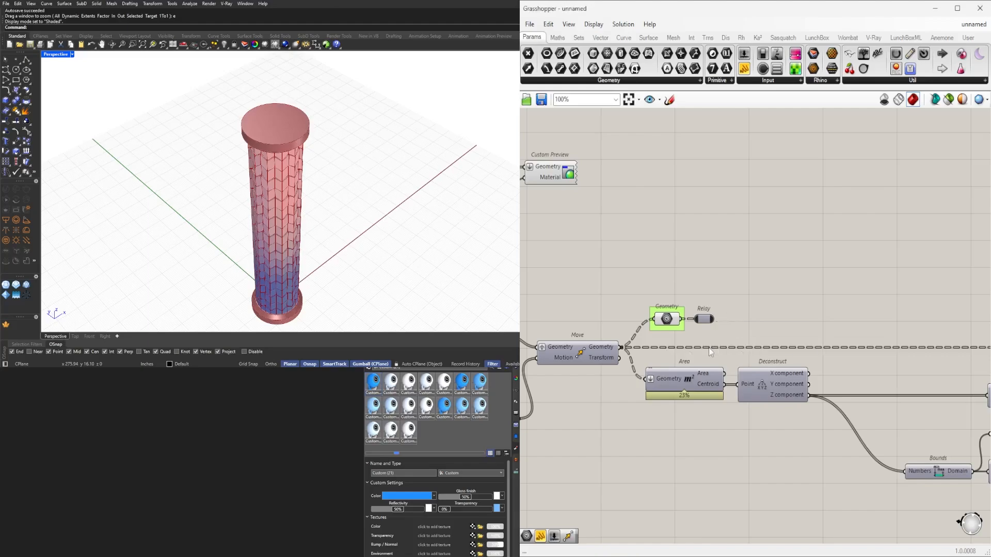
right_click_drag(778, 332, 778, 324)
left_click_drag(586, 340, 586, 347)
double_click(782, 345)
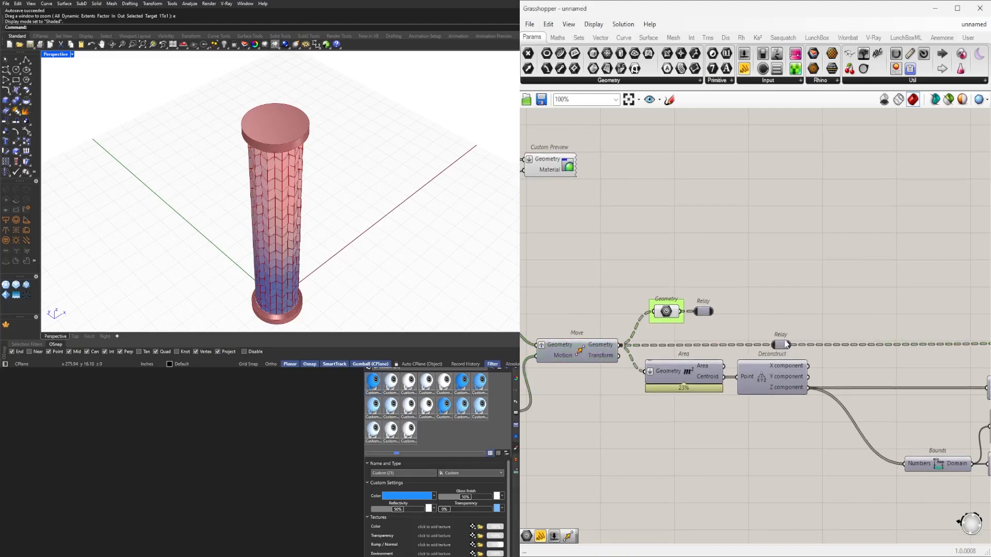
left_click_drag(713, 311, 771, 345)
Line up the tiles' Geometry parameter and relays along the wire leaving the Move component
left_click_drag(688, 283, 709, 318)
left_click_drag(664, 309, 672, 321)
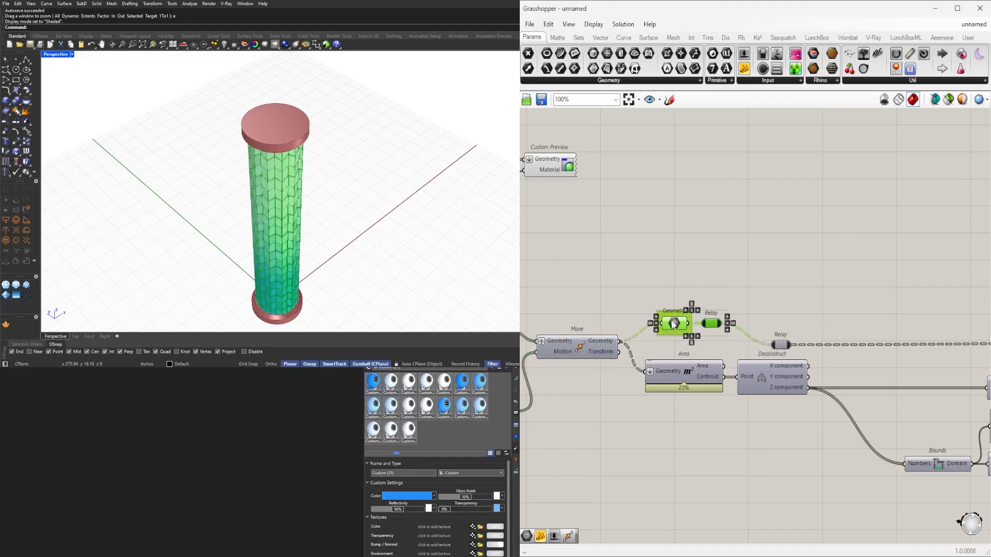
left_click(784, 350)
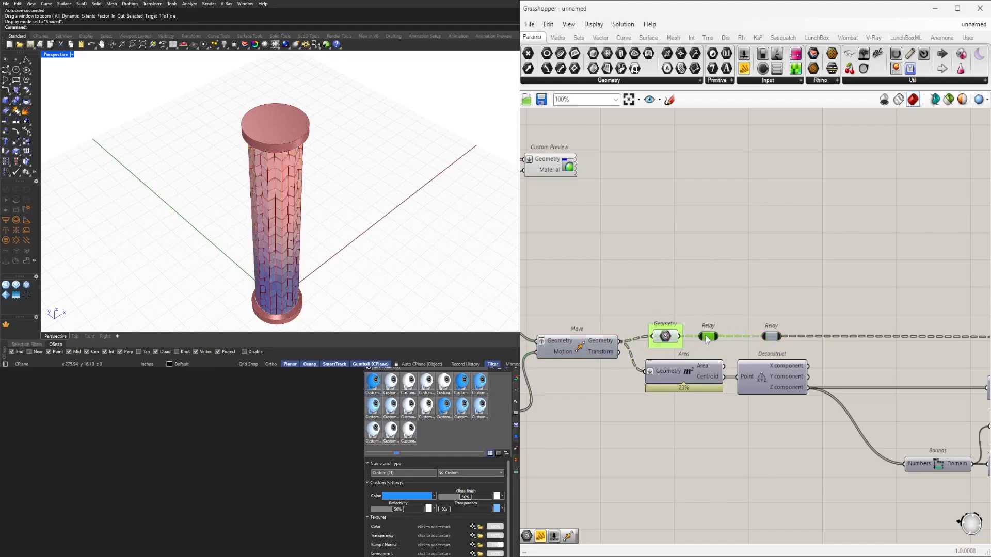
left_click_drag(668, 340, 682, 341)
left_click(722, 300)
Turn off the preview of the caps' and tiles' Geometry parameters so only the custom colours display
scroll(746, 294, "down", 8)
right_click_drag(578, 302, 832, 309)
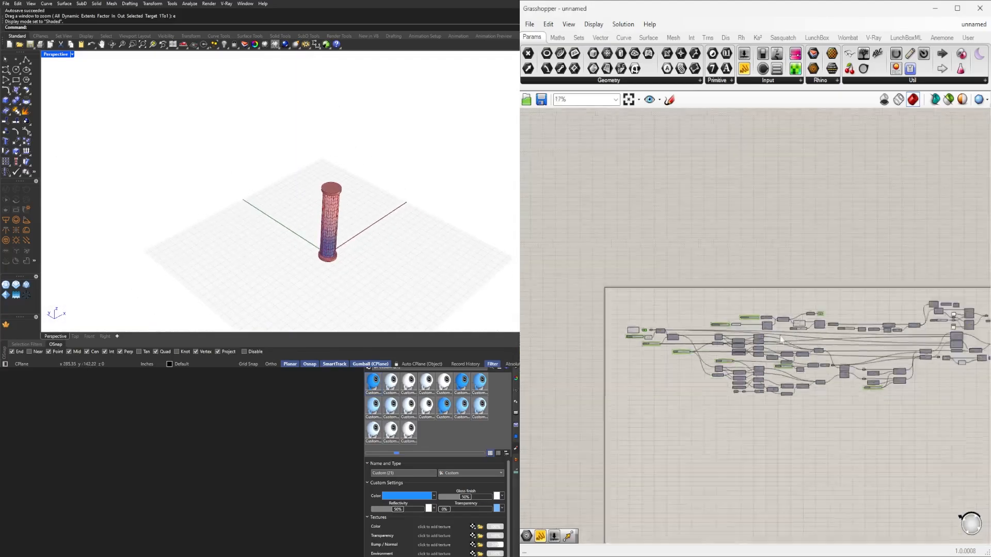
scroll(690, 350, "up", 4)
scroll(938, 388, "up", 4)
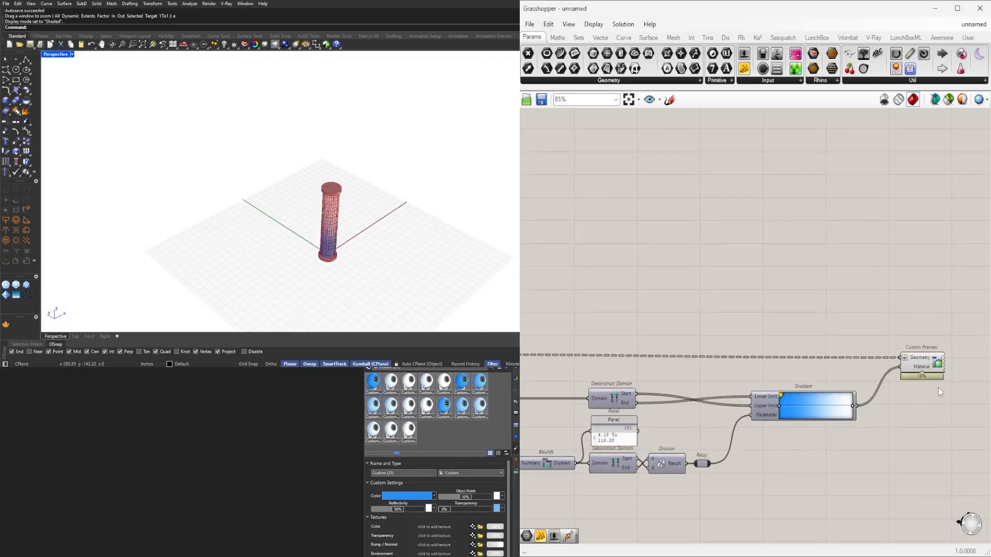
scroll(938, 388, "down", 3)
right_click_drag(563, 395, 751, 395)
left_click_drag(715, 335, 686, 264, "shift")
middle_click(700, 261)
left_click(673, 236)
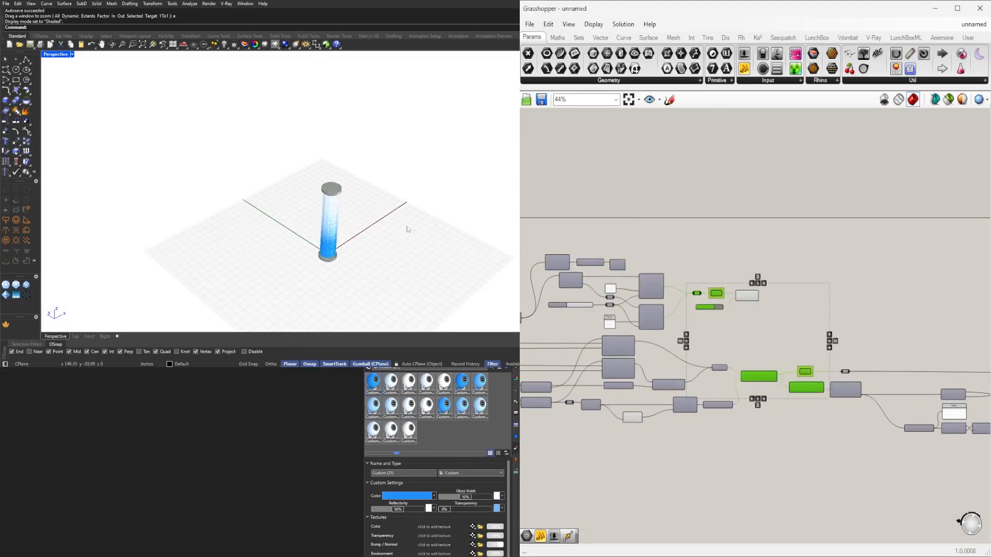
scroll(645, 305, "down", 3)
right_click_drag(645, 305, 903, 279)
scroll(591, 299, "up", 4)
scroll(305, 177, "up", 4)
scroll(631, 285, "up", 4)
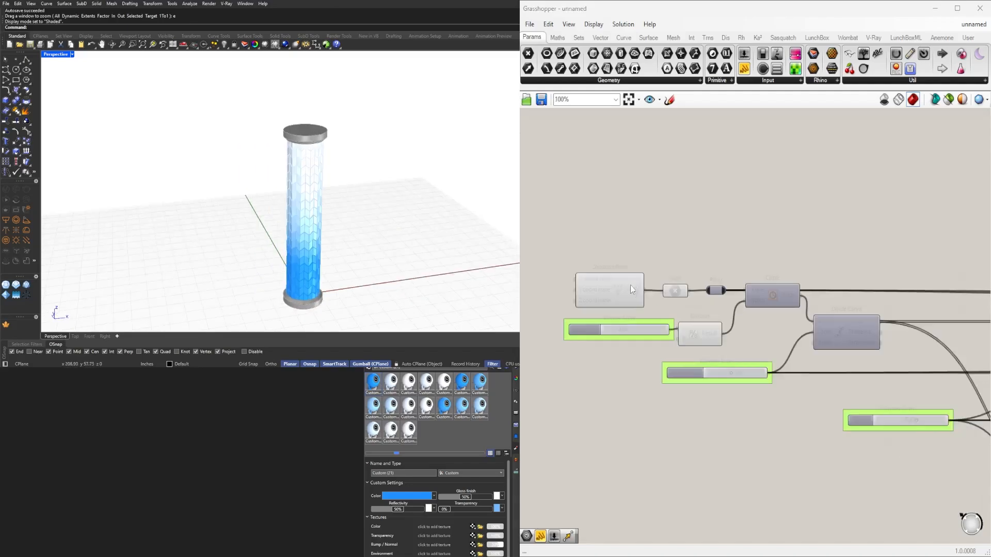
double_click(651, 263)
type("GRID")
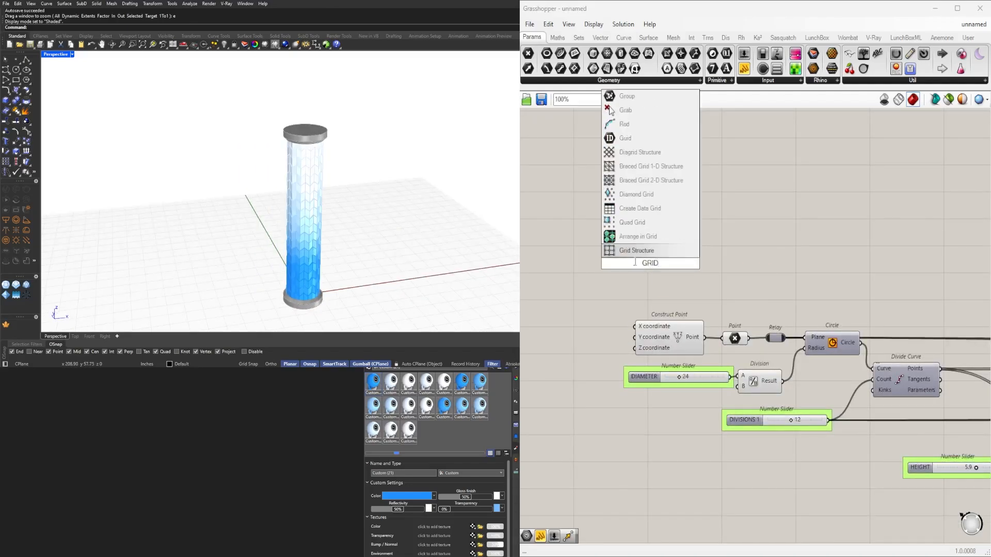
left_click(666, 249)
right_click_drag(656, 266, 681, 310)
left_click_drag(681, 311, 686, 280)
key("Delete")
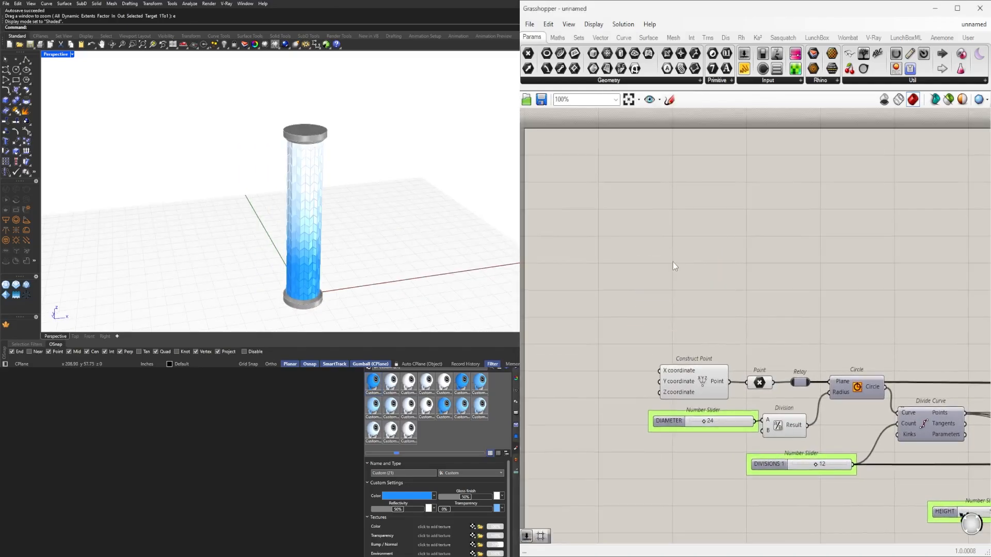
Add a Square grid component above Construct Point and feed its Size input from a number slider set to 240
double_click(673, 262)
type("SQUARE")
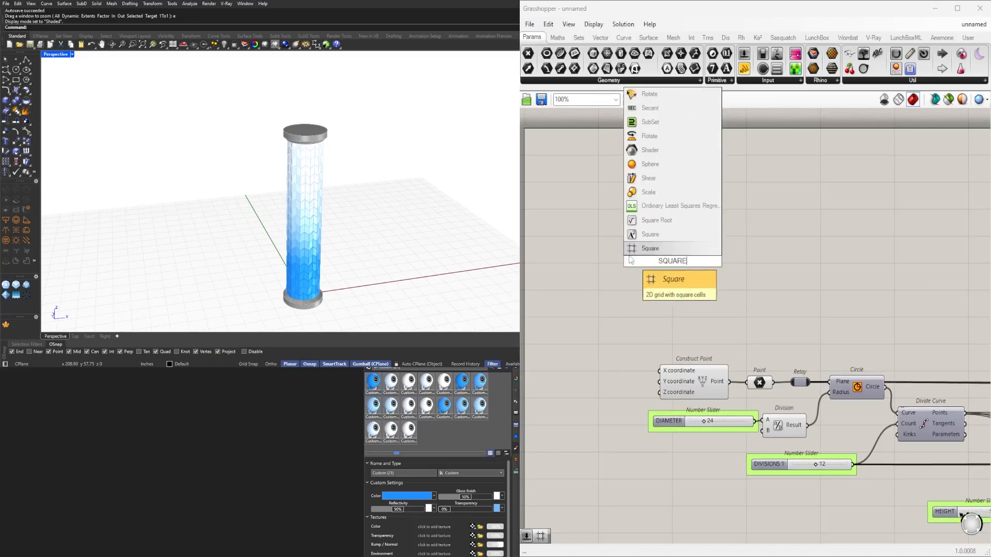
key("Return")
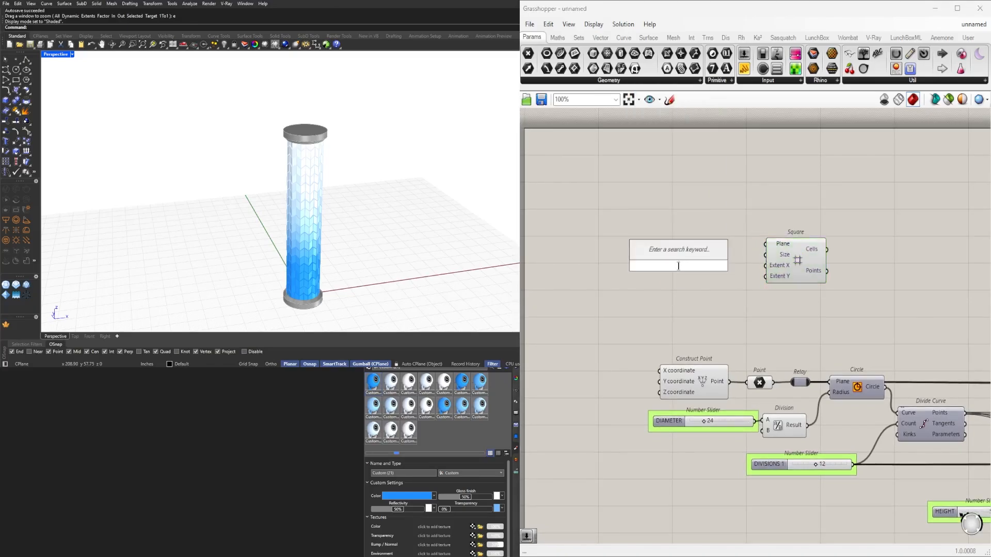
scroll(720, 261, "up", 5)
left_click_drag(740, 276, 830, 252)
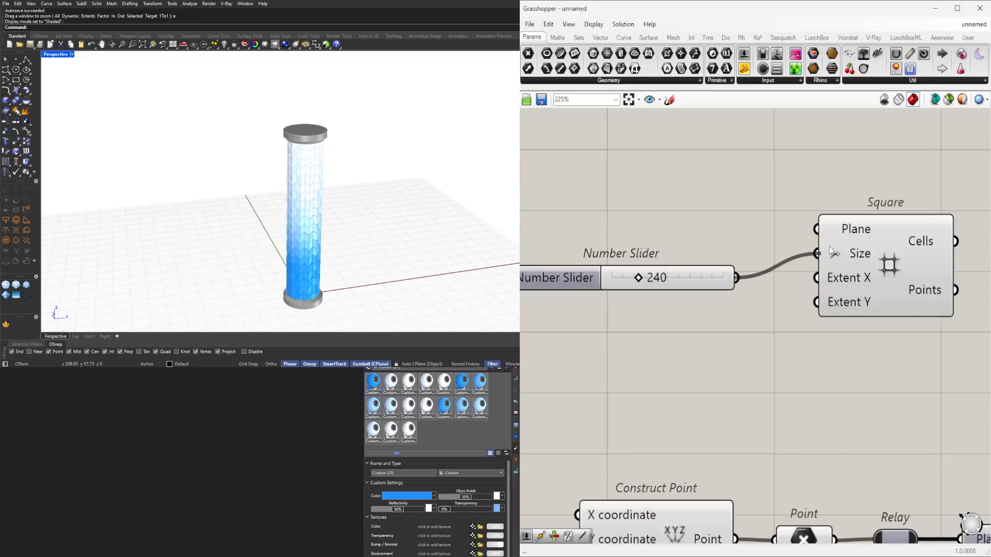
Add a number slider set to 3 and connect it to both Extent X and Extent Y of the square grid
left_click_drag(707, 285, 725, 263)
scroll(704, 277, "down", 3)
left_click(695, 295)
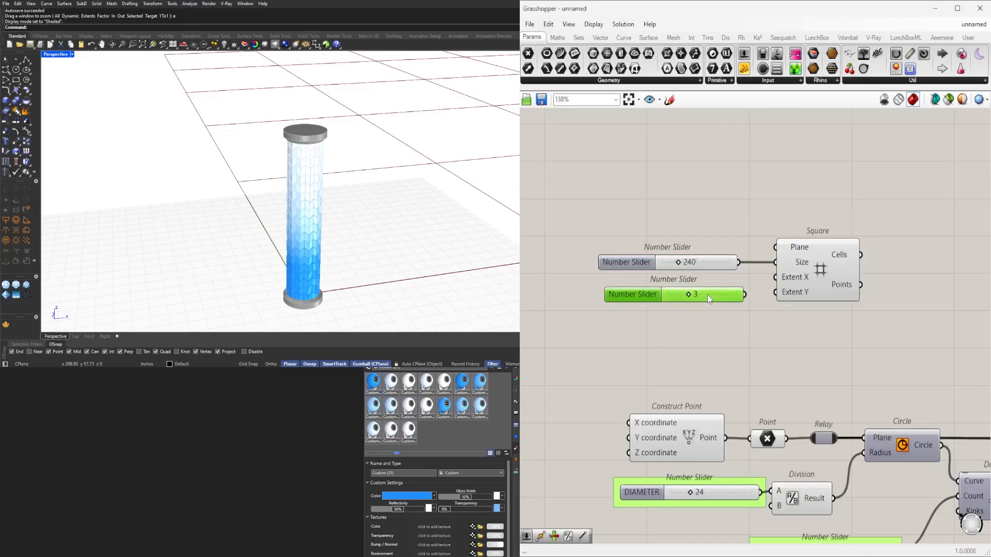
scroll(814, 269, "down", 5)
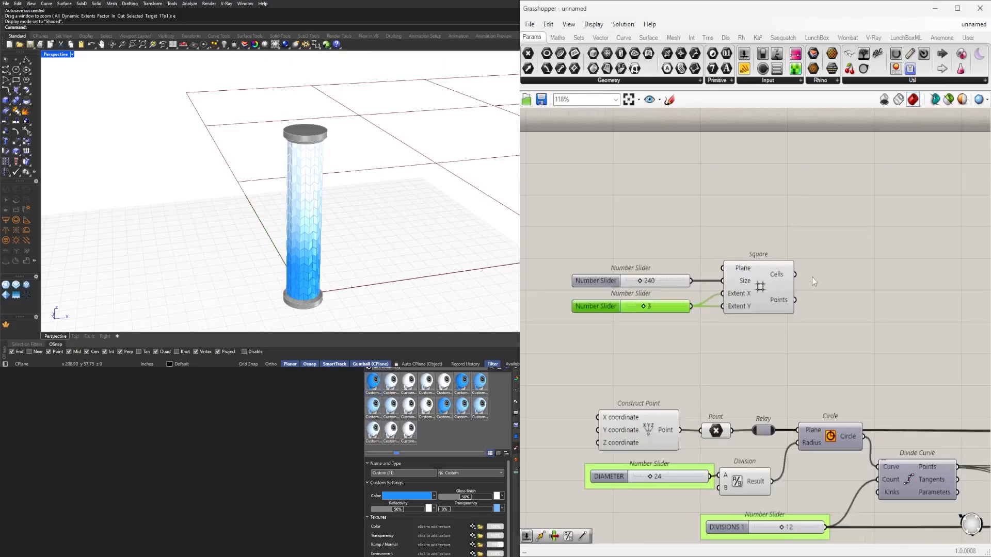
left_click(689, 289)
Add a Line component starting at the column's base point relay and ending at the square grid's Points
double_click(780, 305)
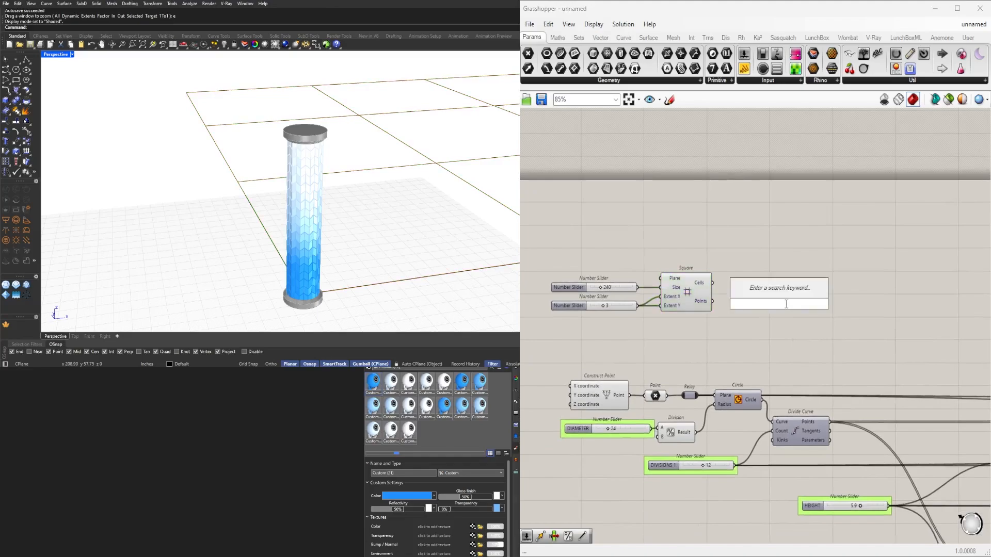
type("LiNE")
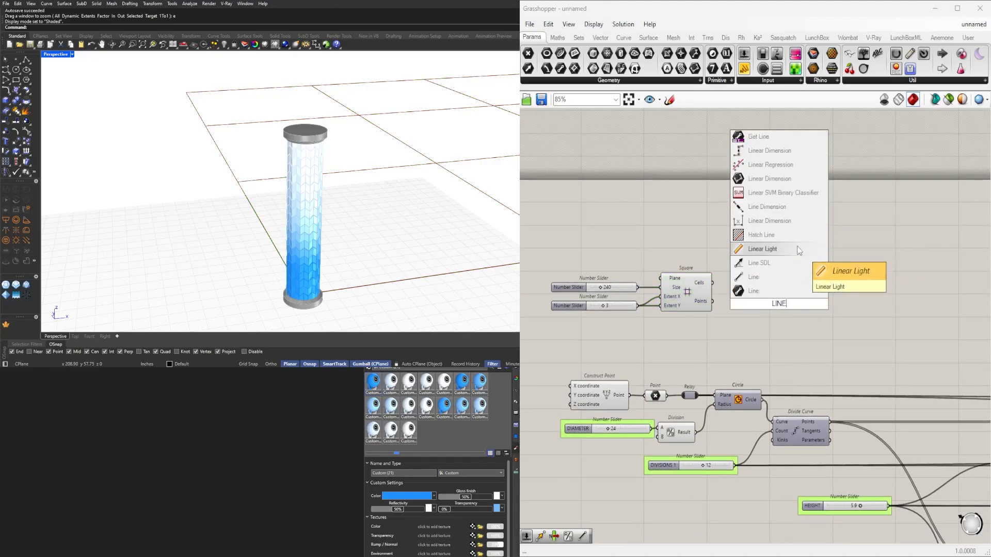
left_click(779, 278)
scroll(724, 304, "up", 5)
left_click_drag(704, 300, 785, 294)
left_click_drag(808, 300, 866, 288)
scroll(833, 265, "down", 5)
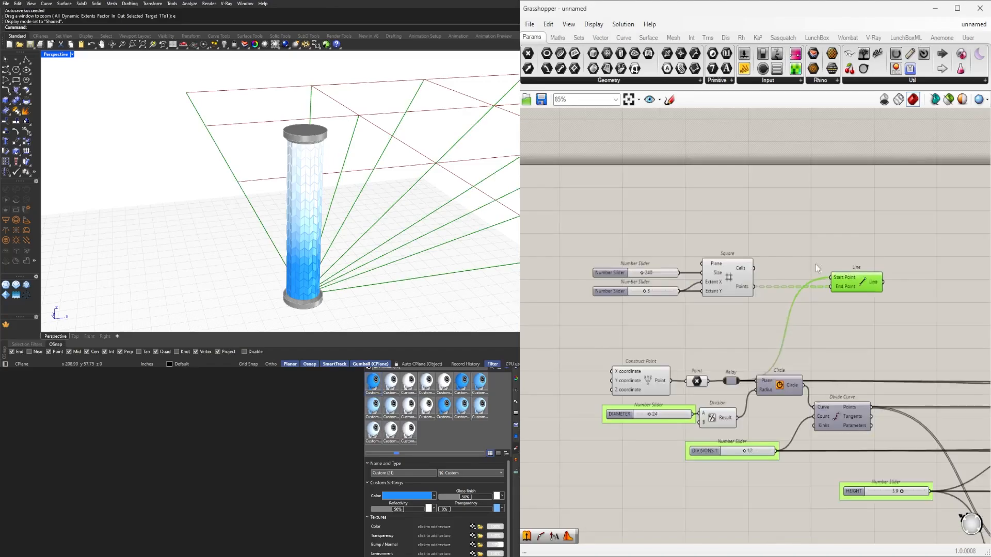
Add a Vector parameter fed by the Line output and set its wire display to hidden
left_click(816, 265)
scroll(813, 289, "up", 5)
type("VEC")
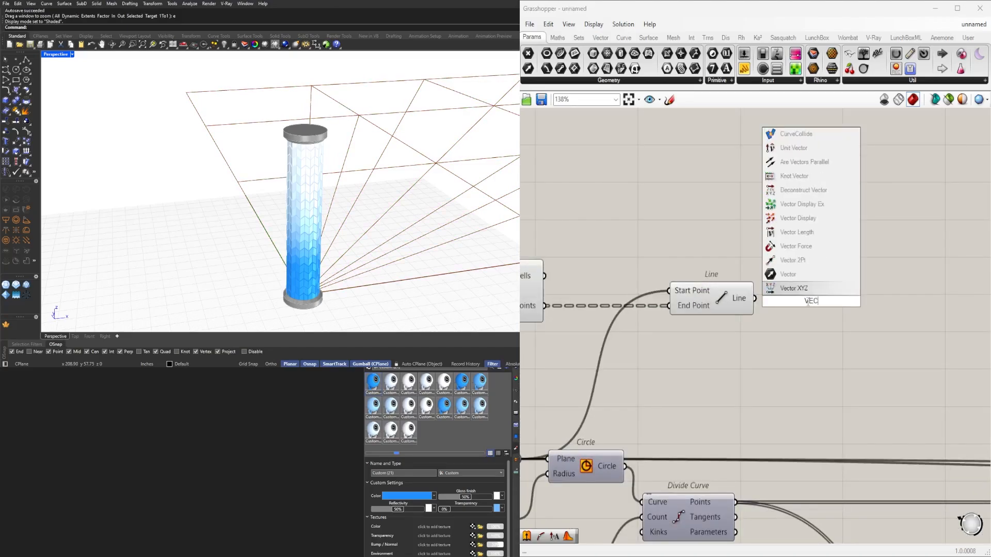
left_click(787, 276)
left_click_drag(754, 299, 794, 302)
right_click(802, 301)
mouse_move(878, 333)
left_click(949, 345)
scroll(906, 355, "down", 4)
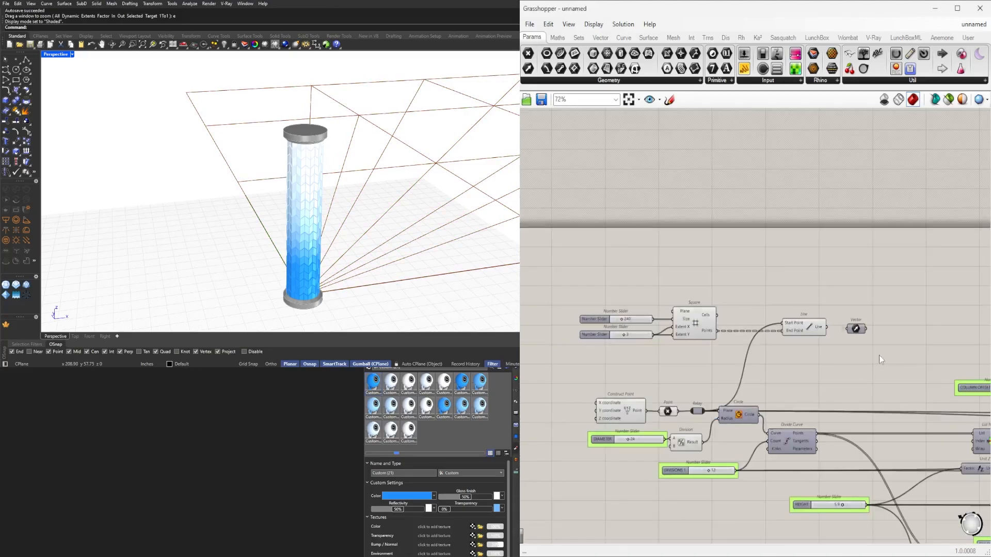
Move the square grid components down close to Construct Point and place the Vector parameter above the caps' Geometry and Custom Preview
left_click_drag(878, 356, 562, 294)
scroll(818, 333, "up", 1)
left_click_drag(671, 330, 679, 377)
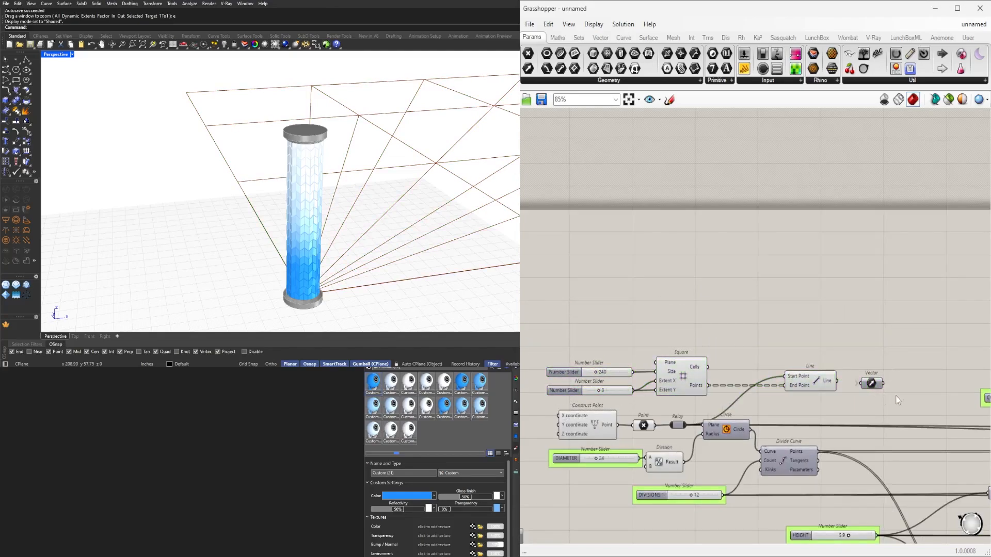
scroll(842, 358, "down", 1)
left_click_drag(826, 381, 670, 335)
scroll(757, 380, "down", 8)
scroll(908, 369, "up", 10)
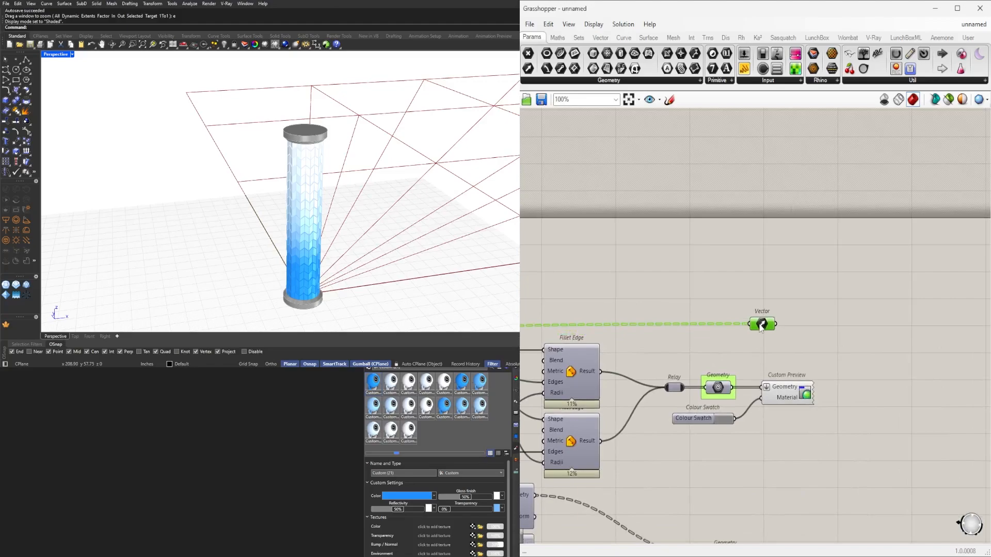
left_click_drag(764, 313, 758, 289)
Add a Move component that takes the caps' Geometry parameter as Geometry and the Vector parameter as Motion
right_click_drag(803, 322, 745, 317)
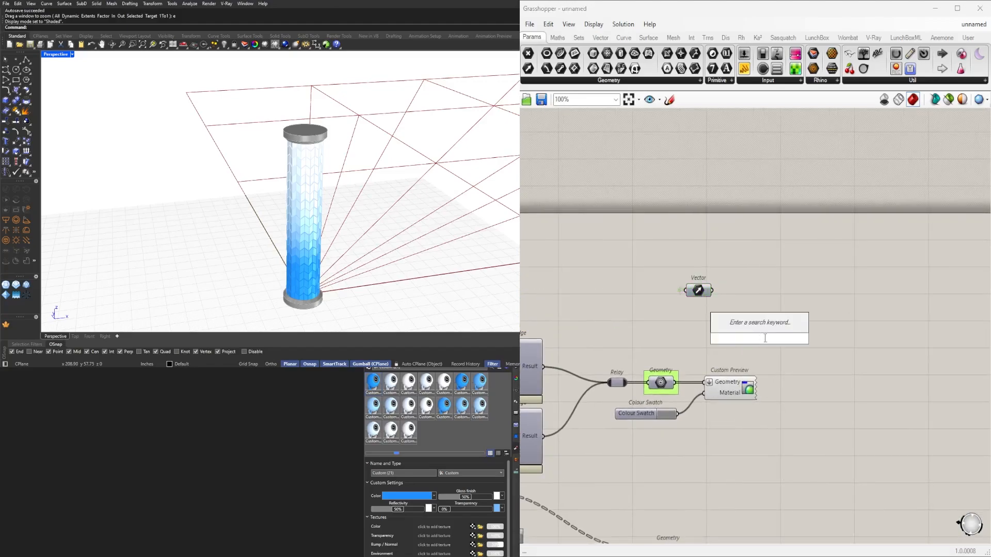
type("move")
left_click(777, 303)
left_click_drag(707, 291, 680, 305)
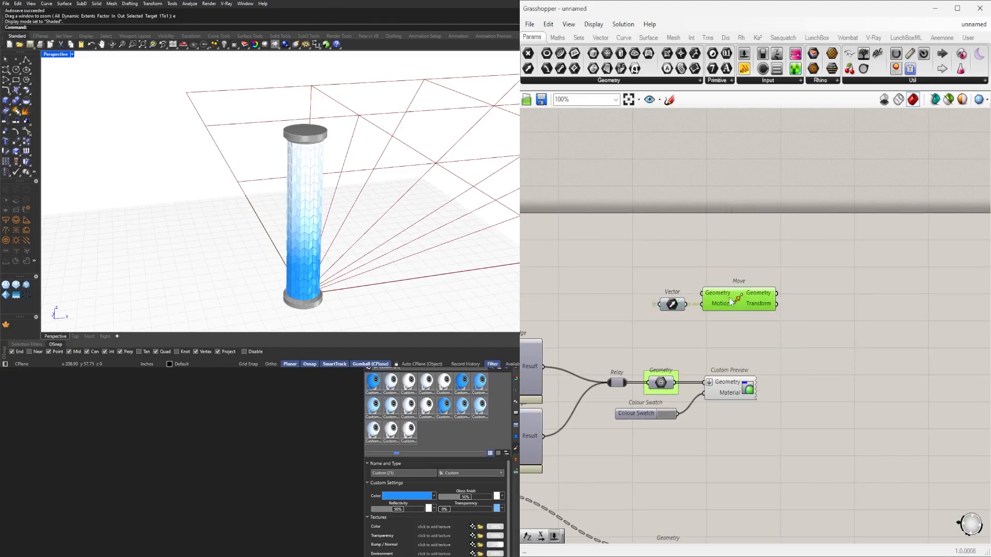
scroll(740, 281, "down", 3)
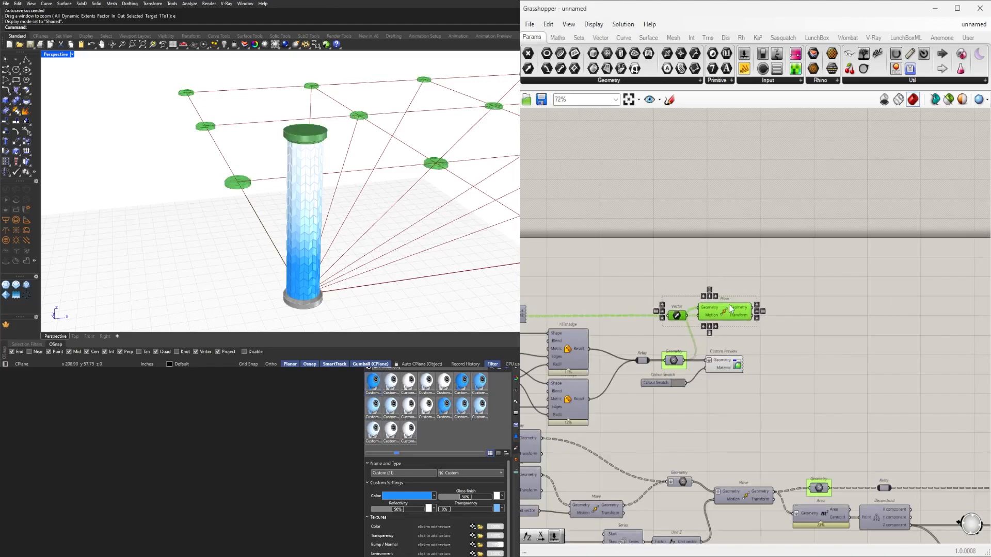
left_click_drag(733, 304, 735, 300)
Add a Geometry parameter on the new Move component's Geometry output and hide the wire entering the Move's Geometry input
double_click(785, 304)
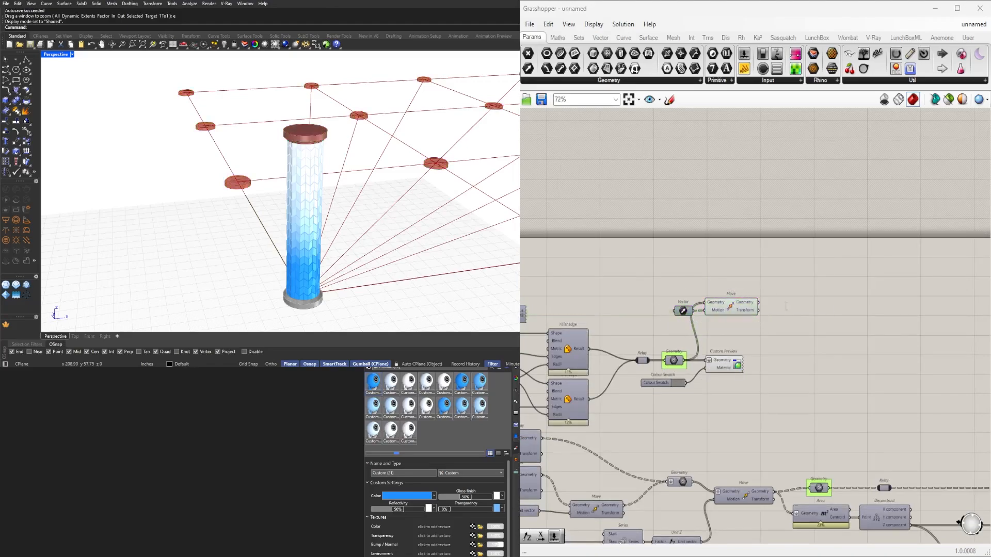
type("geo")
left_click(761, 296)
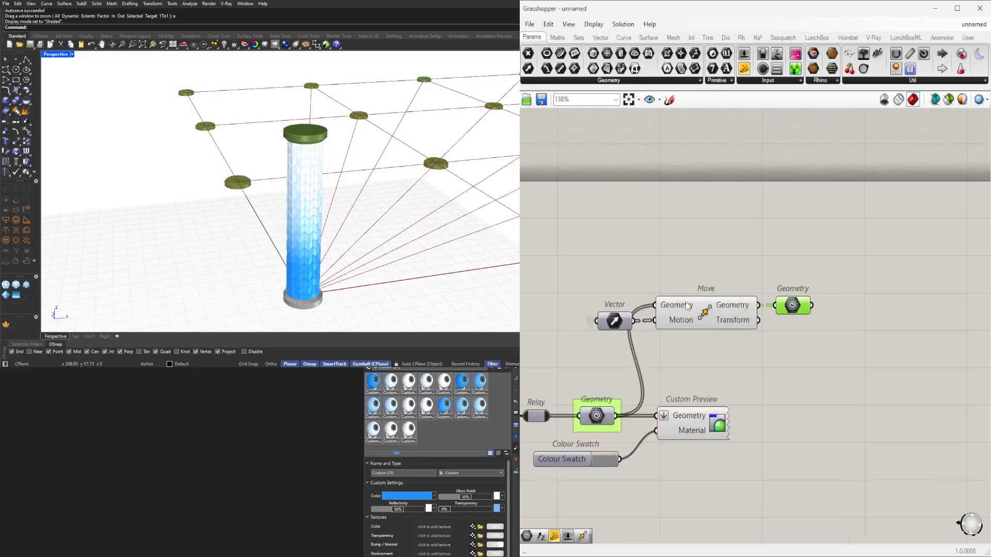
right_click(686, 303)
mouse_move(732, 334)
left_click(822, 358)
Line up the Vector, Move and Geometry components for the caps and turn off the Move component's preview
left_click_drag(880, 340, 619, 268)
mouse_move(688, 314)
left_mouse_down()
mouse_move(686, 324)
mouse_move(699, 322)
left_mouse_up()
left_click(782, 294)
left_click_drag(799, 313, 806, 314)
left_click_drag(755, 366, 712, 323)
middle_click(719, 315)
left_click(754, 247)
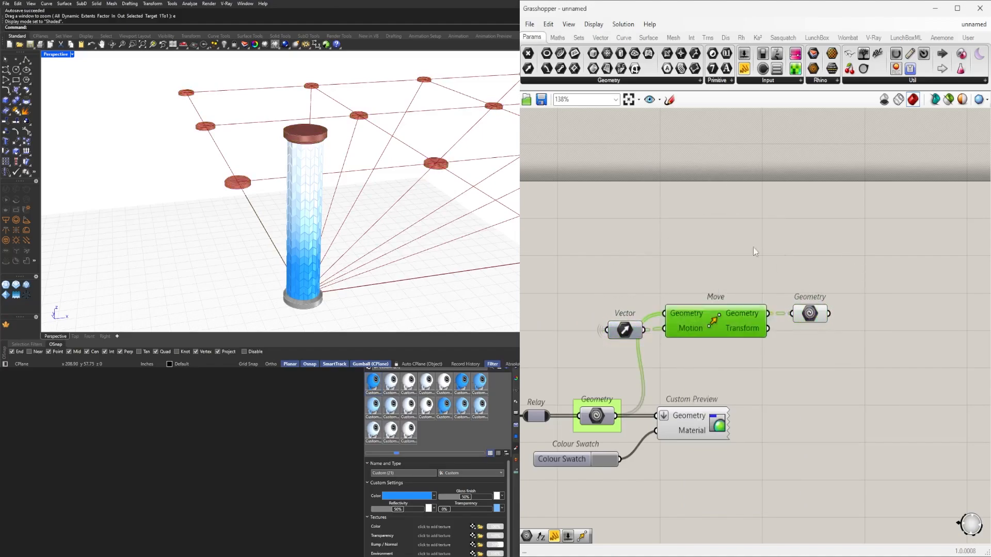
Group the moved caps' Geometry parameter in green and connect it to the caps' Custom Preview in place of the original Geometry
scroll(838, 312, "down", 4)
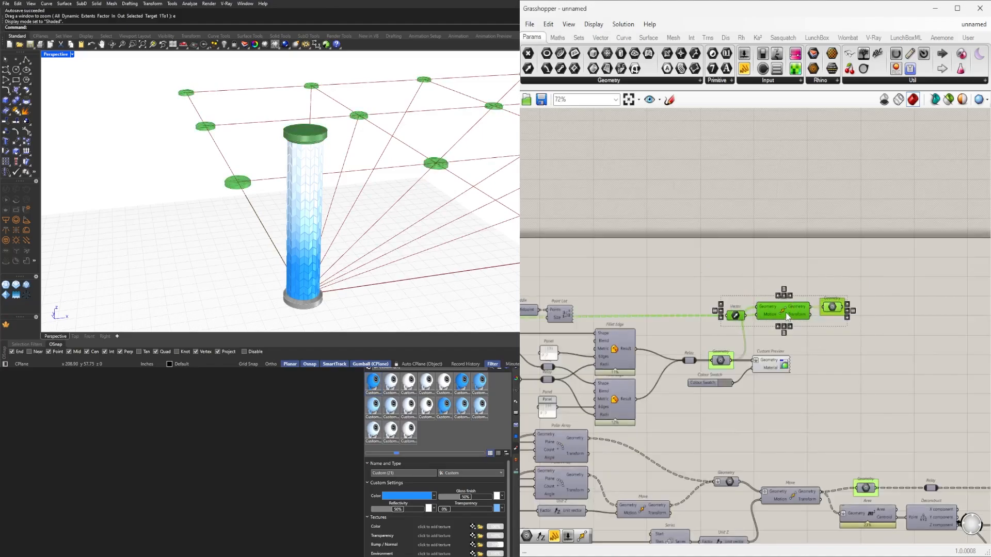
left_click(797, 265)
right_click_drag(828, 343, 733, 341)
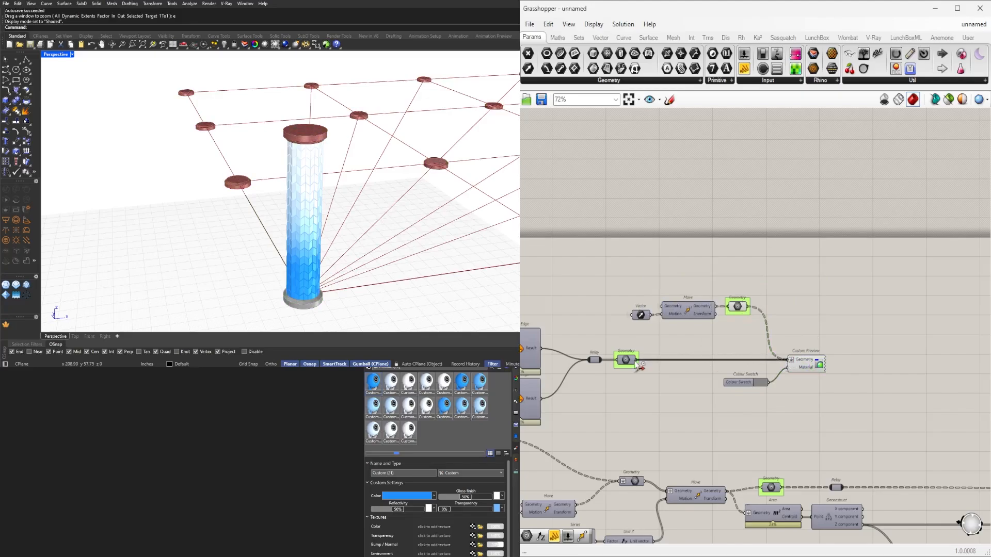
left_click(728, 312)
Lower the number slider that drives the square grid's Extent X and Extent Y
scroll(737, 309, "down", 3)
right_click_drag(737, 309, 917, 295)
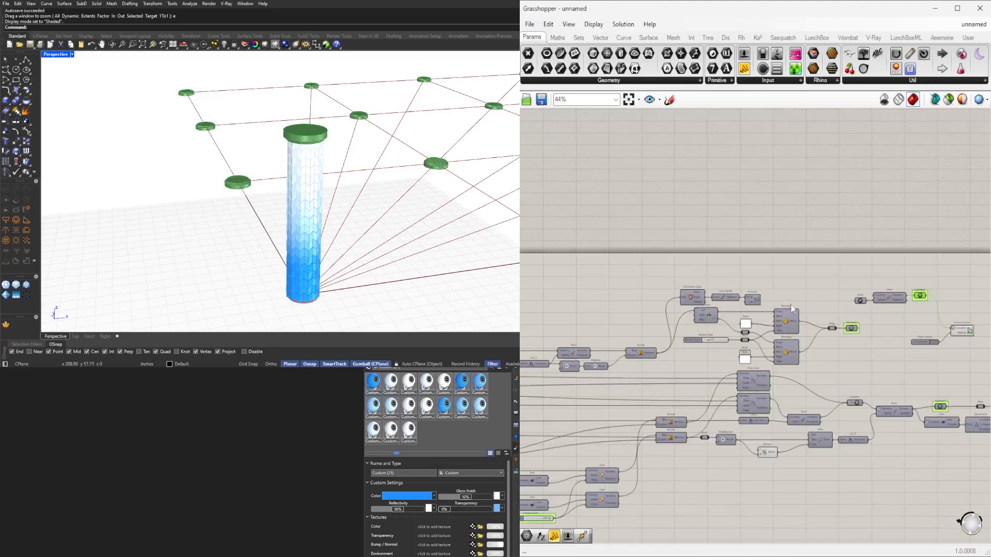
scroll(673, 354, "up", 3)
scroll(732, 343, "down", 3)
right_click_drag(732, 343, 859, 352)
scroll(595, 377, "up", 6)
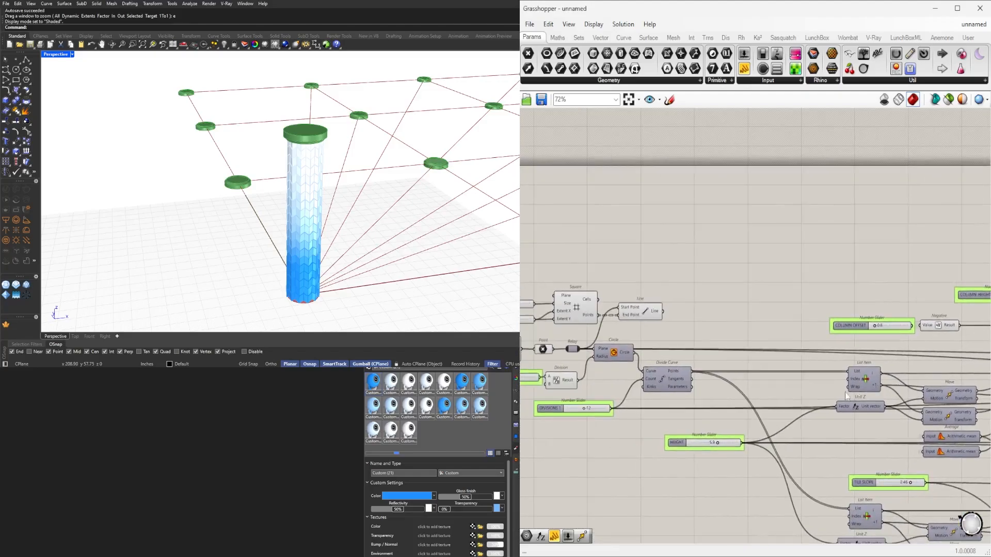
mouse_move(624, 355)
left_mouse_down()
mouse_move(599, 356)
mouse_move(621, 357)
left_mouse_up()
scroll(614, 356, "down", 6)
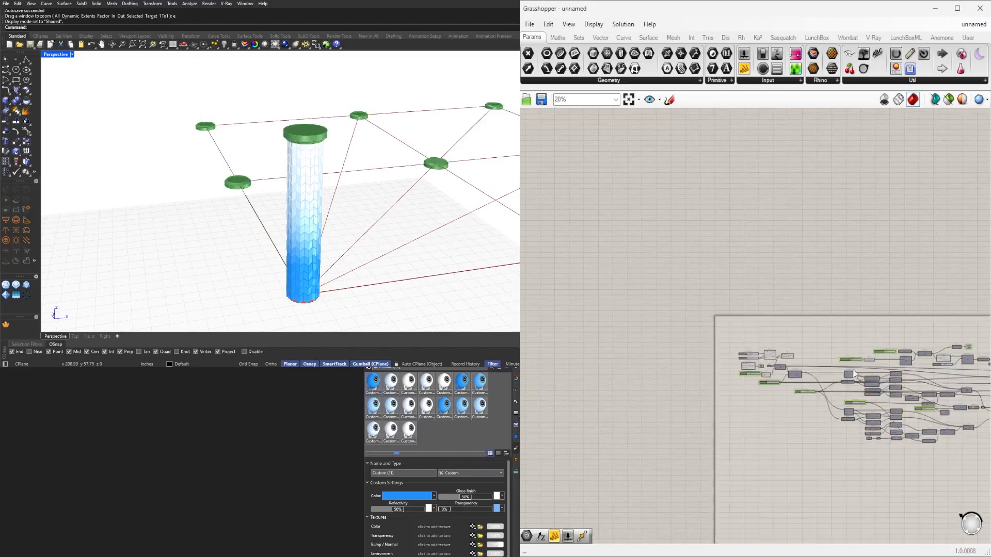
Copy the caps' Vector, Move and Geometry components to the area above the Geometry parameter that follows Cap Holes
left_click_drag(726, 321, 633, 300)
scroll(640, 305, "down", 3)
right_click_drag(679, 318, 650, 291)
left_click_drag(627, 284, 745, 321)
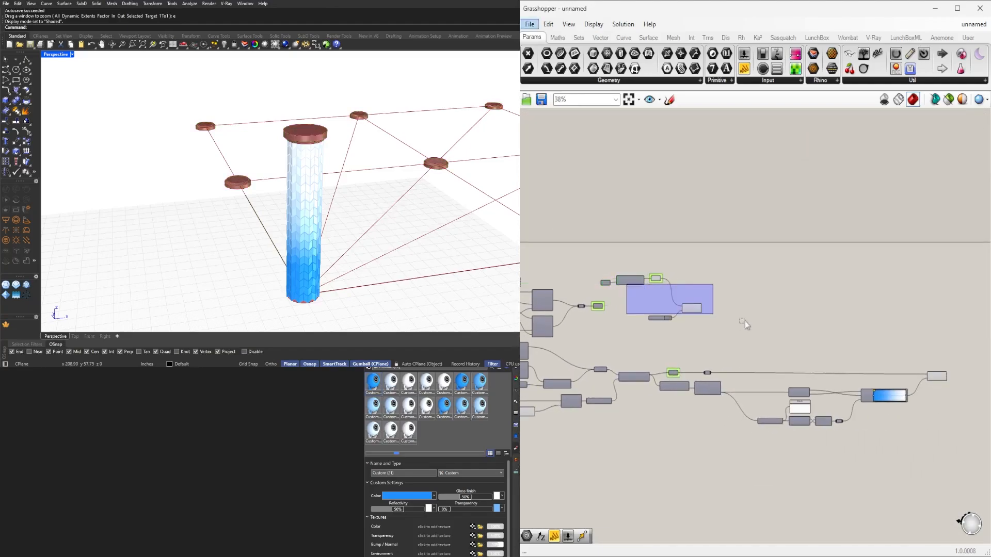
right_click_drag(609, 295, 981, 252)
scroll(949, 276, "down", 2)
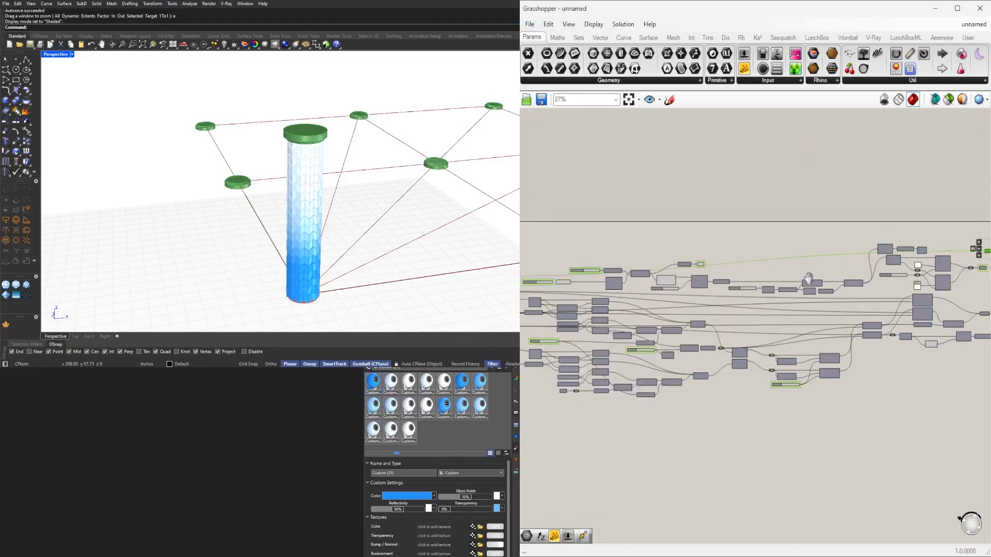
right_click_drag(909, 276, 841, 291)
scroll(637, 266, "up", 9)
Connect the Cap Holes' Geometry parameter to the copied Move's Geometry input and nudge the copied components into place
left_click(686, 236)
left_click_drag(636, 332, 685, 271)
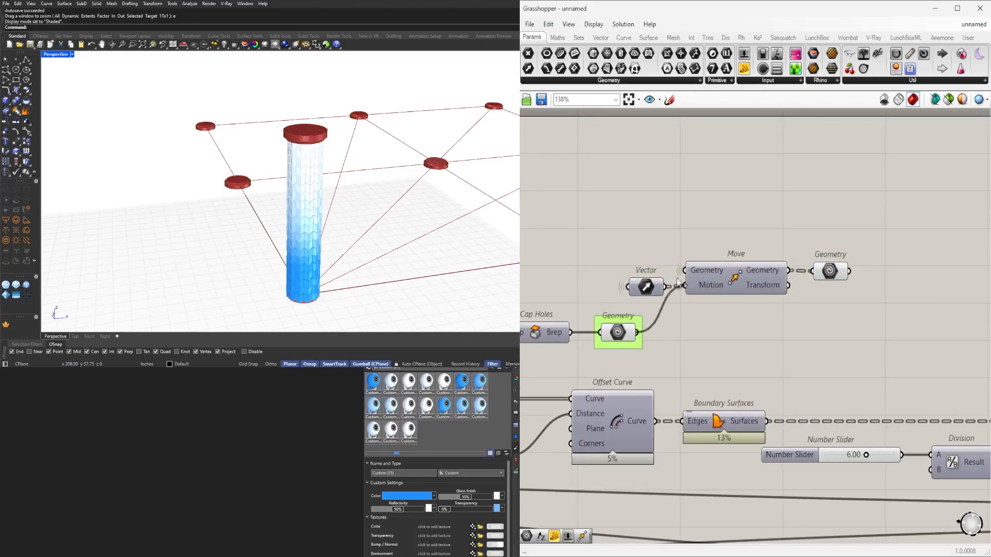
left_click_drag(620, 244, 859, 304)
left_click_drag(743, 276, 739, 261)
left_click(758, 238)
Copy the caps' Custom Preview and Colour Swatch next to the moved column body's Geometry parameter
scroll(758, 238, "down", 2)
right_click_drag(667, 281, 582, 289)
scroll(598, 321, "down", 3)
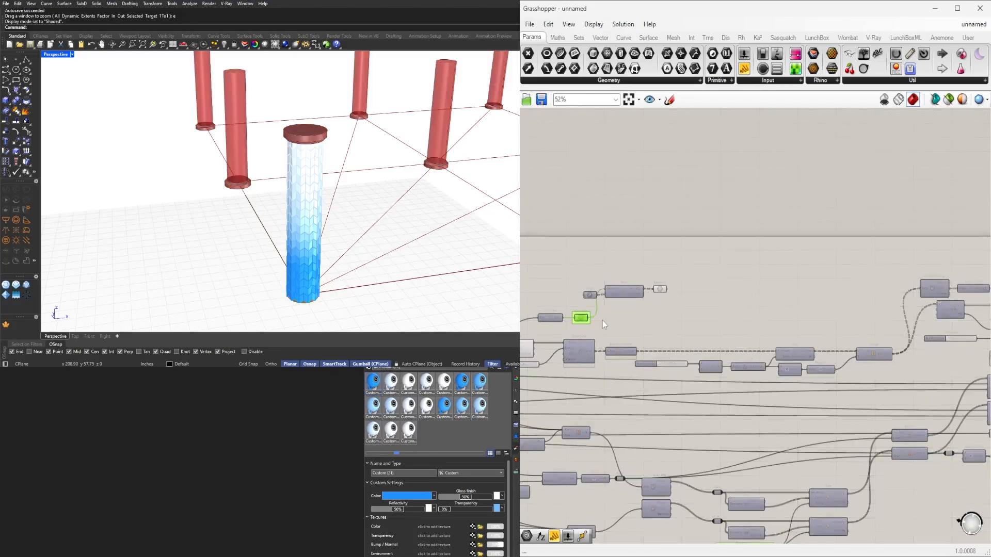
right_click_drag(603, 321, 851, 307)
left_click_drag(852, 296, 975, 345)
scroll(886, 313, "down", 3)
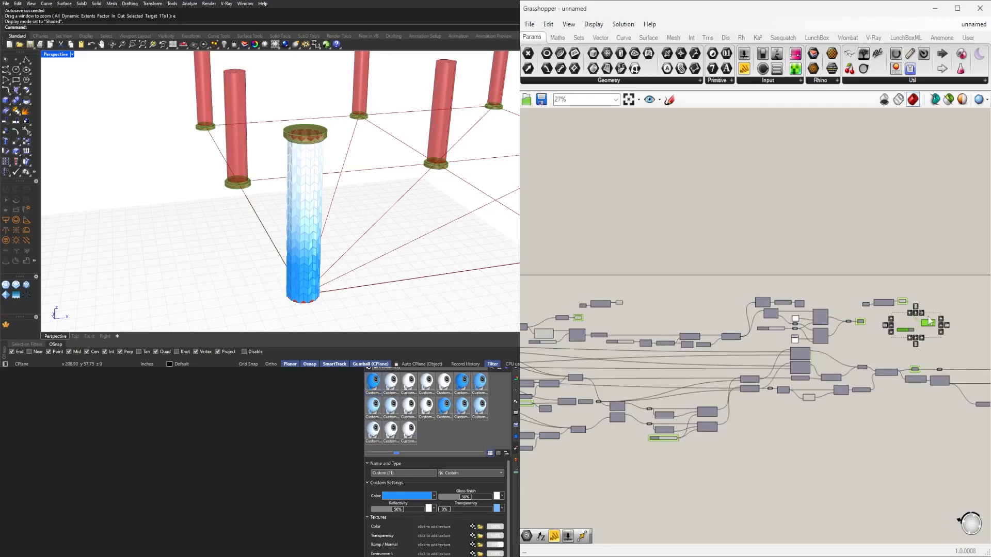
scroll(918, 310, "up", 3)
scroll(931, 289, "down", 2)
left_click(941, 299)
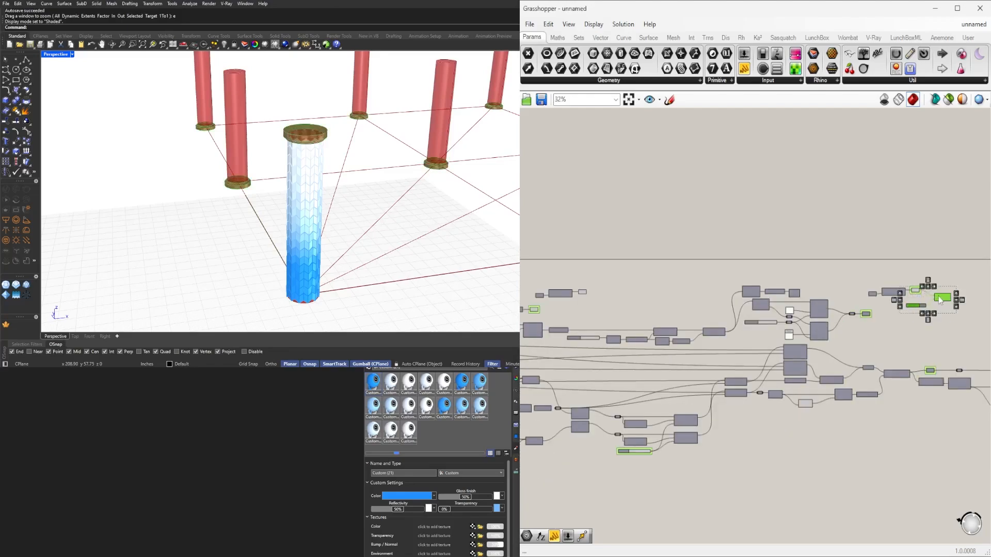
left_click(610, 296)
scroll(594, 300, "up", 5)
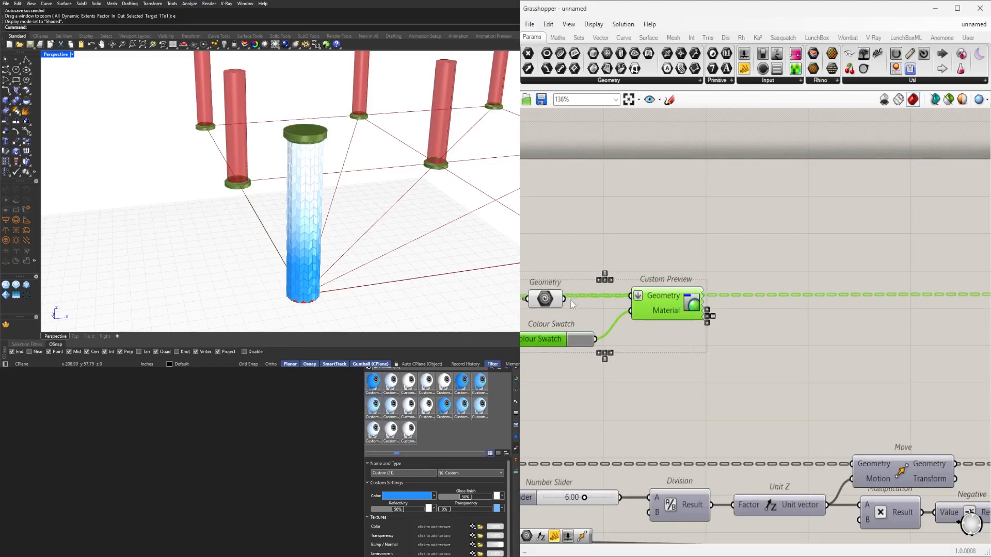
Feed the copied Custom Preview only from the moved column body's Geometry parameter and position it with its Colour Swatch
left_click(711, 256)
left_click_drag(768, 354, 570, 279)
left_click(636, 264)
scroll(748, 289, "down", 5)
right_click_drag(772, 346, 757, 339)
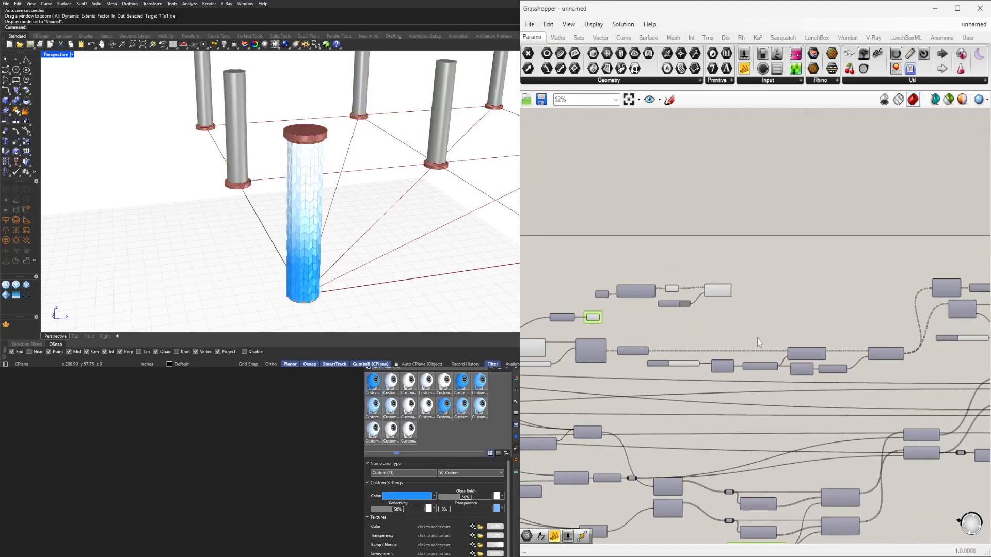
Turn off the preview of the moved column body's Geometry parameter and tidy the Custom Preview and swatch beside it
scroll(697, 304, "up", 4)
left_click(640, 268)
middle_click(646, 241)
left_click(684, 206)
mouse_move(818, 332)
left_mouse_down()
mouse_move(698, 269)
mouse_move(754, 309)
left_mouse_up()
scroll(755, 326, "down", 2)
right_click_drag(754, 325, 825, 315)
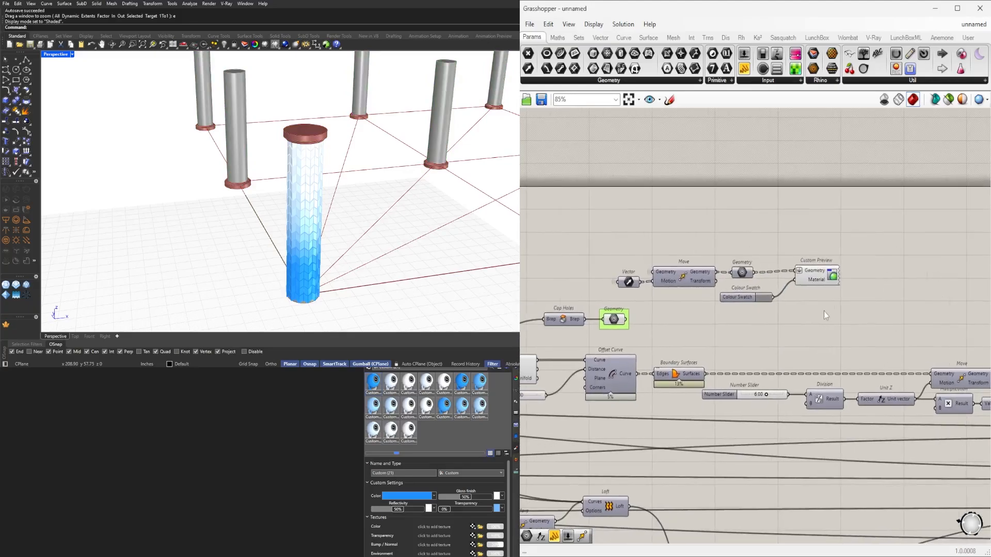
Copy the column body's Vector, Move, Geometry, Colour Swatch and Custom Preview set over to the tiles' Geometry parameter
left_click_drag(864, 326, 625, 246)
scroll(624, 245, "down", 2)
right_click_drag(688, 274, 594, 254)
scroll(661, 279, "down", 5)
right_click_drag(709, 261, 608, 240)
right_click_drag(540, 234, 612, 230)
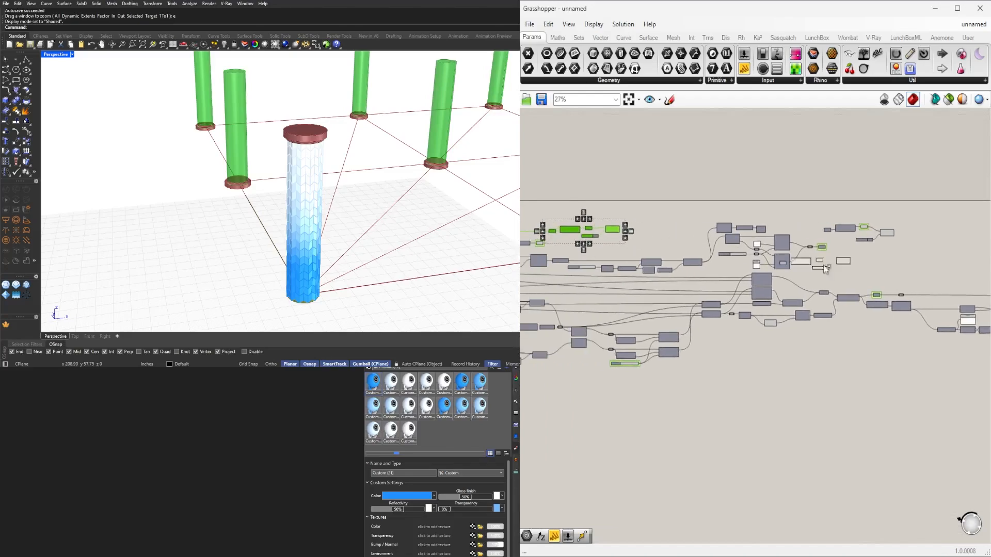
left_click_drag(823, 265, 908, 274, "alt")
Connect the tiles' Geometry parameter to the copied Move's Geometry input and place the copied set just above it
scroll(886, 283, "up", 8)
right_click_drag(868, 277, 786, 298)
left_click_drag(779, 356, 762, 242)
right_click_drag(801, 256, 686, 280)
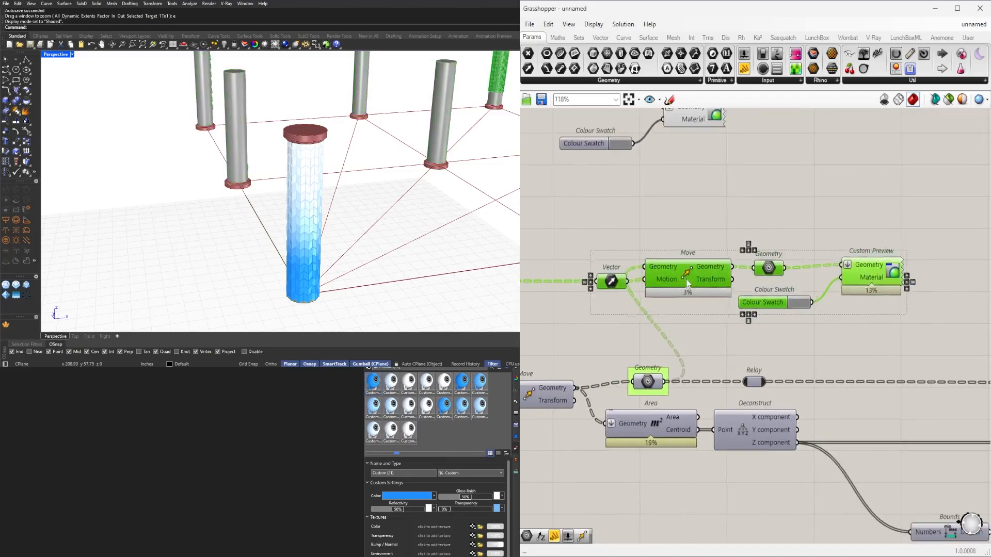
left_click_drag(687, 281, 724, 329)
left_click(941, 301)
right_click_drag(940, 301, 849, 300)
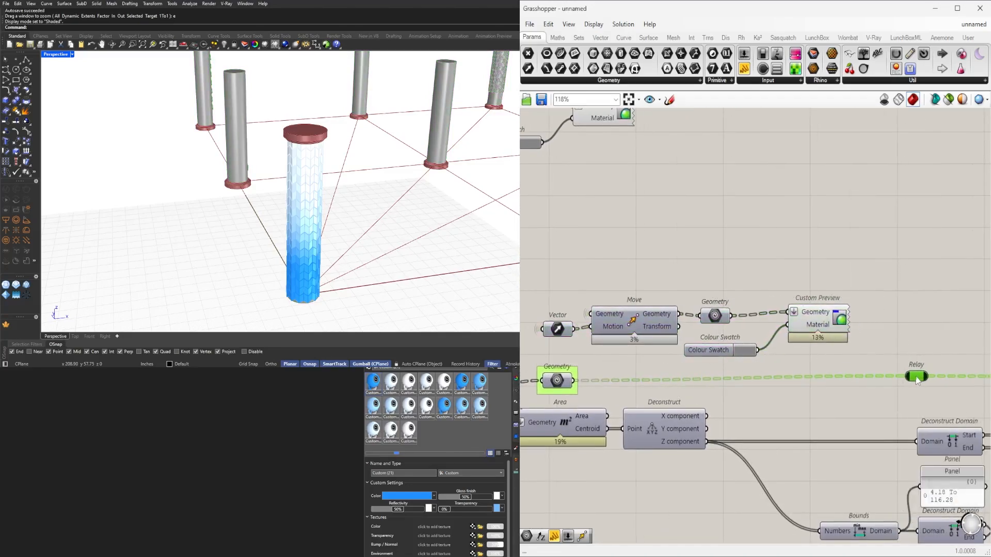
Feed the gradient preview's Relay from the moved tiles' Geometry parameter instead of the original tiles' Geometry parameter
left_click_drag(861, 357, 920, 377)
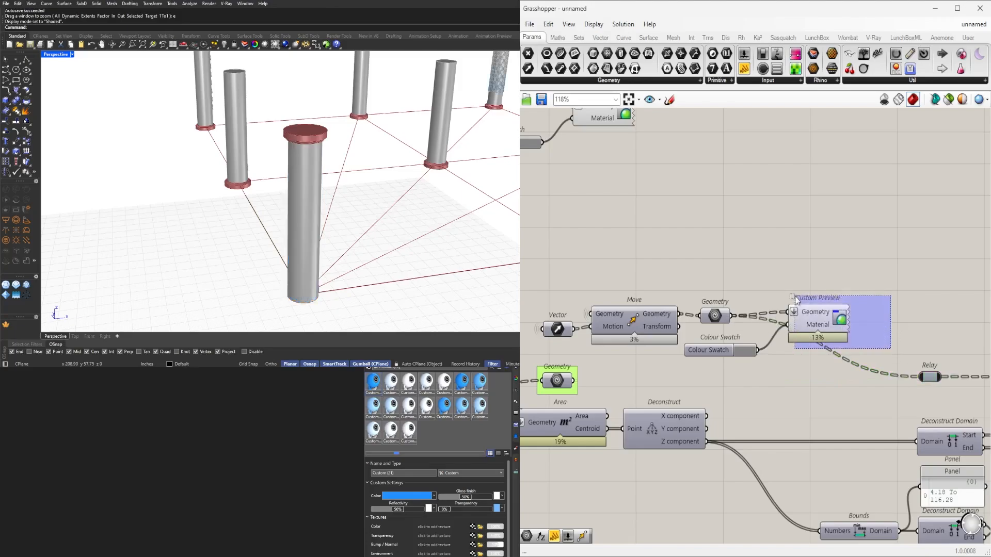
left_click_drag(794, 299, 791, 296)
left_click_drag(842, 385, 741, 313)
scroll(755, 316, "down", 3)
right_click_drag(817, 322, 692, 322)
scroll(677, 323, "down", 2)
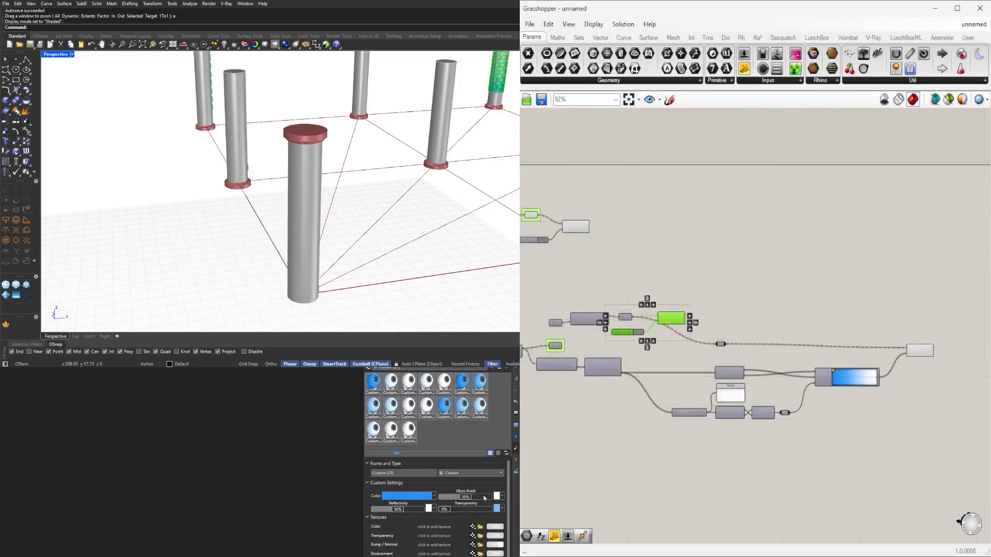
scroll(793, 345, "up", 3)
right_click_drag(642, 296, 648, 296)
Flatten the Geometry input of the tiles' Move component and graft its Motion input
left_click(617, 298)
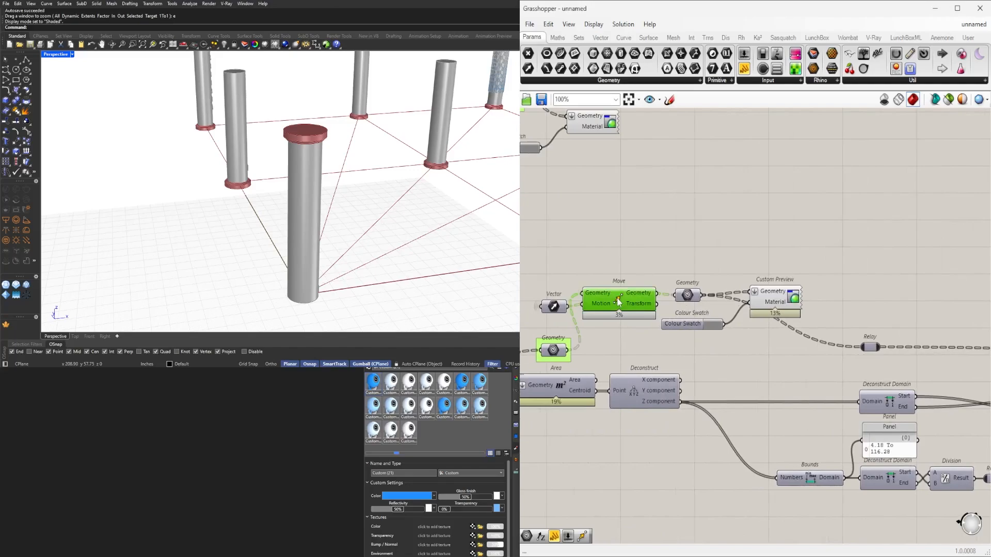
middle_click(632, 323)
left_click(600, 309)
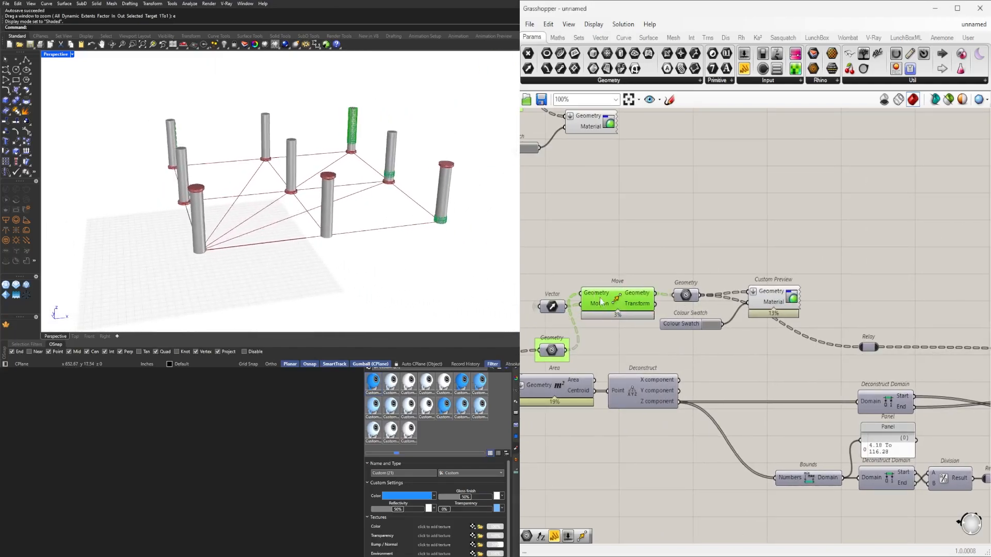
right_click(600, 309)
left_click(624, 378)
scroll(614, 308, "up", 4)
right_click(614, 309)
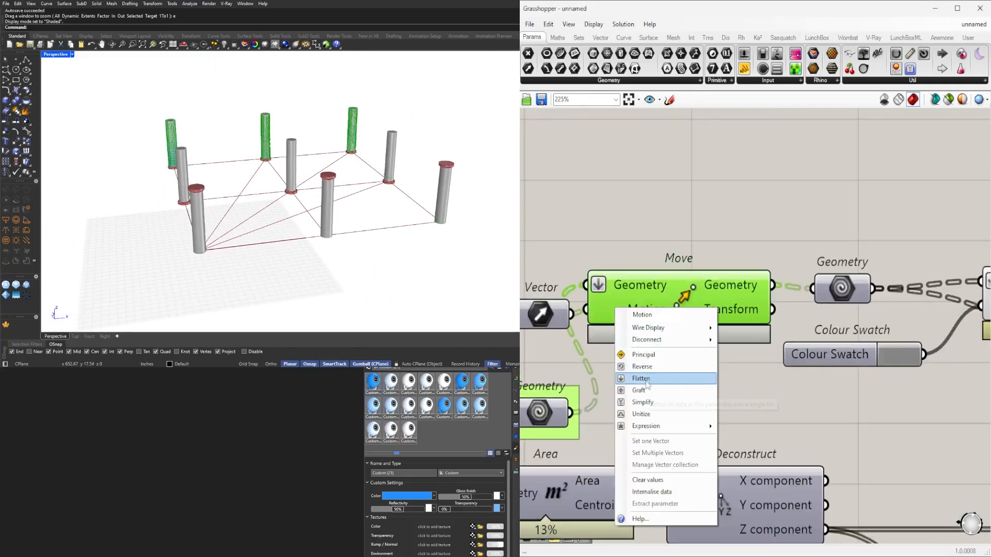
left_click(644, 392)
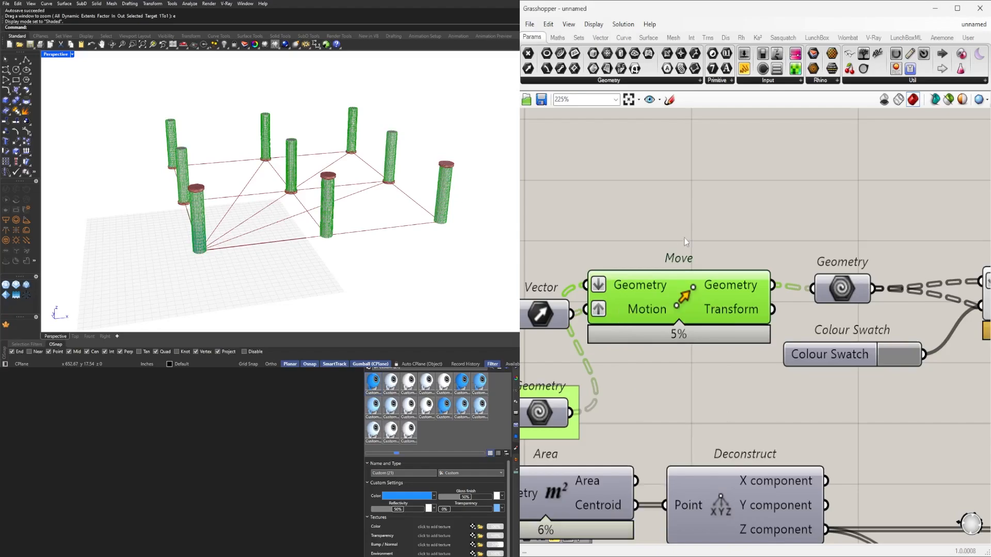
left_click_drag(695, 291, 706, 295)
scroll(708, 288, "down", 4)
left_click(840, 277)
right_click_drag(911, 365, 867, 345)
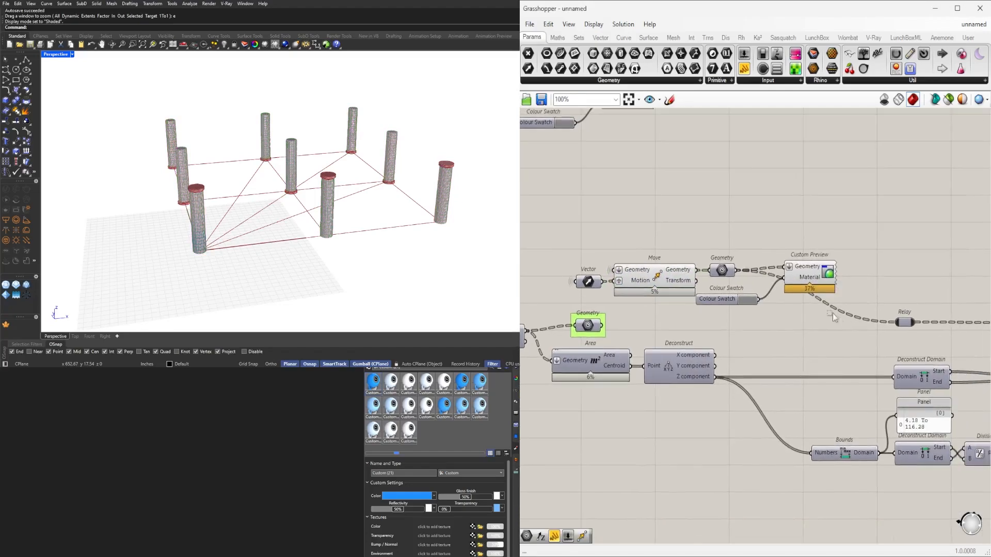
Relocate the moved tiles' Custom Preview and Colour Swatch to just above the gradient's Custom Preview
left_click_drag(833, 313, 752, 240)
scroll(795, 280, "down", 2)
right_click_drag(795, 279, 708, 265)
left_click(714, 265)
left_click_drag(644, 247, 643, 246)
left_click_drag(684, 269, 916, 272)
right_click_drag(916, 272, 800, 285)
scroll(800, 286, "up", 2)
left_click_drag(800, 285, 865, 286)
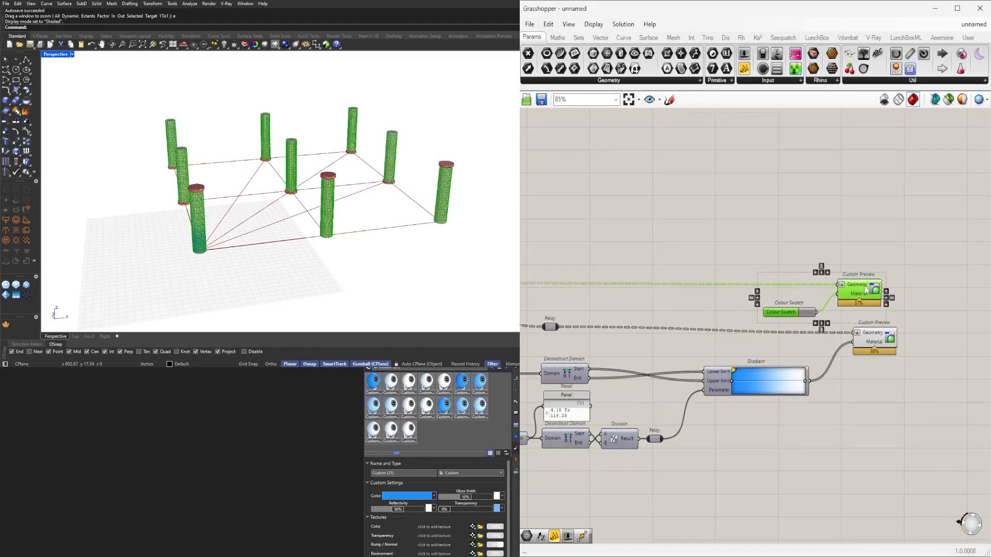
Connect the Gradient output to the moved tiles' Custom Preview Material input and try grafting that input
left_click_drag(810, 382, 837, 294)
scroll(835, 295, "up", 4)
right_click(851, 294)
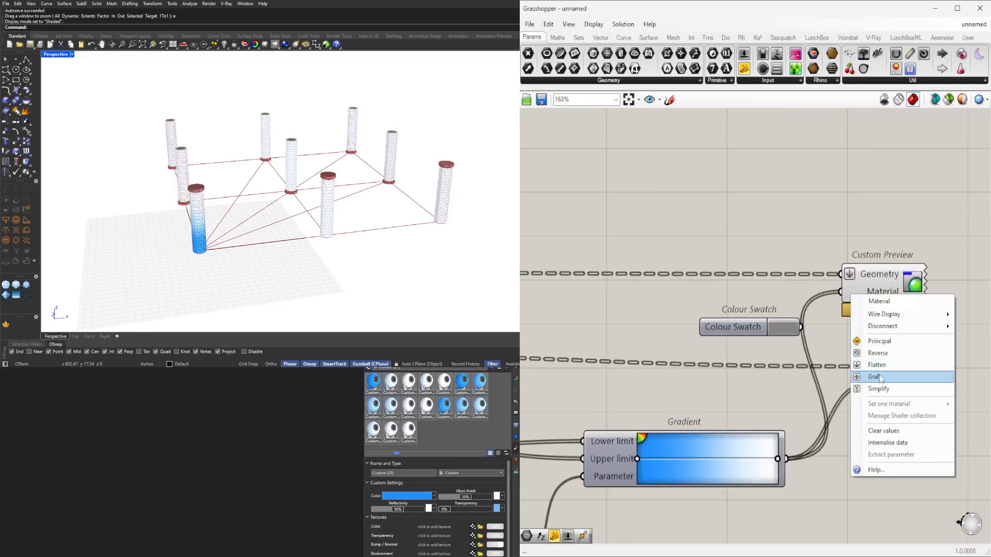
left_click(789, 367)
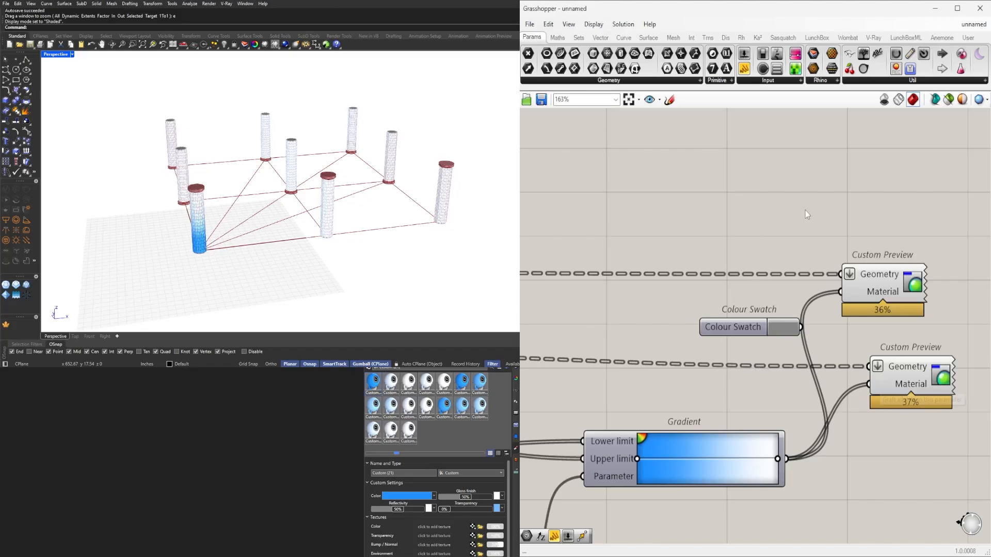
Clear the flatten and graft options on the moved tiles' Custom Preview and shift both Custom Previews farther from the Gradient
left_click_drag(940, 457, 837, 275)
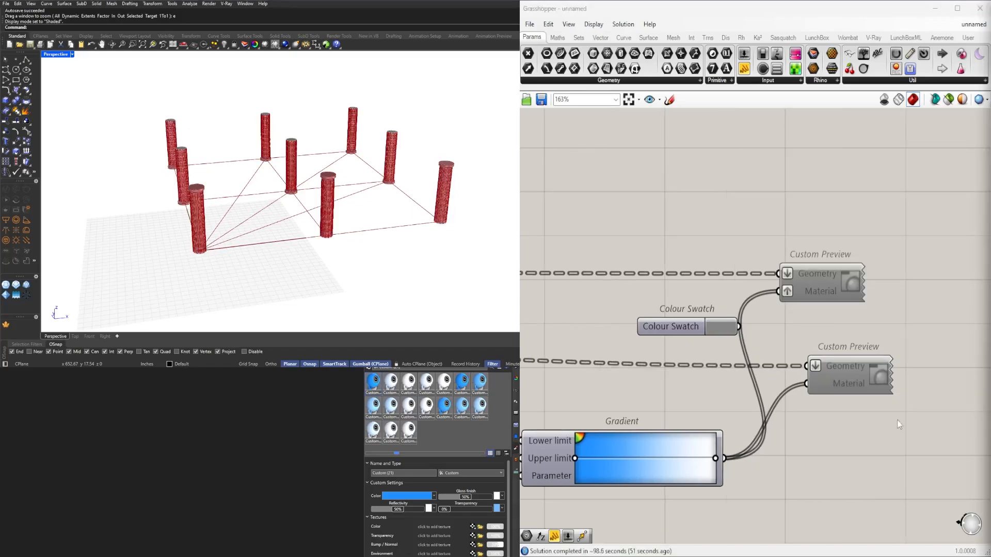
left_click_drag(837, 275, 907, 281)
left_click(962, 268)
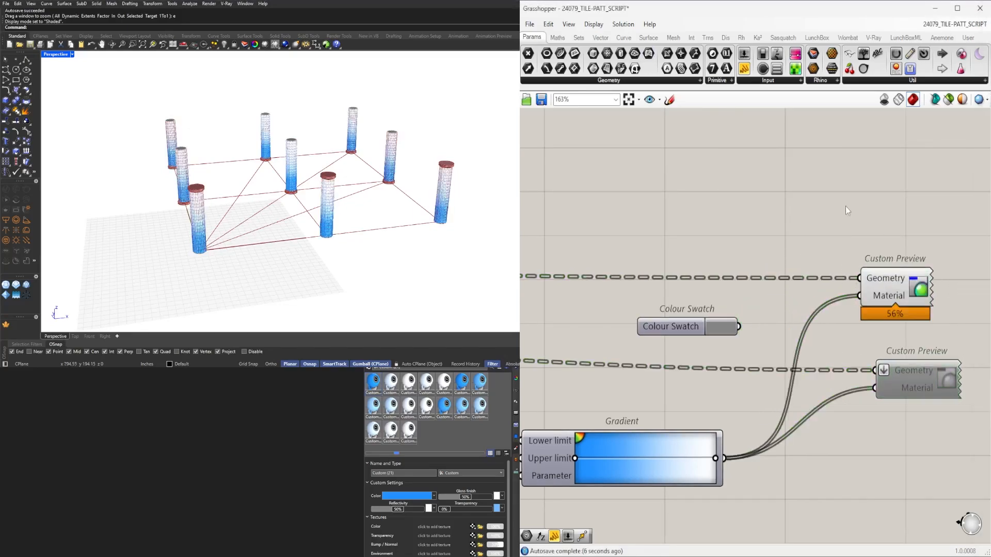
Re-enable the disabled Custom Preview below the moved tiles' Custom Preview
scroll(867, 248, "down", 4)
scroll(904, 333, "down", 3)
left_click(888, 338)
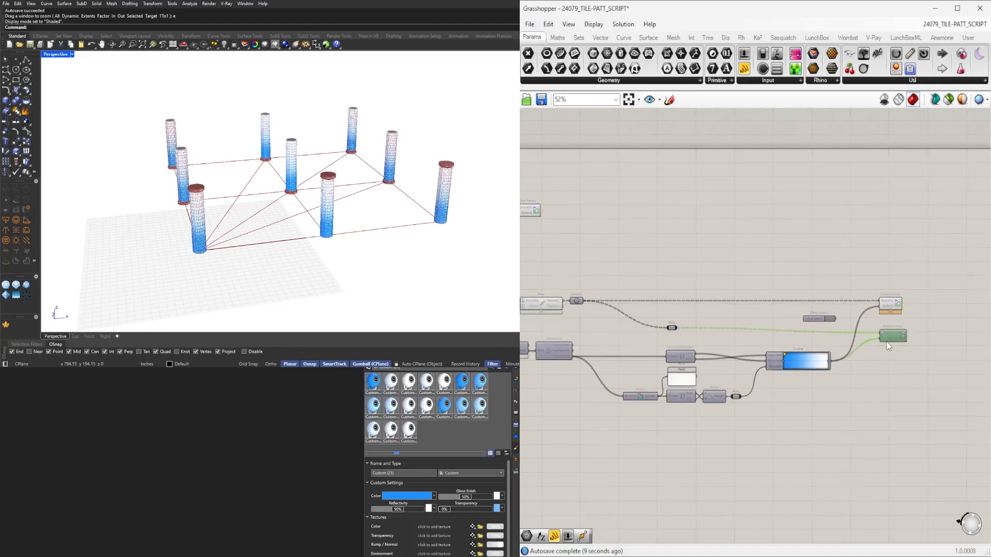
scroll(901, 341, "up", 4)
middle_click(908, 334)
middle_click(905, 327)
left_click(933, 301)
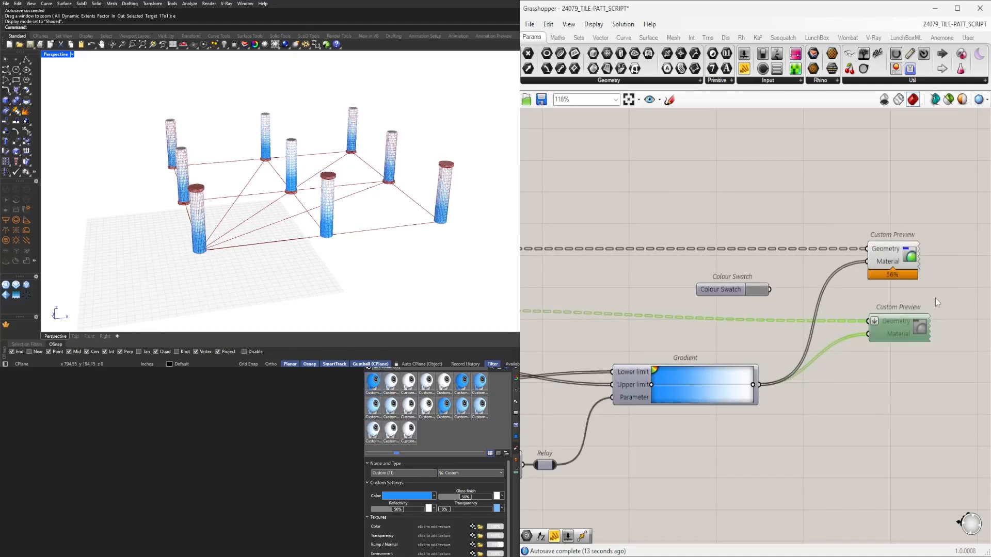
scroll(911, 328, "up", 1)
middle_click(909, 328)
left_click(905, 388)
left_click_drag(910, 335, 898, 321)
middle_click(899, 321)
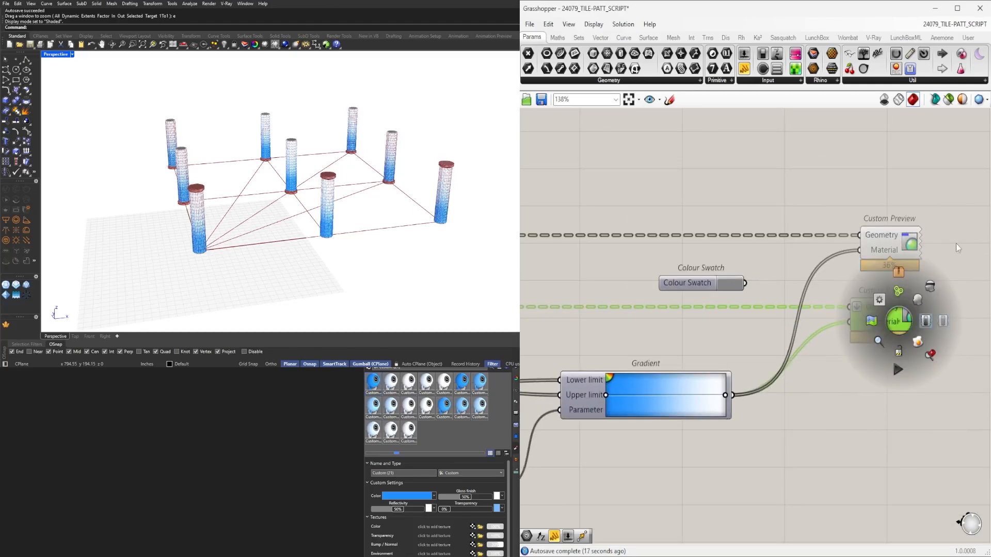
left_click(884, 320)
Connect the original tiles' Geometry parameter directly to the lower Custom Preview's Geometry input, replacing the Relay connection
scroll(867, 378, "down", 4)
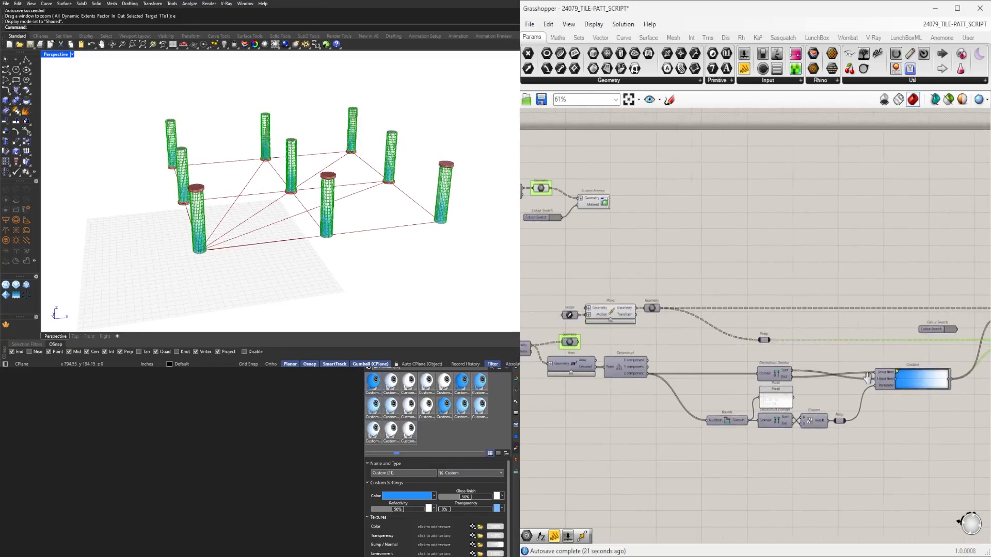
mouse_move(867, 378)
right_mouse_down()
mouse_move(761, 382)
mouse_move(785, 357)
mouse_move(713, 364)
mouse_move(870, 366)
right_mouse_up()
right_click_drag(602, 335, 553, 321)
scroll(540, 316, "down", 1)
left_click_drag(535, 322, 897, 319)
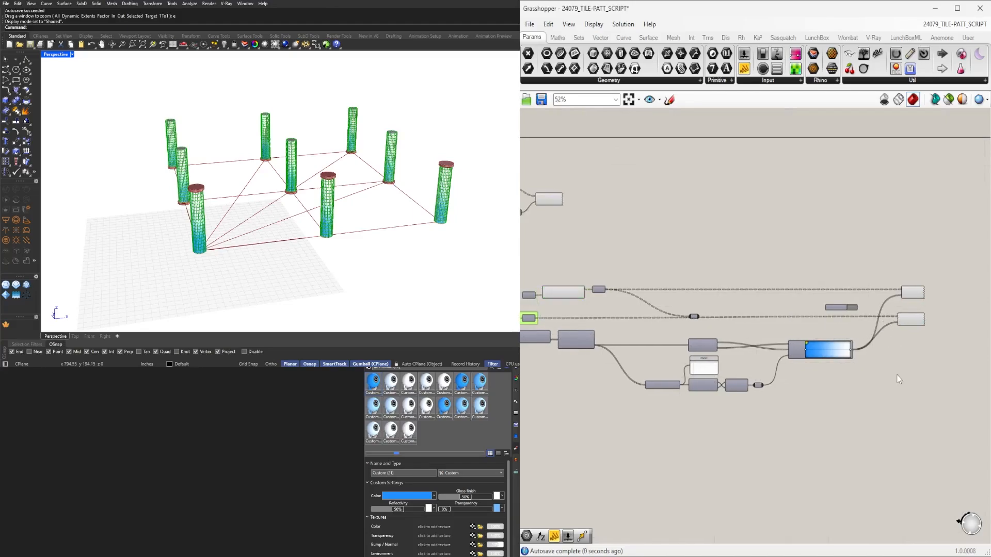
left_click(903, 321)
scroll(894, 339, "up", 1)
Turn off the preview of the moved tiles' Custom Preview and of the tiles' Move component
left_click(917, 286)
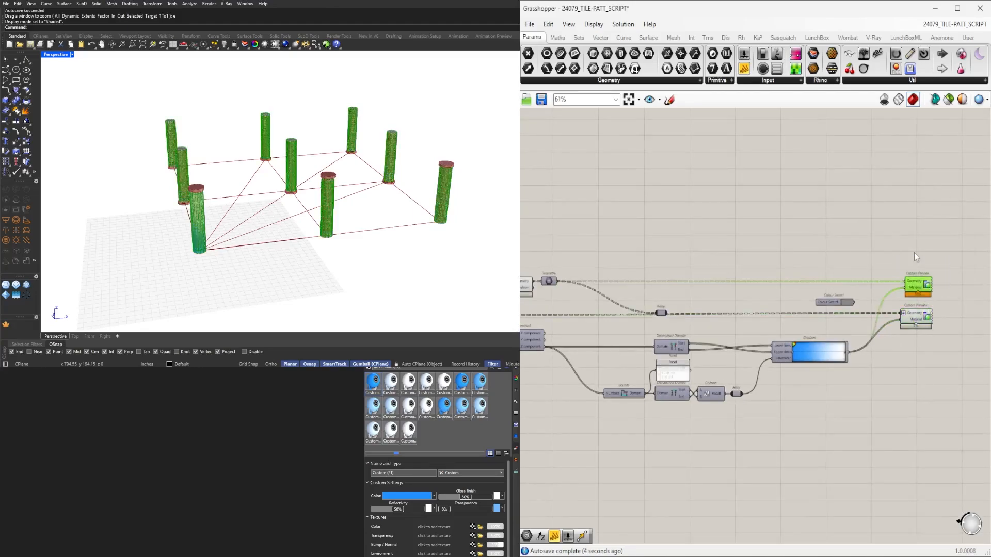
middle_click(915, 253)
left_click(893, 230)
left_click(588, 270)
right_click_drag(589, 270, 822, 277)
left_click(740, 295)
middle_click(757, 252)
left_click(736, 229)
Try grafting the Geometry input of the column caps' Move component
mouse_move(983, 264)
right_mouse_down()
mouse_move(754, 277)
mouse_move(983, 282)
right_mouse_up()
scroll(705, 279, "up", 2)
right_click_drag(560, 225, 755, 290)
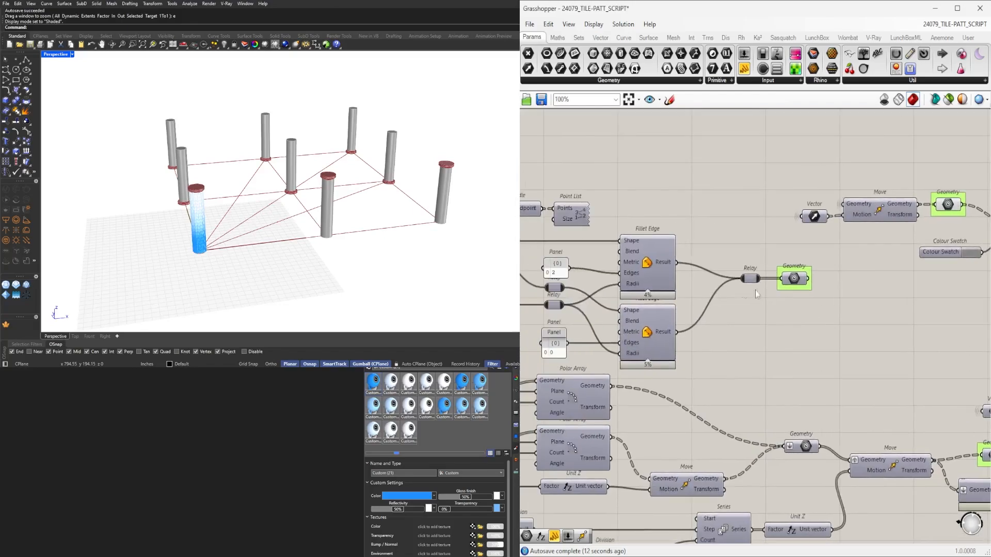
scroll(754, 290, "down", 1)
right_click_drag(931, 276, 718, 273)
left_click(704, 216)
scroll(630, 216, "up", 4)
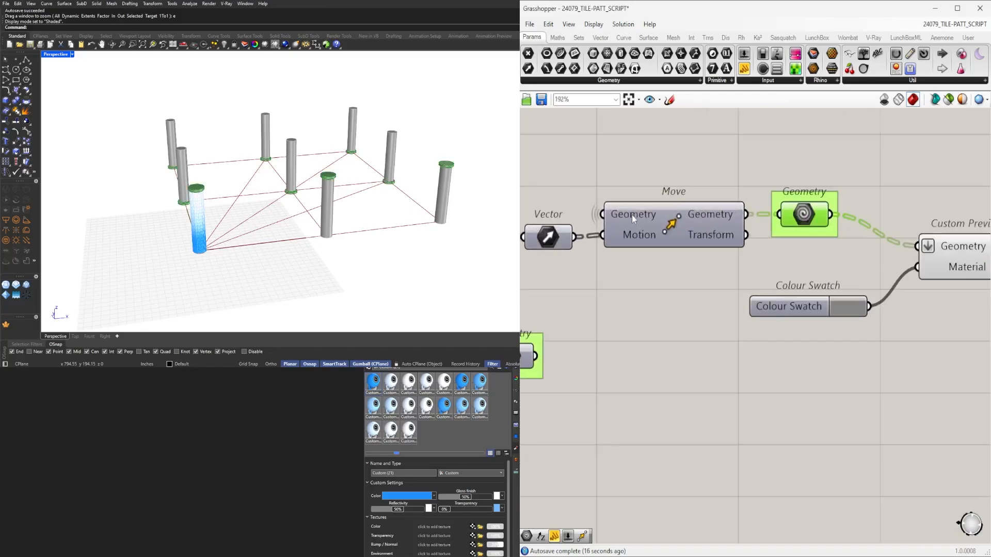
right_click(632, 215)
left_click(679, 309)
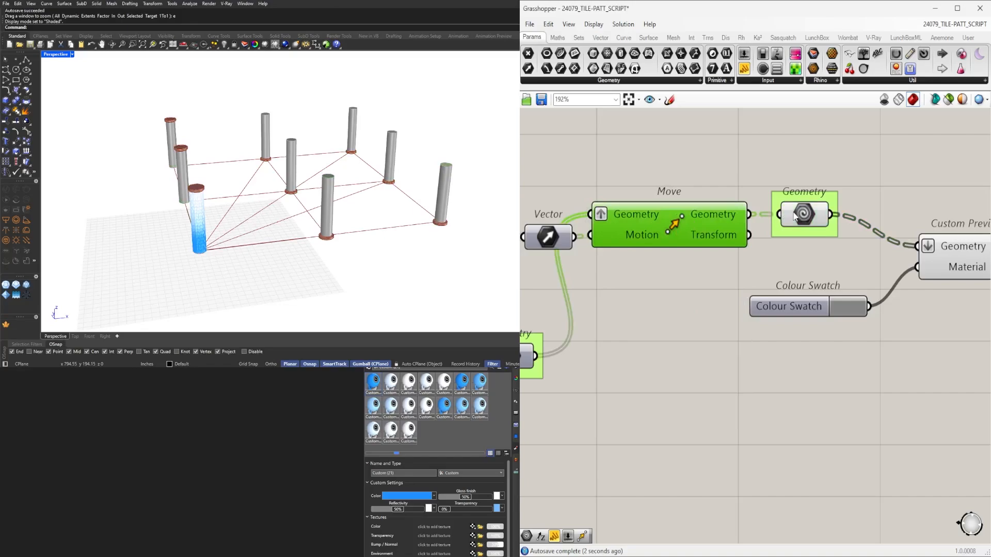
Remove the graft from the caps' Move Geometry input and graft its Motion input instead
right_click_drag(599, 218, 783, 227)
right_click(783, 226)
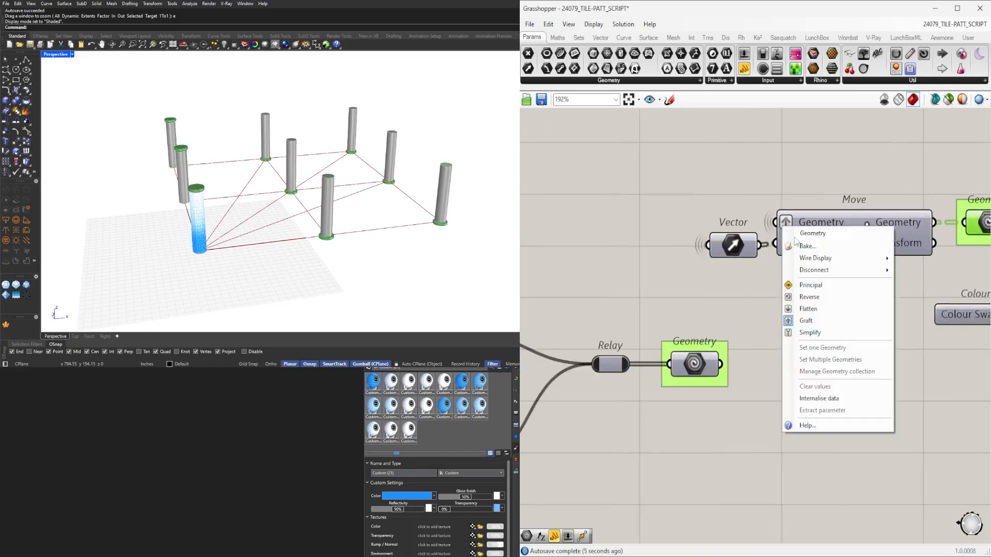
left_click(807, 321)
right_click(822, 242)
left_click(858, 323)
scroll(856, 316, "down", 4)
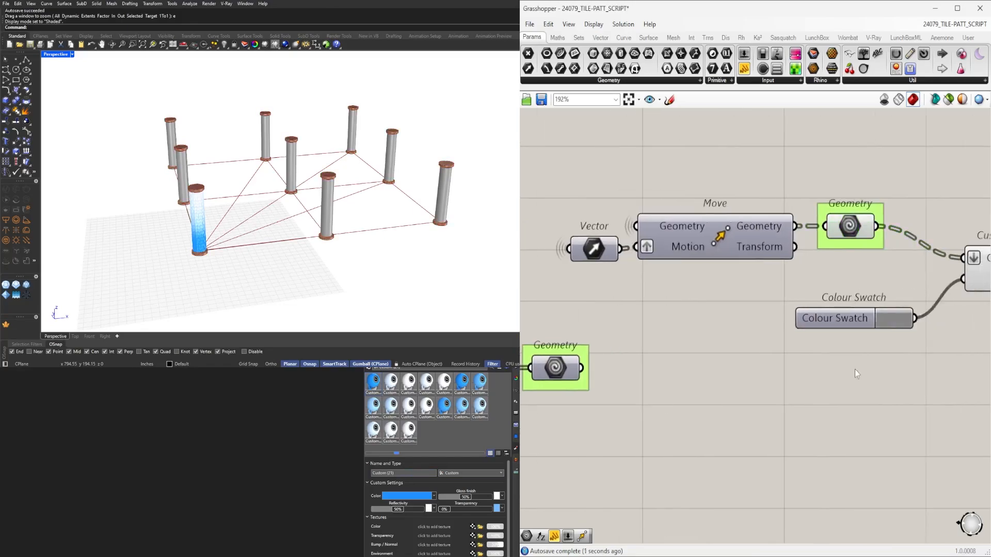
Turn off the preview of the moved caps' Geometry parameter and change the caps' Colour Swatch to dark grey
middle_click(731, 263)
left_click(766, 235)
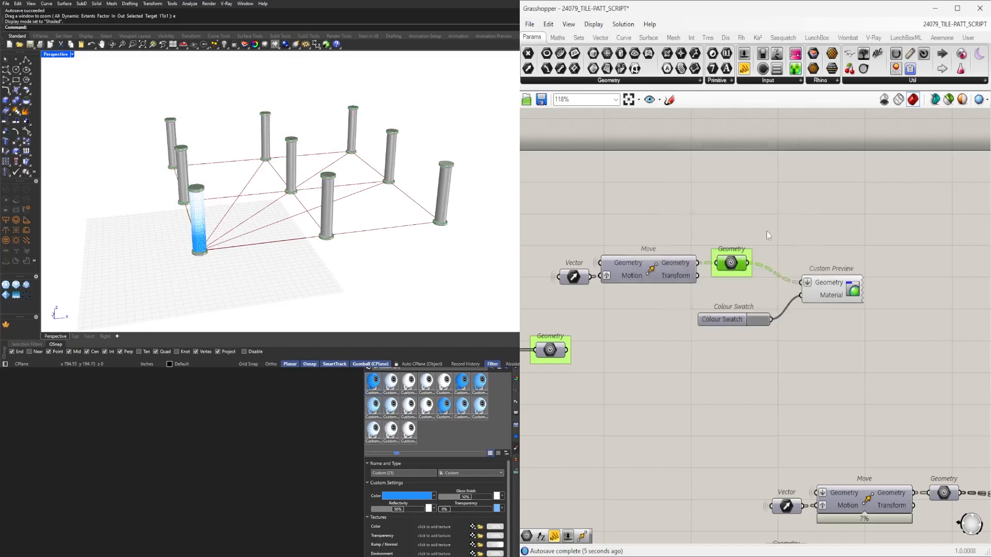
left_click(759, 319)
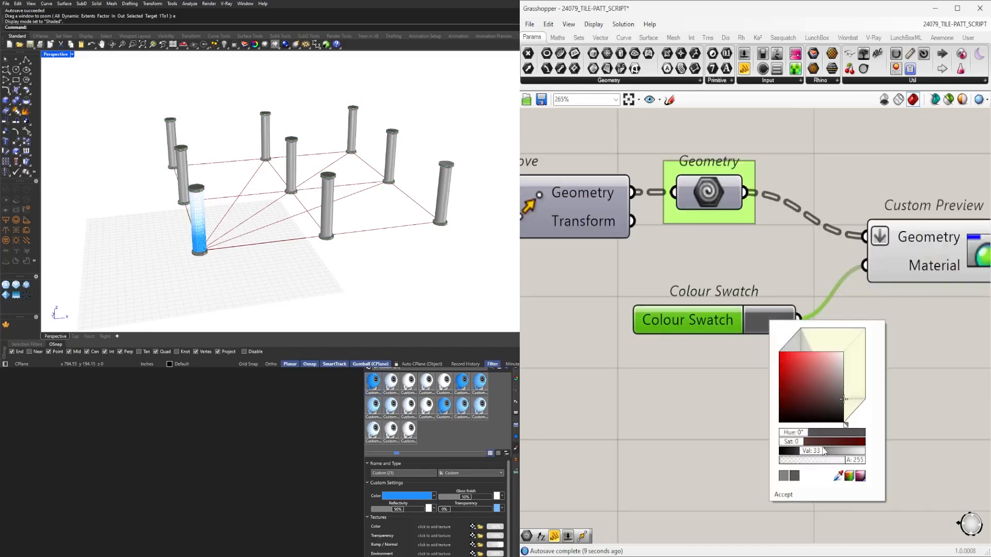
scroll(874, 347, "down", 10)
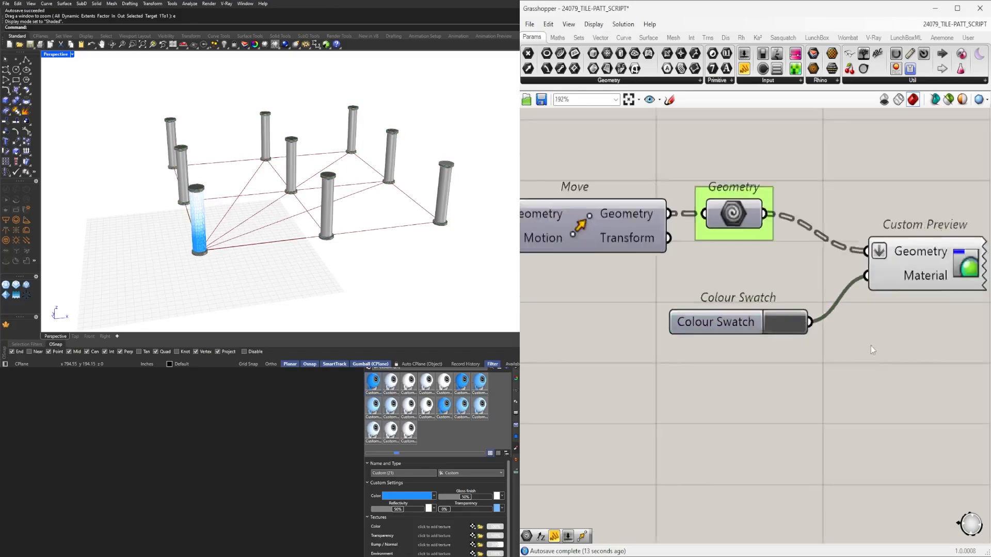
Hide the original tiles' Custom Preview and show the moved tiles' Custom Preview
right_click_drag(289, 217, 289, 191)
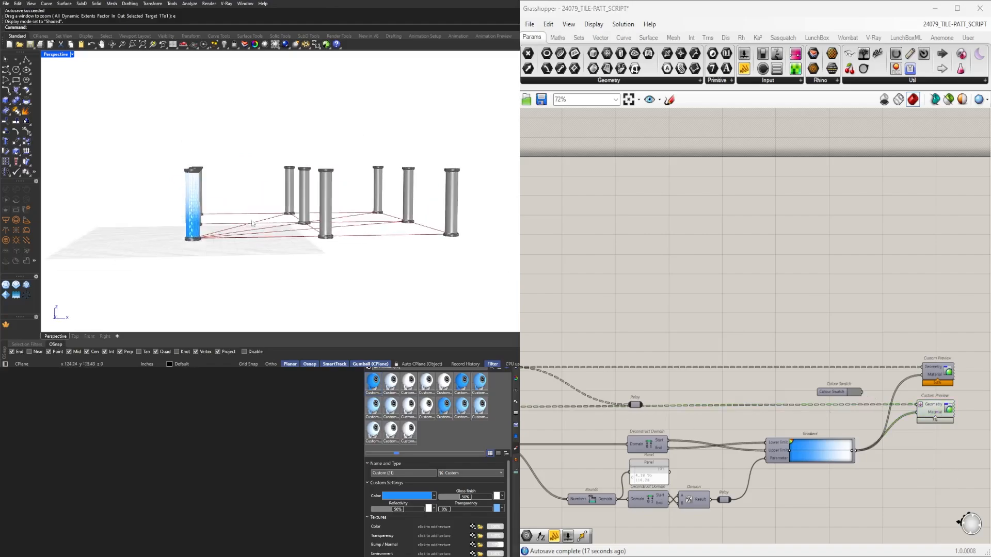
scroll(209, 191, "up", 6)
right_click_drag(875, 374, 763, 328)
scroll(764, 329, "up", 3)
left_click(851, 385)
middle_click(849, 373)
left_click(887, 343)
left_click(866, 323)
middle_click(843, 268)
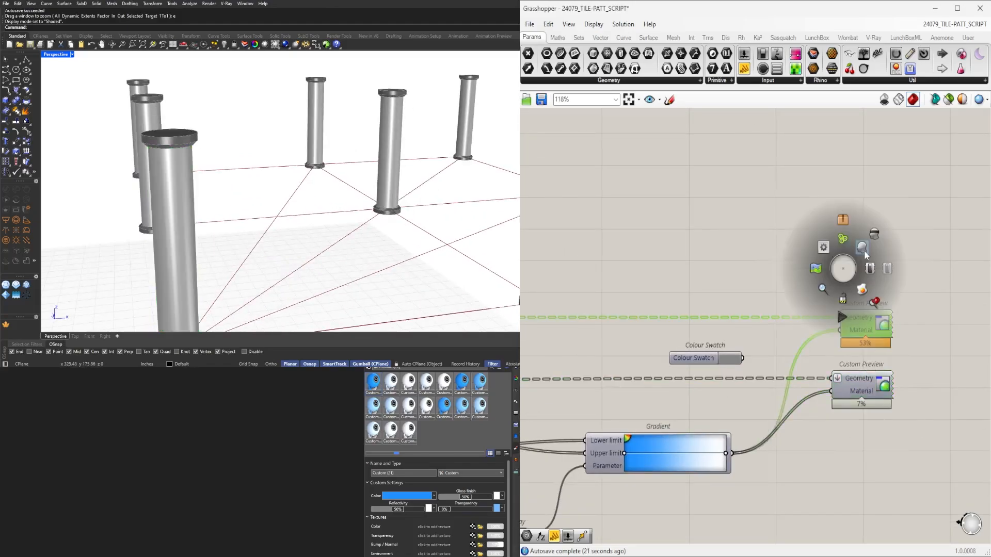
left_click(870, 243)
Delete the unused Colour Swatch beside the moved tiles' Custom Preview
left_click(720, 401)
scroll(766, 305, "down", 2)
right_click_drag(706, 355, 821, 298)
key("Delete")
scroll(766, 305, "down", 2)
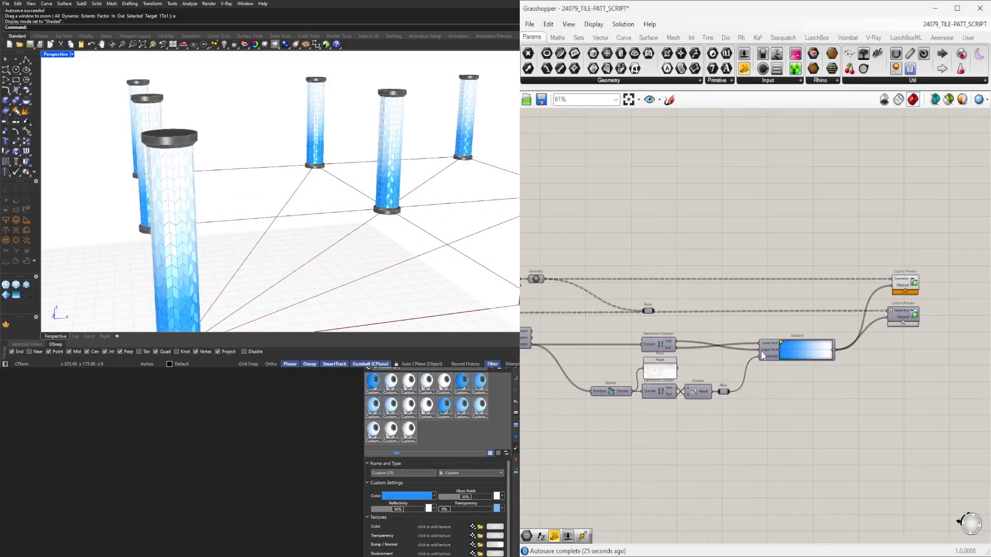
Shift the domain, division and Gradient components closer to the Deconstruct component
right_click_drag(630, 384, 710, 390)
scroll(710, 390, "up", 1)
left_click_drag(931, 428, 662, 316)
scroll(726, 339, "up", 2)
left_click_drag(759, 345, 710, 345)
left_click(774, 320)
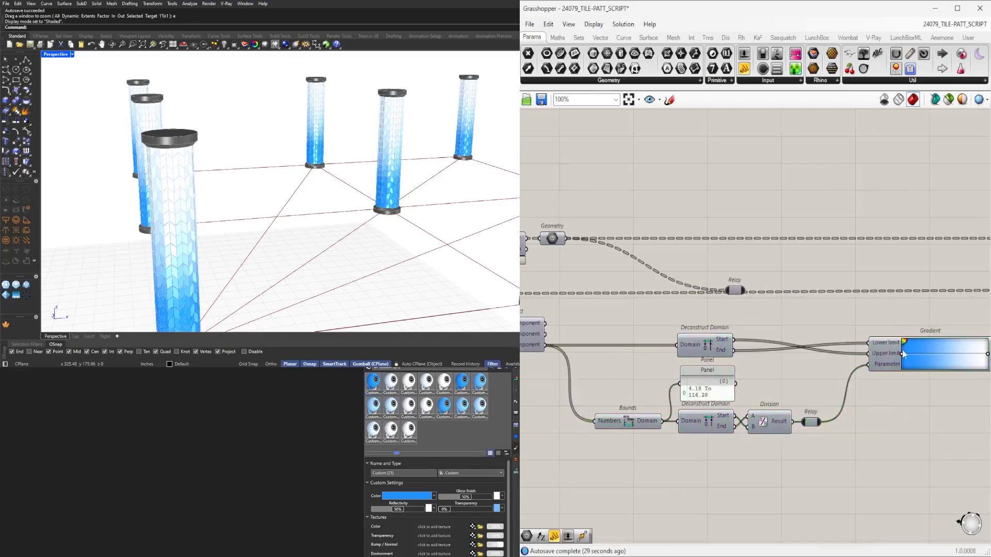
Disconnect the upper Deconstruct Domain from the Gradient's Lower limit and Upper limit inputs
right_click(890, 345)
left_click(990, 376)
right_click(884, 355)
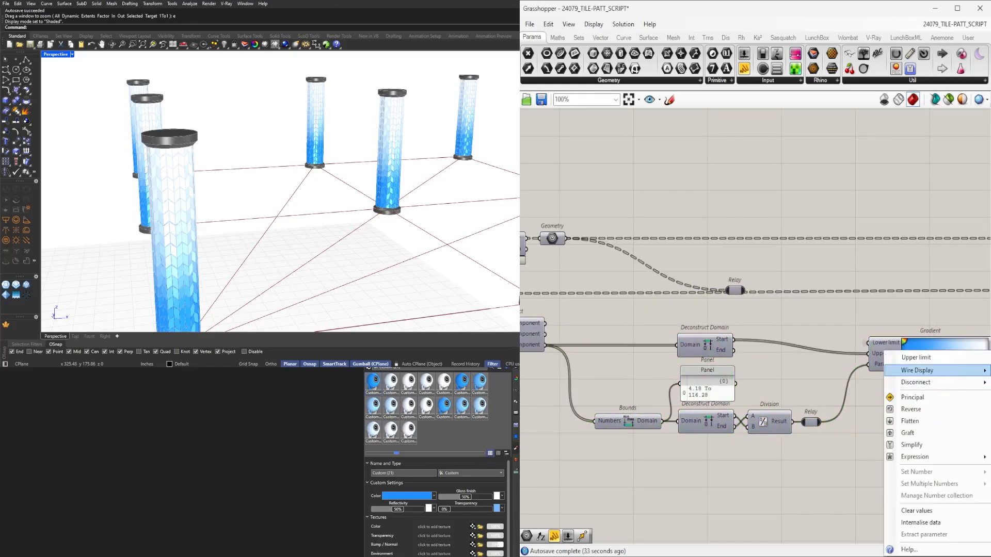
left_click(990, 383)
Reposition the Gradient beside the Relay that carries the Division result
right_click_drag(916, 378, 777, 371)
left_click_drag(740, 355, 705, 413)
left_click(703, 364)
right_click_drag(703, 364, 838, 354)
scroll(838, 354, "down", 2)
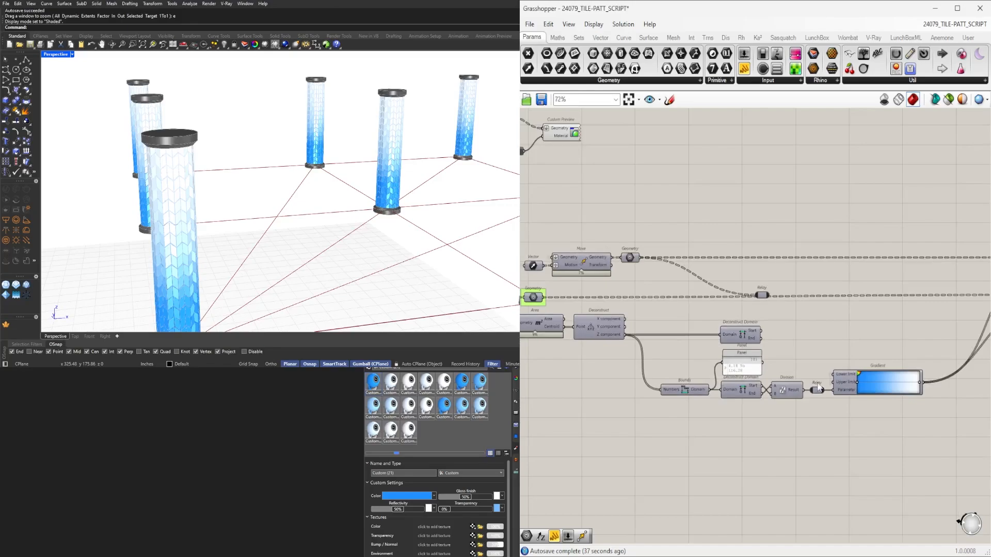
Delete the unused Relay fed by the moved tiles' Geometry parameter
right_click_drag(975, 361, 807, 357)
scroll(807, 357, "down", 2)
scroll(651, 308, "up", 3)
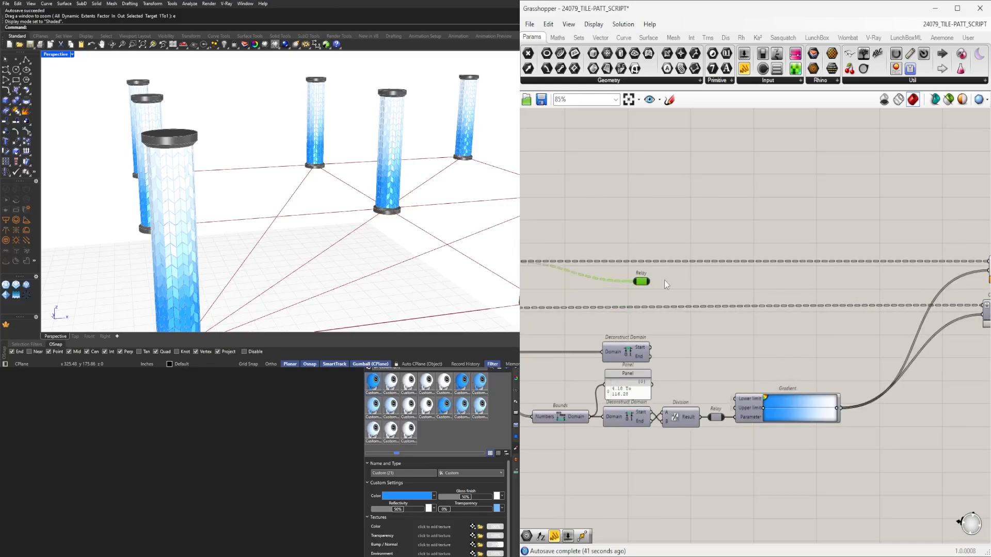
key("Delete")
Bring both tile Custom Previews closer to the Gradient component
scroll(673, 283, "down", 3)
left_click_drag(929, 360, 841, 246)
scroll(860, 265, "up", 2)
left_click_drag(886, 275, 848, 274)
left_click(838, 385)
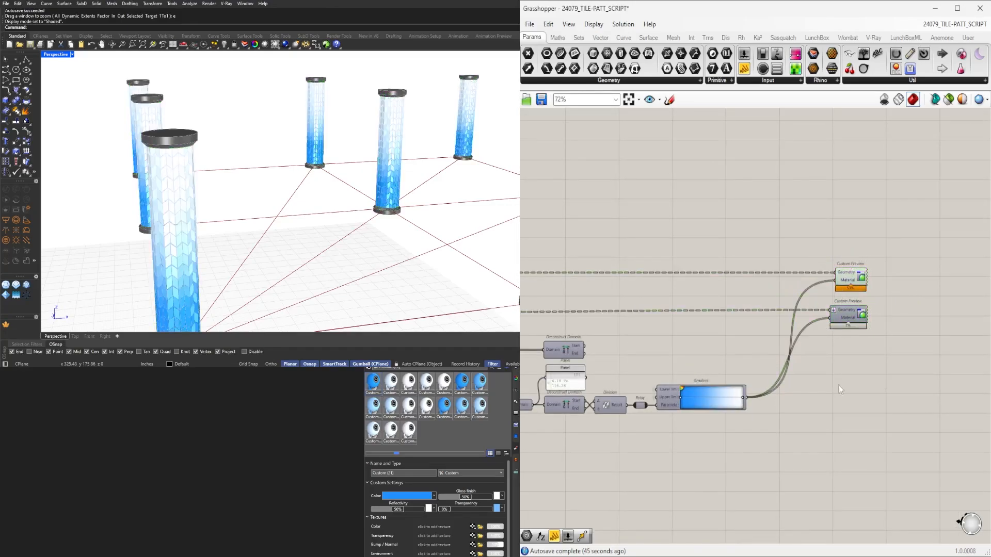
Arrange the caps' Move, Geometry, Colour Swatch and Custom Preview beside the caps' Geometry parameter, with the Vector just below it
scroll(838, 385, "down", 3)
right_click_drag(838, 385, 929, 373)
scroll(717, 318, "up", 3)
scroll(742, 317, "down", 3)
right_click_drag(741, 317, 868, 328)
left_click_drag(860, 294, 776, 315)
scroll(741, 263, "up", 3)
left_click(721, 329, "ctrl")
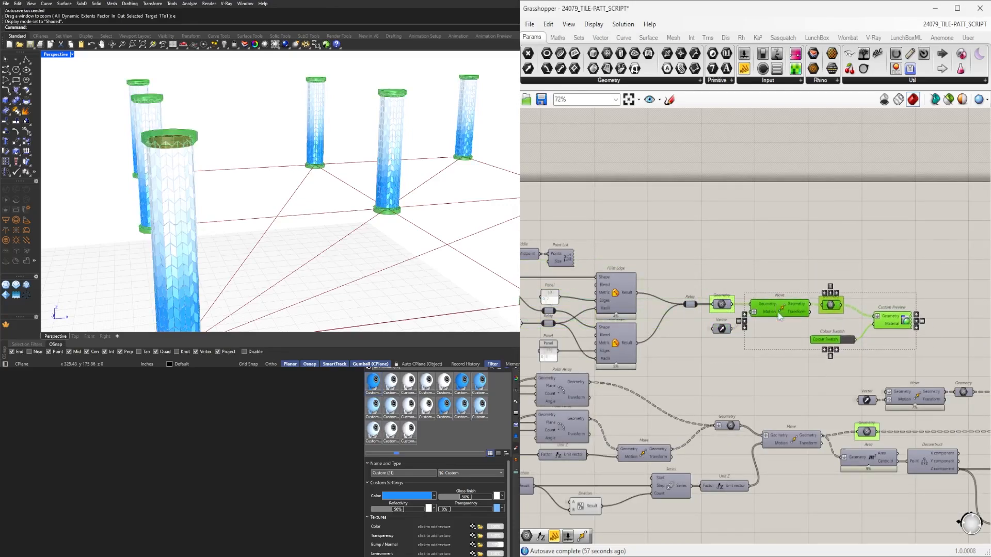
Align the fillet radius Number Slider with the Relay it feeds
scroll(944, 364, "down", 2)
right_click_drag(955, 364, 795, 319)
scroll(916, 381, "down", 4)
scroll(839, 323, "up", 7)
left_click_drag(867, 268, 744, 239)
scroll(672, 266, "up", 3)
left_click(671, 384)
right_click_drag(671, 392, 725, 322)
scroll(723, 330, "down", 1)
left_click_drag(757, 334, 768, 334)
right_click_drag(765, 333, 683, 336)
scroll(705, 340, "up", 5)
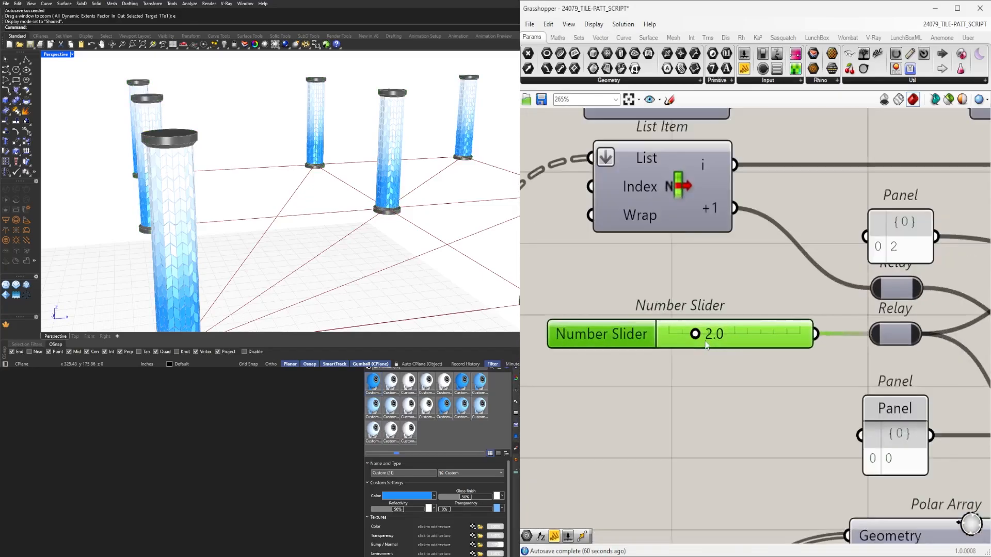
Rename the fillet radius slider CHAMFER and place it in its own group
scroll(733, 381, "down", 4)
right_click_drag(733, 381, 756, 374)
scroll(671, 366, "up", 3)
right_click(700, 333)
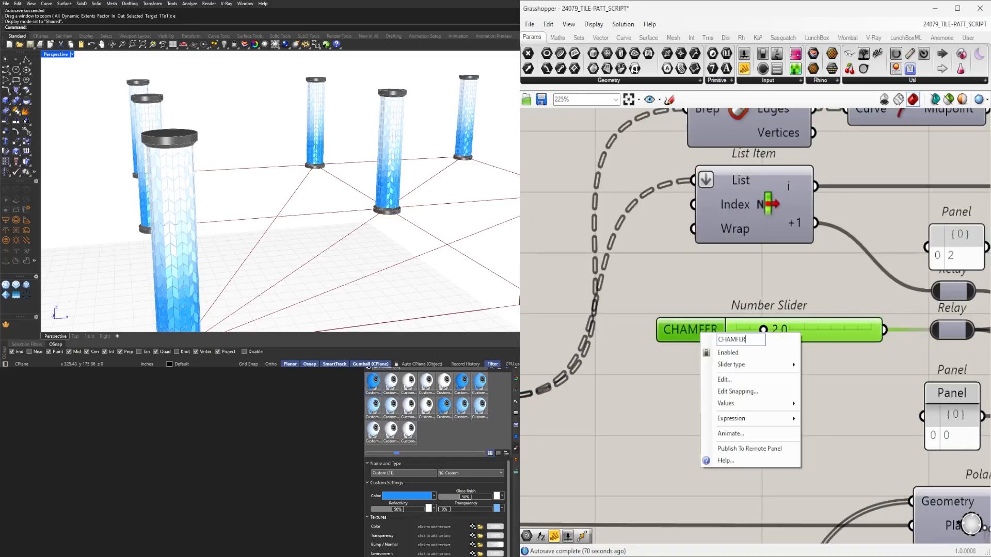
key("Return")
right_click_drag(698, 334, 643, 337)
scroll(643, 336, "up", 1)
Set the Number Slider feeding the caps' Division to 8
scroll(696, 312, "down", 7)
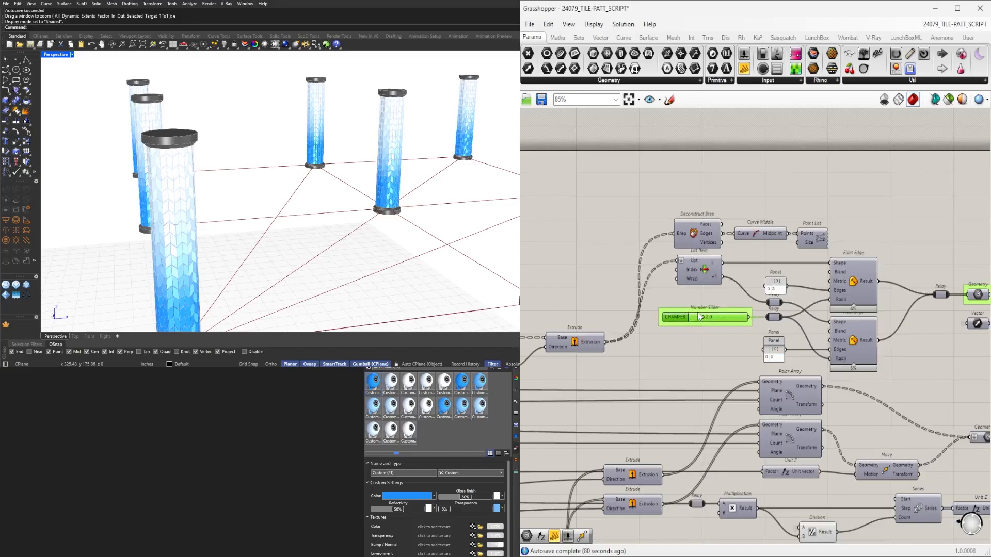
scroll(698, 314, "down", 4)
right_click_drag(540, 371, 674, 299)
right_click_drag(571, 268, 659, 299)
scroll(707, 289, "up", 11)
double_click(696, 296)
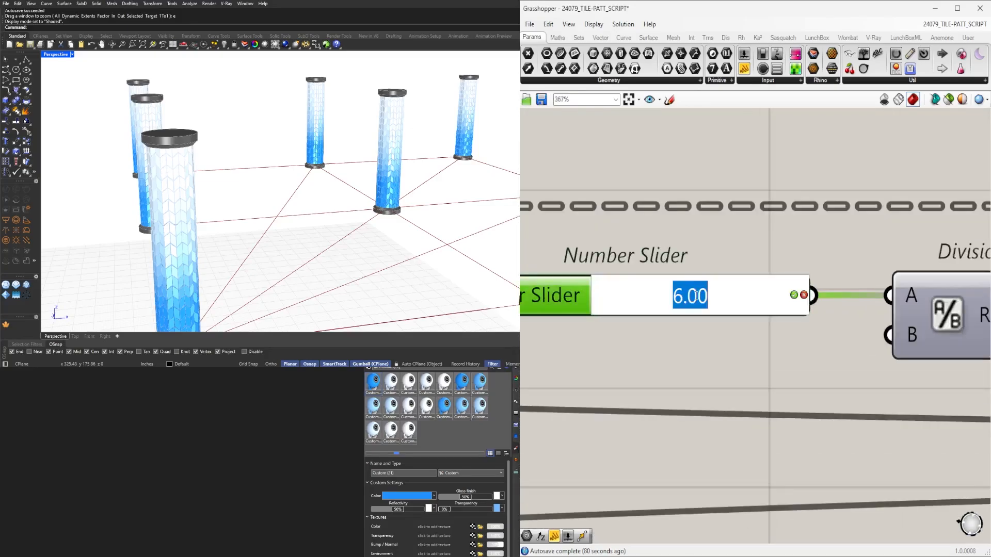
type("8")
key("Return")
Rename the slider feeding the caps' Division CAP HEIGHT and place it in its own group
right_click(587, 293)
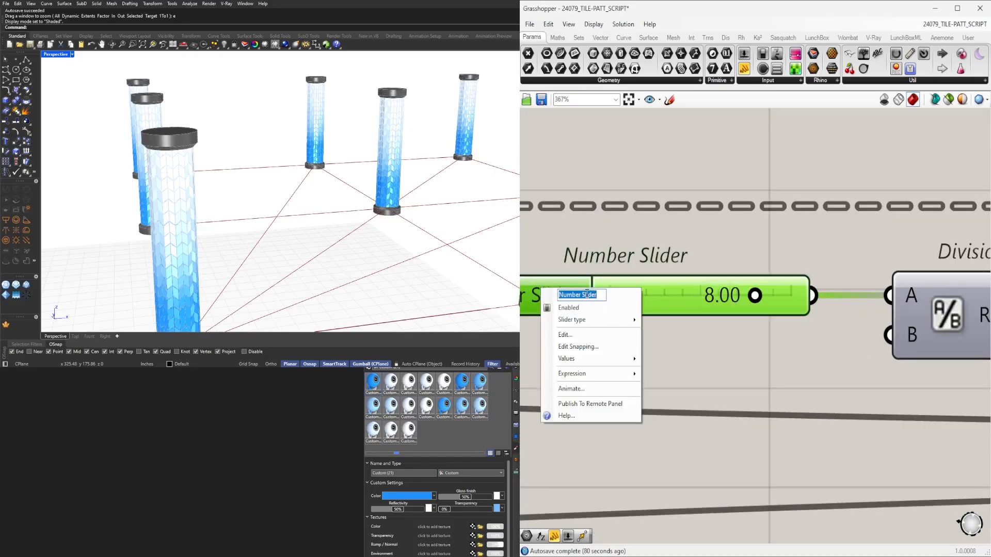
type("CAP HEIGH")
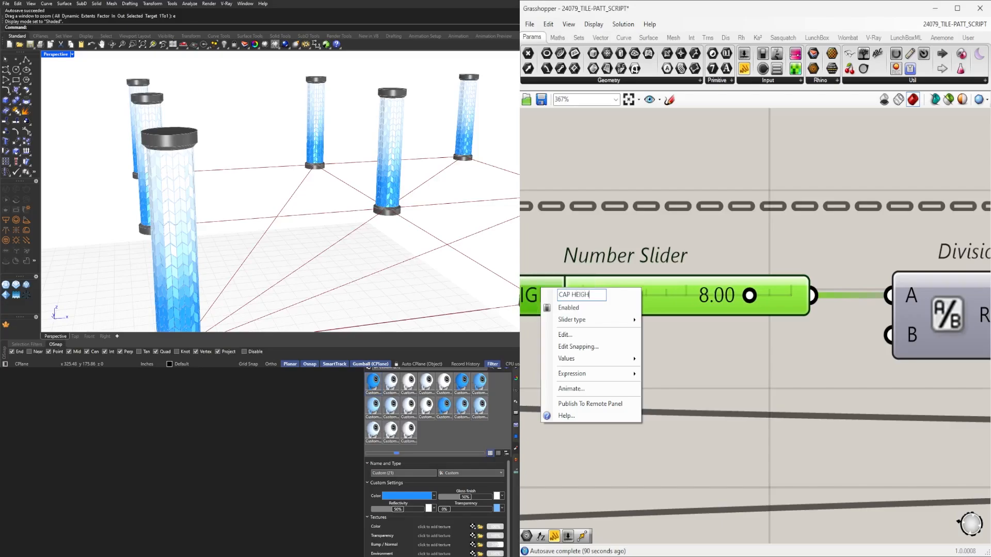
type("T")
key("Return")
scroll(643, 295, "down", 5)
right_click_drag(609, 297, 780, 320)
scroll(779, 320, "up", 1)
right_click_drag(872, 322, 732, 305)
scroll(759, 309, "down", 3)
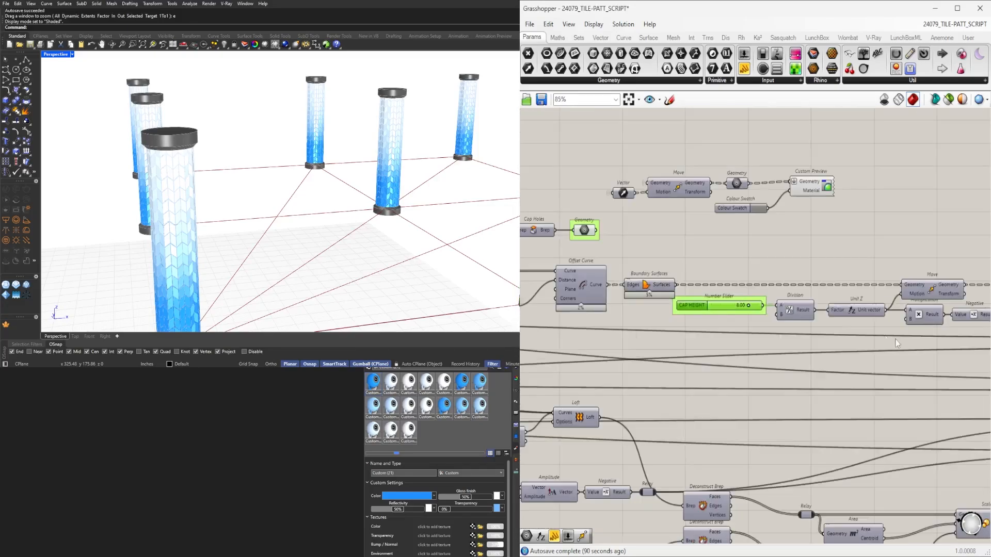
Shift the CAP HEIGHT slider and the components from its Division through to the Extrude slightly closer to Boundary Surfaces
scroll(807, 336, "down", 4)
right_click_drag(863, 359, 800, 334)
left_click_drag(691, 298, 892, 323)
scroll(815, 308, "up", 3)
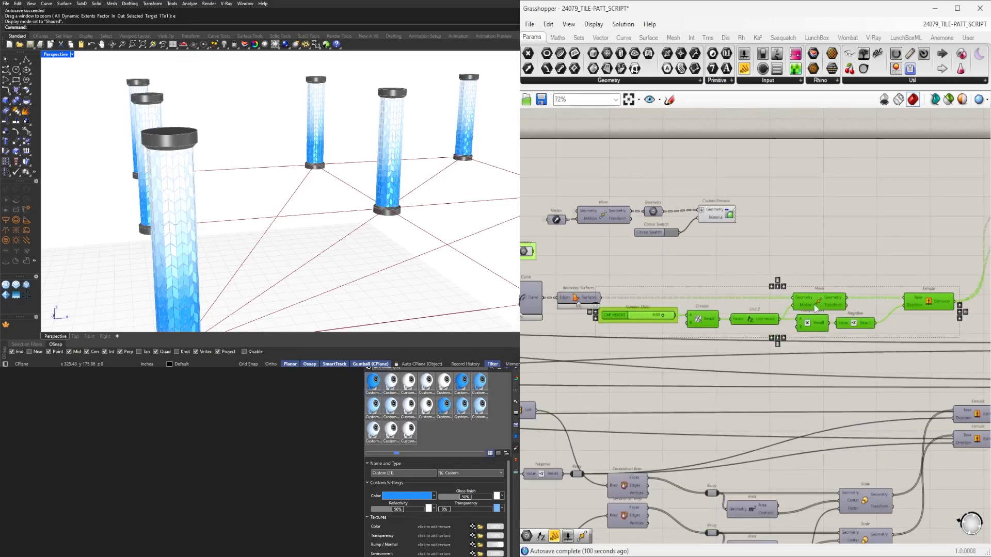
left_click_drag(815, 308, 811, 314)
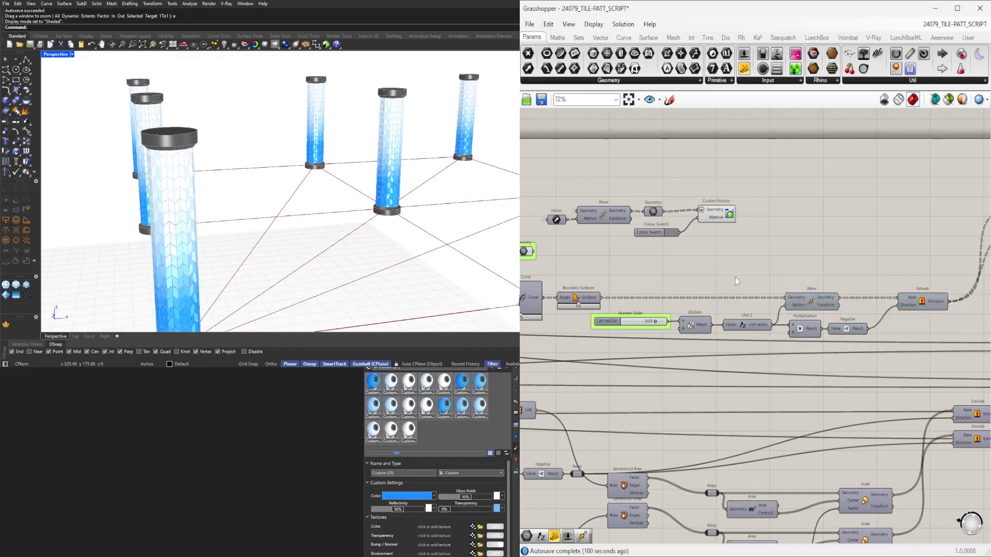
Bring the column body's Vector, Move, Geometry, Colour Swatch and Custom Preview down beside the Cap Holes' Geometry parameter
right_click_drag(735, 277, 860, 290)
left_click_drag(870, 262, 669, 195)
scroll(718, 222, "up", 3)
left_click_drag(741, 237, 690, 318)
left_click(795, 325)
left_click_drag(863, 310, 867, 313)
left_click(816, 269)
Shift Cap Holes and its Geometry parameter away from the body's Move, and disable that Geometry's preview
scroll(799, 216, "down", 2)
right_click_drag(695, 260, 757, 244)
scroll(757, 244, "up", 2)
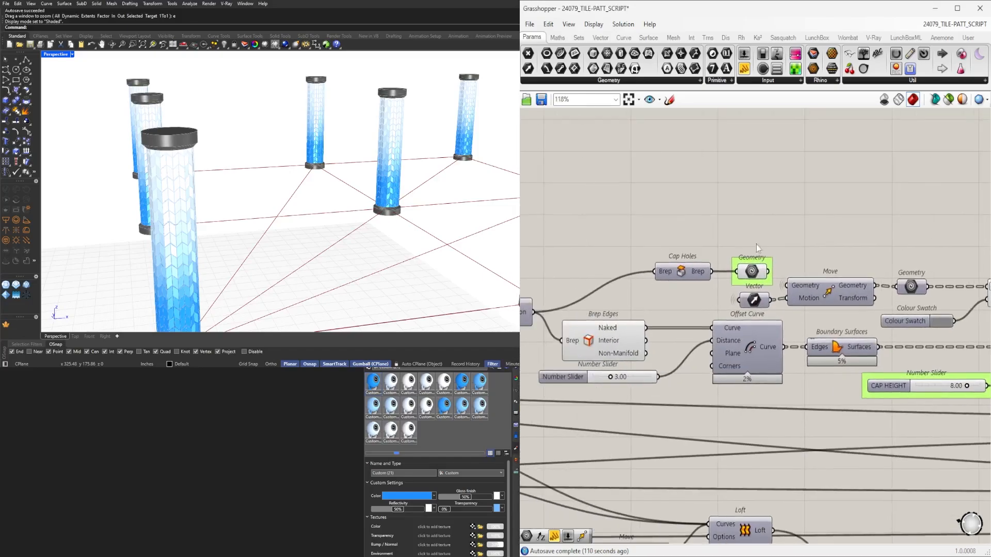
left_click_drag(749, 225, 605, 269)
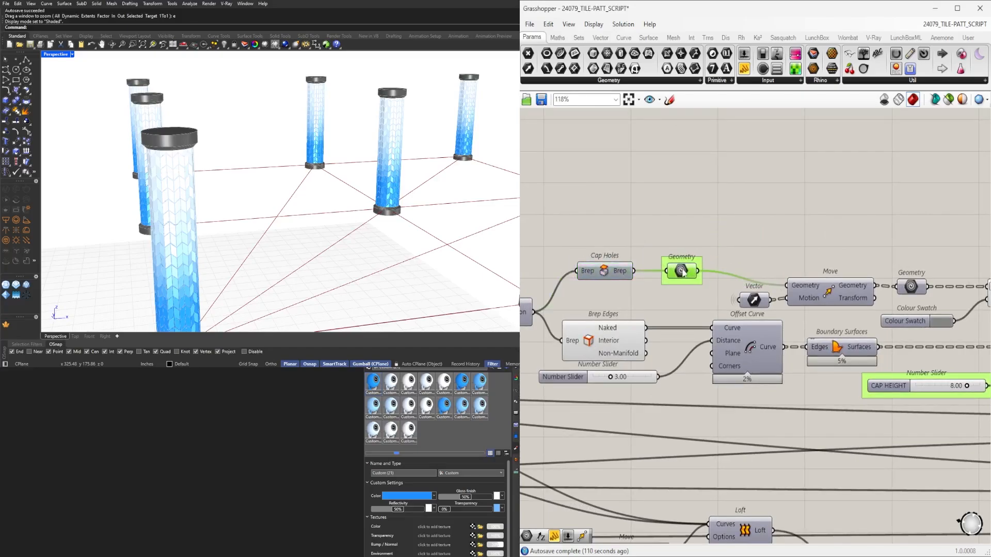
scroll(682, 272, "down", 2)
middle_click(742, 221)
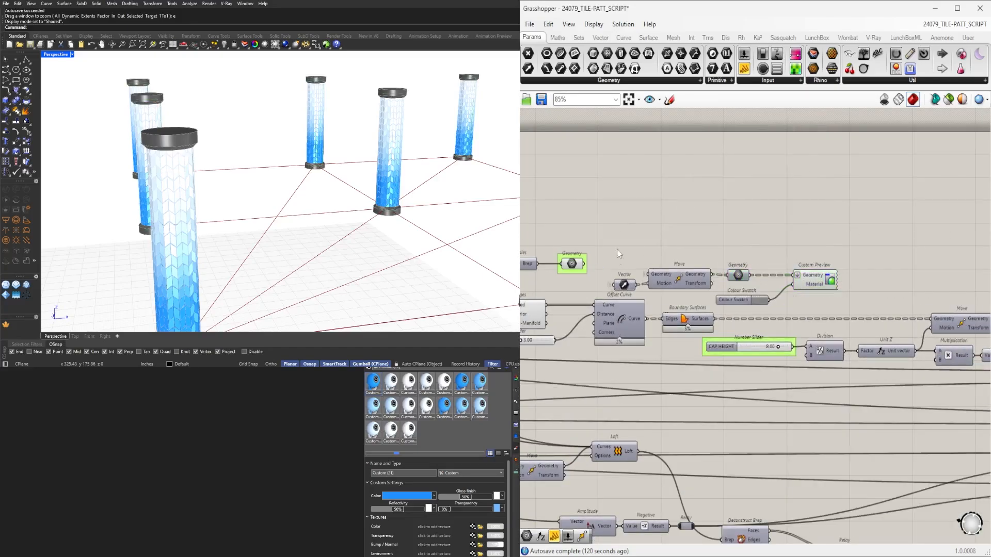
left_click(572, 263)
middle_click(612, 220)
left_click(639, 196)
Disable the preview of the Division that feeds the Series count
scroll(738, 207, "down", 4)
right_click_drag(791, 232, 562, 245)
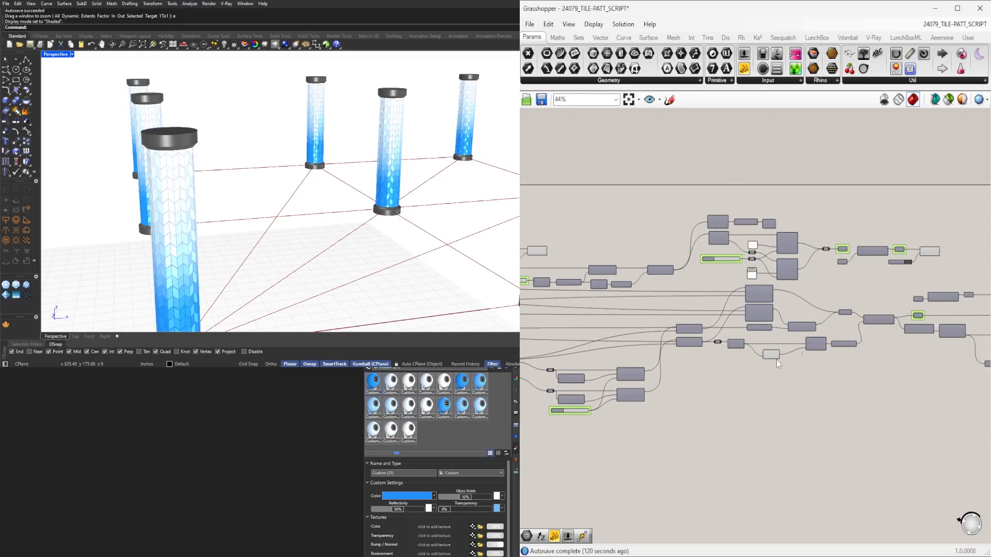
scroll(776, 359, "up", 5)
left_click(764, 343)
middle_click(764, 343)
left_click(789, 318)
Bring the Series and its Unit Z closer to the Division, and move the Multiplication nearer to it
scroll(838, 354, "down", 3)
right_click_drag(909, 368, 741, 354)
left_click_drag(741, 354, 665, 308)
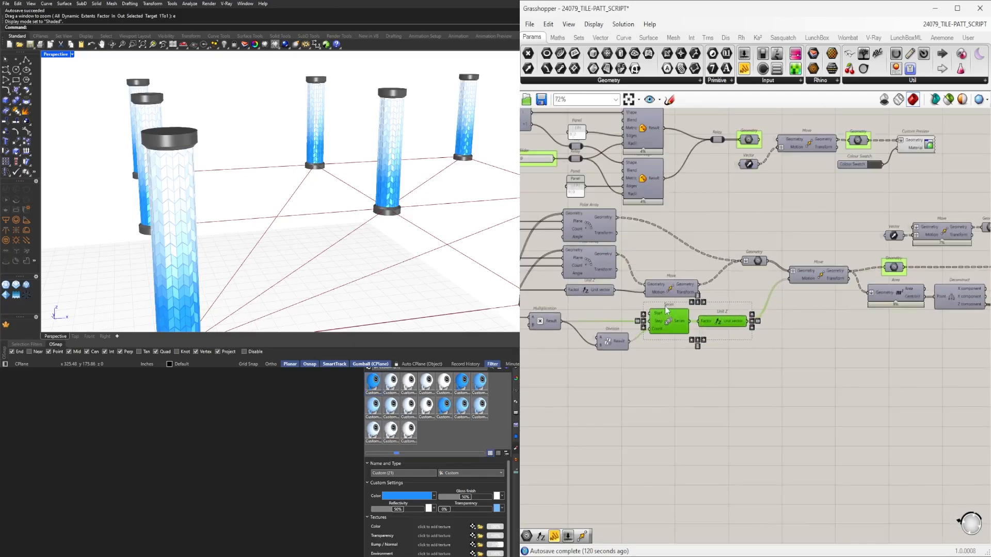
left_click(572, 314)
scroll(572, 315, "up", 1)
right_click_drag(572, 315, 671, 314)
left_click_drag(634, 319, 647, 320)
left_click(764, 374)
scroll(772, 380, "down", 4)
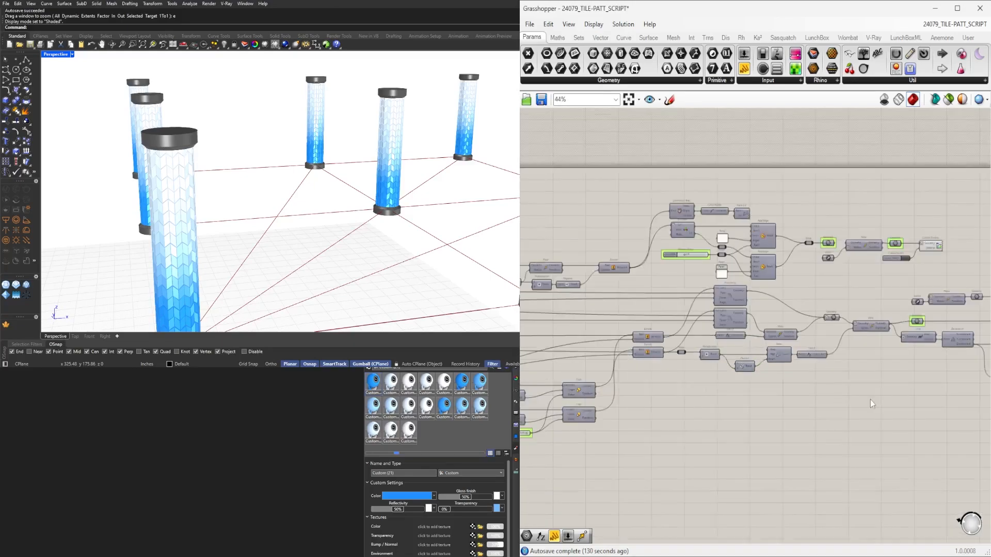
Disable the preview of the Square grid and Line components at the start of the definition
right_click_drag(945, 297, 738, 302)
scroll(738, 302, "up", 2)
scroll(774, 294, "down", 5)
right_click_drag(542, 328, 866, 338)
scroll(742, 288, "up", 9)
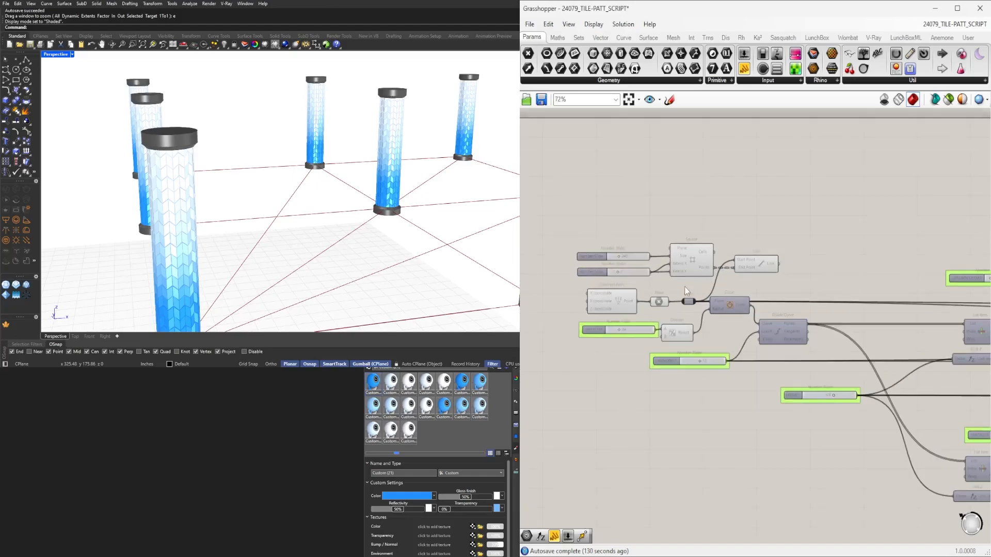
left_click_drag(873, 267, 571, 172)
middle_click(641, 177)
middle_click(751, 187)
left_click(787, 171)
left_click(845, 155)
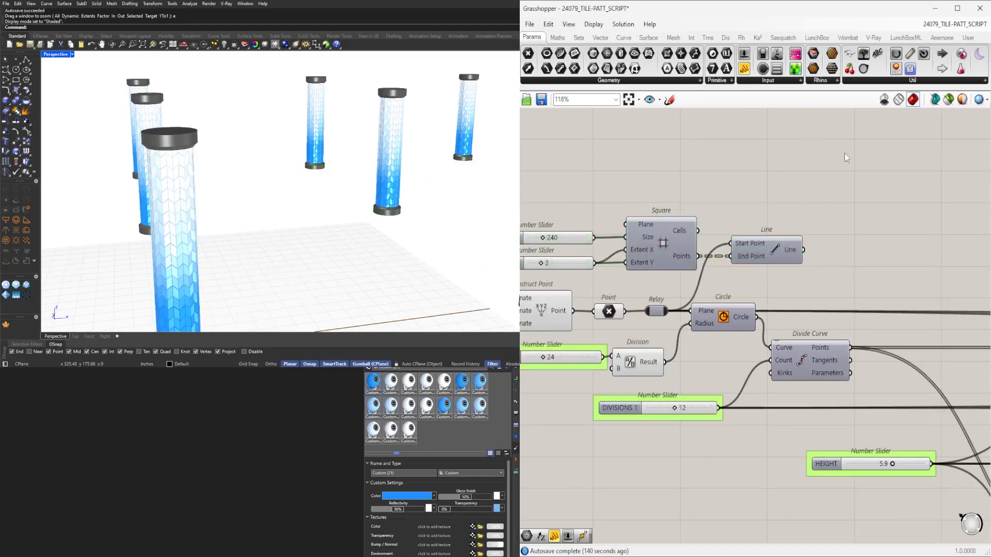
Disable the preview of the Construct Point and the Division that feeds the Circle radius
right_click_drag(704, 359, 768, 307)
scroll(715, 310, "down", 2)
scroll(710, 312, "up", 1)
left_click(710, 309)
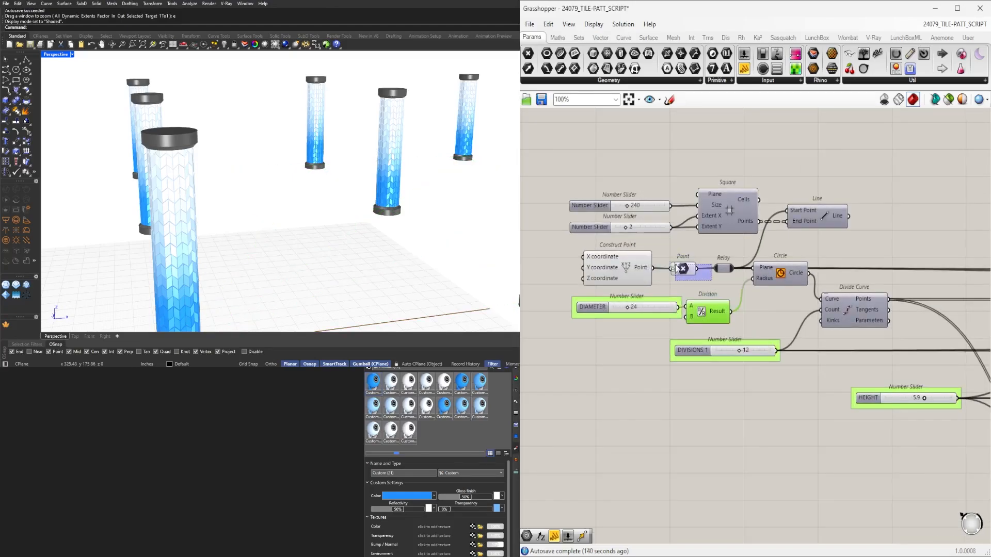
left_click_drag(675, 265, 632, 261, "shift")
middle_click(631, 260)
left_click(667, 244)
left_click(744, 182)
Move the Square grid and its two Number Sliders up and away from the Line component
scroll(696, 311, "up", 2)
scroll(720, 318, "down", 1)
right_click_drag(728, 325, 710, 381)
scroll(735, 300, "up", 4)
left_click(869, 199)
right_click_drag(922, 216, 665, 249)
scroll(665, 250, "down", 5)
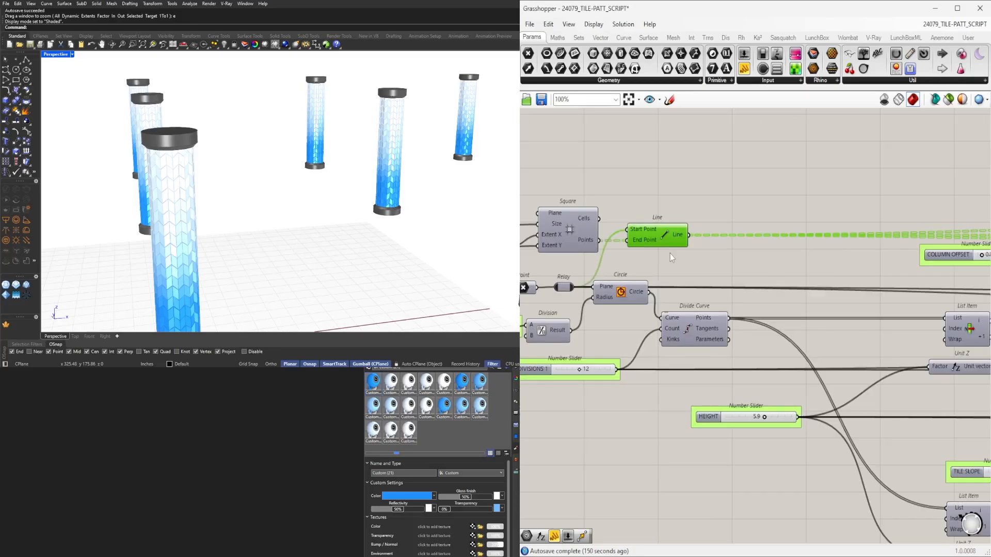
right_click_drag(545, 199, 680, 255)
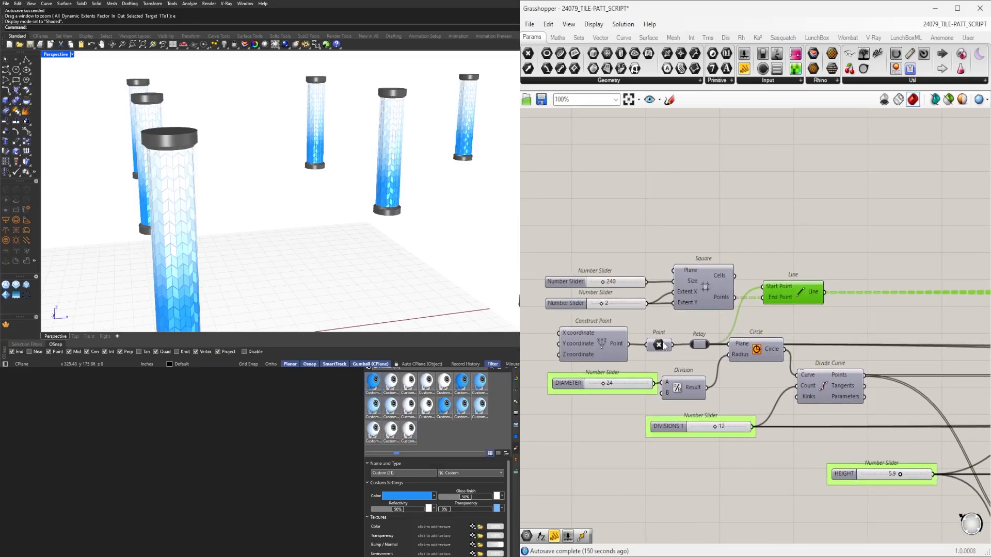
scroll(664, 346, "up", 3)
left_click_drag(741, 176, 620, 294)
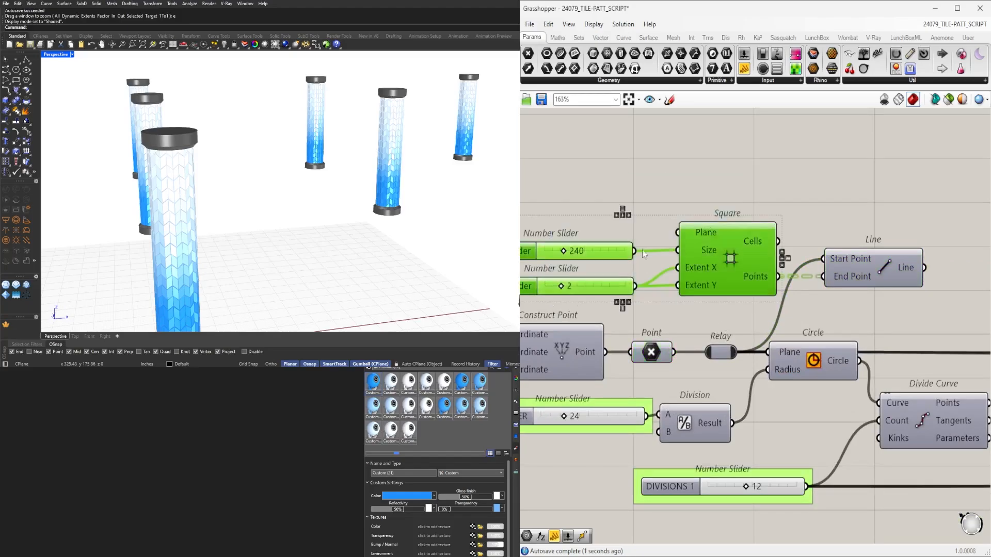
left_click_drag(730, 258, 692, 213)
left_click(747, 182)
left_click_drag(826, 283, 823, 289, "ctrl")
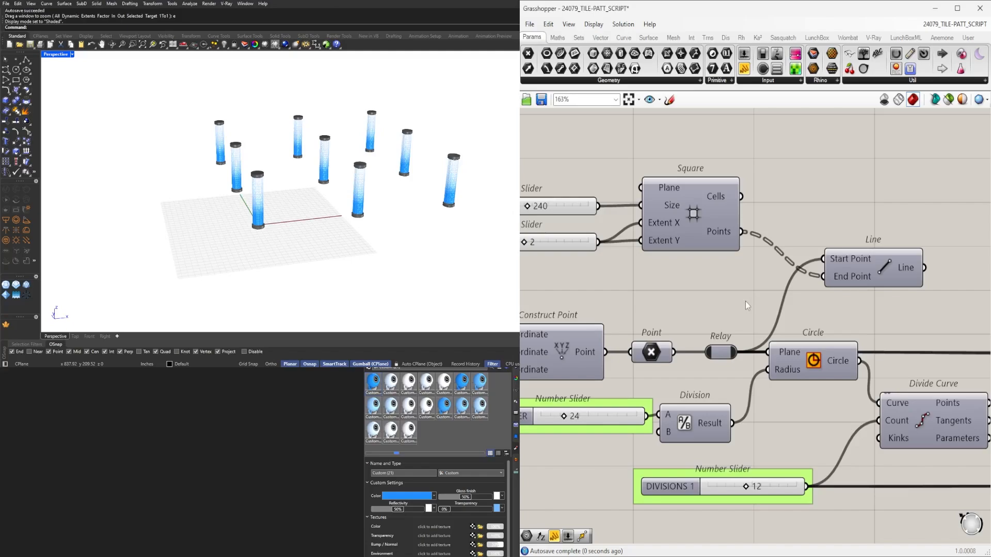
Insert a Relay between the Square's Points and the Line's End Point, and line up the Square and its sliders with it
scroll(737, 289, "up", 1)
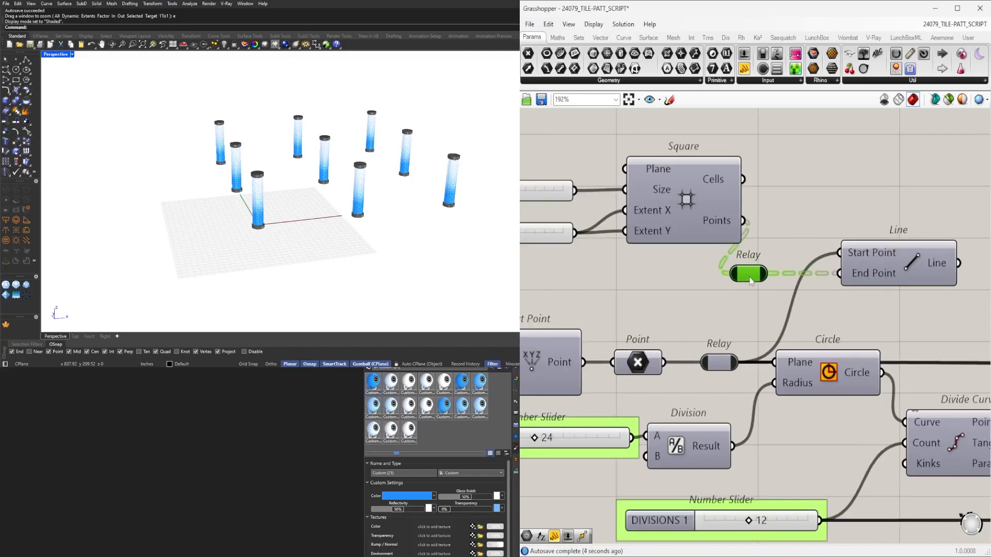
left_click(790, 220)
right_click_drag(791, 219, 869, 225)
scroll(869, 225, "down", 2)
left_click_drag(864, 238, 702, 179)
left_click_drag(790, 216, 673, 255)
left_click(676, 289)
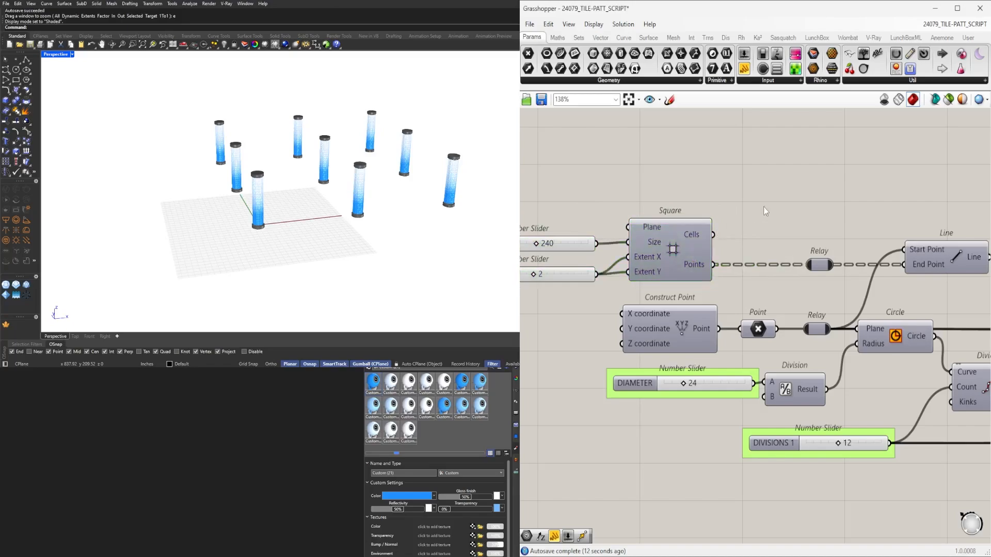
Set the slider driving the Square grid's Extent X and Extent Y to 1
scroll(764, 227, "down", 4)
scroll(801, 227, "up", 4)
scroll(801, 232, "down", 4)
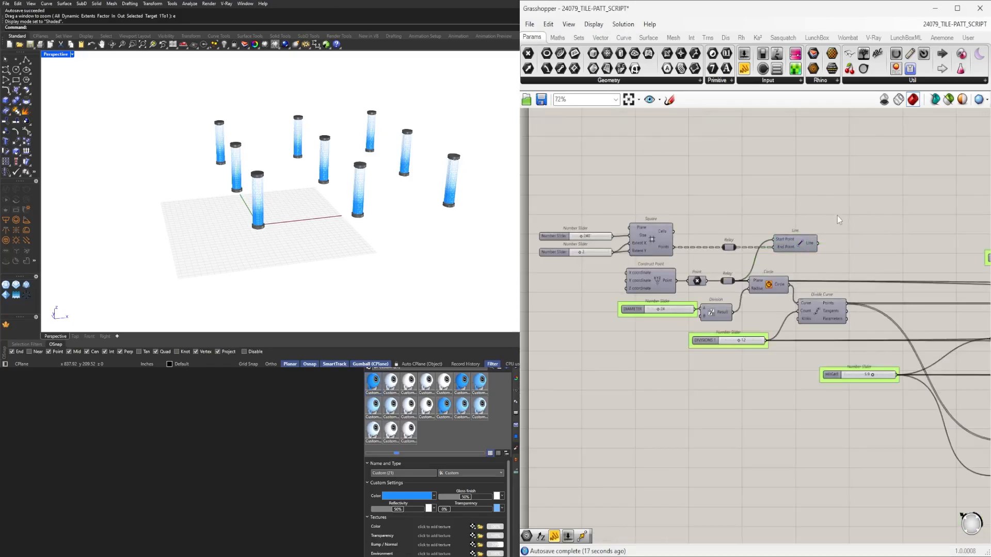
scroll(582, 252, "up", 6)
double_click(599, 251)
type("1")
key("Return")
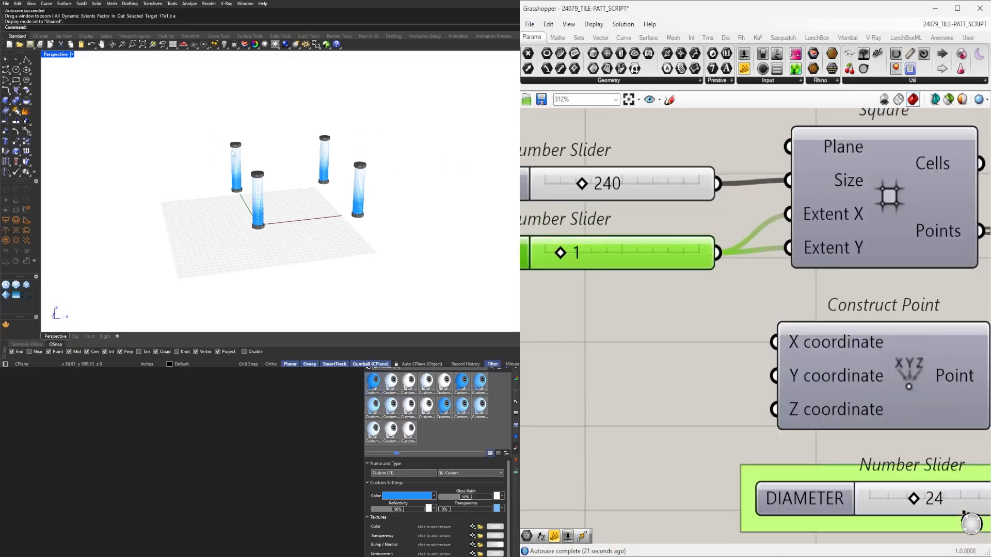
Examine the columns in the viewport and review the definition from the grid inputs to the cap components
scroll(291, 164, "up", 6)
right_click_drag(258, 289, 265, 250)
scroll(261, 258, "down", 3)
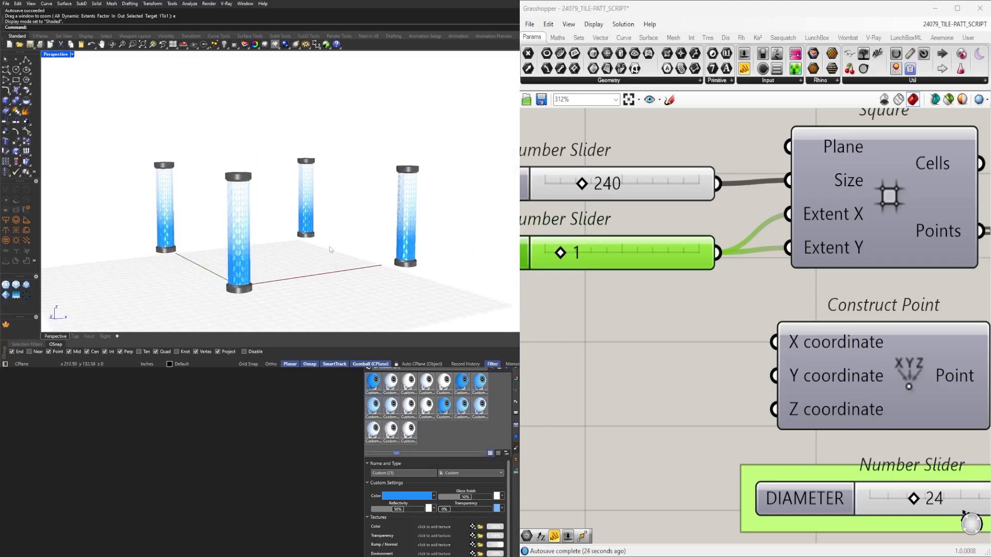
scroll(710, 144, "down", 7)
left_click(709, 143)
scroll(524, 237, "up", 2)
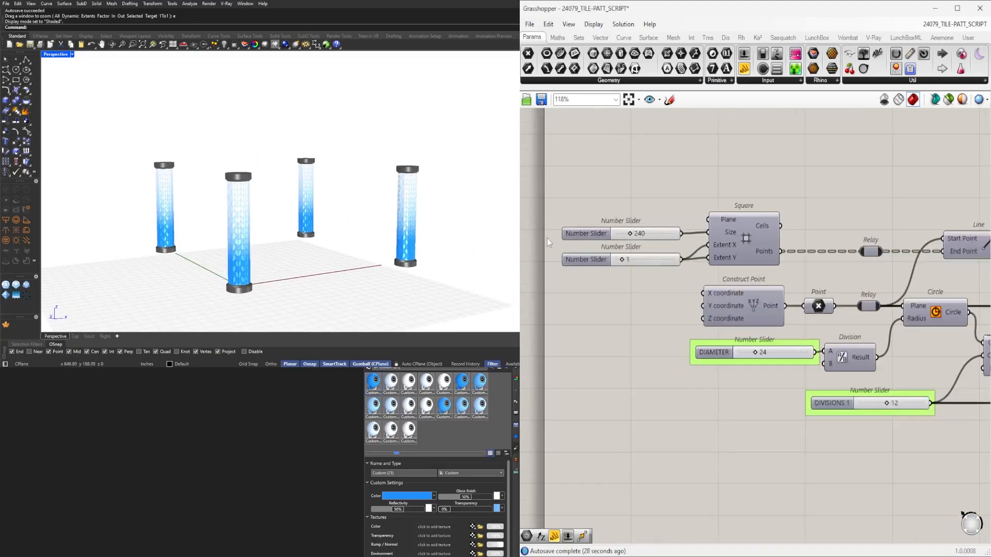
scroll(547, 239, "down", 5)
right_click_drag(712, 273, 555, 264)
scroll(844, 261, "up", 2)
right_click_drag(844, 261, 776, 268)
right_click_drag(854, 242, 702, 257)
scroll(702, 257, "down", 3)
left_click(838, 254)
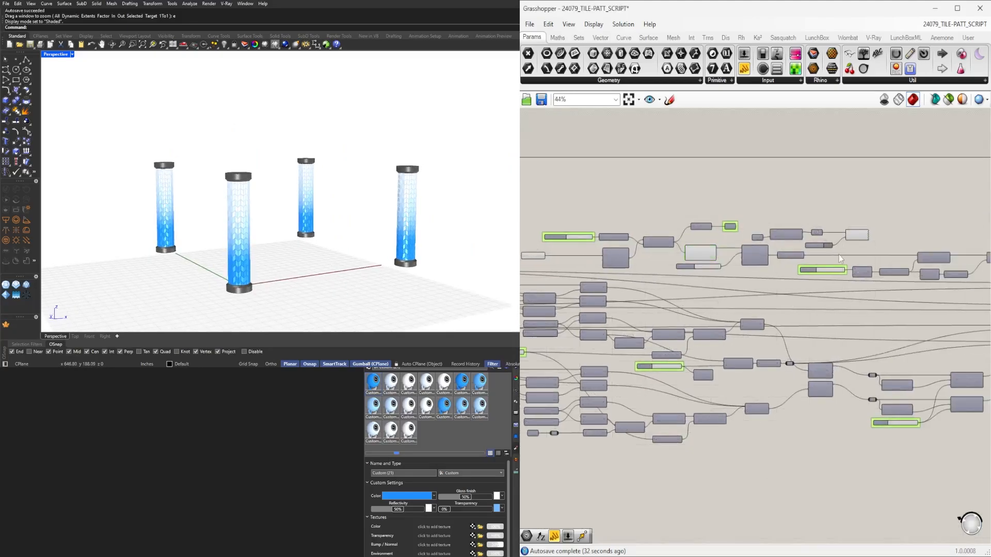
scroll(839, 255, "up", 4)
scroll(912, 255, "down", 3)
right_click_drag(927, 256, 704, 259)
scroll(786, 246, "up", 3)
scroll(786, 246, "down", 3)
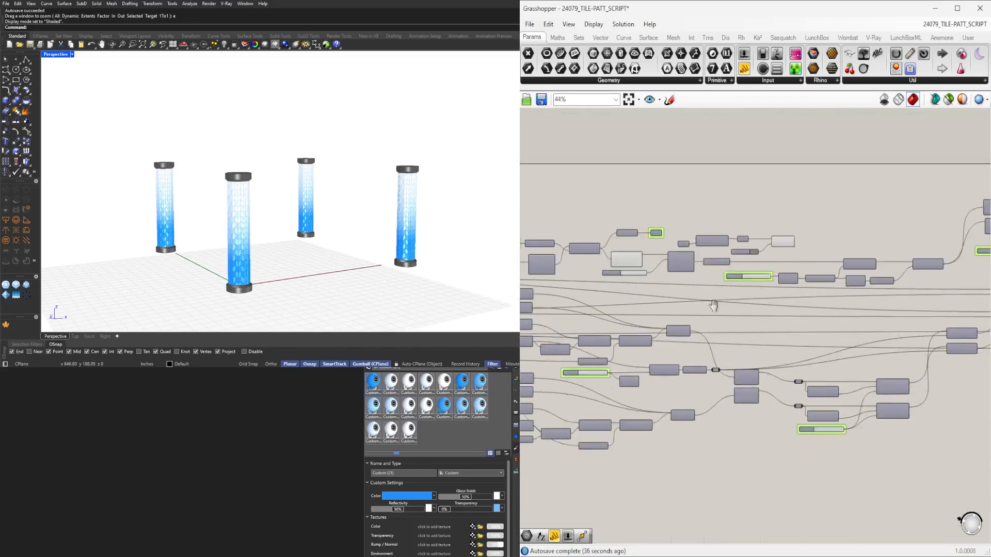
Set the Offset Curve's distance slider to 3.5, with a column cap in close view
scroll(707, 277, "up", 8)
scroll(255, 186, "up", 5)
scroll(256, 185, "up", 3)
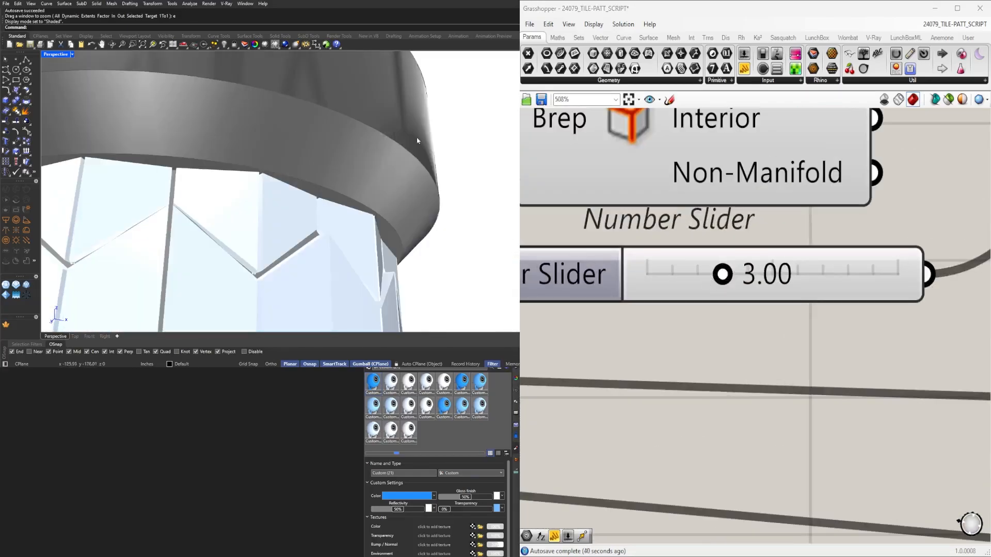
double_click(763, 279)
type("3.5")
key("Return")
Rename the Offset Curve's distance slider COLUMN CAP OFFSET and place it in its own group
scroll(695, 269, "down", 2)
right_click(589, 273)
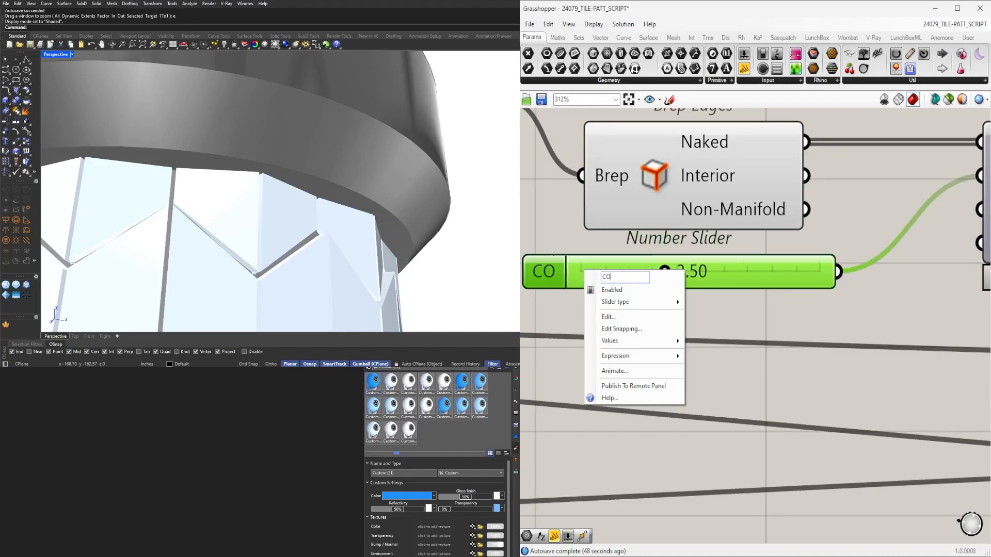
type("OFFSET")
key("Return")
scroll(671, 274, "down", 3)
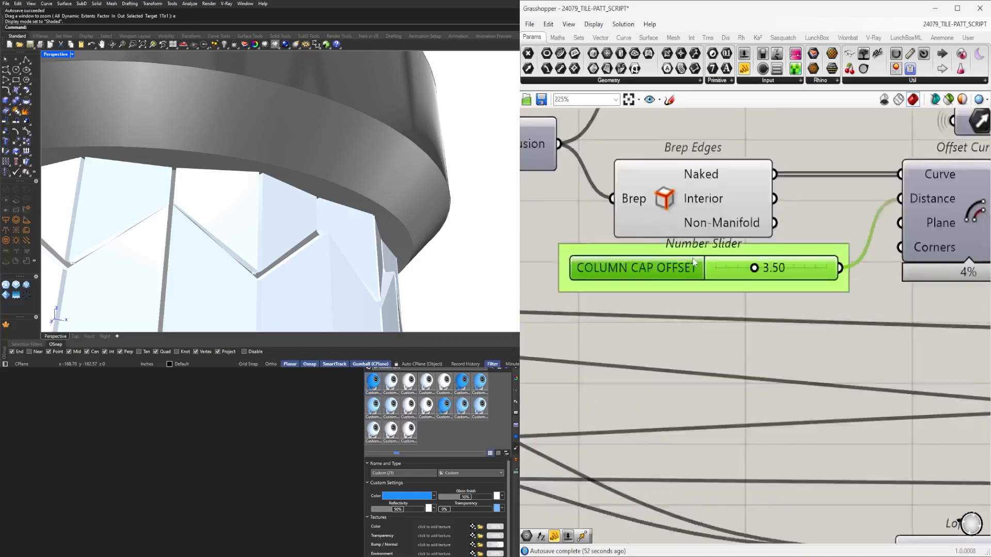
Disable the Brep Edges preview, and move Cap Holes with its Geometry parameter down closer to Brep Edges
middle_click(711, 174)
left_click(730, 155)
right_click_drag(730, 155, 722, 276)
left_click_drag(814, 223, 692, 281)
left_click_drag(686, 253, 686, 275)
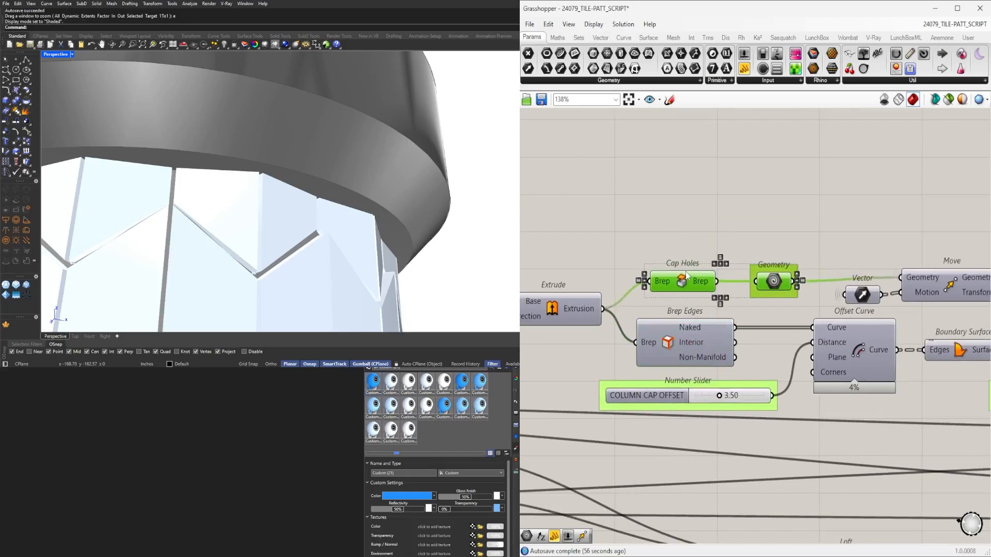
scroll(822, 242, "down", 6)
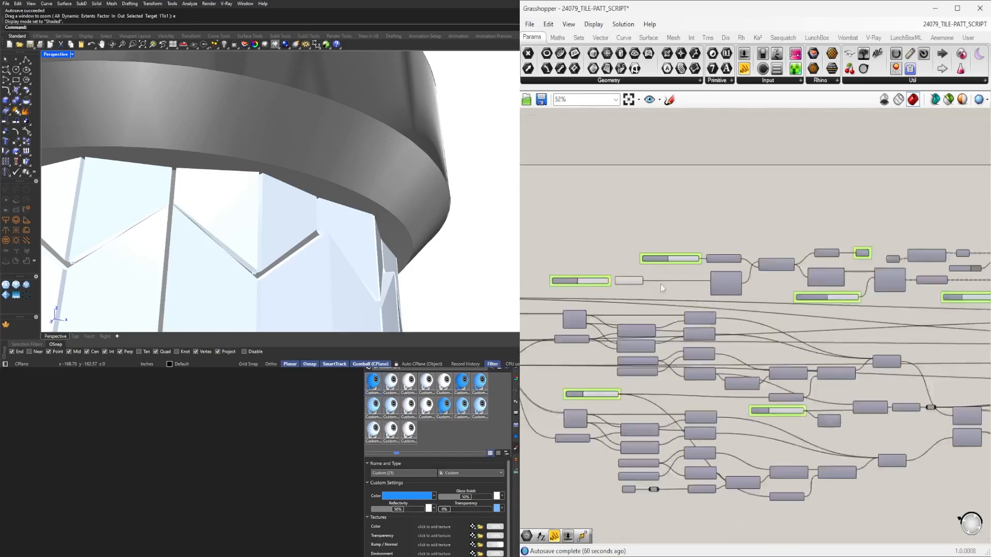
Review the definition from the COLUMN OFFSET input through the tile components to the grid inputs, and examine the repeated columns
scroll(632, 273, "up", 3)
right_click_drag(632, 266, 681, 268)
left_click(685, 285)
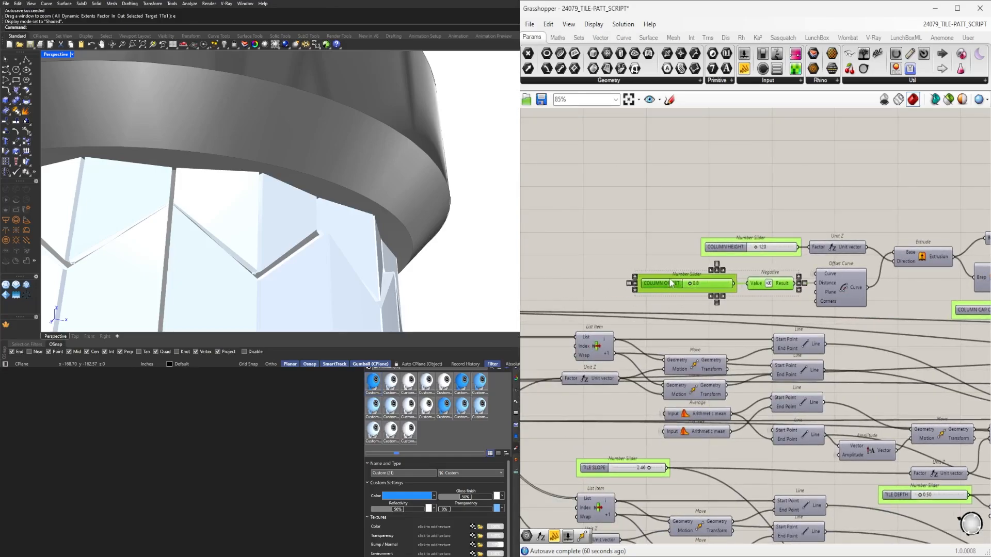
scroll(687, 237, "down", 5)
scroll(929, 258, "up", 5)
scroll(970, 222, "down", 5)
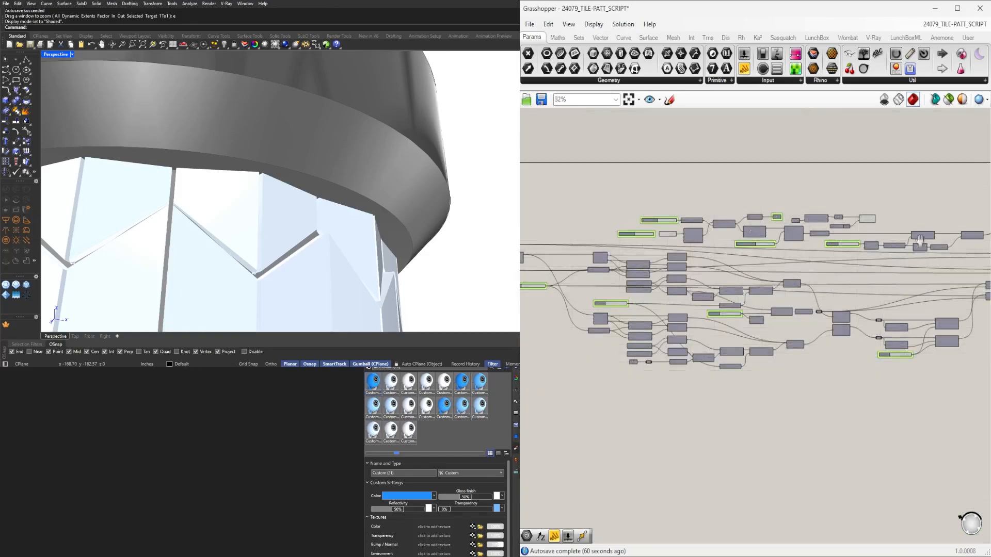
right_click_drag(981, 243, 777, 250)
scroll(776, 251, "up", 5)
scroll(362, 215, "down", 6)
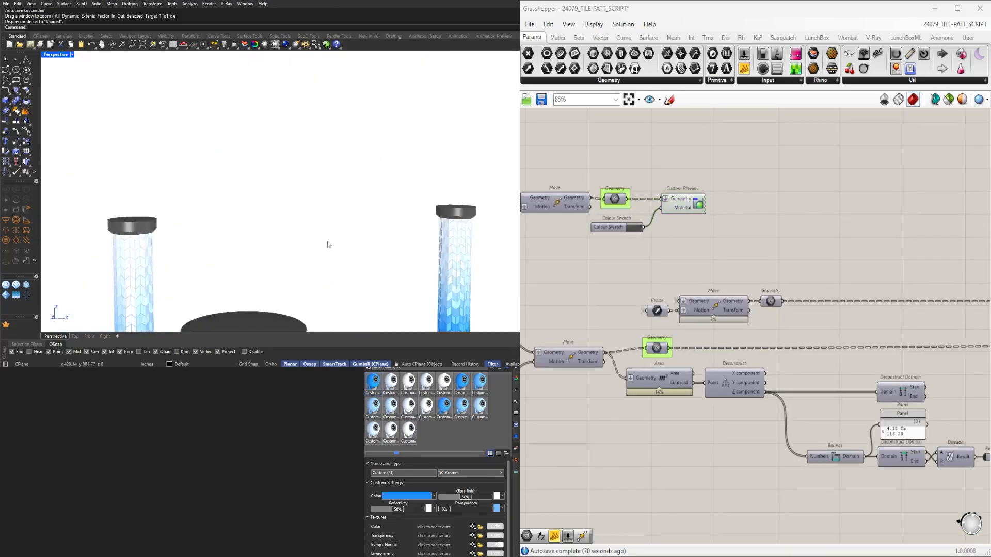
scroll(877, 294, "down", 6)
right_click_drag(686, 304, 899, 300)
scroll(697, 294, "up", 9)
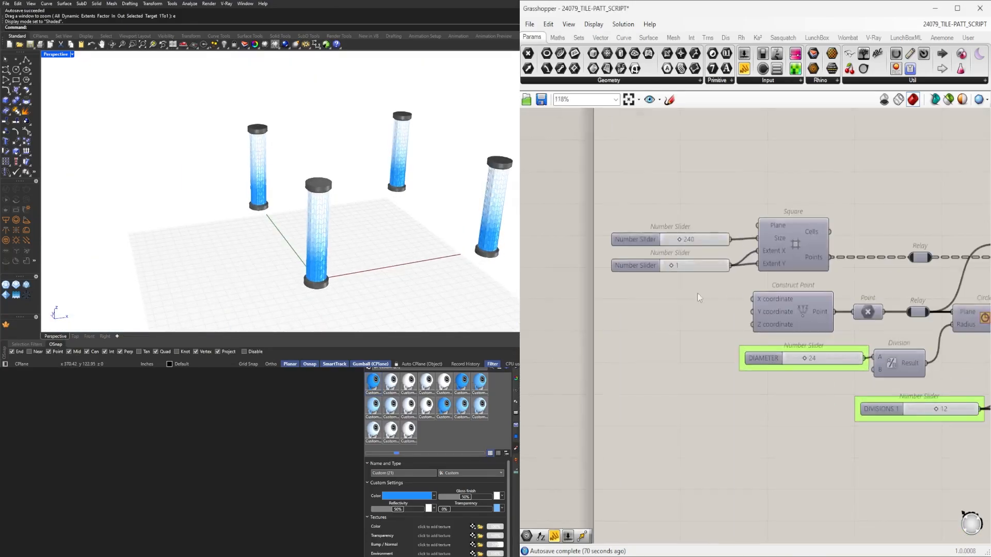
Set the Square grid's size slider to 285 and try its extents slider at 3 and 2 before returning it to 1
scroll(692, 305, "up", 5)
left_click_drag(663, 293, 694, 300)
double_click(650, 421)
type("3")
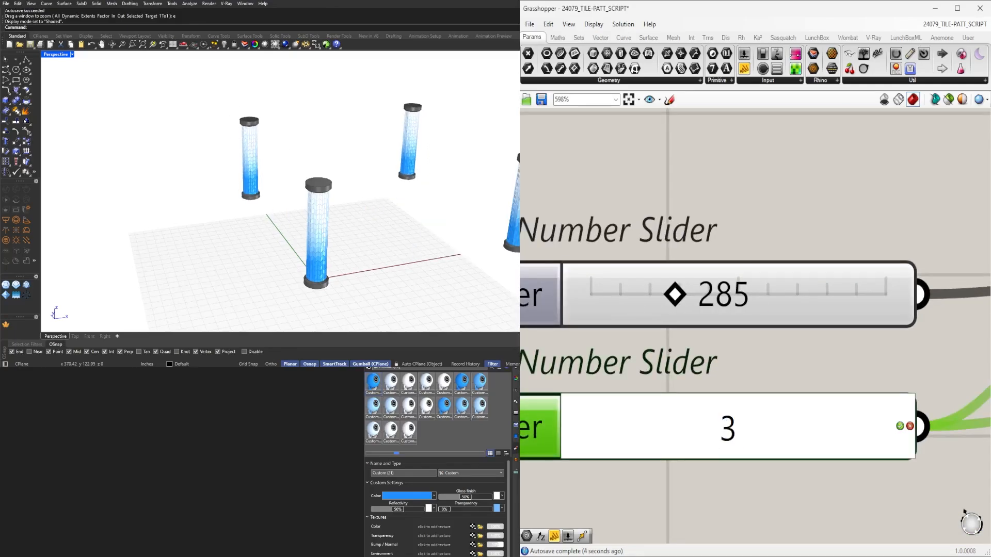
key("Return")
double_click(715, 429)
type("2")
key("Return")
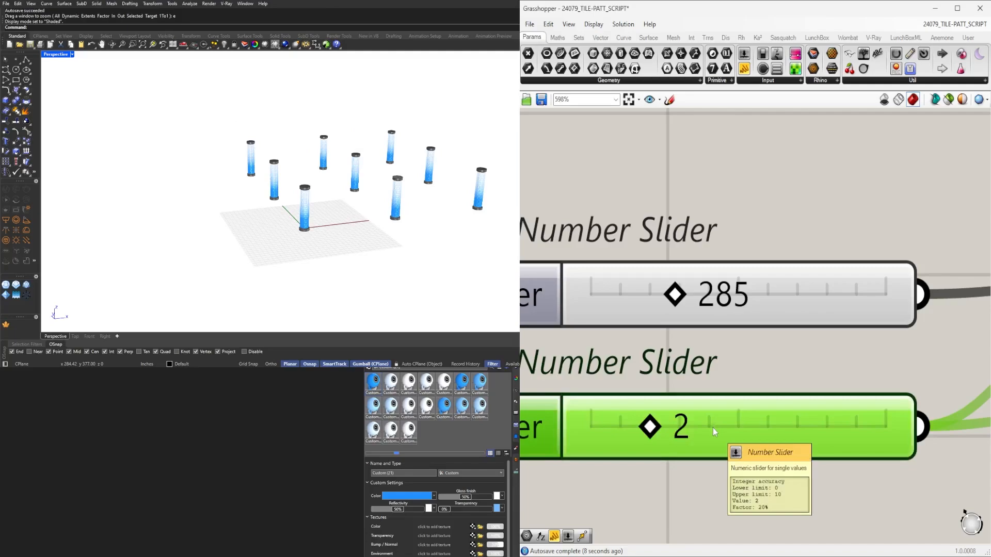
double_click(670, 424)
type("1")
key("Return")
Disconnect the Square grid's Points from the upper Relay and feed that Relay from the single constructed Point instead
scroll(699, 385, "down", 5)
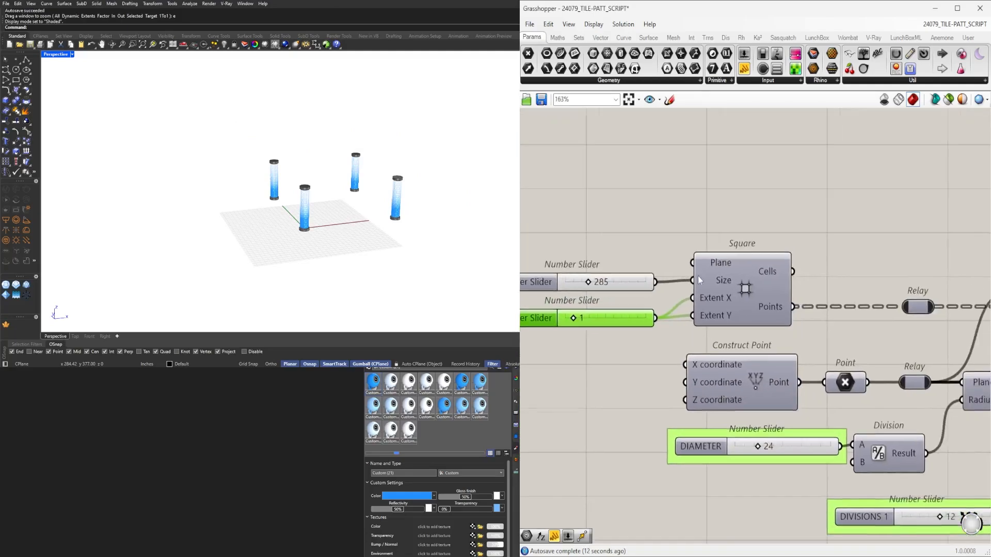
right_click_drag(908, 309, 779, 313)
left_click(779, 314)
left_click(872, 286)
scroll(873, 285, "down", 3)
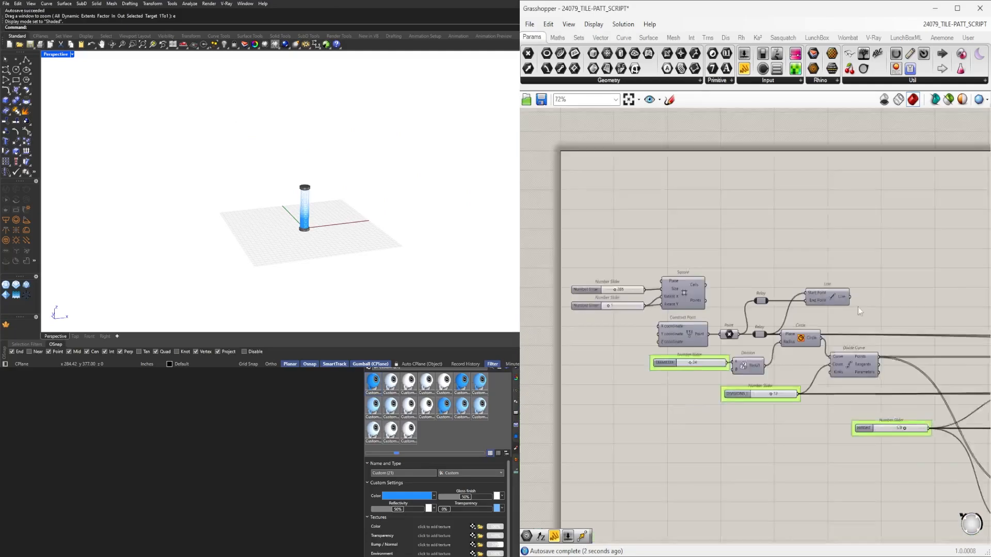
Set the DIVISIONS 1 slider to 8
scroll(785, 392, "up", 5)
double_click(745, 384)
key("Return")
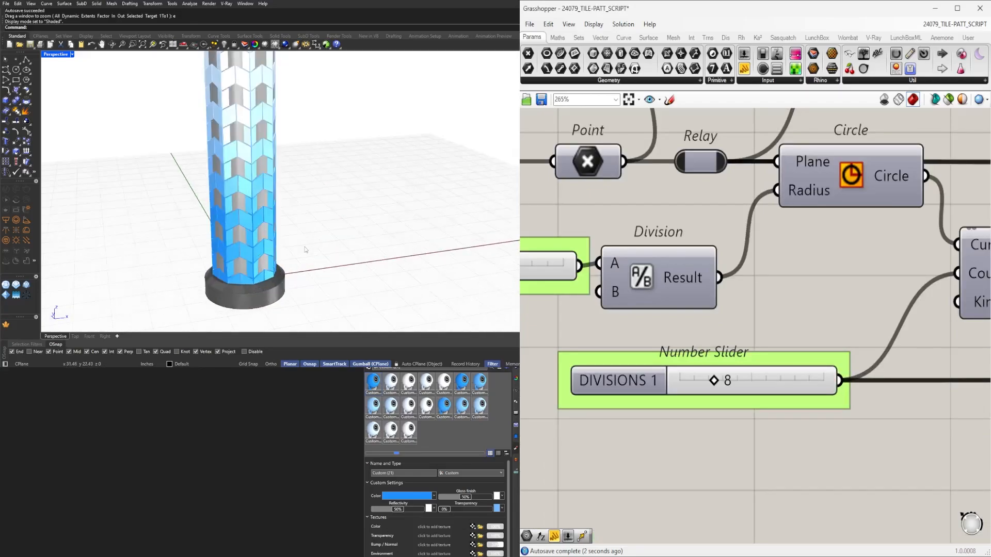
scroll(733, 378, "down", 6)
right_click_drag(955, 381, 609, 379)
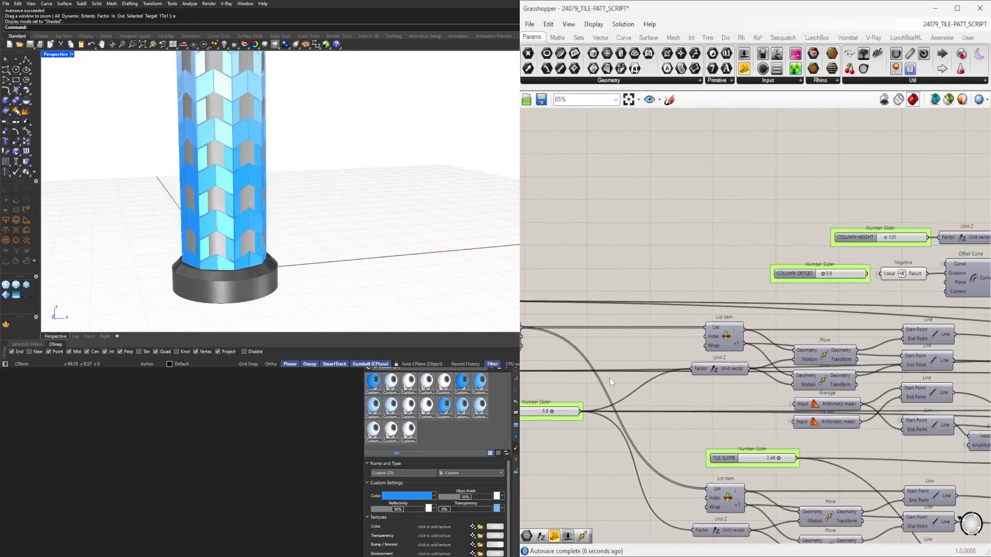
Try adjusting the COLUMN CAP OFFSET slider and set it back to 3.5
scroll(824, 294, "up", 5)
scroll(882, 286, "down", 1)
right_click_drag(881, 287, 723, 298)
scroll(723, 297, "down", 4)
right_click_drag(965, 309, 726, 320)
scroll(726, 320, "up", 8)
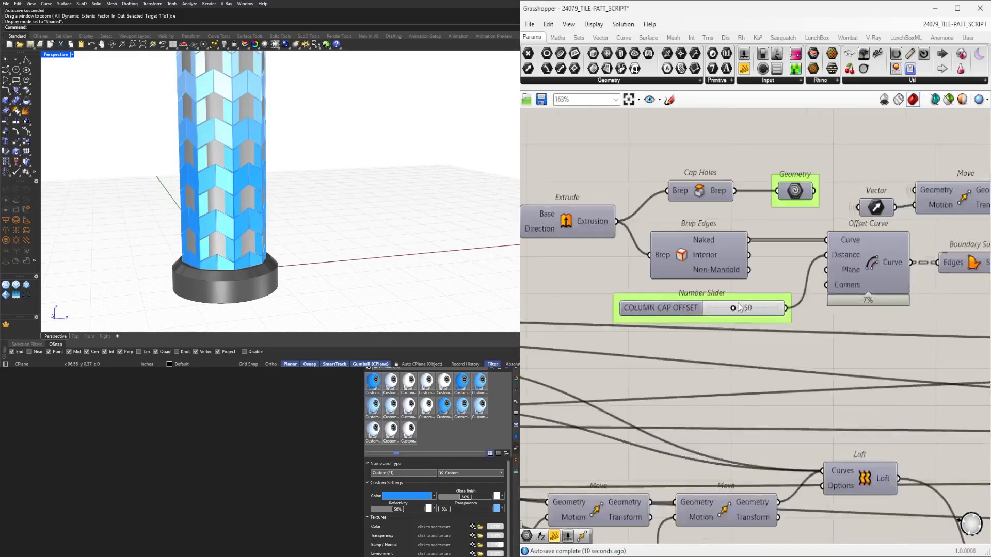
scroll(726, 320, "down", 3)
scroll(725, 324, "up", 4)
left_click_drag(712, 288, 713, 287)
double_click(758, 292)
type("3.5")
key("Return")
Set the COLUMN OFFSET slider to 1.2 and check the whole column
scroll(827, 314, "down", 8)
right_click_drag(976, 316, 748, 320)
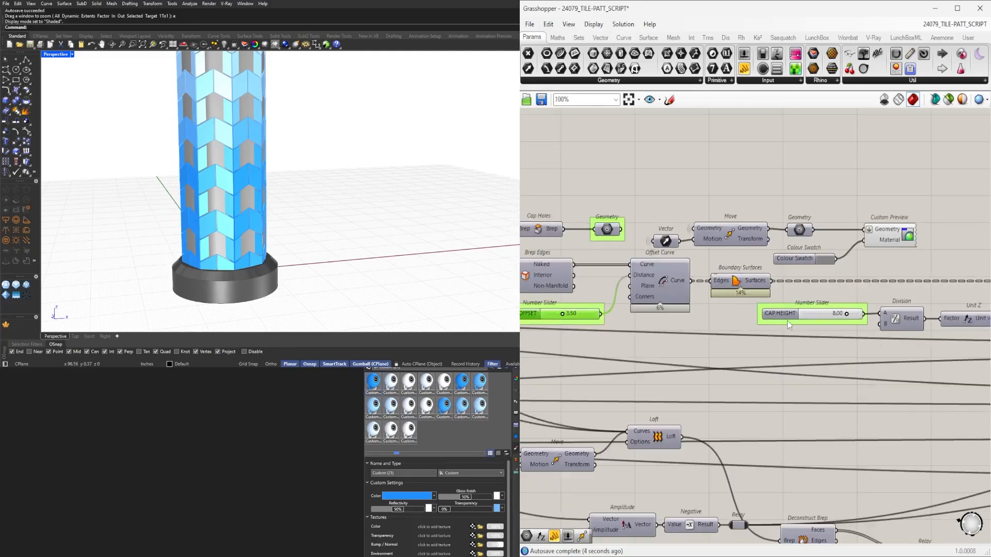
right_click_drag(849, 342, 541, 345)
scroll(548, 341, "down", 4)
right_click_drag(612, 341, 929, 331)
scroll(737, 326, "up", 12)
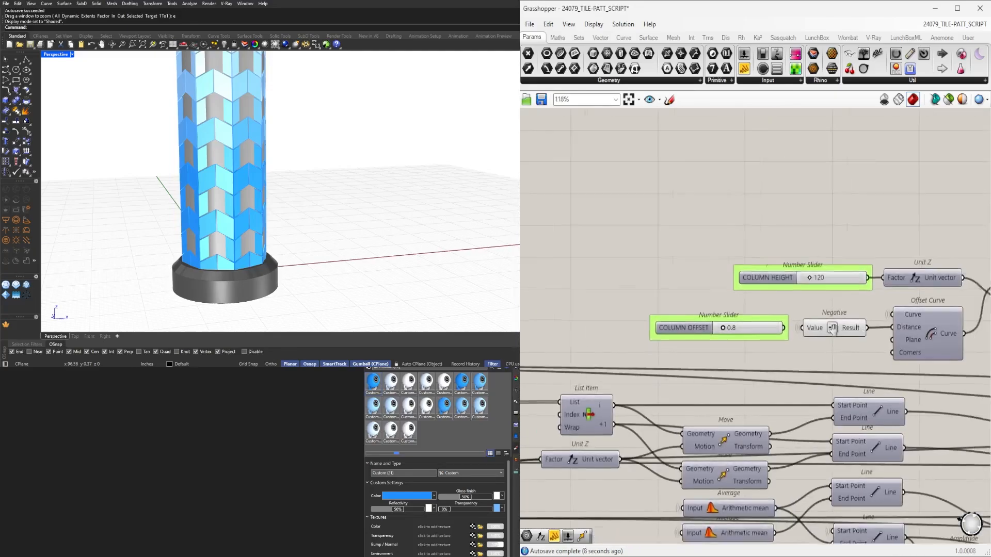
left_click_drag(691, 331, 697, 331)
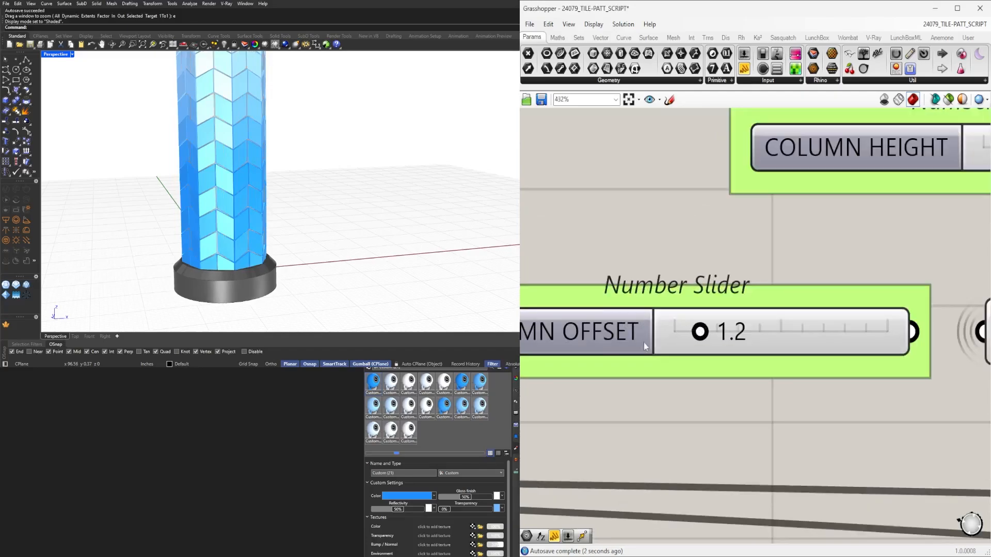
scroll(354, 217, "down", 6)
right_click_drag(354, 216, 404, 207)
scroll(743, 325, "down", 2)
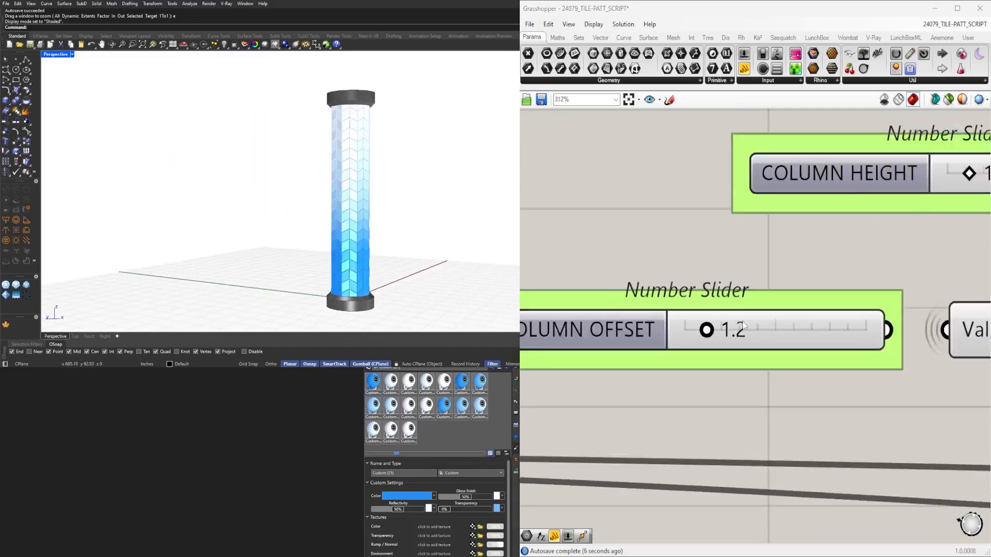
Adjust the TILE SLOPE slider to 4.09 and add a Relay on its output wire
scroll(743, 325, "down", 6)
scroll(736, 379, "up", 5)
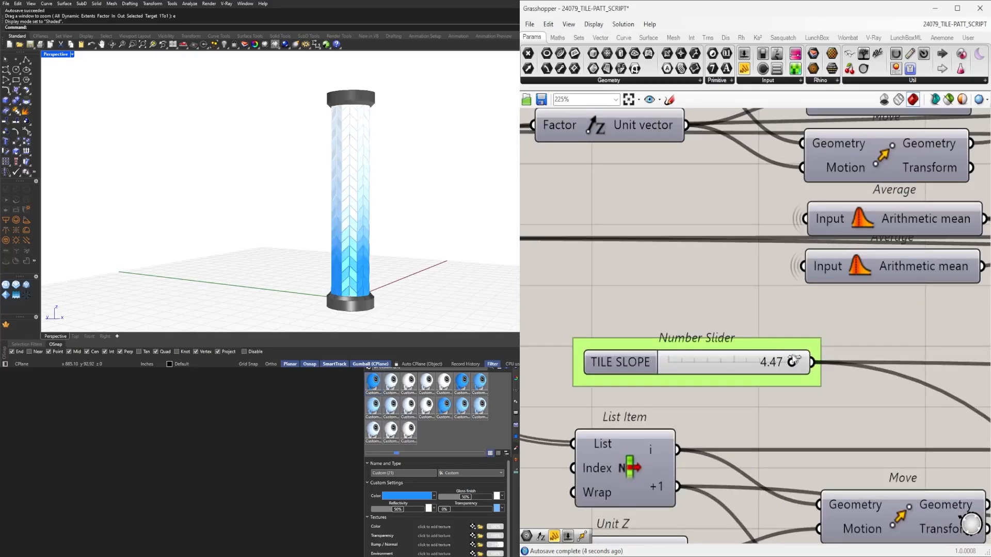
scroll(788, 361, "down", 8)
scroll(692, 289, "up", 2)
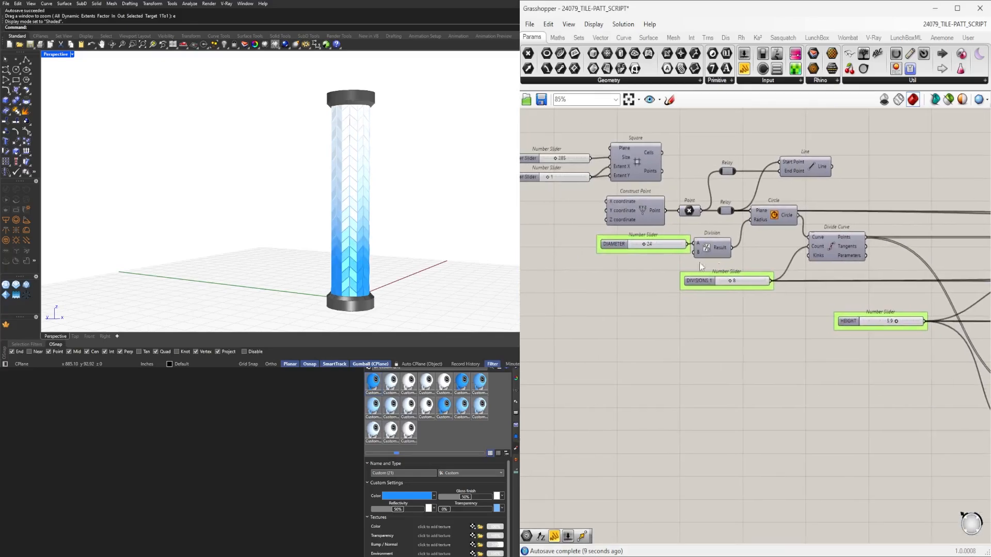
right_click_drag(762, 311, 634, 313)
scroll(634, 316, "up", 3)
scroll(634, 316, "down", 2)
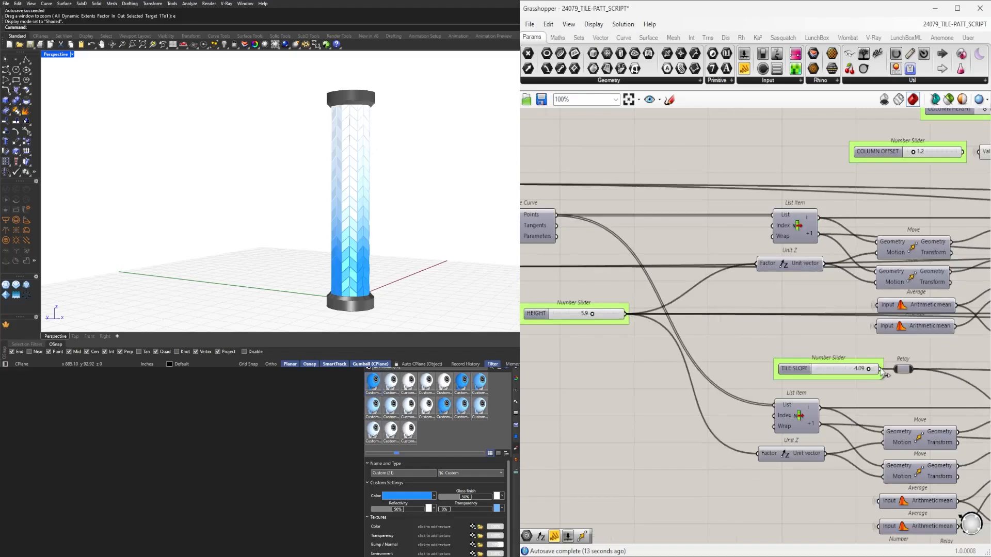
Inspect the tiles near the column base and set the TILE SLOPE slider to 3.00
scroll(416, 280, "up", 4)
right_click_drag(416, 279, 439, 294)
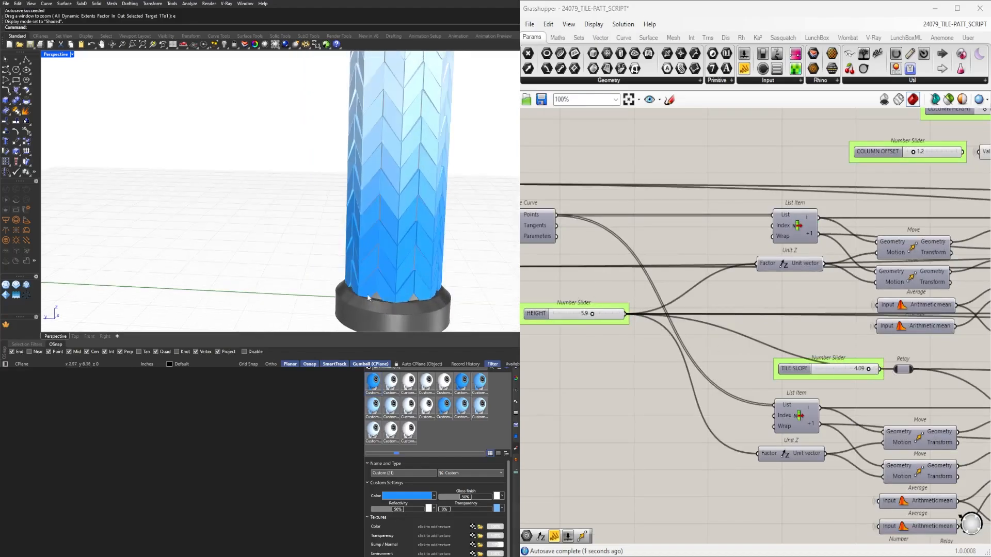
scroll(413, 294, "down", 3)
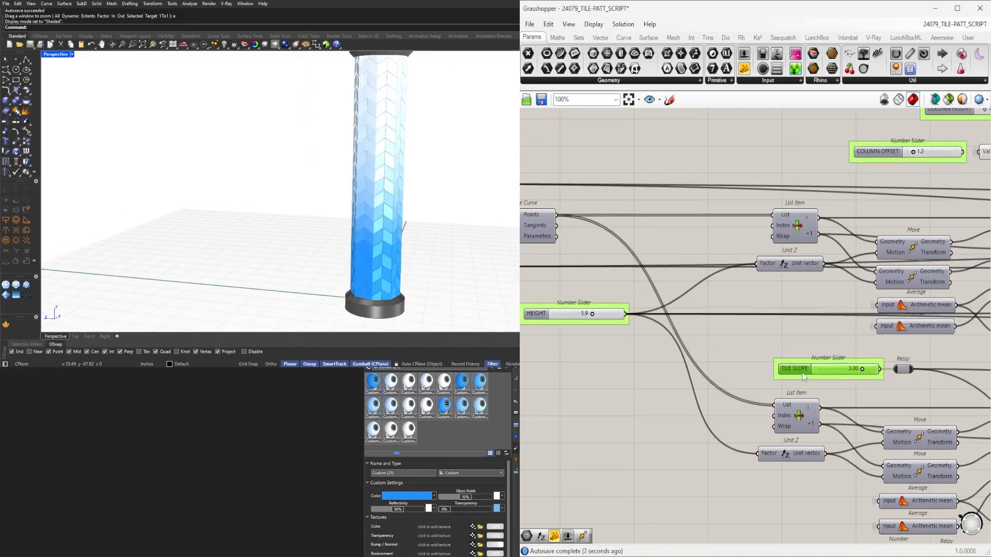
Set the tile HEIGHT slider to 6.0 and then to 8.0
double_click(588, 314)
right_click_drag(637, 323, 583, 328)
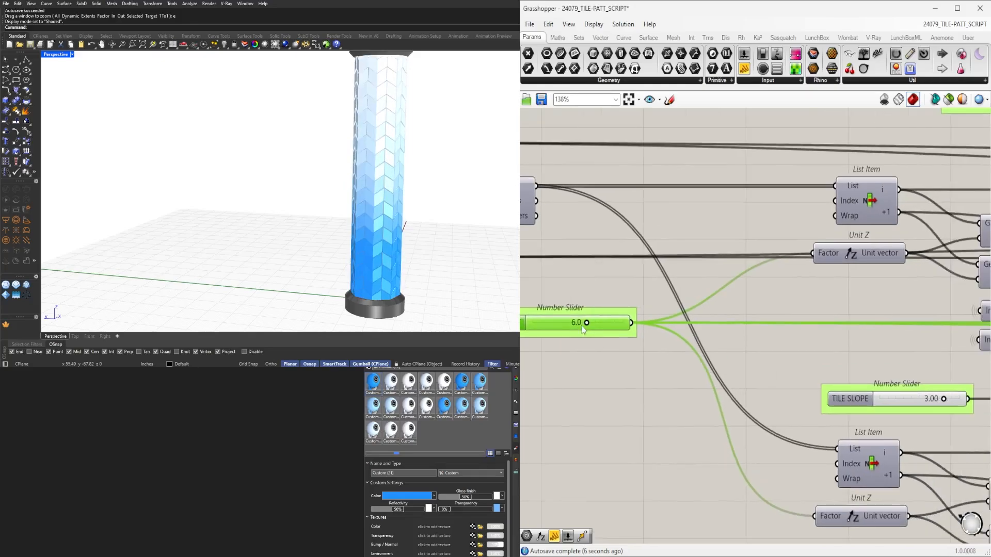
type("8")
key("Return")
scroll(810, 372, "down", 9)
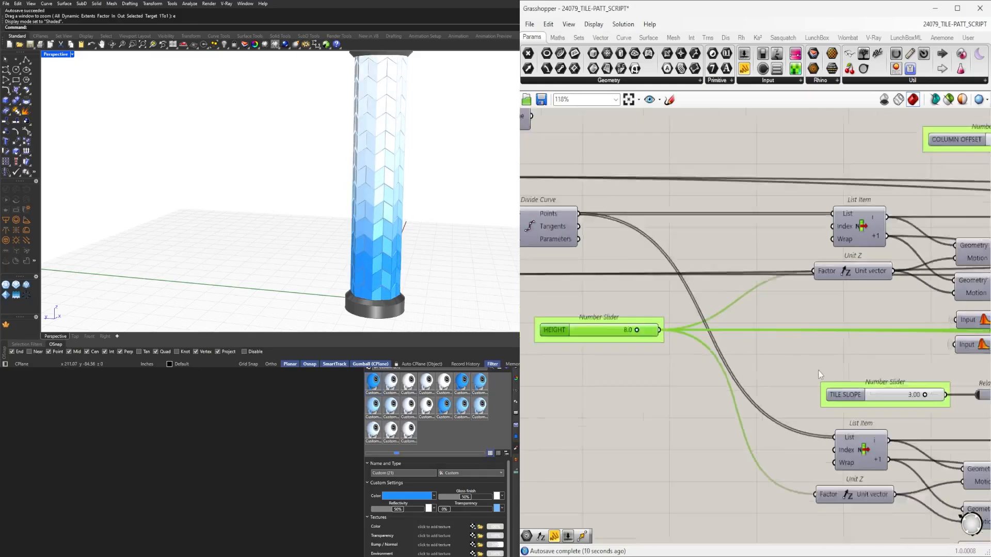
Open the Gradient's starting grip for editing and set its left colour to Chartreuse
right_click_drag(792, 325, 619, 351)
scroll(826, 381, "up", 9)
right_click_drag(877, 325, 586, 328)
scroll(736, 361, "up", 4)
double_click(738, 362)
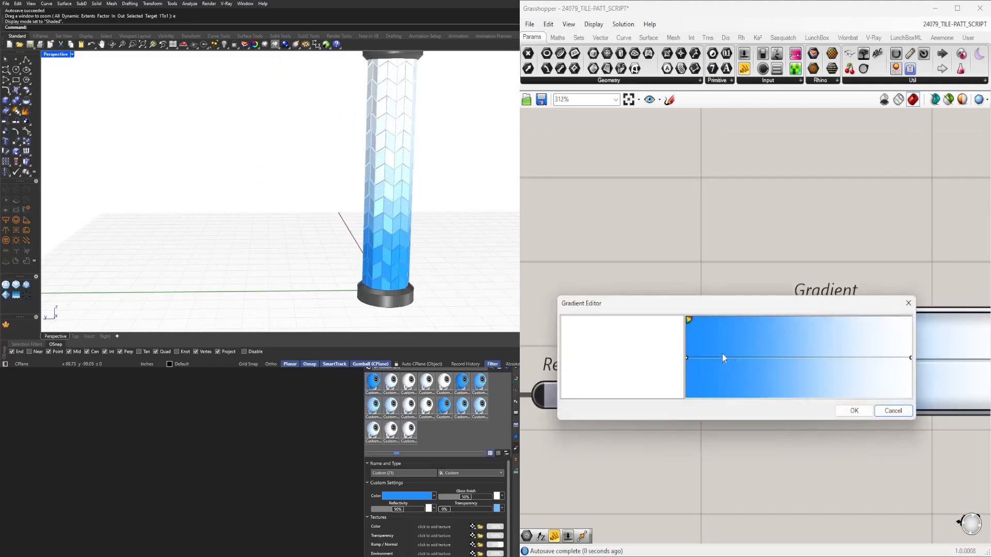
left_click(677, 330)
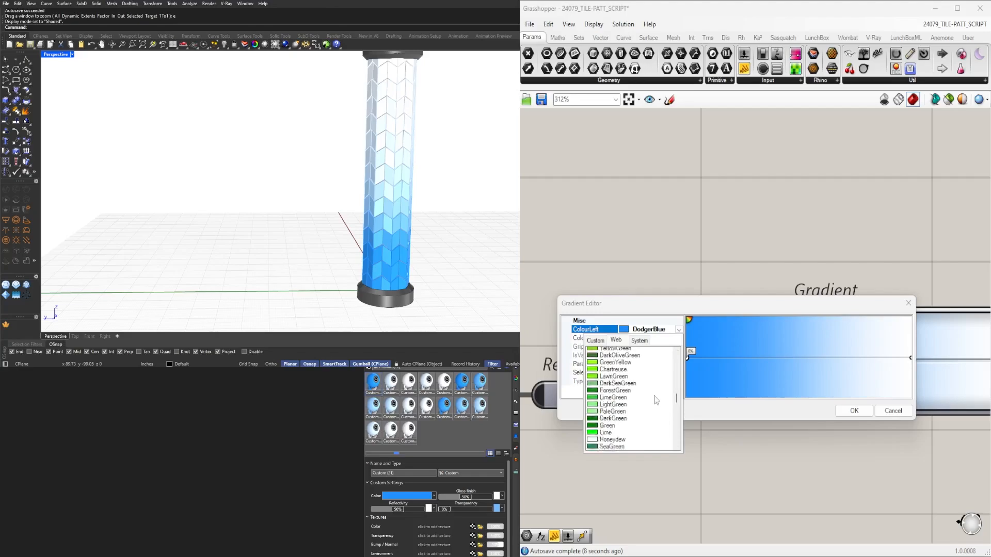
left_click(614, 413)
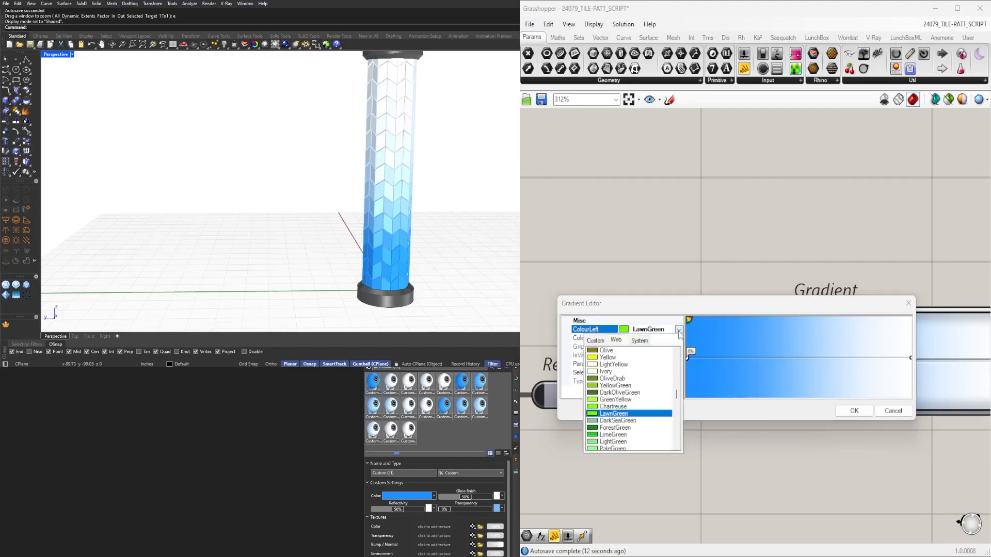
left_click(679, 329)
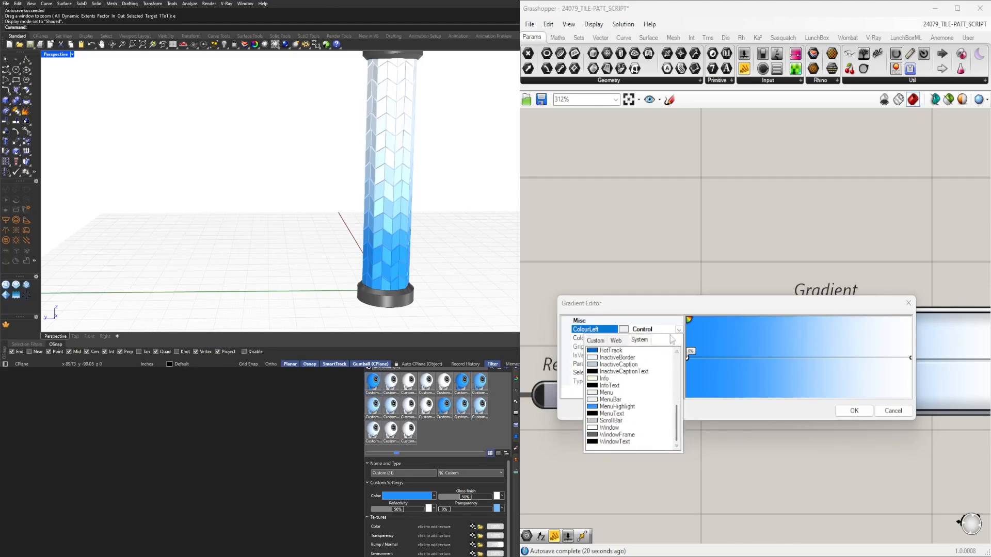
left_click(618, 407)
Change the starting grip's right colour from blue to green and apply the gradient edit
left_click(588, 338)
left_click(678, 338)
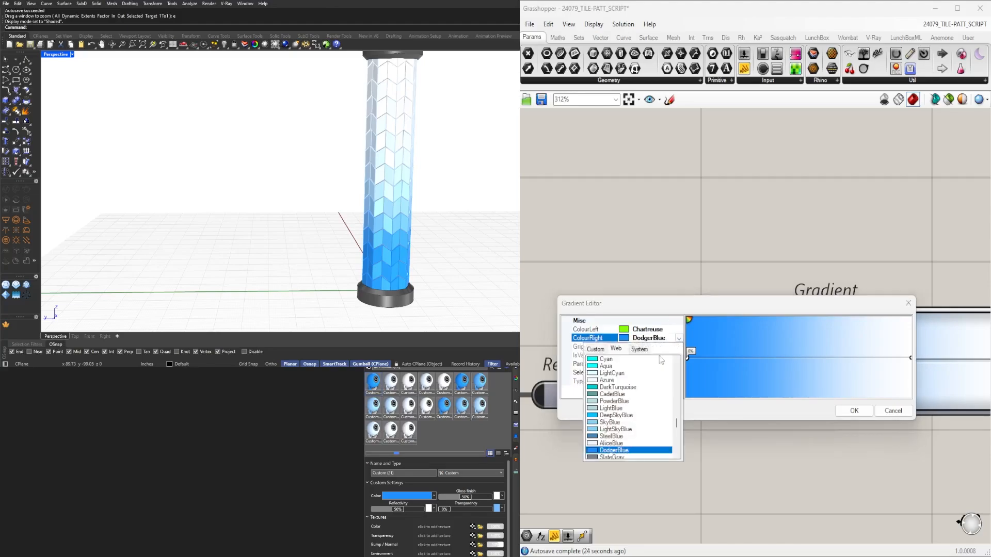
left_click(590, 437)
left_click(854, 411)
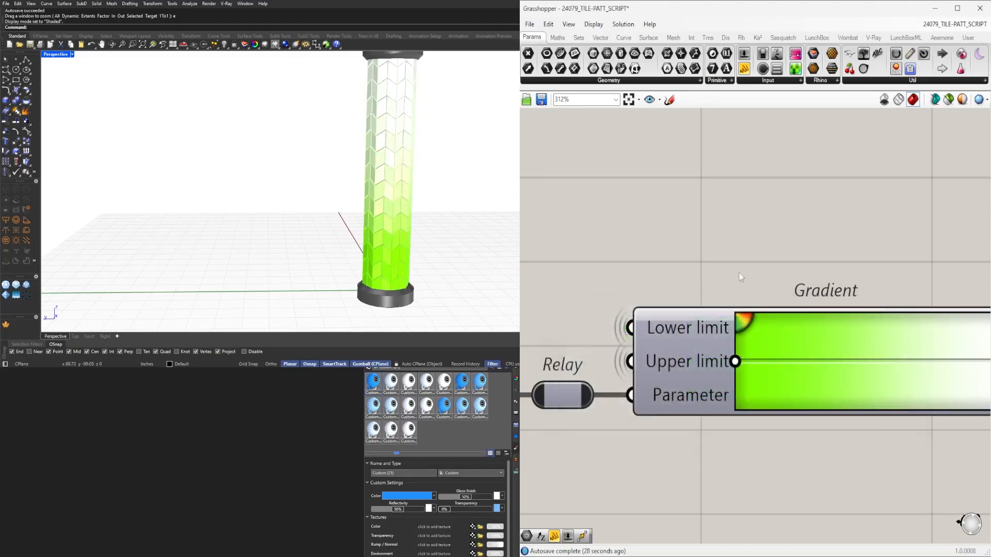
Check the tiles at the column top and try the HEIGHT slider at 7.8 and 7
scroll(355, 192, "down", 4)
scroll(800, 274, "down", 3)
scroll(424, 91, "up", 4)
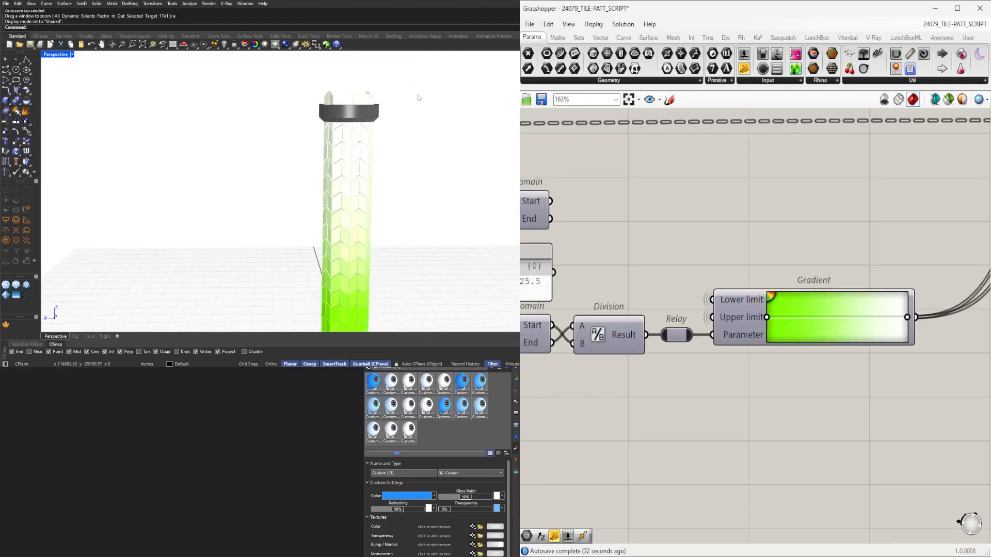
scroll(970, 388, "down", 4)
right_click_drag(702, 344, 973, 267)
scroll(973, 268, "down", 2)
scroll(722, 291, "up", 4)
right_click_drag(717, 312, 655, 328)
scroll(782, 341, "up", 5)
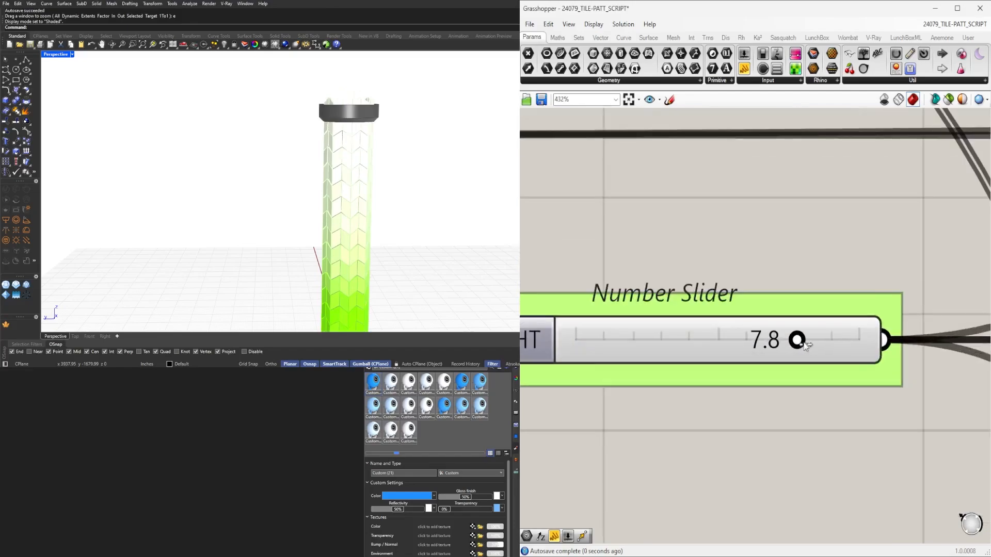
double_click(797, 342)
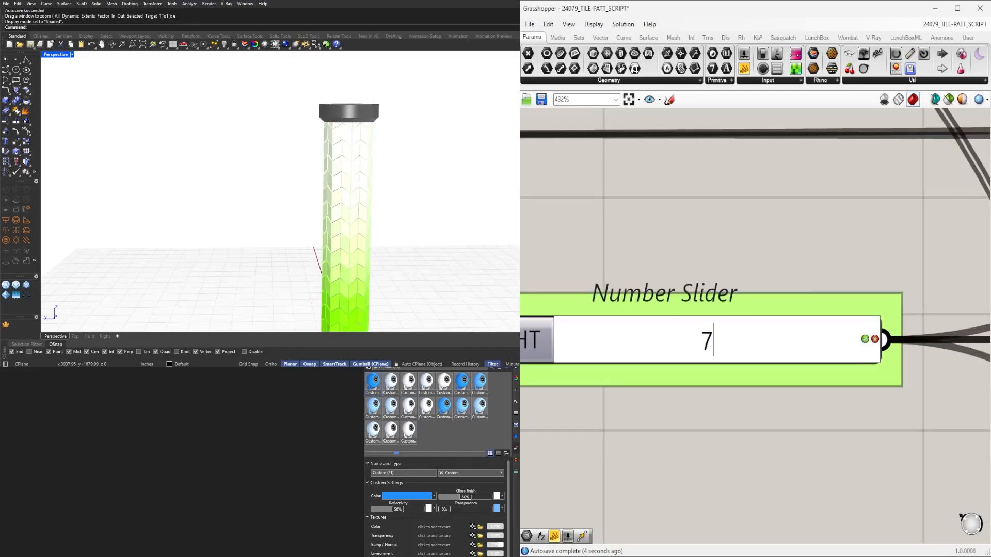
key("Return")
Fine-tune the HEIGHT slider through 7.1 and 7.2 to 7.3
double_click(786, 338)
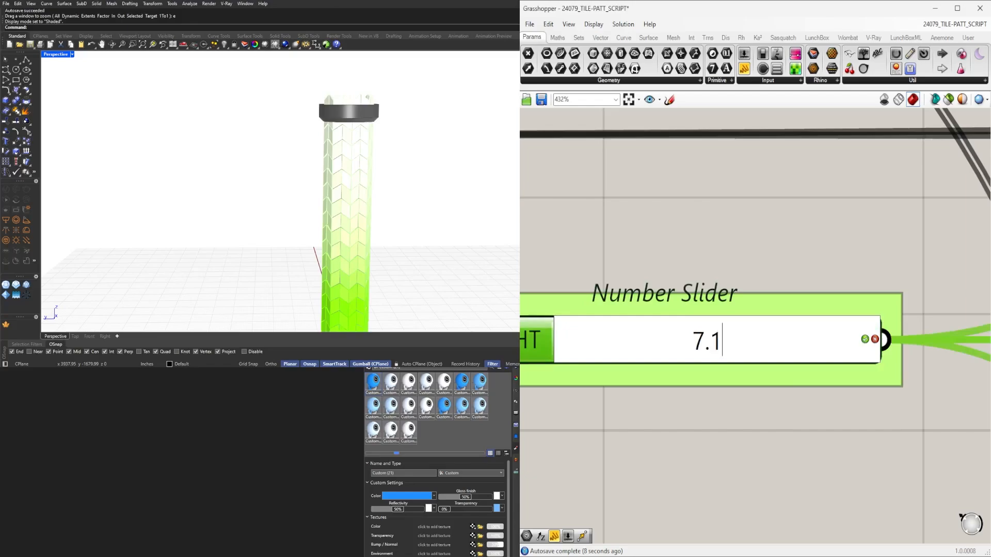
key("Return")
double_click(787, 339)
type("7.2")
key("Return")
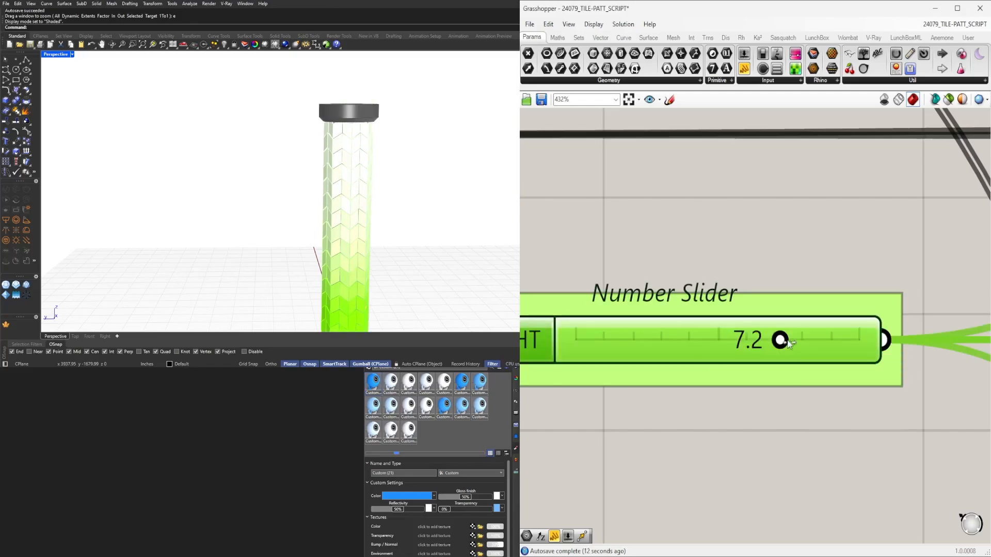
double_click(787, 340)
type("7.3")
key("Return")
scroll(779, 262, "down", 6)
Select the cap, body and tile Custom Preview components and duplicate them below the definition
scroll(555, 302, "down", 9)
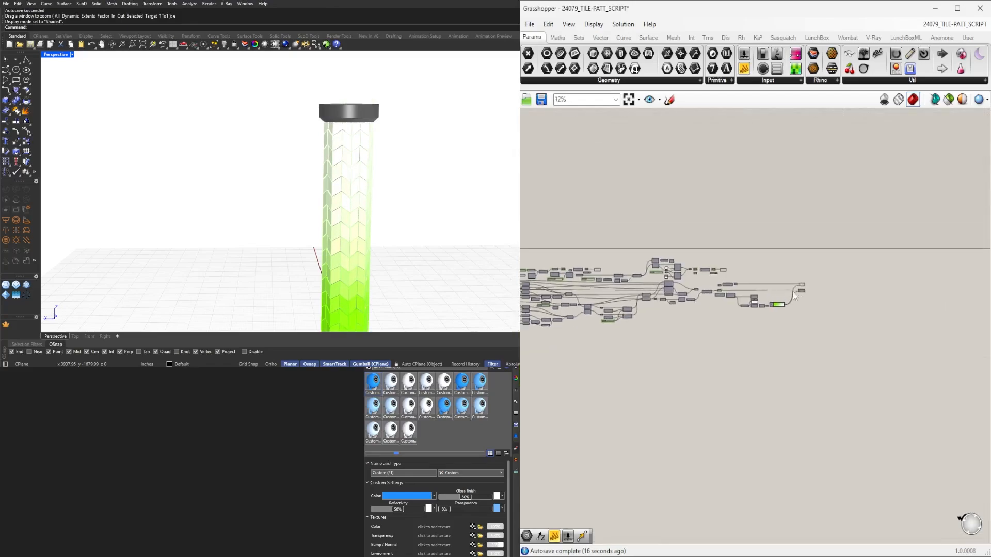
scroll(799, 298, "up", 9)
left_click(811, 229)
scroll(749, 246, "down", 8)
scroll(588, 217, "up", 5)
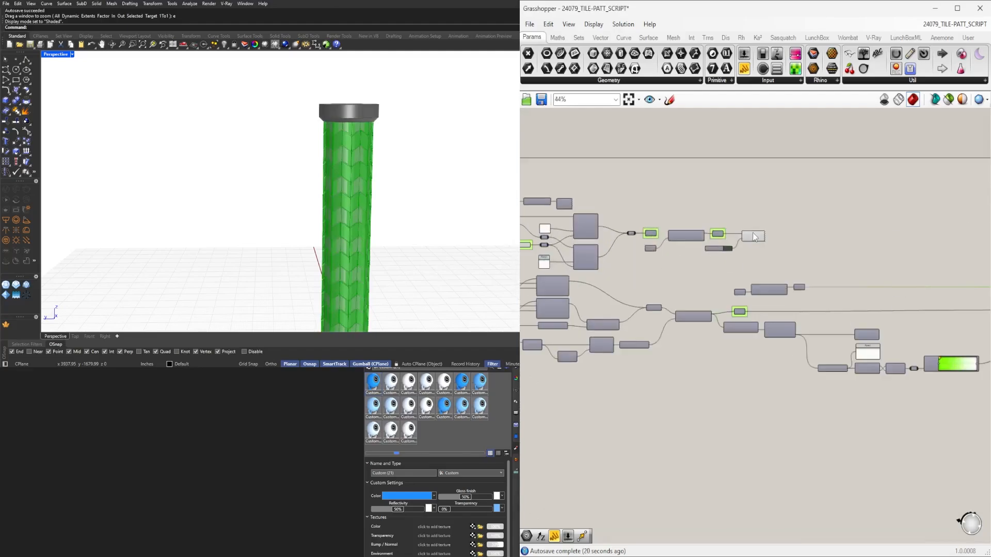
left_click(755, 234, "shift")
scroll(754, 234, "down", 5)
right_click_drag(573, 241, 782, 251)
scroll(774, 249, "up", 8)
left_click(756, 230, "shift")
scroll(331, 178, "down", 8)
scroll(342, 197, "up", 8)
right_click_drag(755, 182, 905, 256)
scroll(349, 192, "down", 4)
scroll(326, 85, "up", 7)
scroll(775, 254, "down", 5)
scroll(820, 271, "down", 5)
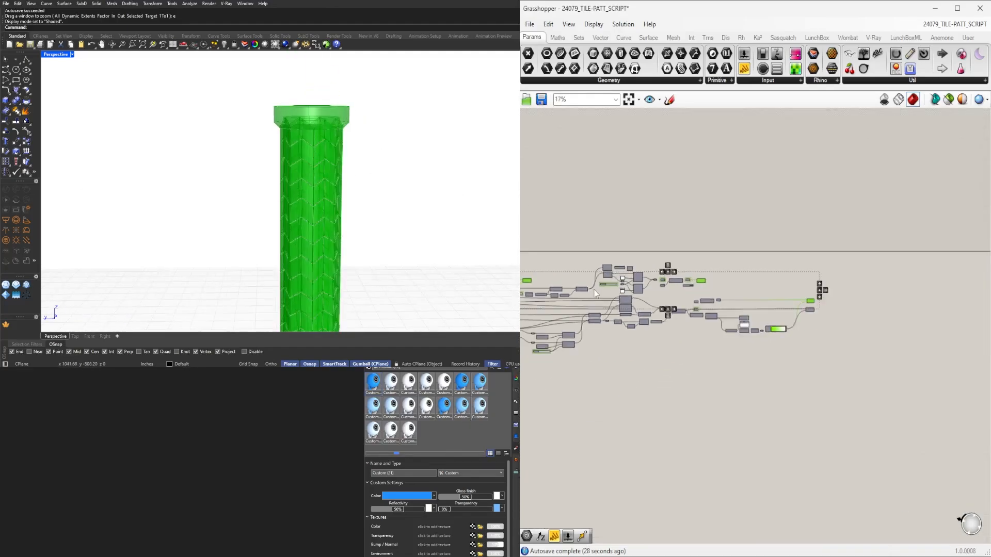
left_click(822, 283)
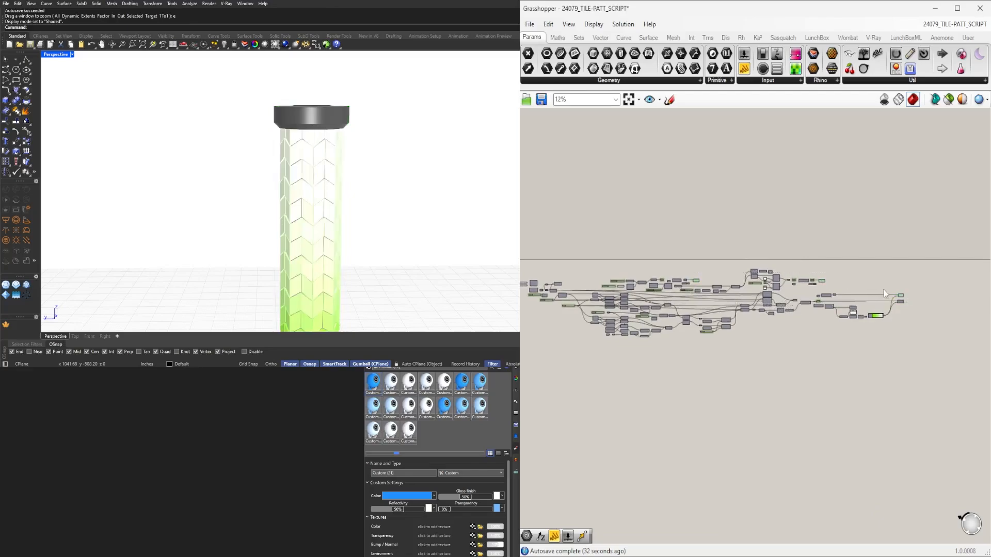
scroll(851, 296, "up", 1)
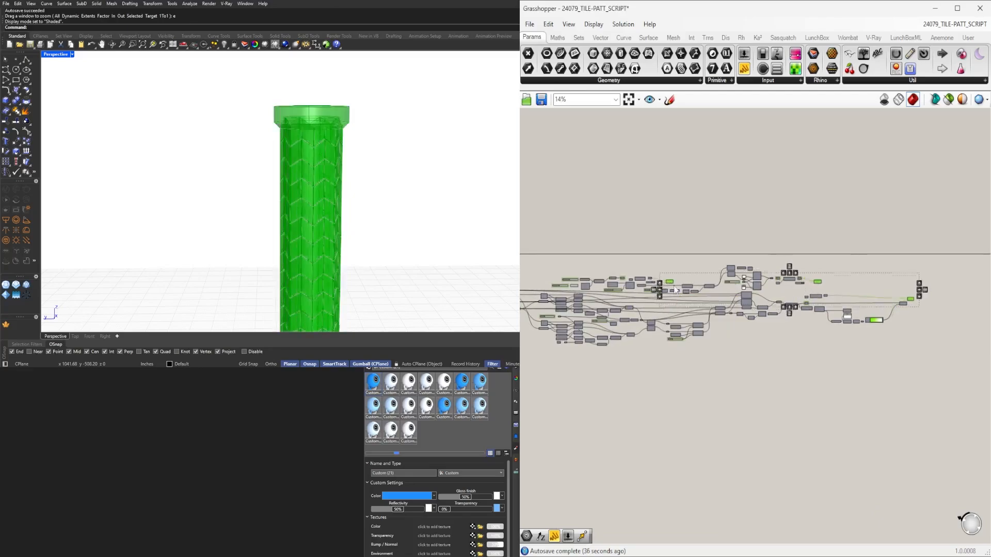
left_click_drag(675, 287, 821, 341, "alt")
left_click(890, 367)
right_click_drag(983, 360, 890, 363)
scroll(861, 327, "up", 4)
Stack the three duplicated Custom Previews together near the Gradient's output end
left_click(876, 350)
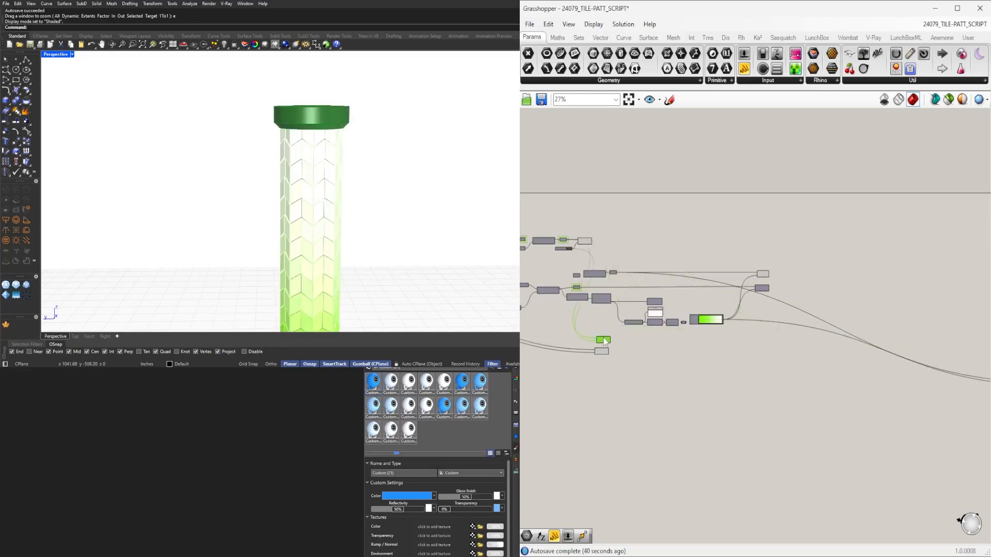
right_click_drag(823, 273, 692, 276)
left_click(971, 376)
left_click_drag(931, 386, 701, 285)
Hide the Geometry and Material input wires of the lowest duplicated Custom Preview
scroll(684, 291, "up", 8)
right_click(693, 271)
mouse_move(774, 303)
left_click(822, 328)
right_click(693, 278)
right_click(680, 290)
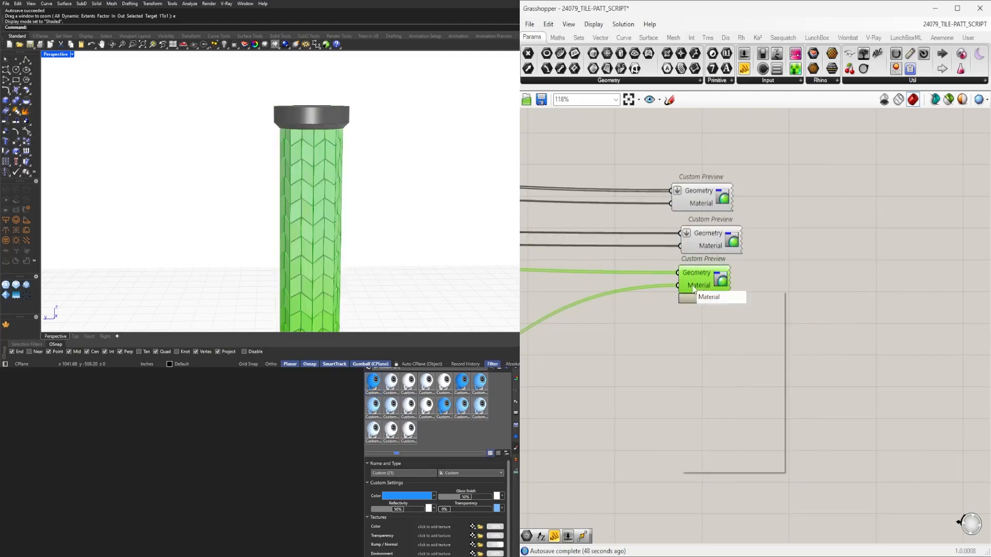
mouse_move(727, 310)
left_click(804, 335)
Hide the Geometry and Material input wires of the middle duplicated Custom Preview
right_click(702, 230)
mouse_move(734, 263)
left_click(836, 287)
right_click(701, 246)
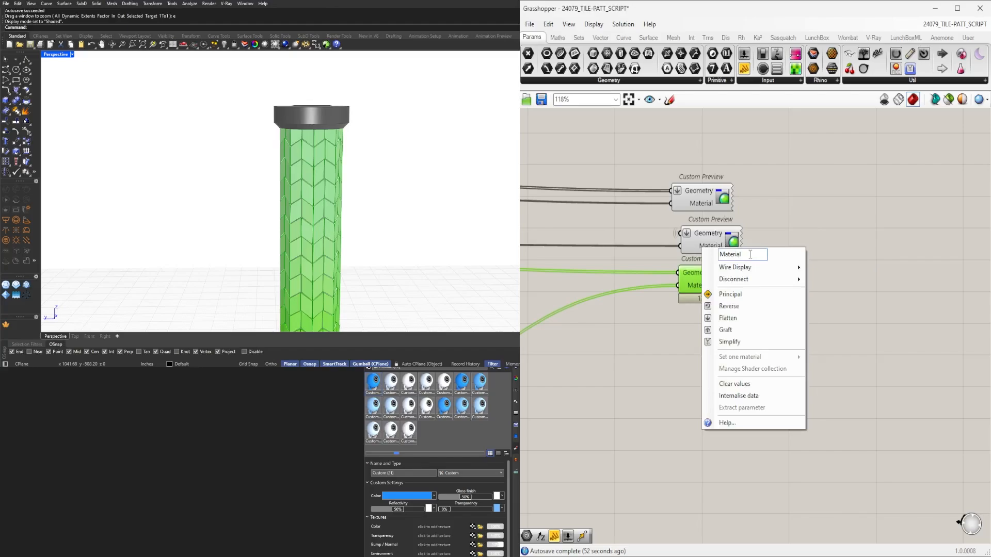
left_click(828, 292)
Hide the Geometry and Material input wires of the topmost duplicated Custom Preview
right_click(683, 190)
mouse_move(733, 220)
left_click(813, 246)
right_click(701, 205)
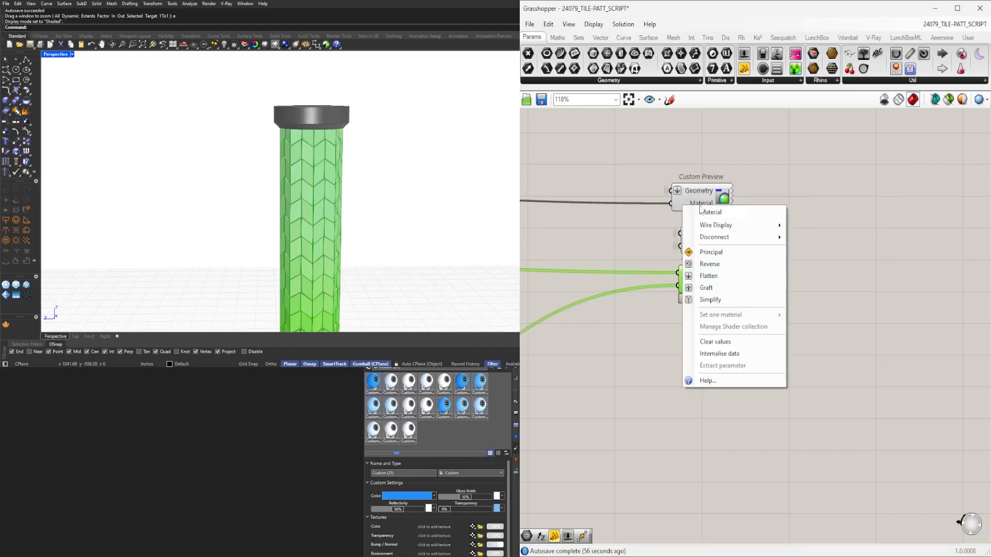
left_click(813, 250)
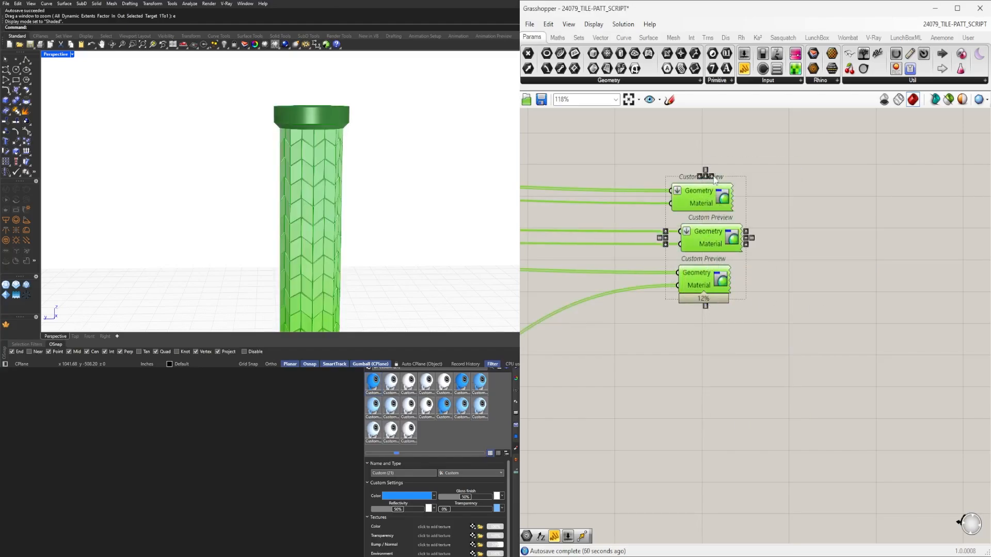
Move the three duplicated Custom Previews into the free canvas area above the original previews
scroll(714, 179, "down", 4)
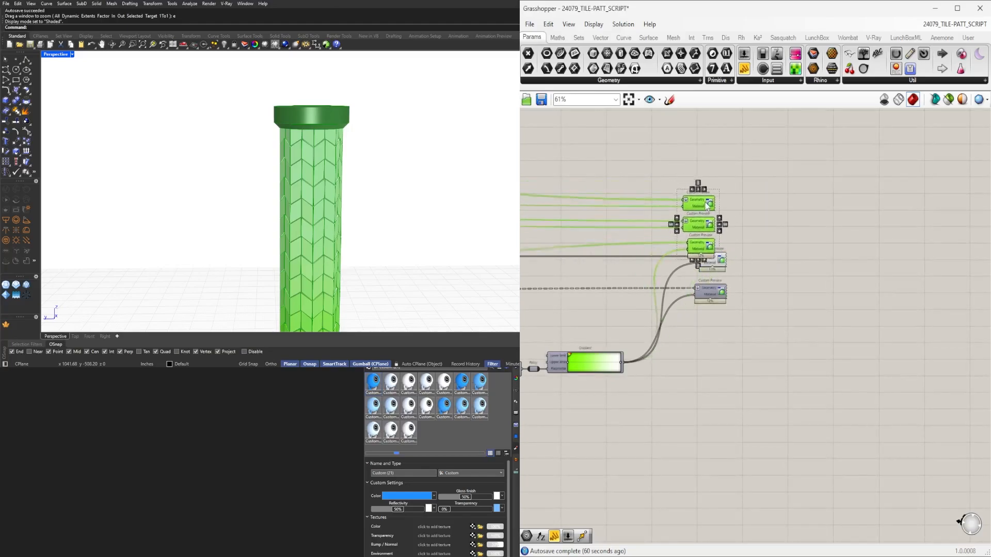
left_click_drag(706, 205, 716, 166)
scroll(816, 182, "down", 5)
scroll(813, 181, "up", 4)
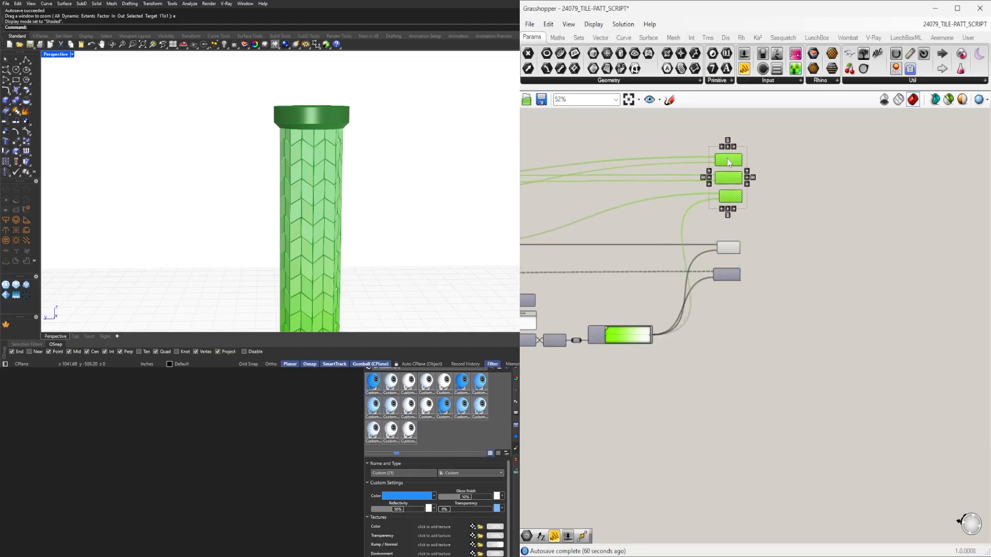
scroll(729, 163, "up", 7)
scroll(764, 212, "down", 4)
left_click_drag(791, 297, 735, 178)
left_click(686, 187)
Group the three duplicated Custom Previews and turn off their viewport preview
scroll(422, 185, "down", 6)
right_click_drag(423, 184, 392, 199)
left_click_drag(790, 260, 674, 157)
middle_click(673, 158)
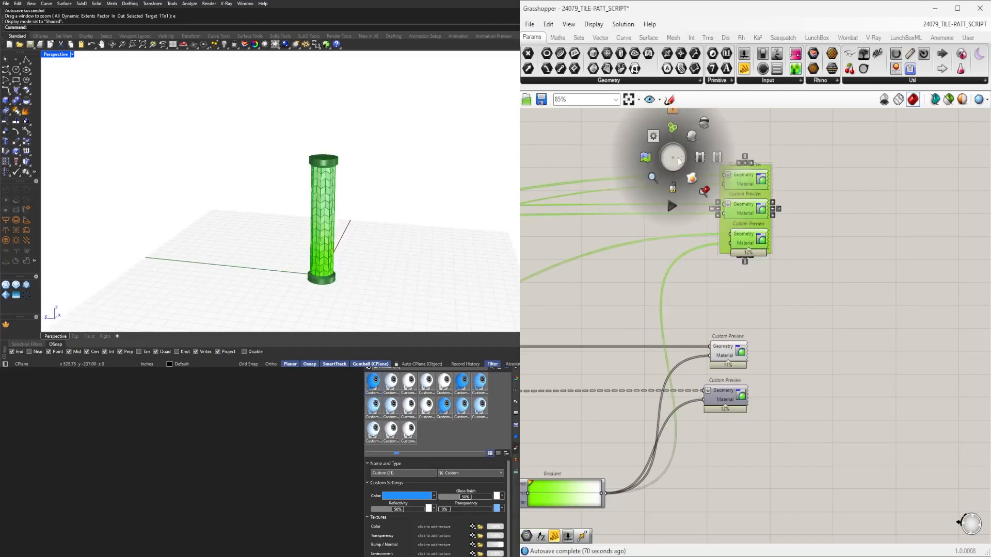
left_click(697, 137)
left_click(778, 205)
Select the three grouped Custom Previews and bake the column's caps, body and tiles into Rhino
scroll(786, 168, "up", 3)
left_click_drag(805, 310, 676, 164)
left_click_drag(845, 322, 697, 171)
middle_click(821, 143)
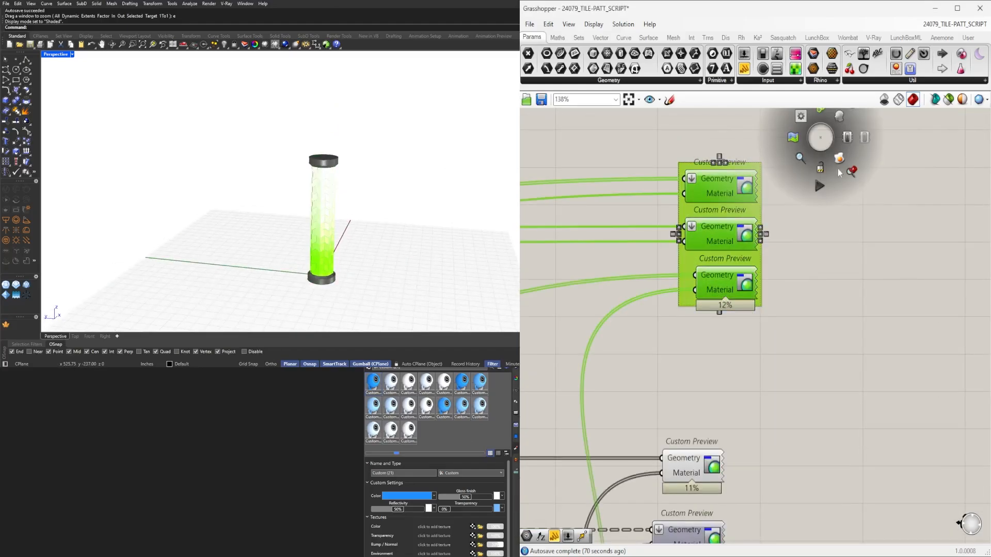
left_click(840, 158)
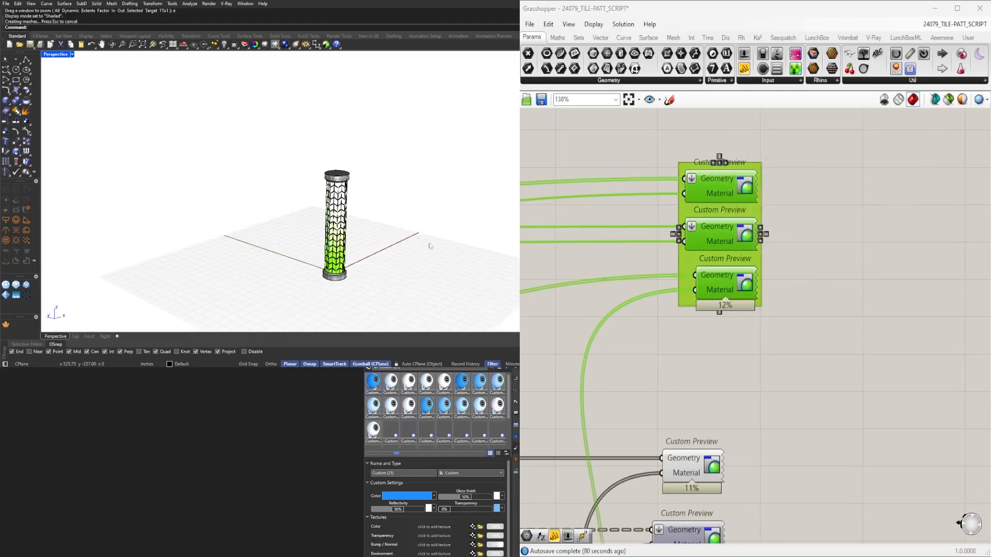
Select the baked column in Rhino and move it along the X axis, clear of the live preview
left_click_drag(385, 259, 248, 130)
right_click_drag(385, 263, 251, 206)
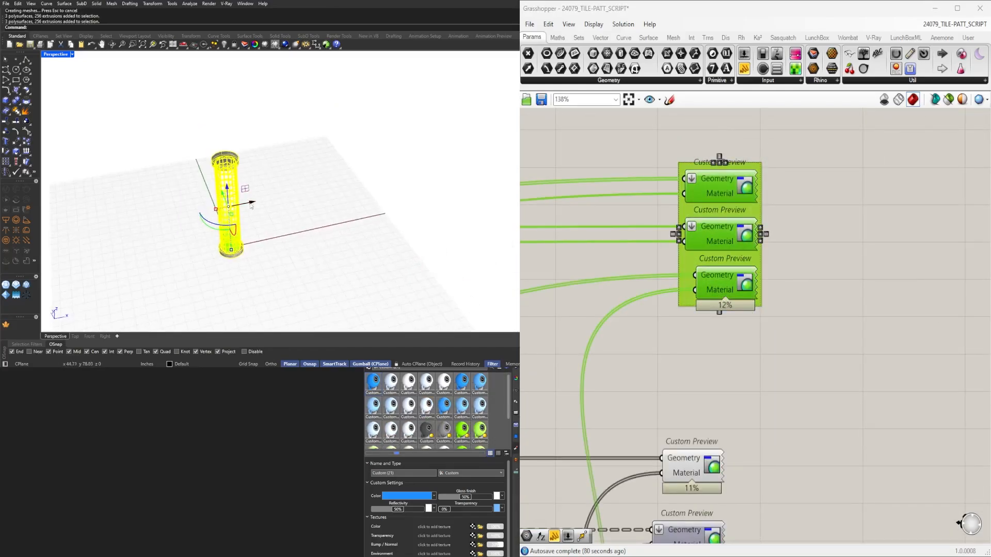
scroll(671, 375, "down", 5)
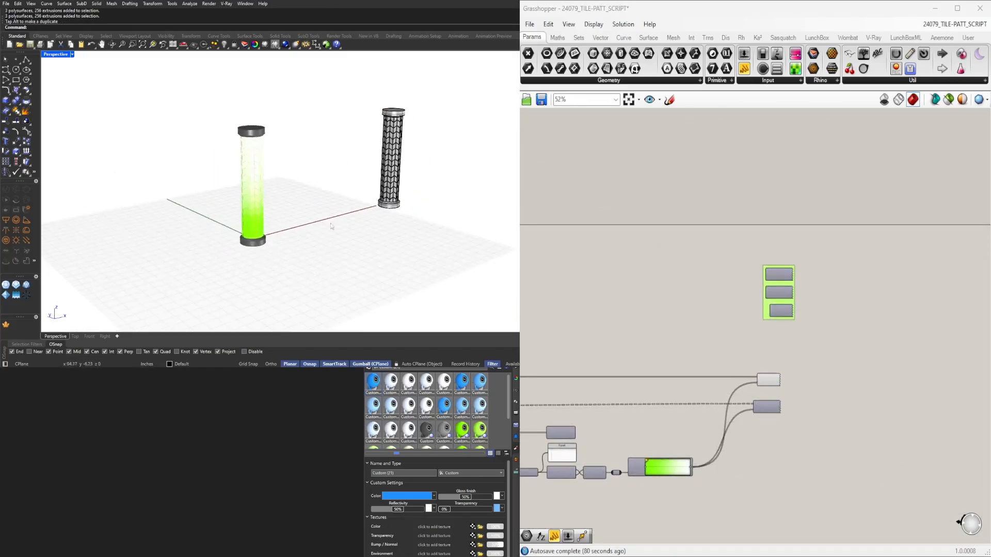
Set the DIVISIONS 1 slider to 12 and check the denser tiles near the column base
scroll(798, 357, "up", 10)
double_click(704, 350)
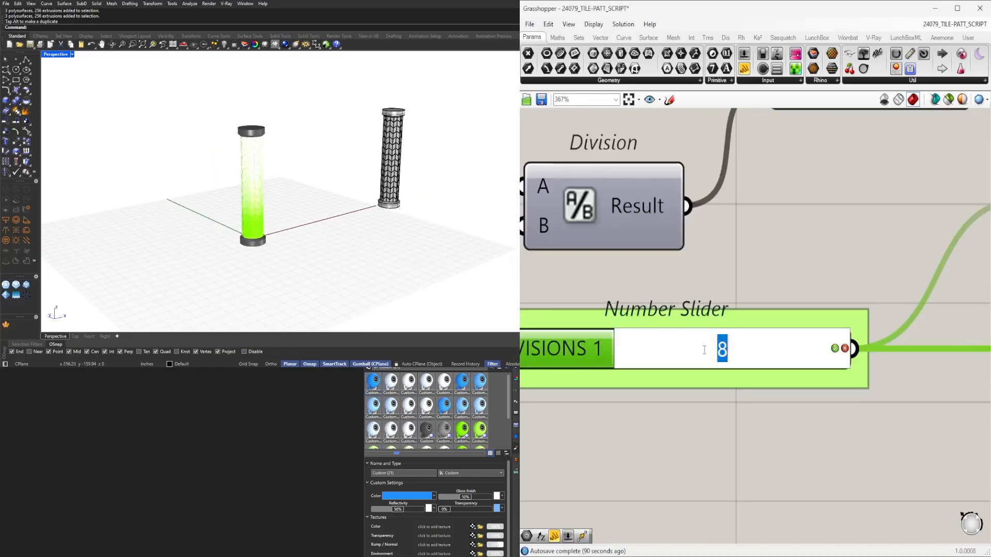
type("12")
key("Return")
right_click_drag(258, 216, 239, 206)
scroll(230, 221, "up", 8)
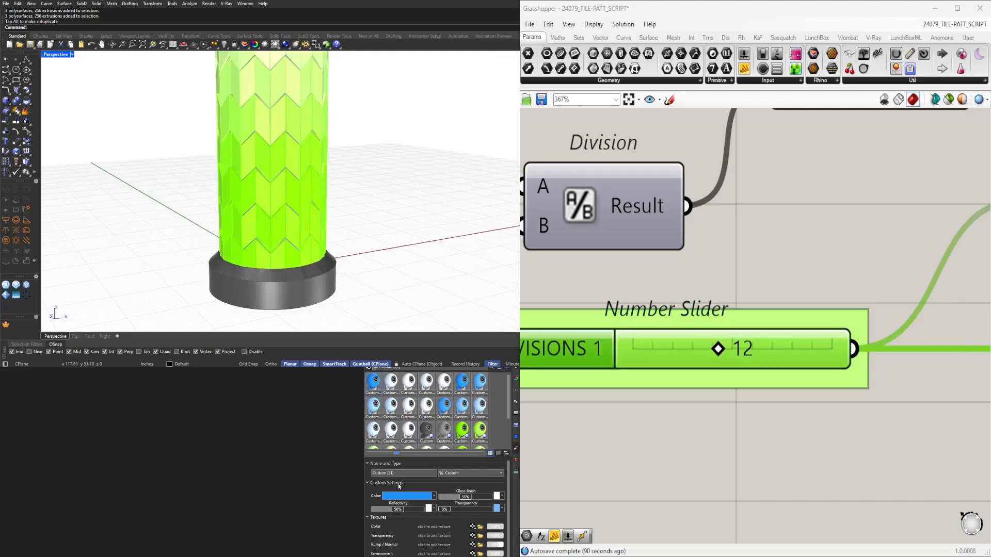
Set the HEIGHT slider to 6 and then 4, checking how the tiles meet the top cap
scroll(556, 358, "down", 6)
type("6")
key("Return")
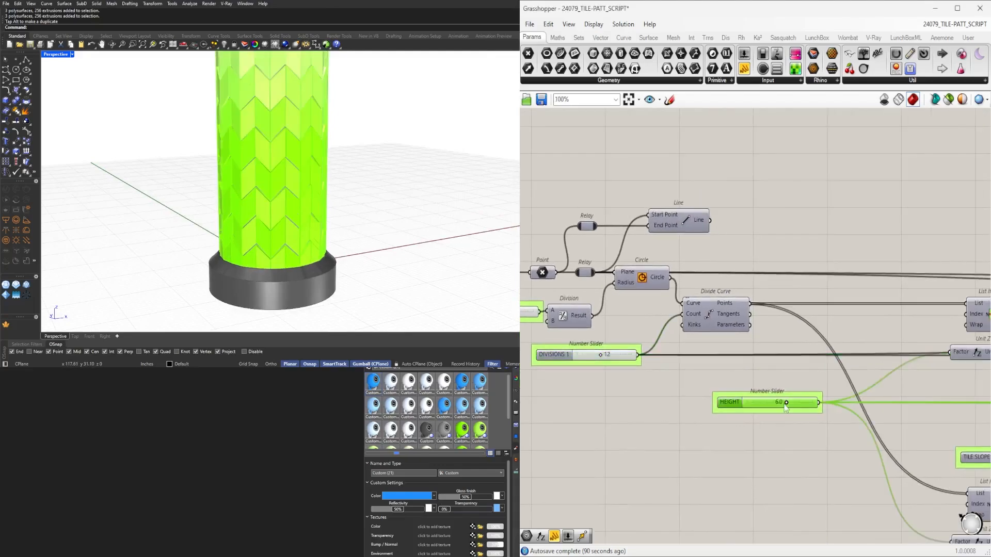
scroll(304, 321, "down", 7)
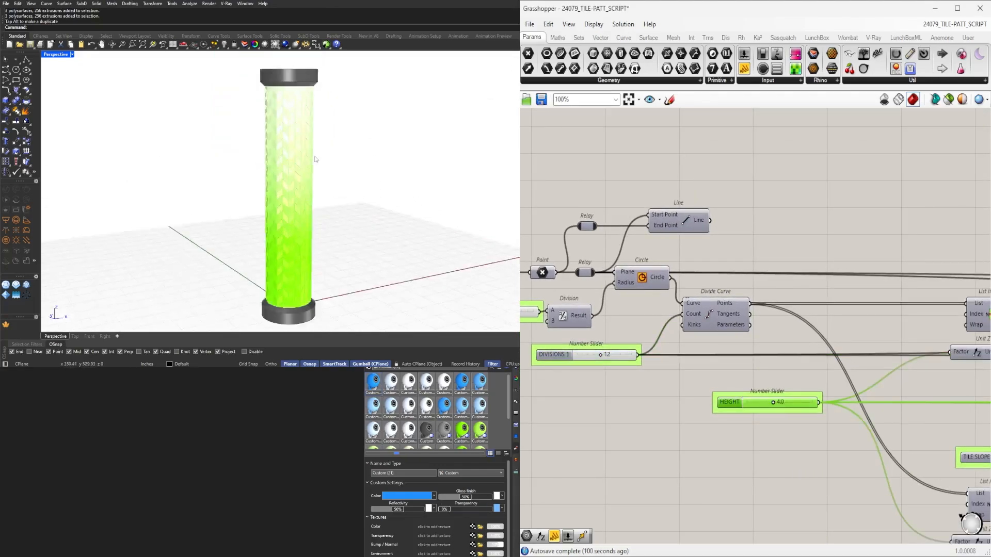
scroll(319, 159, "up", 3)
scroll(351, 315, "down", 3)
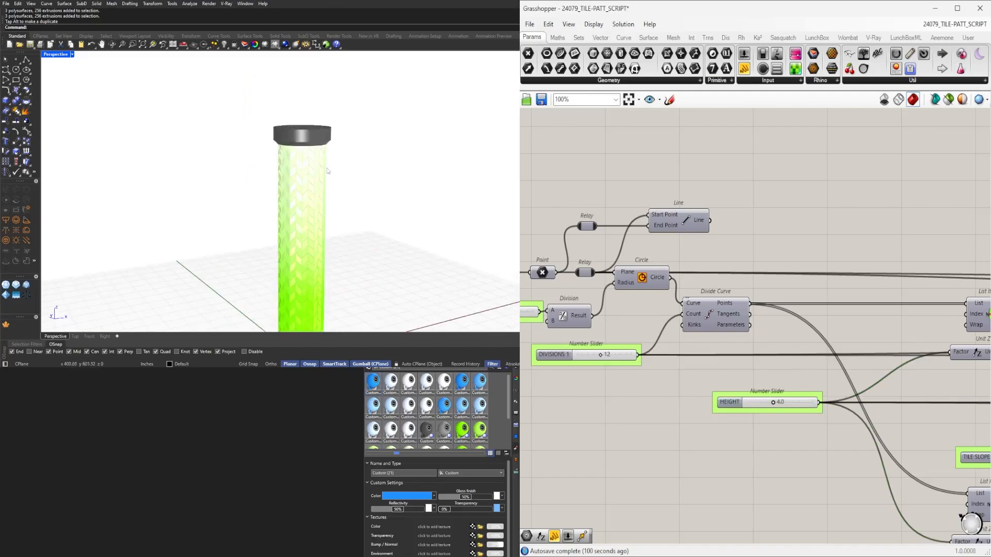
Bake the grouped Custom Previews again for the 12-division column
scroll(583, 286, "down", 9)
right_click_drag(981, 289, 864, 296)
scroll(865, 296, "up", 7)
middle_click(858, 194)
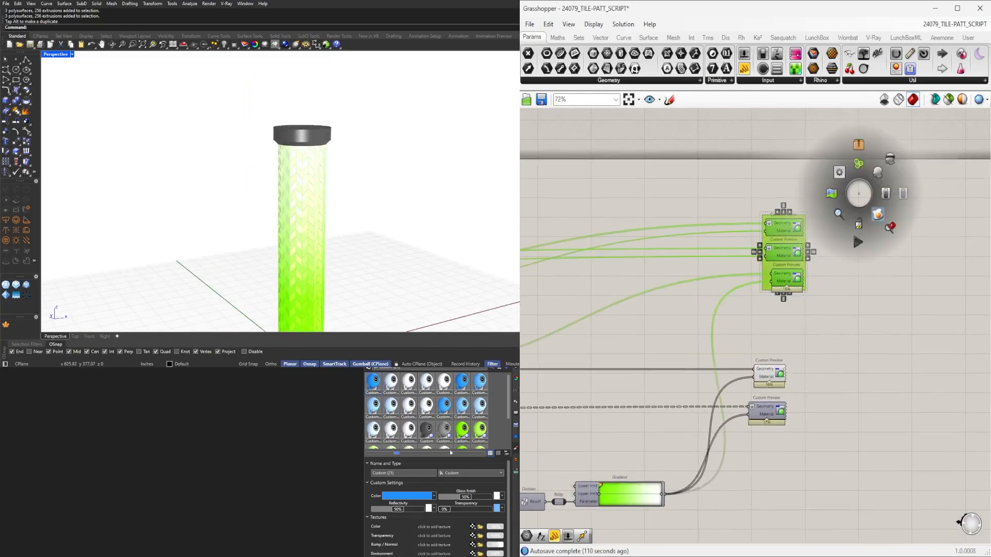
scroll(238, 172, "down", 8)
Move the newly baked column along the X axis beside the first baked one and deselect it
right_click_drag(238, 172, 222, 204)
left_click(238, 220)
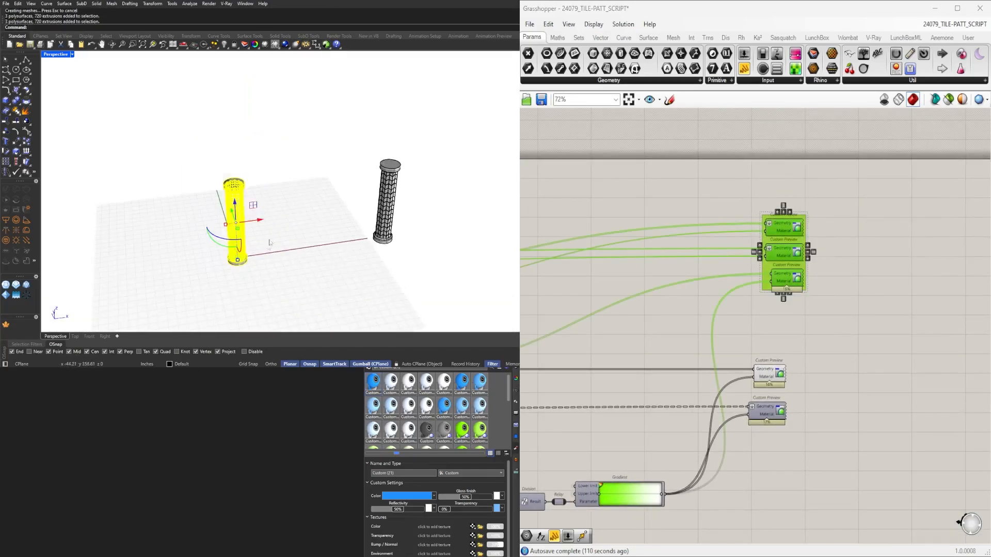
left_click_drag(440, 207, 440, 207)
key("Escape")
right_click_drag(248, 232, 270, 226)
scroll(270, 226, "up", 10)
scroll(691, 269, "down", 4)
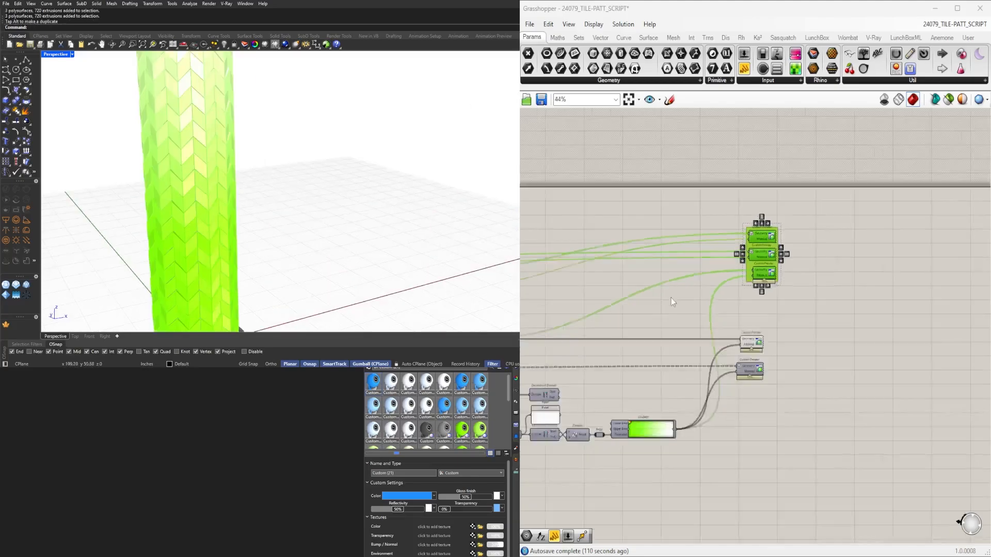
Set the TILE DEPTH slider to 1.5
right_click_drag(671, 298, 945, 304)
scroll(675, 330, "up", 4)
scroll(694, 371, "up", 3)
right_click_drag(694, 371, 943, 304)
scroll(826, 258, "down", 5)
right_click_drag(568, 326, 691, 333)
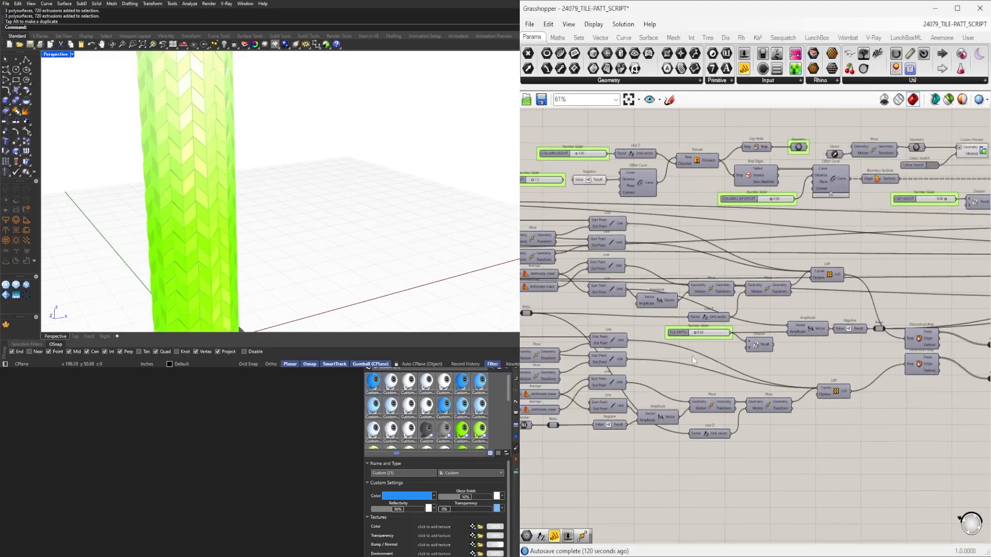
scroll(692, 333, "up", 10)
left_click(768, 352)
double_click(769, 352)
type("1.5")
key("Return")
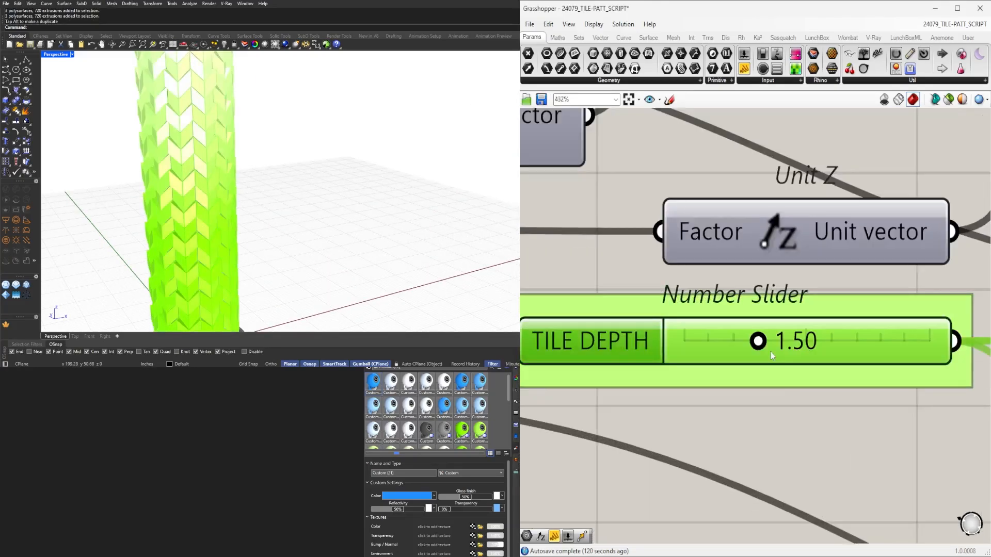
Set the DIVISIONS 1 slider to 16
scroll(788, 376, "down", 10)
scroll(717, 264, "up", 4)
right_click_drag(717, 263, 716, 301)
scroll(305, 161, "down", 8)
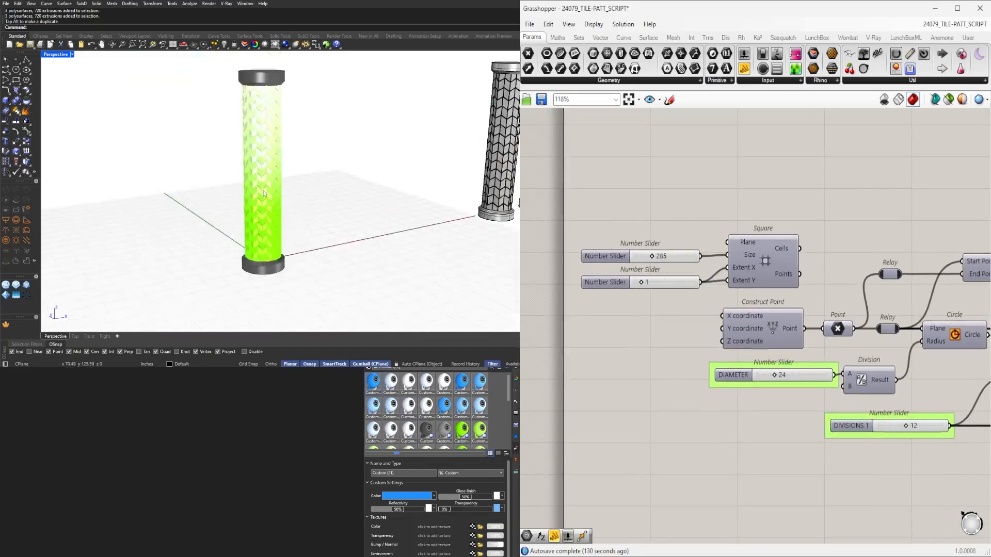
scroll(261, 155, "up", 5)
right_click_drag(848, 426, 754, 420)
right_click_drag(893, 385, 780, 376)
scroll(722, 407, "up", 7)
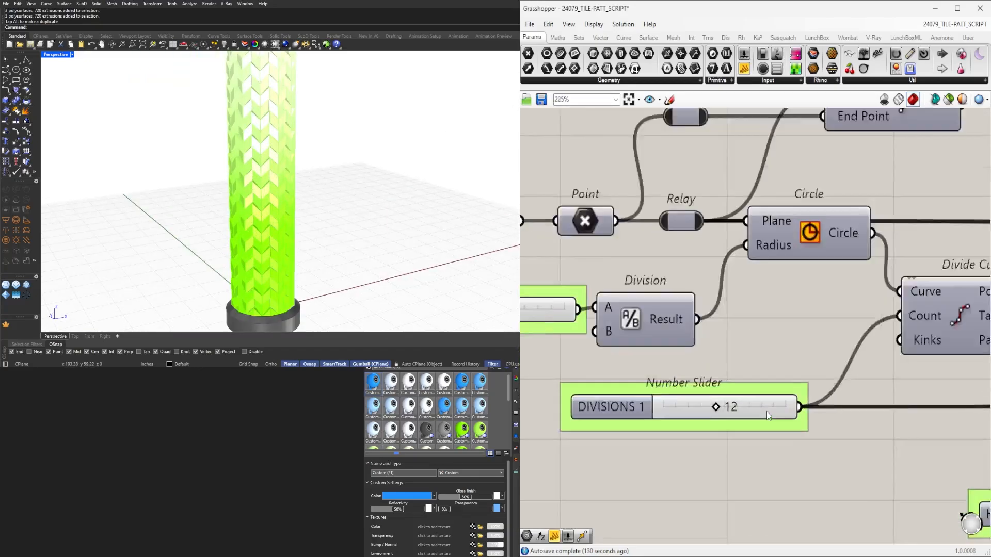
double_click(721, 407)
type("16")
key("Return")
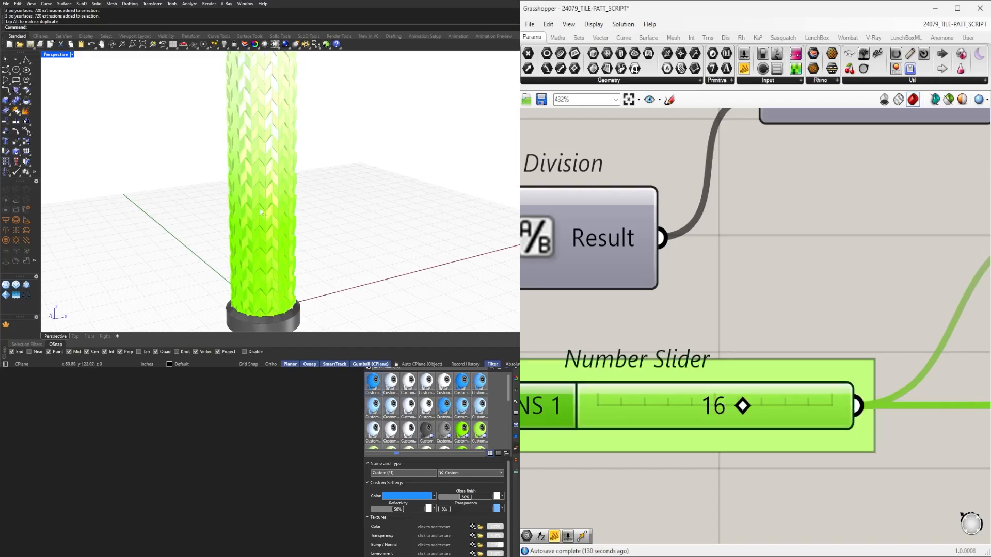
Select the grouped Custom Previews and bake the 16-division column
scroll(707, 277, "down", 18)
scroll(746, 308, "up", 6)
left_click_drag(816, 266, 761, 179)
middle_click(774, 176)
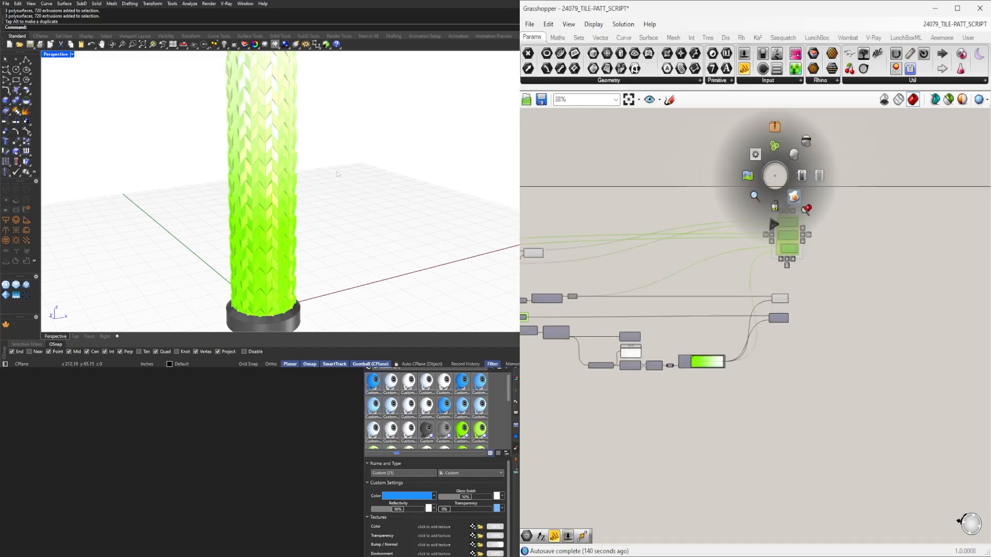
Select the third baked column in Rhino and move it along the X axis beside the other two
right_click_drag(337, 172, 277, 188)
scroll(263, 193, "down", 15)
left_click_drag(206, 106, 287, 230)
scroll(274, 191, "up", 2)
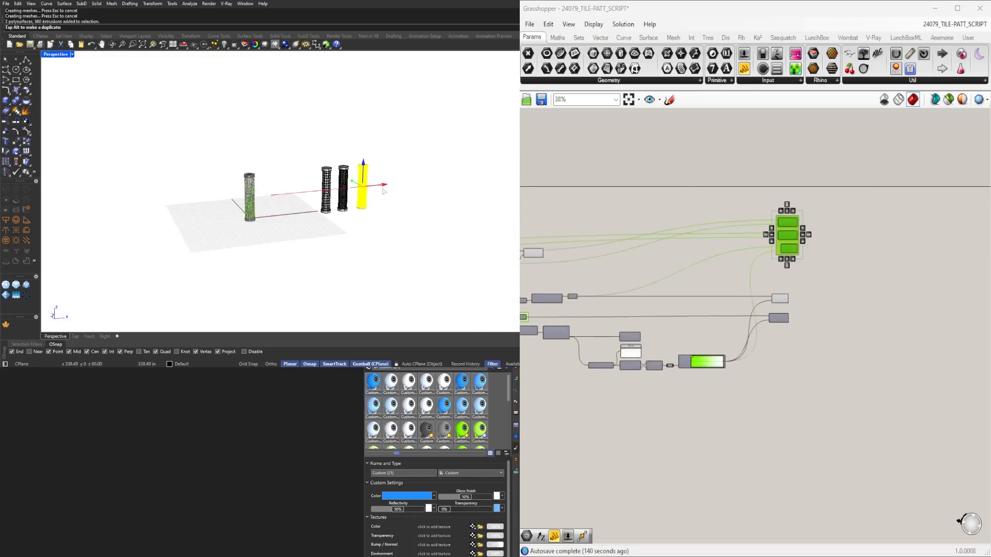
Select the three baked columns and zoom the Perspective view to them
left_click_drag(272, 127, 396, 235)
type("zs")
key("Return")
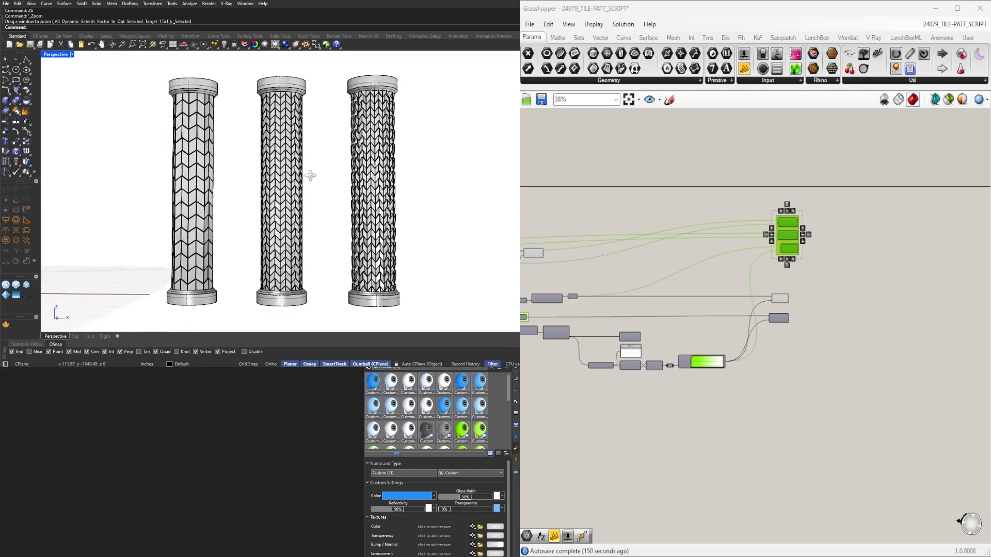
right_click_drag(311, 176, 302, 171)
right_click_drag(137, 68, 264, 89)
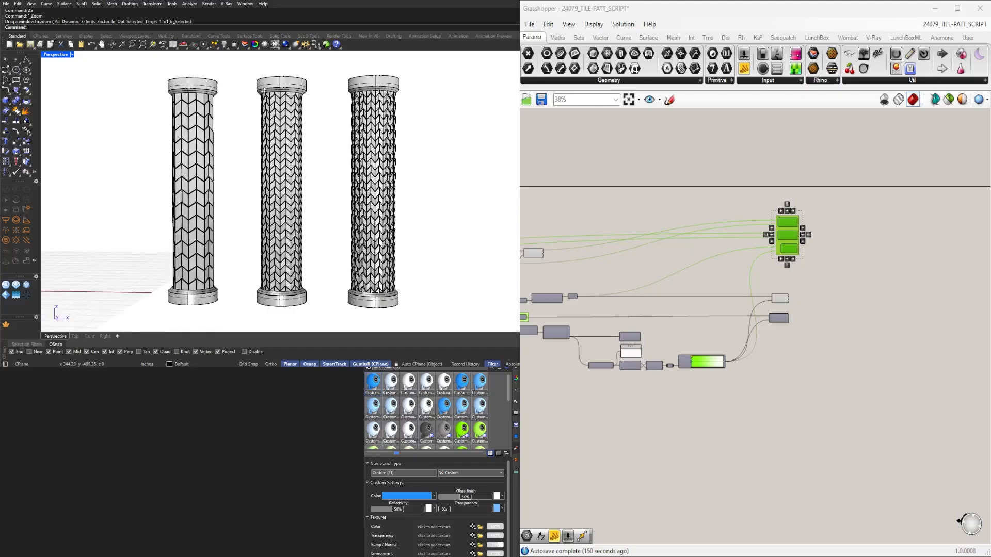
Switch the Perspective viewport to Rendered display and examine the three coloured columns
left_click(64, 55)
left_click(100, 96)
mouse_move(299, 151)
right_mouse_down()
mouse_move(330, 150)
mouse_move(317, 159)
mouse_move(328, 174)
mouse_move(303, 160)
mouse_move(305, 179)
right_mouse_up()
scroll(320, 166, "up", 2)
scroll(310, 174, "down", 2)
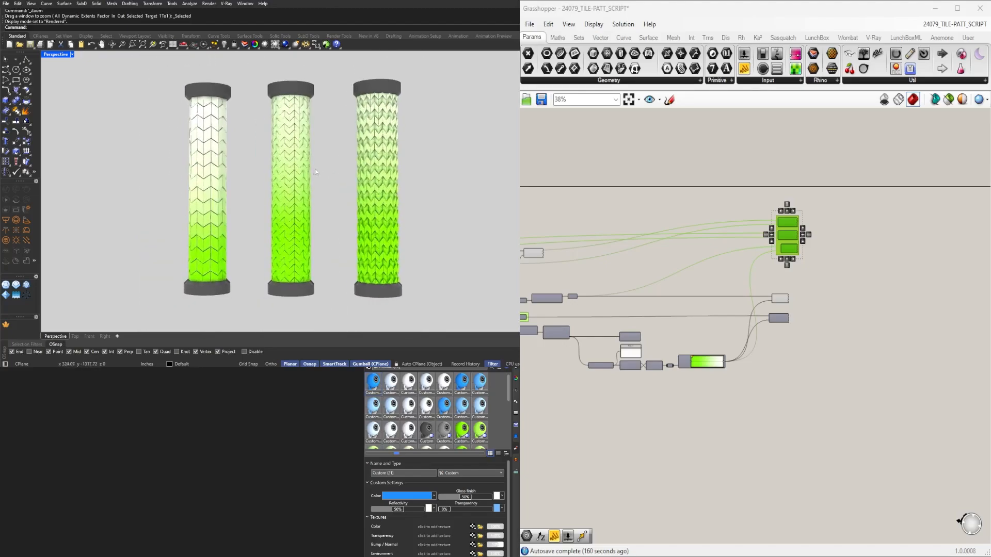
Open the V-Ray Asset Editor and place it over the Grasshopper canvas
scroll(315, 172, "up", 1)
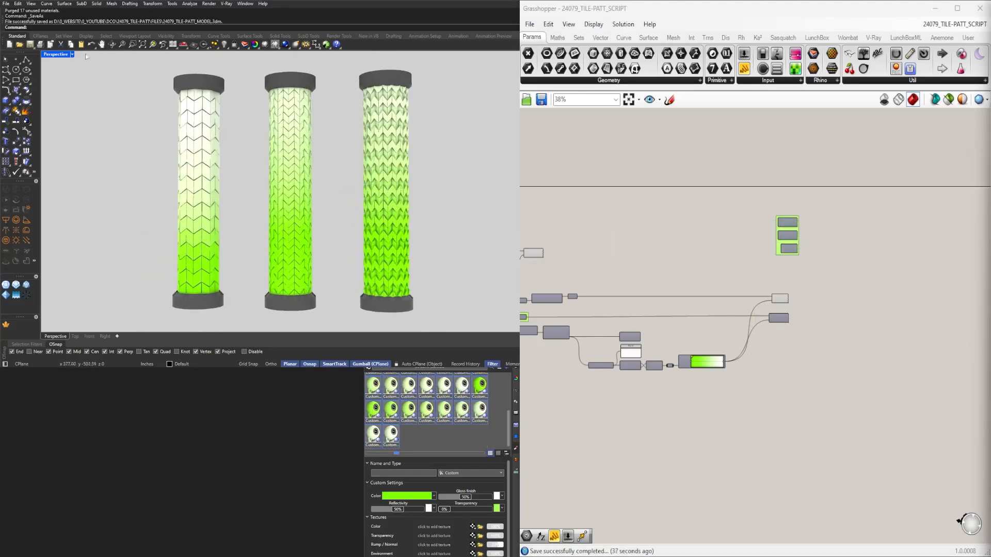
left_click(72, 54)
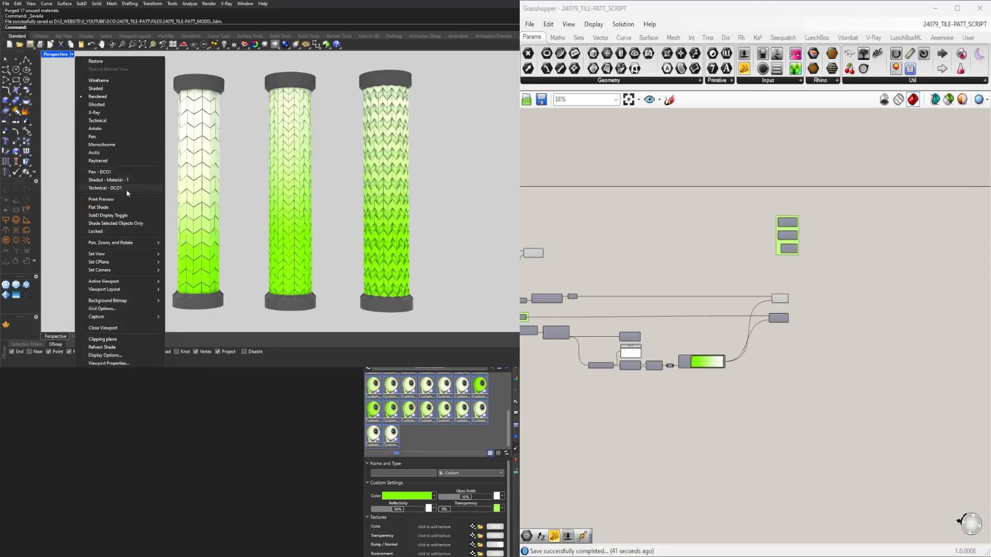
left_click(63, 78)
left_click(6, 189)
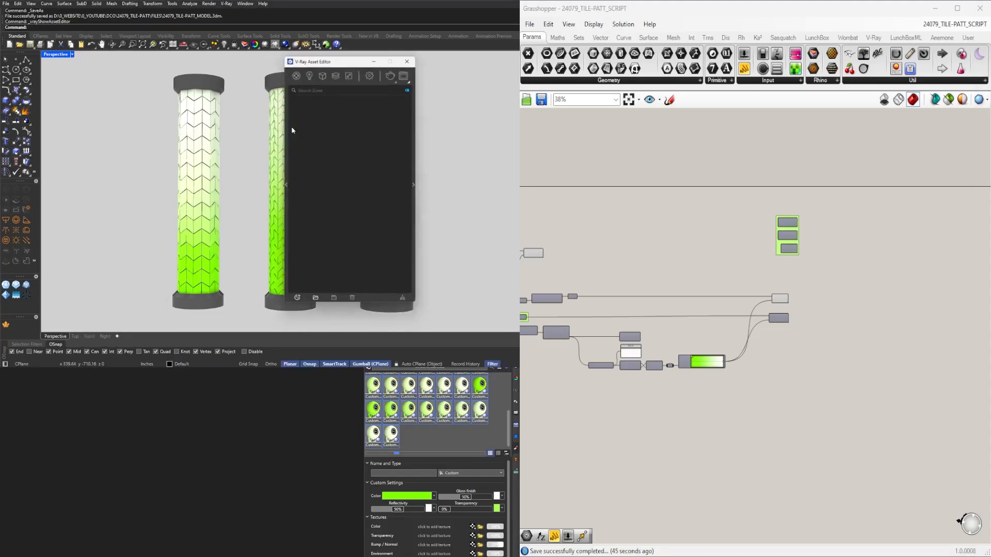
left_click_drag(330, 62, 722, 124)
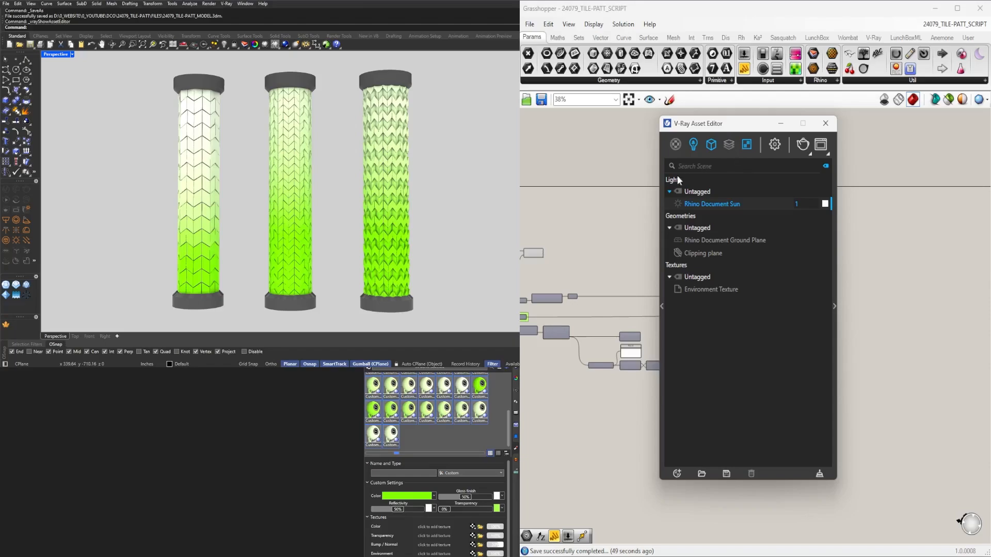
Show the V-Ray render settings and start an interactive render of the Perspective view
left_click(774, 145)
left_click(677, 474)
left_click_drag(791, 42, 506, 62)
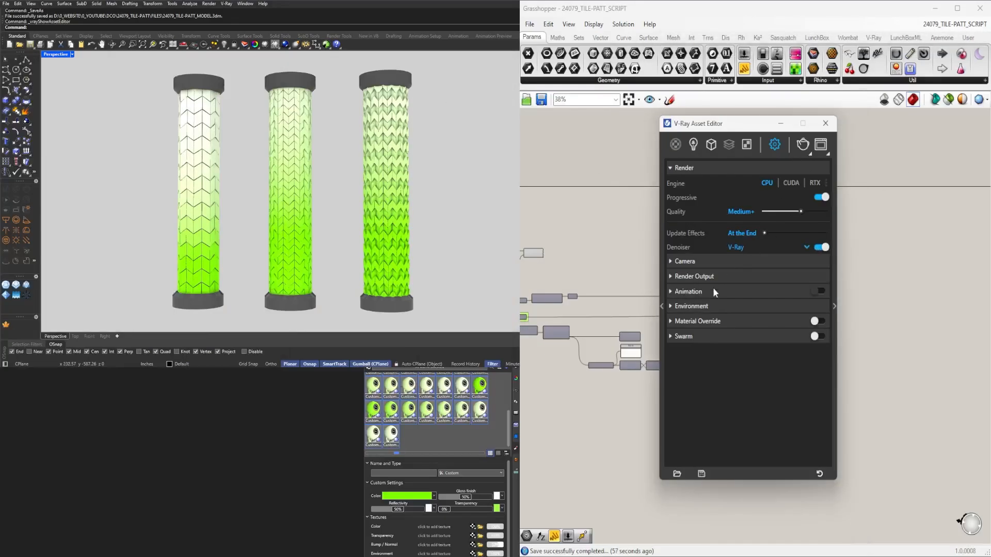
left_click(726, 262)
left_click(733, 263)
left_click(808, 152)
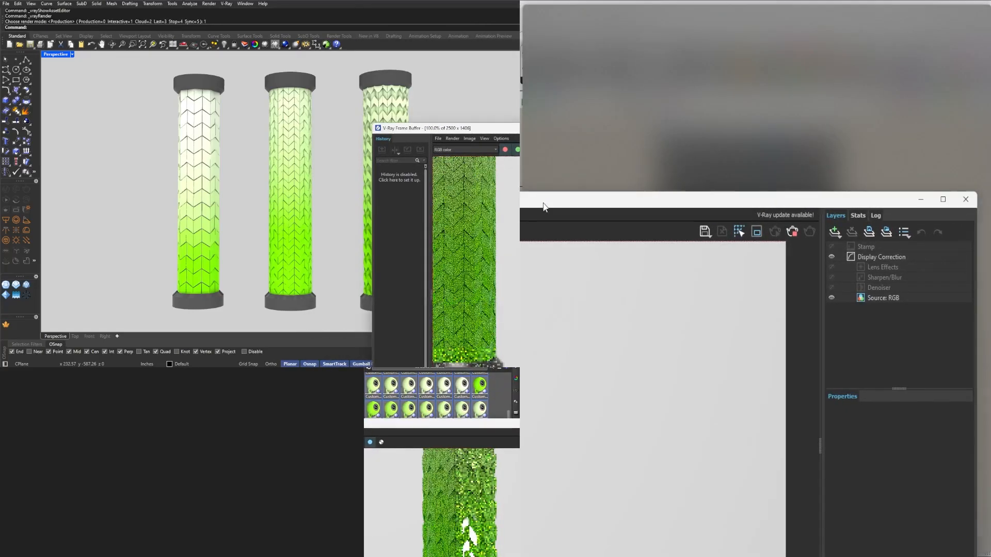
Examine the interactive render of the three columns in the V-Ray Frame Buffer, overall and close up
left_click_drag(543, 204, 521, 205)
scroll(678, 361, "down", 1)
scroll(678, 361, "up", 2)
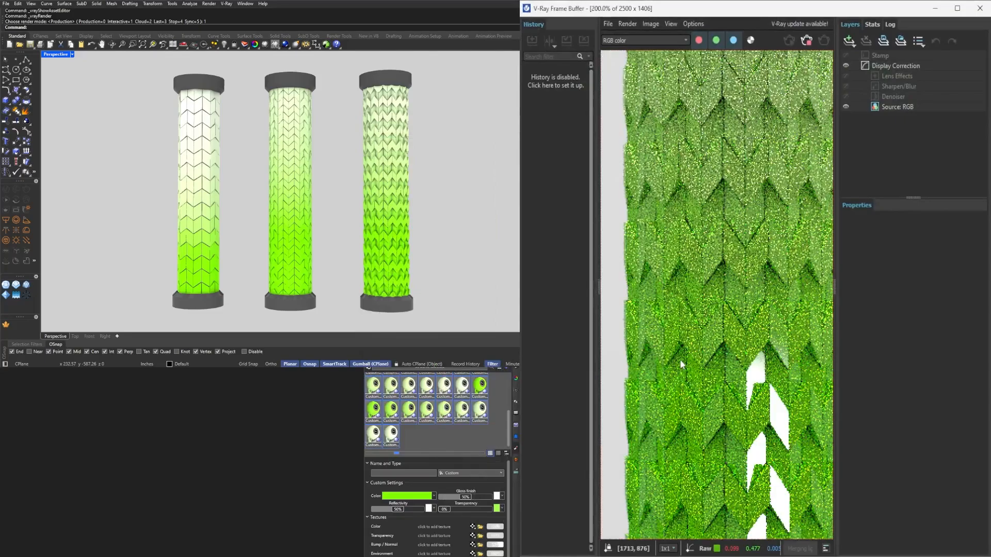
scroll(681, 360, "down", 2)
scroll(682, 359, "down", 1)
scroll(630, 332, "up", 1)
scroll(738, 296, "up", 2)
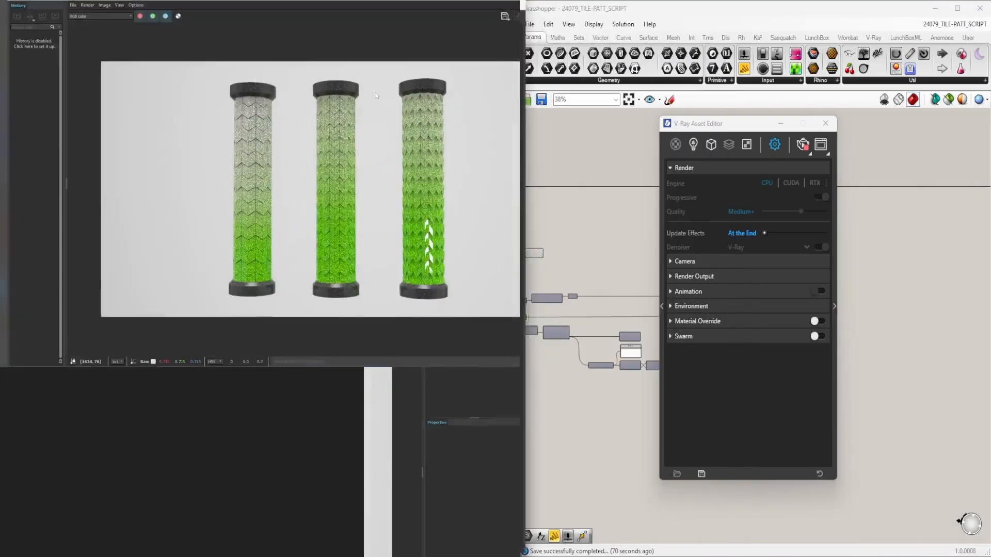
scroll(351, 224, "up", 3)
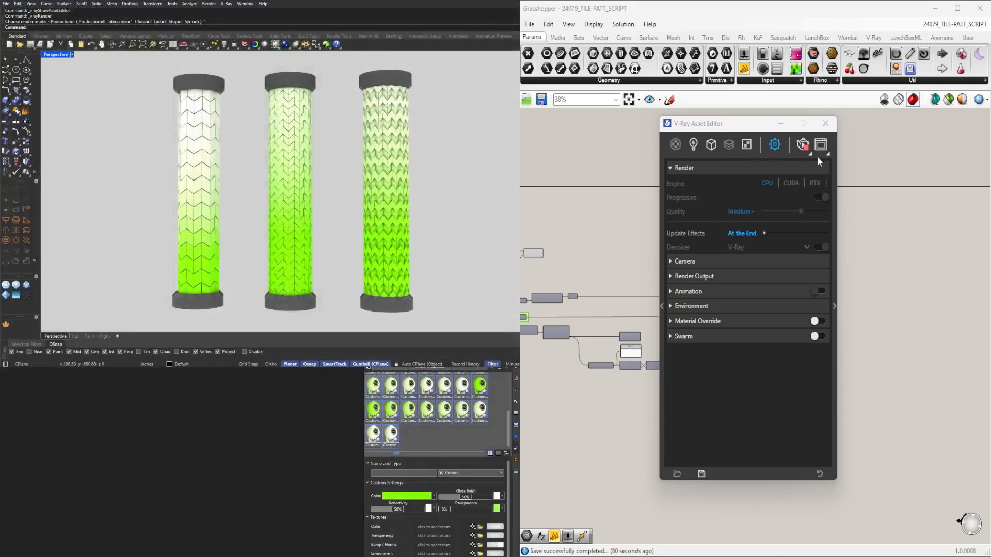
Bring up the V-Ray Frame Buffer again and place it over the Grasshopper window beside the Rhino viewport
left_click(826, 155)
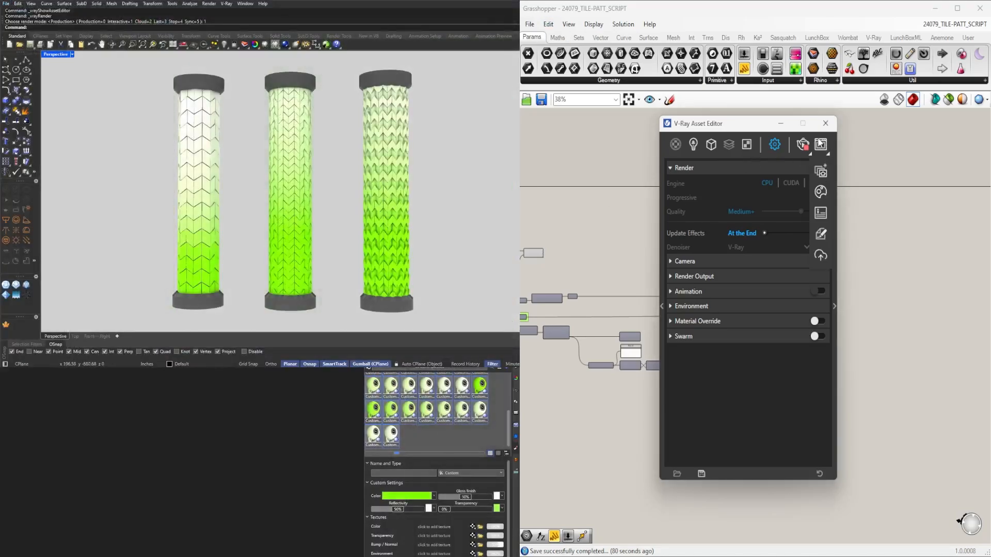
left_click(820, 171)
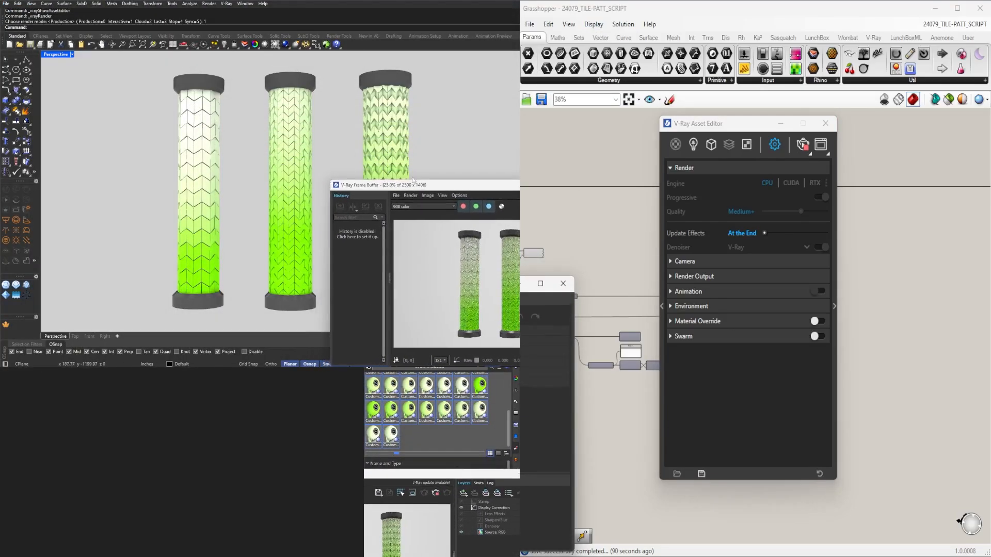
left_click_drag(423, 181, 317, 172)
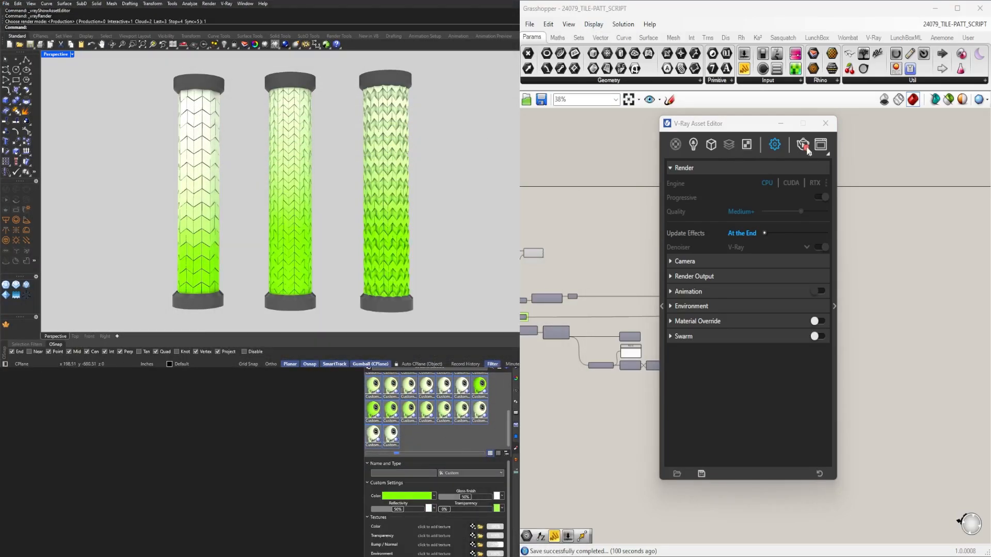
left_click(803, 145)
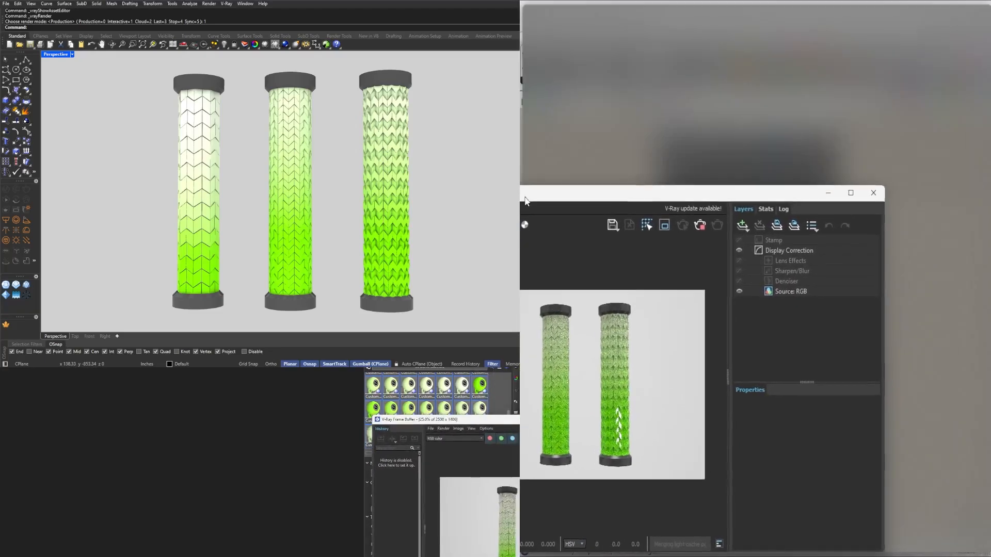
left_click_drag(525, 201, 522, 201)
Set the reflectivity of the selected column materials to 1%
mouse_move(385, 163)
right_mouse_down()
mouse_move(341, 168)
mouse_move(407, 169)
mouse_move(363, 175)
mouse_move(374, 176)
right_mouse_up()
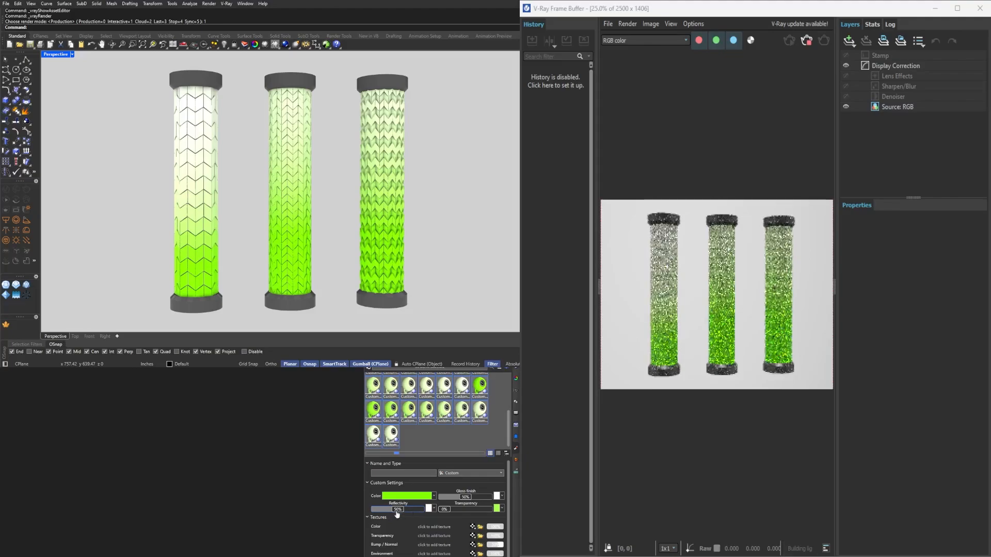
left_click_drag(379, 515, 397, 514)
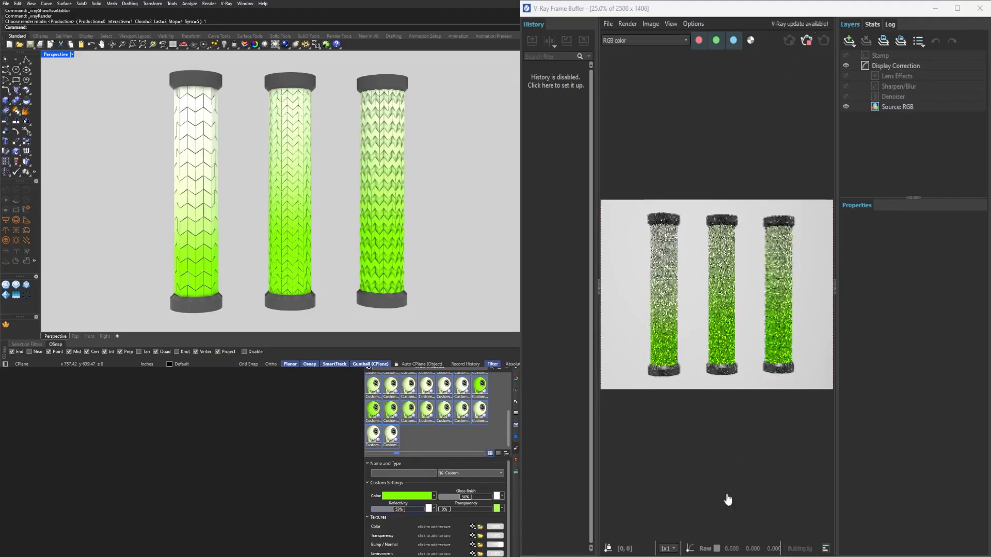
Examine the tile surfaces in the updated render with the V-Ray Asset Editor moved clear of the columns
left_click(9, 196)
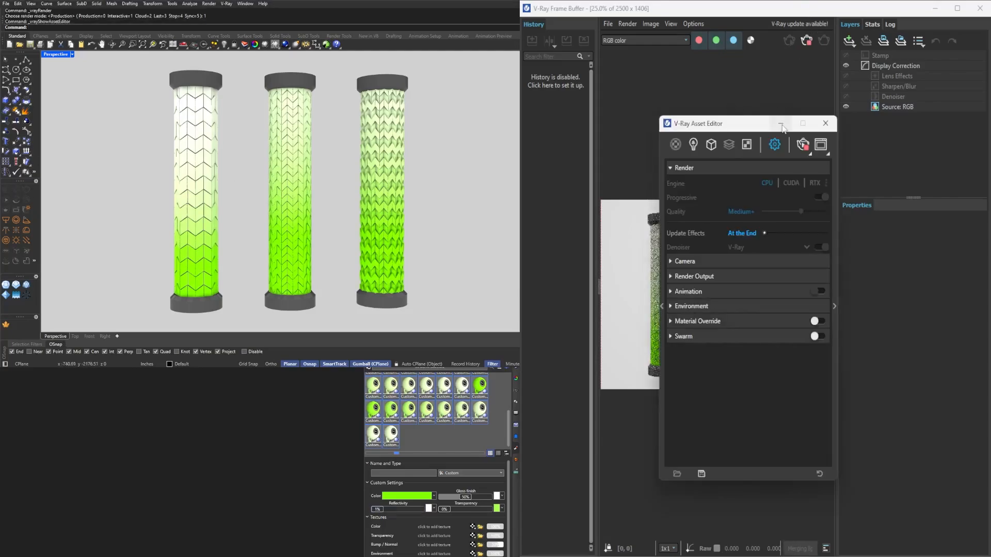
left_click_drag(748, 124, 169, 133)
scroll(717, 300, "up", 2)
scroll(721, 310, "down", 2)
scroll(778, 305, "up", 2)
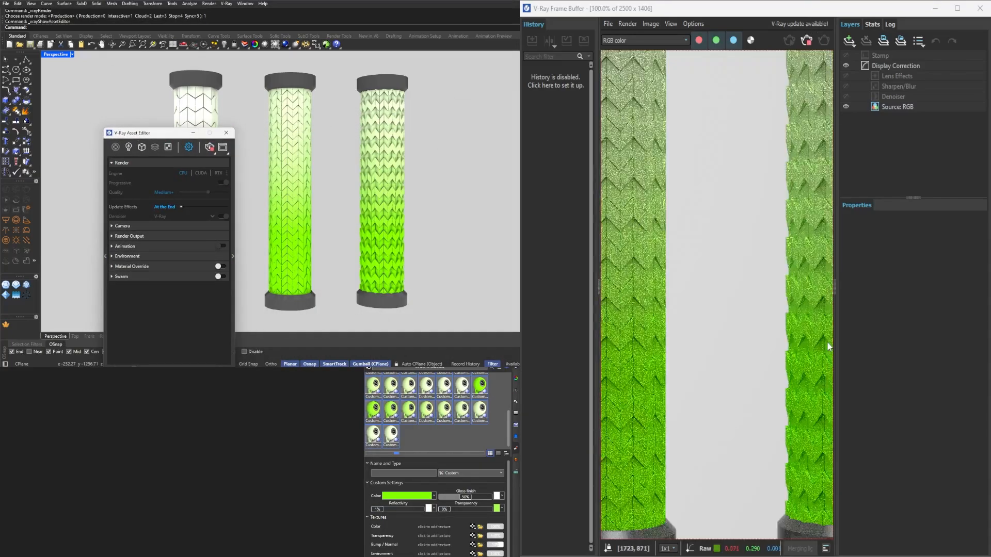
scroll(828, 347, "down", 2)
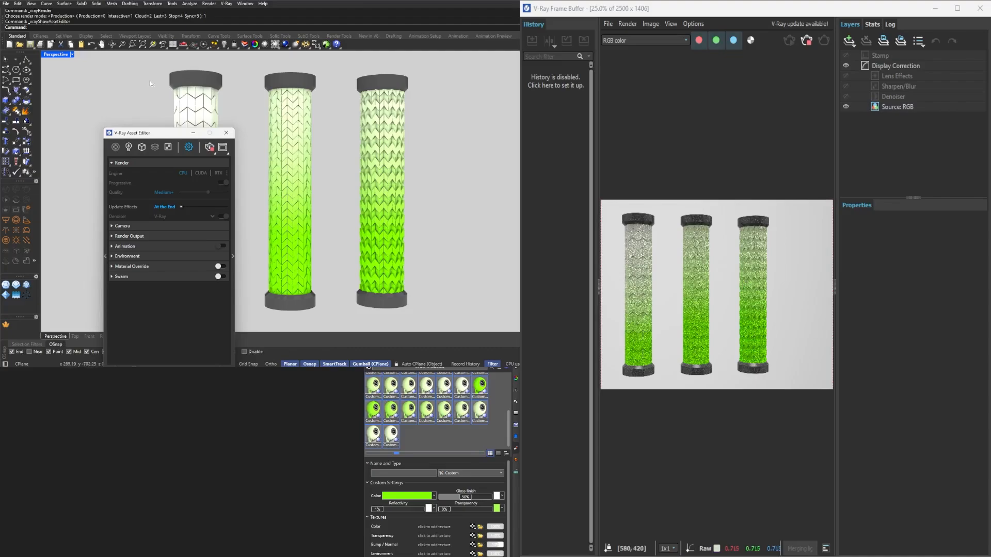
scroll(690, 288, "up", 2)
scroll(691, 167, "down", 1)
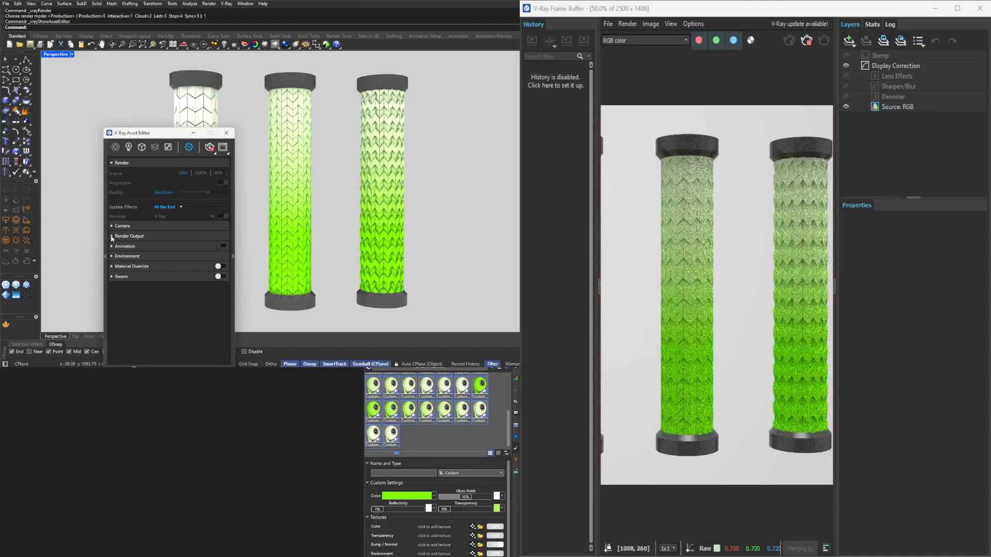
left_click_drag(177, 136, 309, 0)
scroll(724, 233, "down", 1)
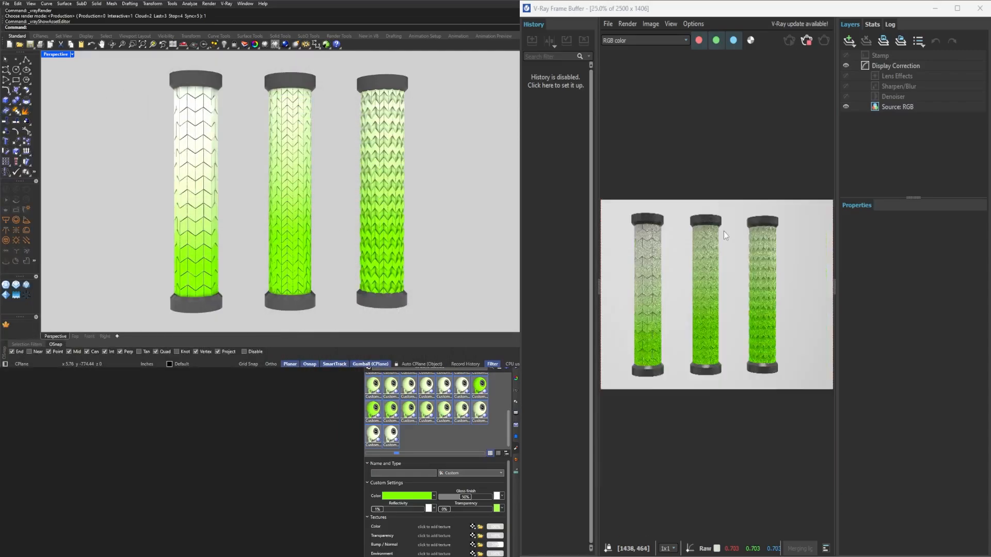
Restore the four viewports and draw a V-Ray rectangular light around the three columns in Top, about 213 inches long
right_click_drag(451, 160, 403, 187)
double_click(54, 54)
scroll(165, 114, "down", 3)
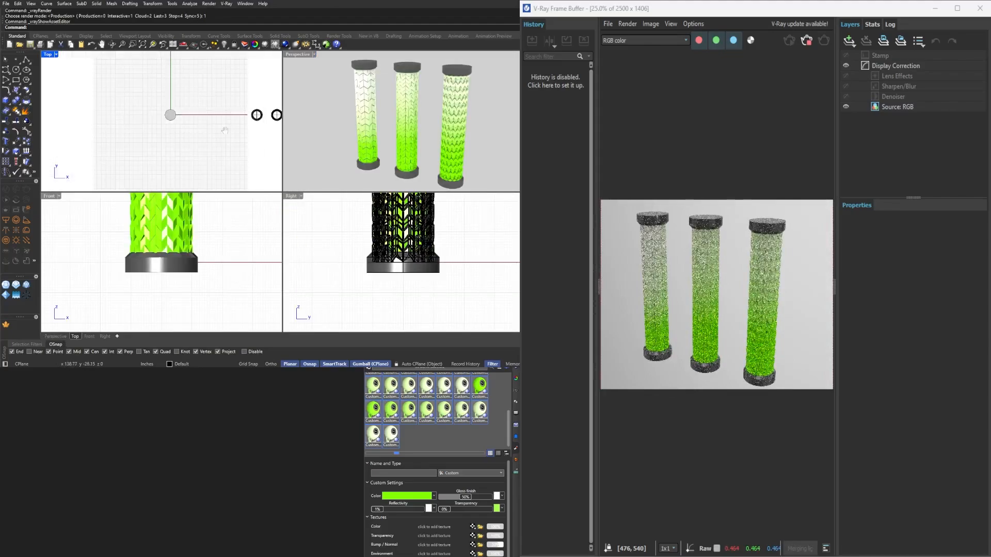
left_click(6, 210)
left_click(127, 101)
left_click(128, 130)
left_click(209, 131)
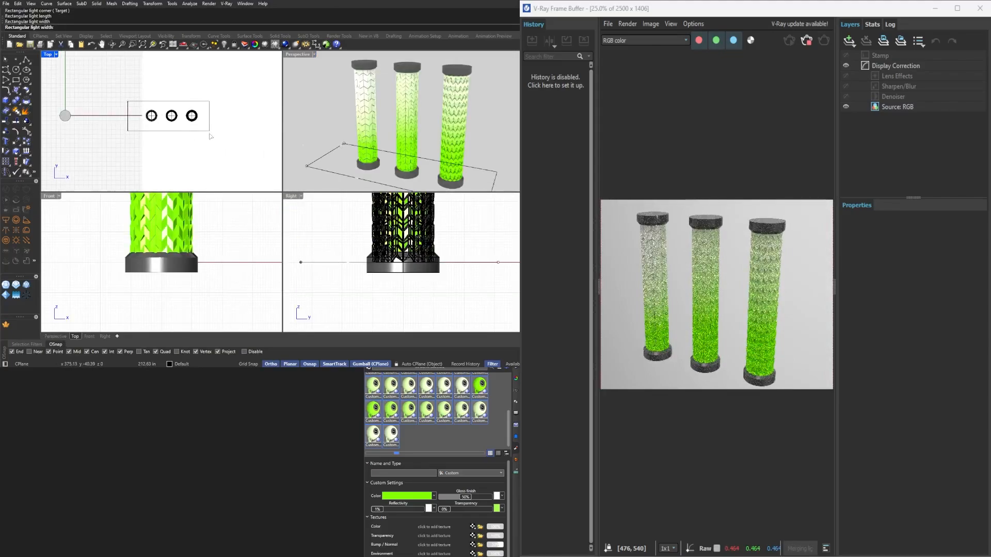
Select the rectangular light and raise it above the tops of the columns in the Right viewport
scroll(219, 235, "down", 14)
right_click_drag(219, 239, 189, 267)
scroll(188, 267, "down", 6)
scroll(395, 256, "down", 9)
left_click(392, 259)
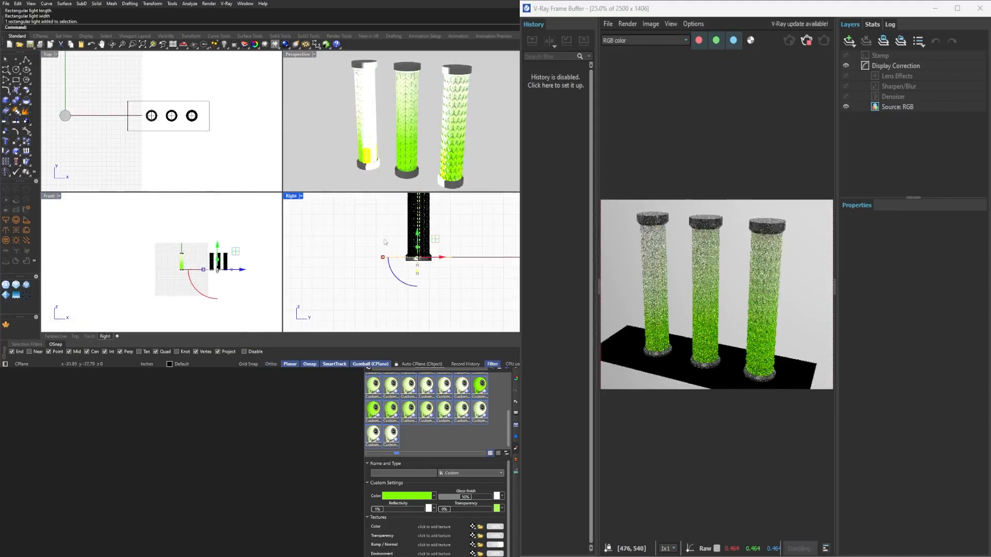
right_click_drag(387, 259, 362, 312)
scroll(359, 310, "down", 8)
left_click_drag(366, 287, 366, 211)
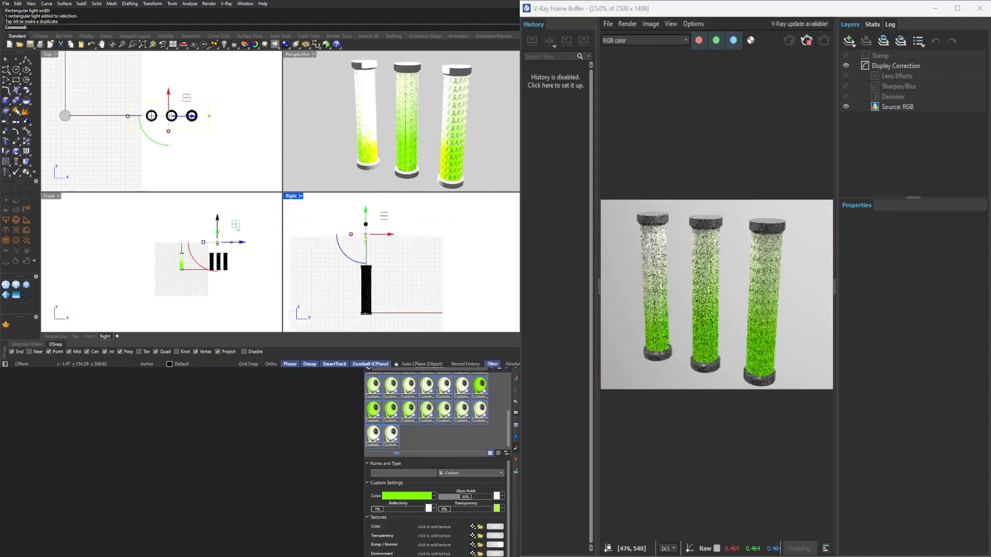
Enlarge the rectangular light in both plan directions, raise it further above the columns, and check the render
left_click_drag(203, 242, 225, 232, "shift")
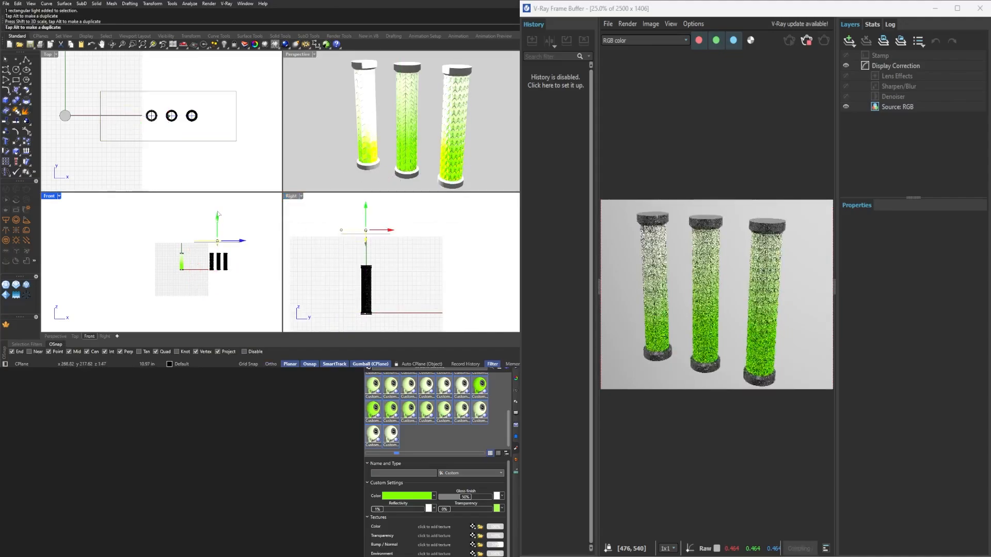
scroll(708, 261, "up", 3)
scroll(705, 272, "down", 1)
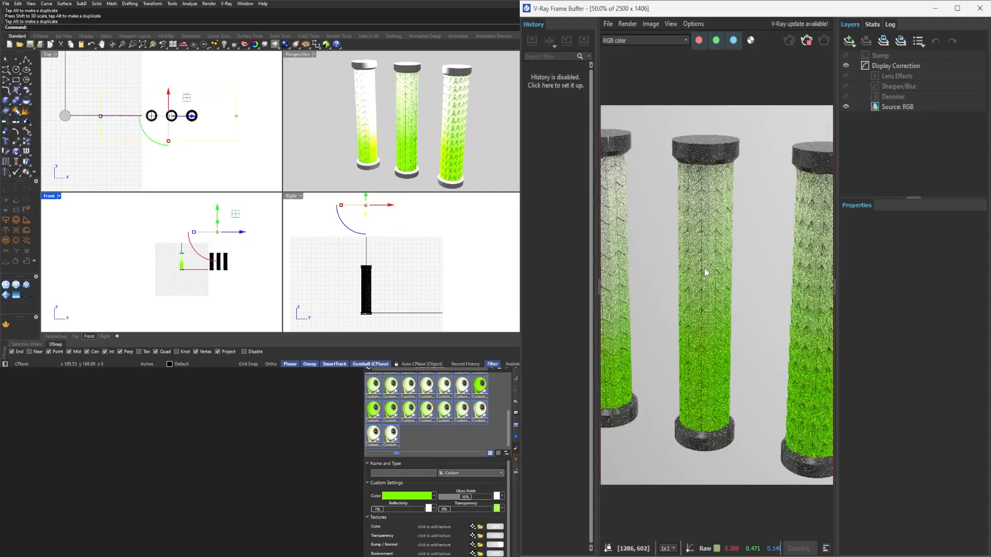
scroll(672, 231, "down", 2)
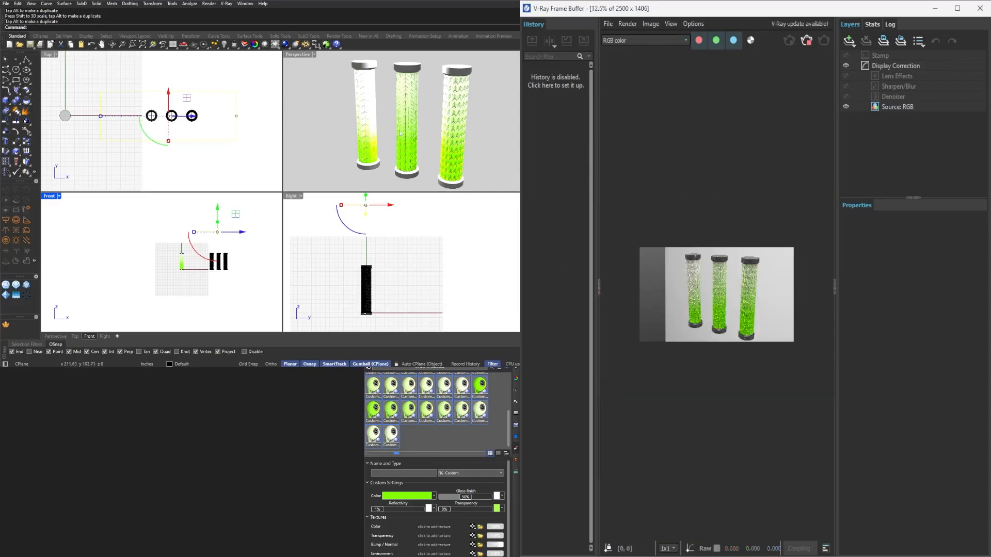
Maximize the Perspective viewport and set it to the Front view
right_click_drag(436, 120, 429, 112)
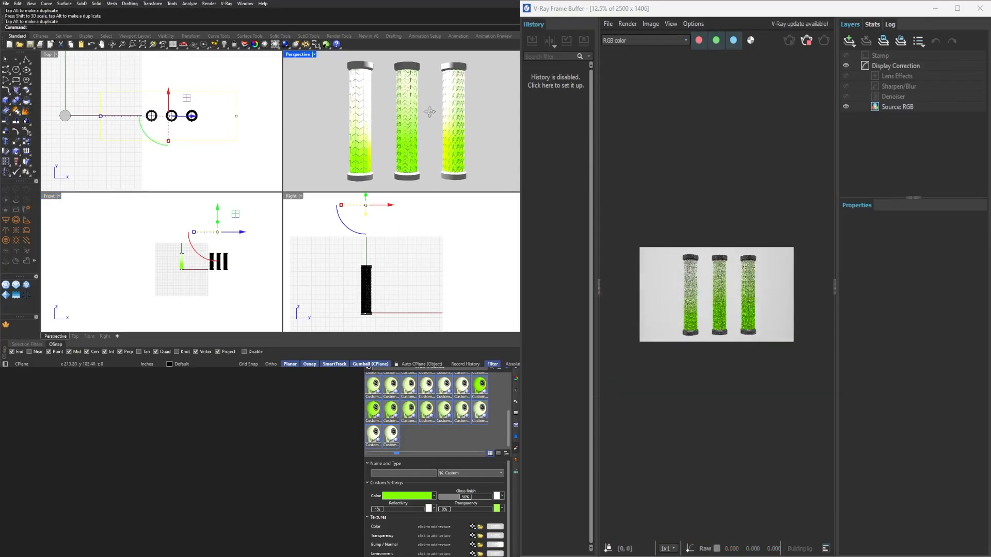
double_click(303, 55)
scroll(292, 96, "up", 5)
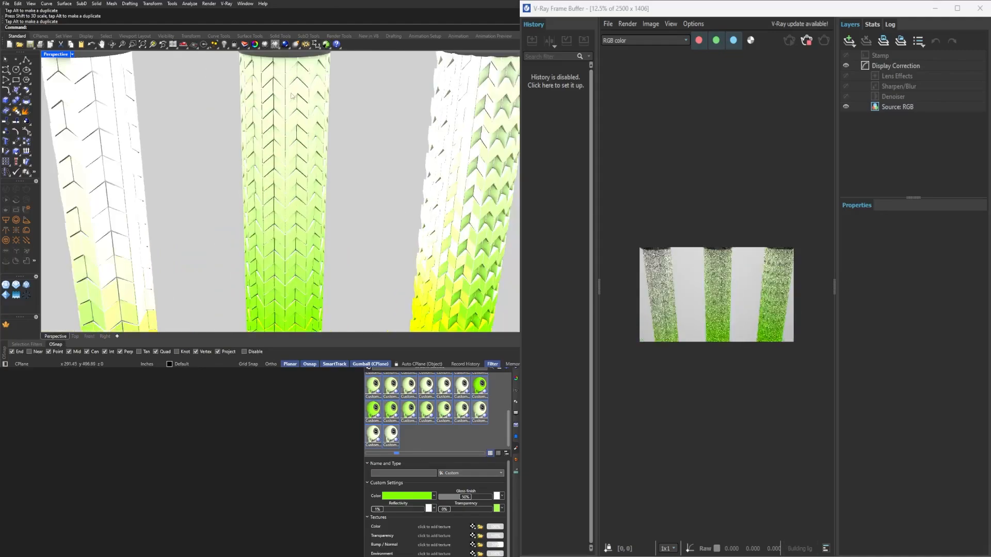
scroll(293, 96, "down", 5)
scroll(292, 96, "up", 1)
left_click(72, 54)
mouse_move(124, 254)
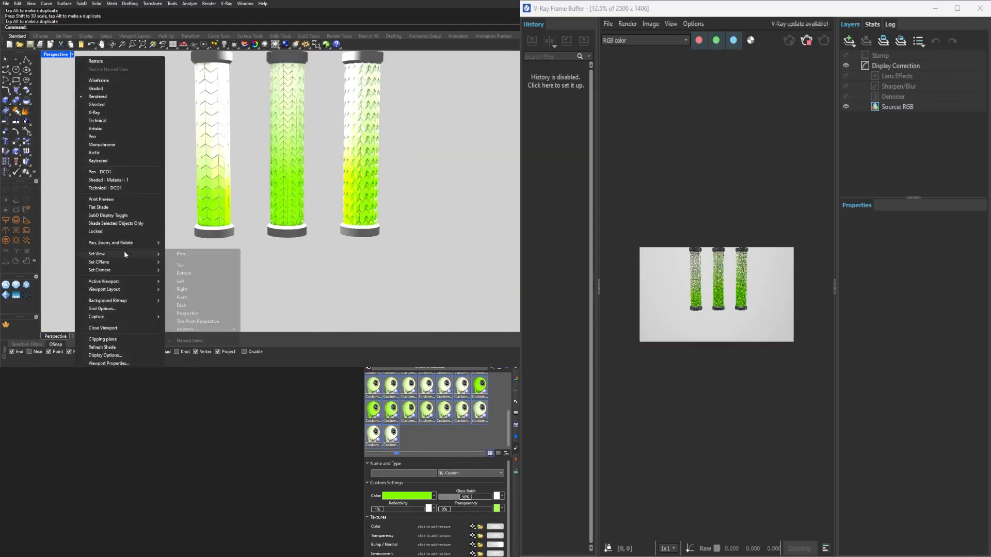
left_click(182, 298)
Select the three columns, zoom the Front view to them, and clear the selection
left_click_drag(420, 276, 160, 71)
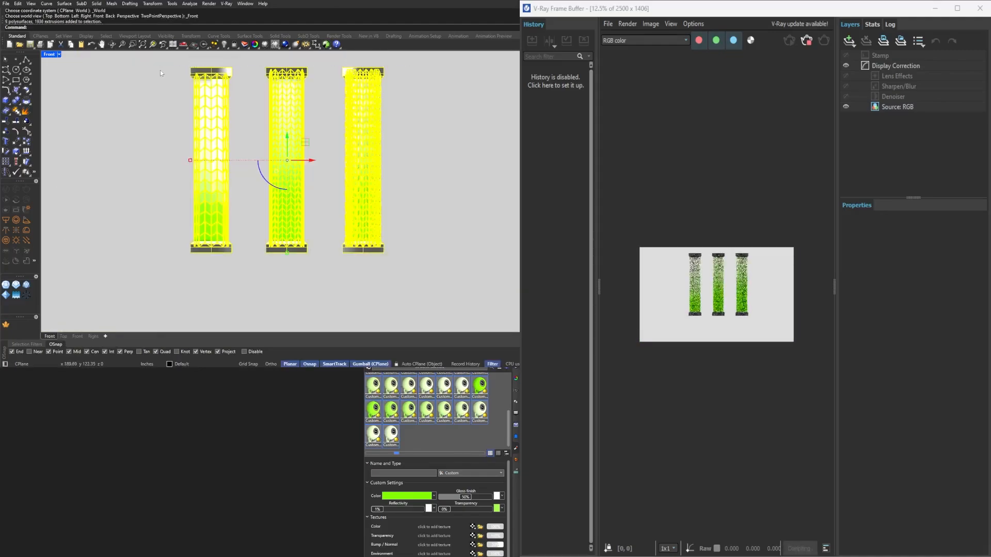
type("zs")
key("Return")
key("Escape")
Tilt the rectangular light toward the columns in the Right viewport, move it in front of them, and check the render
double_click(50, 54)
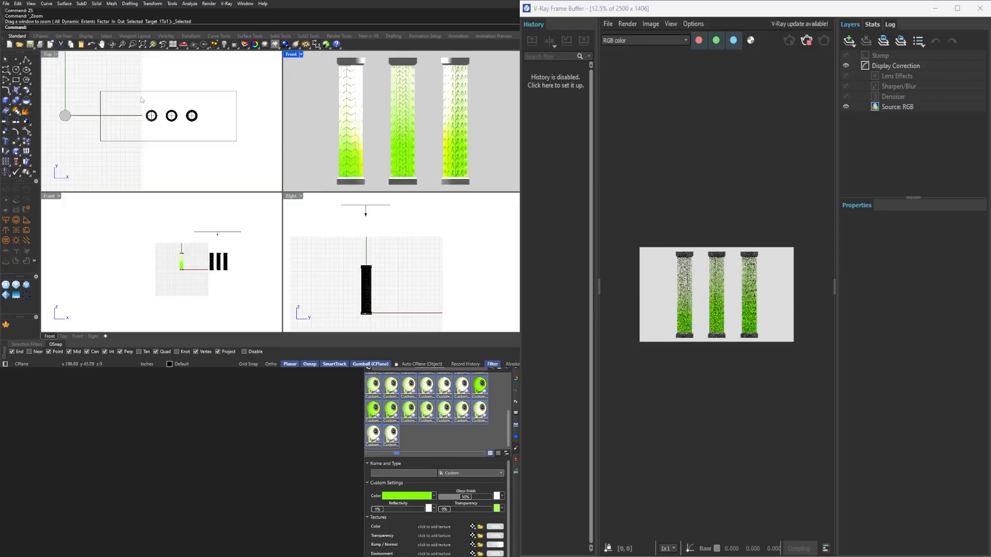
left_click(170, 136)
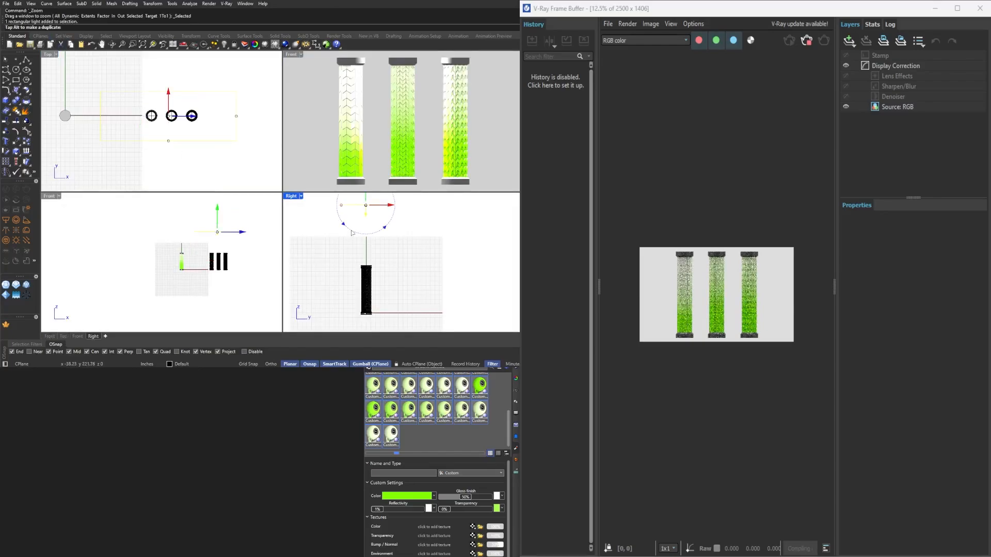
left_click_drag(357, 238, 362, 238)
left_click_drag(389, 195, 351, 211)
scroll(726, 284, "up", 3)
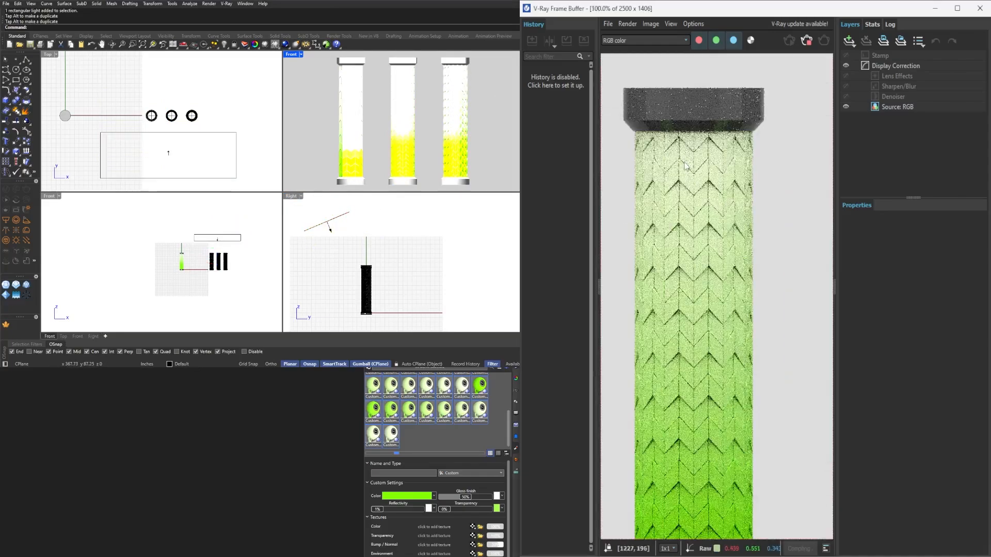
scroll(682, 170, "down", 1)
scroll(680, 176, "up", 1)
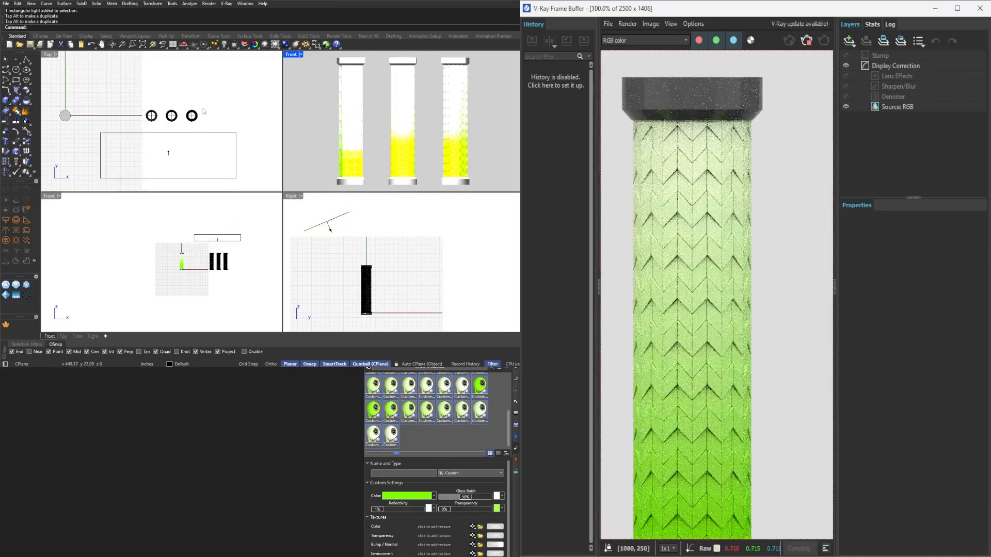
Set the reflectivity of the selected tile materials to 90%
left_click(382, 508)
type("90")
key("Return")
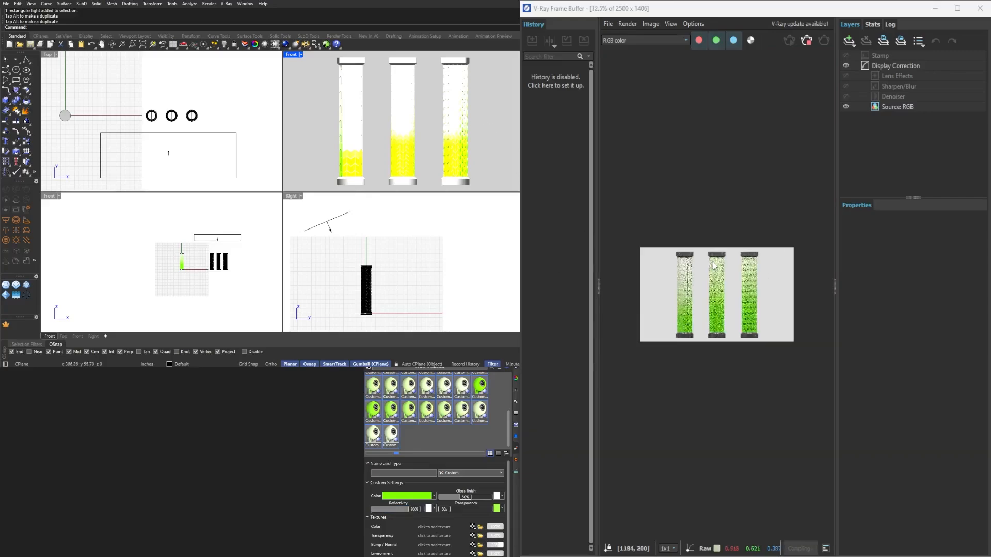
Examine the reflective tiles on all three columns in the render, both close up and as a whole
scroll(714, 289, "up", 3)
scroll(715, 266, "down", 1)
scroll(732, 284, "down", 1)
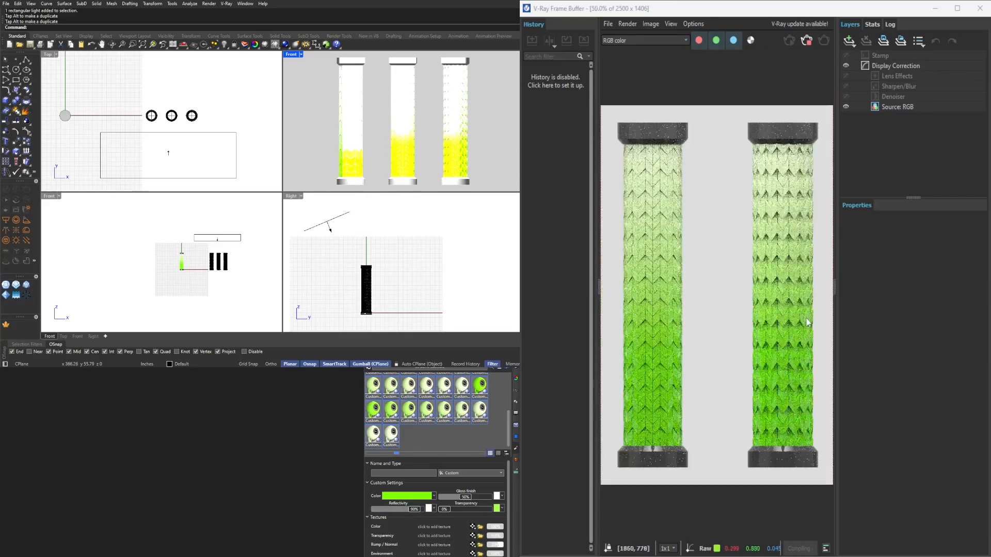
scroll(764, 305, "up", 3)
scroll(809, 323, "down", 3)
scroll(688, 275, "down", 2)
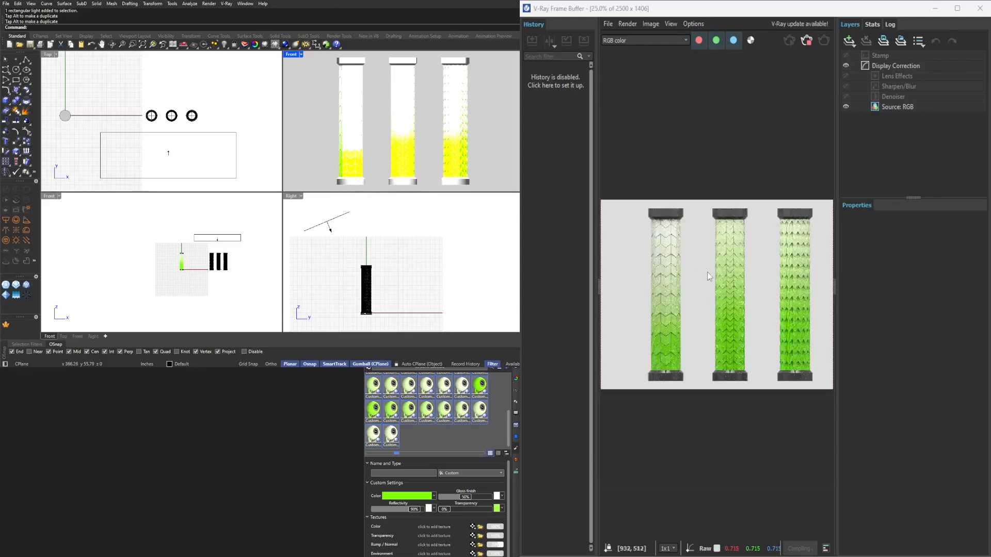
scroll(748, 270, "up", 3)
scroll(791, 266, "down", 3)
scroll(784, 262, "up", 3)
scroll(772, 256, "down", 3)
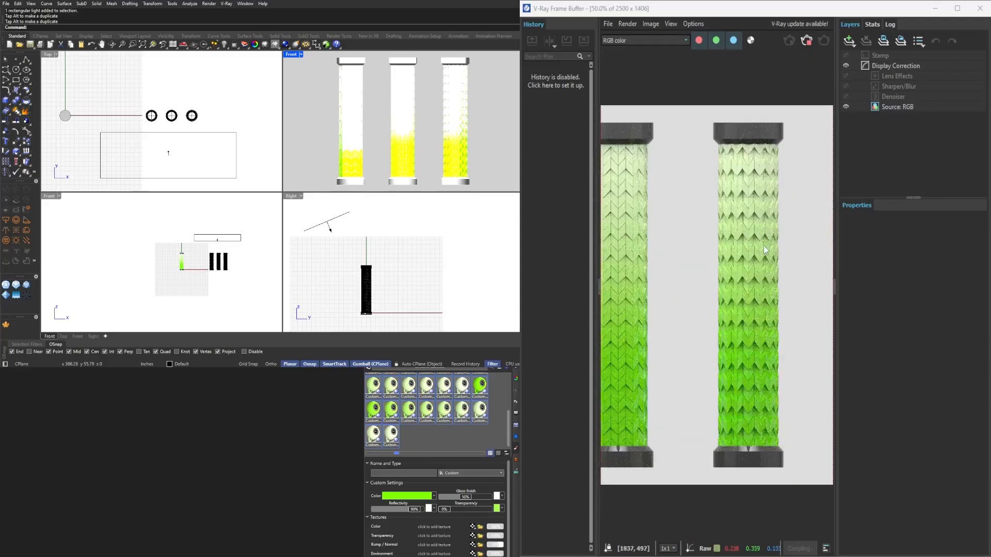
scroll(645, 238, "up", 3)
scroll(640, 236, "down", 3)
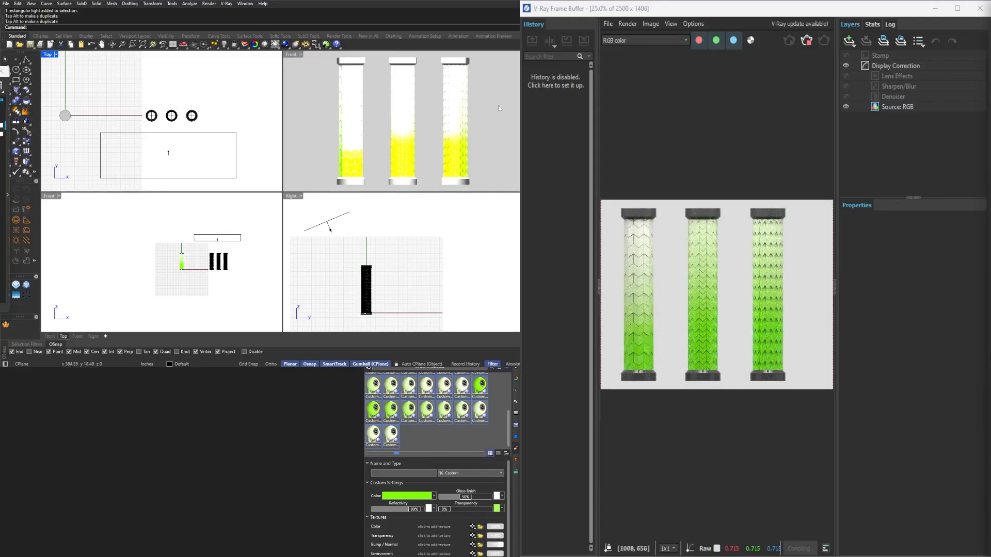
Change the rendered Front viewport's projection to Perspective and zoom it to the three selected columns
left_click(467, 407)
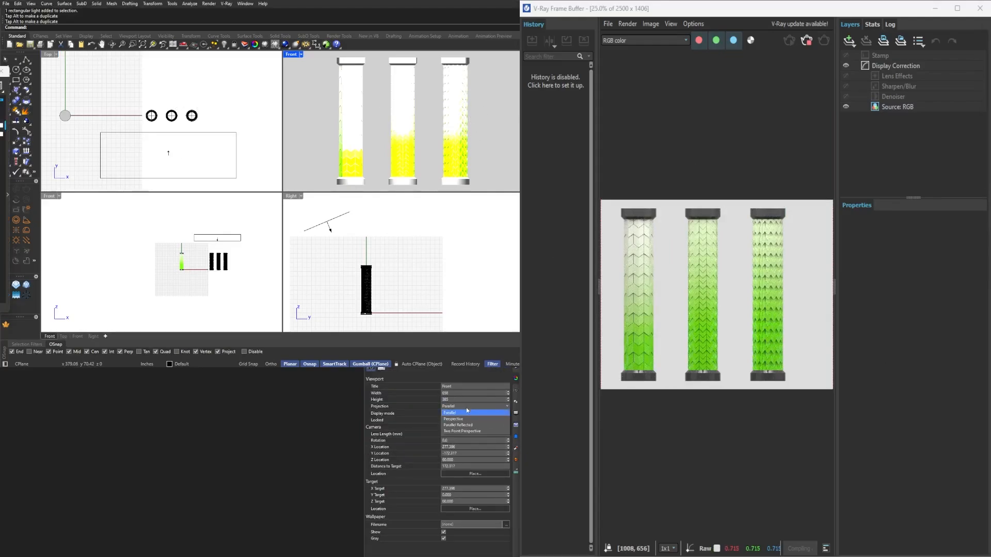
left_click(456, 419)
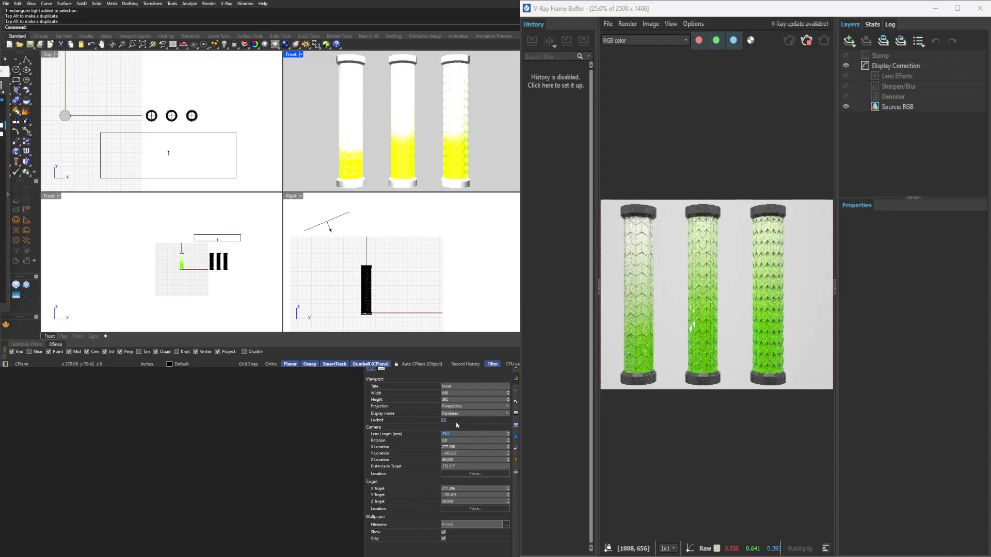
left_click_drag(309, 65, 476, 184)
type("zs")
key("Return")
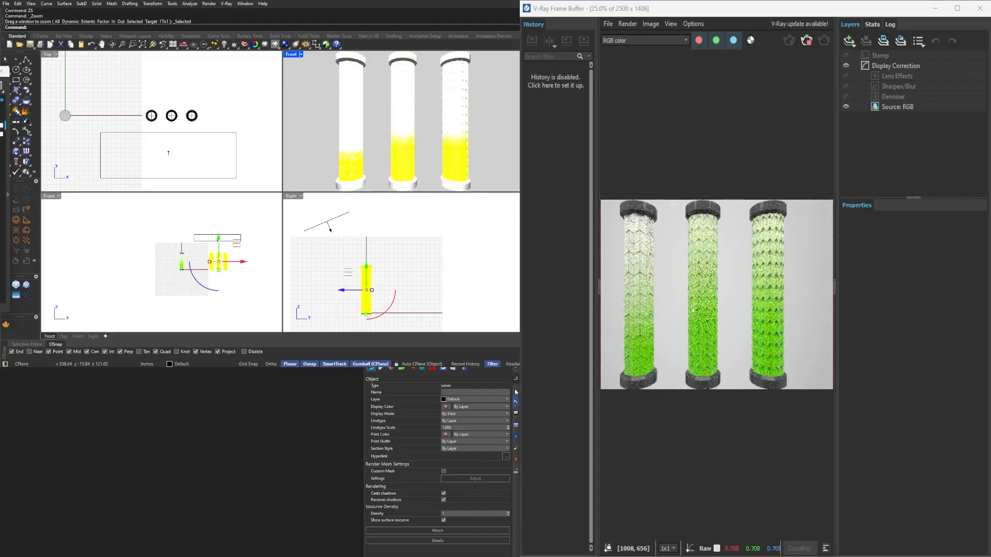
Clear the selection and save the current column view as a named view called 1
left_click(515, 391)
key("Escape")
left_click(373, 370)
type("1")
key("Return")
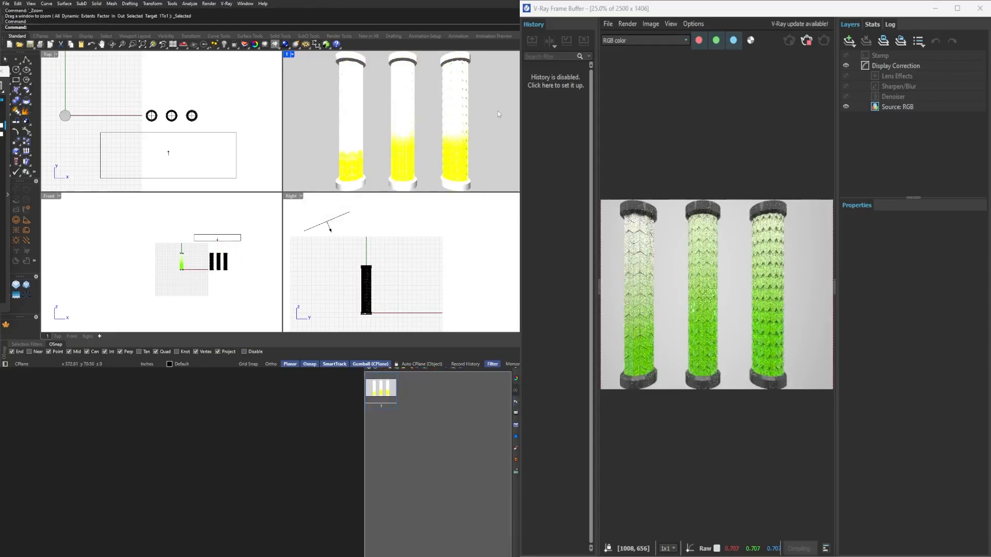
Adjust the camera angle on the columns slightly, reopen the tile materials, and inspect the tiles close up in the render
left_click(516, 370)
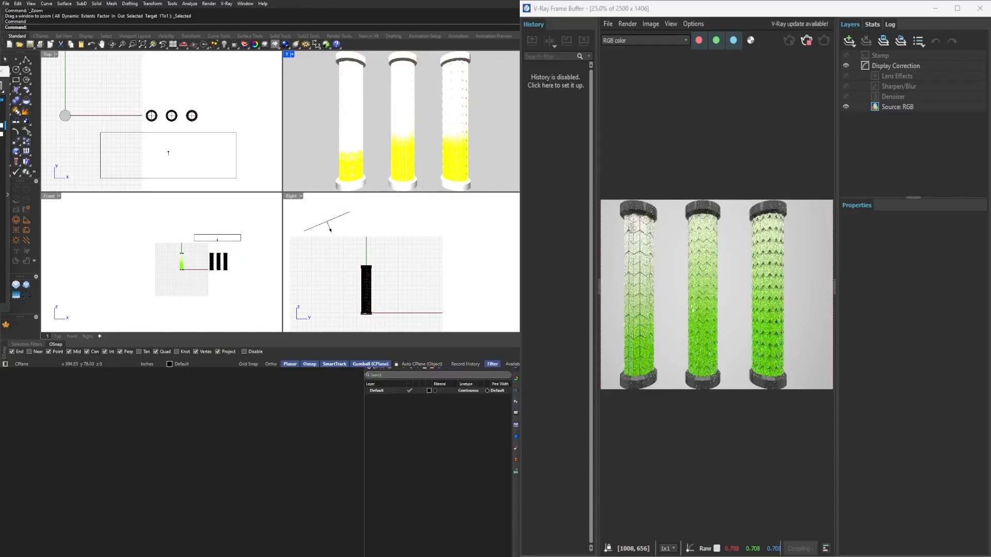
scroll(732, 280, "up", 1)
scroll(732, 280, "down", 1)
right_click_drag(403, 116, 402, 124, "ctrl")
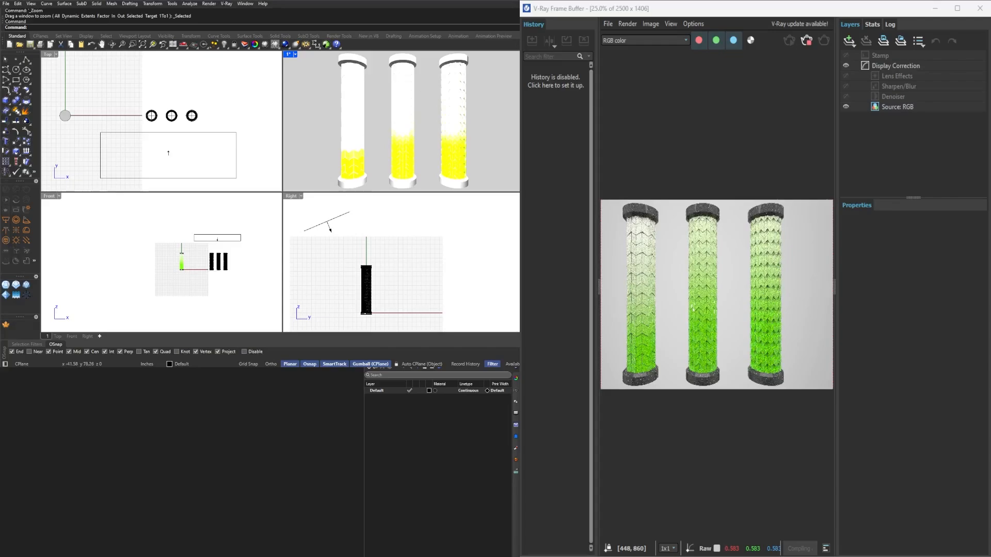
left_click(515, 448)
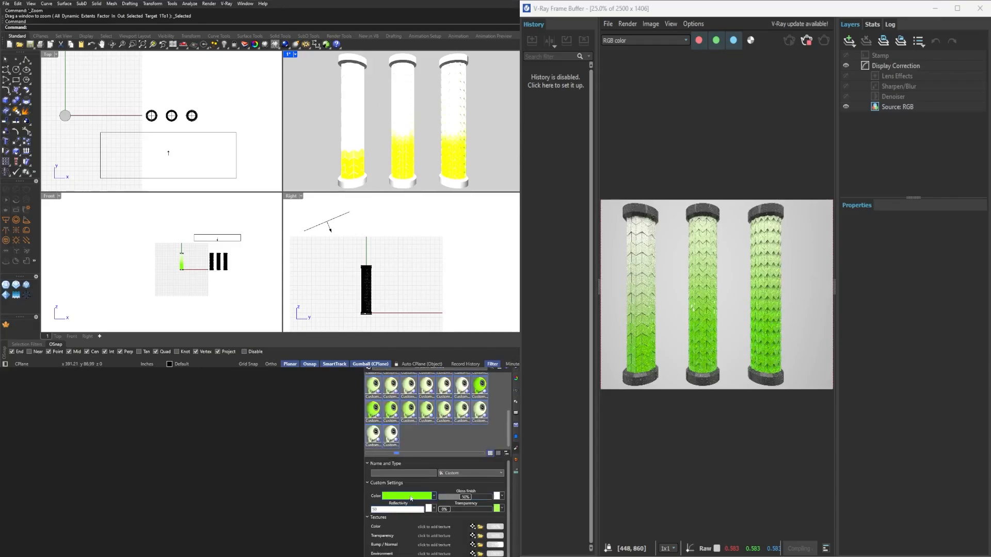
double_click(702, 317)
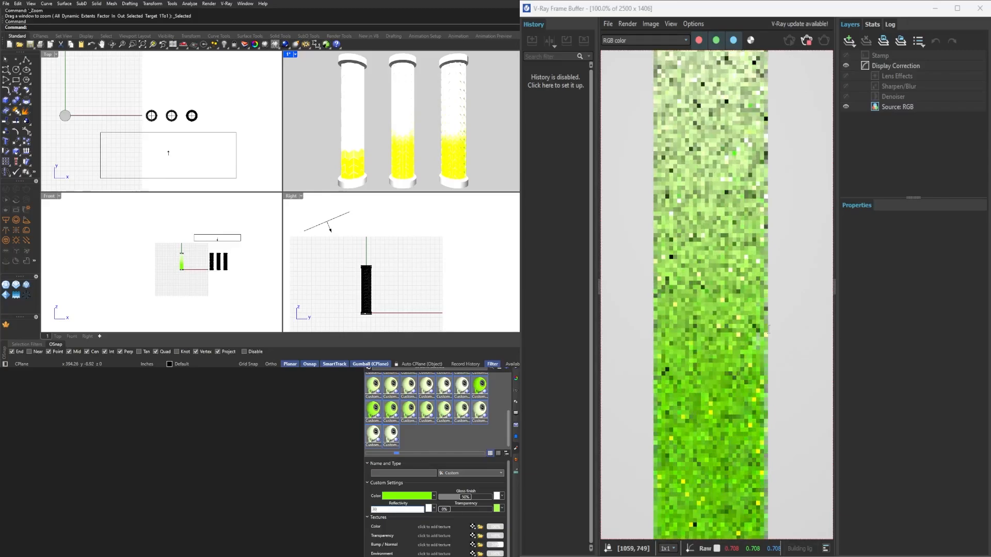
double_click(639, 223)
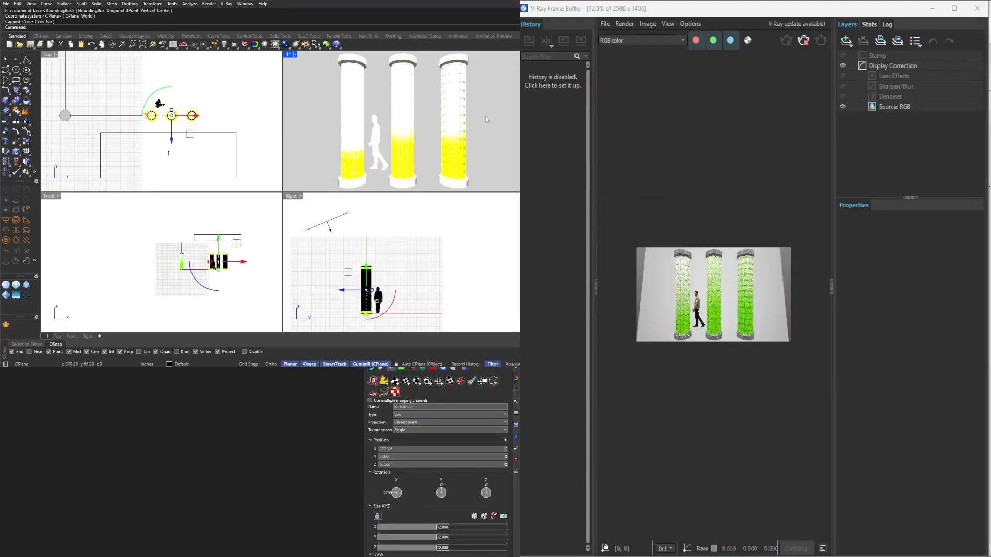
Deselect the column caps, reframe the camera around all three columns and the walking figure, and check the render
left_click(491, 122)
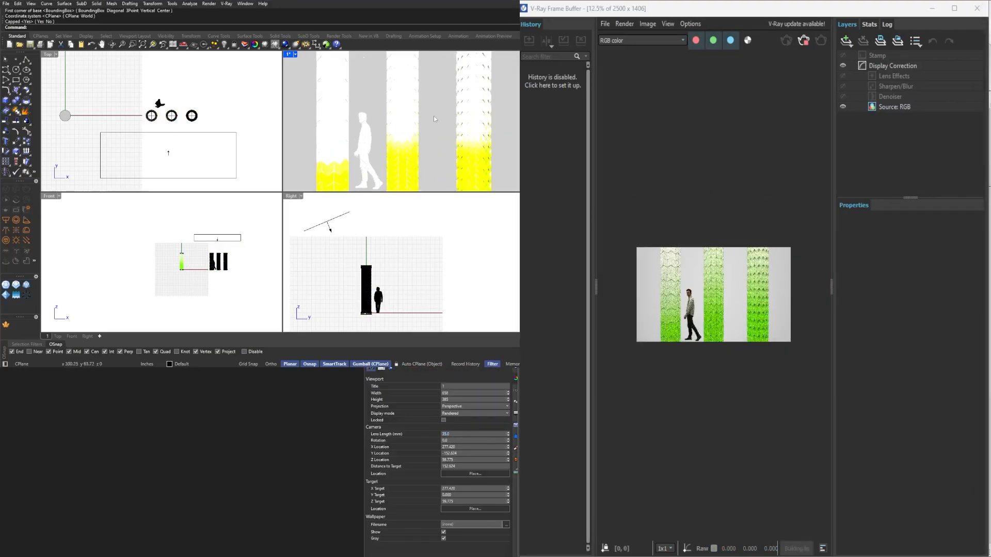
scroll(402, 137, "down", 2)
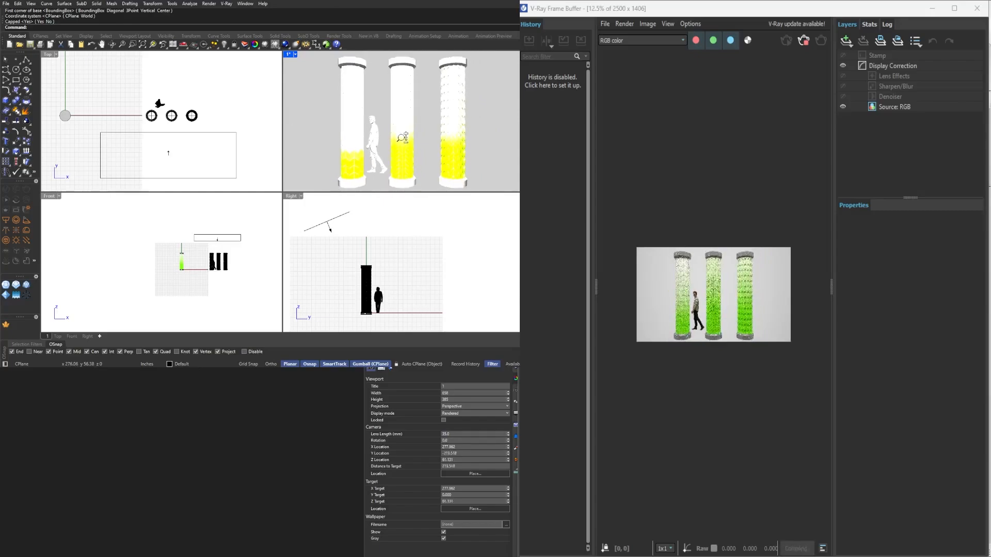
scroll(403, 137, "down", 2)
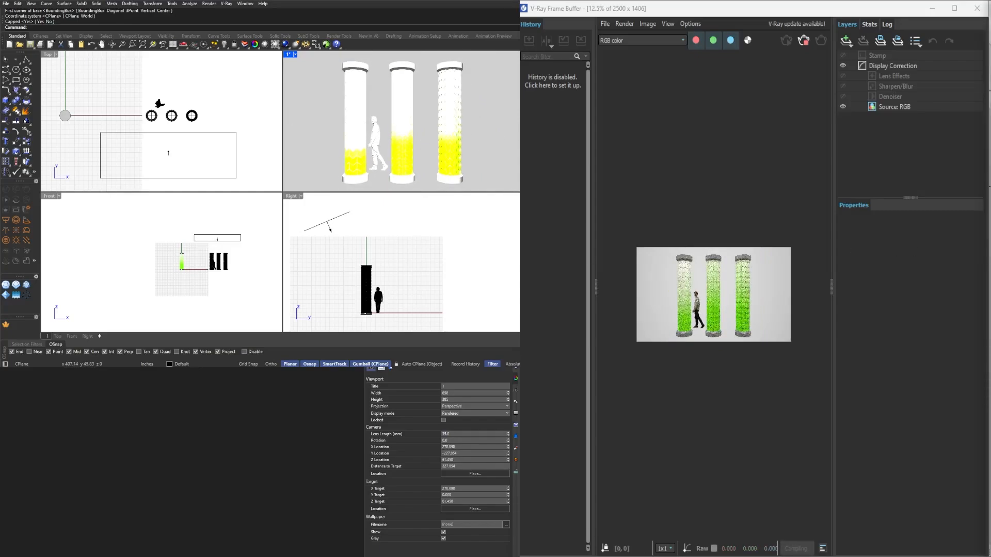
scroll(736, 326, "up", 2)
scroll(735, 326, "down", 1)
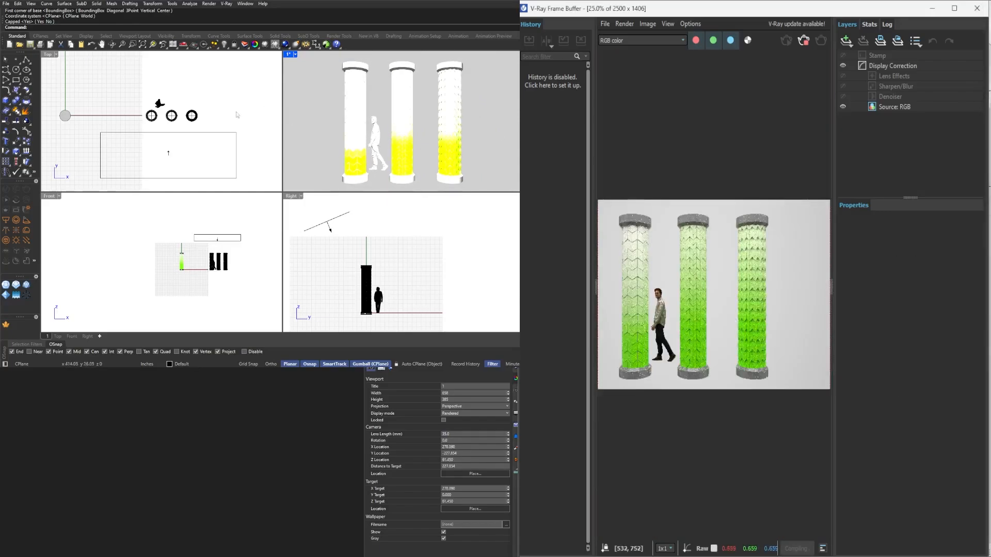
Try an intensity of 50 on the rectangular light, reduce it to 20, and check the columns in the render
left_click(236, 136)
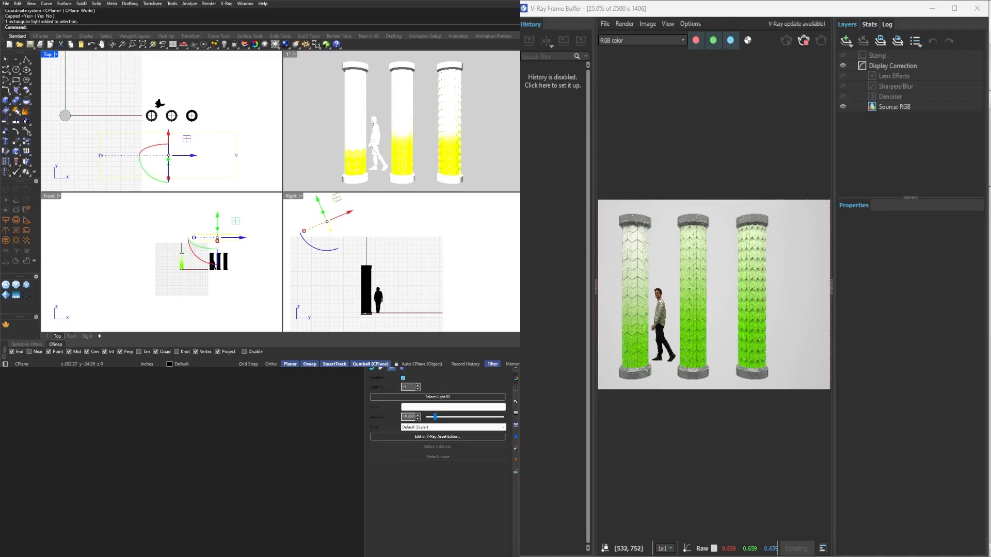
type("50")
key("Return")
type("20")
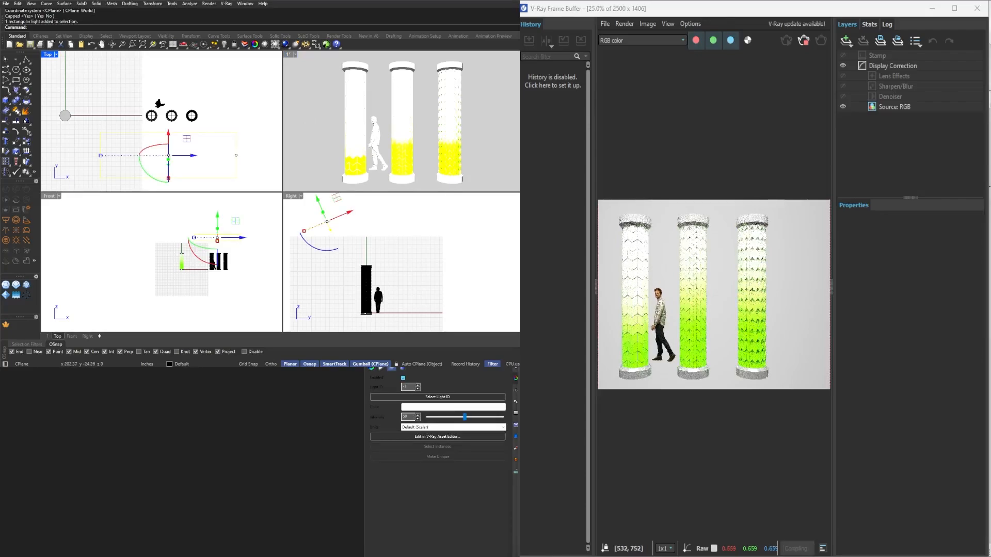
key("Return")
scroll(698, 292, "up", 1)
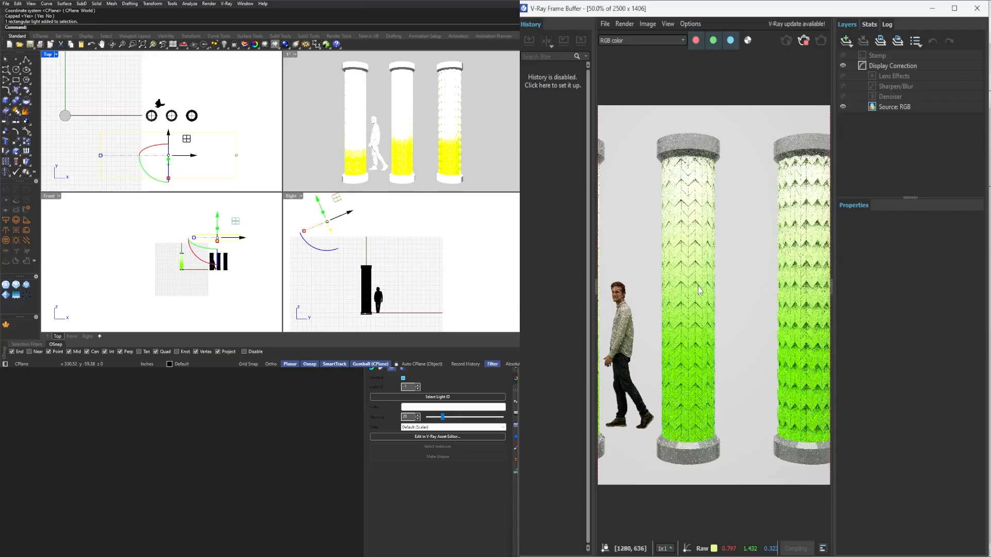
scroll(699, 290, "down", 1)
scroll(730, 204, "up", 1)
scroll(729, 204, "down", 1)
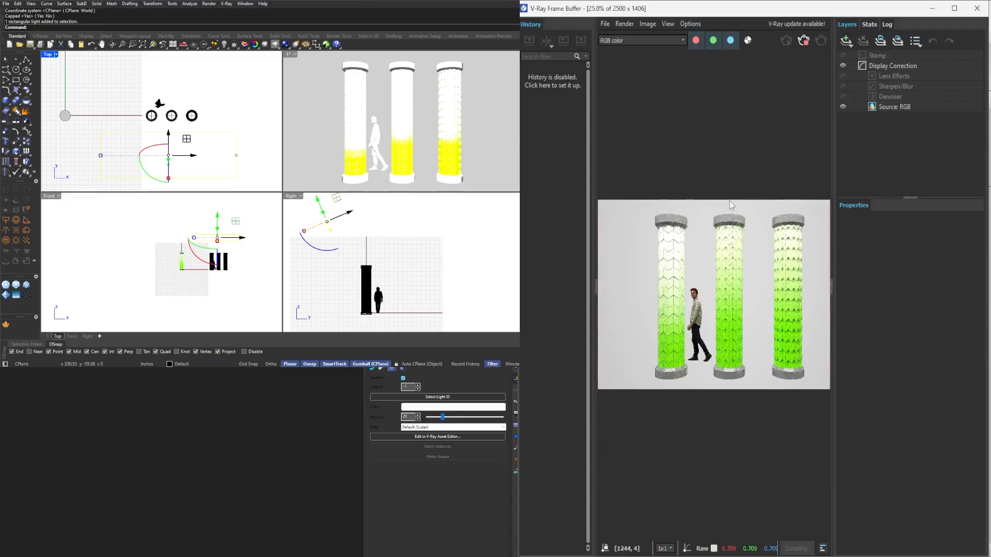
Select the top and bottom caps of all three columns and isolate them
left_click(357, 68)
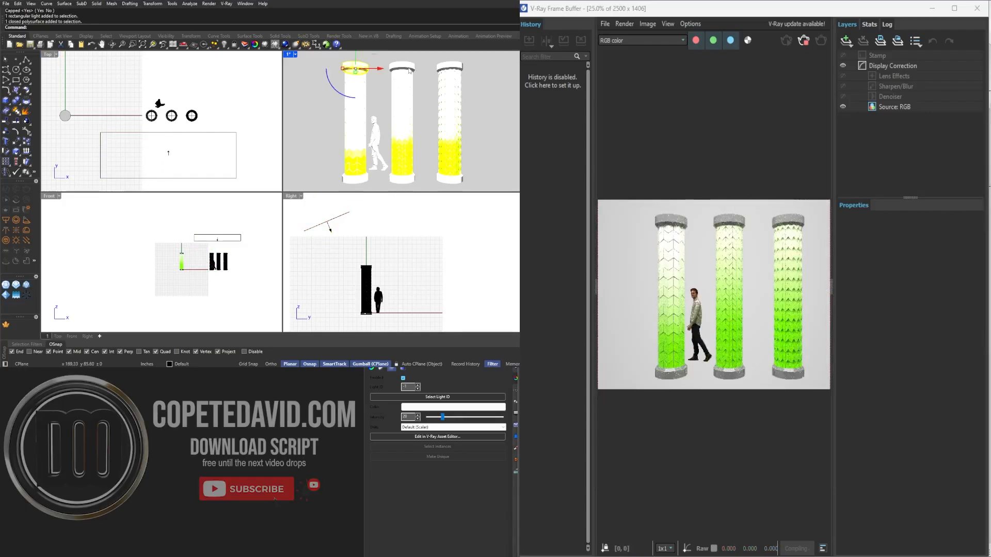
left_click(402, 70, "shift")
left_click(455, 70, "shift")
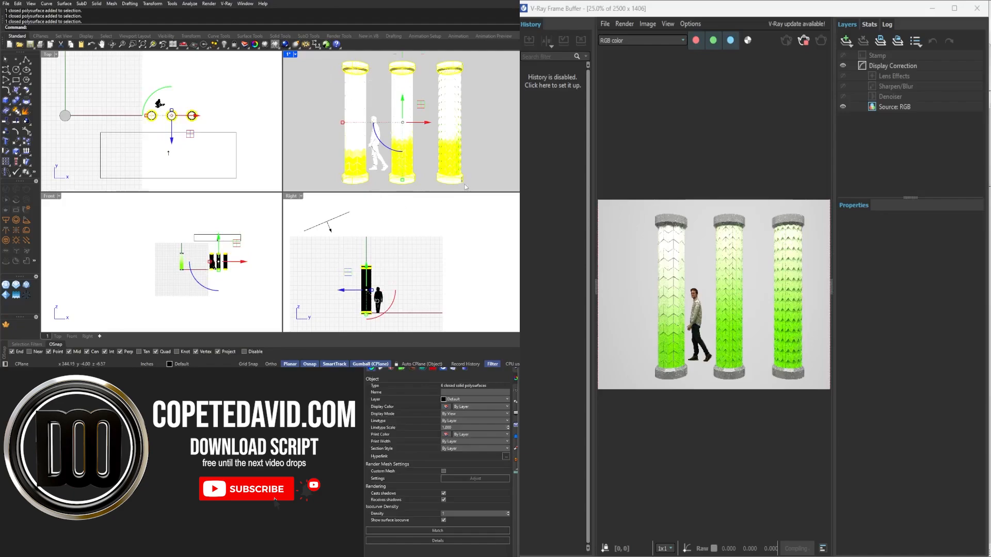
type("Isolate")
key("Return")
Fillet all edges of the six column caps with a 1" radius using FilletEdge
type("FilletEdge")
key("Return")
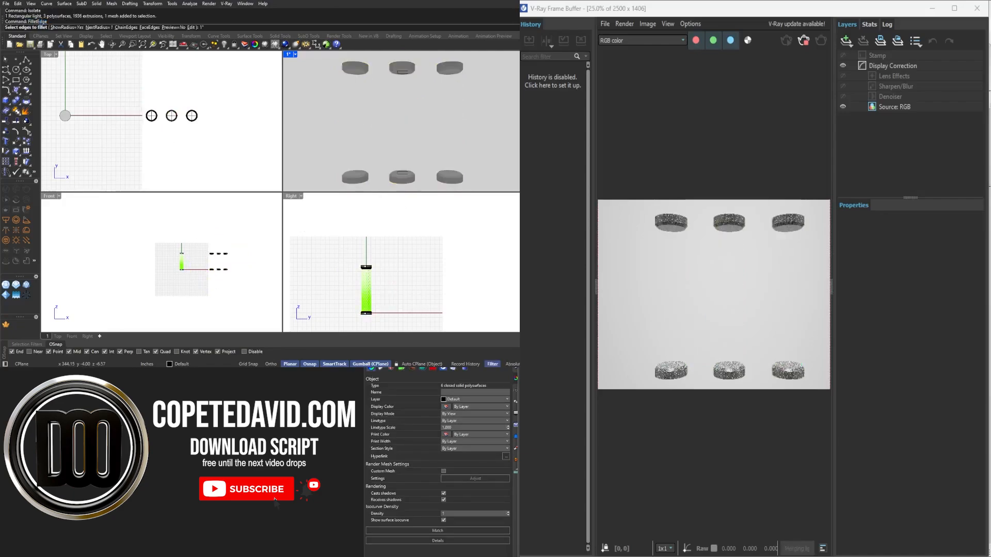
type("1\"")
key("Return")
left_click_drag(398, 100, 500, 177)
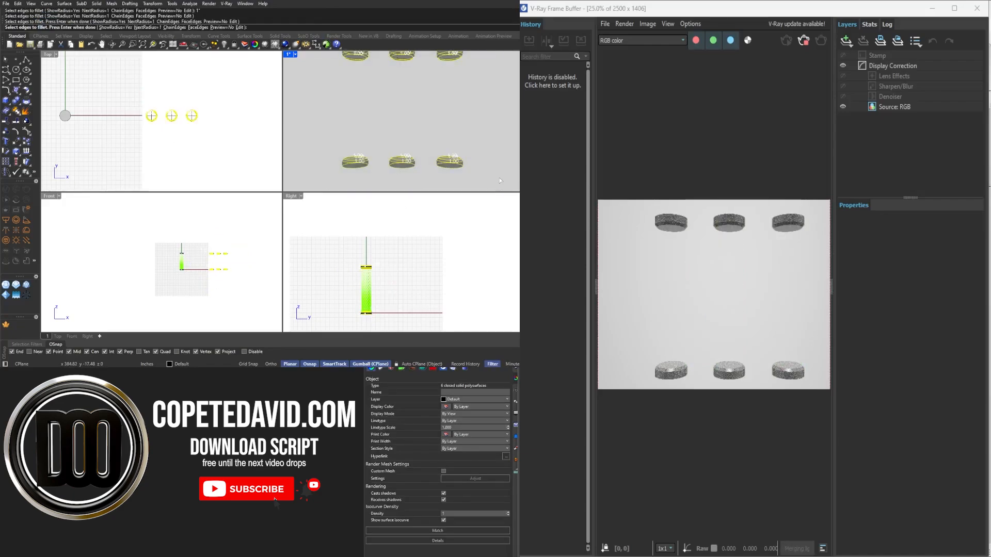
key("Return")
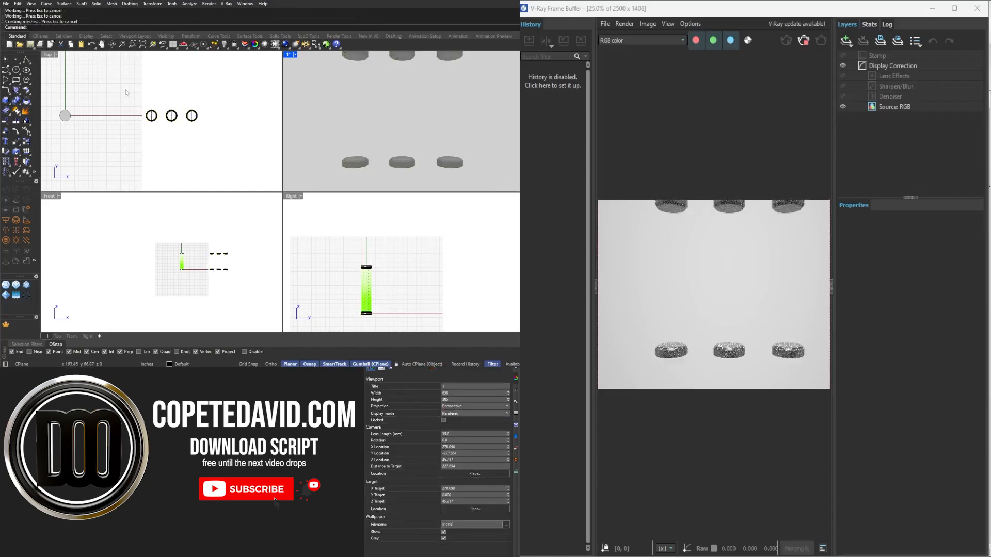
Zoom the camera view to the column caps and show all hidden objects again
type("ZS")
key("Return")
left_click(463, 98)
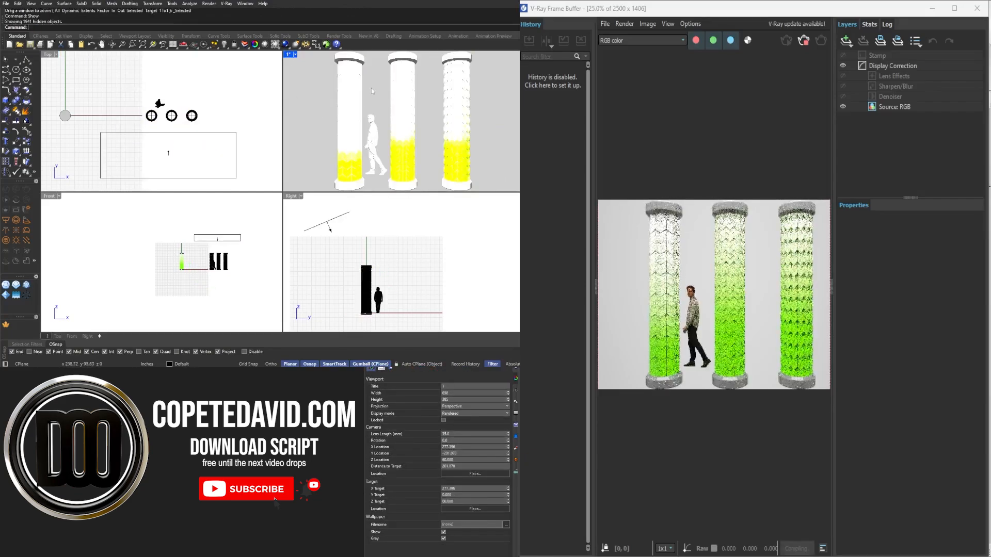
Frame the columns with some margin and set the camera view's projection to Two Point Perspective
scroll(381, 125, "down", 2)
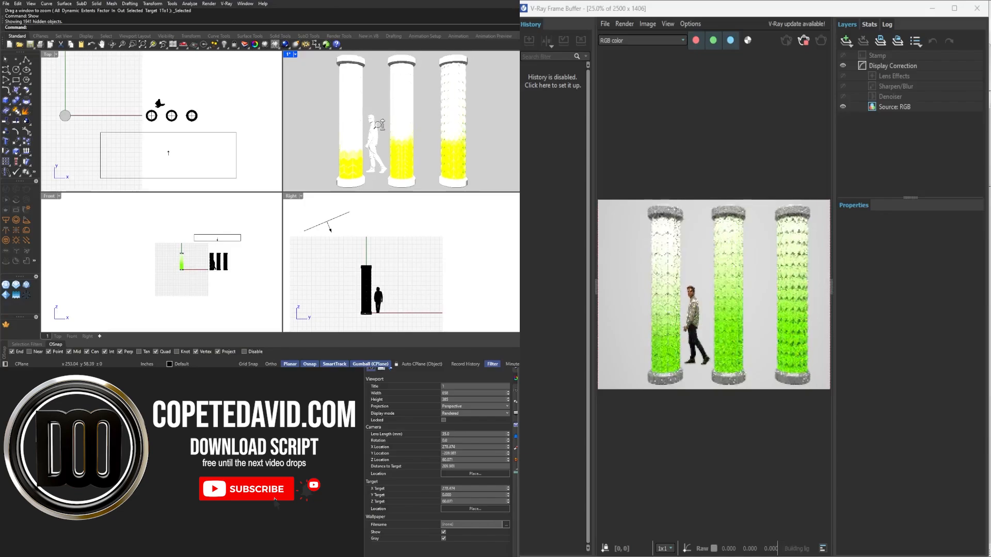
left_click(467, 407)
left_click(465, 426)
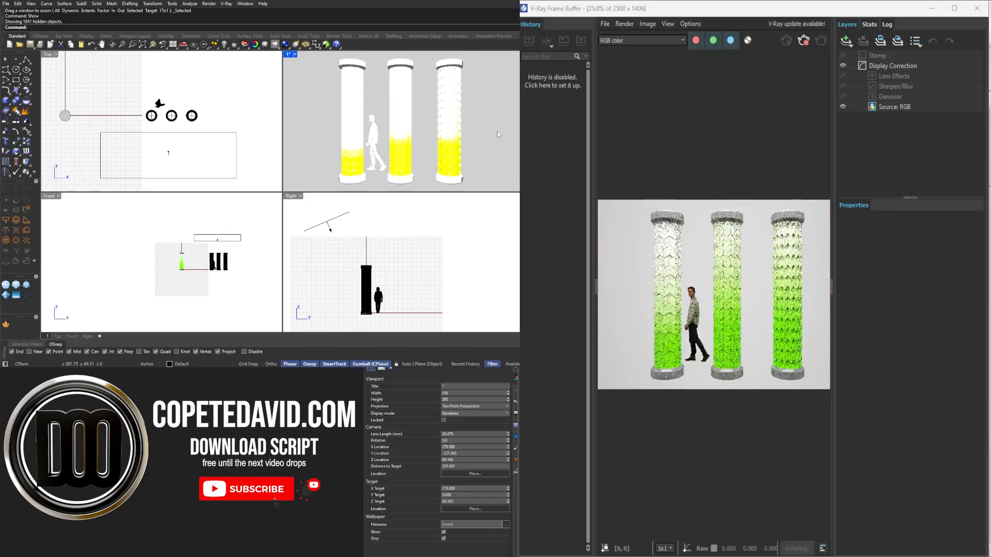